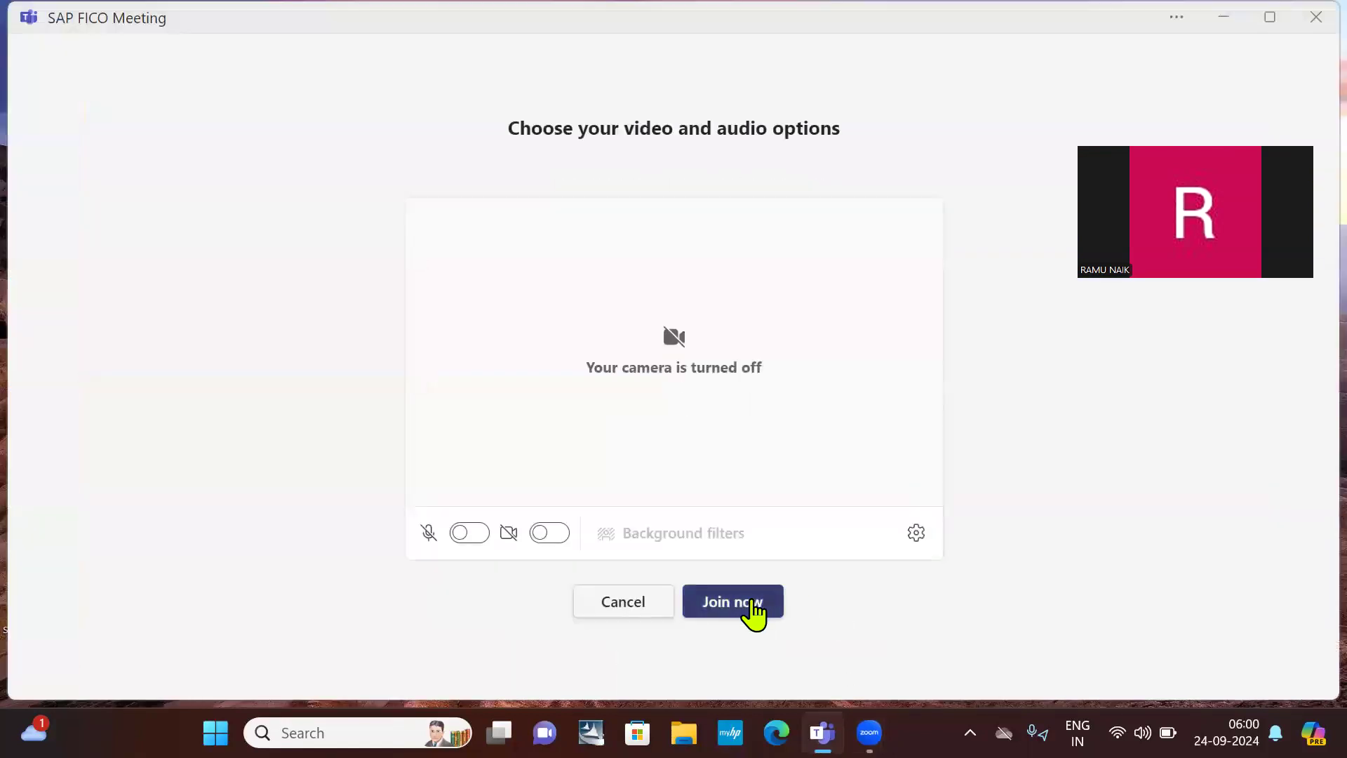
# - Join the SAP FICO Meeting with camera and microphone off, and admit the two participants waiting in the lobby
pyautogui.click(751, 601)
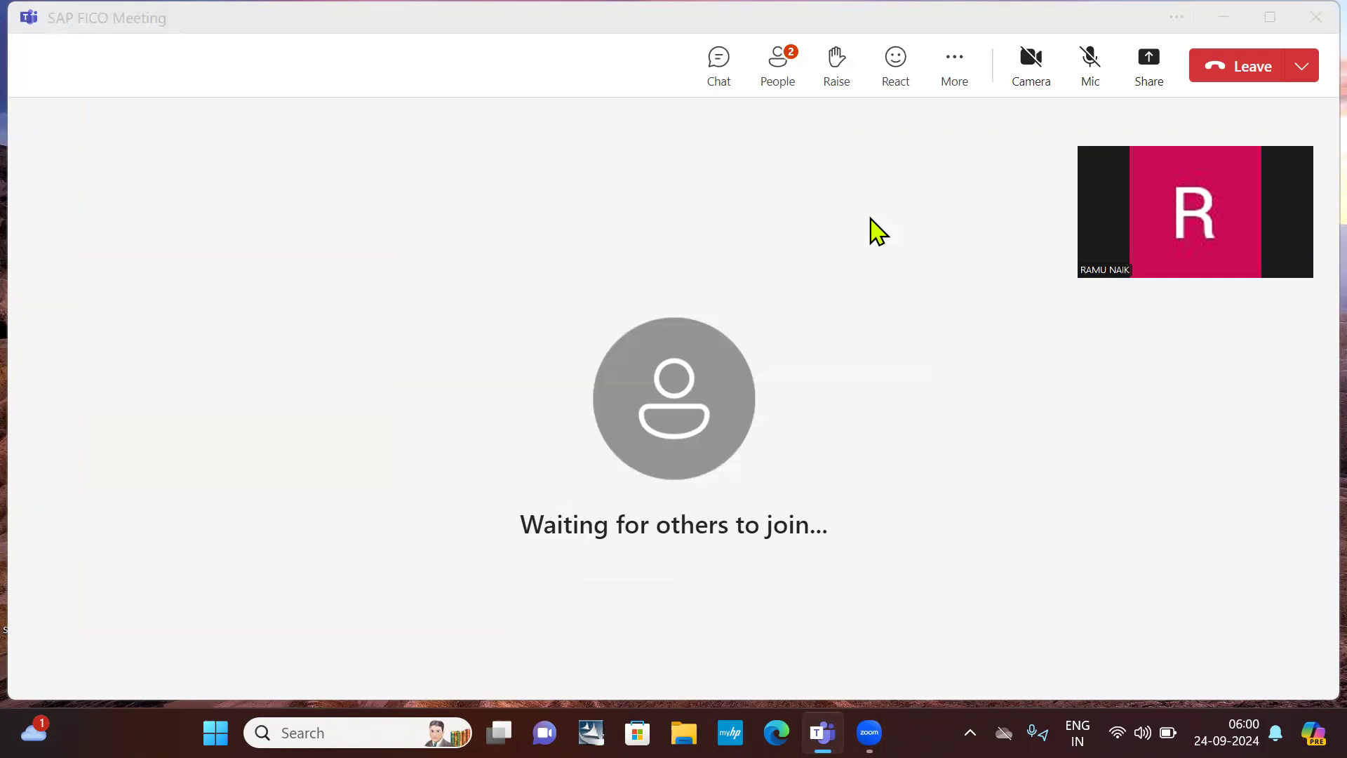
pyautogui.click(775, 62)
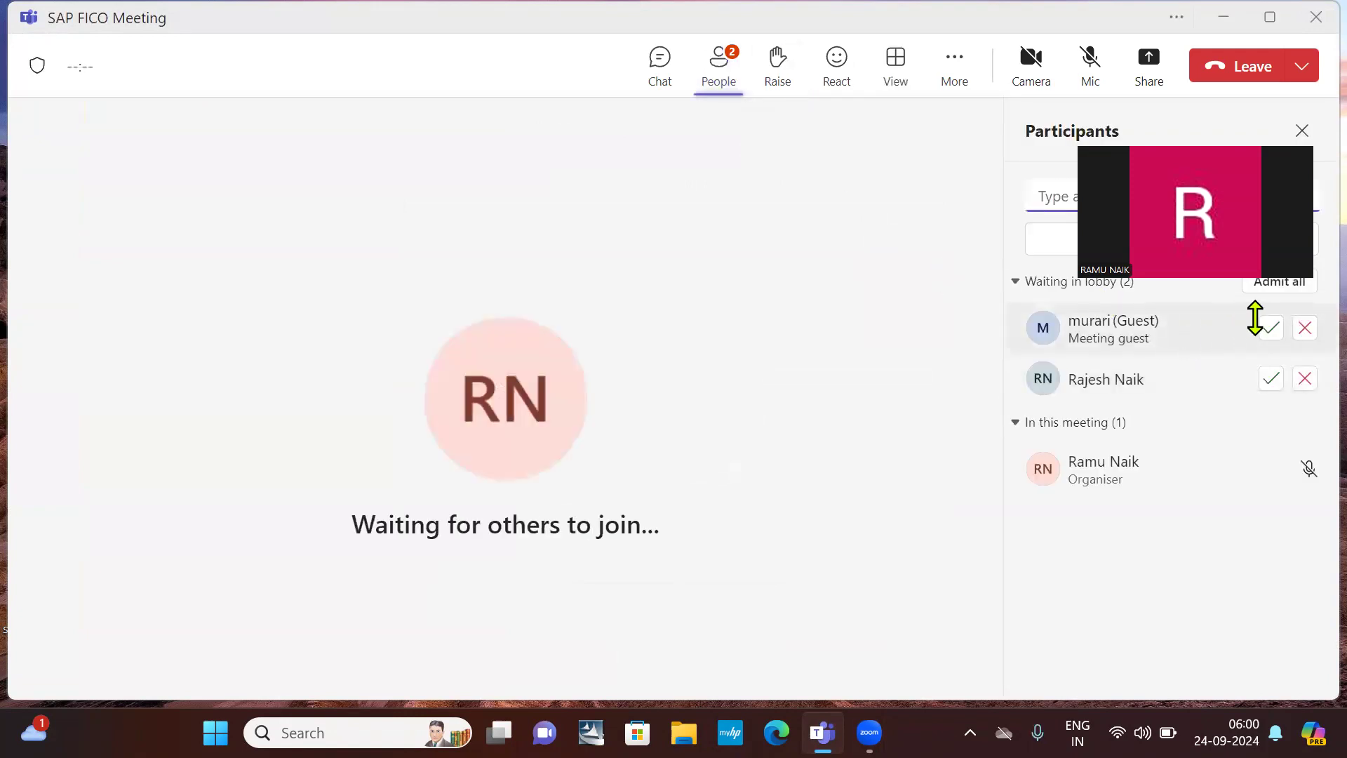
pyautogui.click(1271, 330)
pyautogui.click(1270, 379)
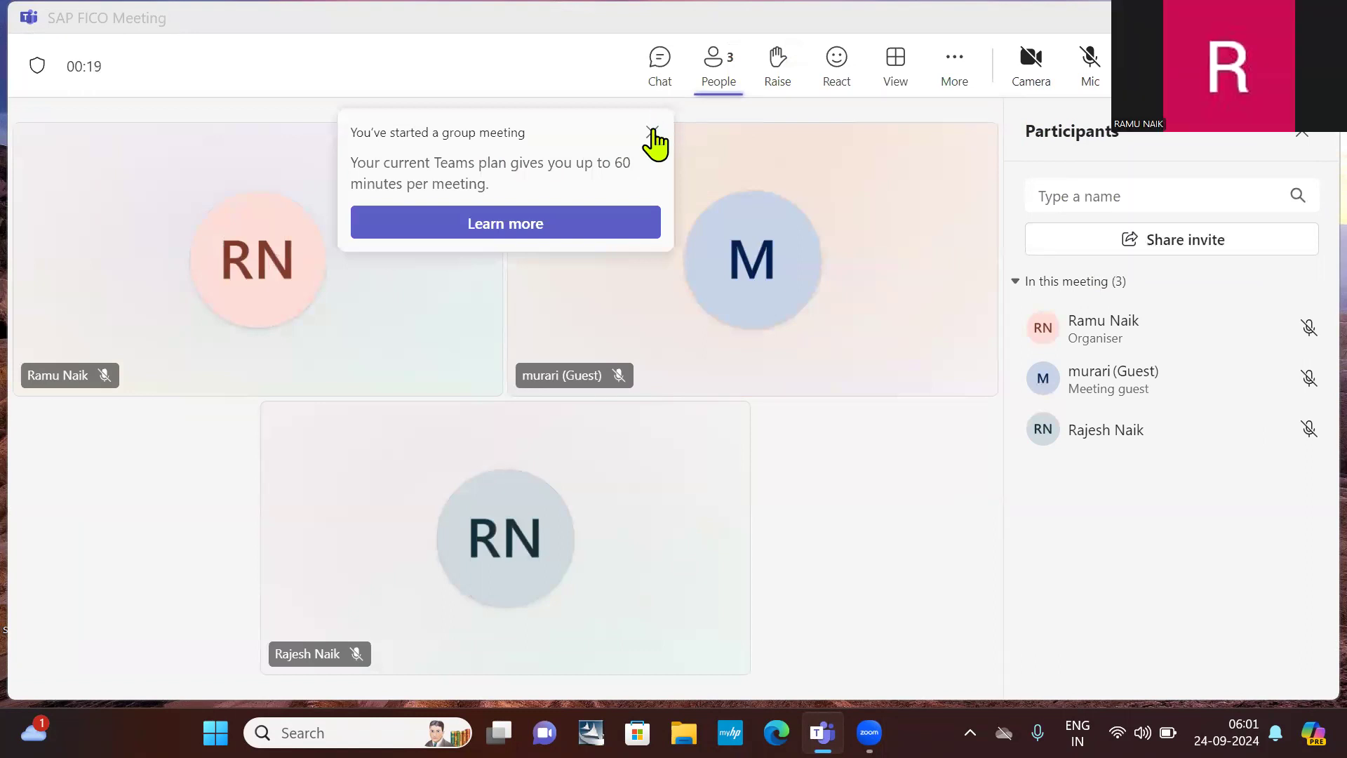
# - Dismiss the group meeting time-limit notice and admit the next two guests from the lobby as they arrive
pyautogui.click(652, 132)
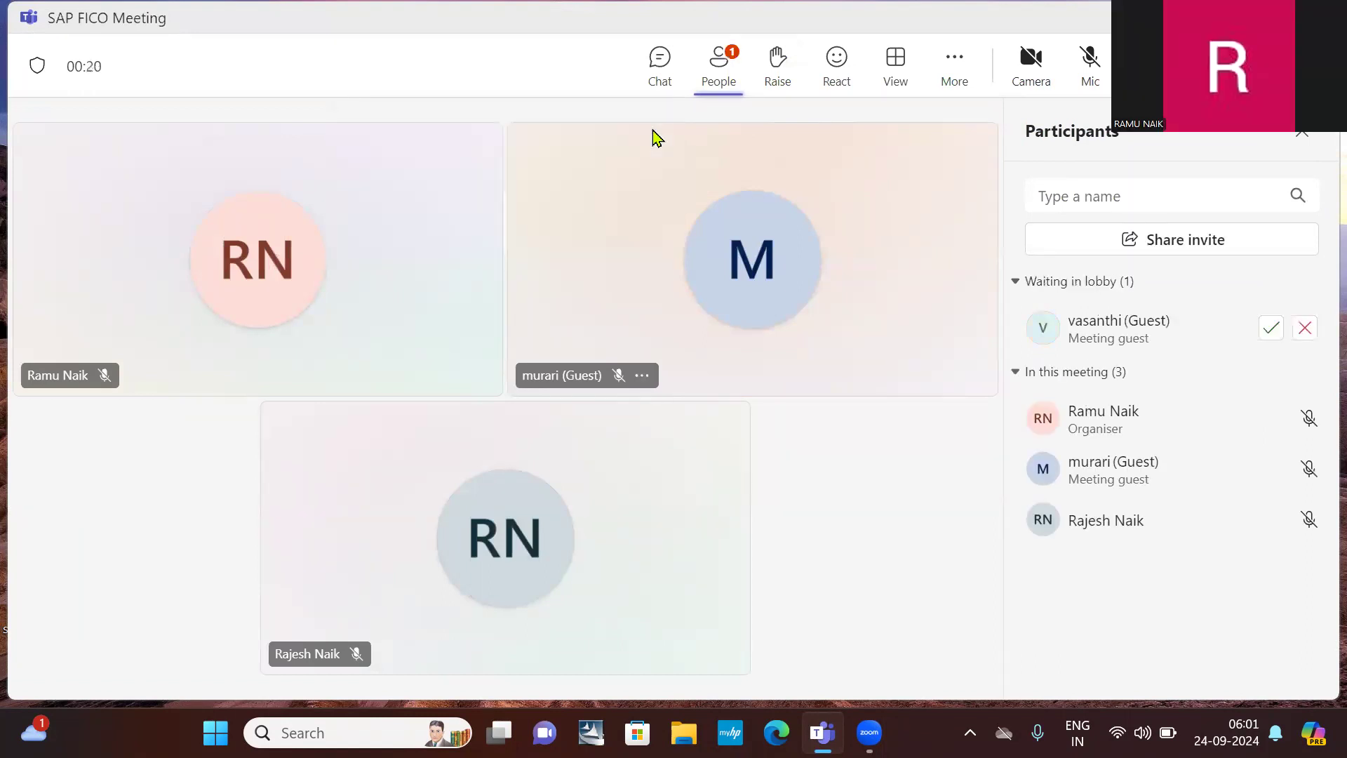
pyautogui.click(1272, 329)
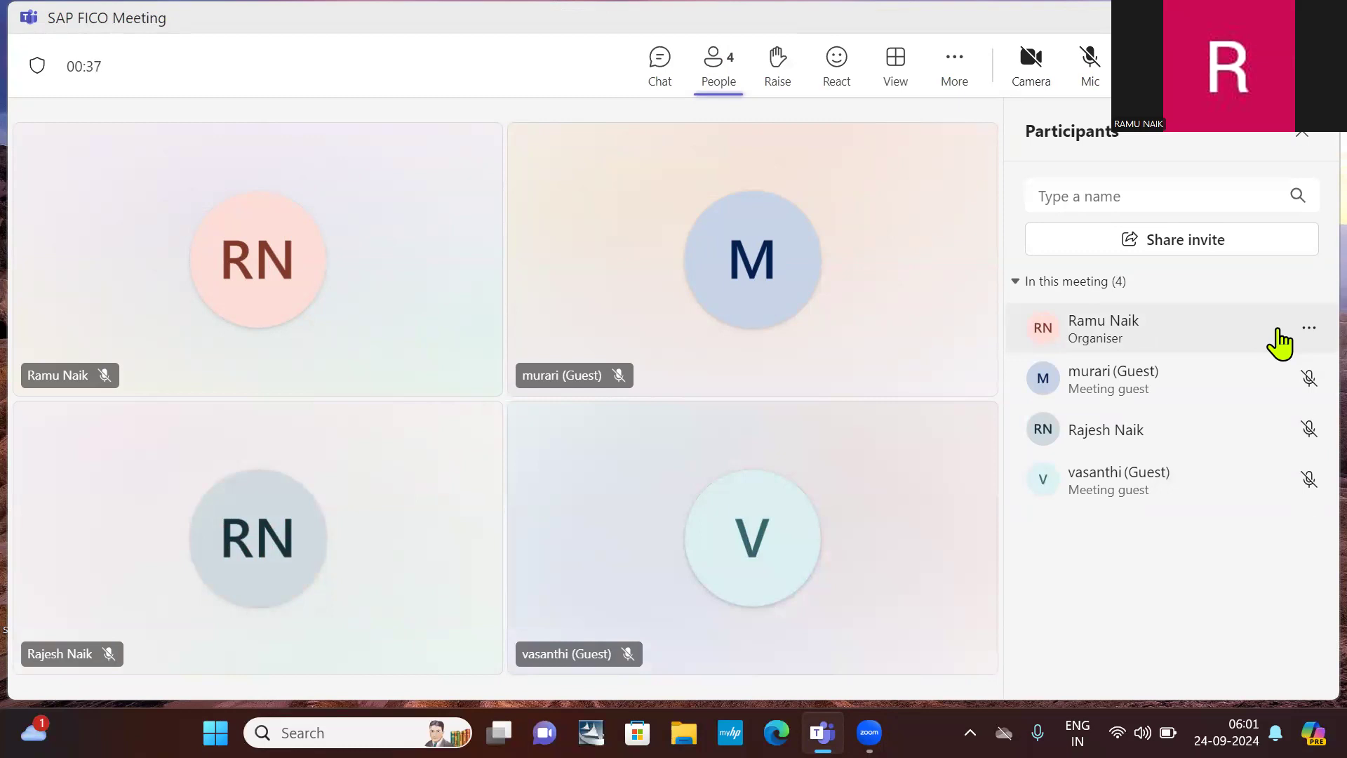
pyautogui.click(1272, 329)
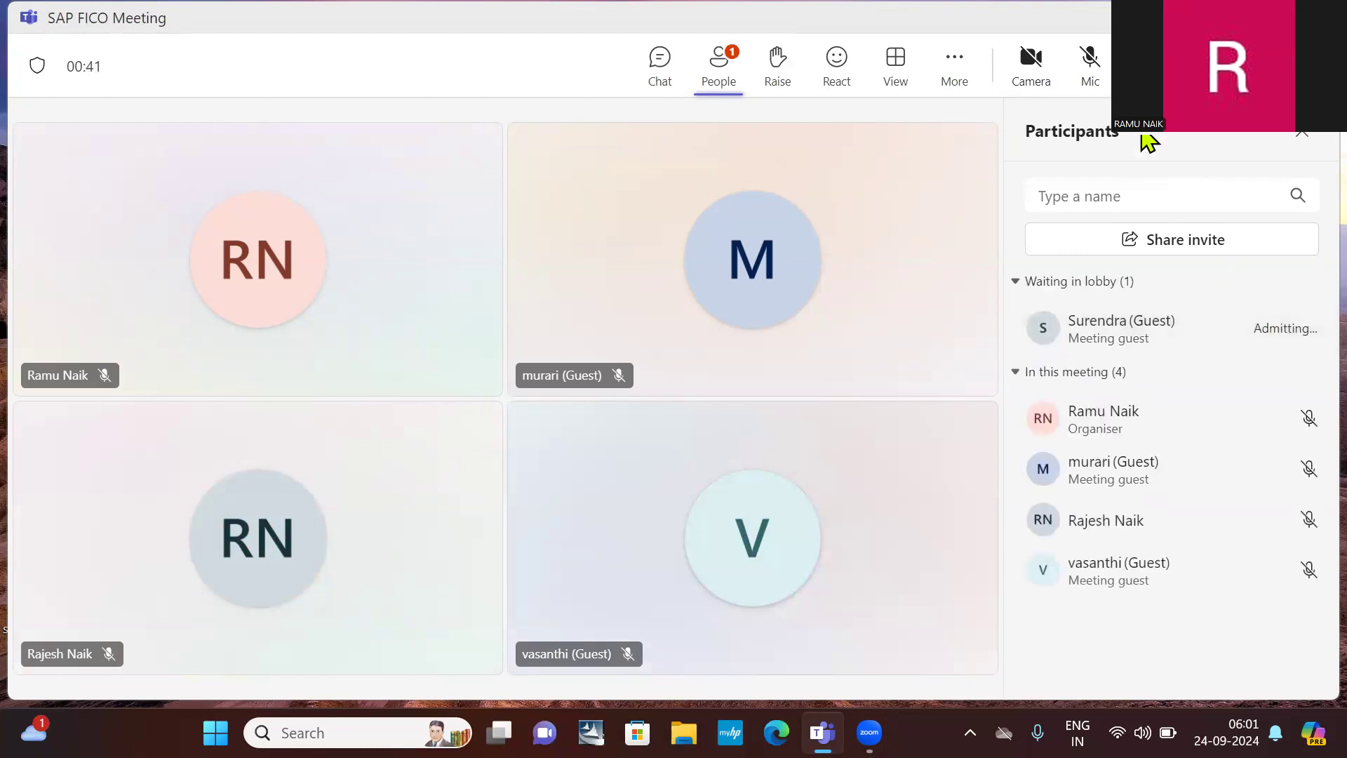
# - Unmute the microphone and admit the next participant waiting in the lobby
pyautogui.click(1090, 60)
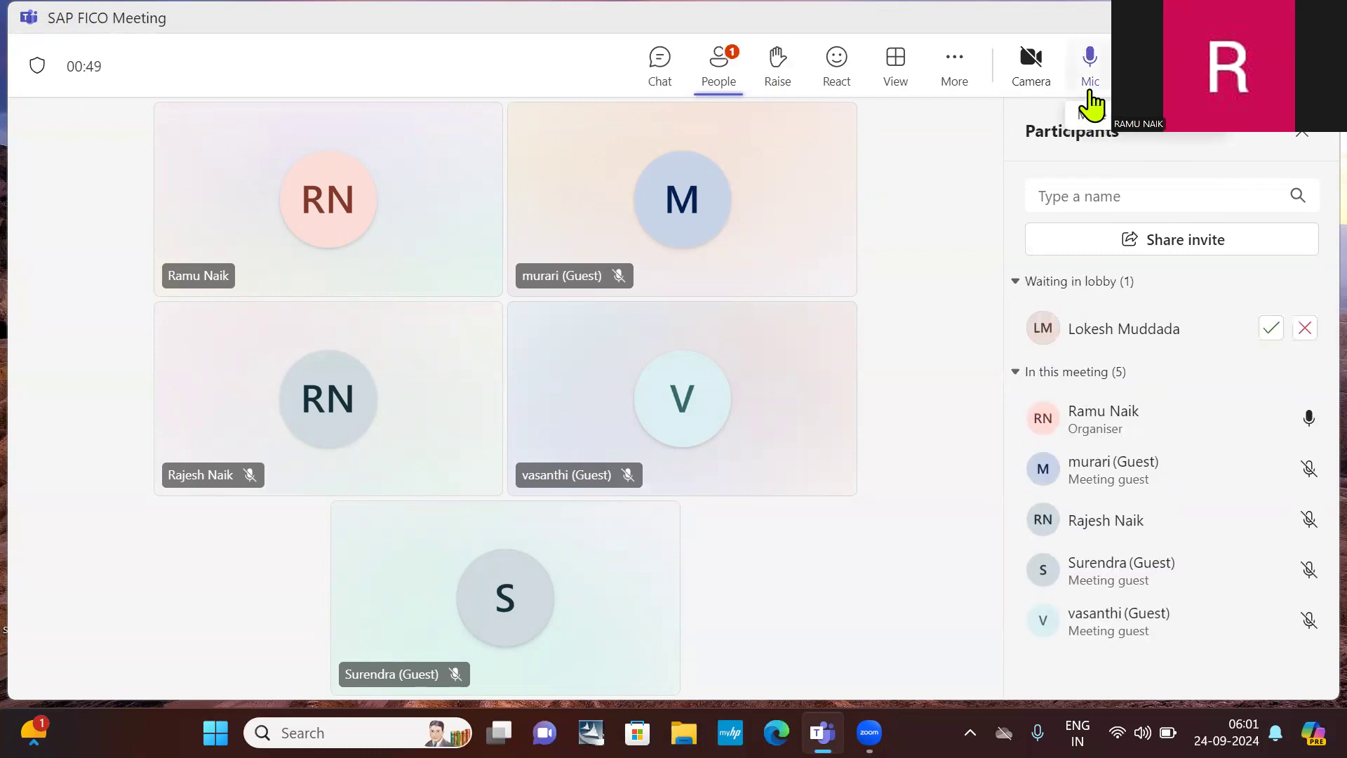
pyautogui.click(726, 70)
pyautogui.click(727, 70)
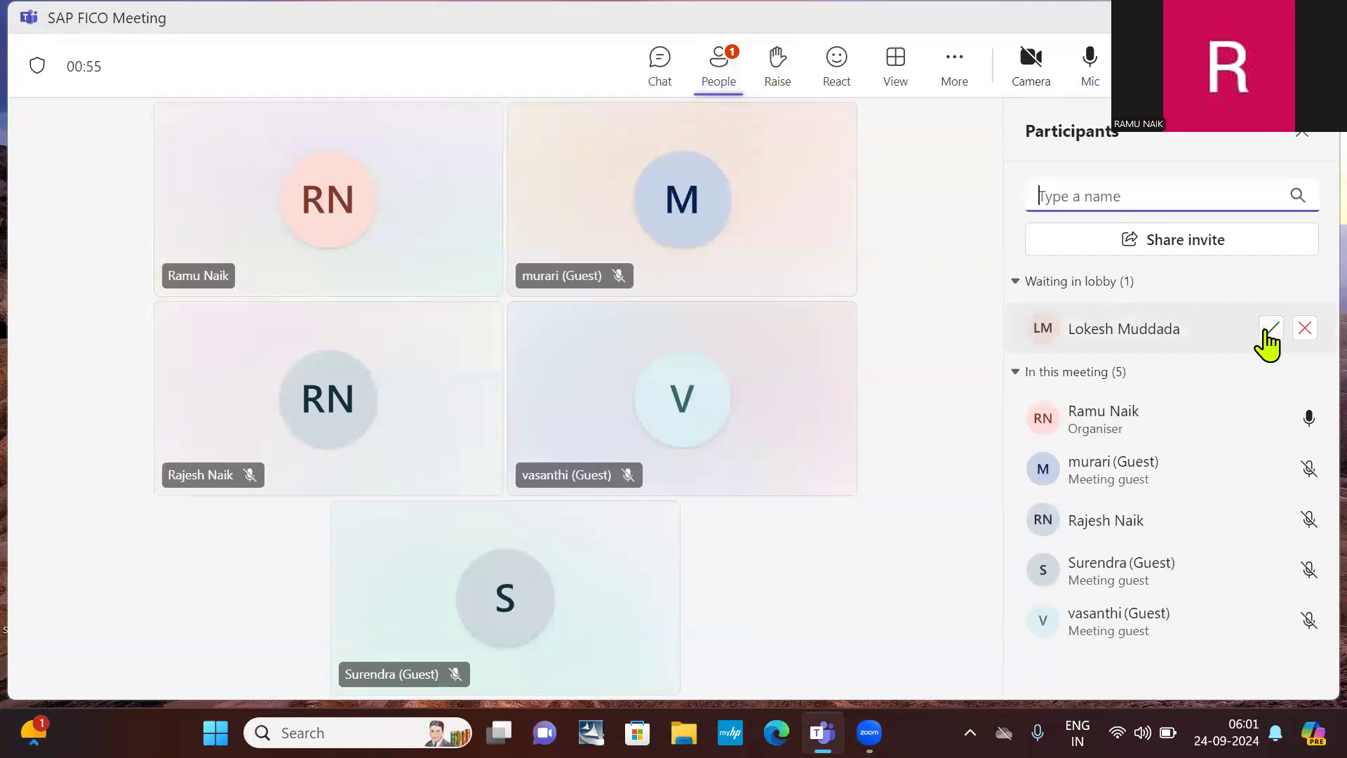
pyautogui.click(1270, 330)
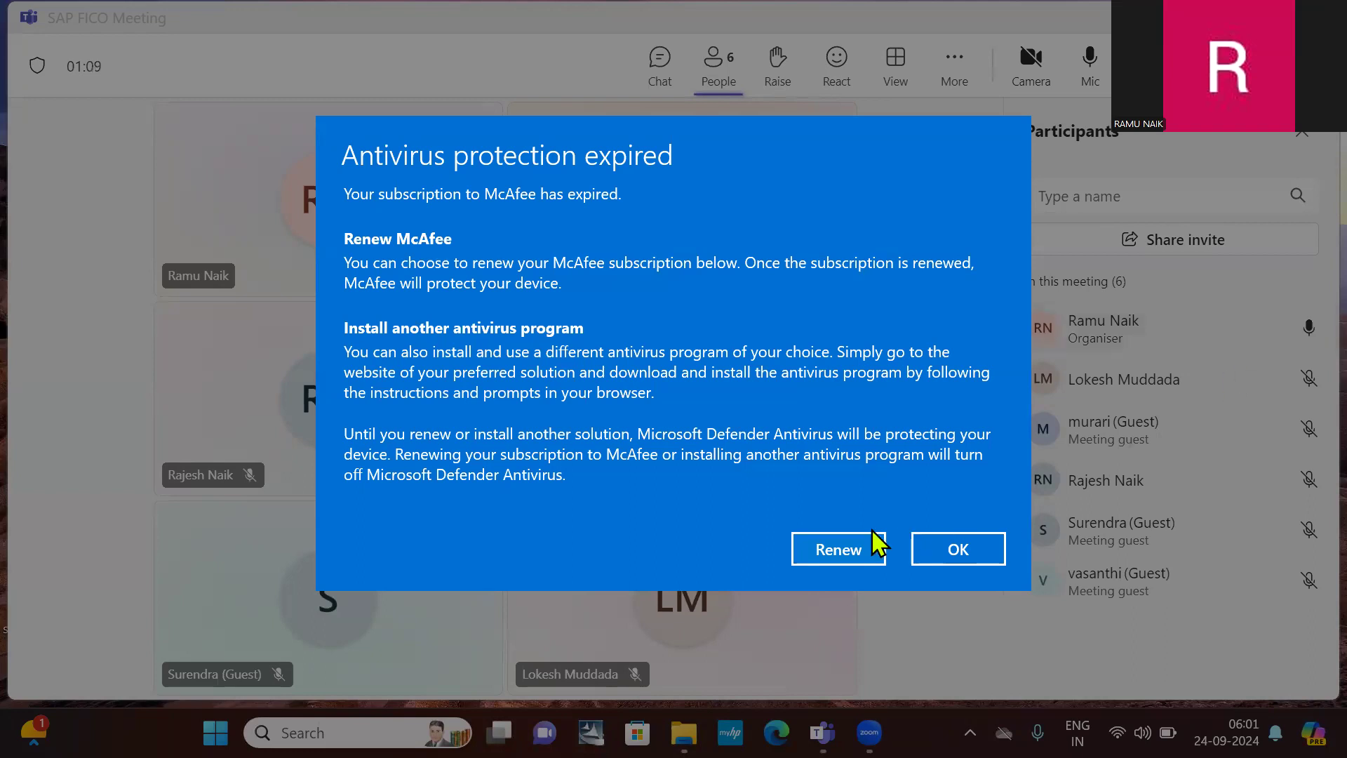
pyautogui.click(835, 549)
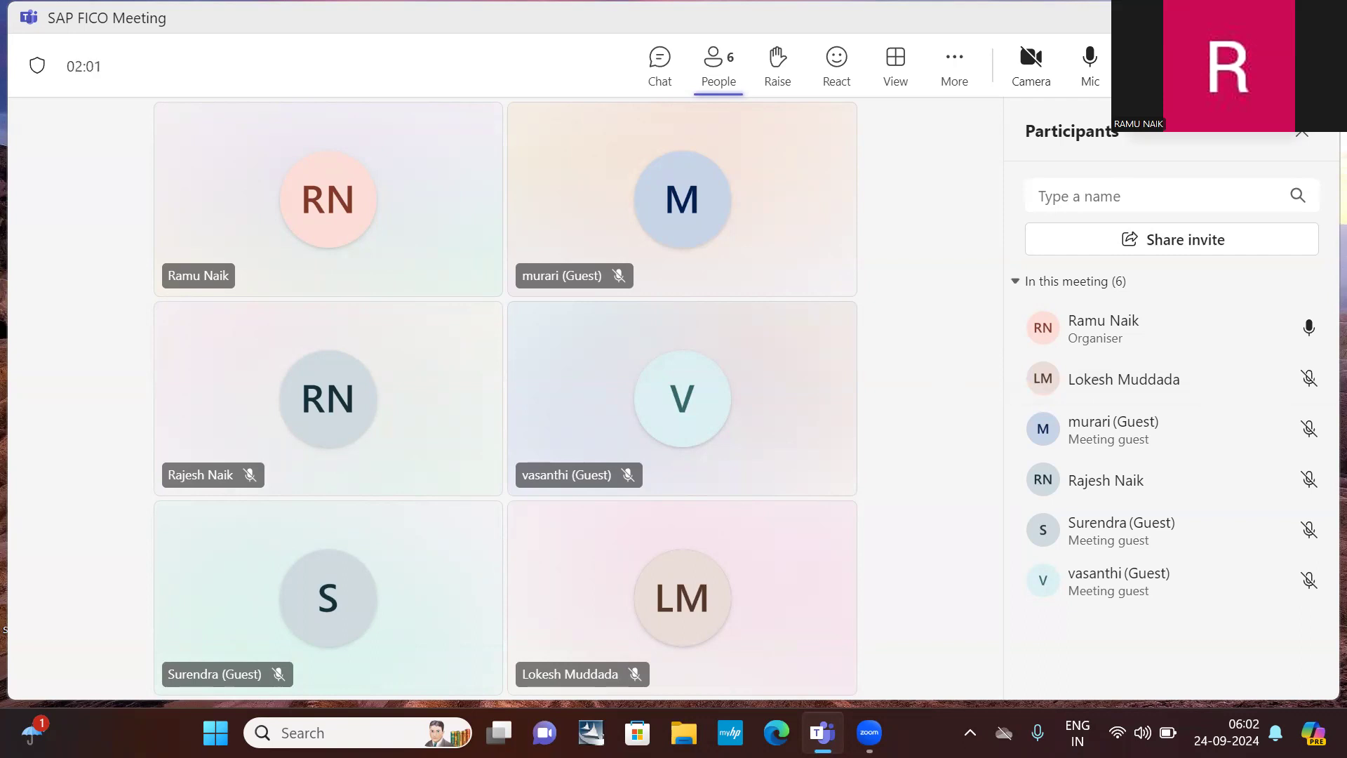
# - Show the desktop and open the Account payables document with Word
pyautogui.press('super+d')
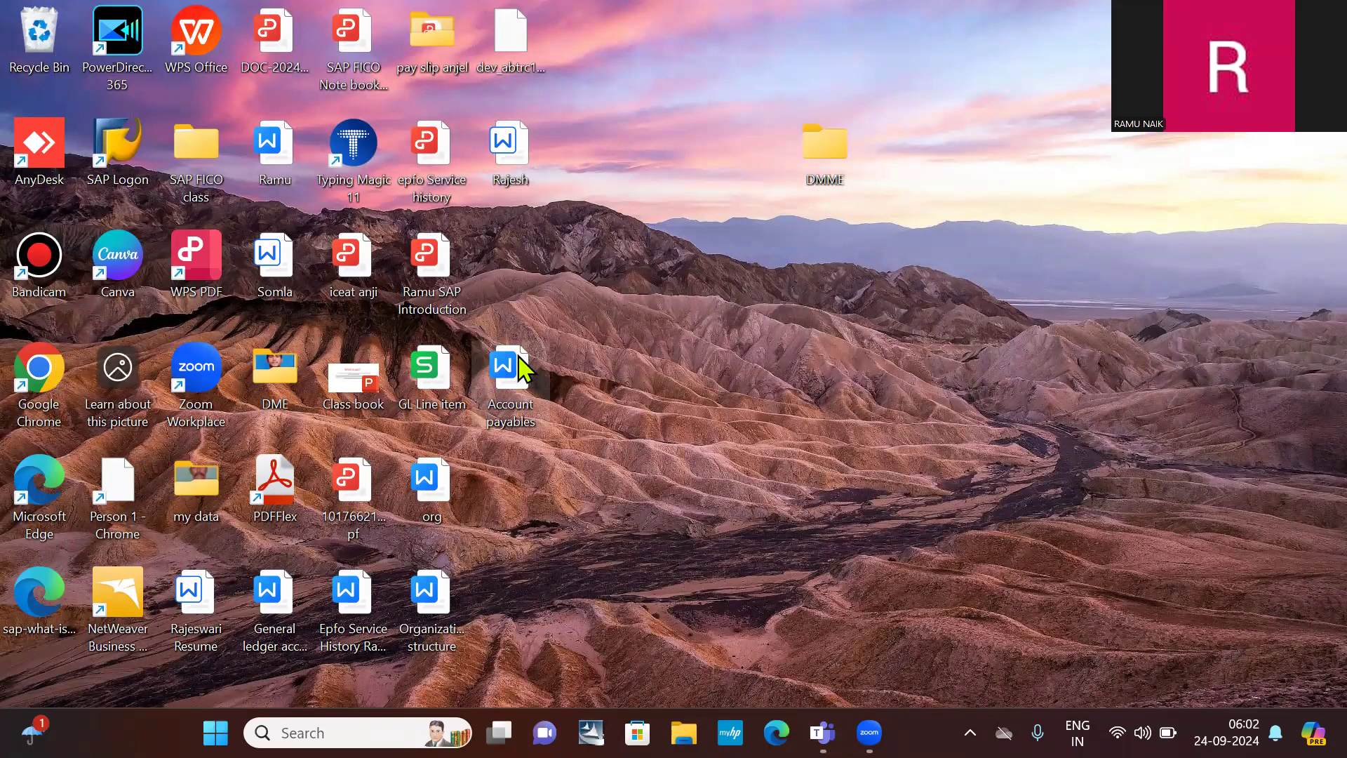
pyautogui.rightClick(519, 360)
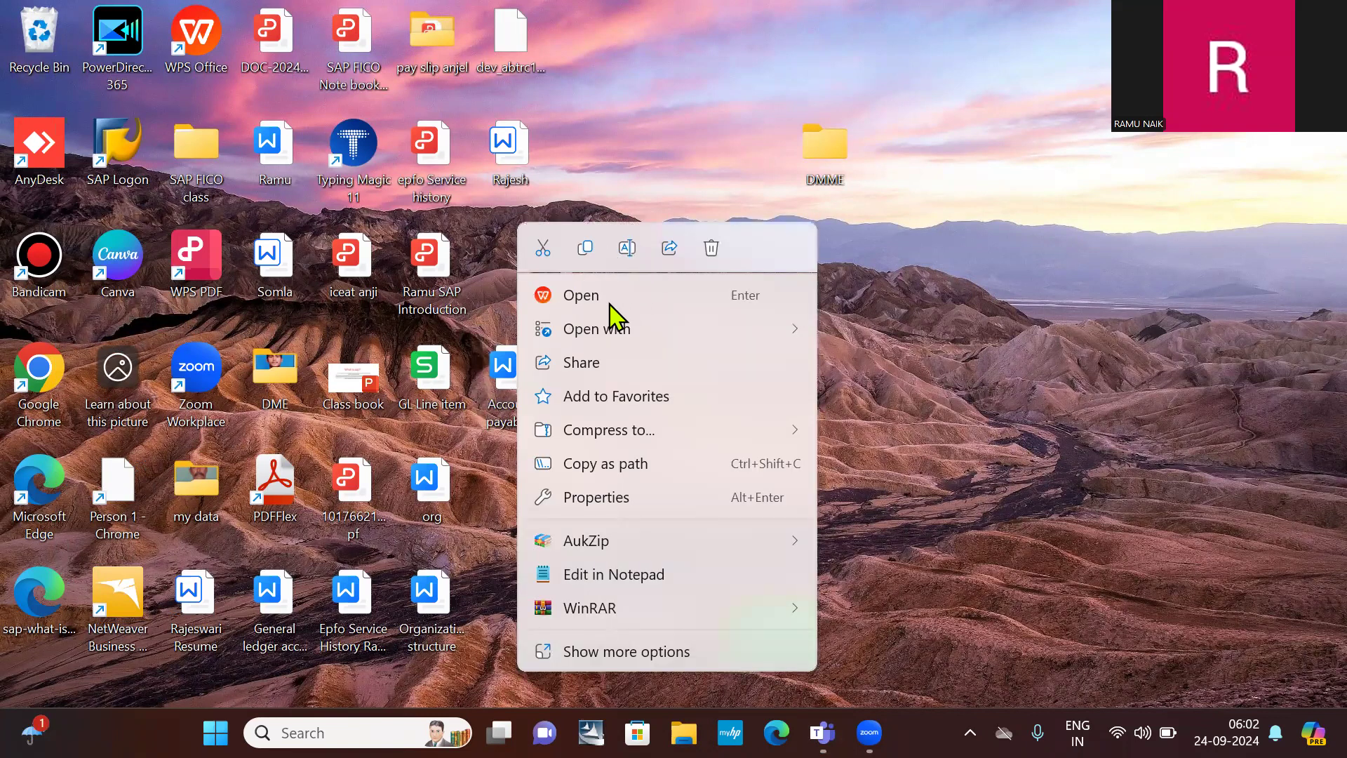
pyautogui.moveTo(629, 327)
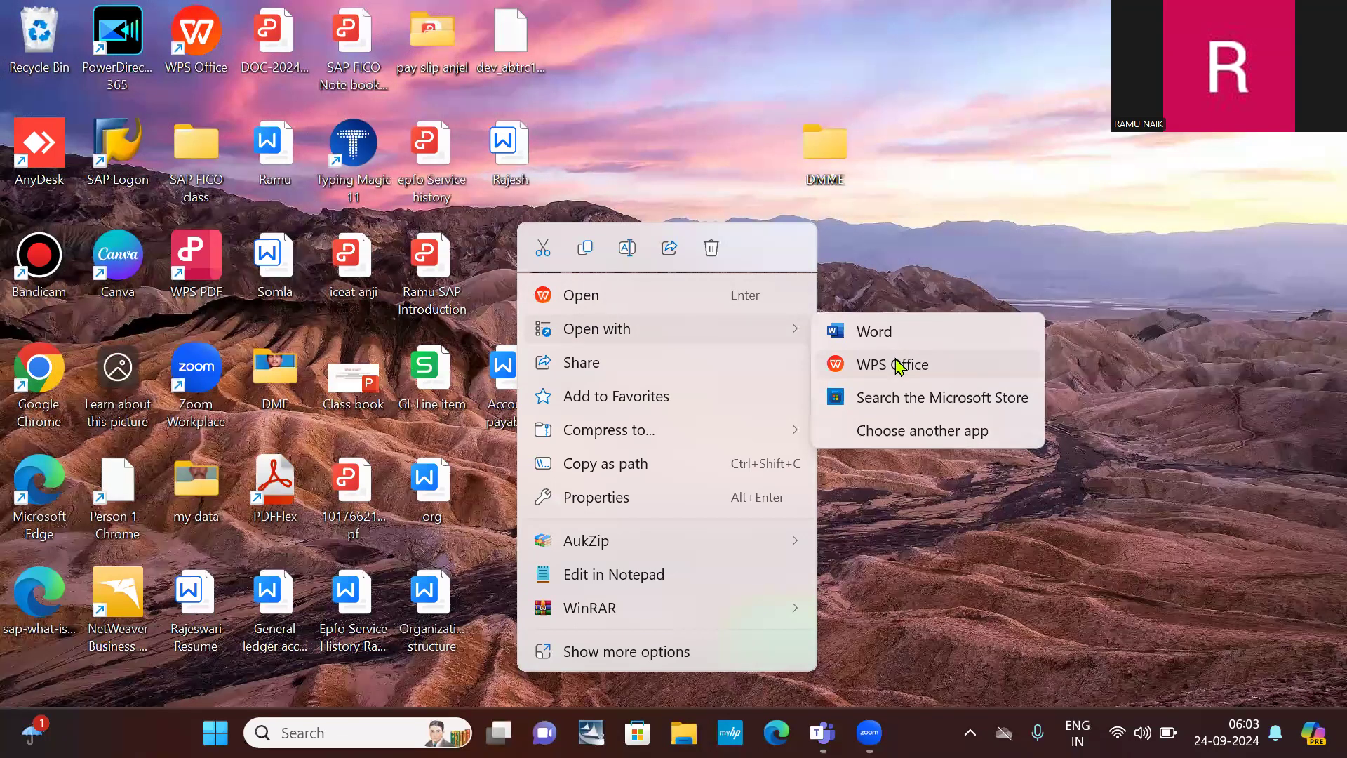
pyautogui.click(899, 334)
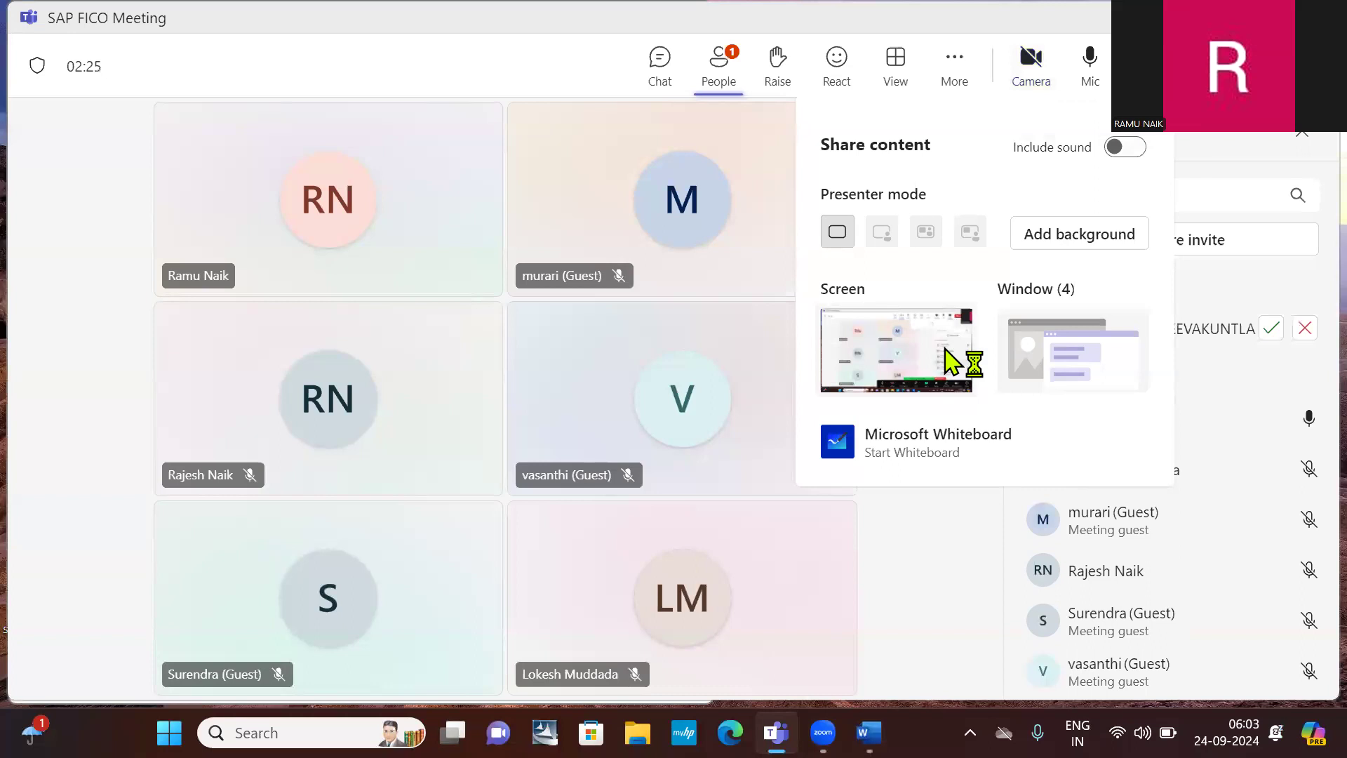
# - Share the entire screen in the Teams meeting and maximize the Account payables document window
pyautogui.click(946, 362)
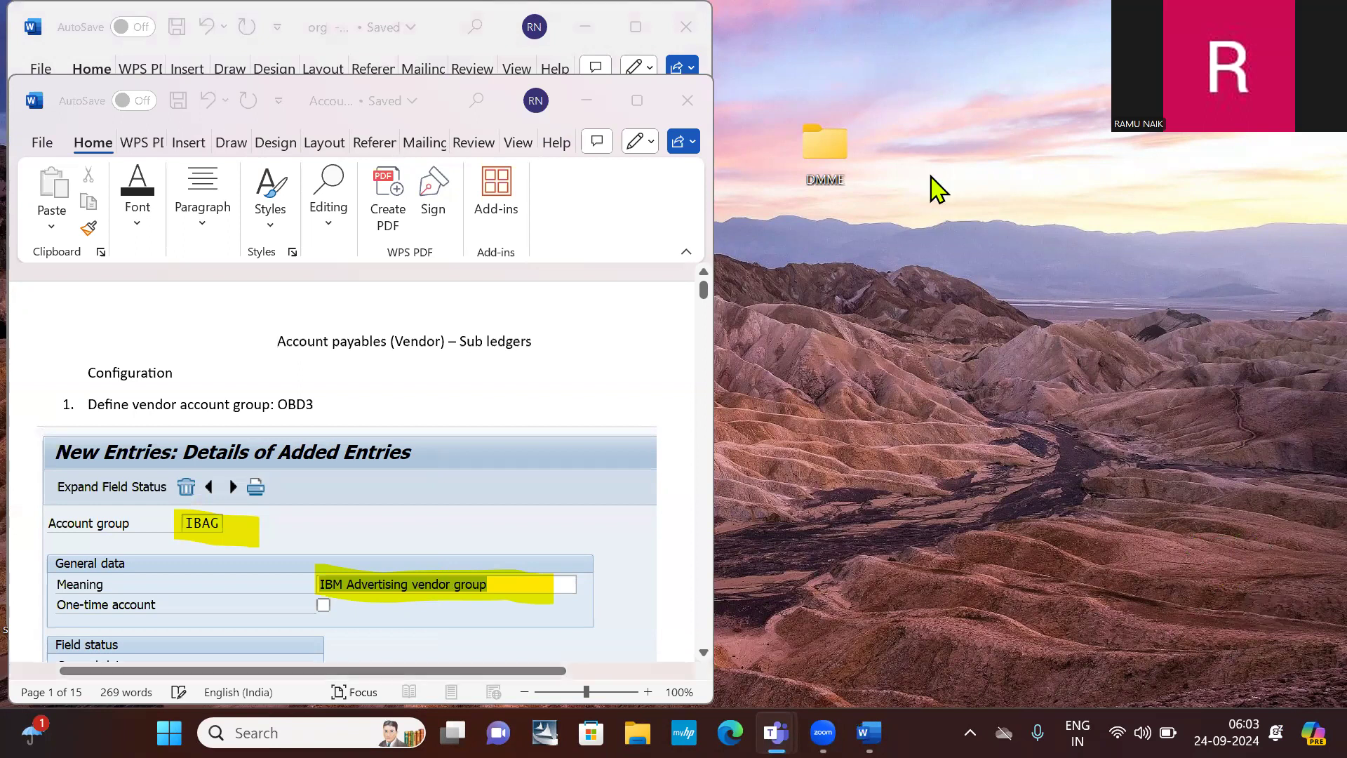
pyautogui.click(637, 102)
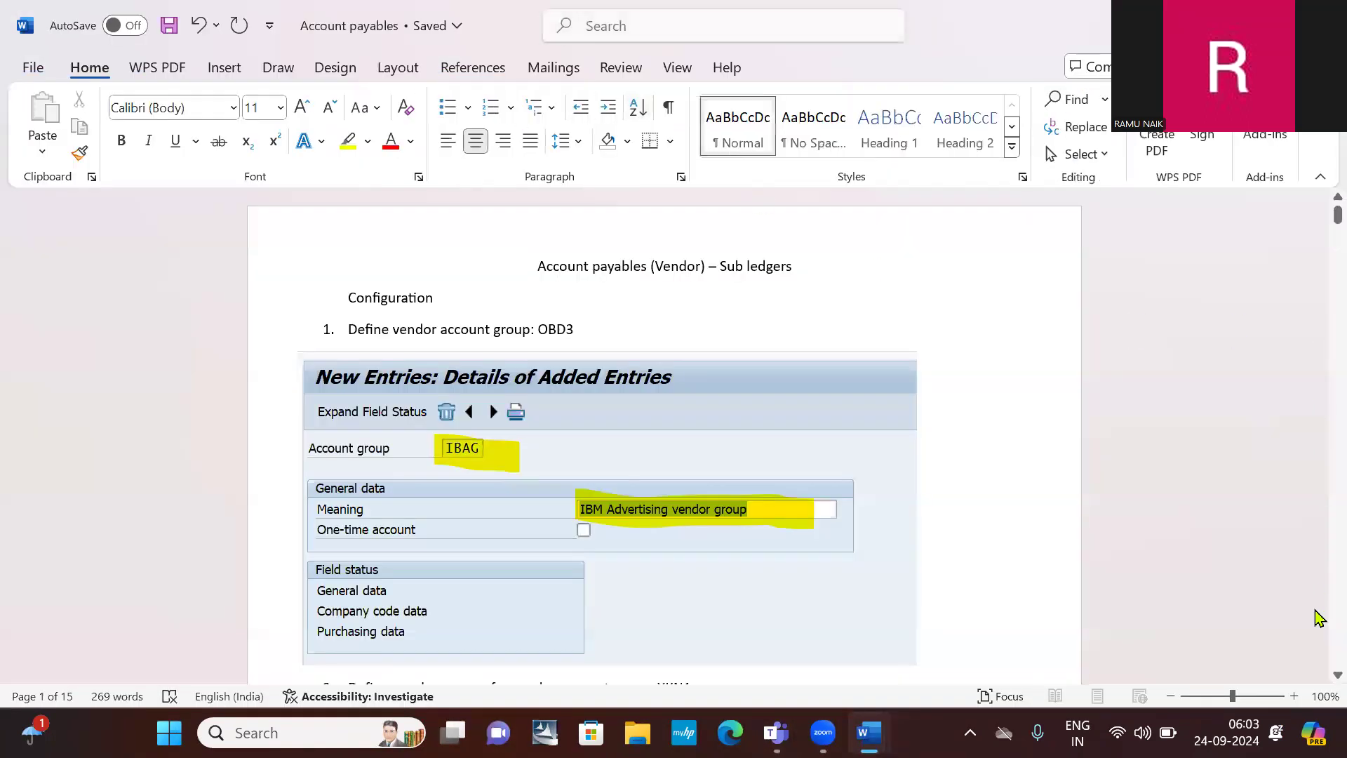
# - Add the line "Bank charges" below the word "save" on the last page of the Account payables document
pyautogui.scroll(-20, 1318, 618)
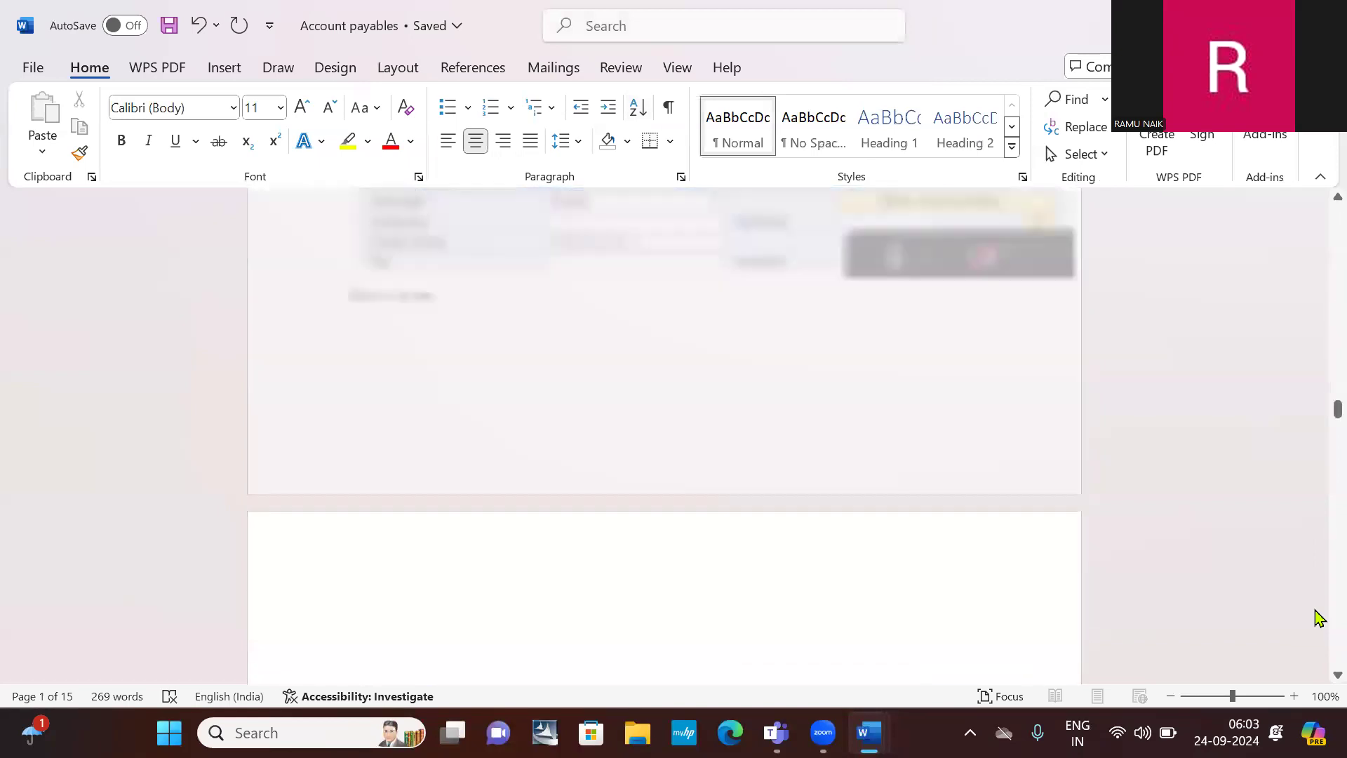
pyautogui.scroll(-15, 1318, 618)
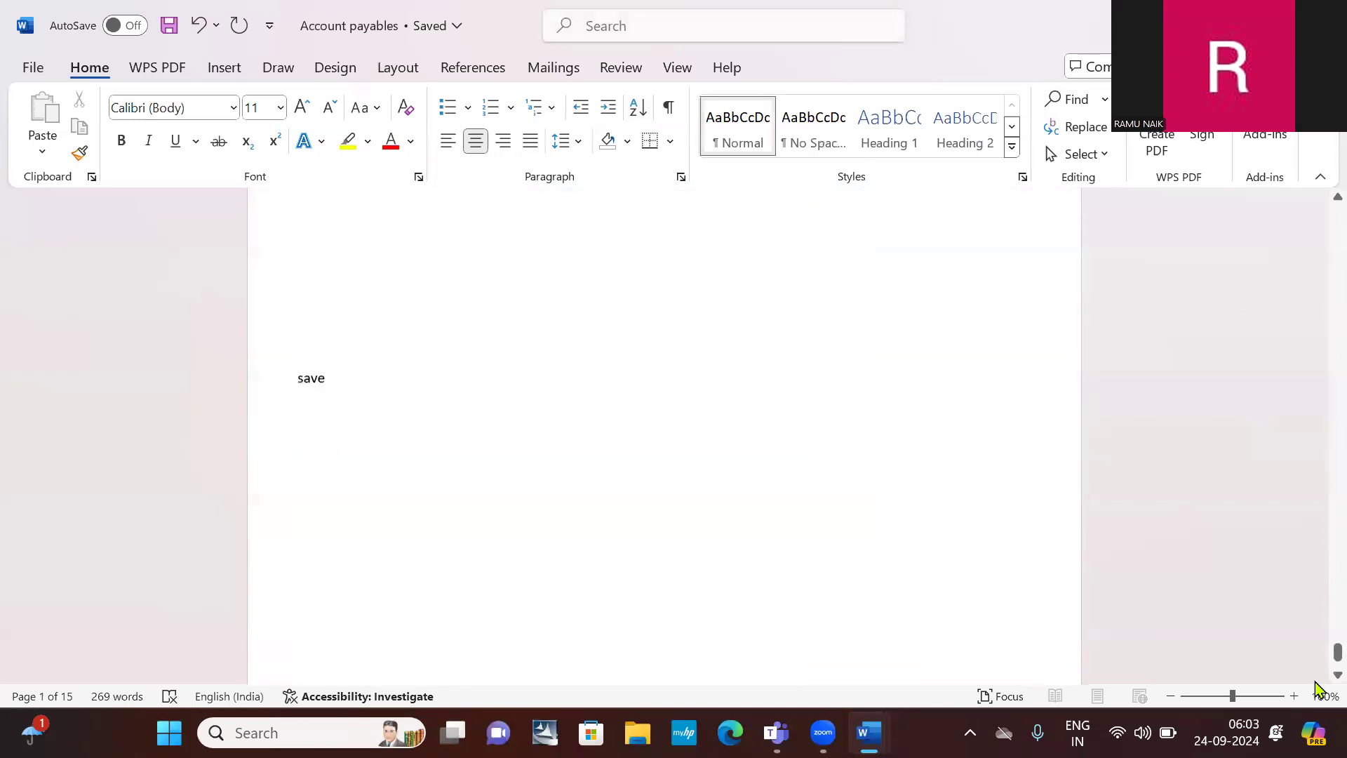
pyautogui.scroll(-1, 807, 441)
pyautogui.scroll(3, 807, 441)
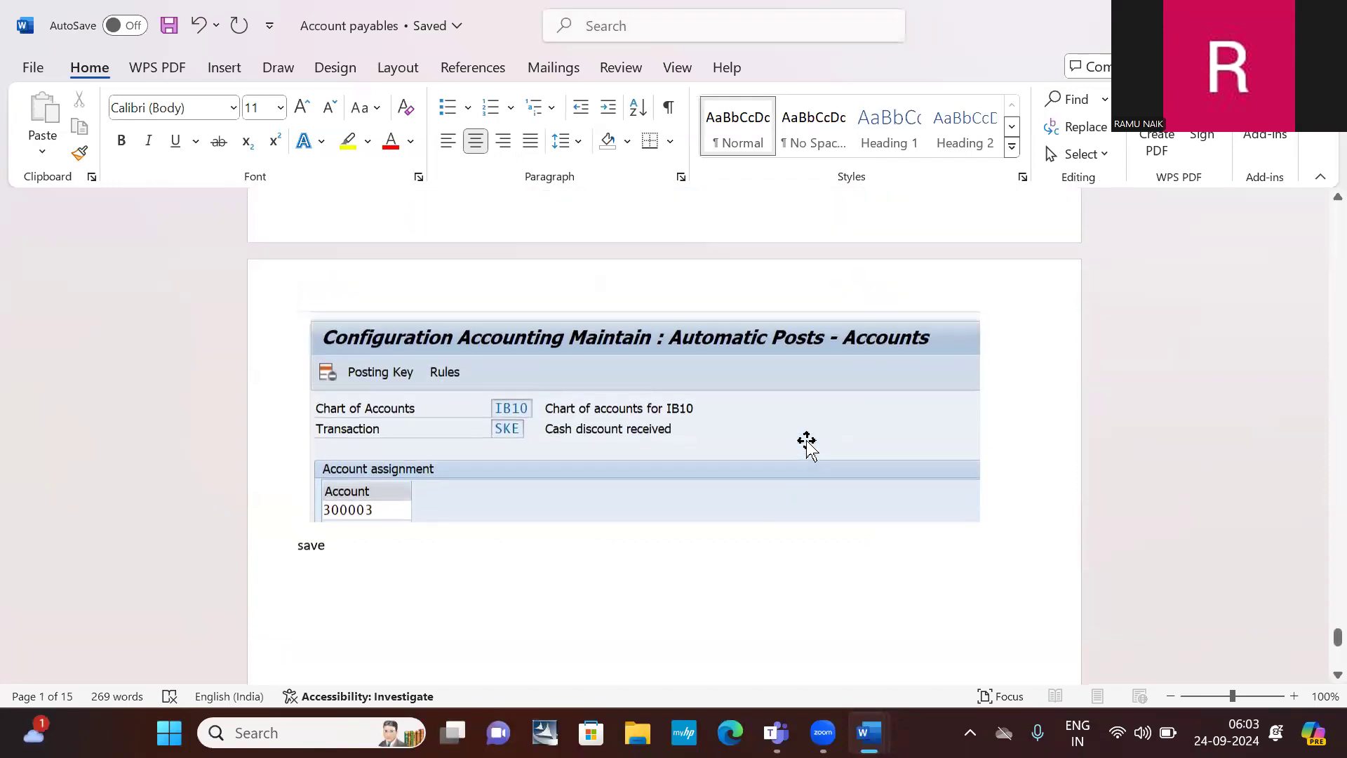
pyautogui.scroll(4, 807, 440)
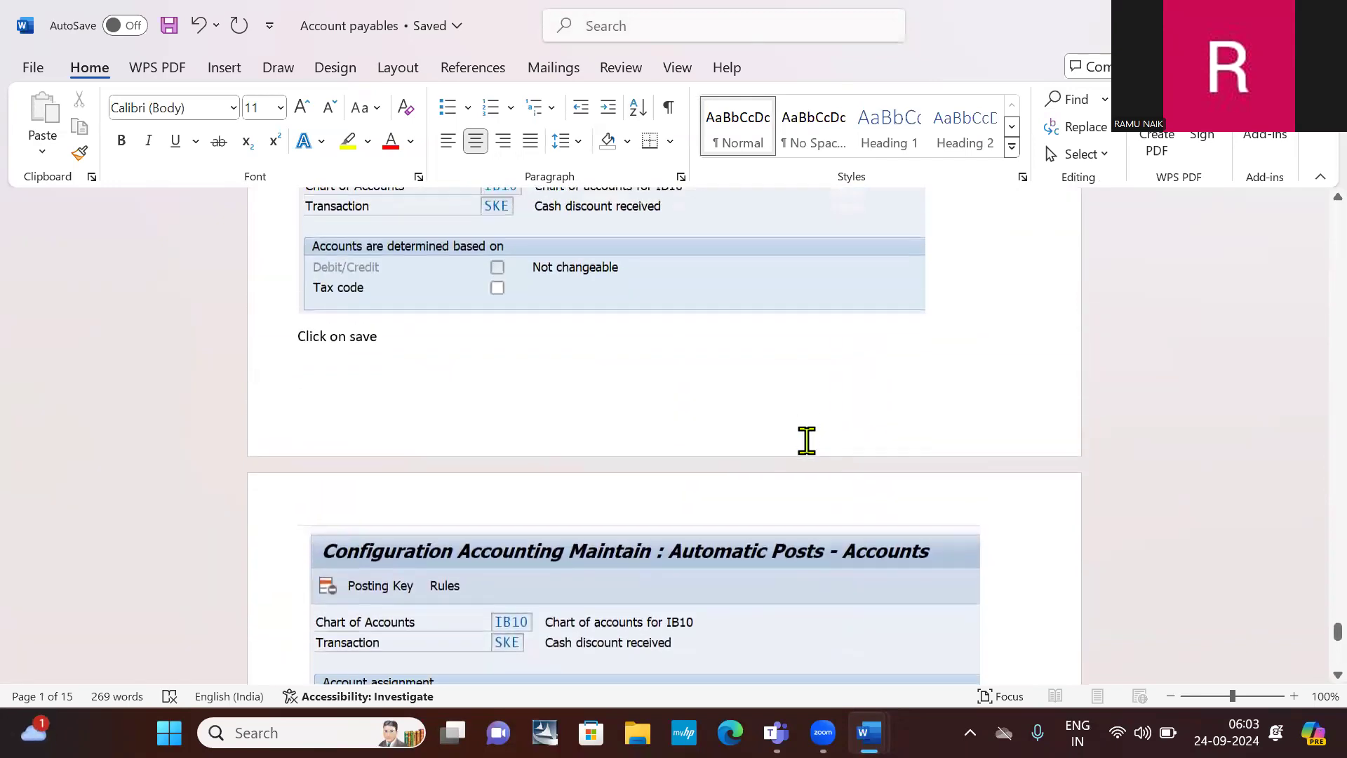
pyautogui.scroll(-4, 806, 441)
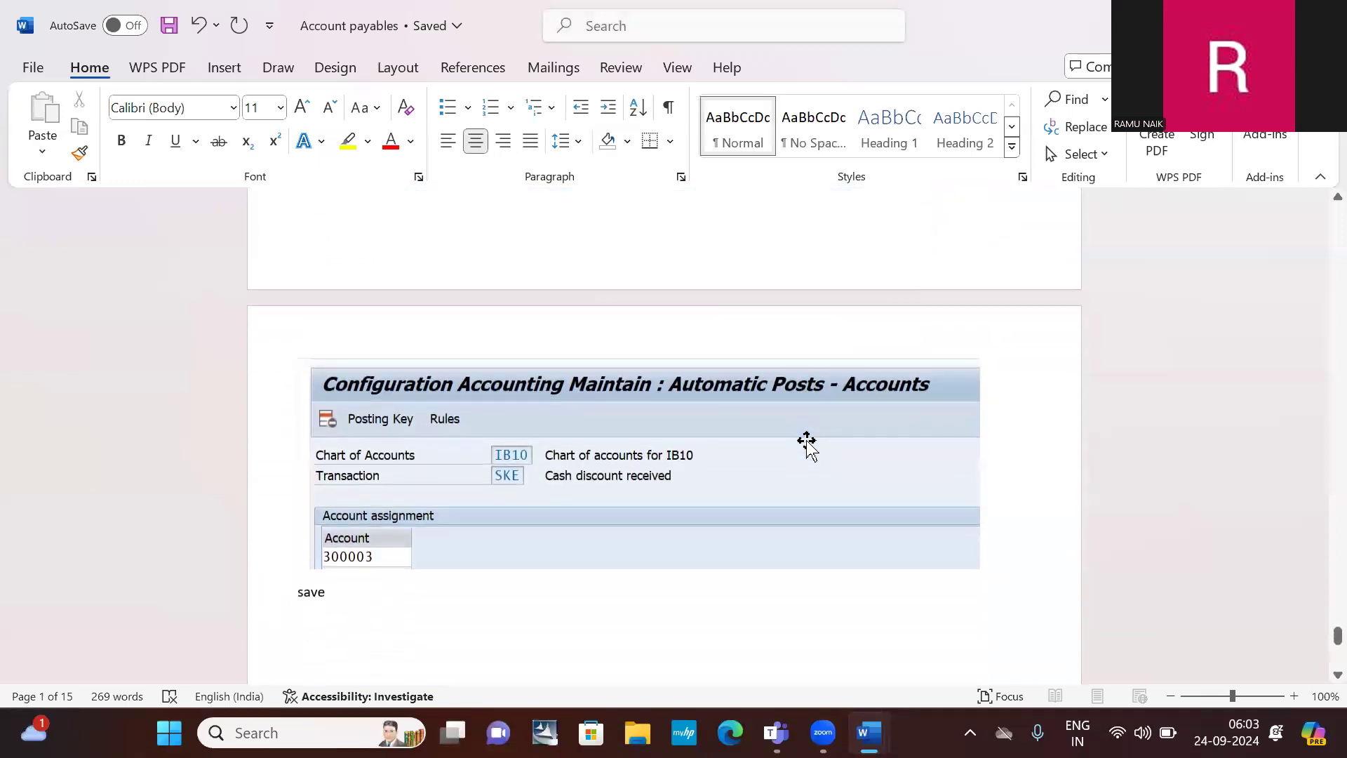
pyautogui.scroll(-1, 807, 441)
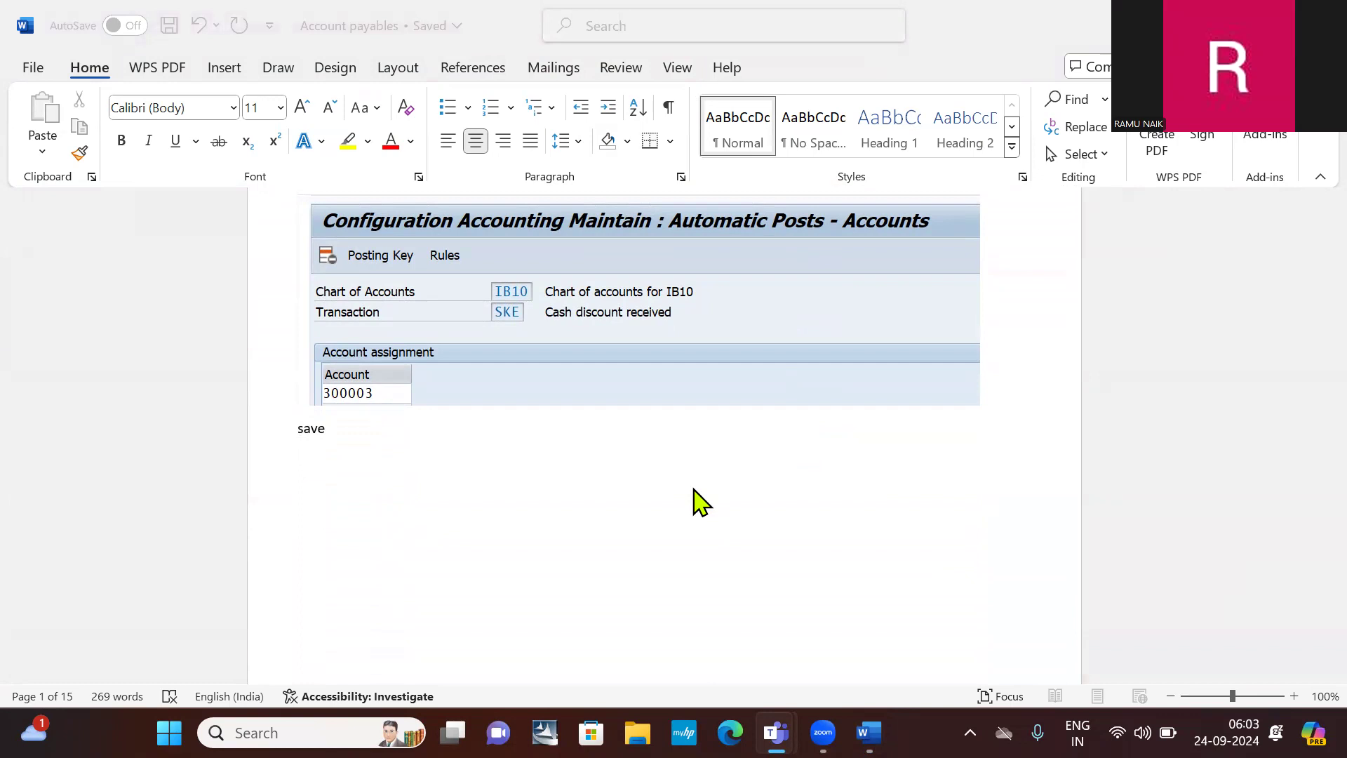
pyautogui.click(700, 501)
pyautogui.click(393, 435)
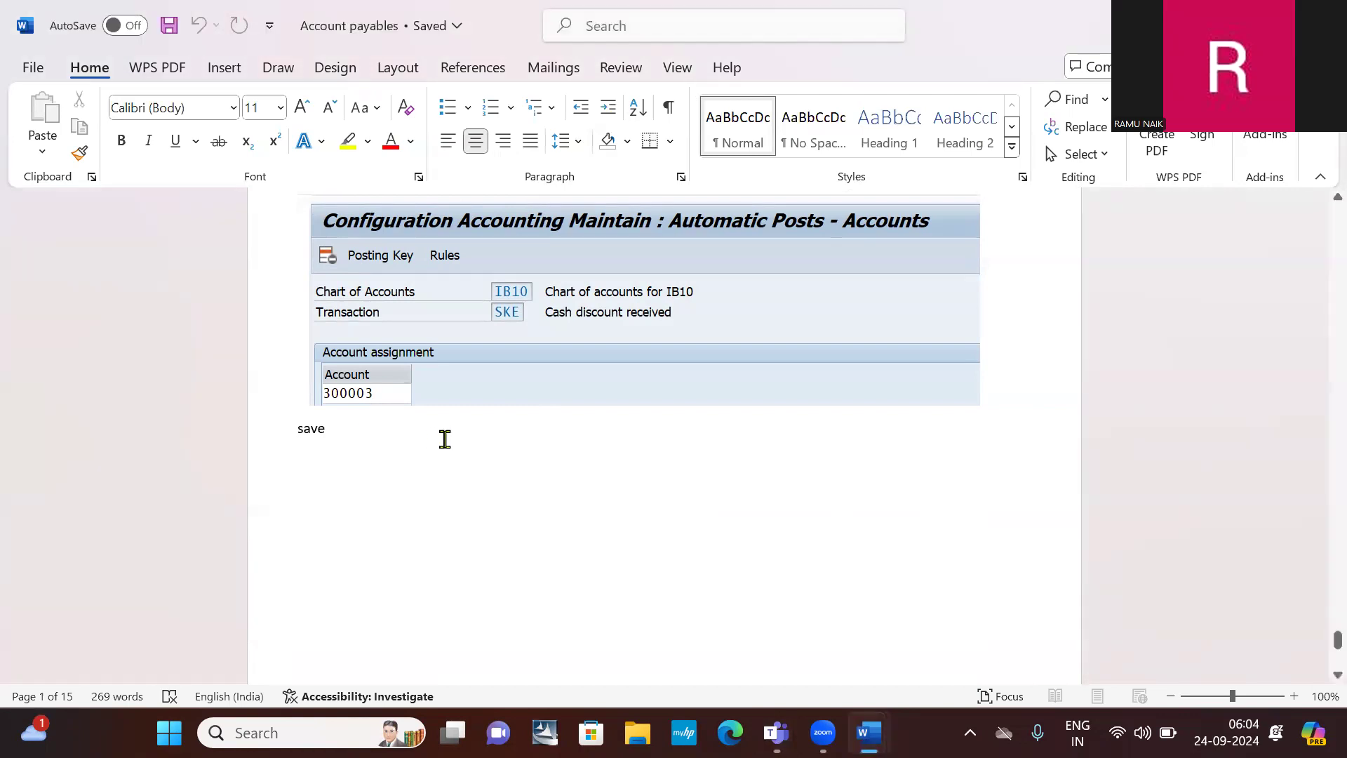
pyautogui.click(476, 434)
pyautogui.press('Return')
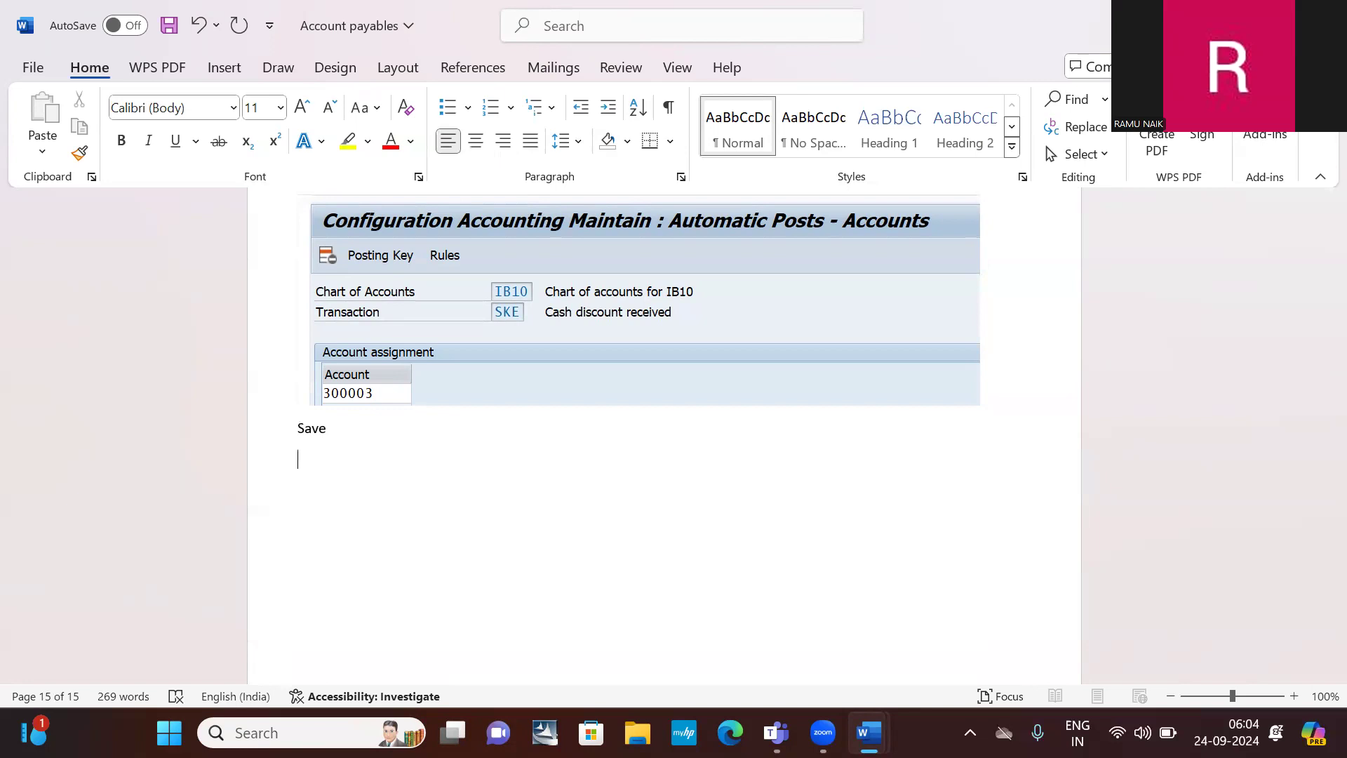
pyautogui.press('Return')
pyautogui.write('Bank charge')
# - Highlight the "Bank charges" line in yellow
pyautogui.hotkey('ctrl', 'shift', 'Left')
pyautogui.hotkey('ctrl', 'shift', 'Left')
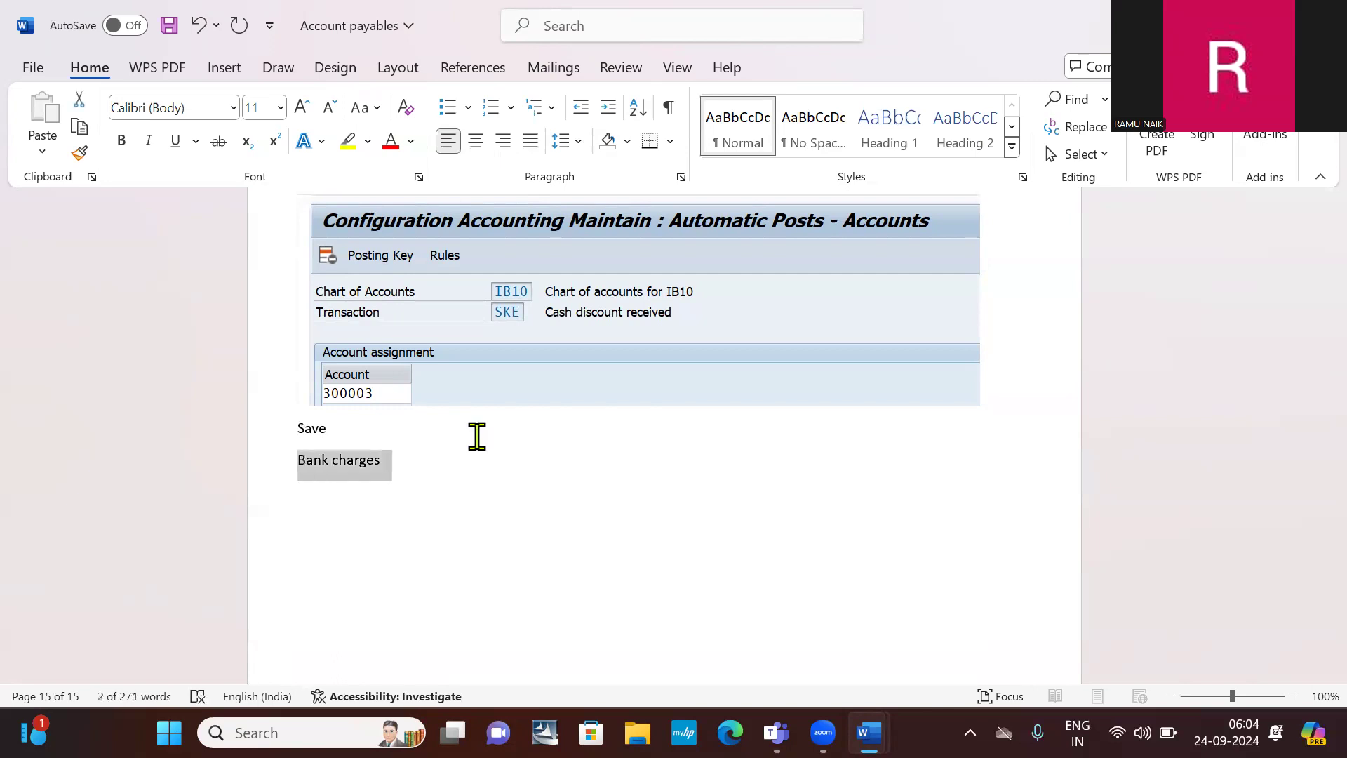
pyautogui.click(349, 141)
pyautogui.click(494, 498)
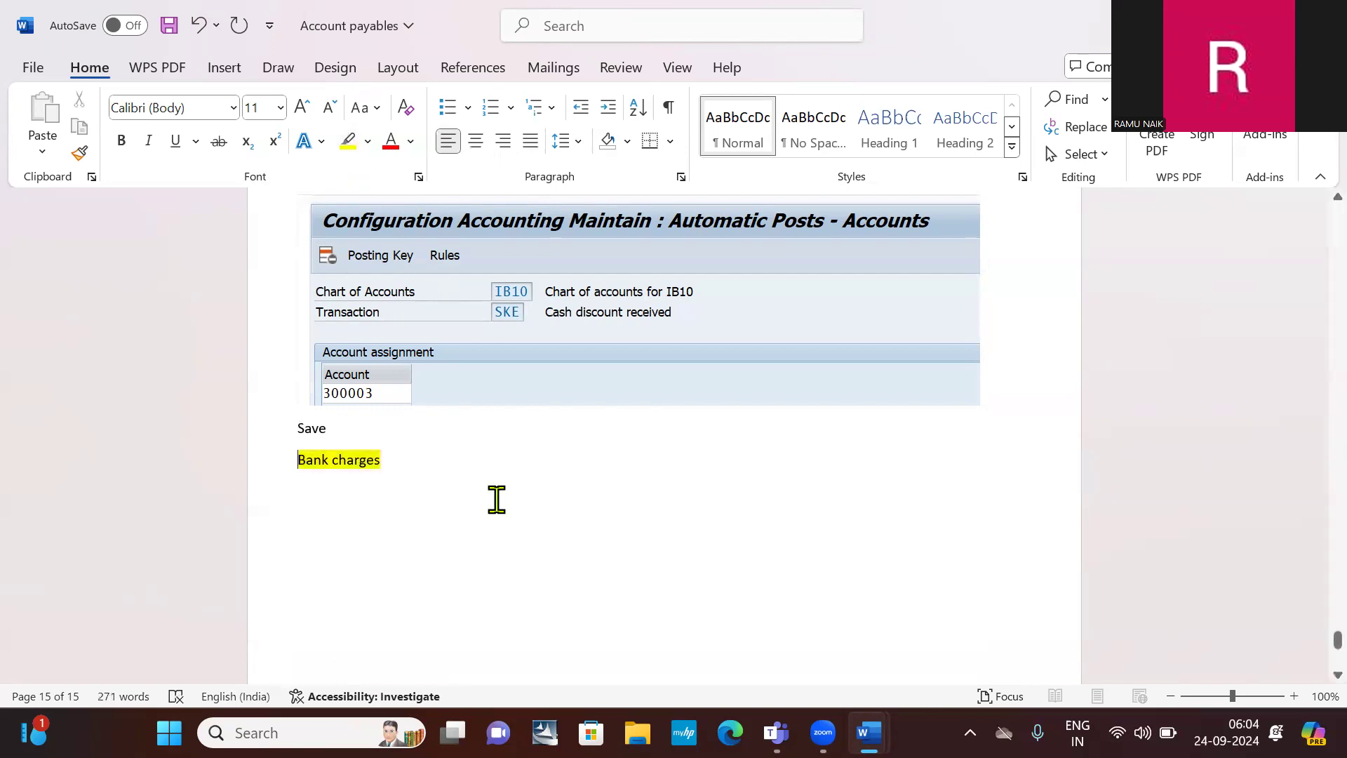
# - Review the notes backwards from the automatic posting OBXU configuration through the G/L account screenshots to the vendor invoice entry
pyautogui.scroll(8, 486, 489)
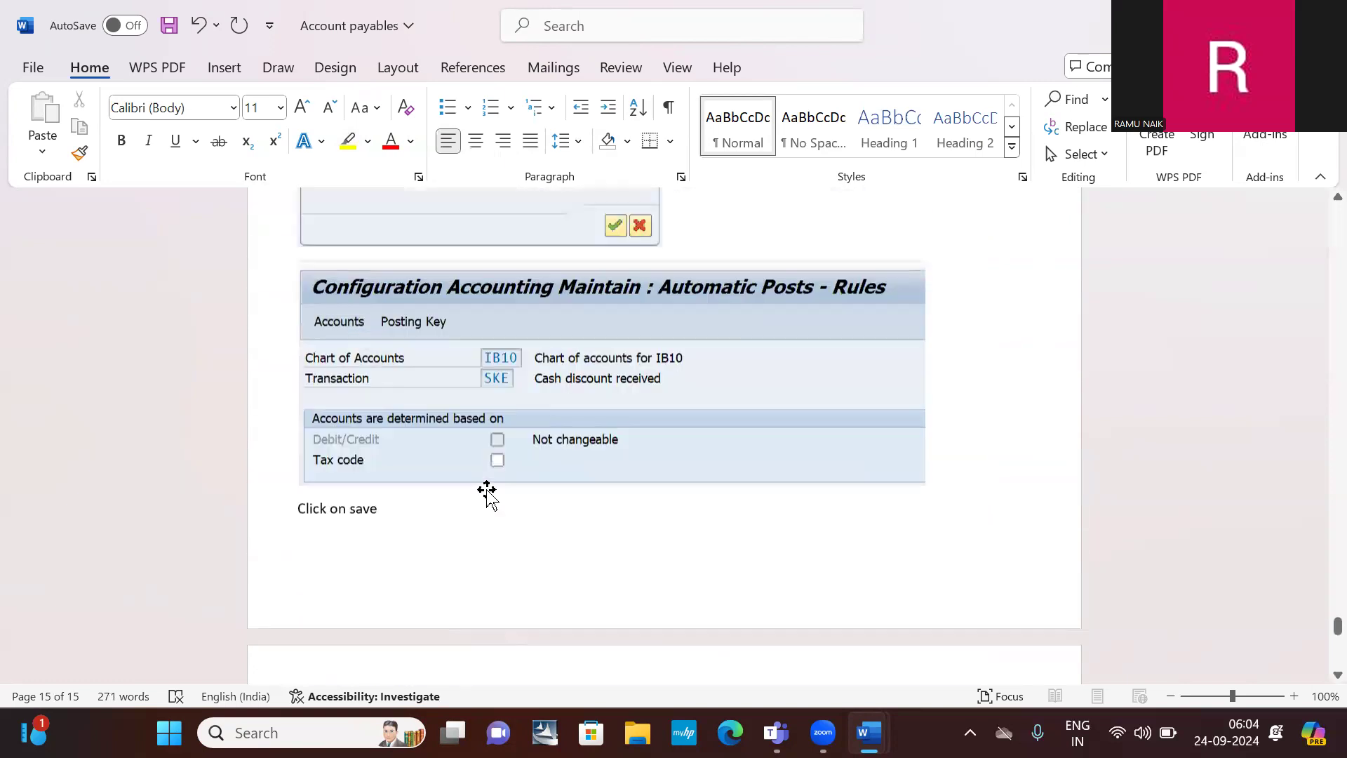
pyautogui.scroll(5, 487, 489)
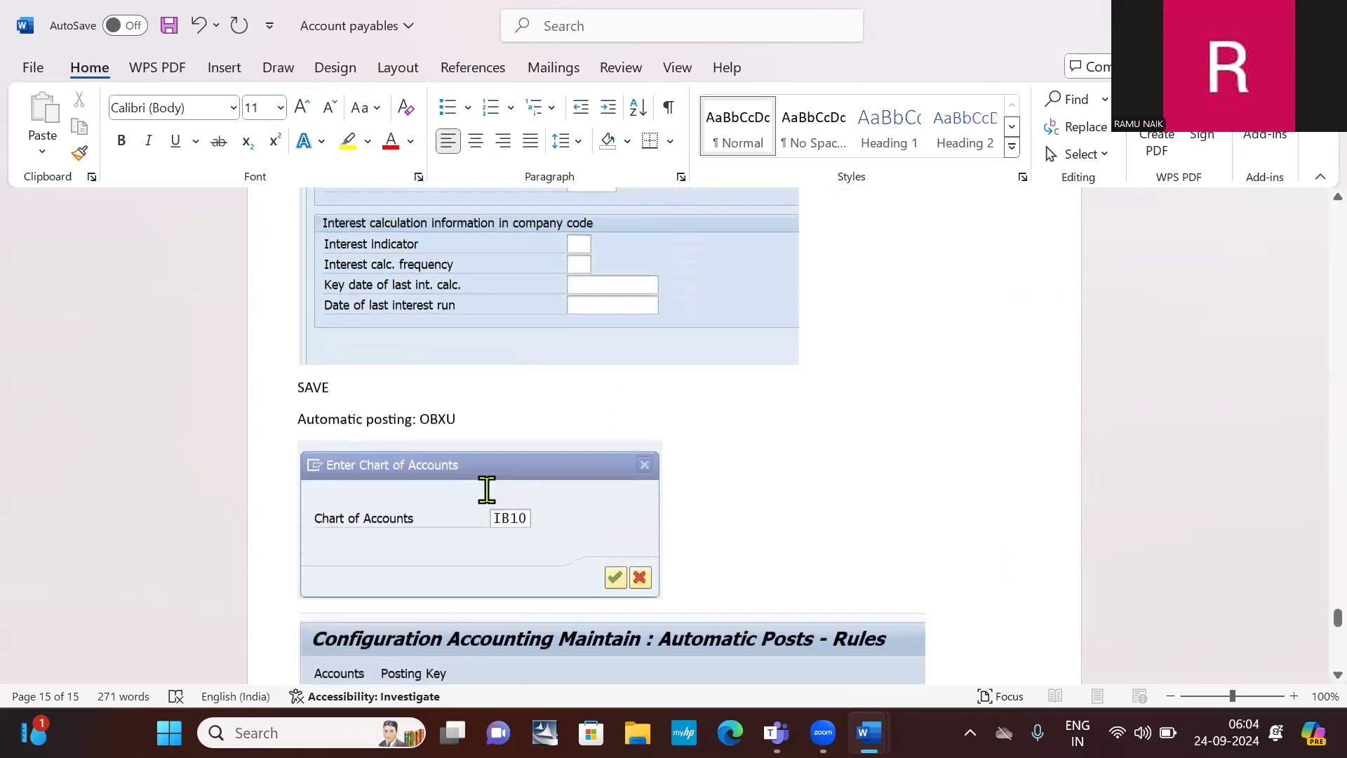
pyautogui.scroll(2, 486, 490)
pyautogui.scroll(-3, 486, 491)
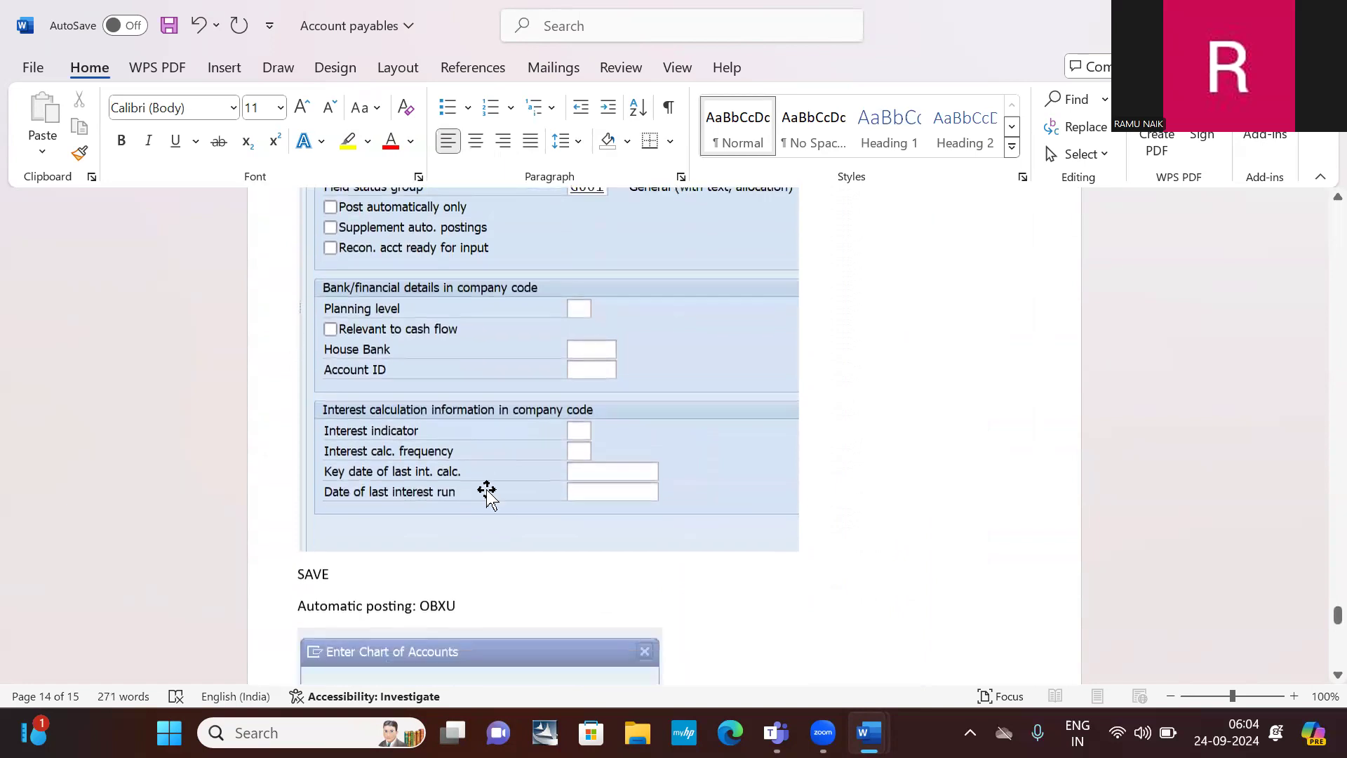
pyautogui.scroll(-1, 487, 490)
pyautogui.scroll(8, 486, 489)
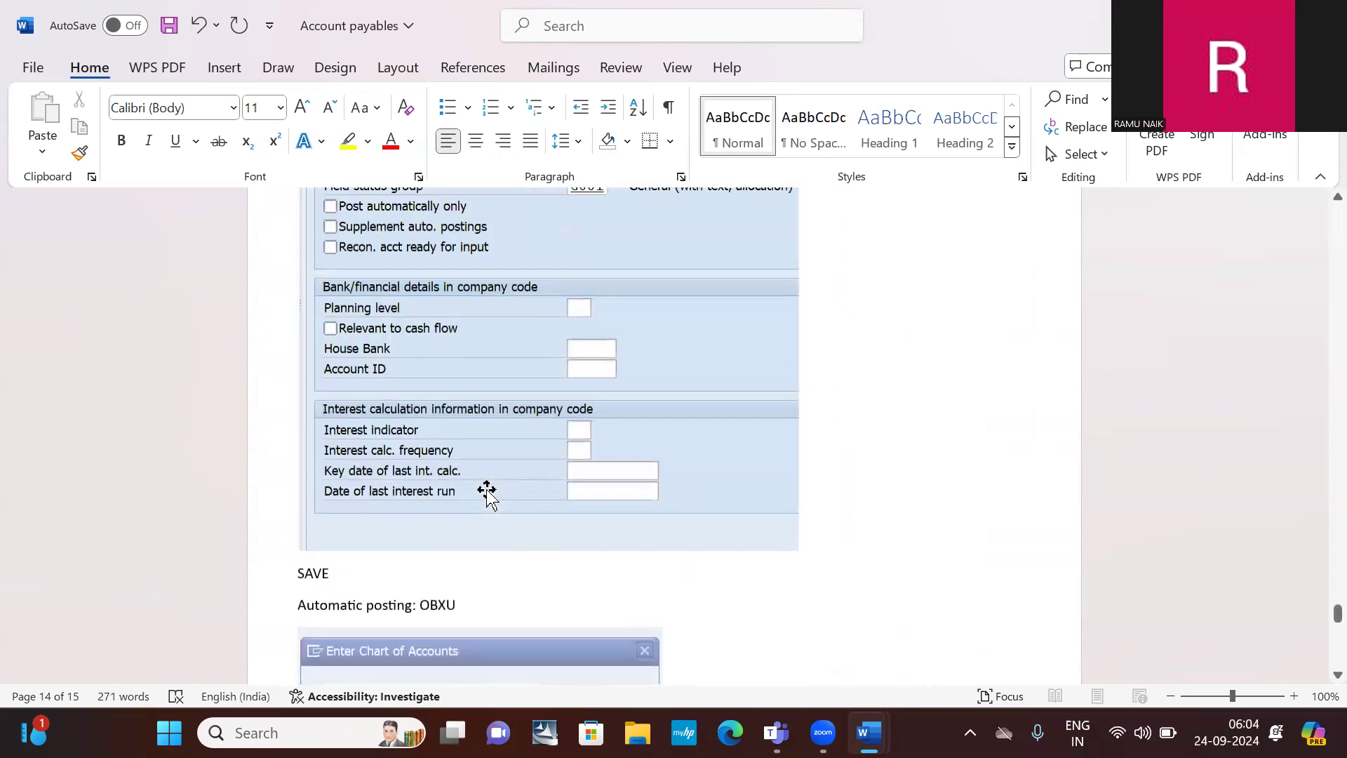
pyautogui.scroll(12, 486, 489)
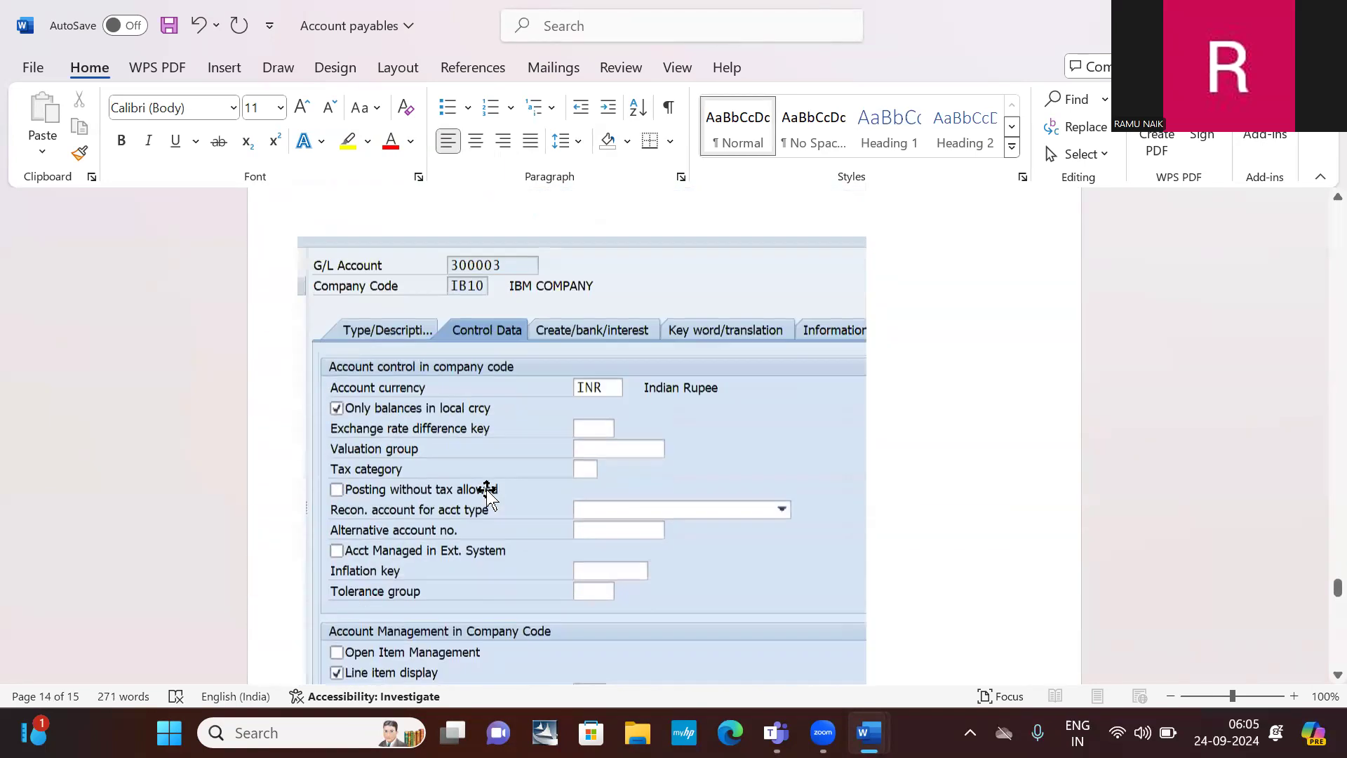
pyautogui.scroll(10, 487, 490)
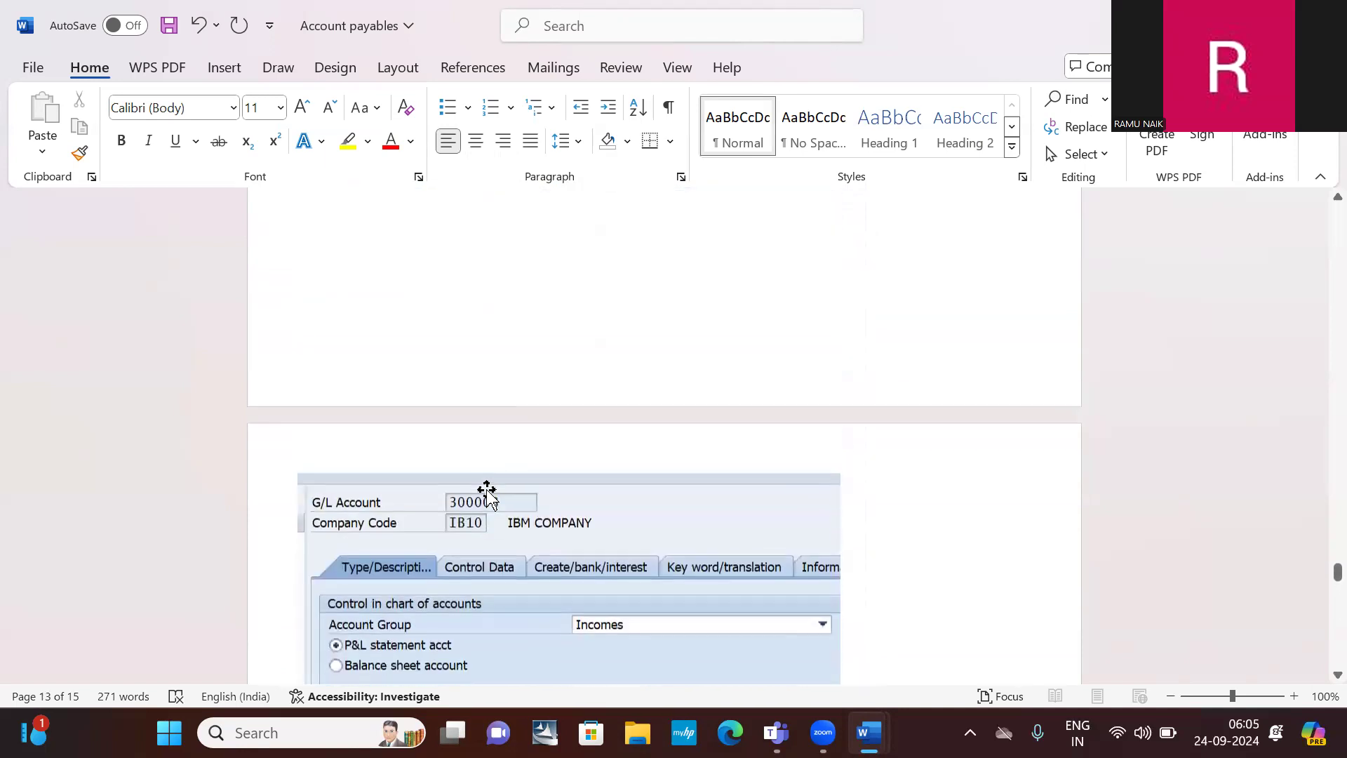
pyautogui.scroll(5, 487, 490)
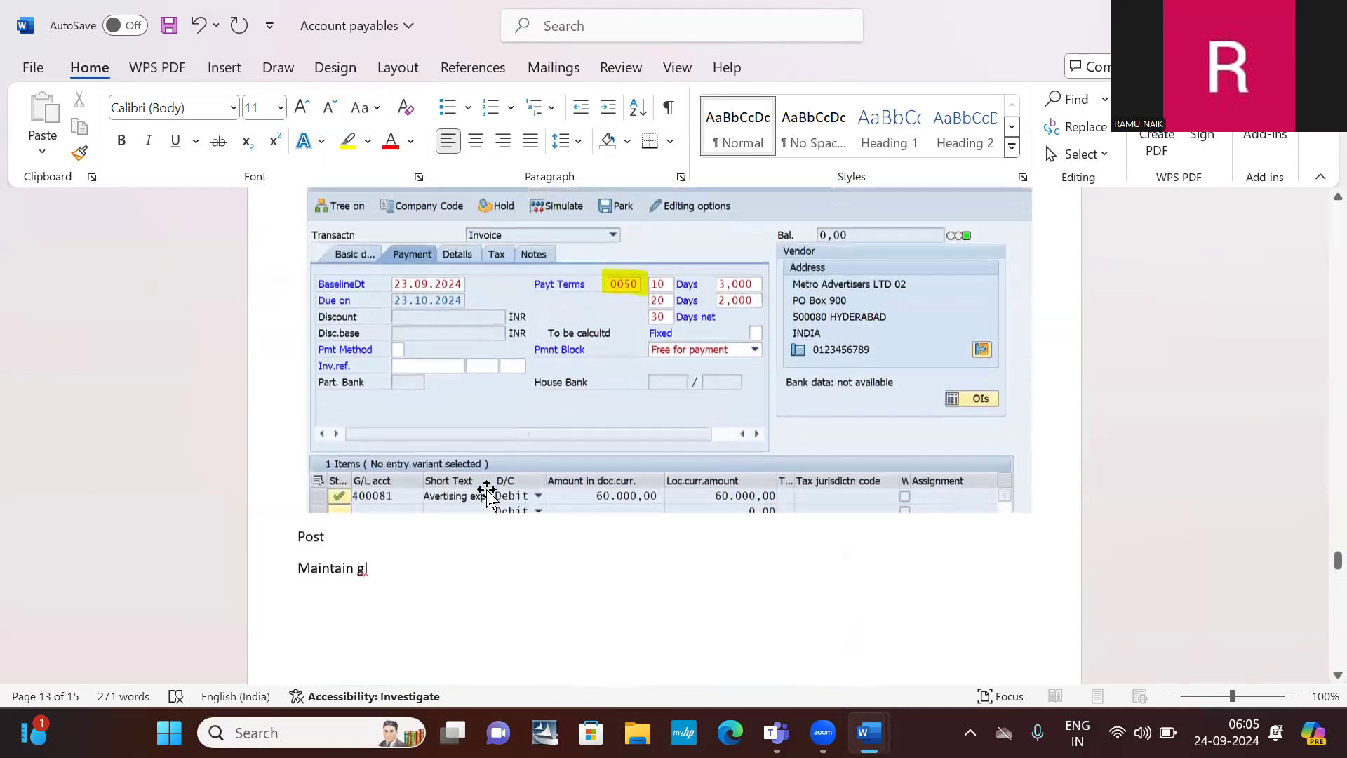
pyautogui.scroll(1, 486, 490)
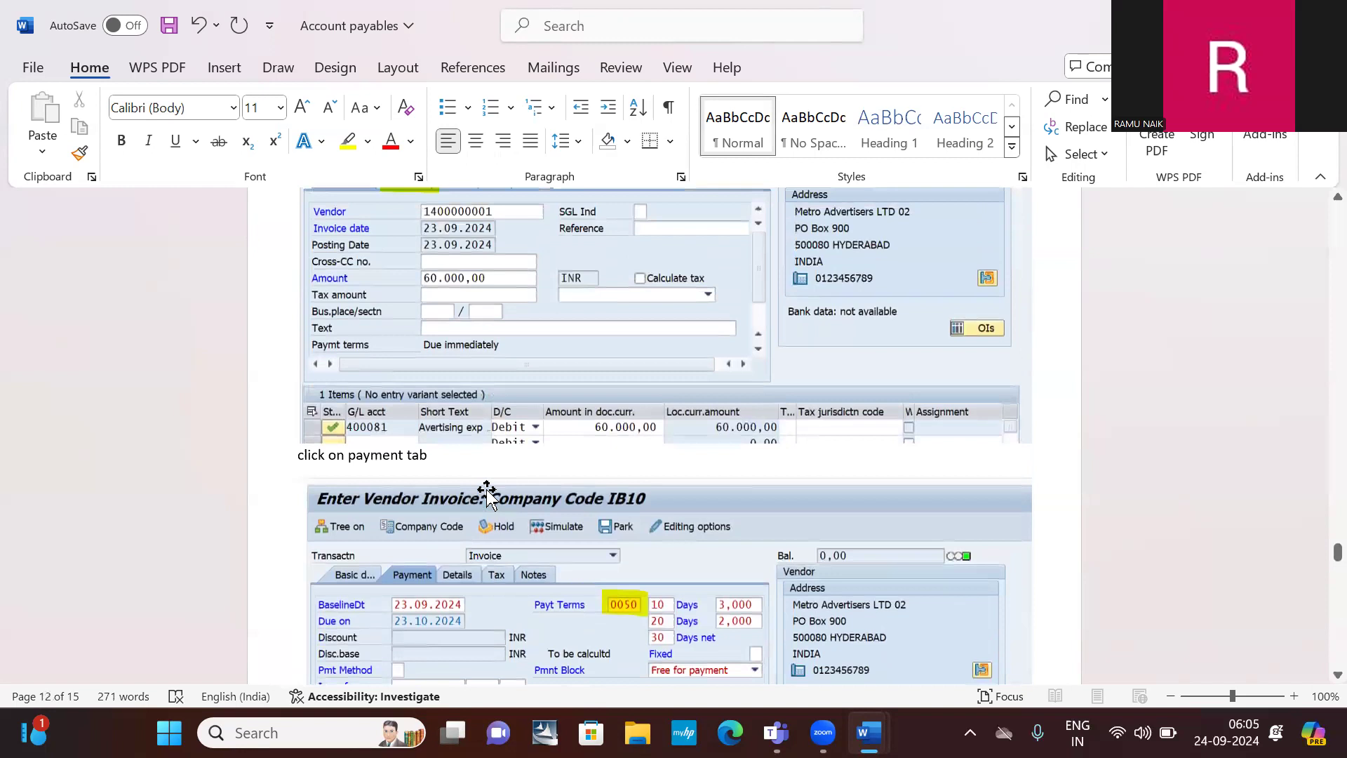
pyautogui.scroll(3, 486, 490)
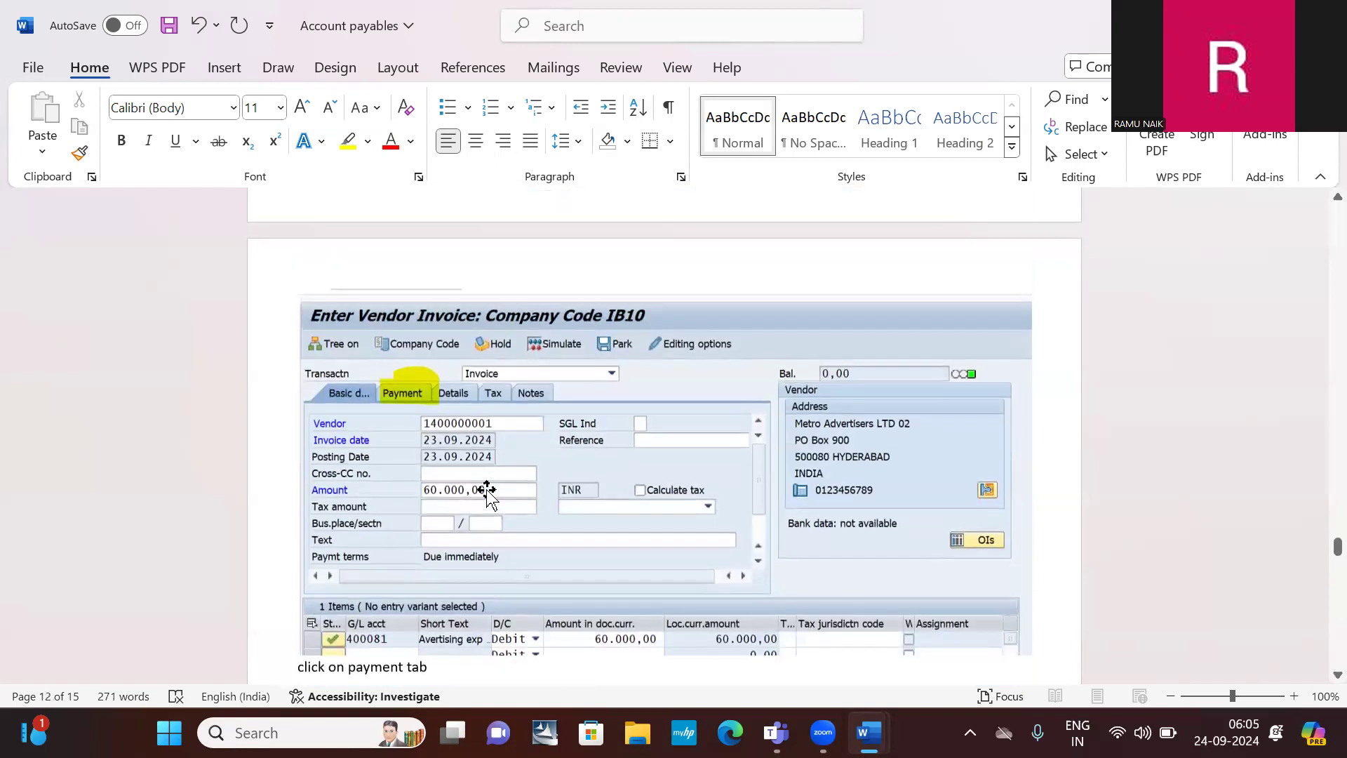
# - Capitalise "gl" so that the line below "Post" reads "Maintain GL", and start a new line after it
pyautogui.scroll(-8, 486, 490)
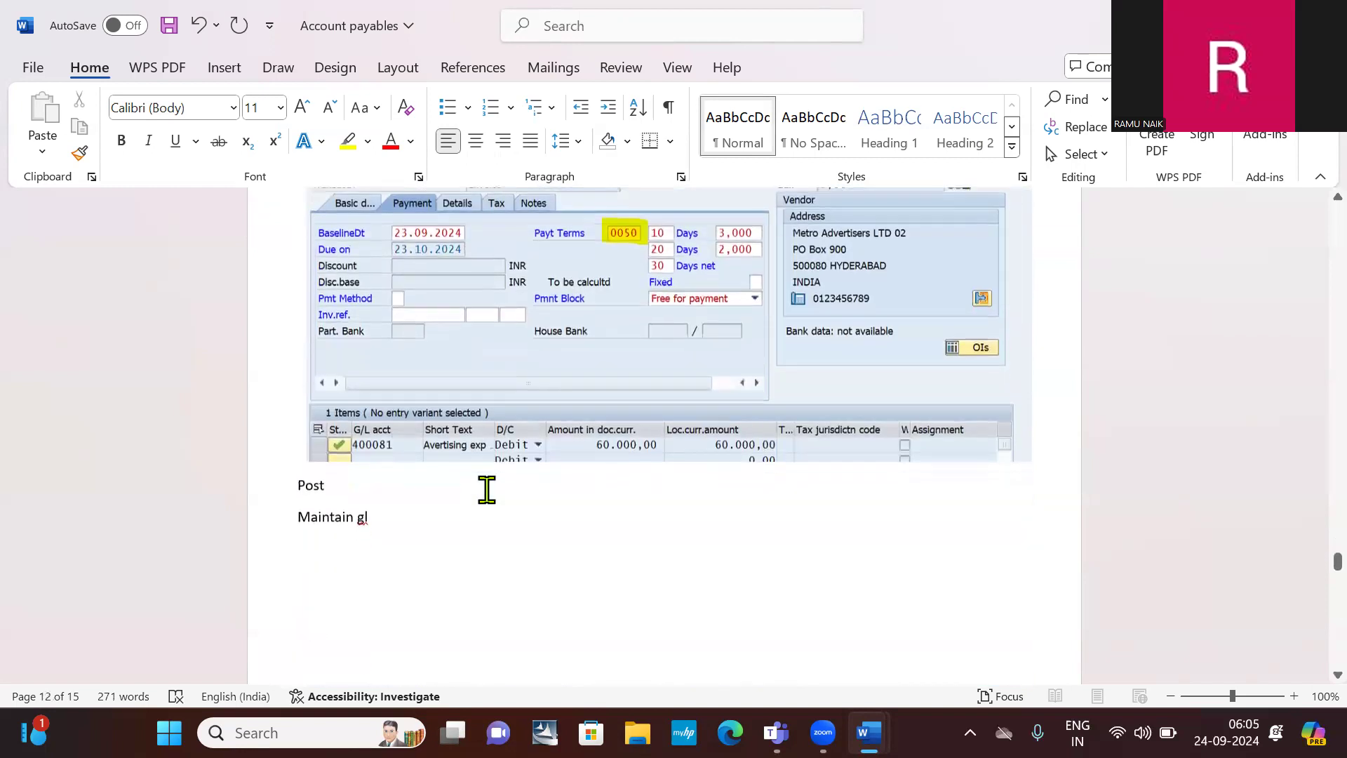
pyautogui.scroll(-1, 486, 490)
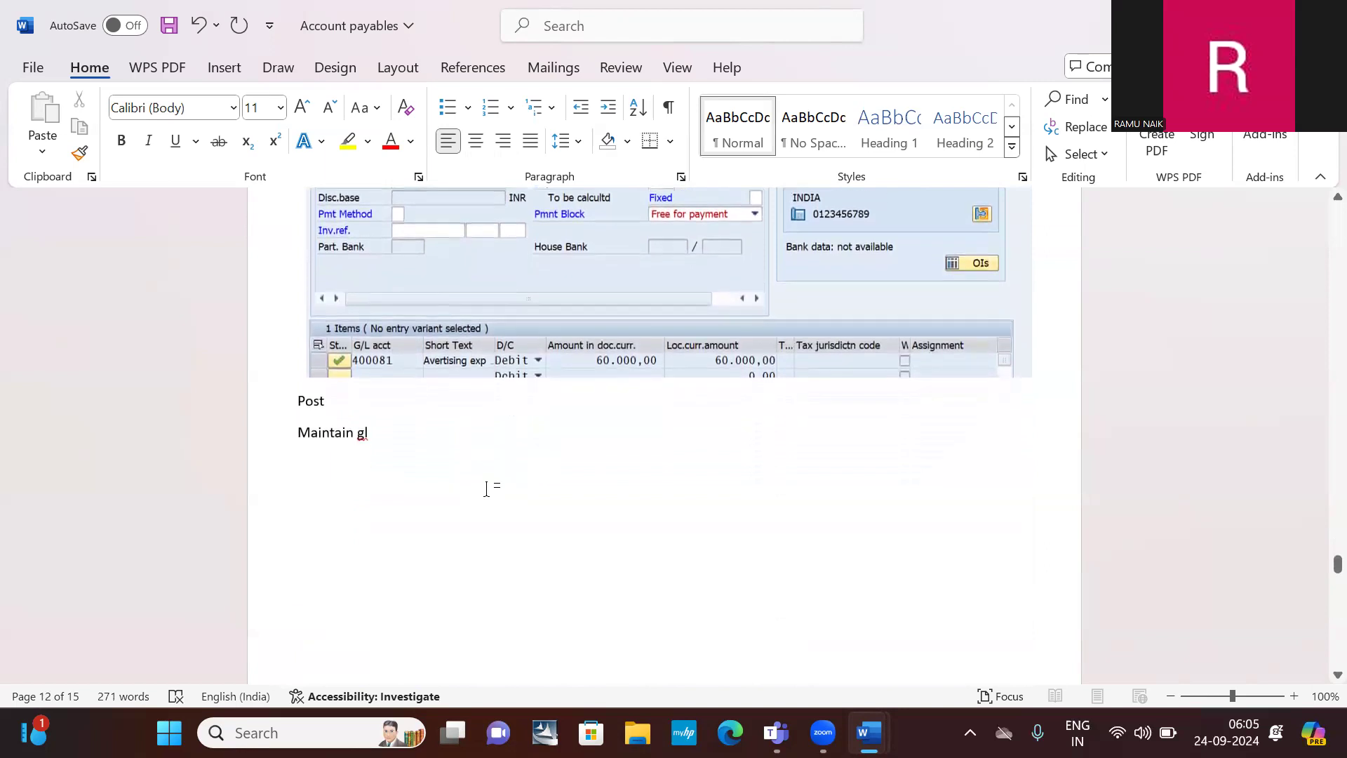
pyautogui.click(413, 428)
pyautogui.press('BackSpace')
pyautogui.press('BackSpace')
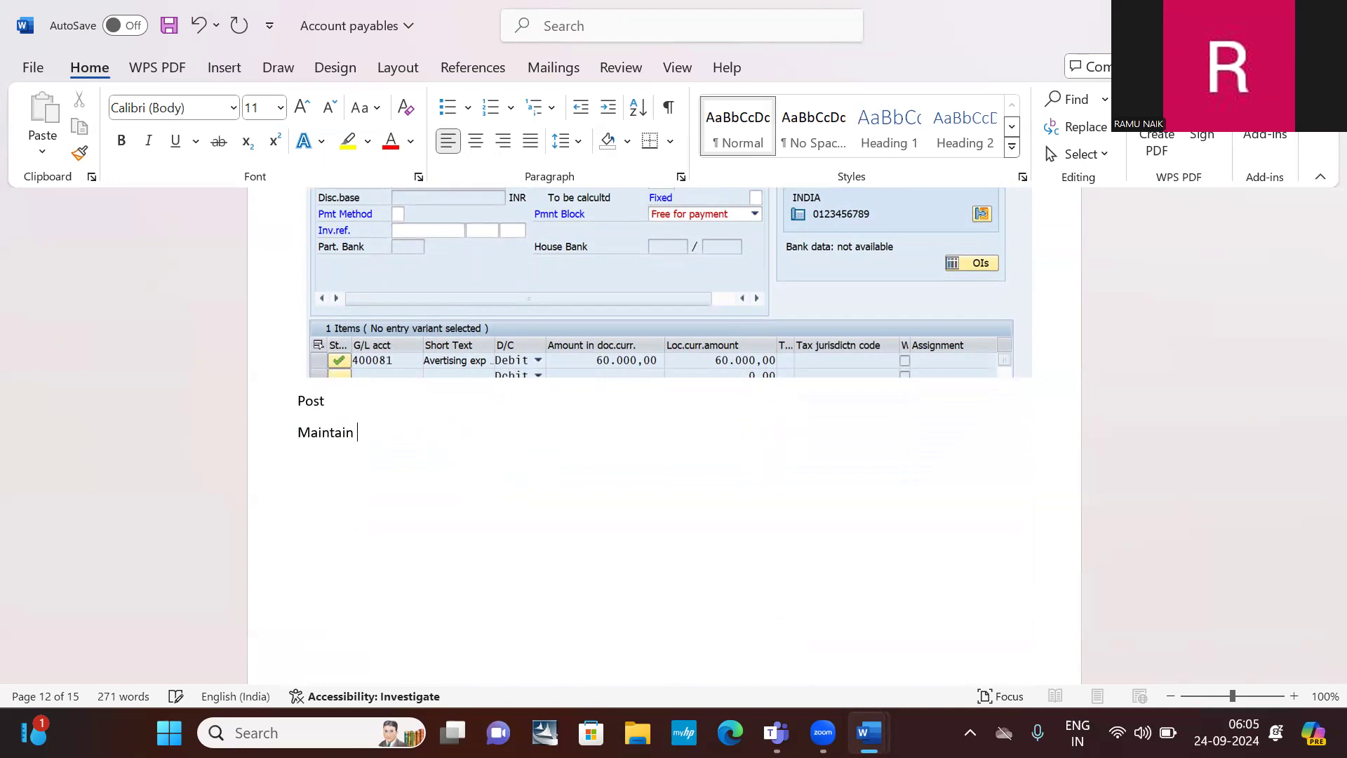
pyautogui.write('GL')
pyautogui.press('Return')
# - Review the vendor invoice screenshots, the 0050 payment terms entry and the list of SAP standard payment terms in the notes
pyautogui.scroll(-5, 663, 421)
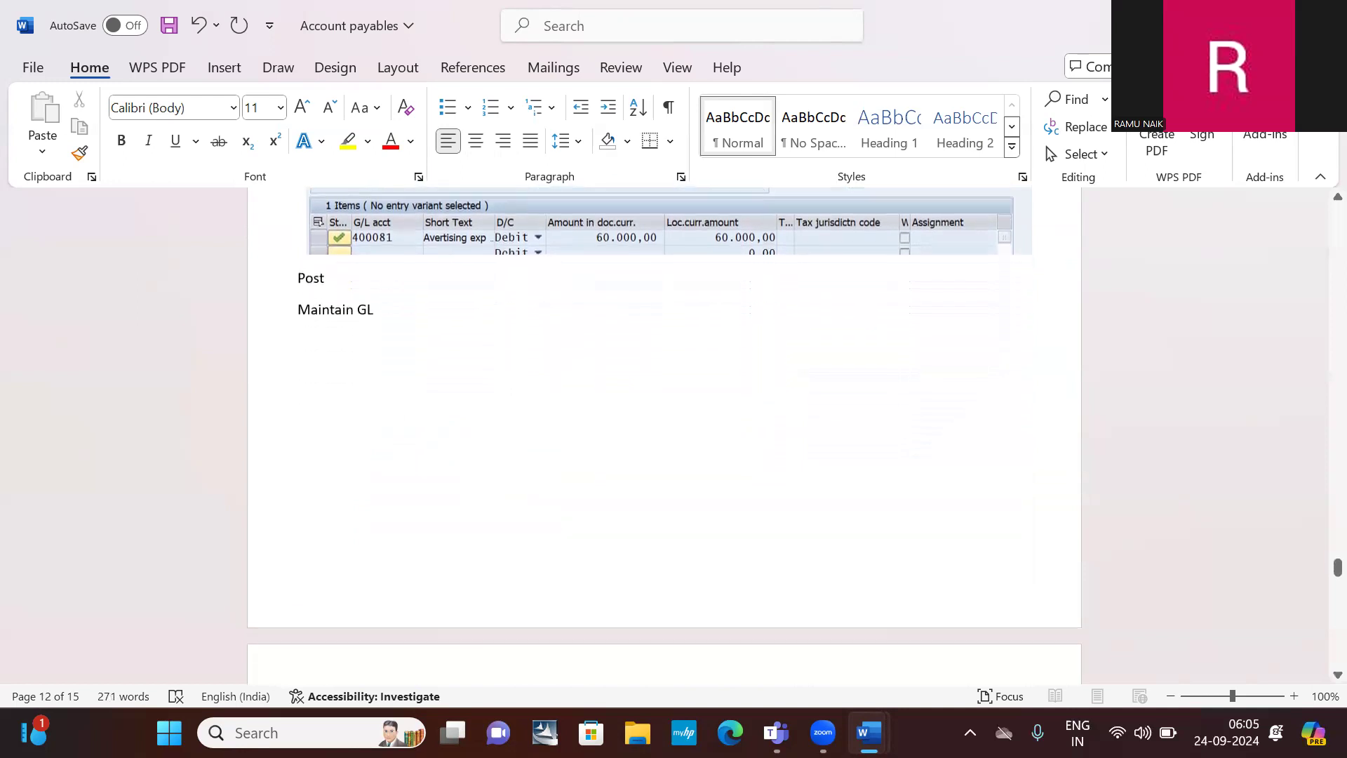
pyautogui.scroll(-3, 664, 435)
pyautogui.scroll(-1, 664, 533)
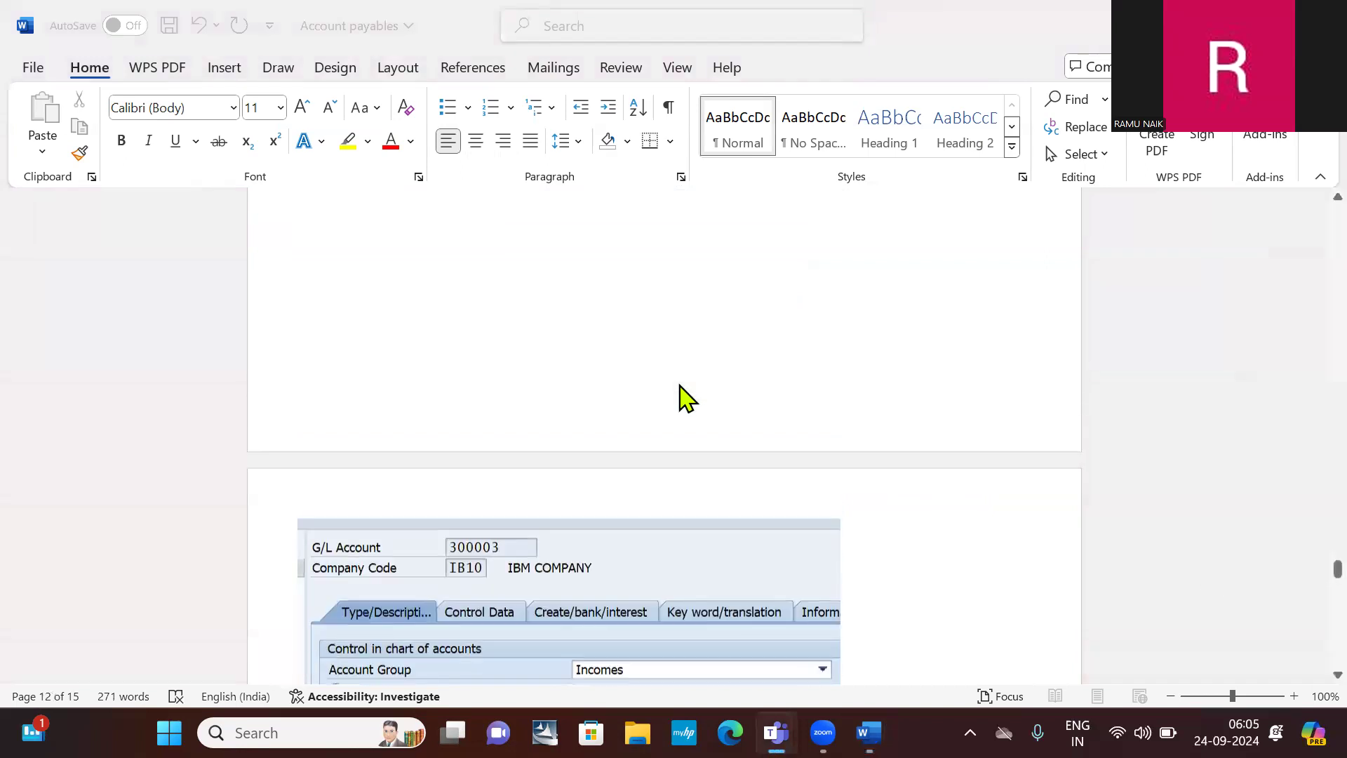
pyautogui.scroll(5, 680, 394)
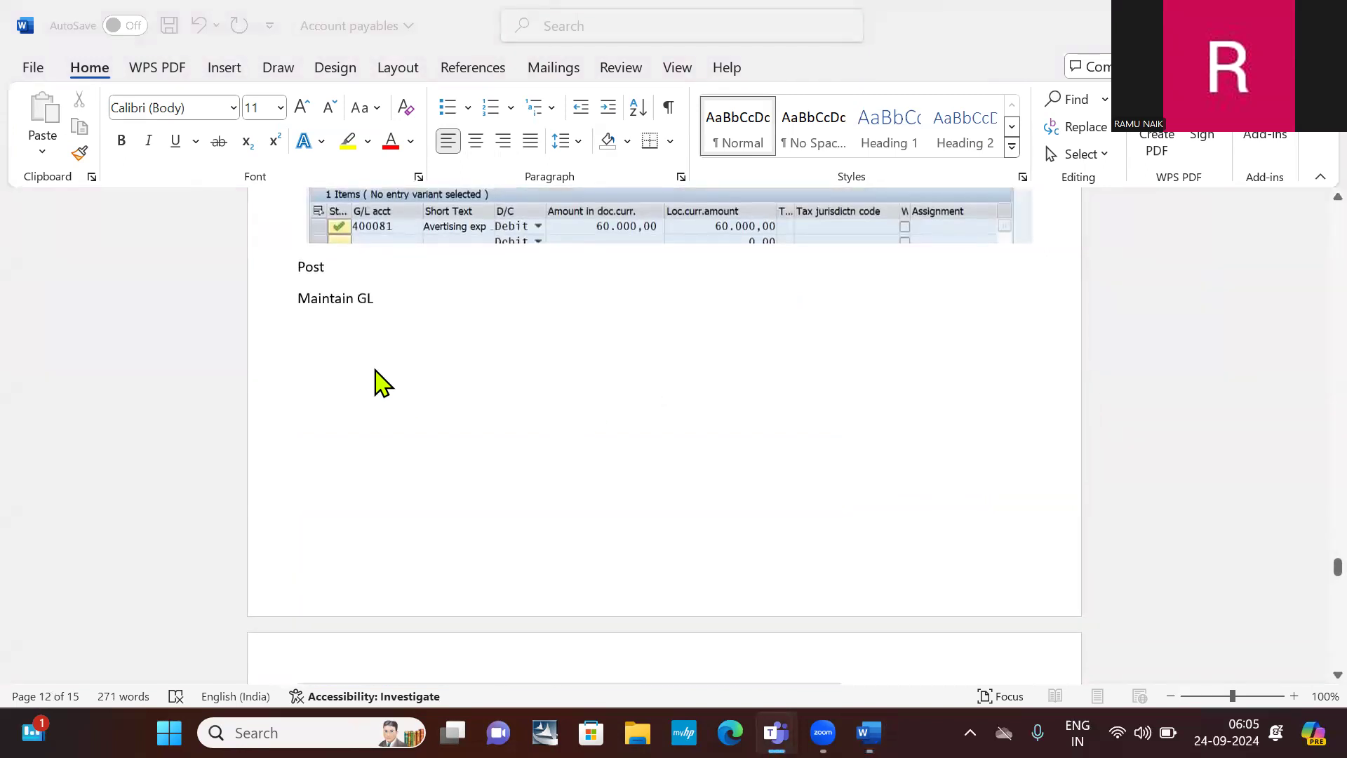
pyautogui.scroll(8, 380, 383)
pyautogui.scroll(-1, 380, 382)
pyautogui.scroll(2, 380, 382)
pyautogui.scroll(-3, 380, 382)
pyautogui.scroll(3, 380, 382)
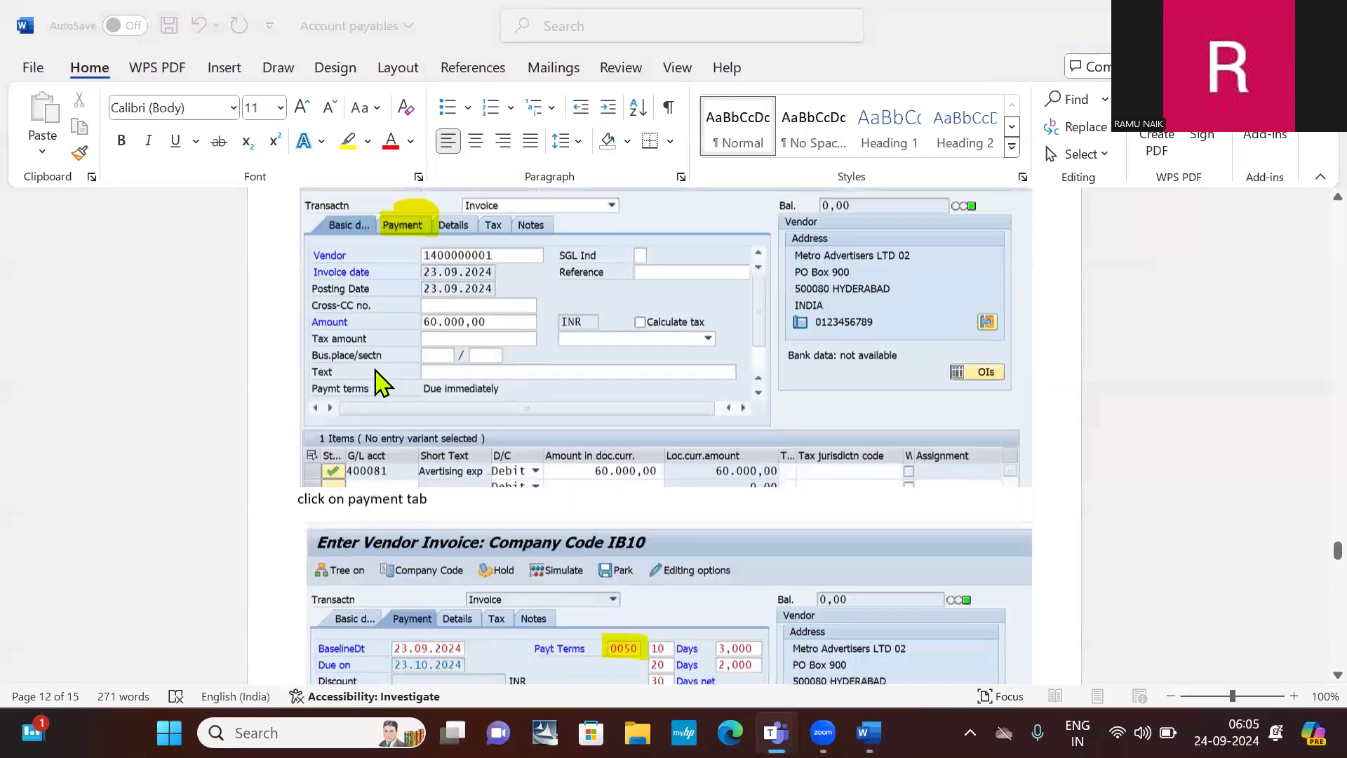
pyautogui.scroll(-3, 379, 383)
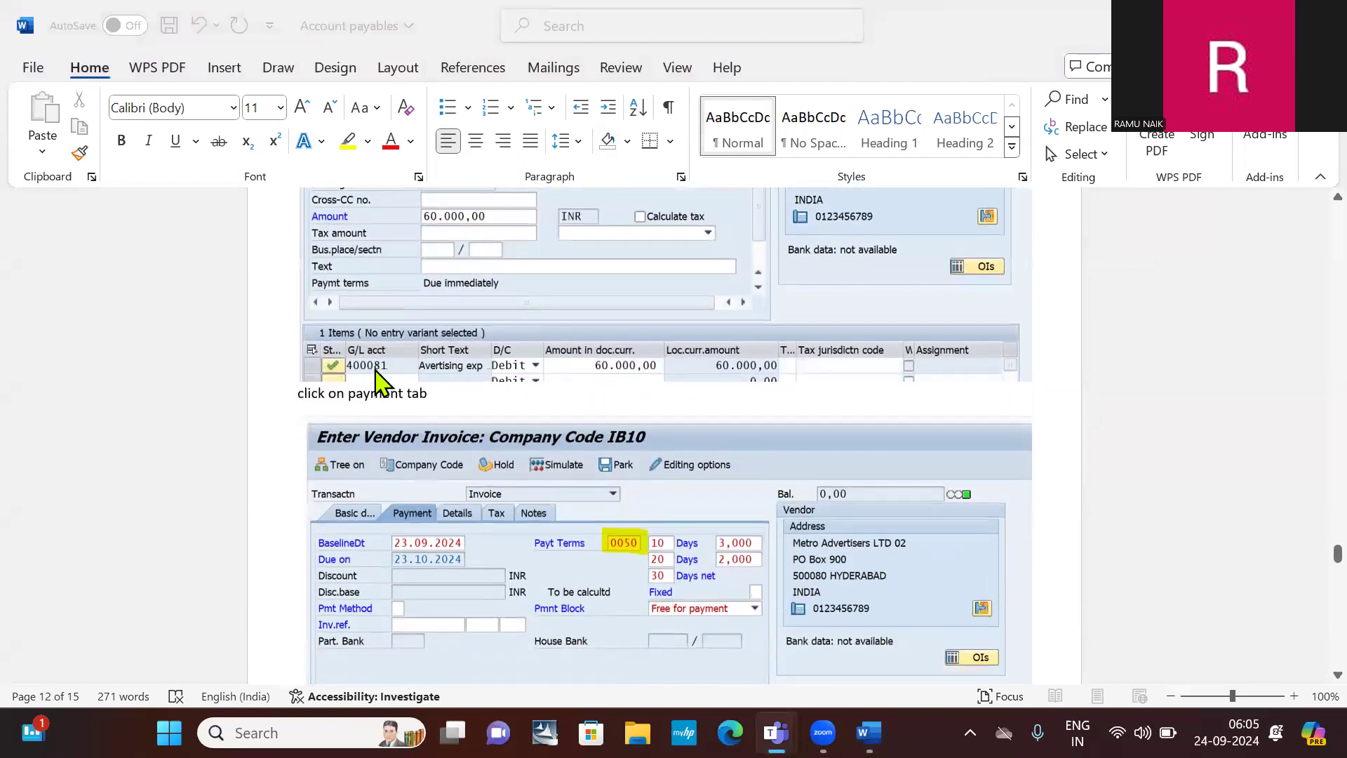
pyautogui.scroll(5, 380, 383)
pyautogui.scroll(-15, 380, 383)
pyautogui.scroll(4, 379, 383)
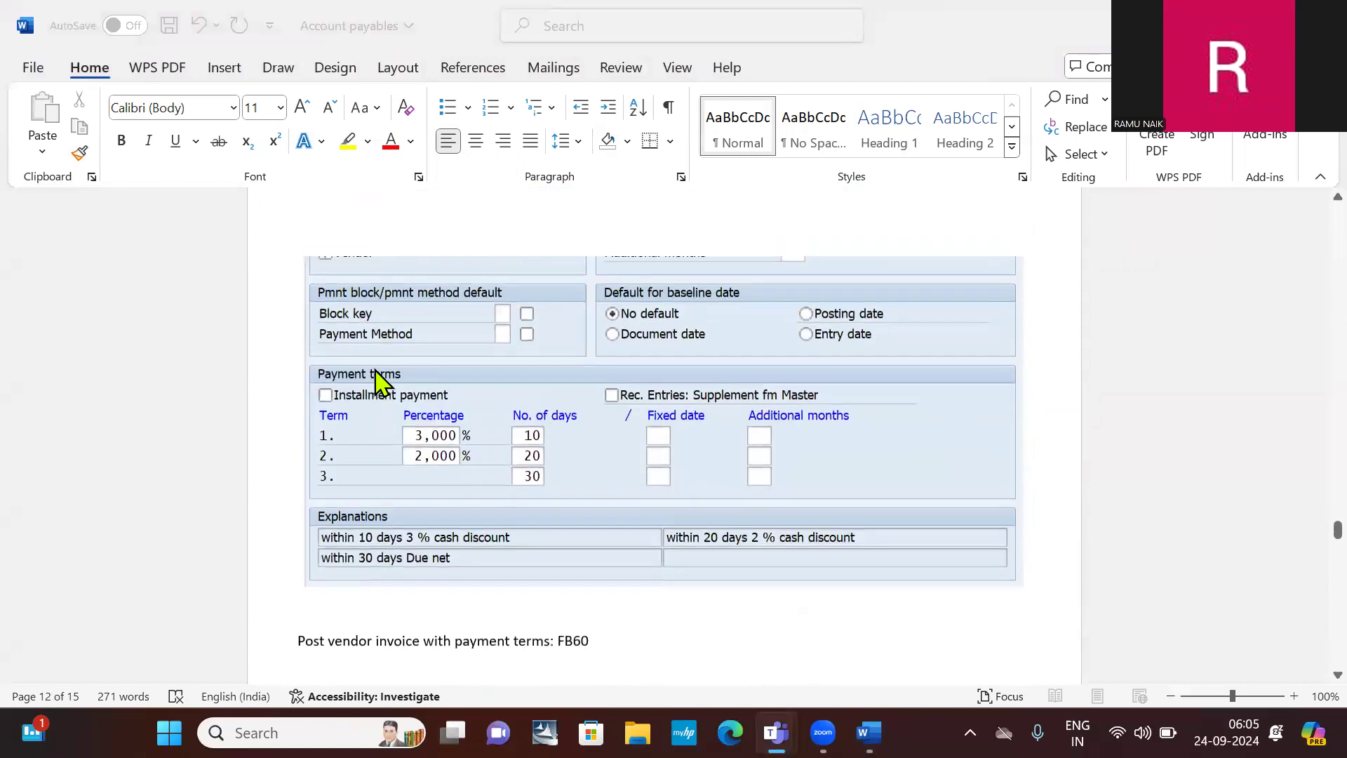
pyautogui.scroll(-3, 380, 382)
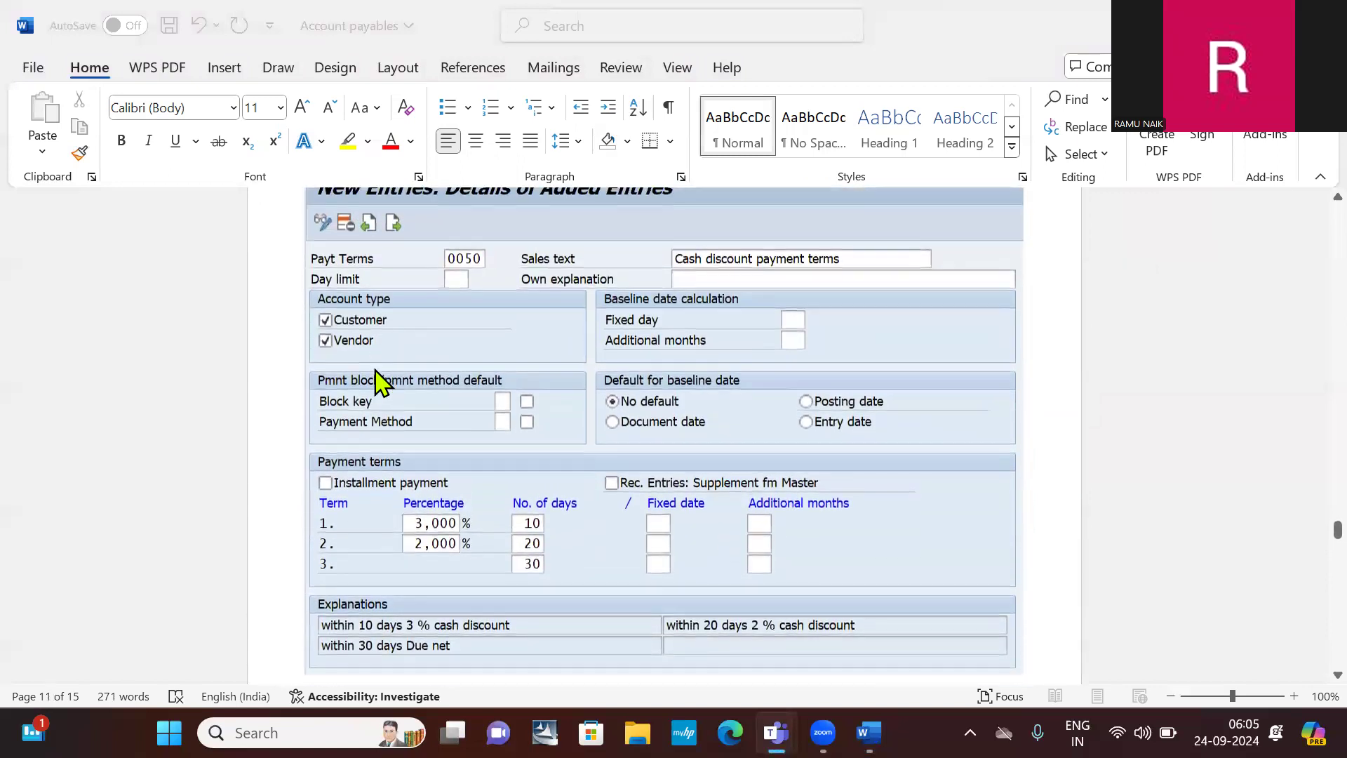
pyautogui.scroll(4, 380, 383)
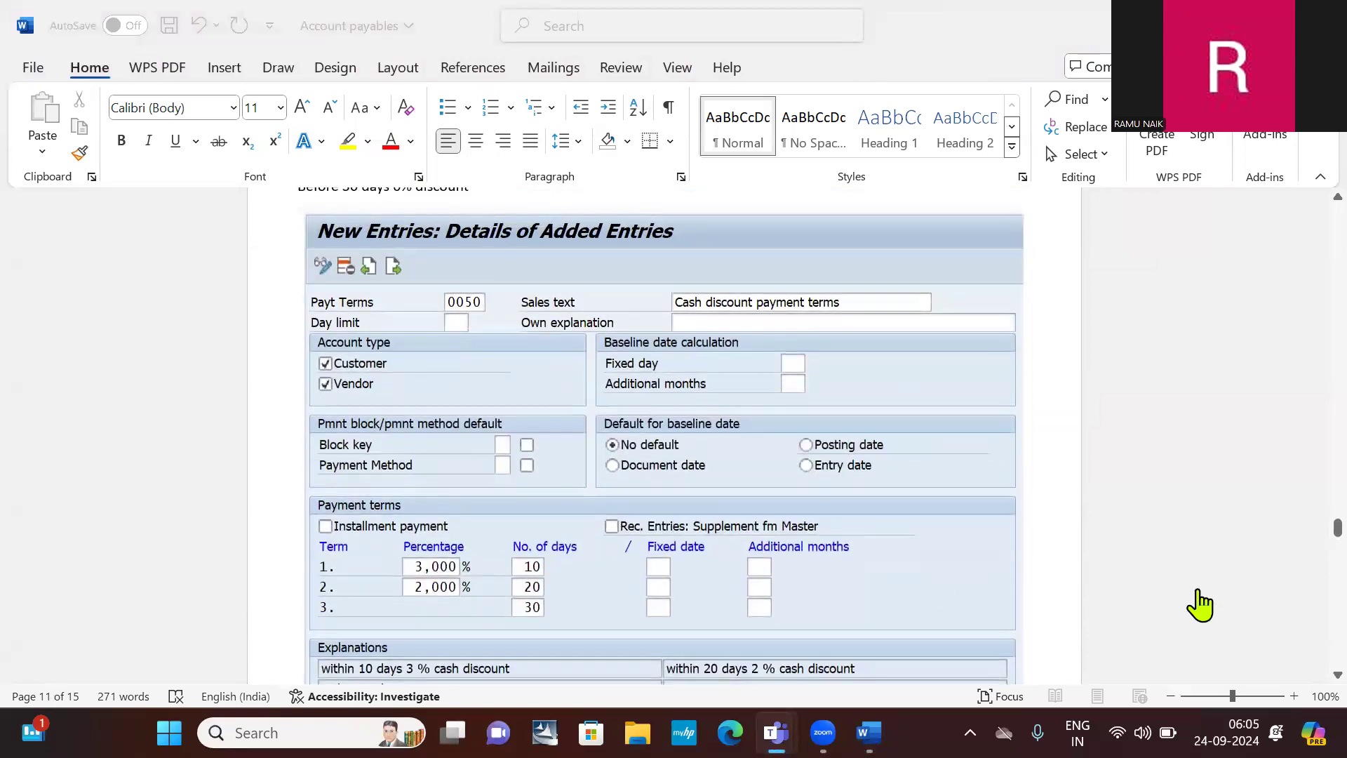
pyautogui.scroll(11, 554, 261)
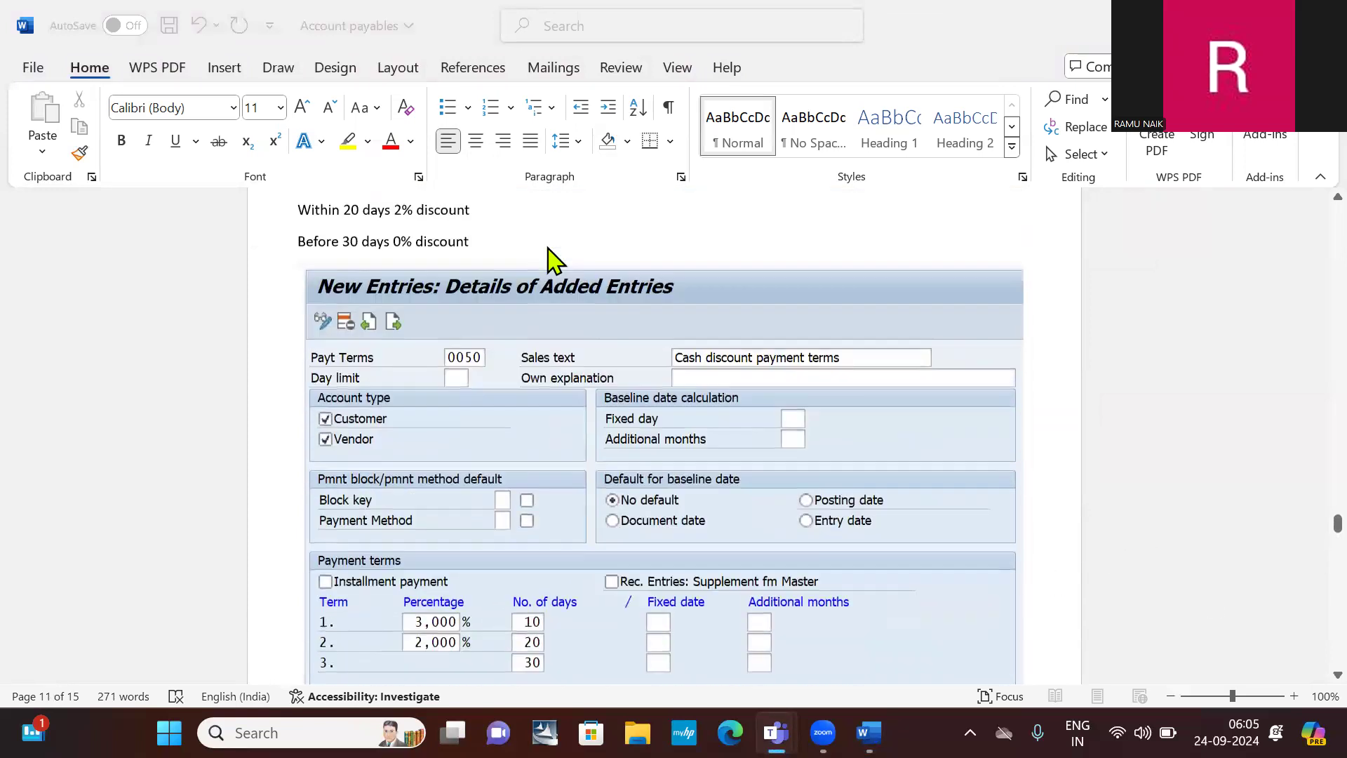
pyautogui.scroll(-2, 554, 261)
pyautogui.scroll(-3, 554, 261)
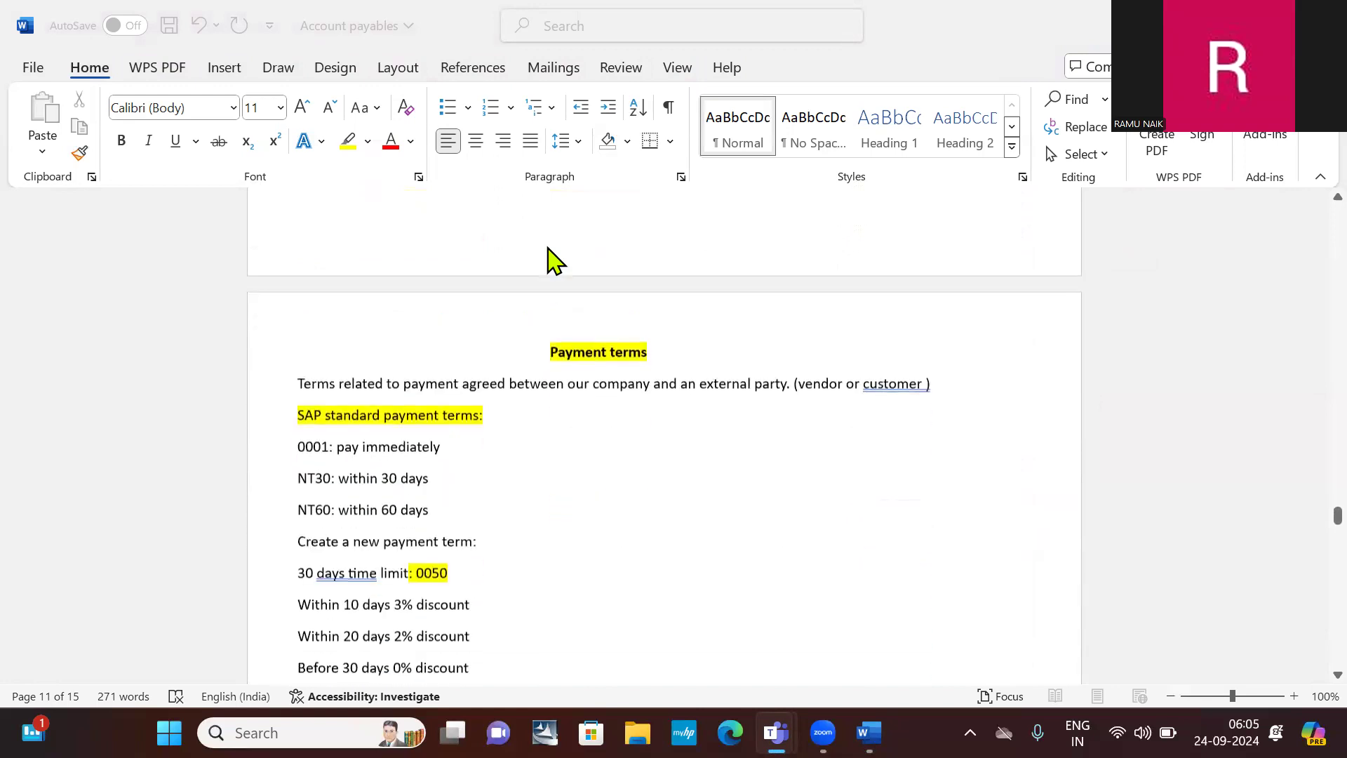
pyautogui.scroll(-1, 554, 261)
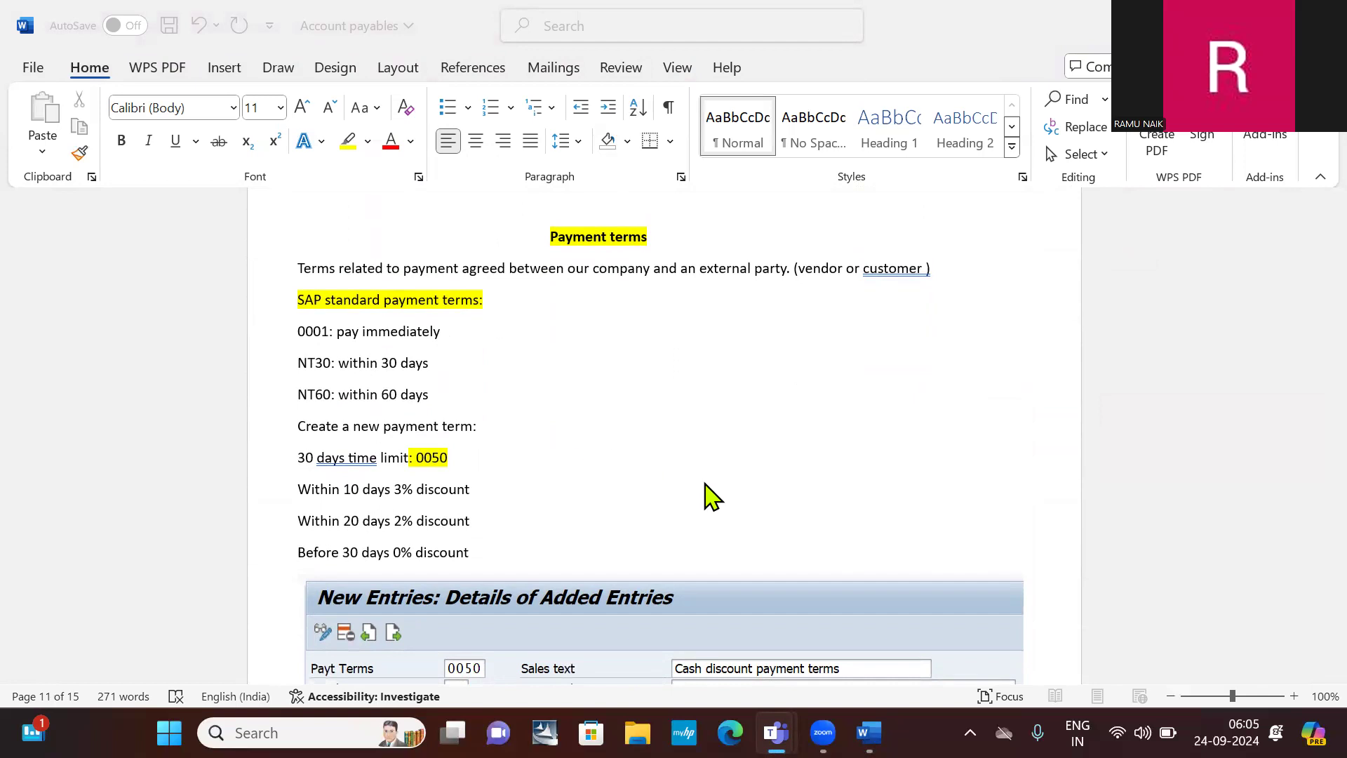
# - Add the transaction code OBB8 after "Create a new payment term:" in the Payment terms section
pyautogui.scroll(-3, 712, 496)
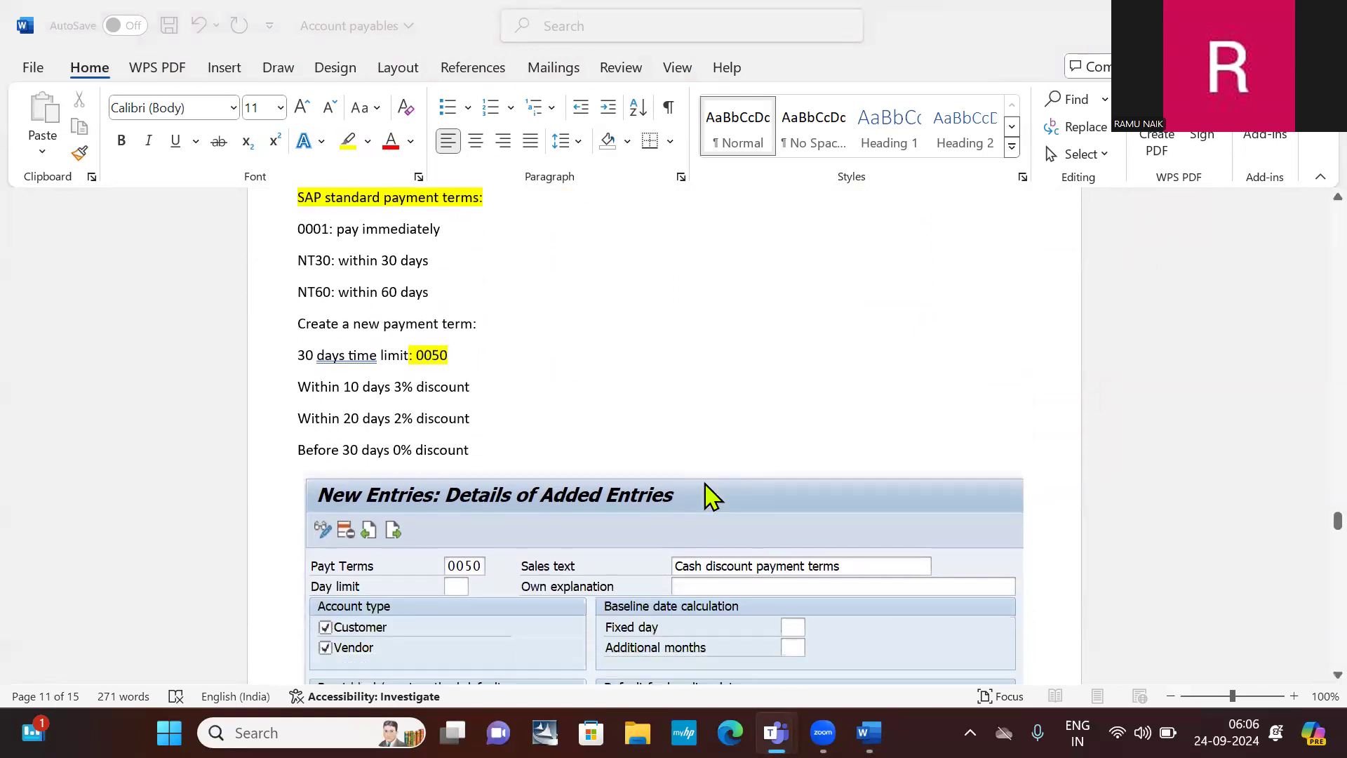
pyautogui.click(497, 309)
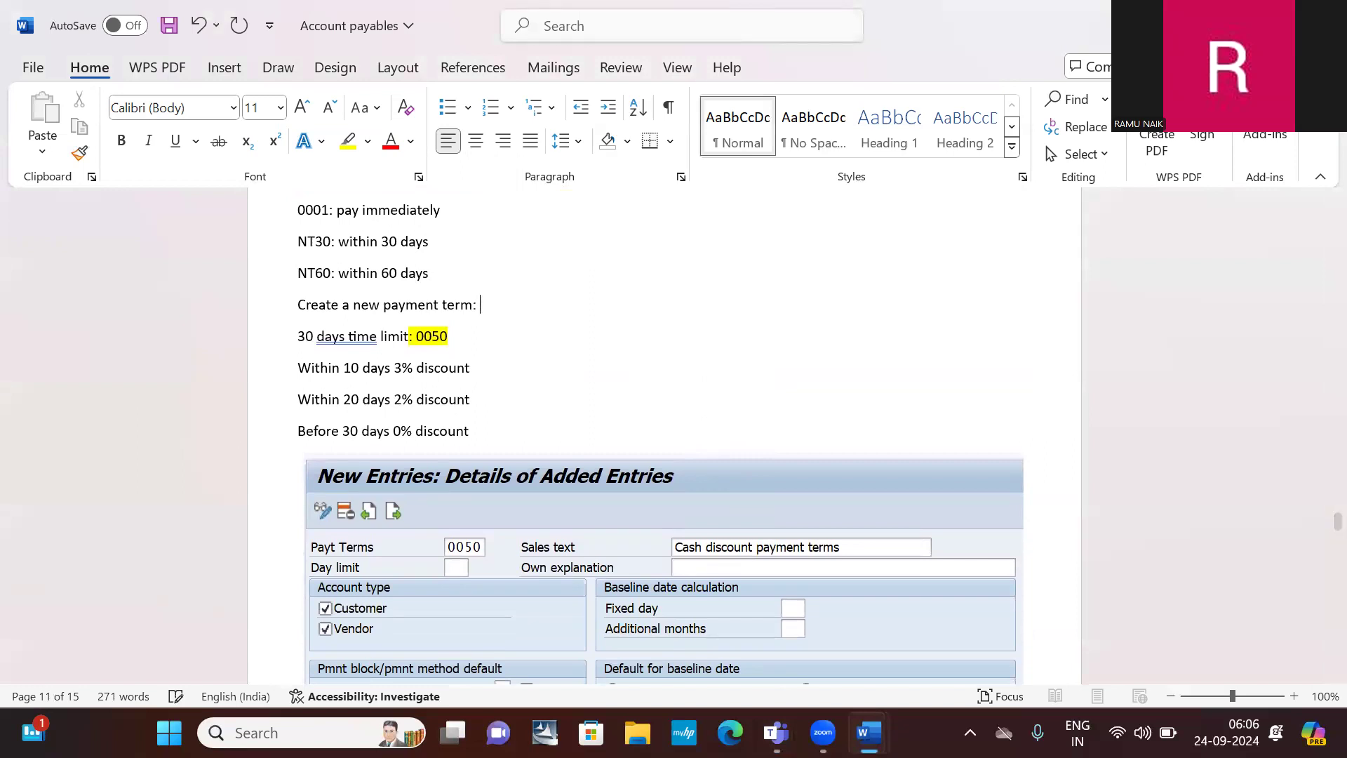
pyautogui.write('O')
pyautogui.press('BackSpace')
pyautogui.write('0')
pyautogui.press('BackSpace')
pyautogui.write('O')
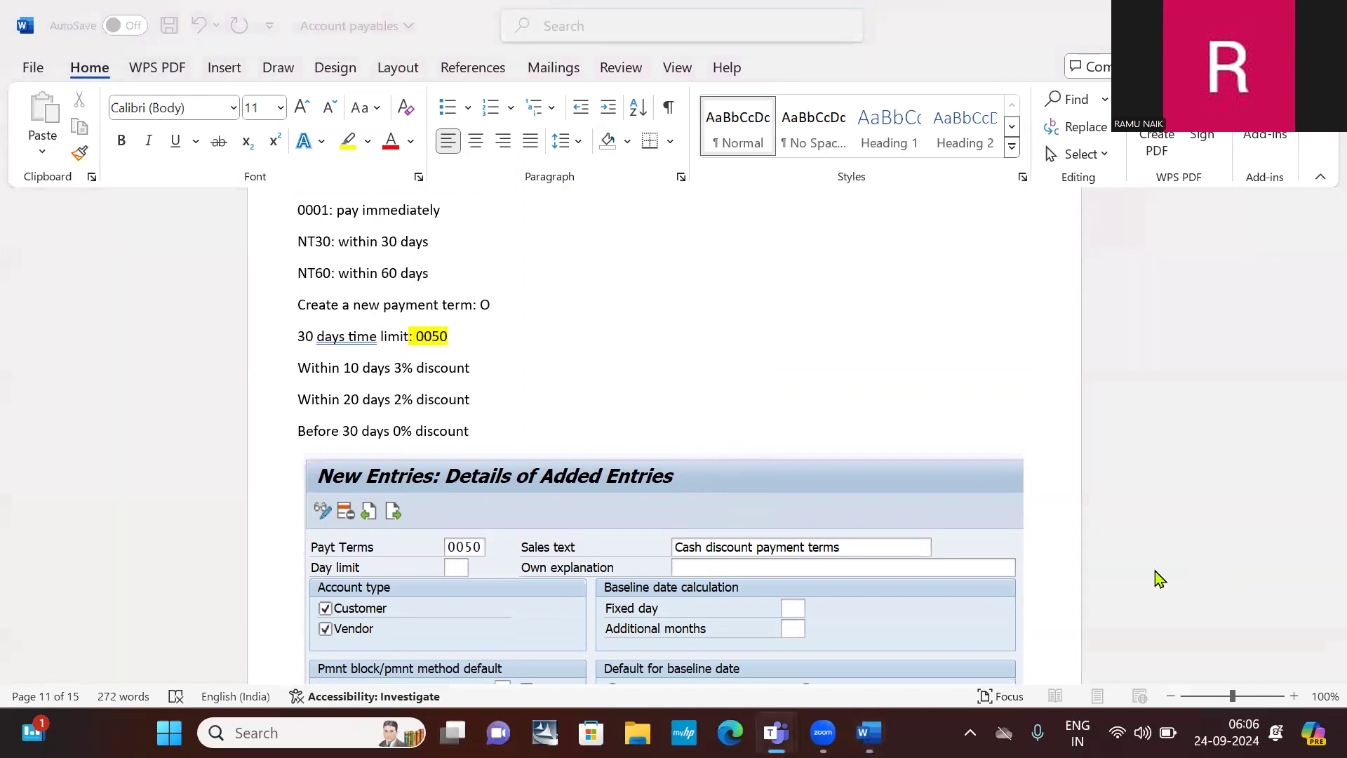
pyautogui.click(506, 305)
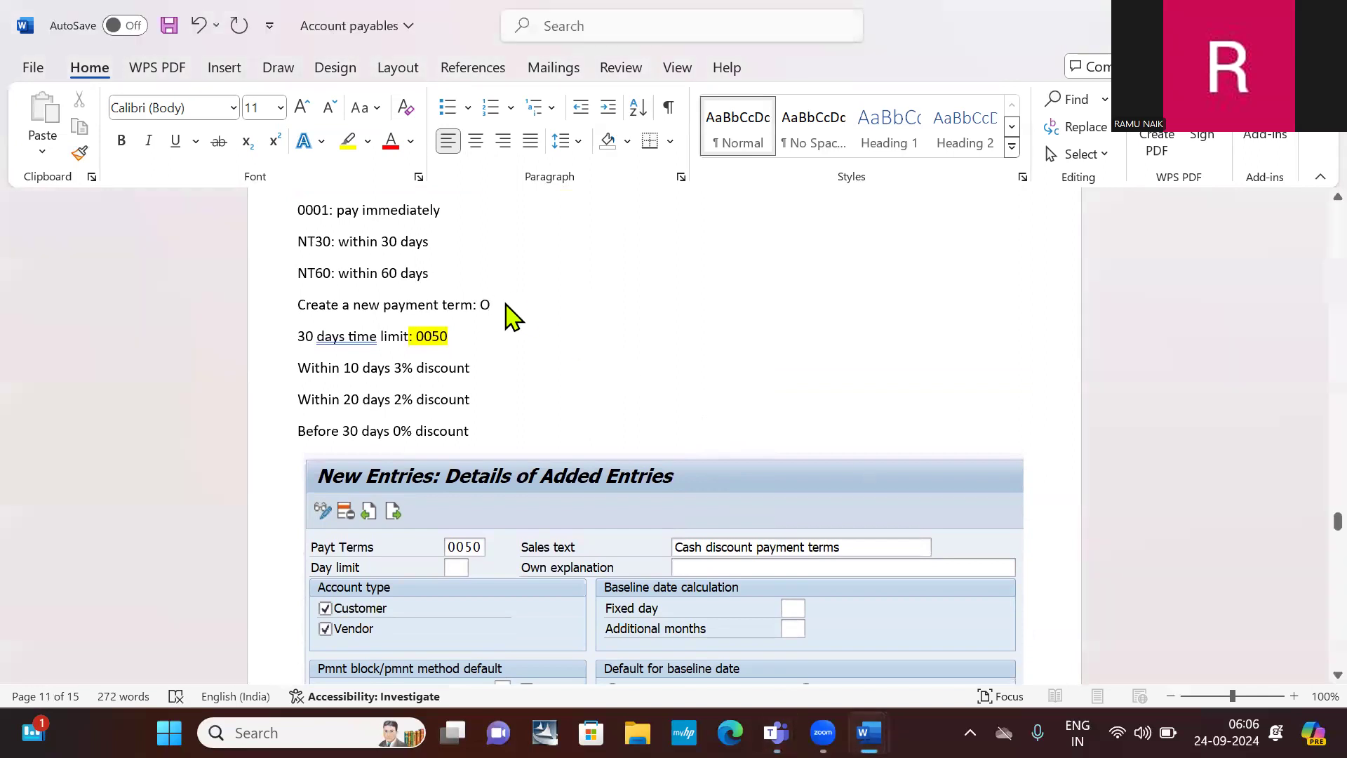
pyautogui.write('BB8')
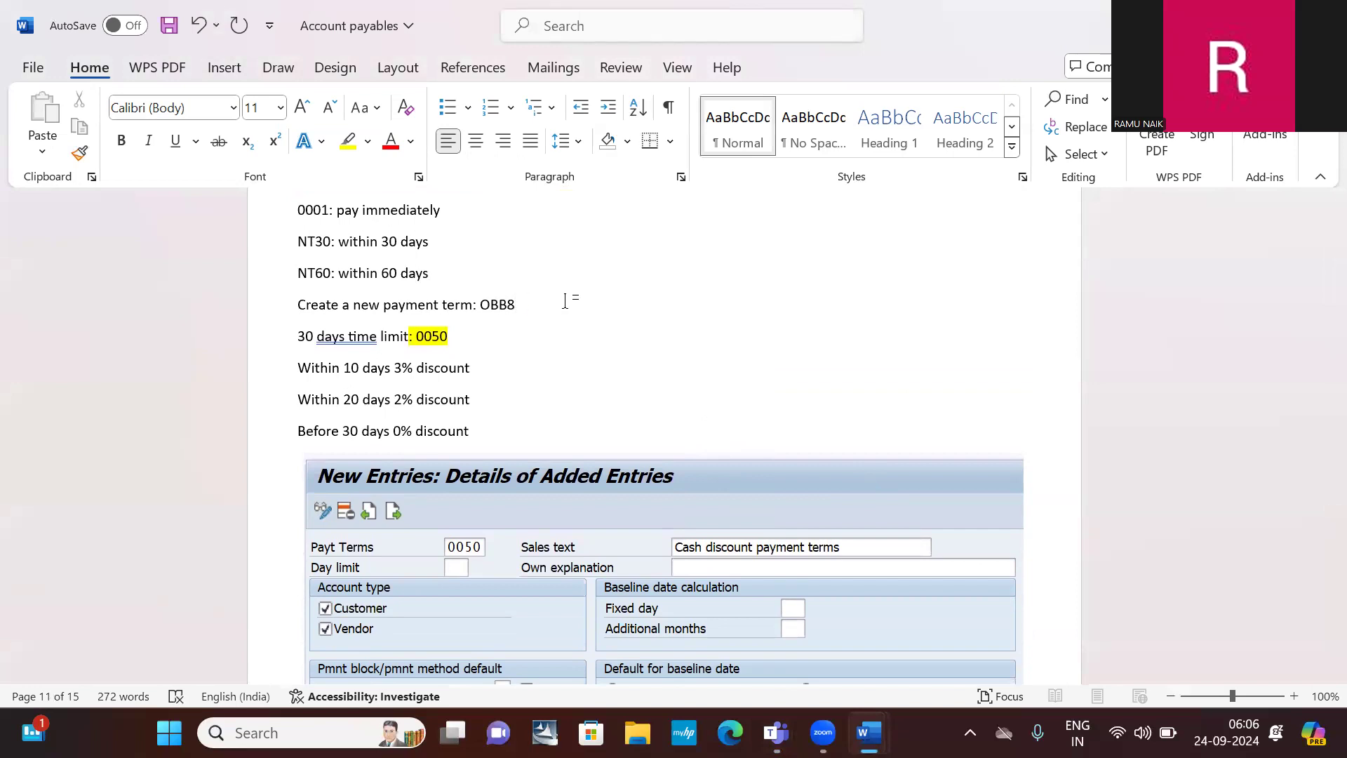
# - Add the line "CASH DISCOUNT" below "Before 30 days 0% discount" in the Payment terms section
pyautogui.scroll(2, 559, 275)
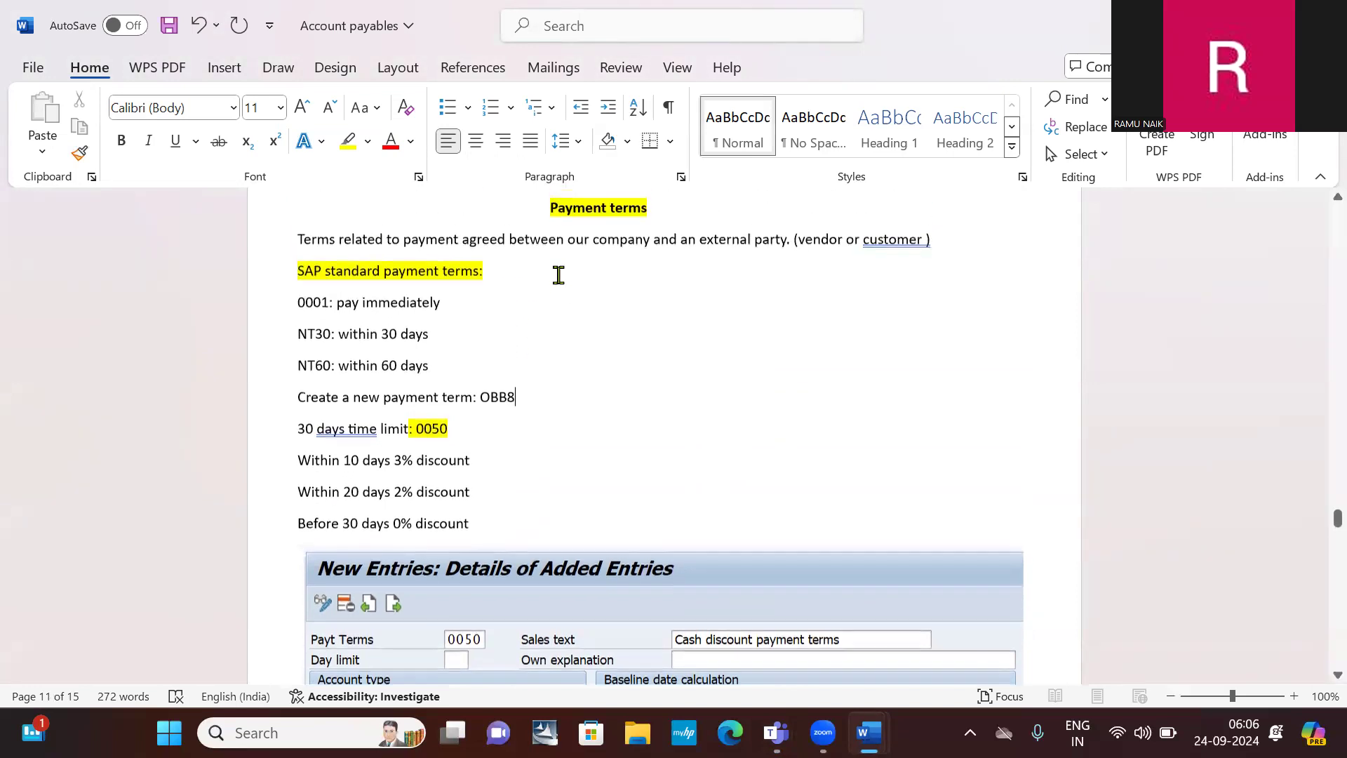
pyautogui.scroll(-3, 558, 275)
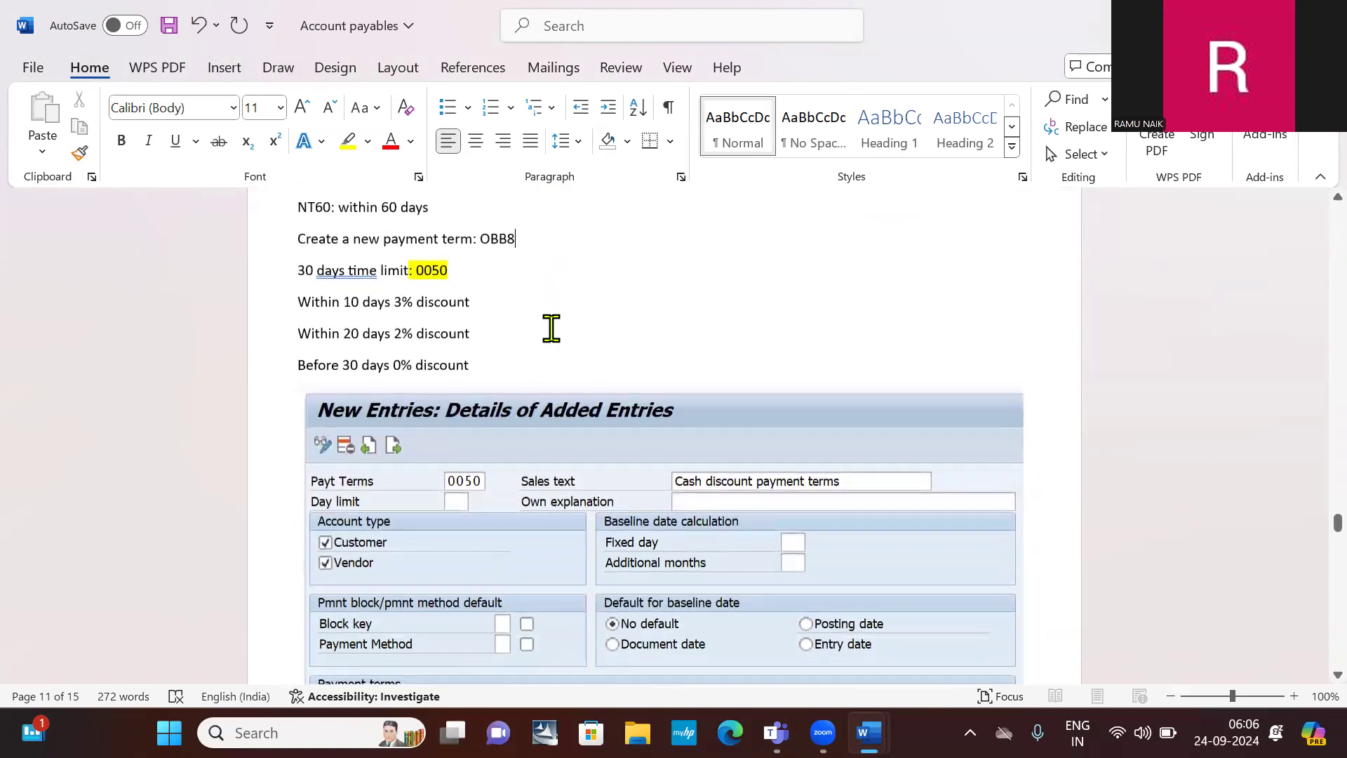
pyautogui.click(499, 365)
pyautogui.press('Return')
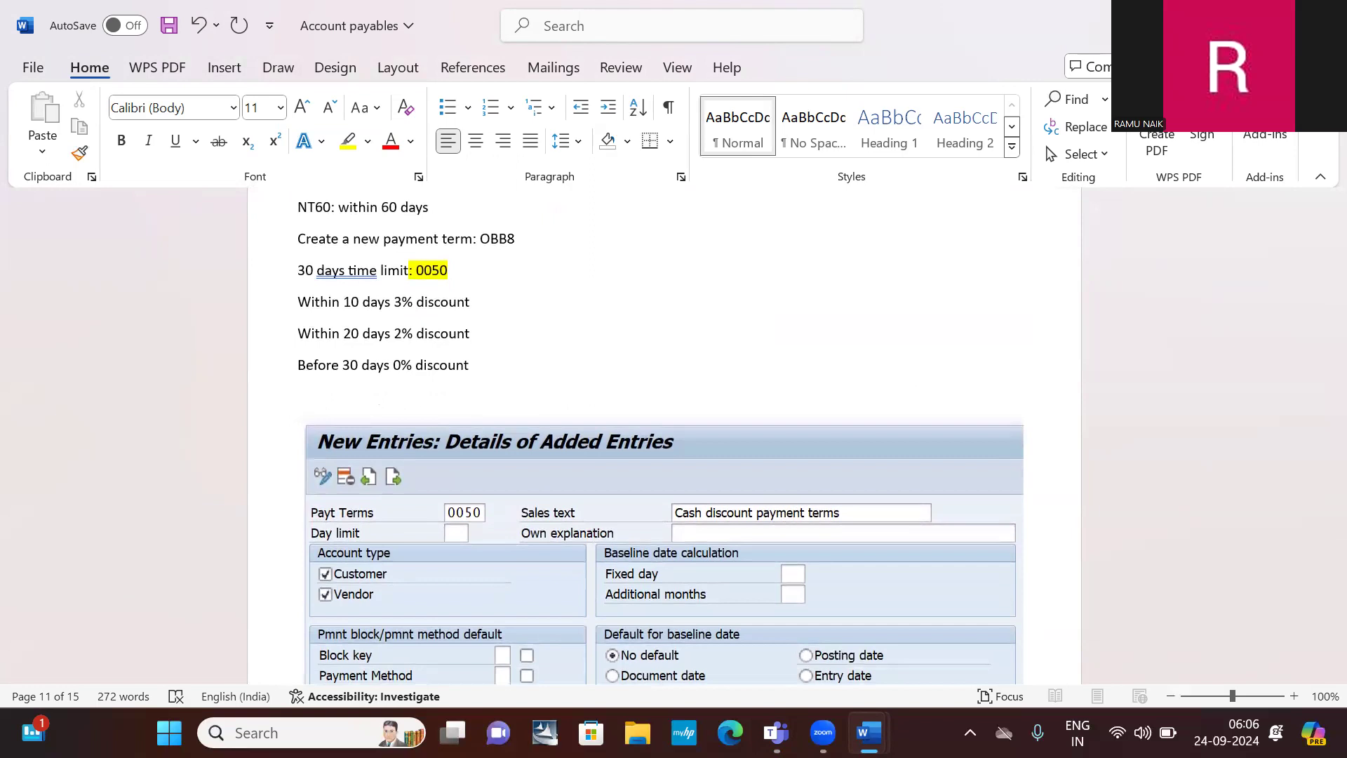
pyautogui.write('CASH DISCOUNT P')
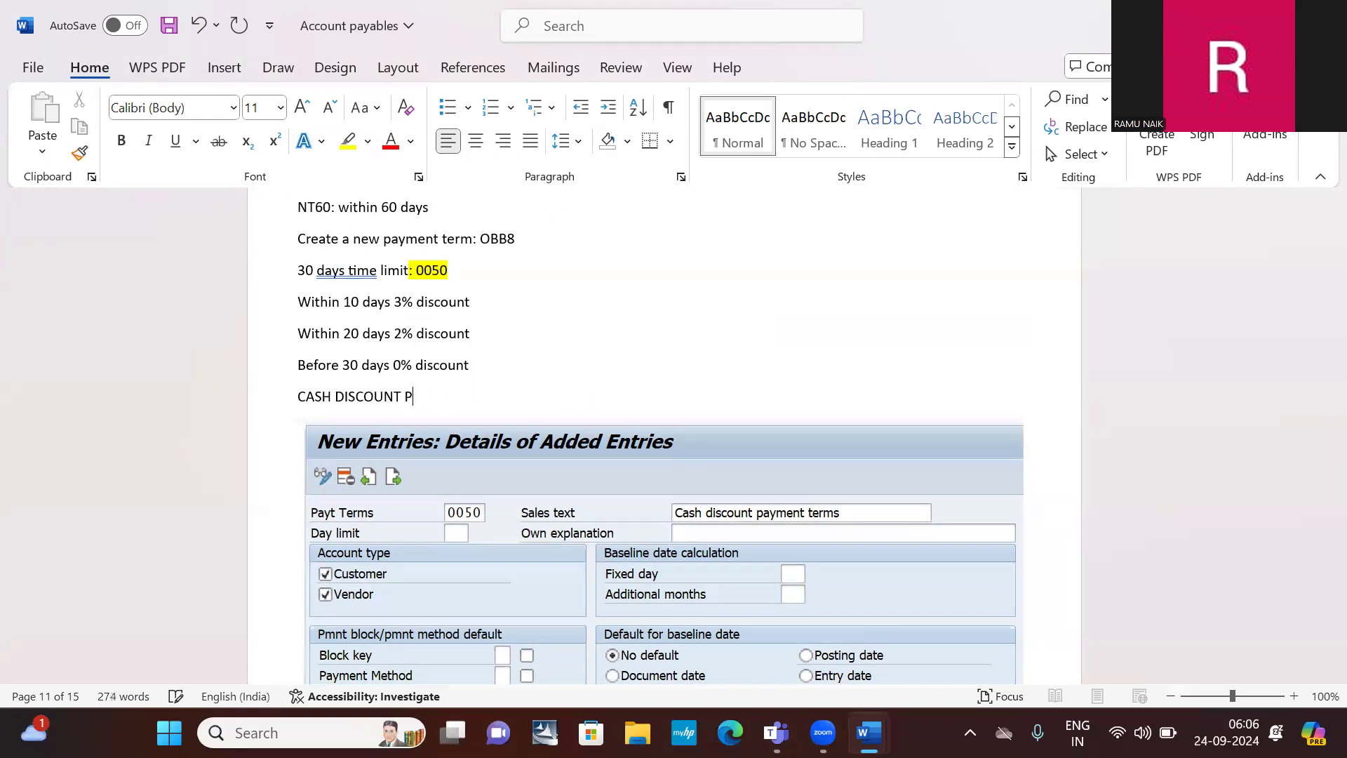
pyautogui.press('BackSpace')
# - Highlight the "CASH DISCOUNT" line in yellow
pyautogui.moveTo(437, 388); pyautogui.dragTo(279, 404)
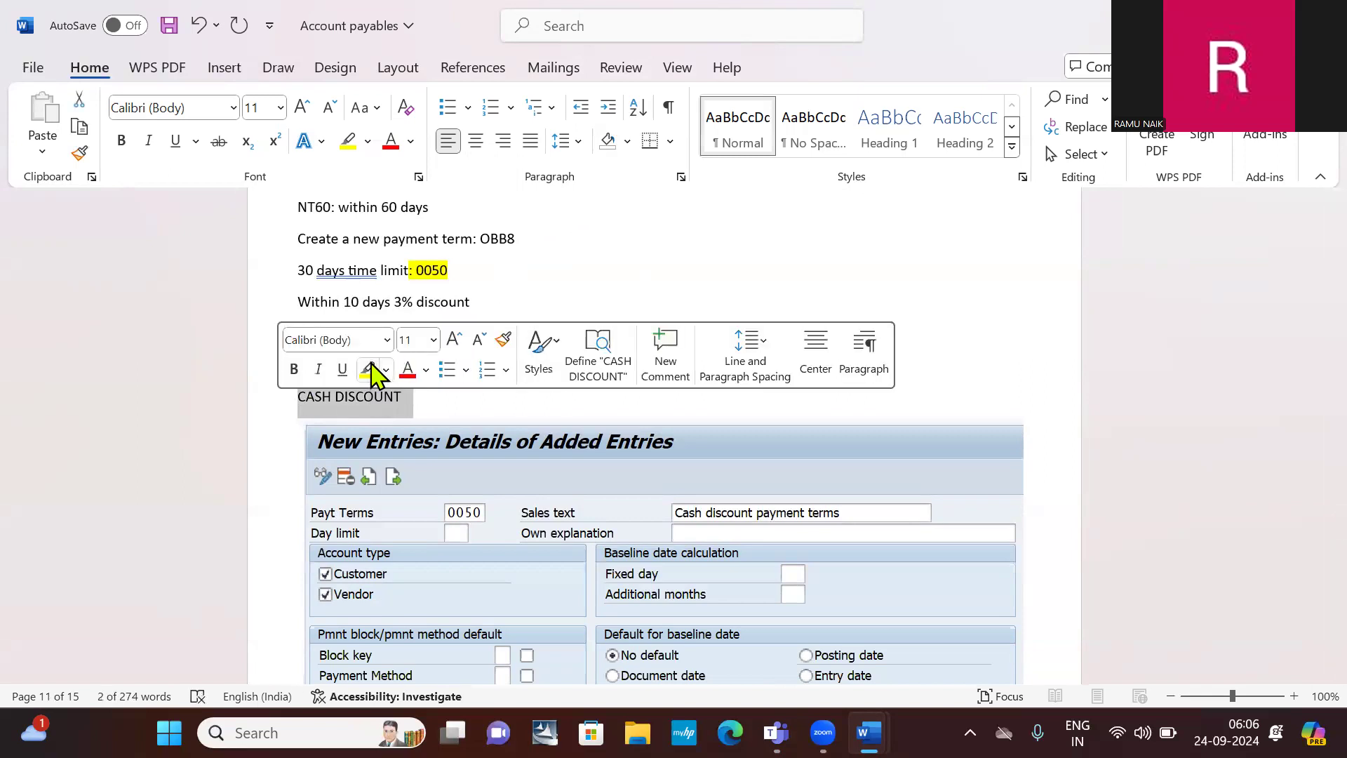
pyautogui.click(369, 369)
pyautogui.click(581, 414)
# - Convert the "Bank charges" heading at the end of the notes to uppercase and start a new line below it
pyautogui.scroll(-20, 580, 414)
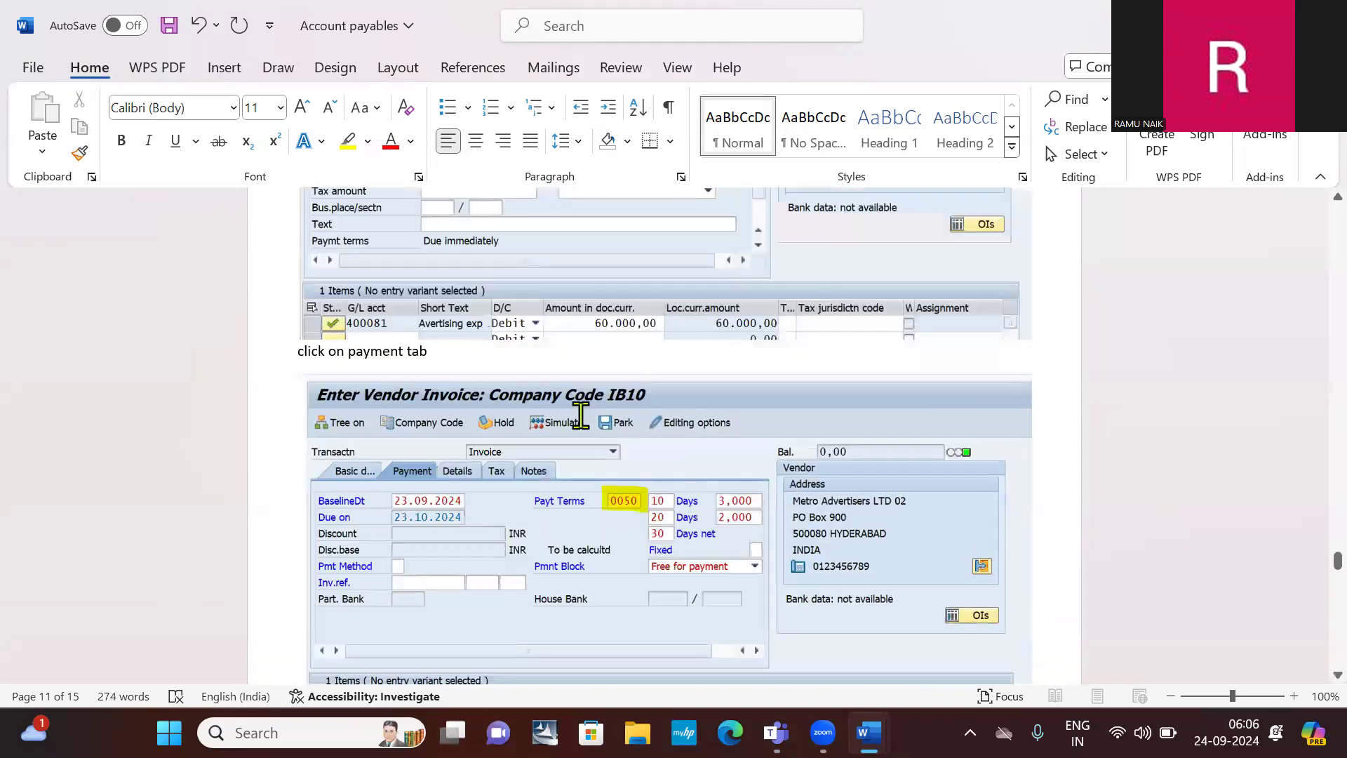
pyautogui.scroll(-15, 580, 416)
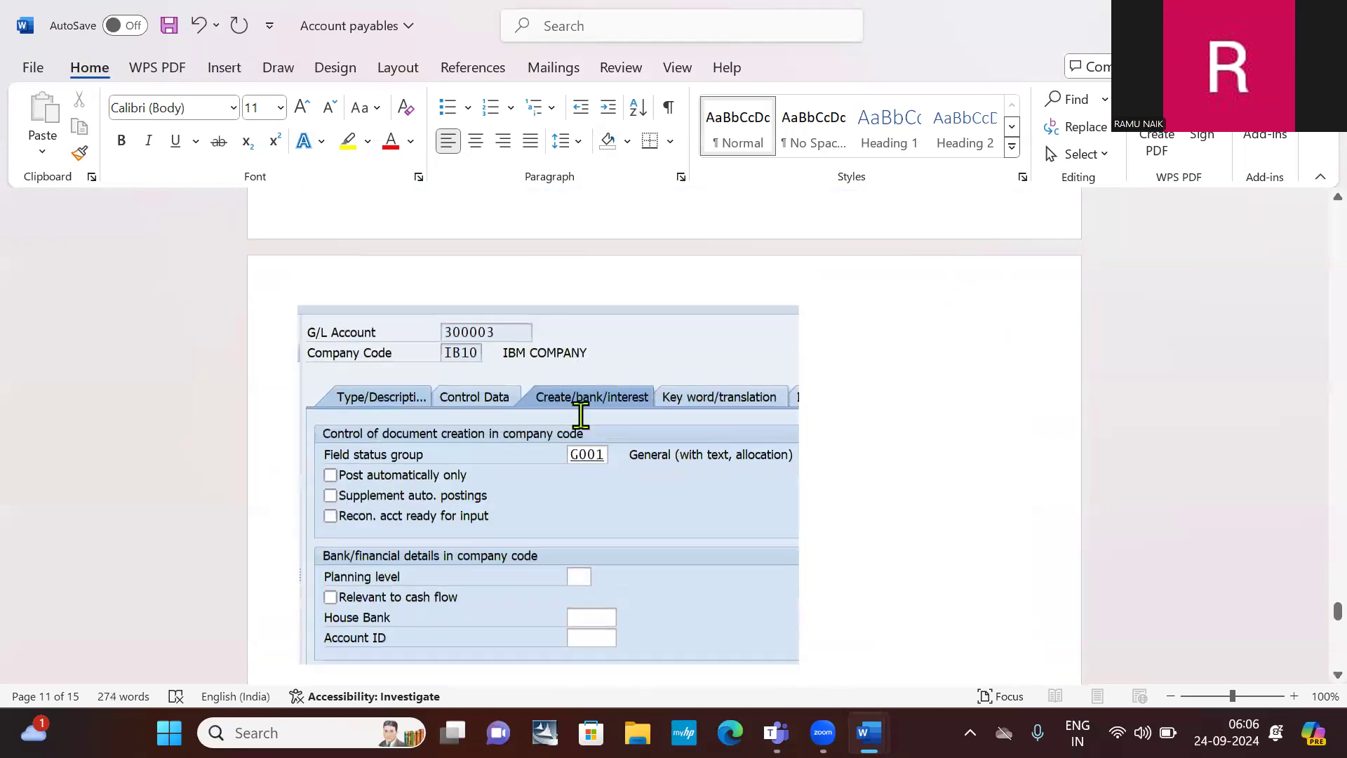
pyautogui.scroll(-10, 581, 416)
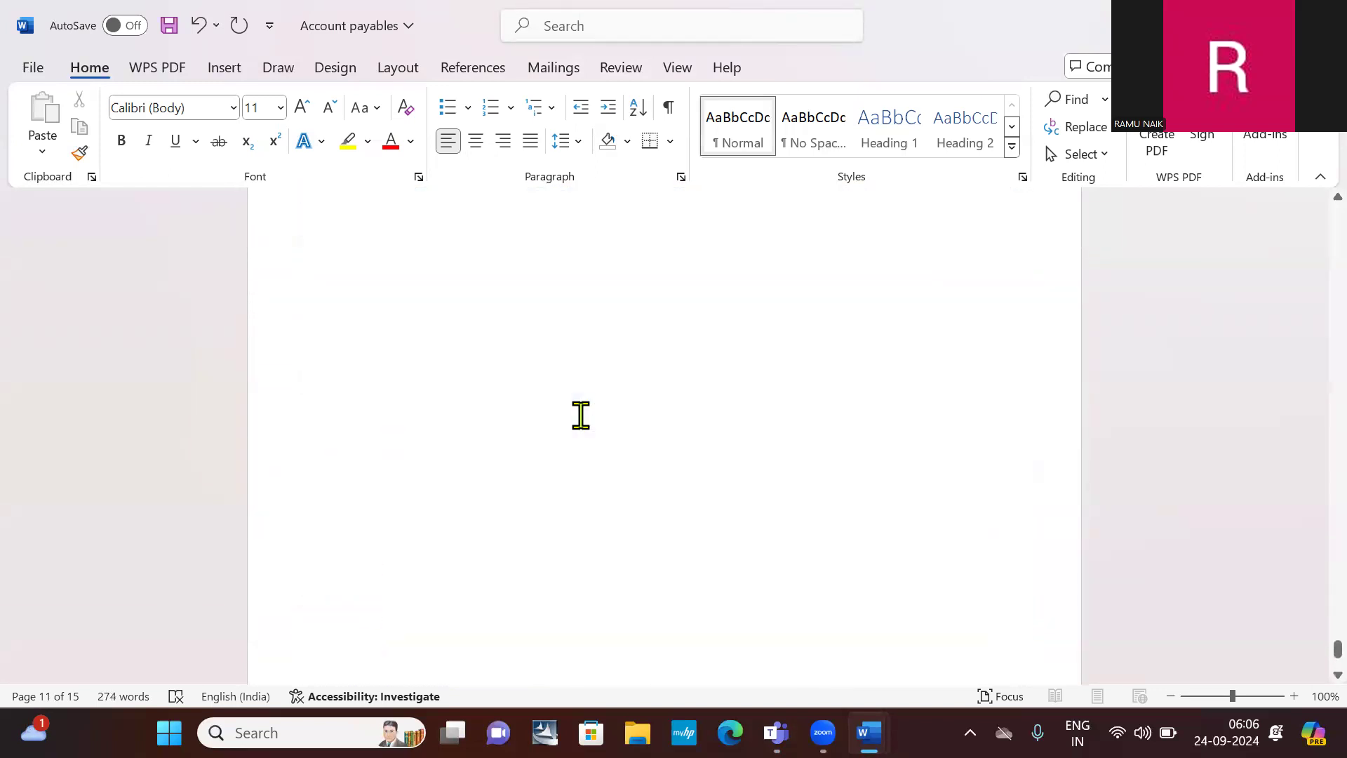
pyautogui.scroll(3, 581, 415)
pyautogui.moveTo(409, 414); pyautogui.dragTo(280, 409)
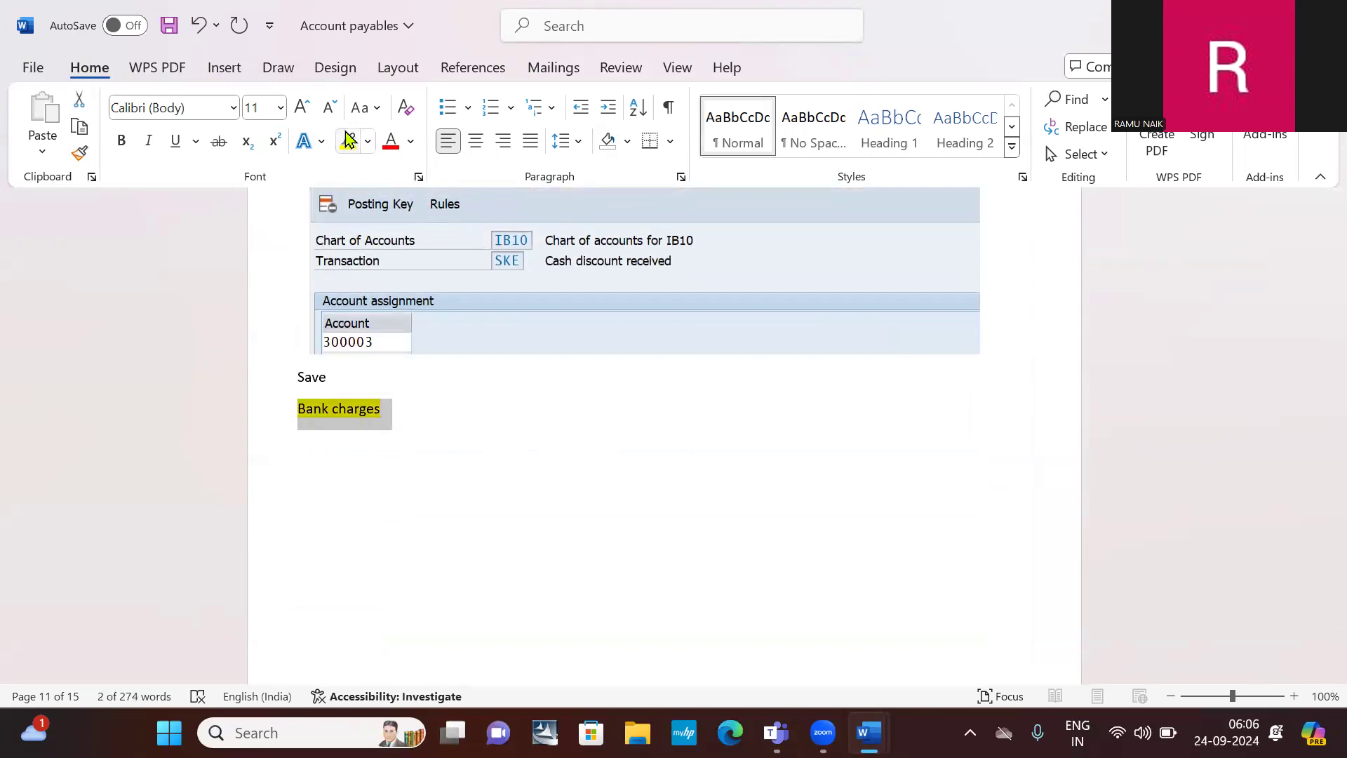
pyautogui.click(378, 108)
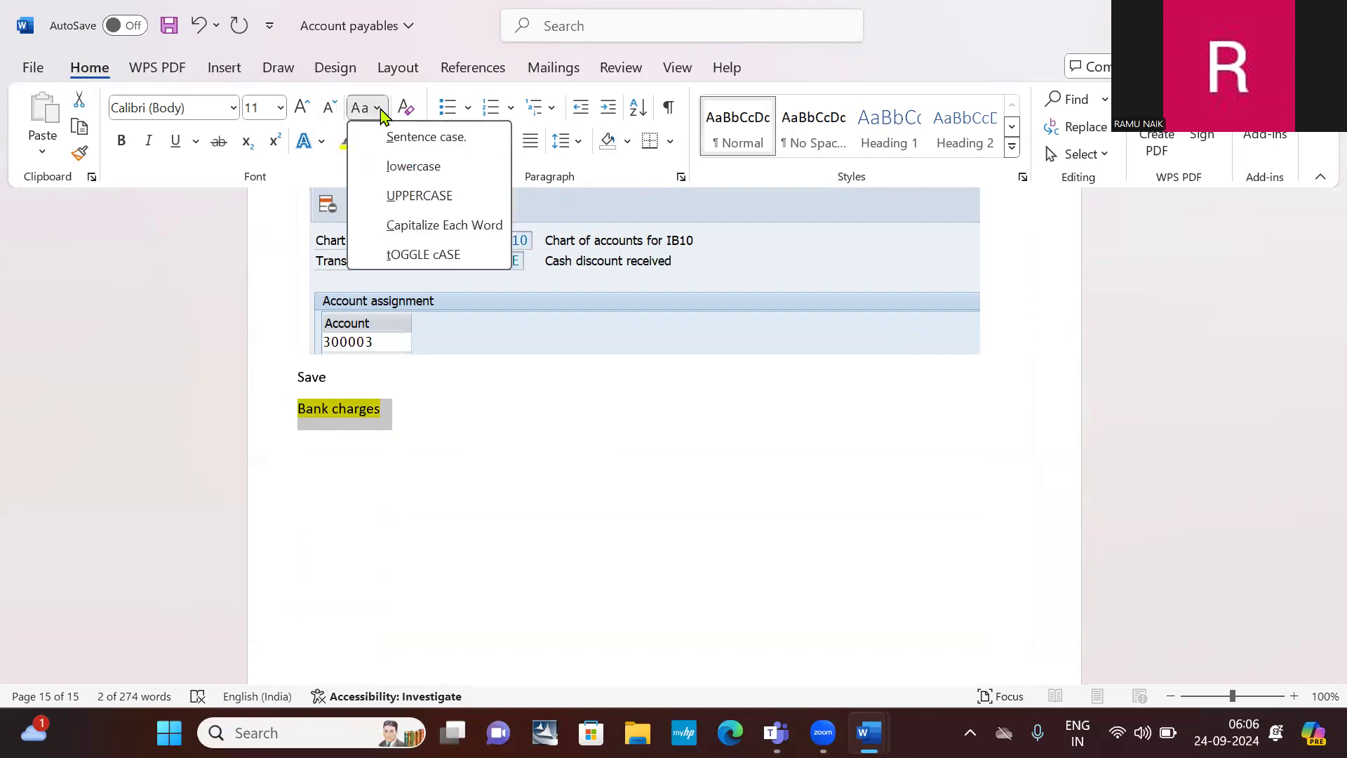
pyautogui.click(414, 198)
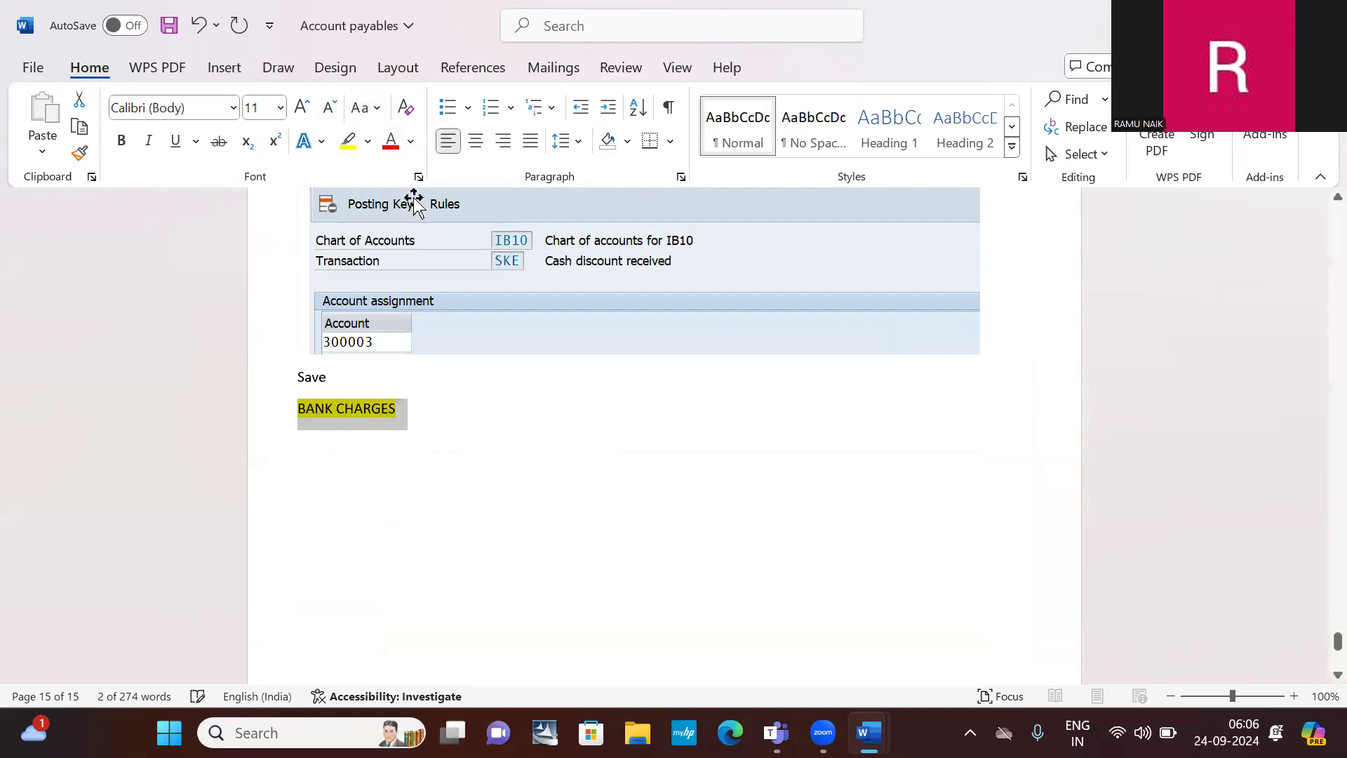
pyautogui.click(452, 425)
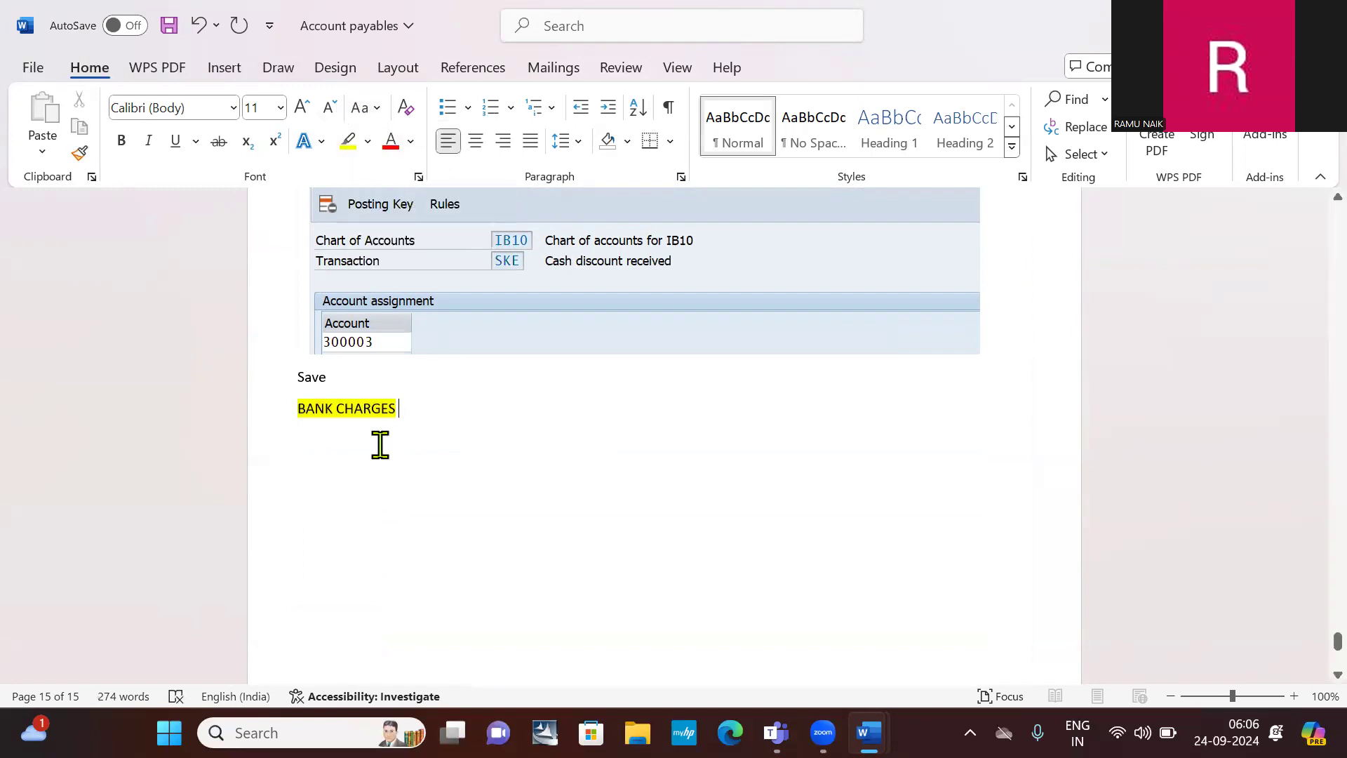
pyautogui.press('Return')
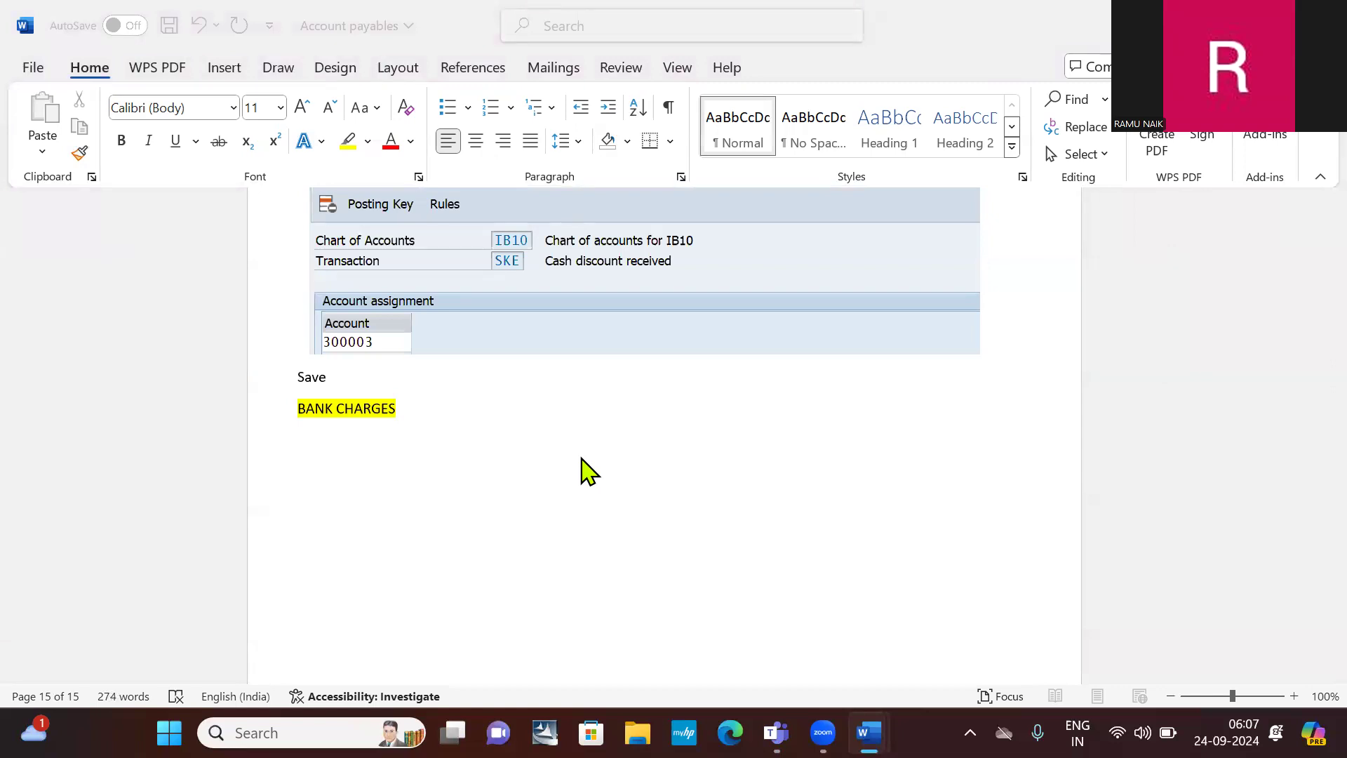
# - Launch SAP Logon and open the logon screen of the "sap" connection
pyautogui.click(281, 730)
pyautogui.write('S')
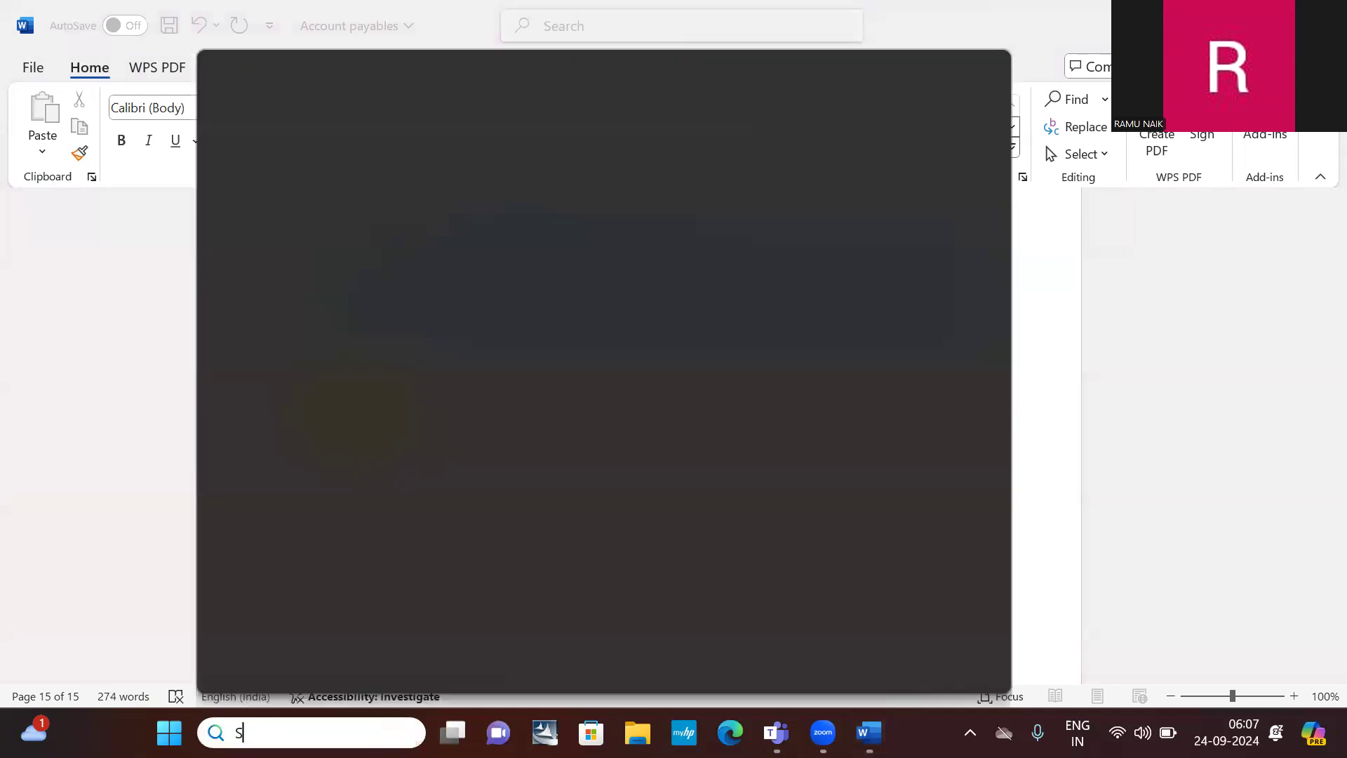
pyautogui.write('AP')
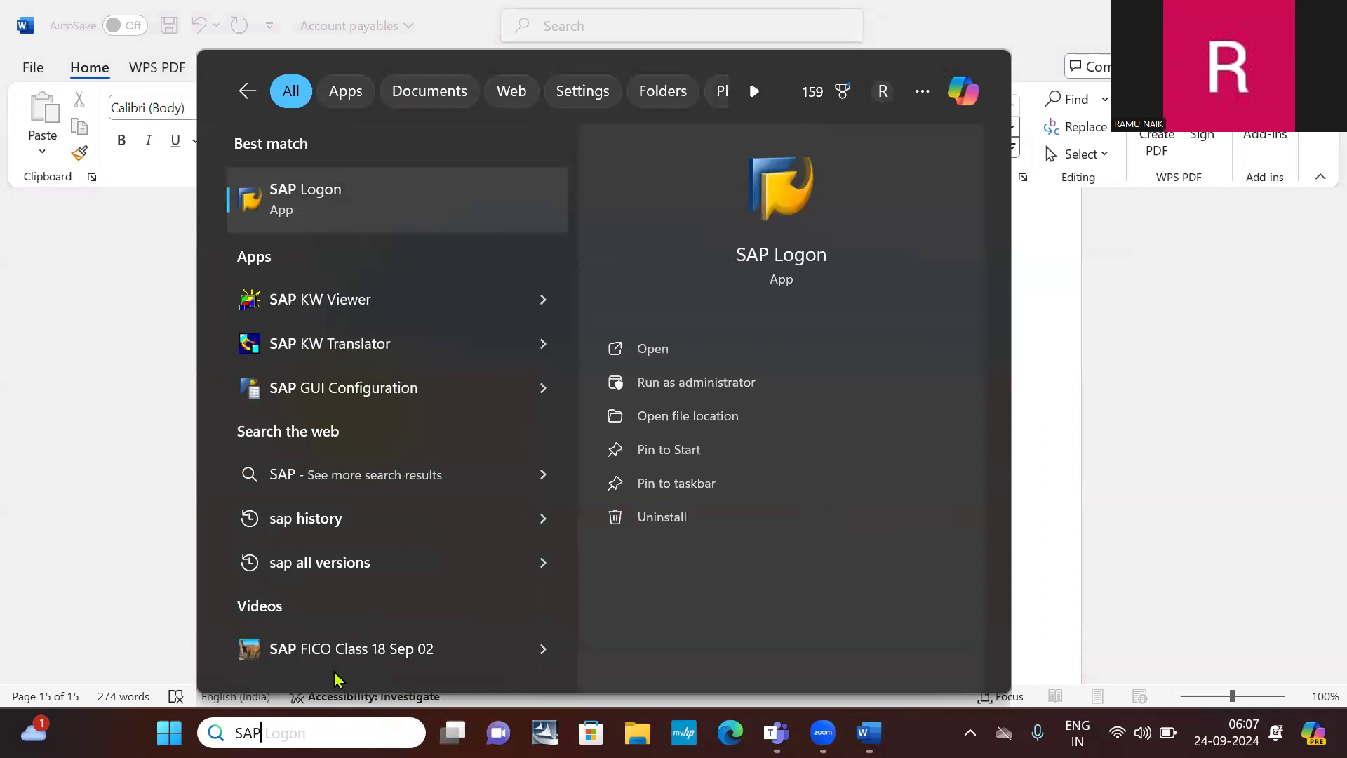
pyautogui.click(325, 202)
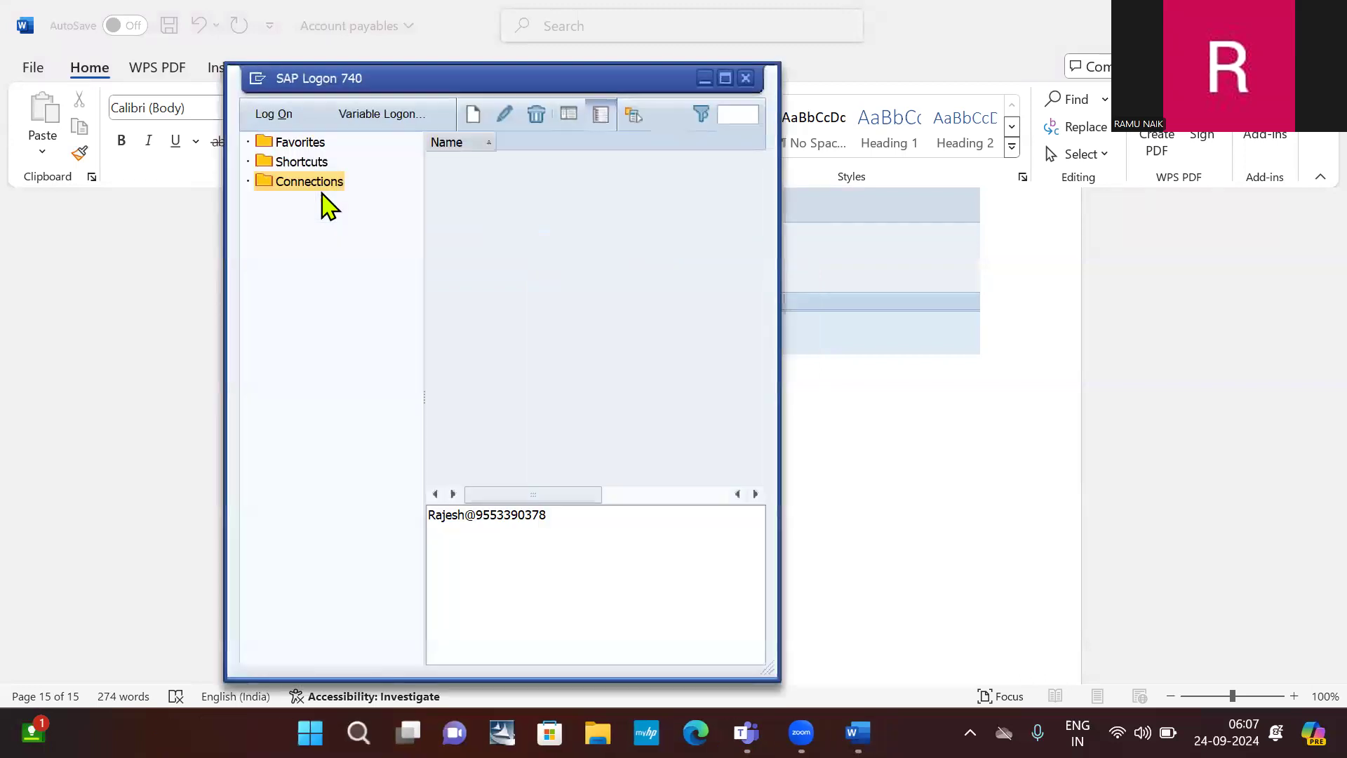
pyautogui.doubleClick(551, 514)
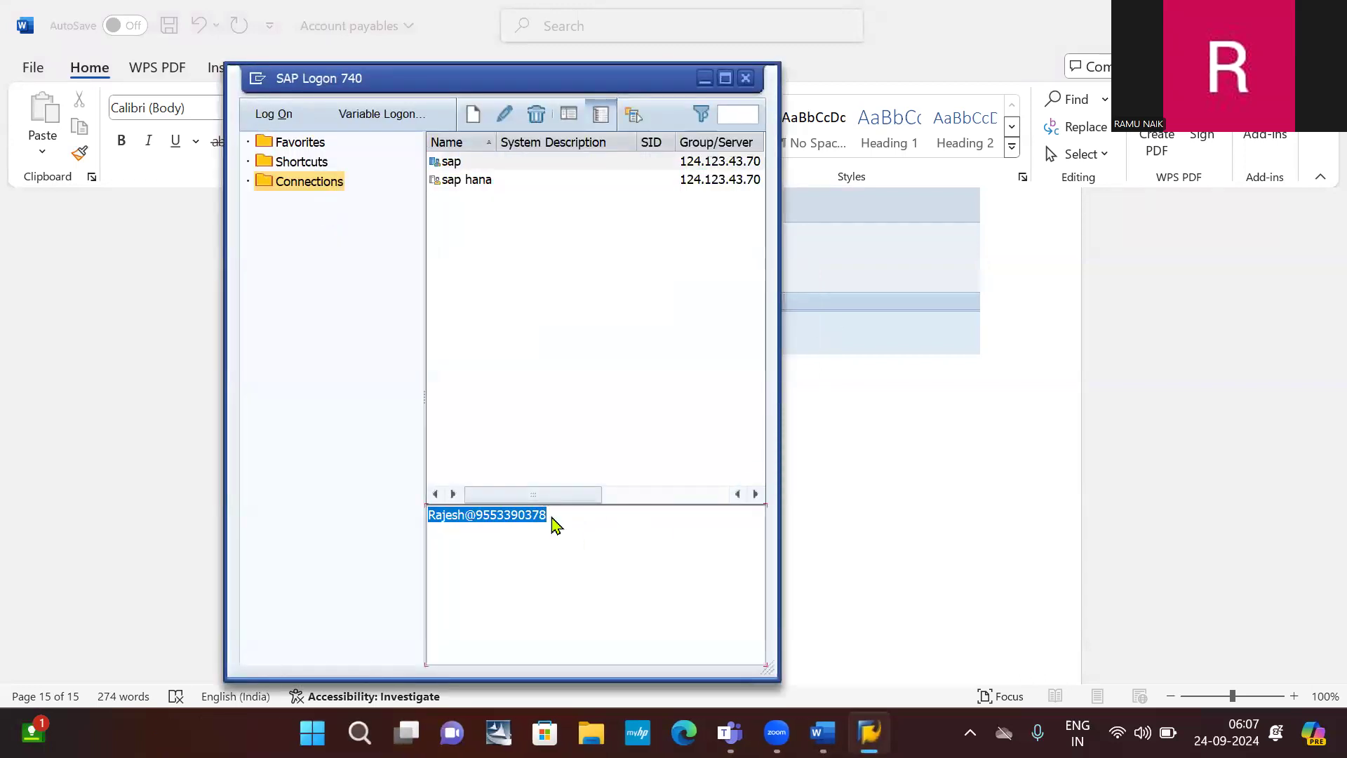
pyautogui.click(489, 164)
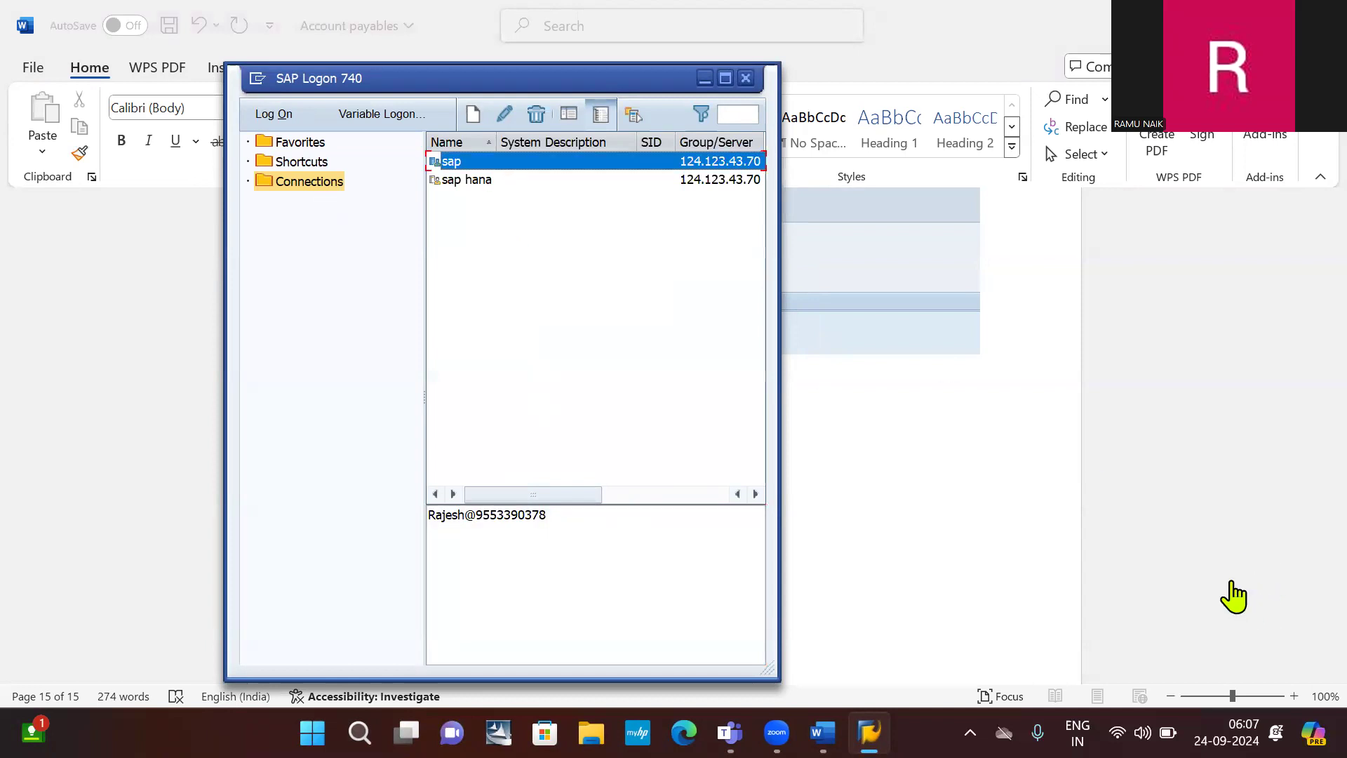
pyautogui.press('Return')
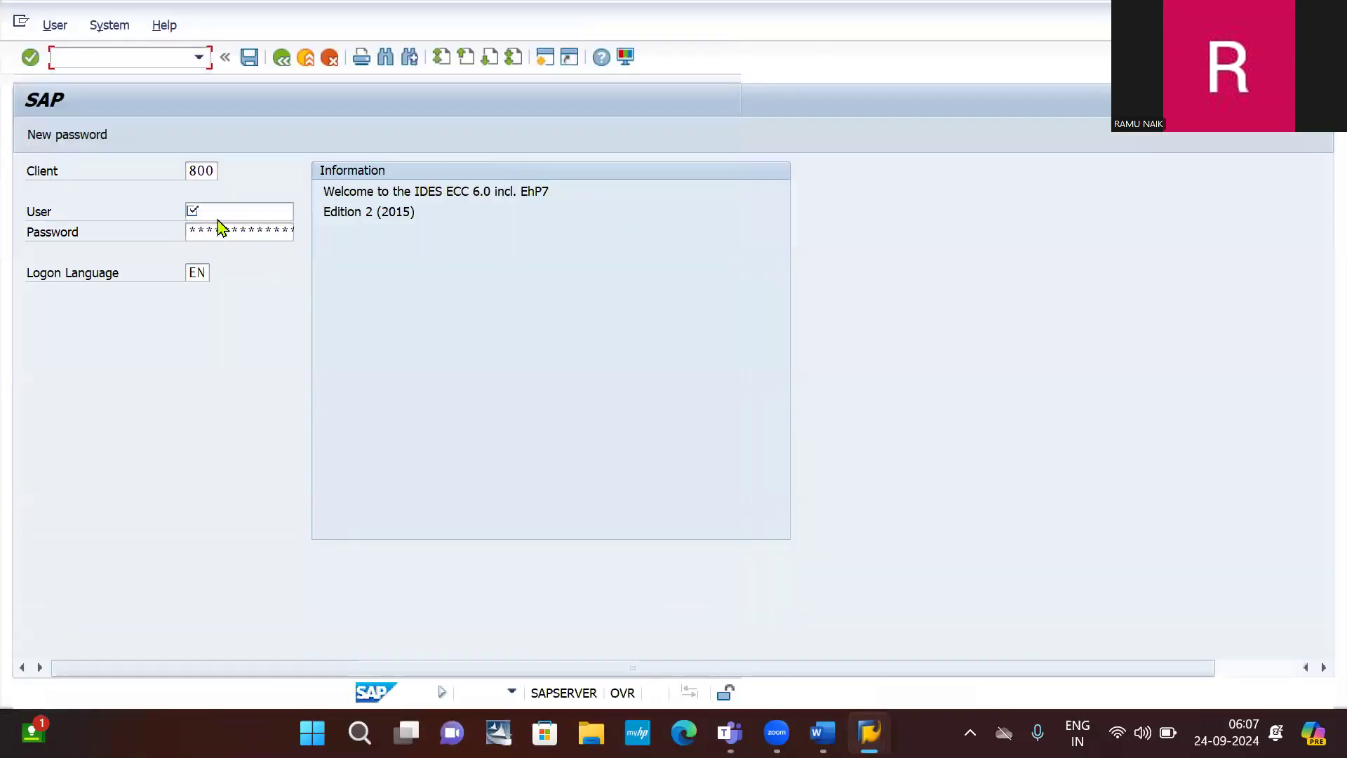
# - Log on to SAP client 800 by entering the user ID and the account password
pyautogui.click(218, 213)
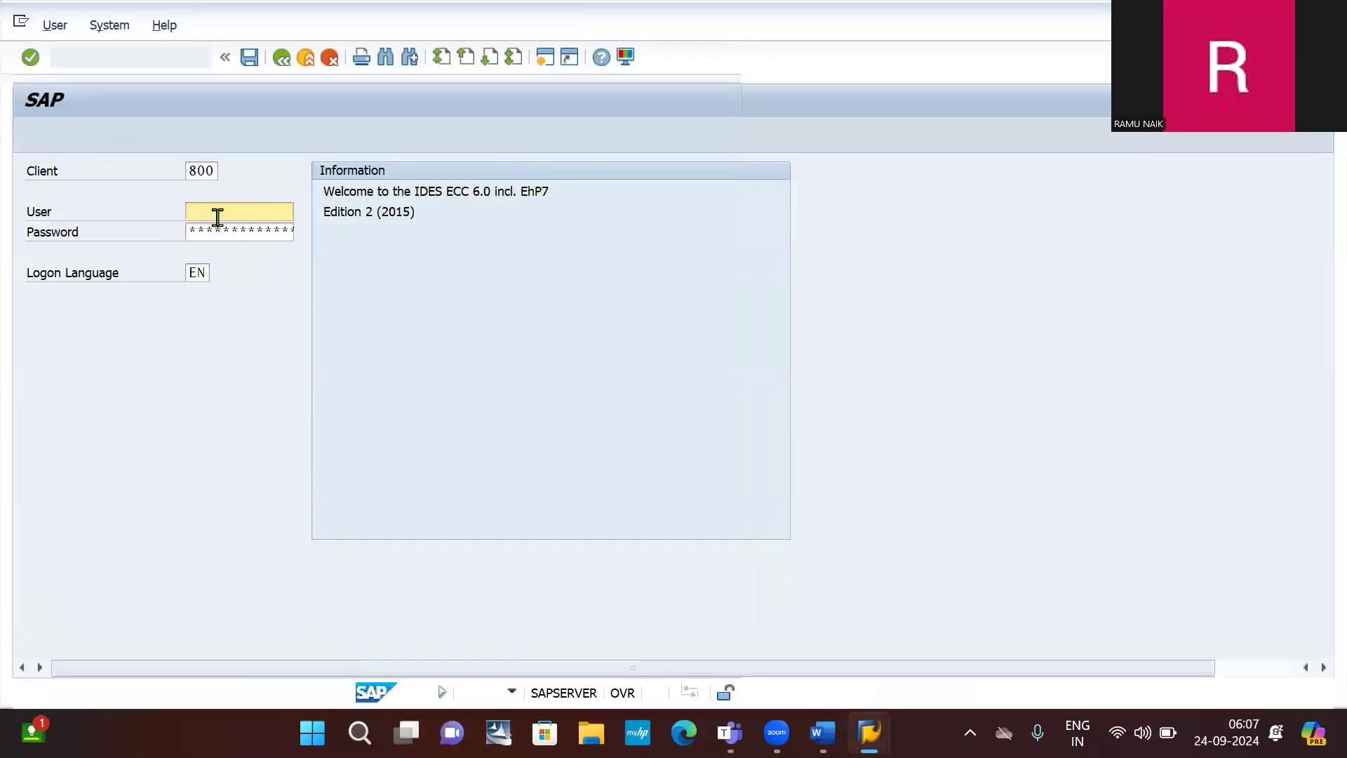
pyautogui.click(218, 216)
pyautogui.click(224, 239)
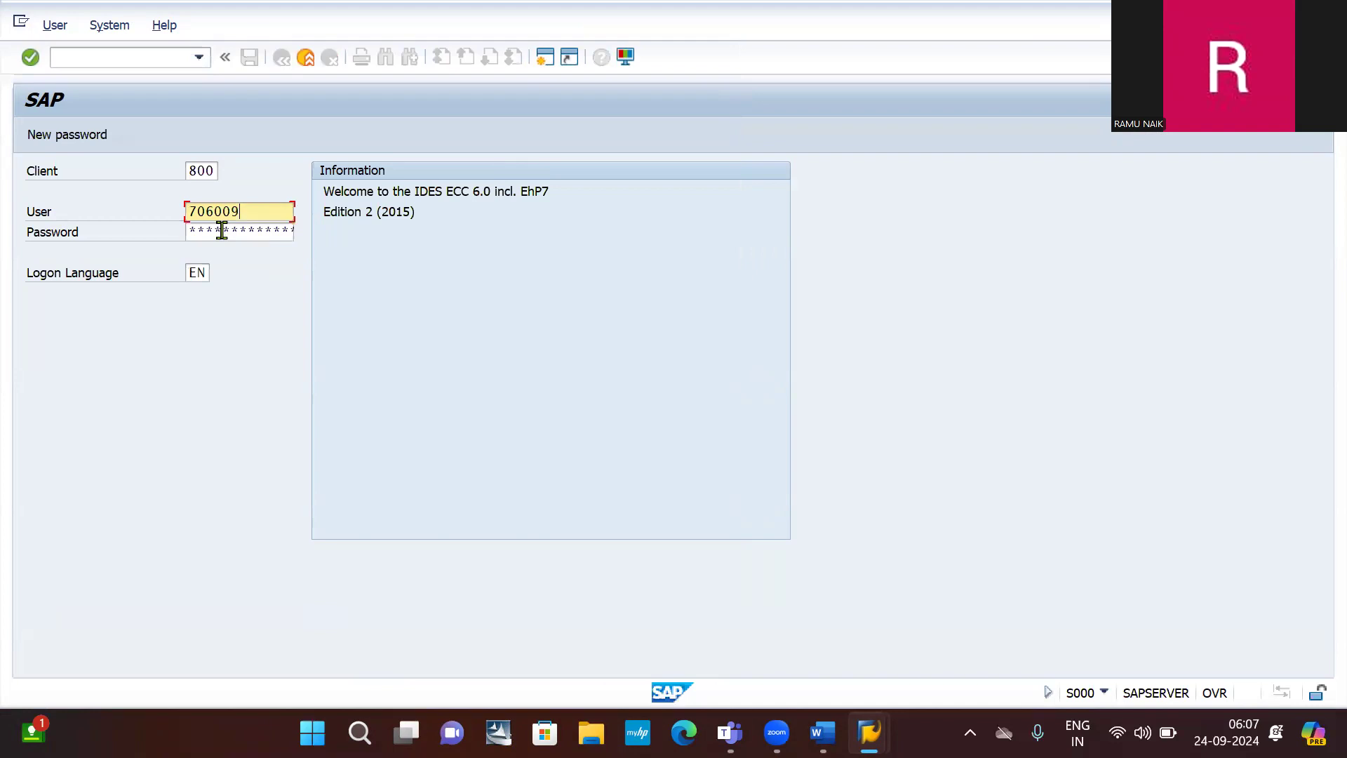
pyautogui.click(220, 230)
pyautogui.write('************')
pyautogui.press('Return')
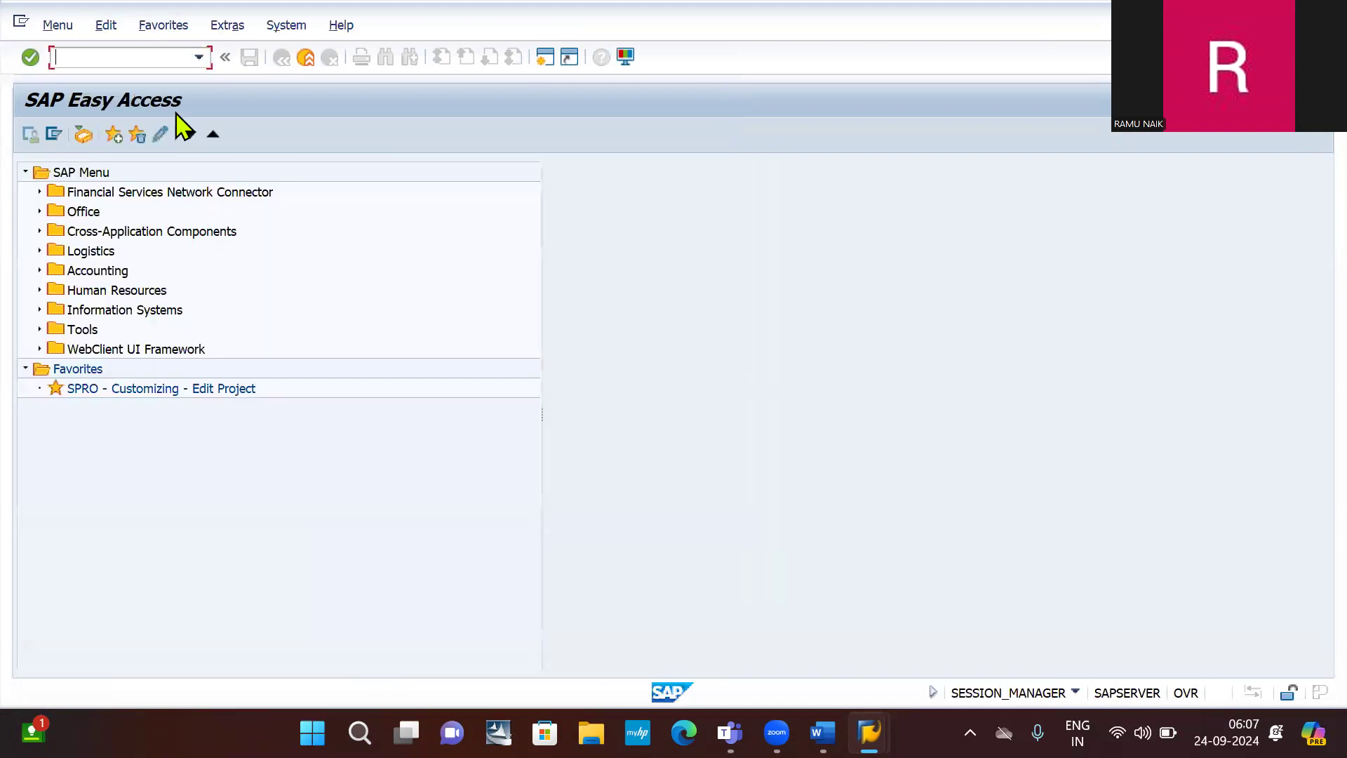
# - Open the outgoing payments transaction F-53 and go to the Bank charges field in the bank data
pyautogui.write('/NF')
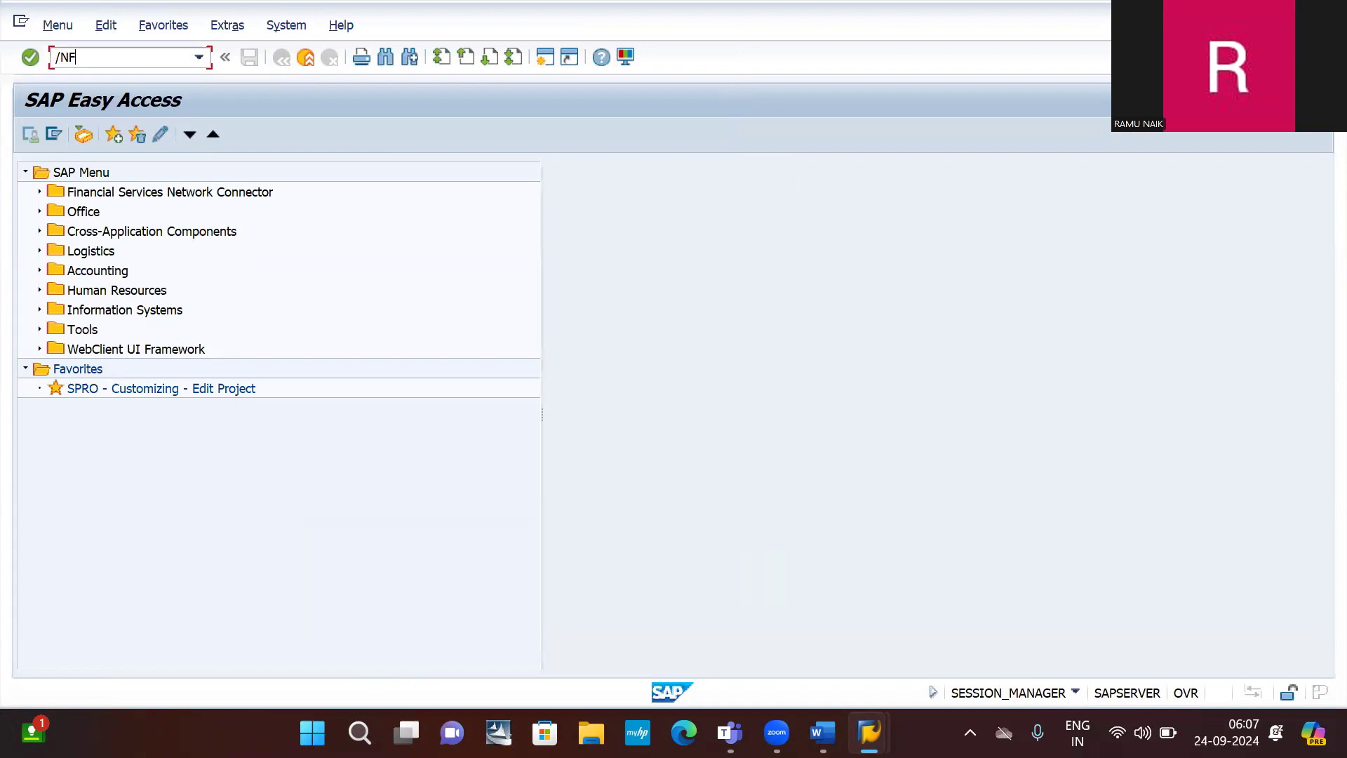
pyautogui.write('-53')
pyautogui.press('Return')
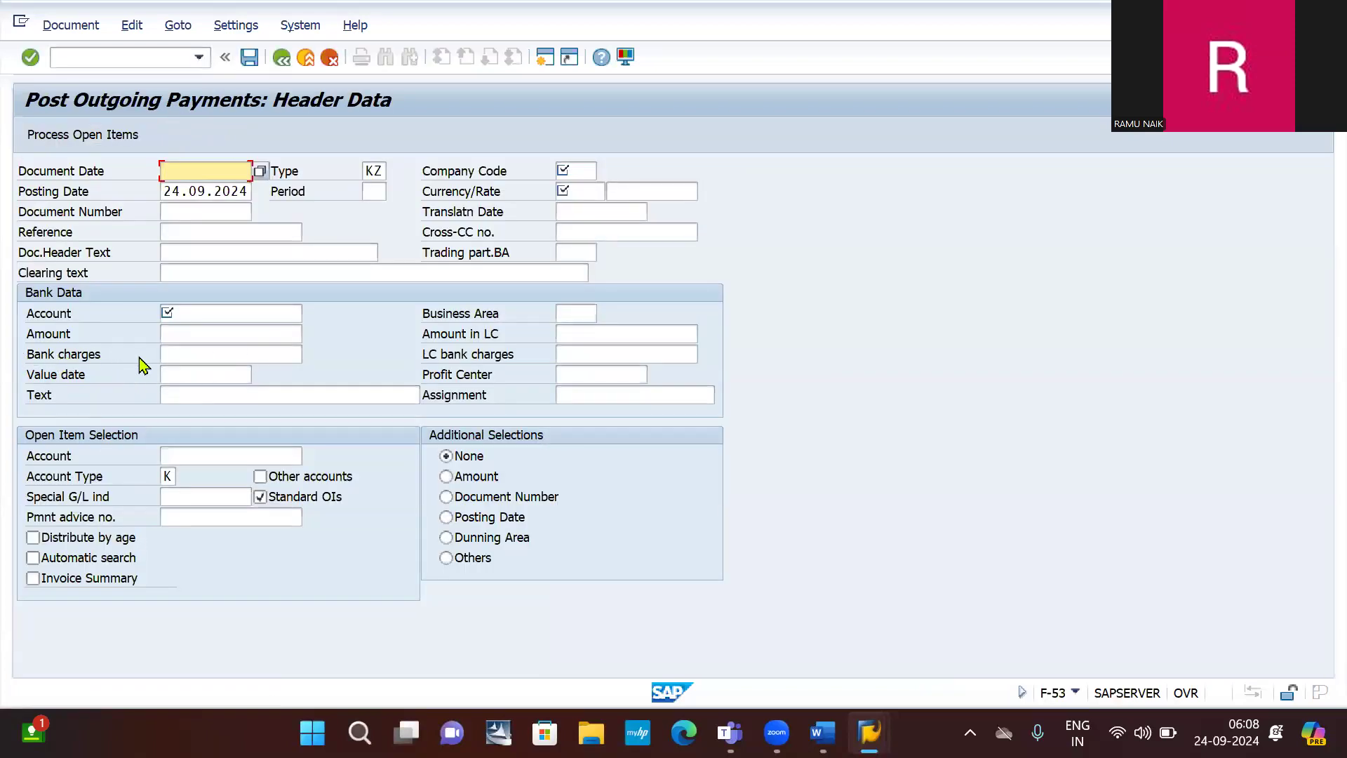
pyautogui.click(224, 356)
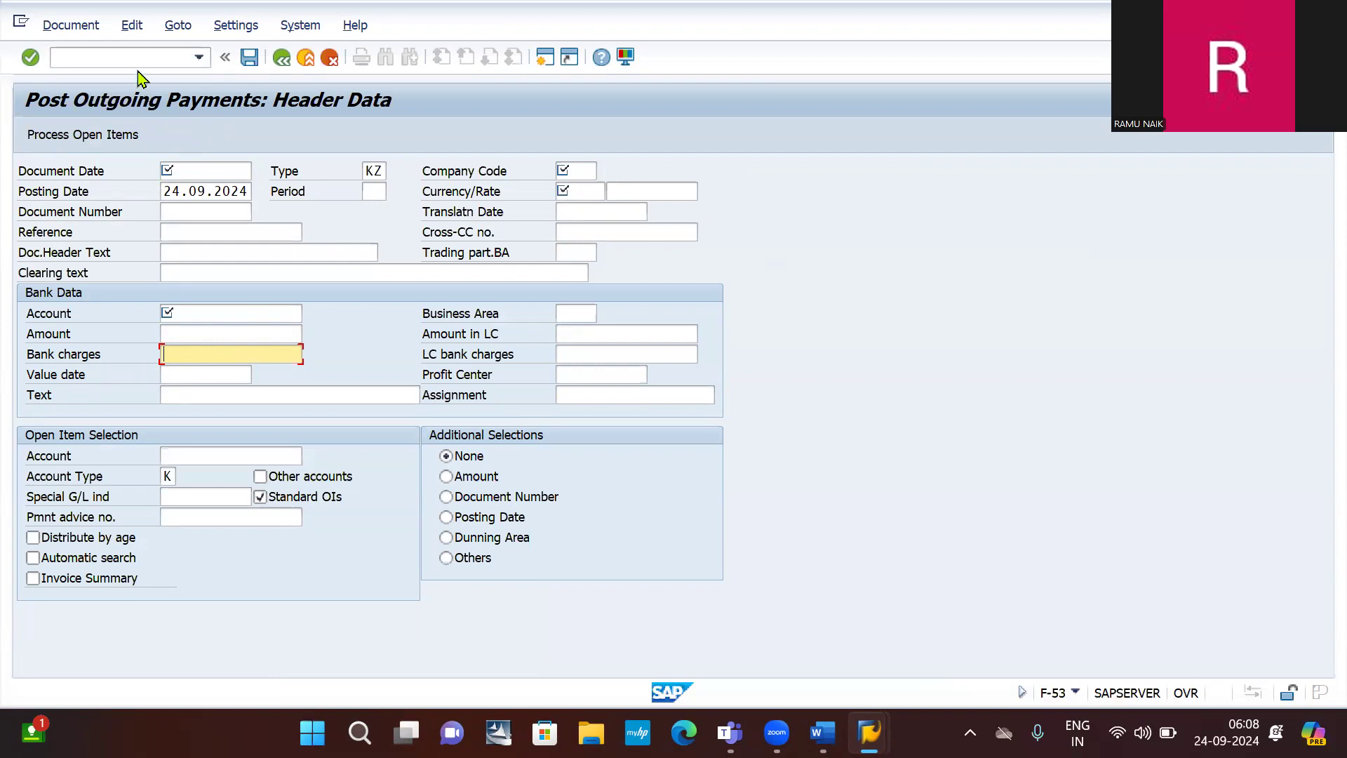
# - Open the central G/L account maintenance with transaction FS00
pyautogui.click(107, 51)
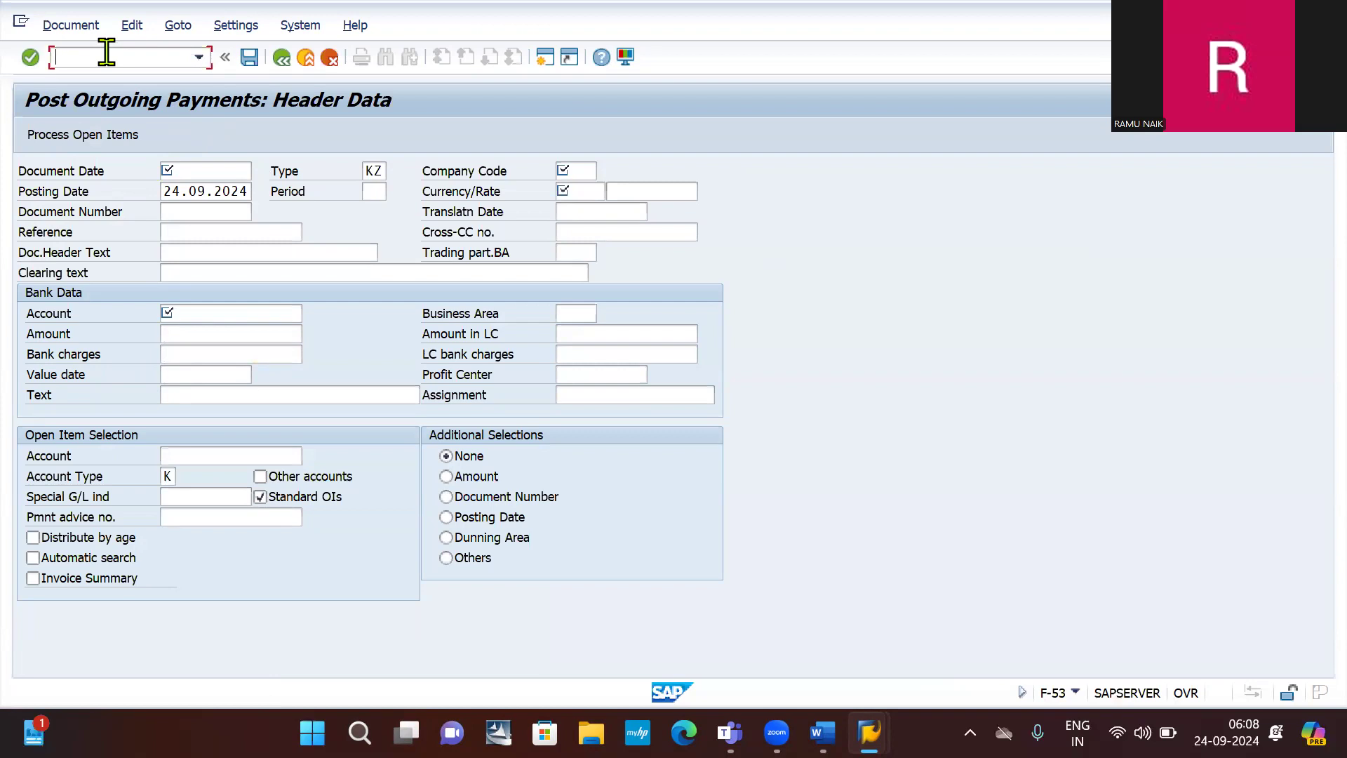
pyautogui.write('/NFS00')
pyautogui.press('Return')
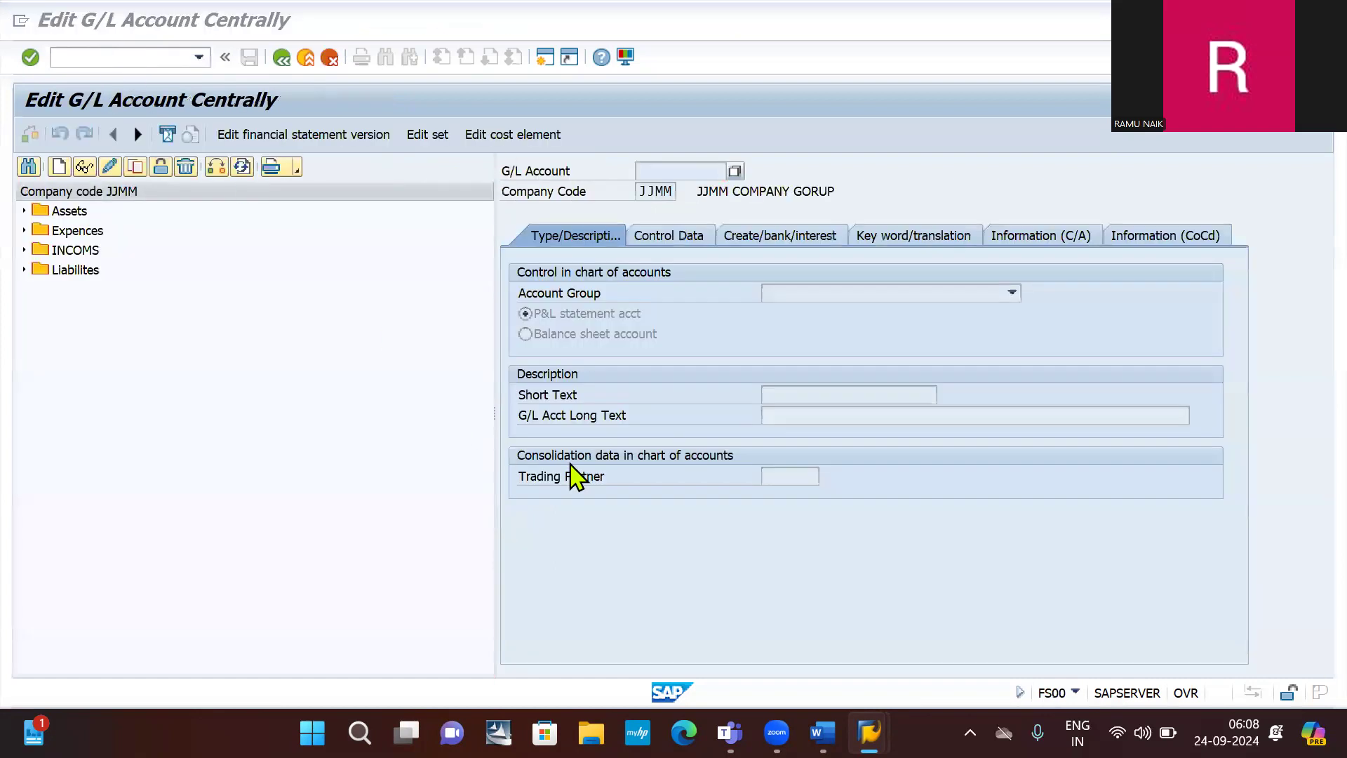
# - Switch to the Account payables document in Word and add the line "Create a bank charges GL AC" below BANK CHARGES
pyautogui.hotkey('alt', 'Tab')
pyautogui.hotkey('alt', 'Tab')
pyautogui.hotkey('alt', 'Tab')
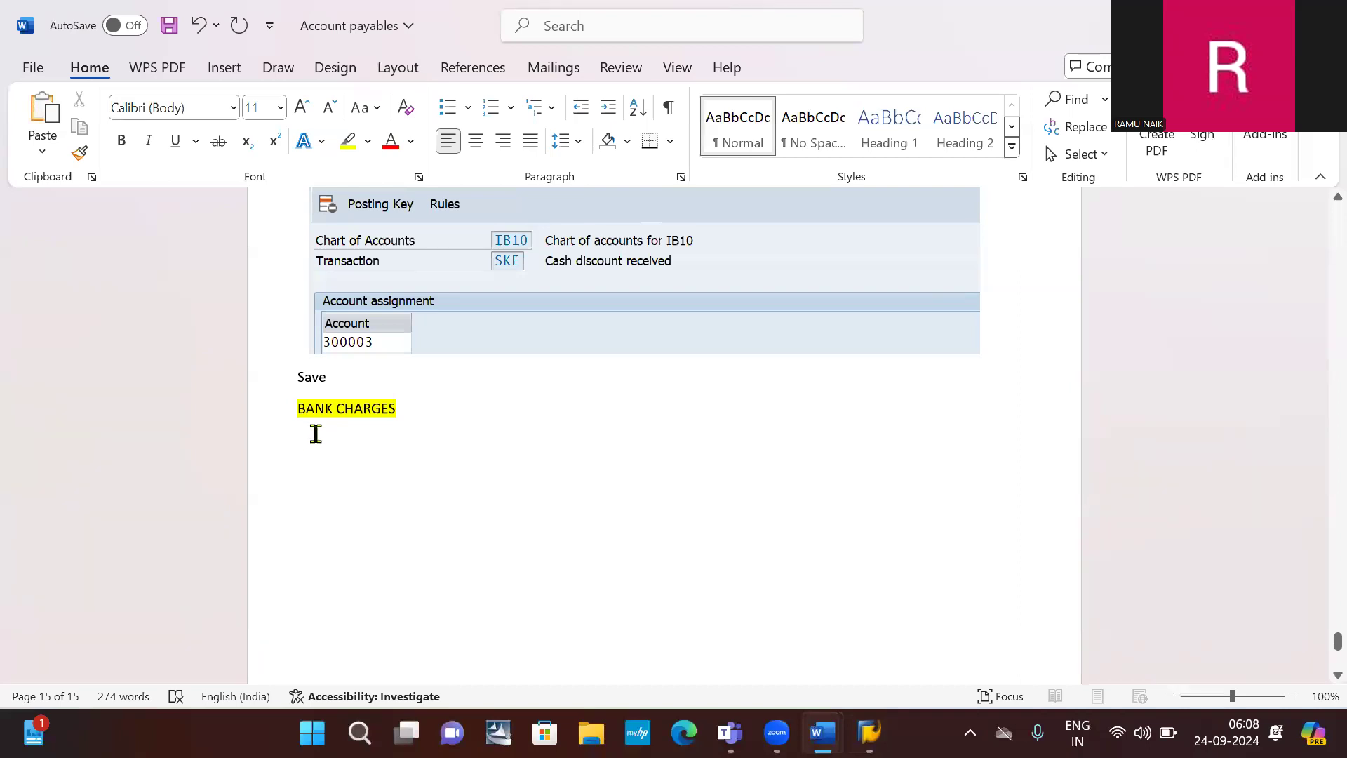
pyautogui.write('CRA')
pyautogui.press('BackSpace')
pyautogui.press('BackSpace')
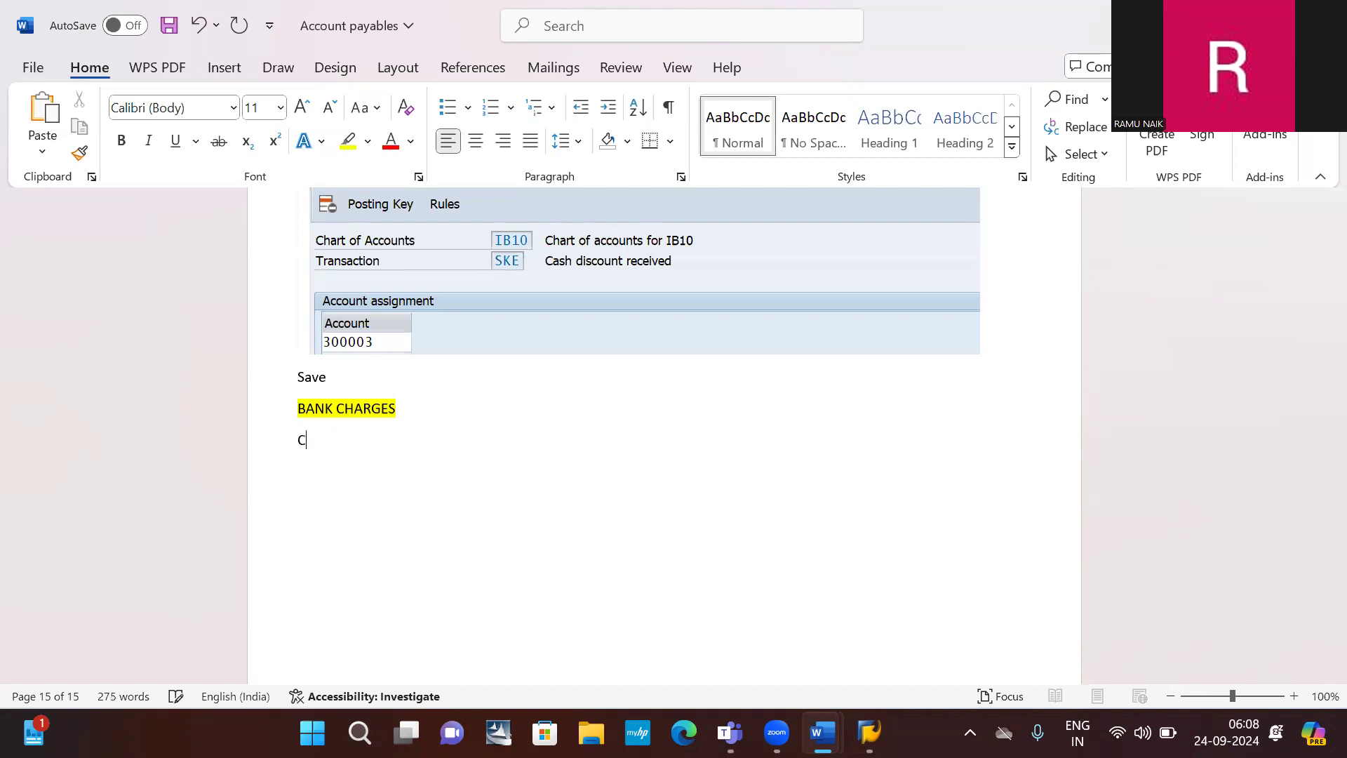
pyautogui.write('reate a bank charges GL AC')
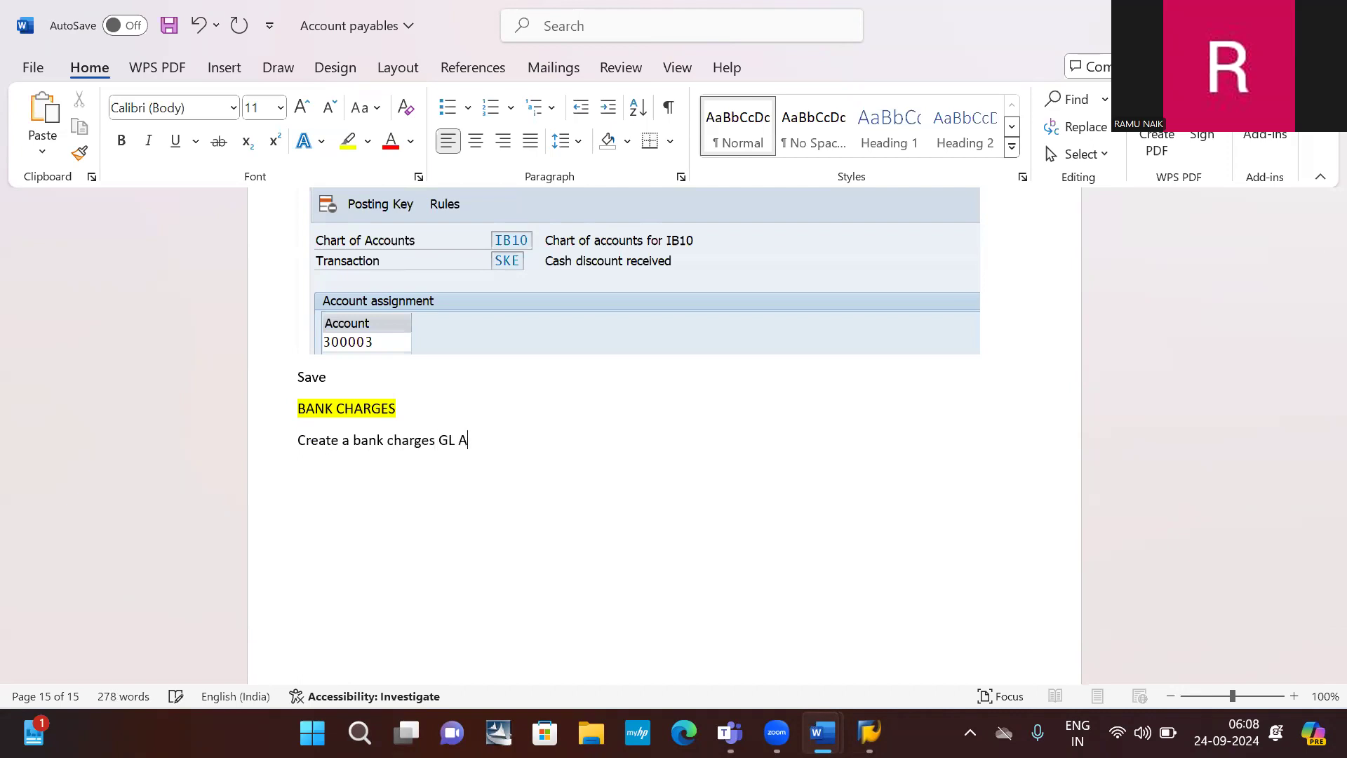
# - Copy the words "bank charges GL AC" from the line below the BANK CHARGES heading
pyautogui.hotkey('ctrl', 'shift', 'Left')
pyautogui.hotkey('ctrl', 'shift', 'Left')
pyautogui.hotkey('ctrl', 'shift', 'Left')
pyautogui.hotkey('ctrl', 'shift', 'Left')
pyautogui.hotkey('ctrl', 'shift', 'Left')
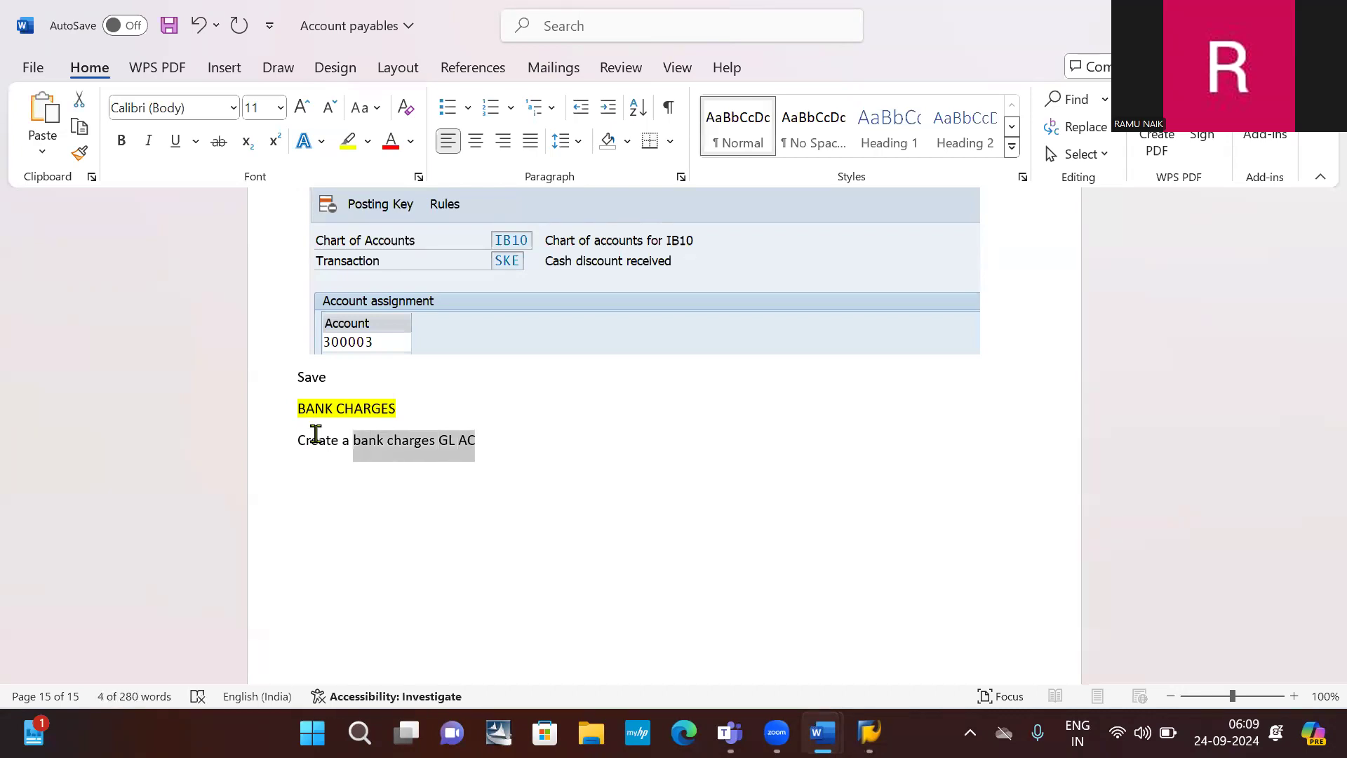
pyautogui.hotkey('ctrl', 'shift', 'Right')
pyautogui.hotkey('ctrl', 'c')
# - Append ": FS00" to the line "Create a bank charges GL AC"
pyautogui.click(562, 430)
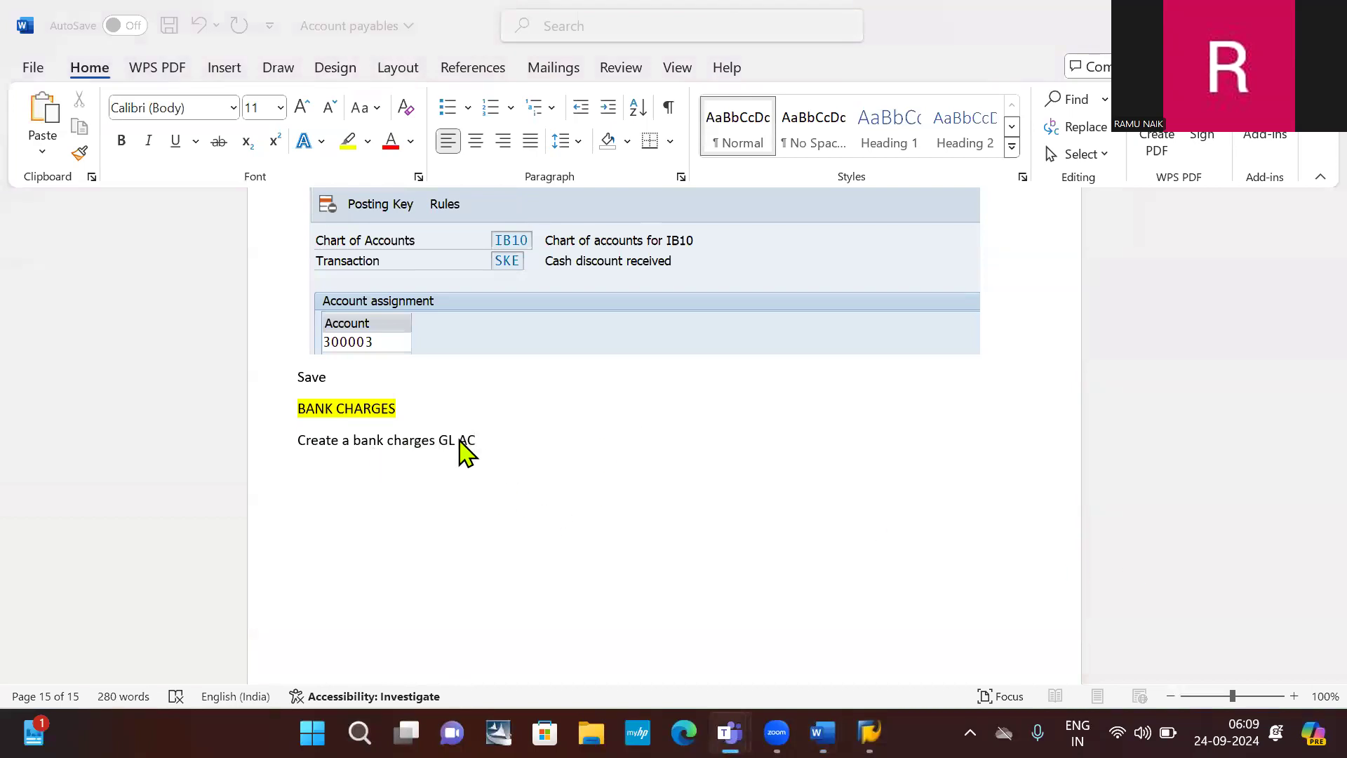
pyautogui.click(484, 442)
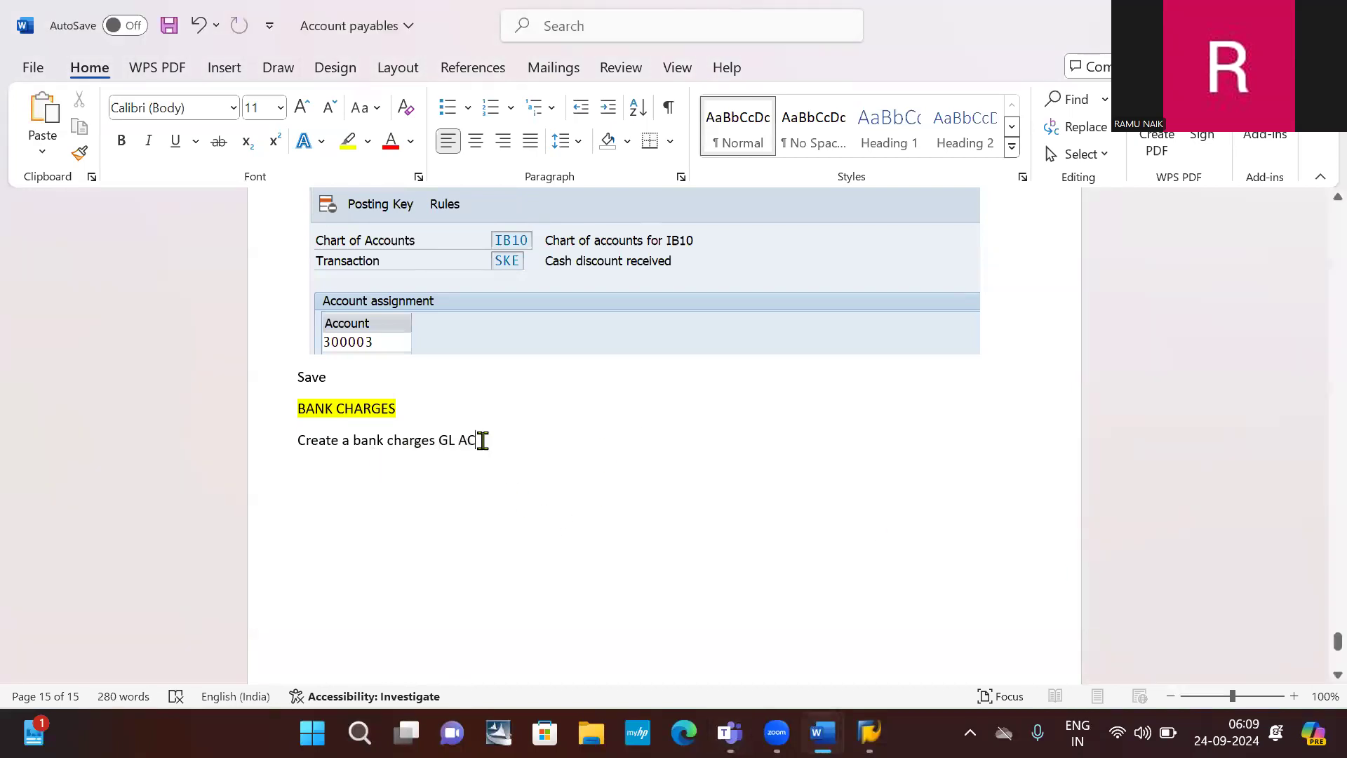
pyautogui.write(': FS00')
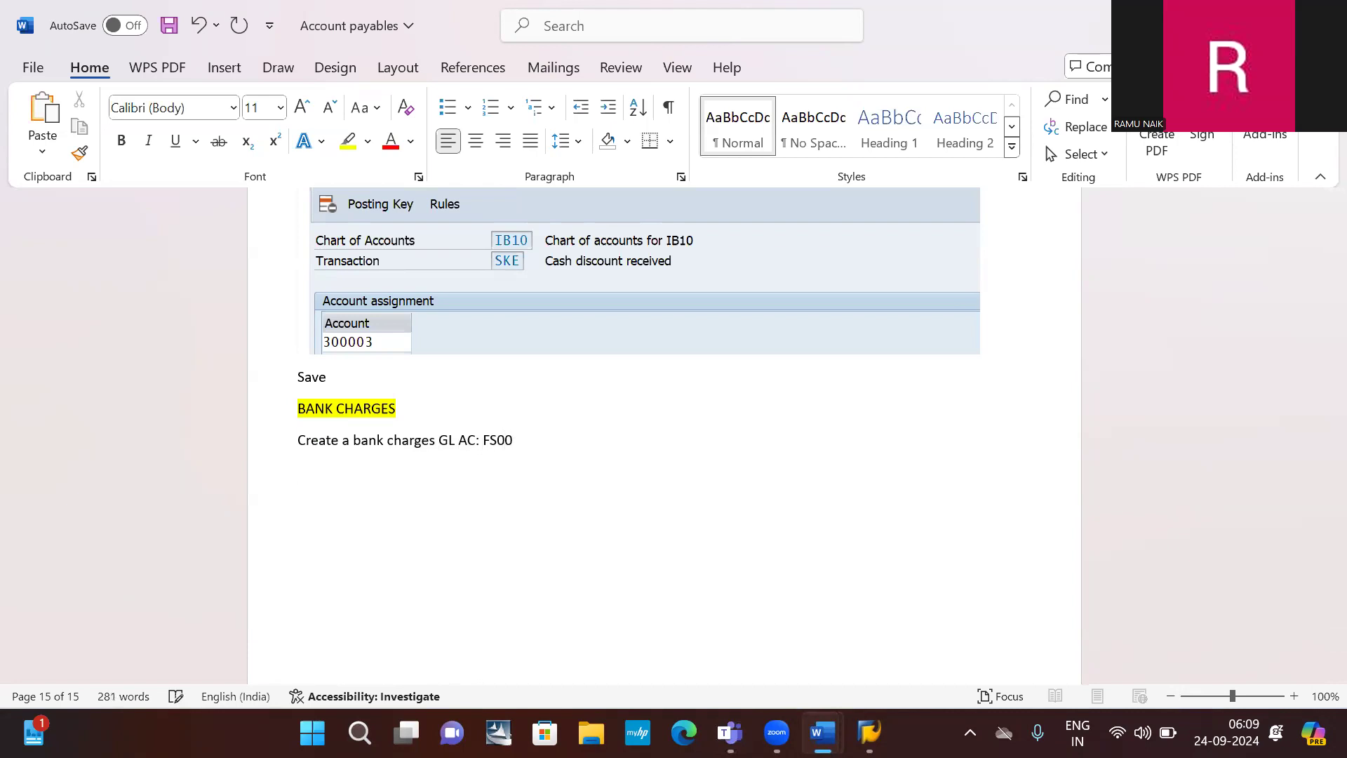
# - Switch back to SAP and start creating G/L account 400005 in company code IB10
pyautogui.hotkey('alt', 'Tab')
pyautogui.hotkey('alt', 'Tab')
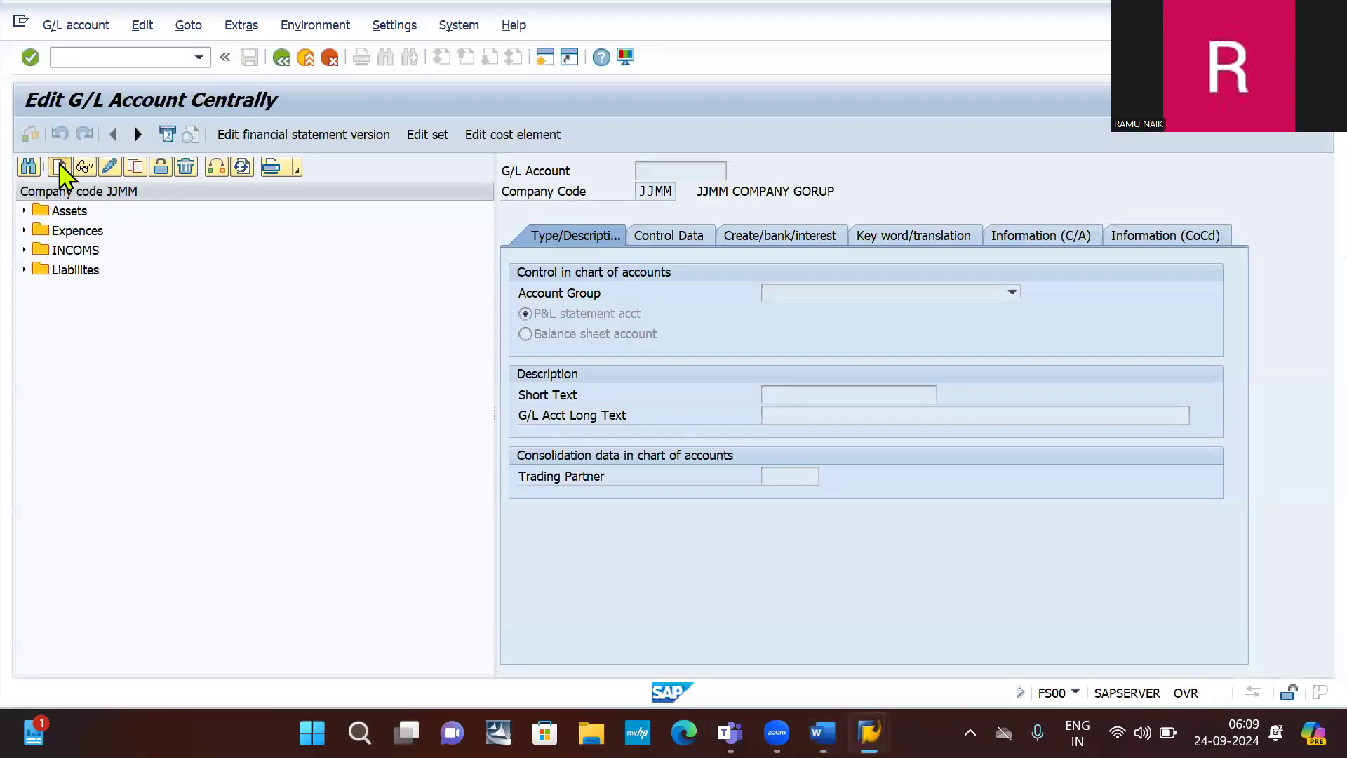
pyautogui.click(59, 167)
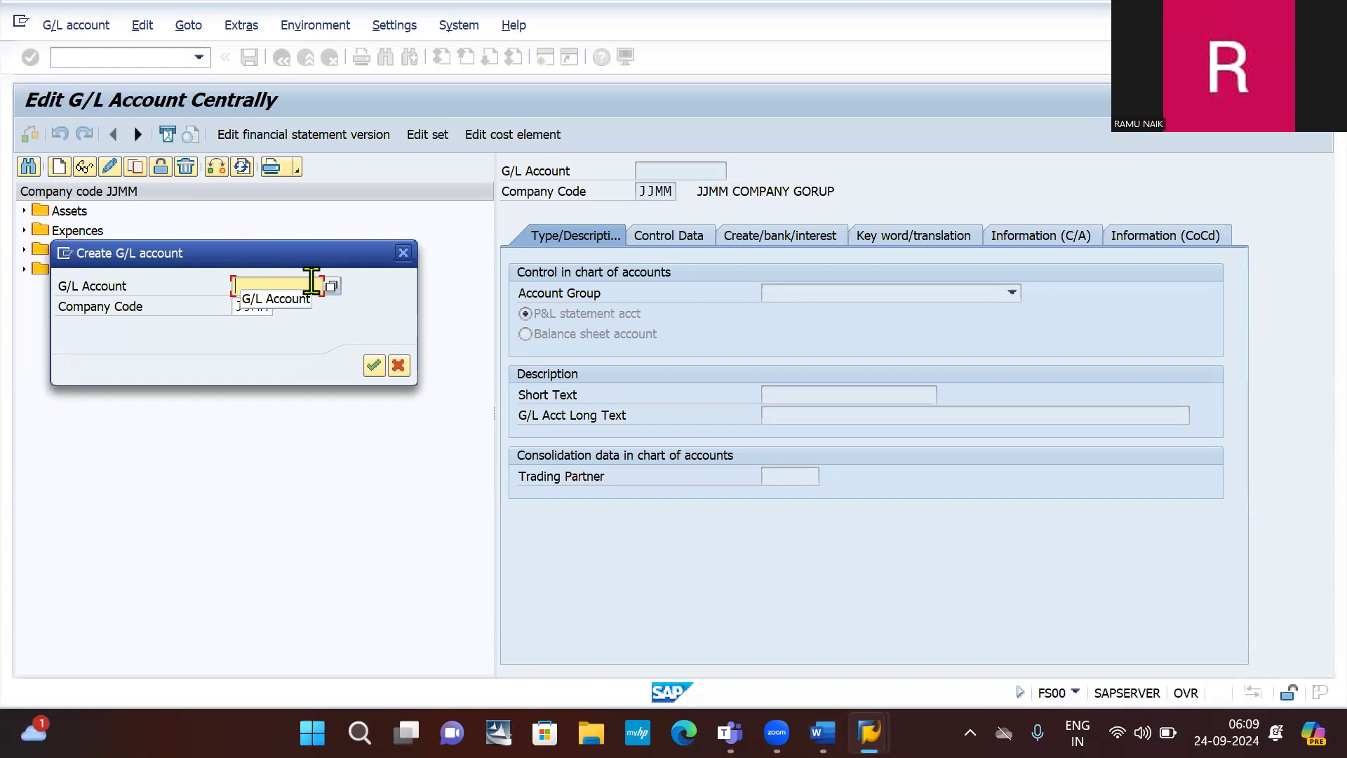
pyautogui.write('400')
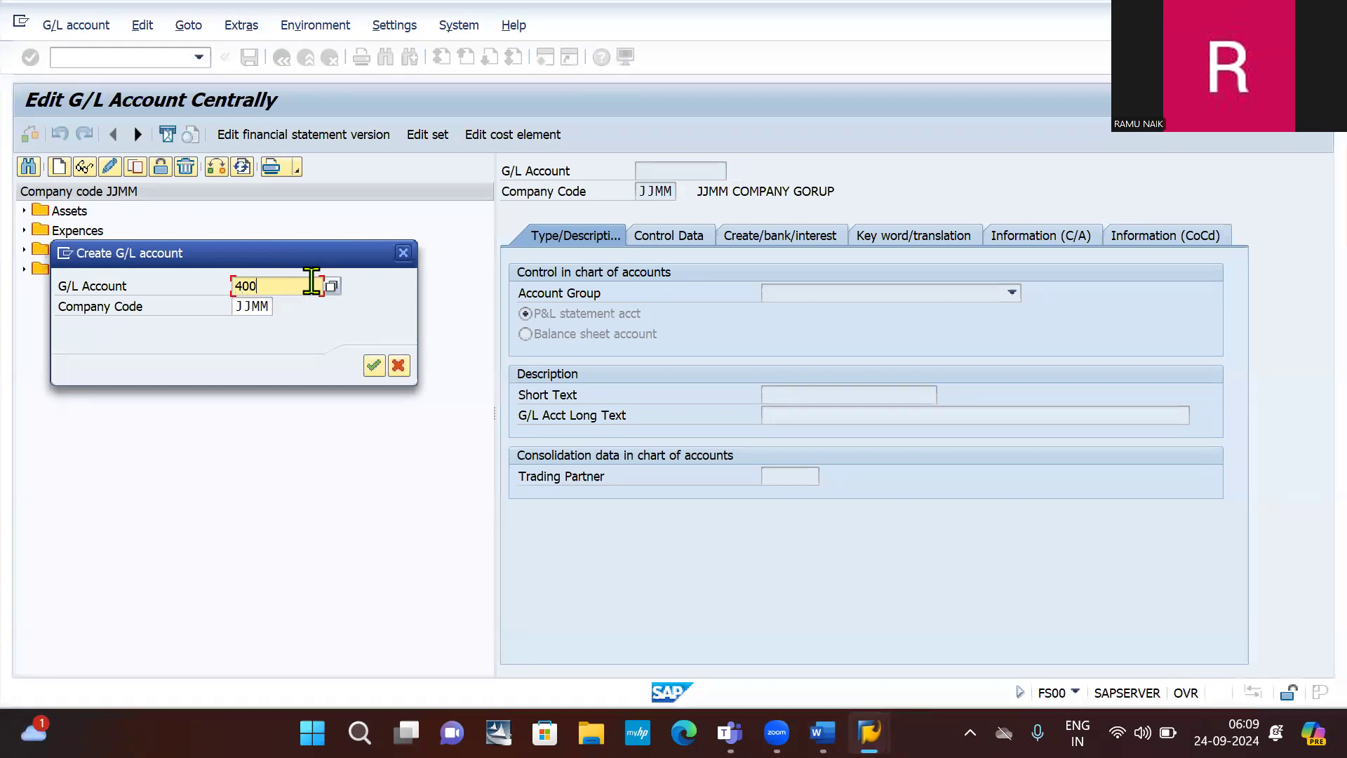
pyautogui.write('005')
pyautogui.click(255, 306)
pyautogui.doubleClick(255, 307)
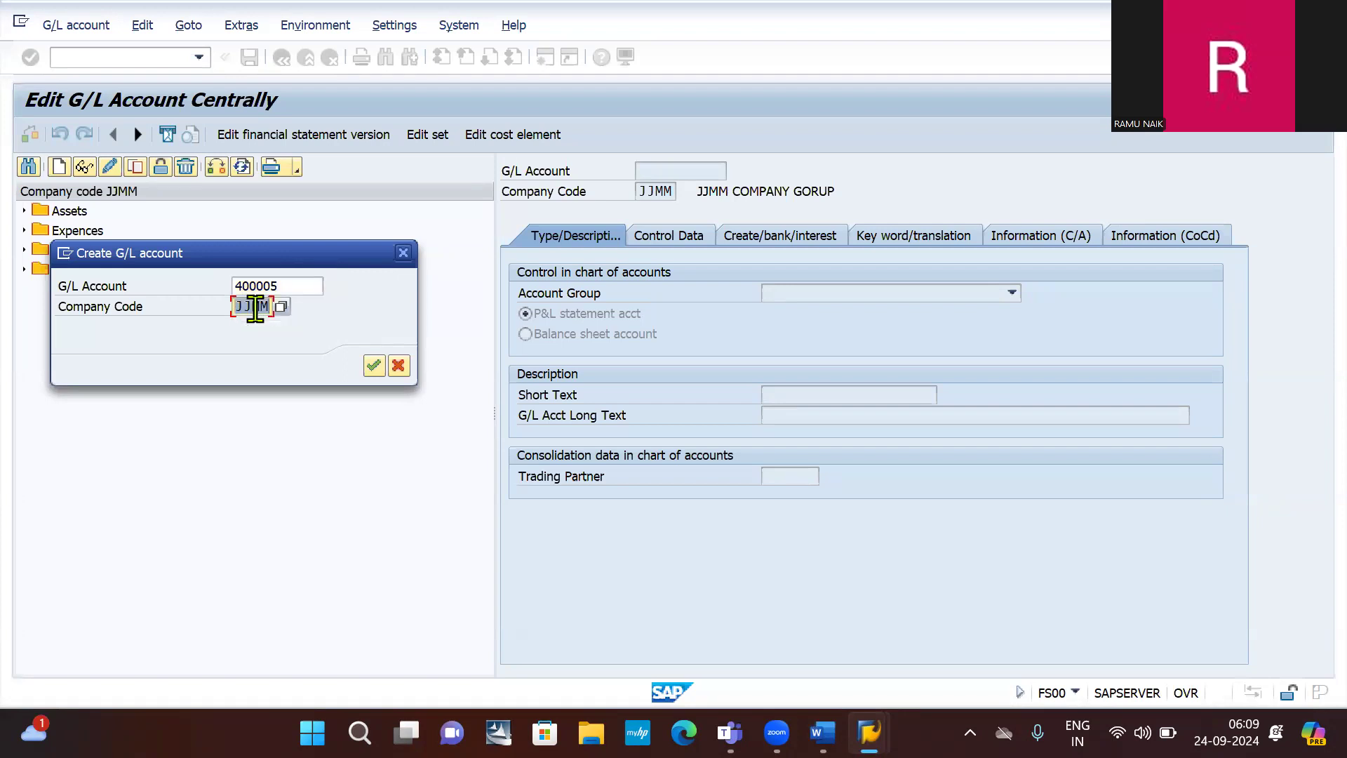
pyautogui.write('IB10')
pyautogui.press('Return')
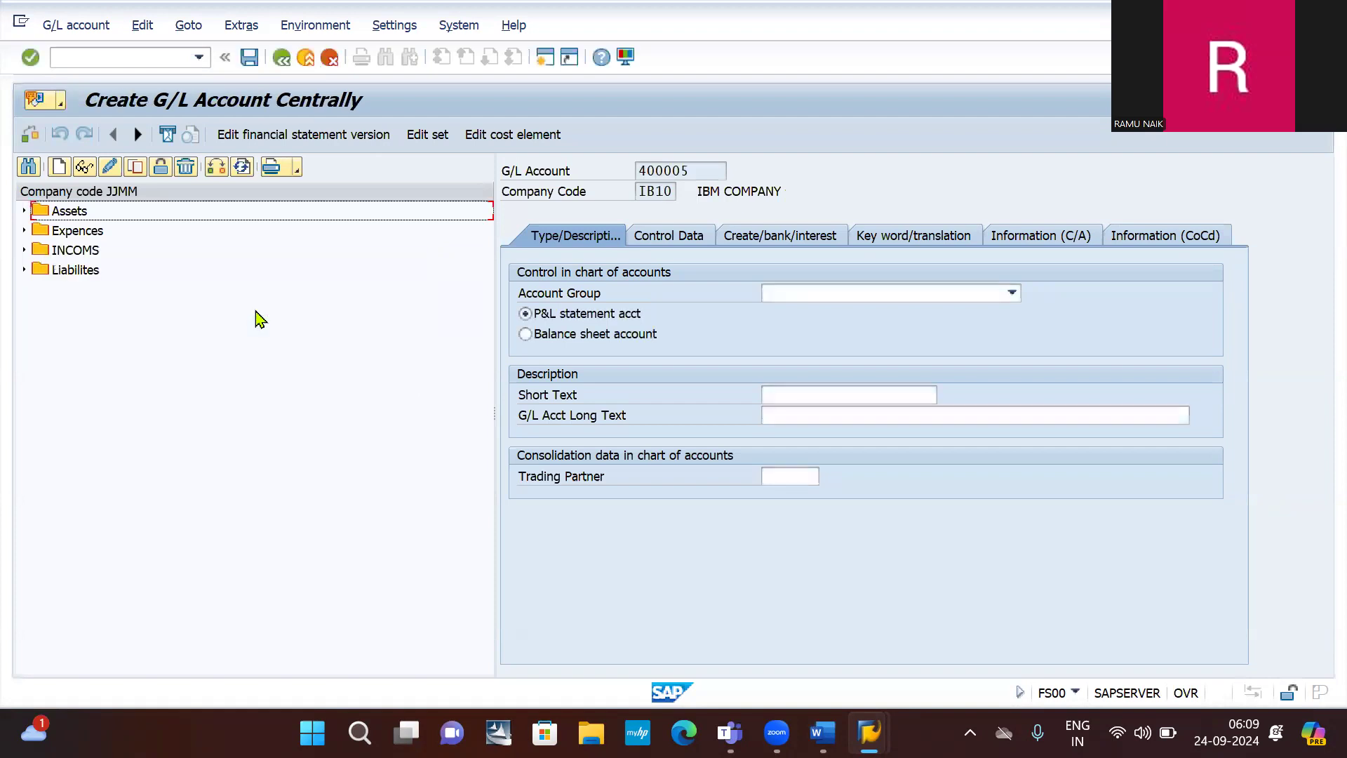
# - Assign the new G/L account to the Expences account group and classify it as a P&L statement account
pyautogui.click(798, 300)
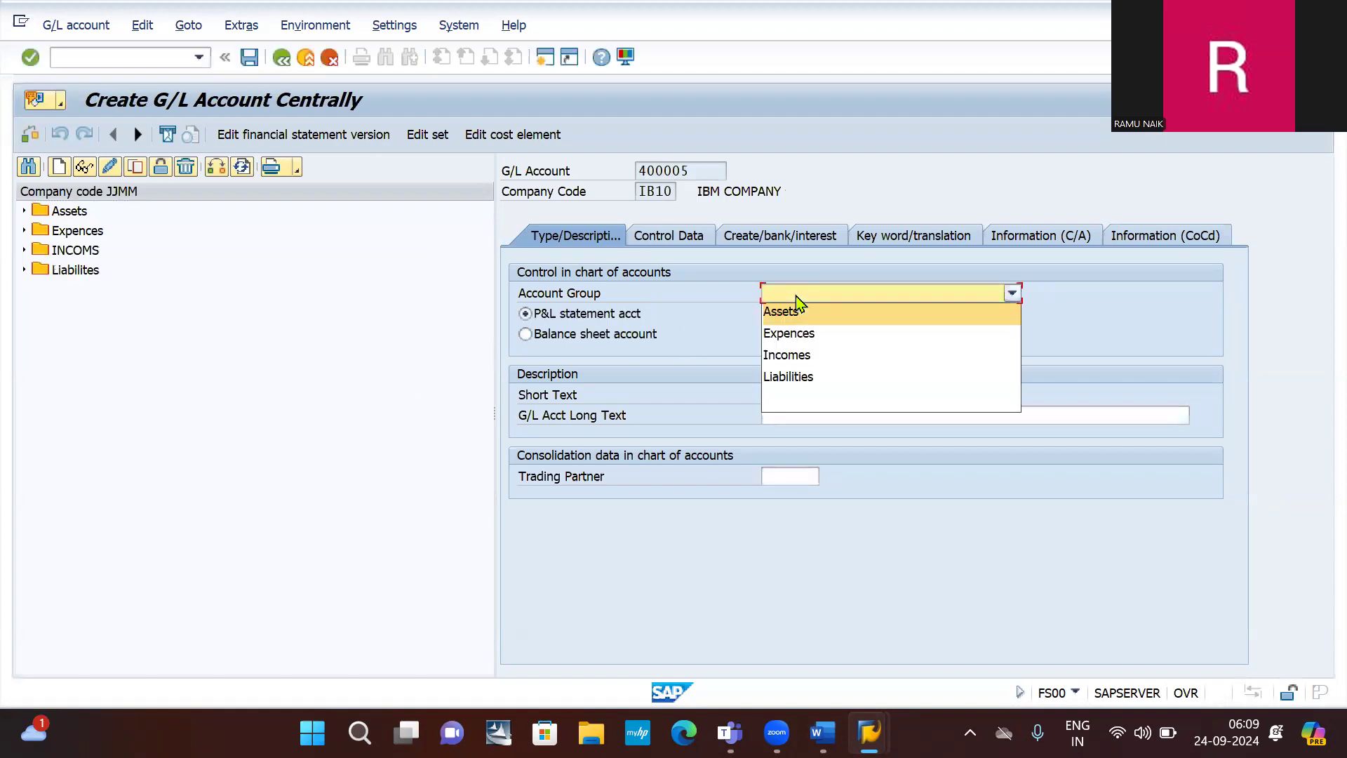
pyautogui.click(800, 340)
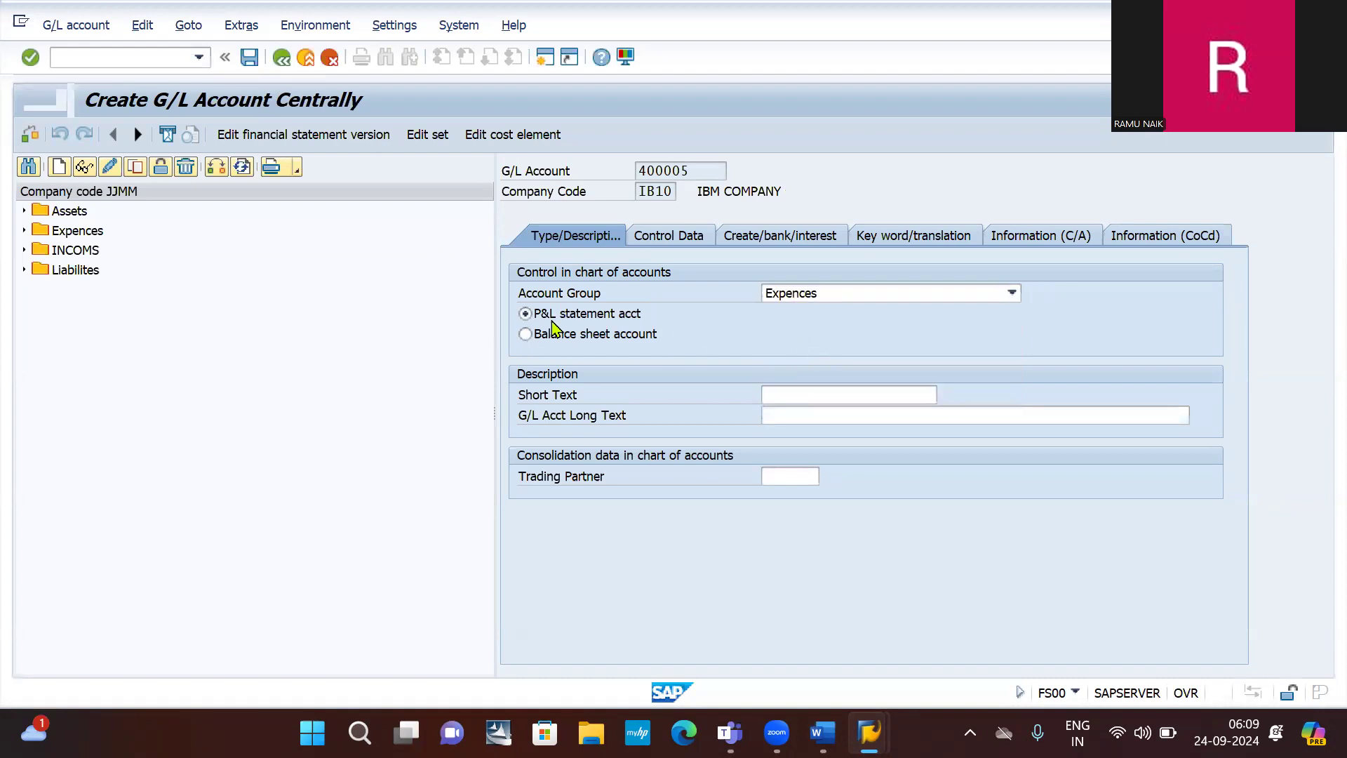
pyautogui.click(664, 343)
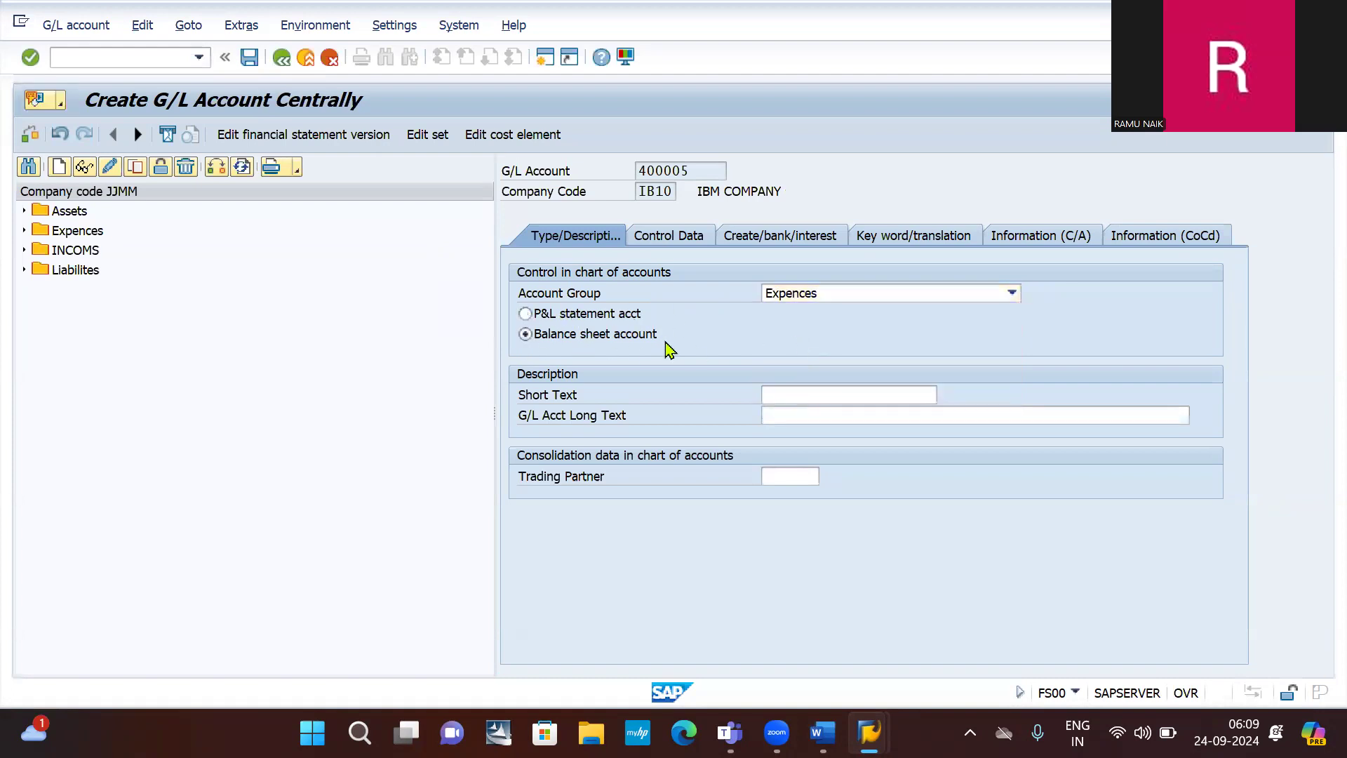
pyautogui.click(610, 315)
# - Enter "Bank charges GL AC" as both the short text and the G/L account long text
pyautogui.click(844, 397)
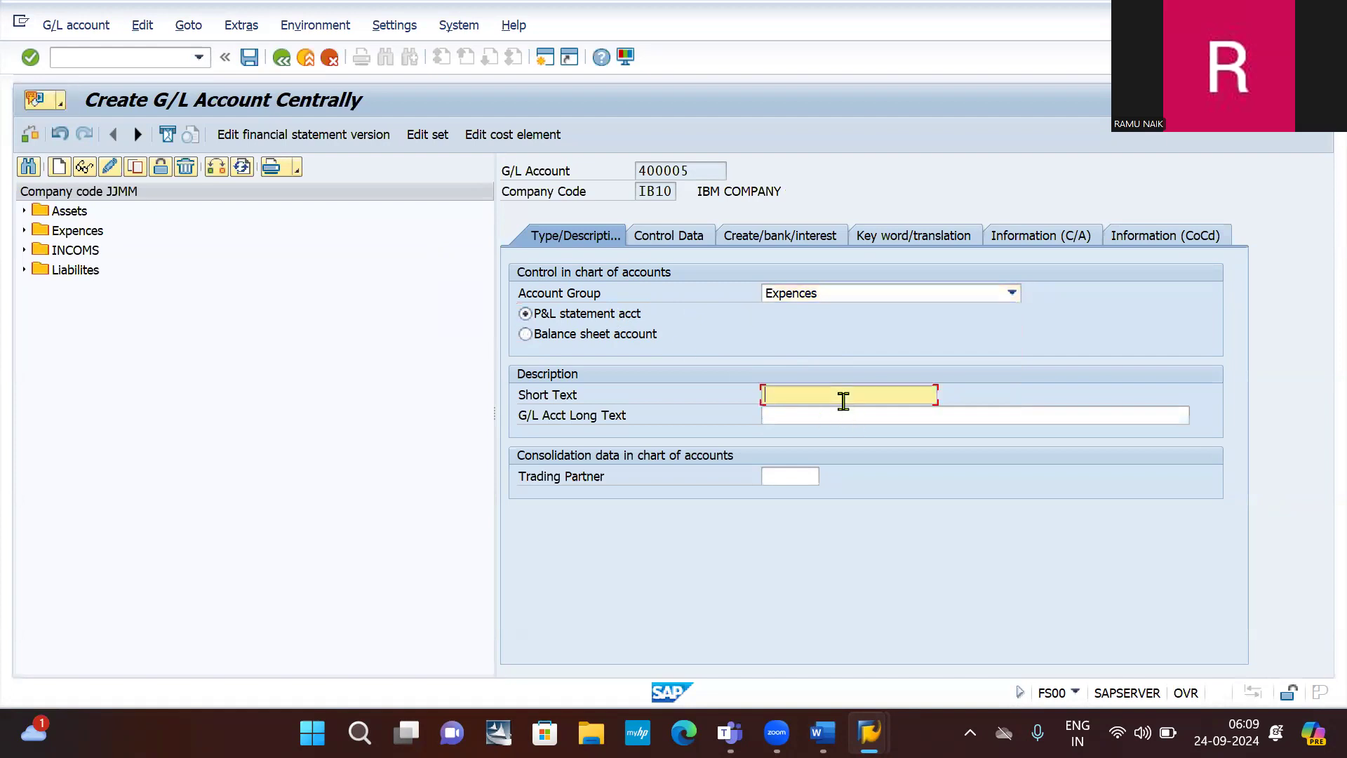
pyautogui.hotkey('ctrl', 'v')
pyautogui.write('B')
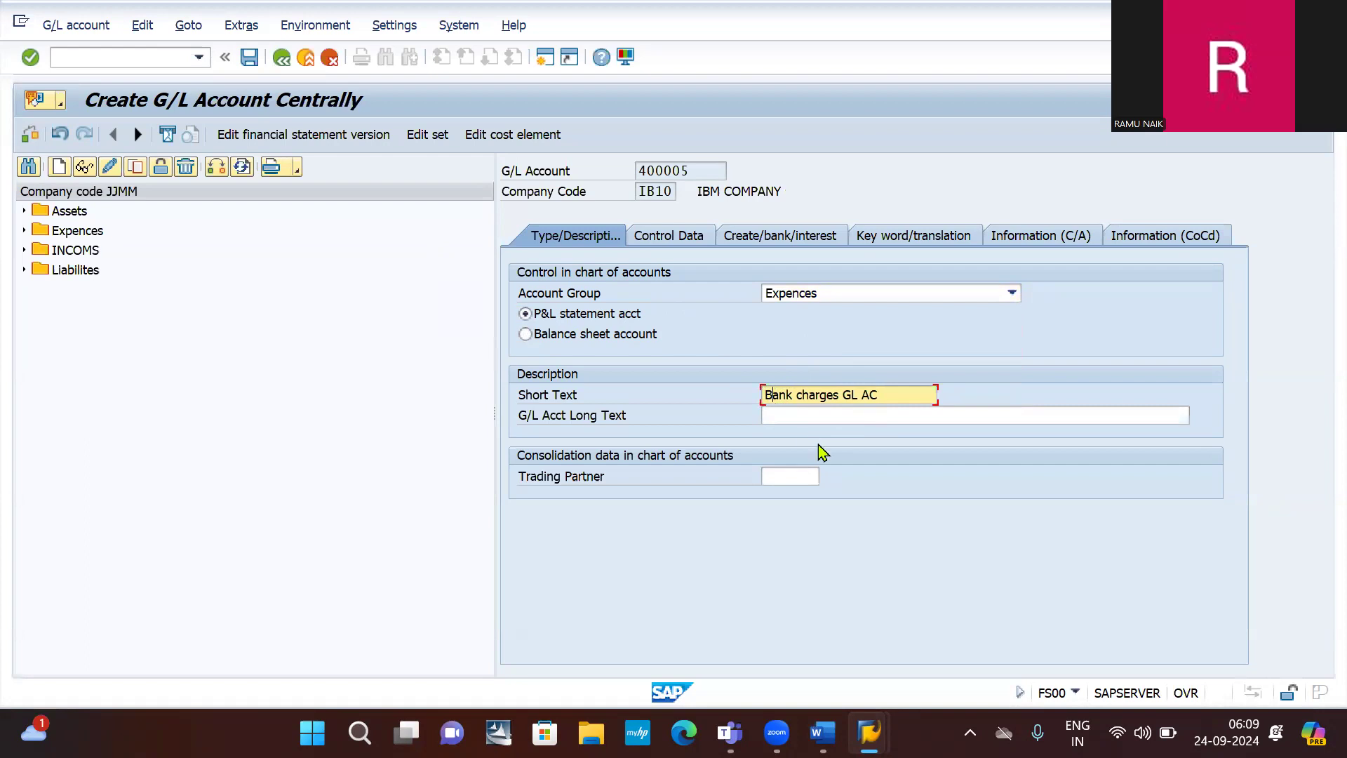
pyautogui.tripleClick(795, 394)
pyautogui.hotkey('ctrl', 'c')
pyautogui.click(795, 412)
pyautogui.hotkey('ctrl', 'v')
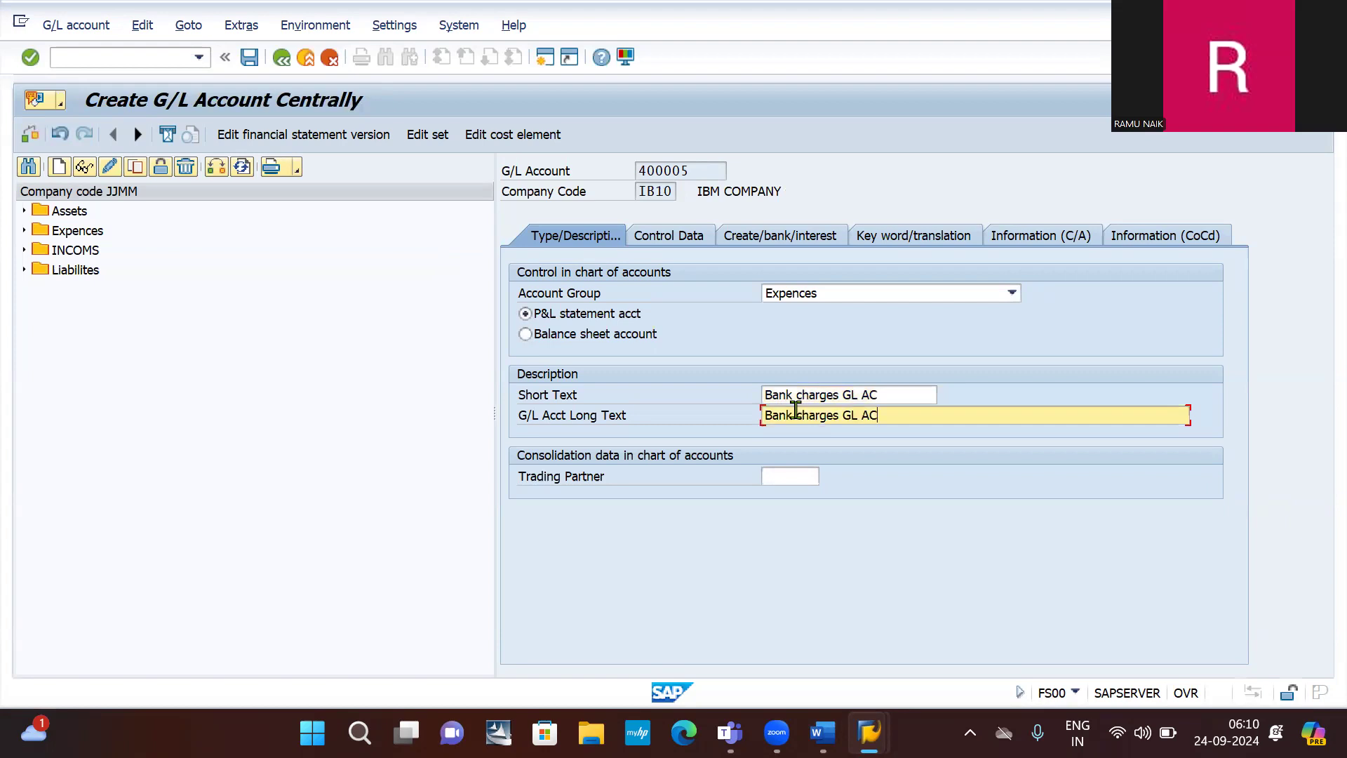
# - Open Snipping Tool and capture the account header with the Type/Description data of the new G/L account
pyautogui.click(678, 236)
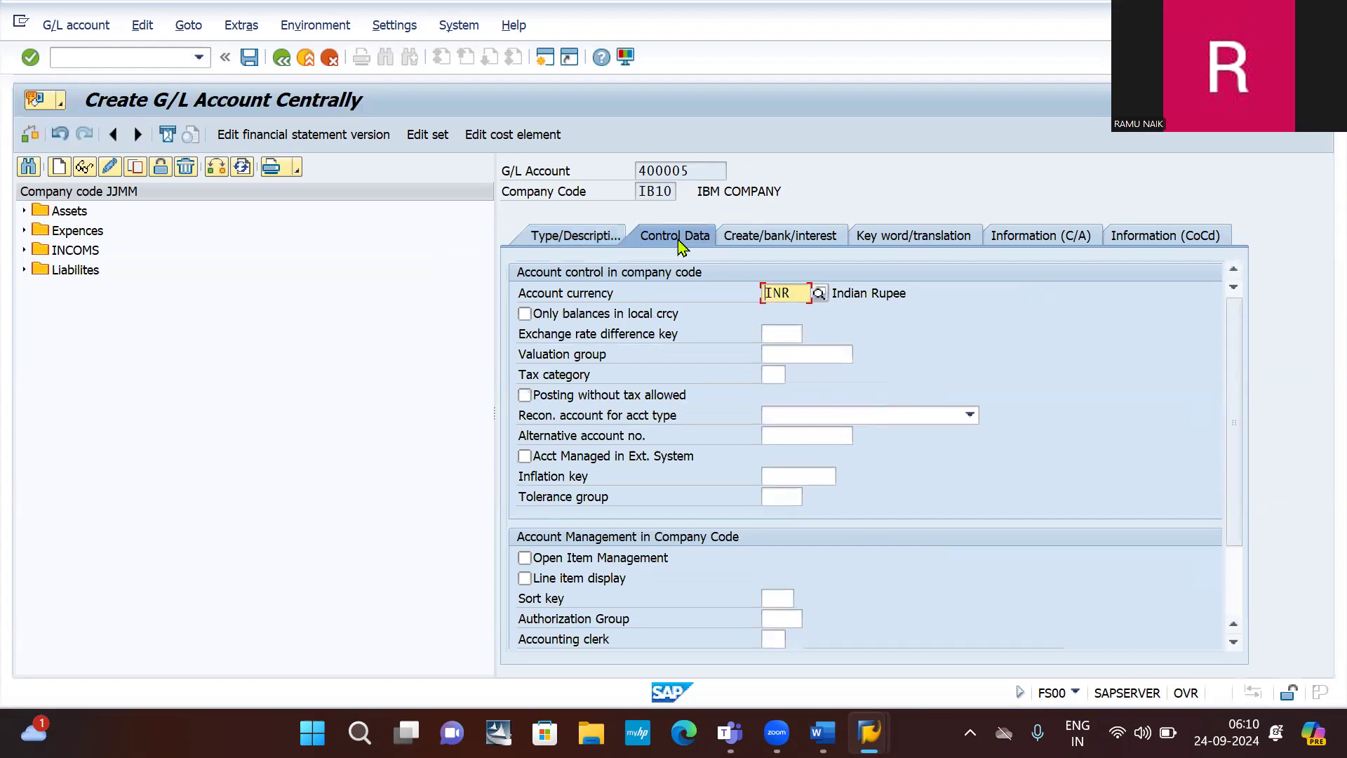
pyautogui.click(566, 237)
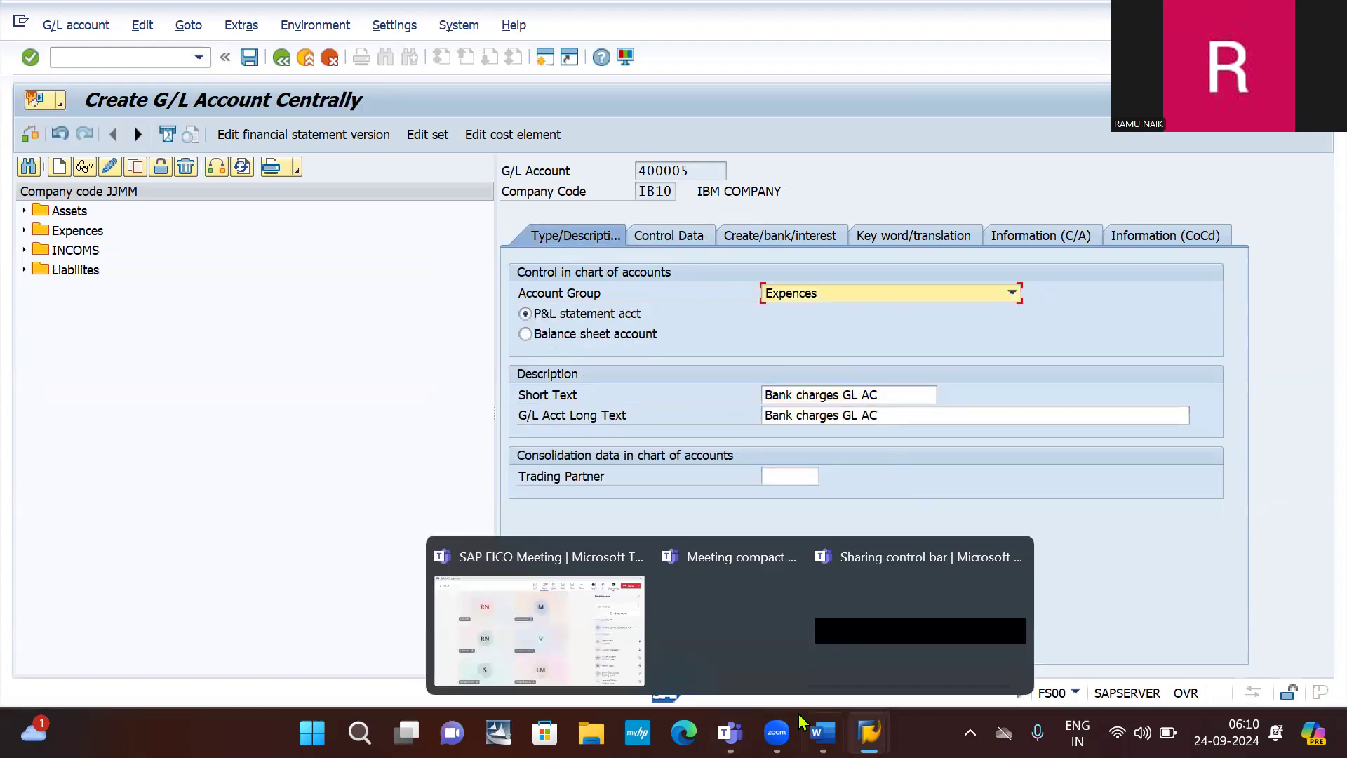
pyautogui.click(359, 732)
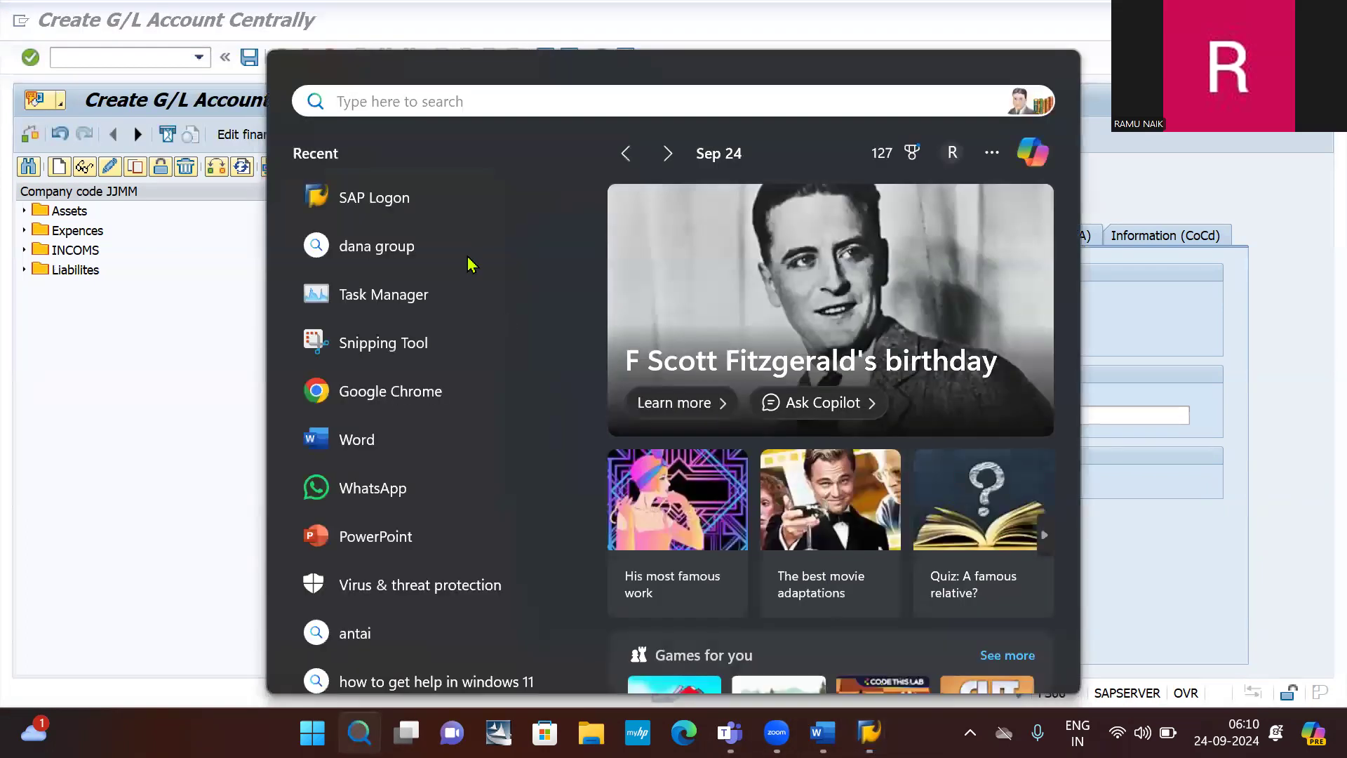
pyautogui.click(372, 344)
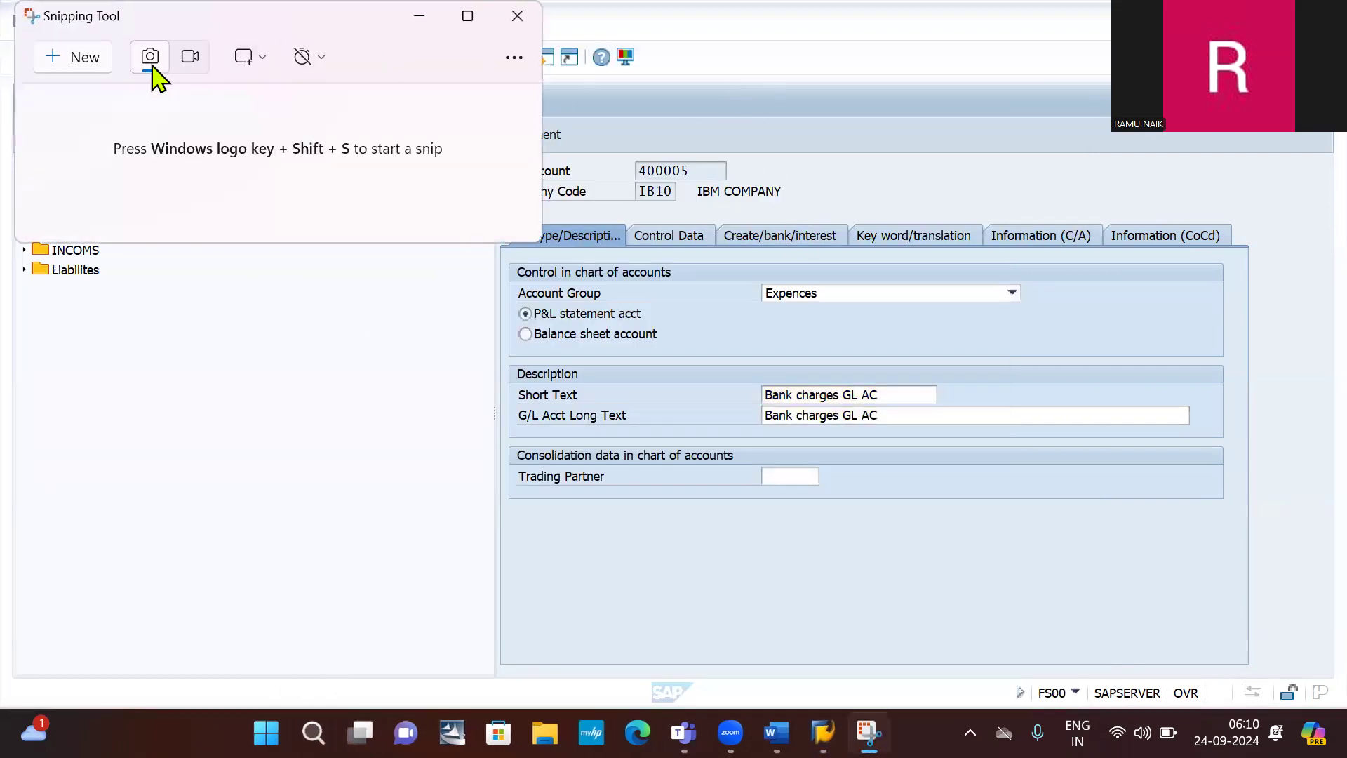
pyautogui.click(78, 61)
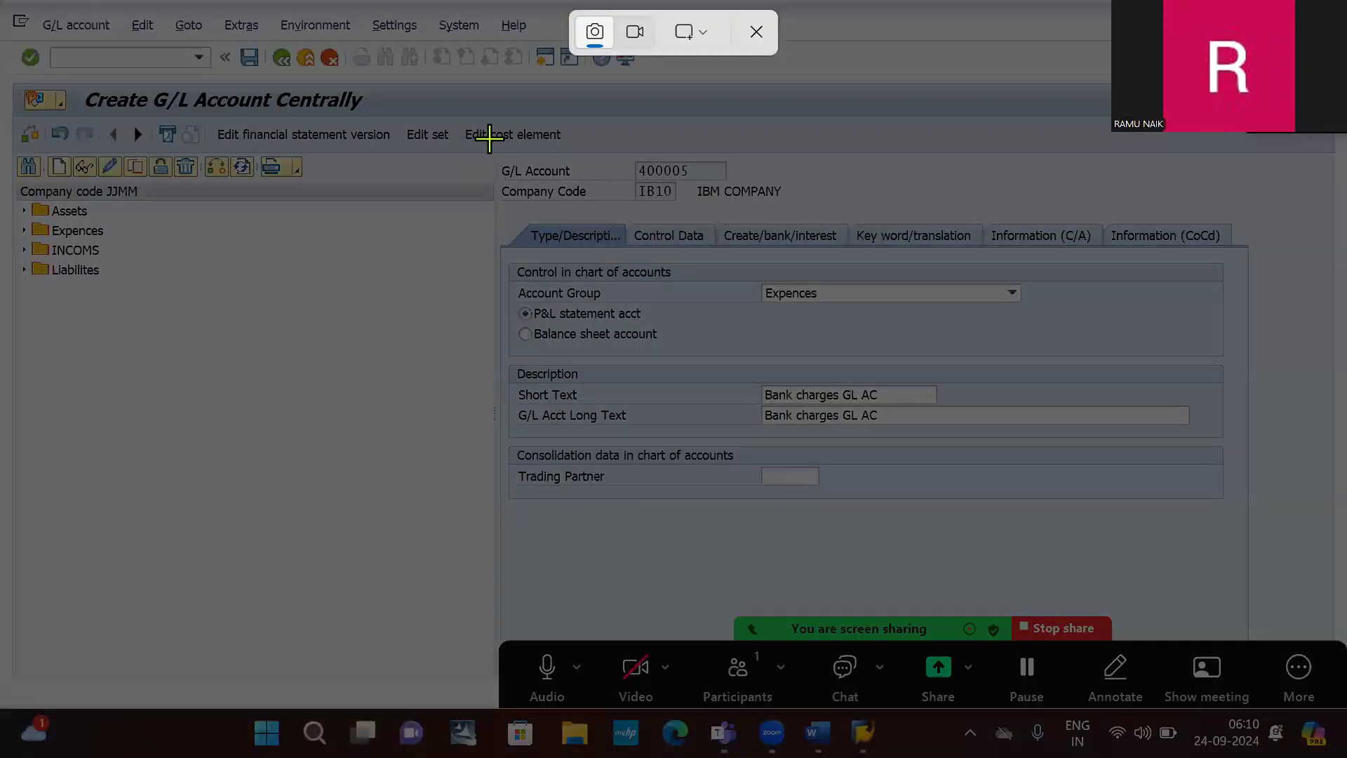
pyautogui.moveTo(488, 137); pyautogui.dragTo(978, 502)
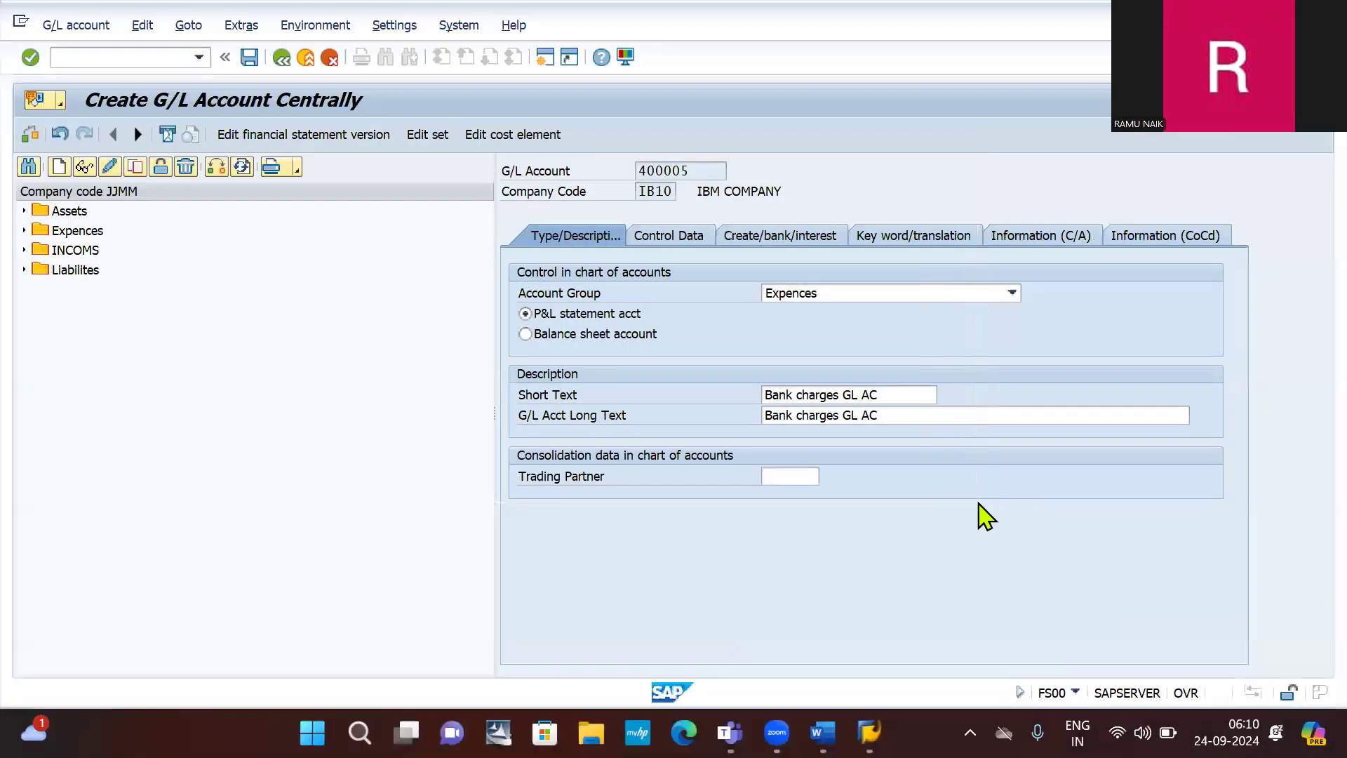
# - Switch to the Account payables document in Word and paste the Type/Description snip below the FS00 line
pyautogui.hotkey('alt', 'Tab')
pyautogui.hotkey('alt', 'Tab')
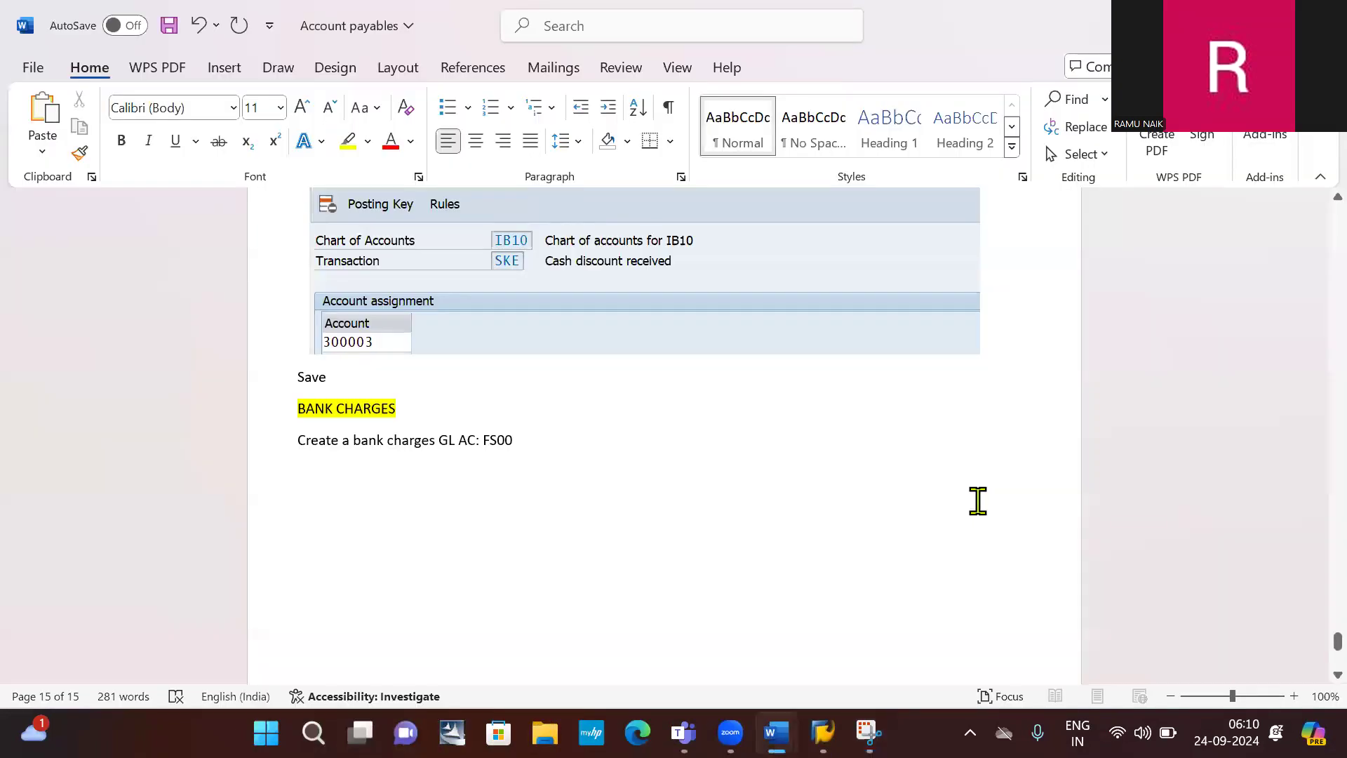
pyautogui.hotkey('ctrl', 'v')
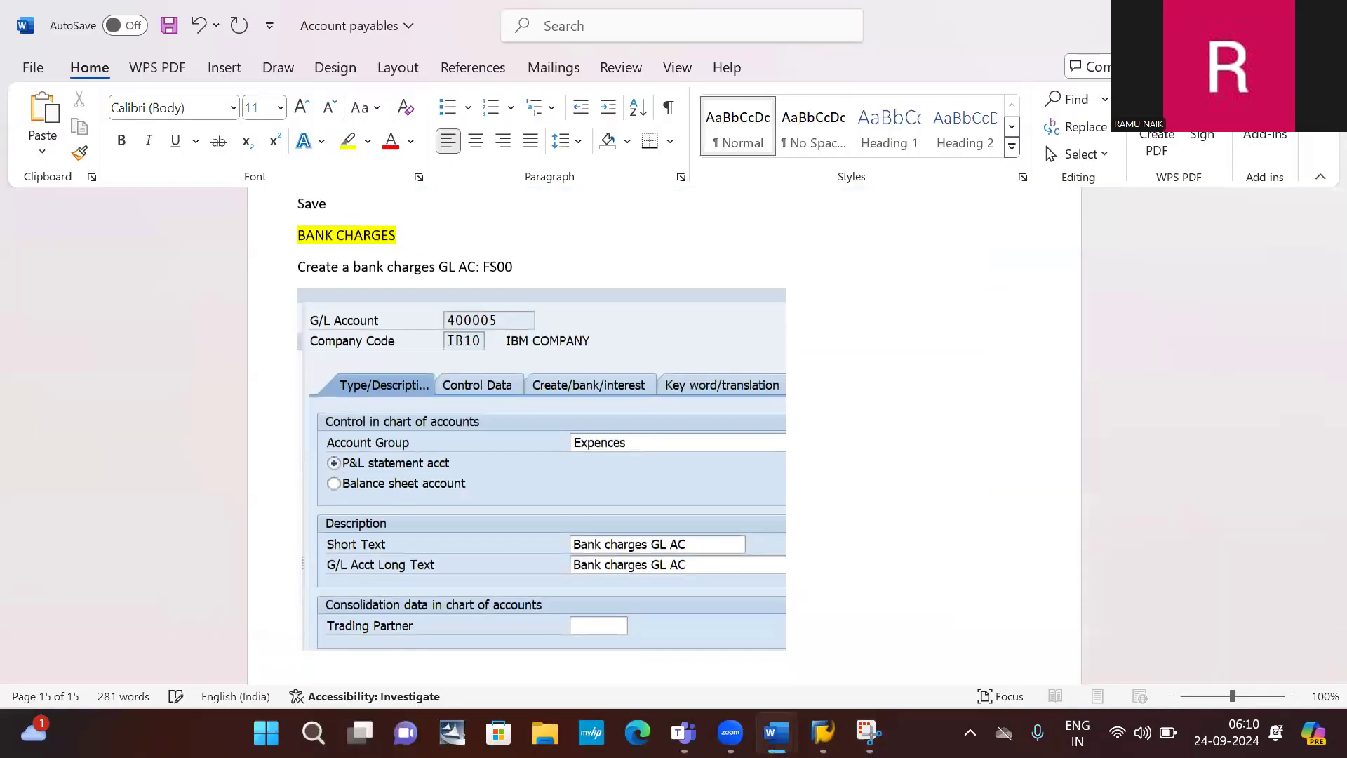
# - Back in SAP, enable Only balances in local crcy and Line item display in the control data, with sort key 001
pyautogui.hotkey('alt', 'Tab')
pyautogui.hotkey('alt', 'Tab')
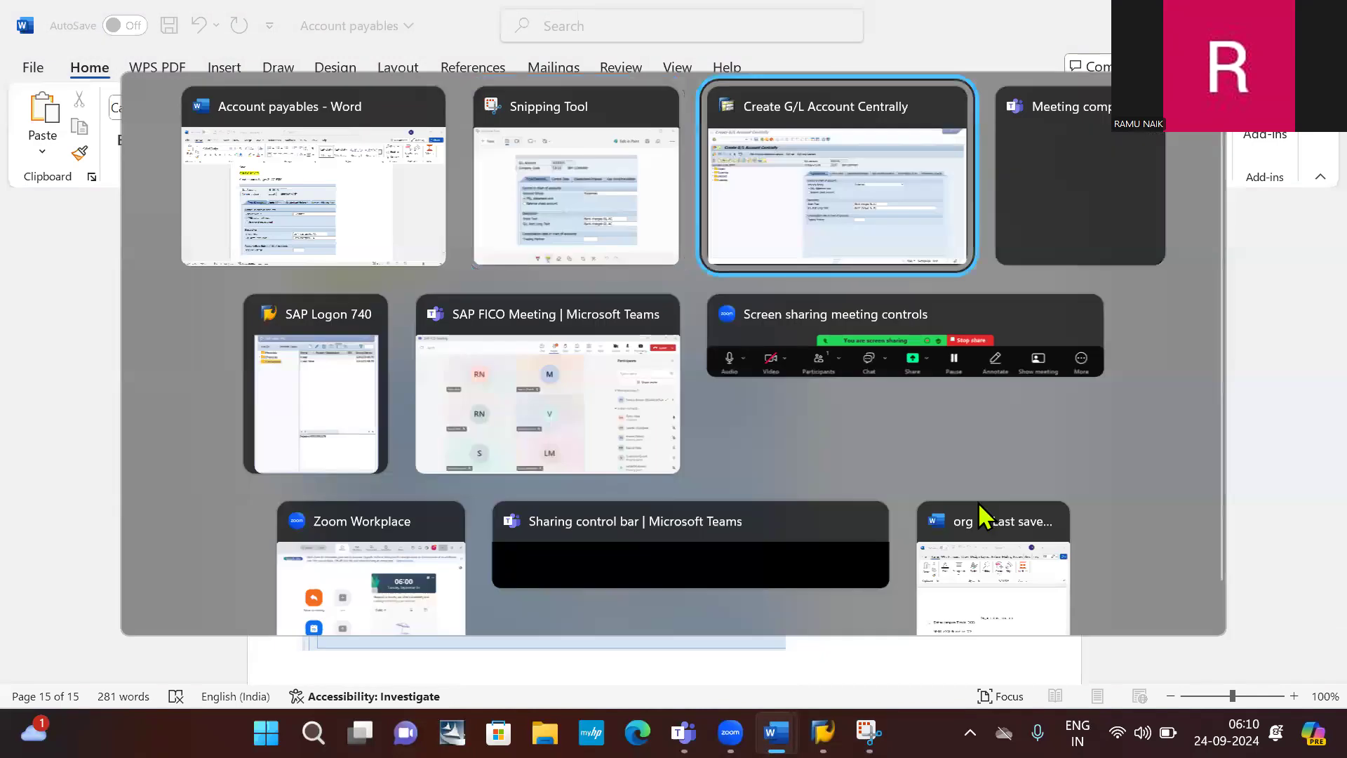
pyautogui.click(679, 246)
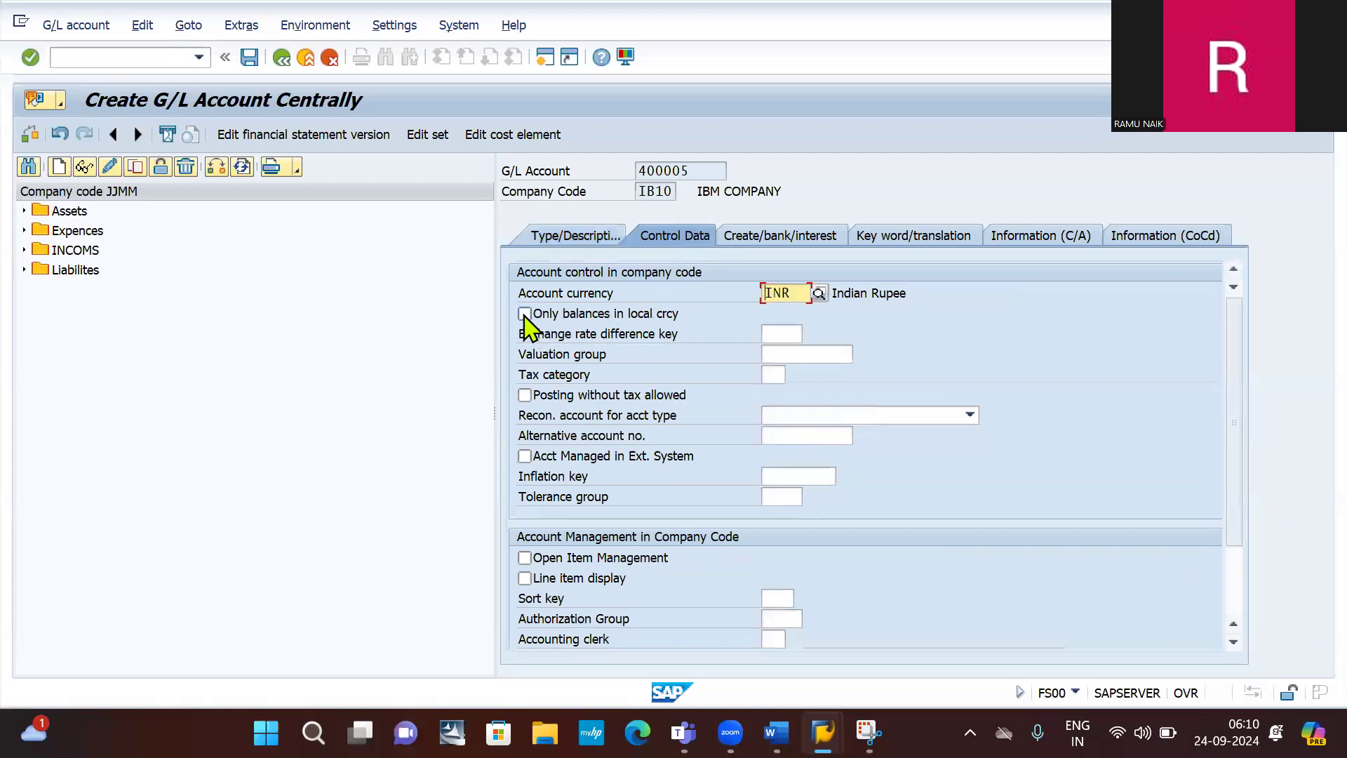
pyautogui.click(525, 314)
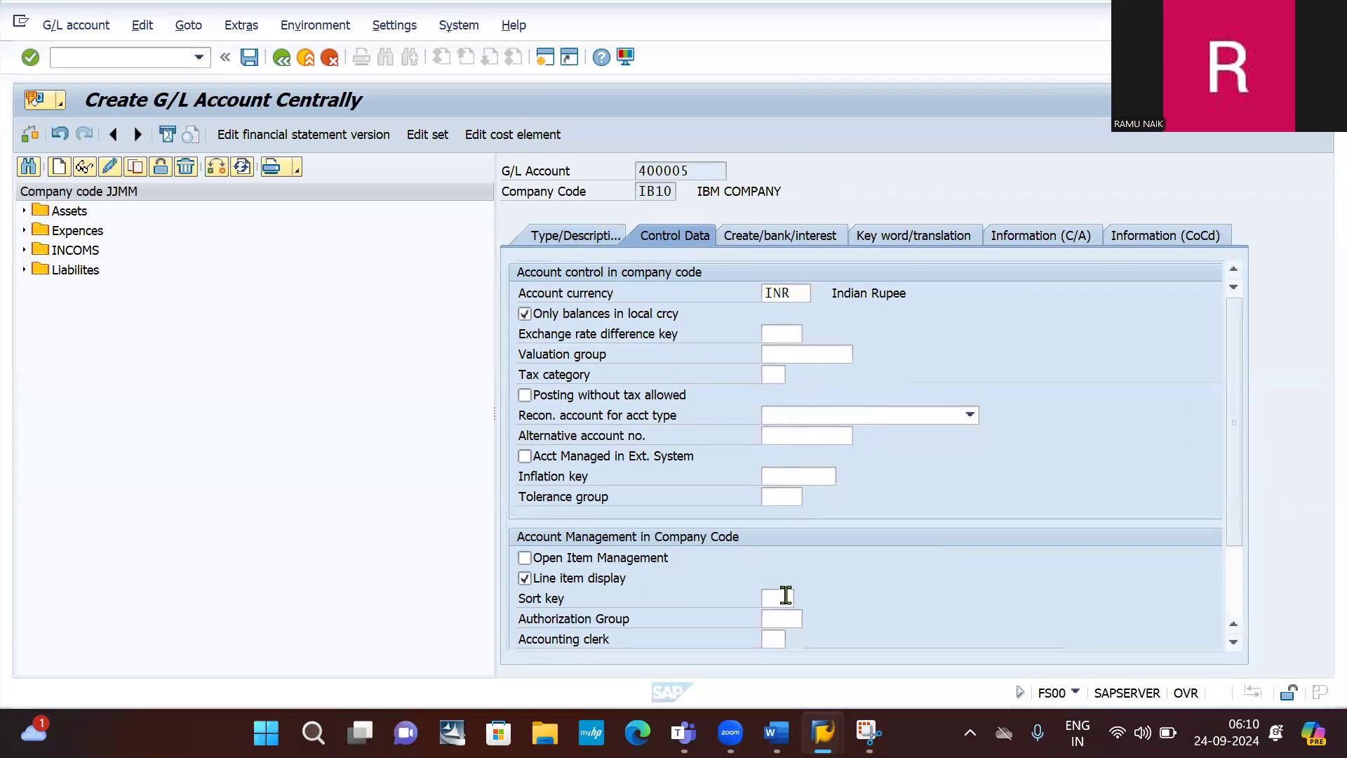
pyautogui.click(786, 595)
pyautogui.write('00')
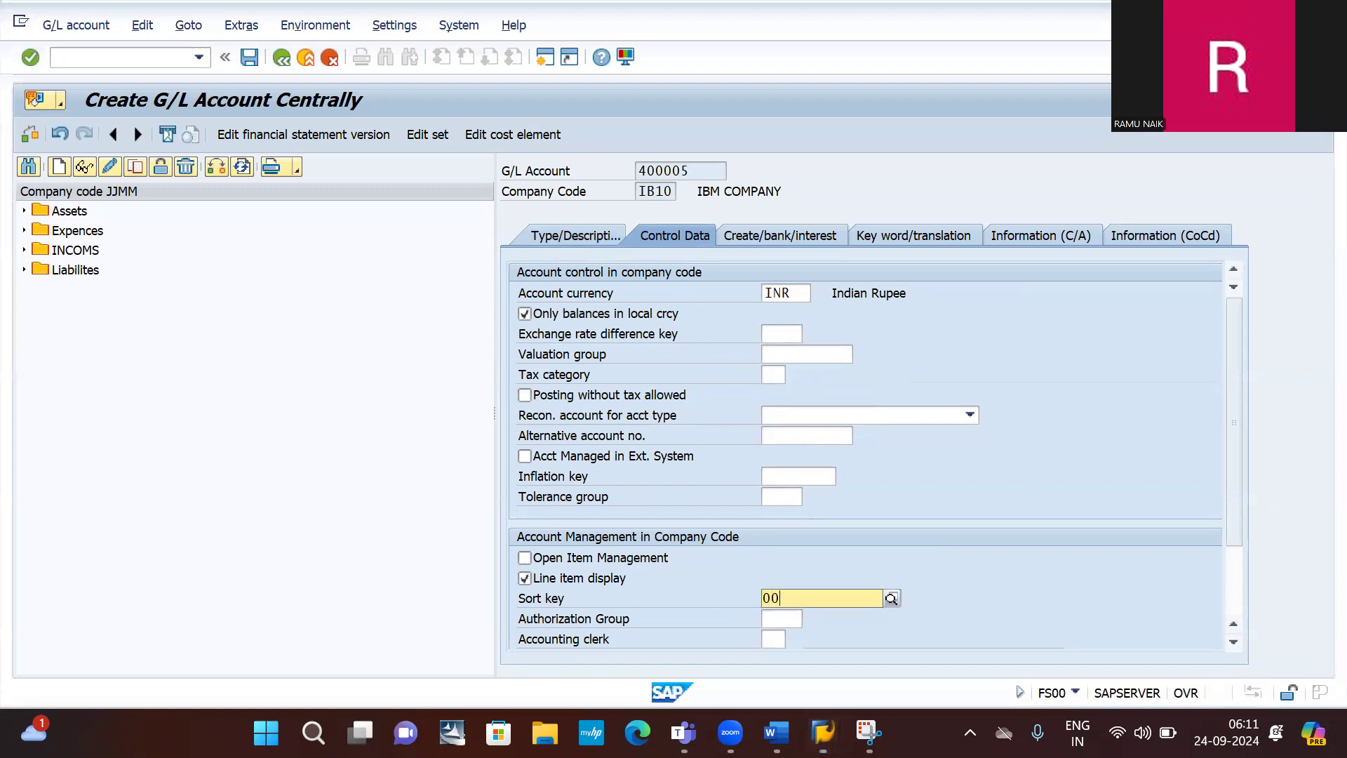
pyautogui.click(891, 598)
pyautogui.write('1')
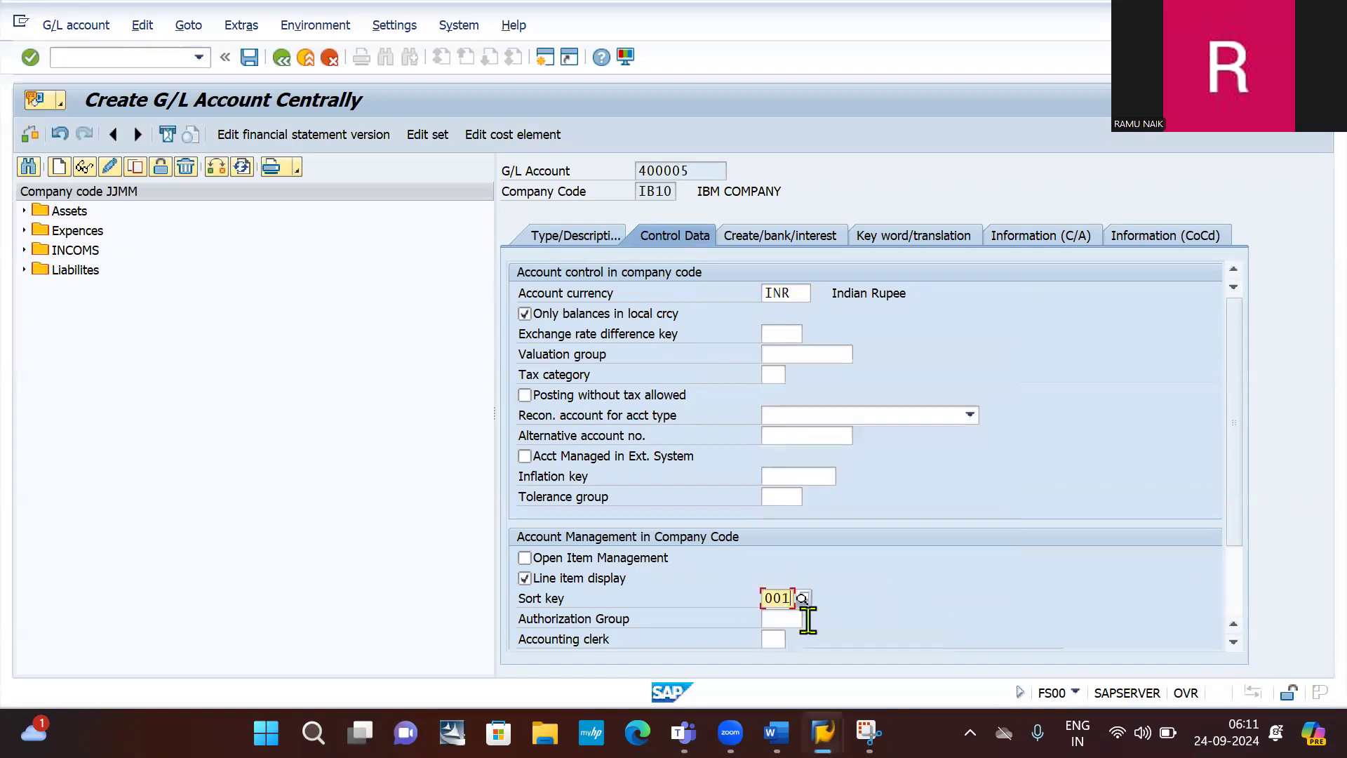
# - Capture a new Snipping Tool snip of the account header and its control data
pyautogui.click(869, 732)
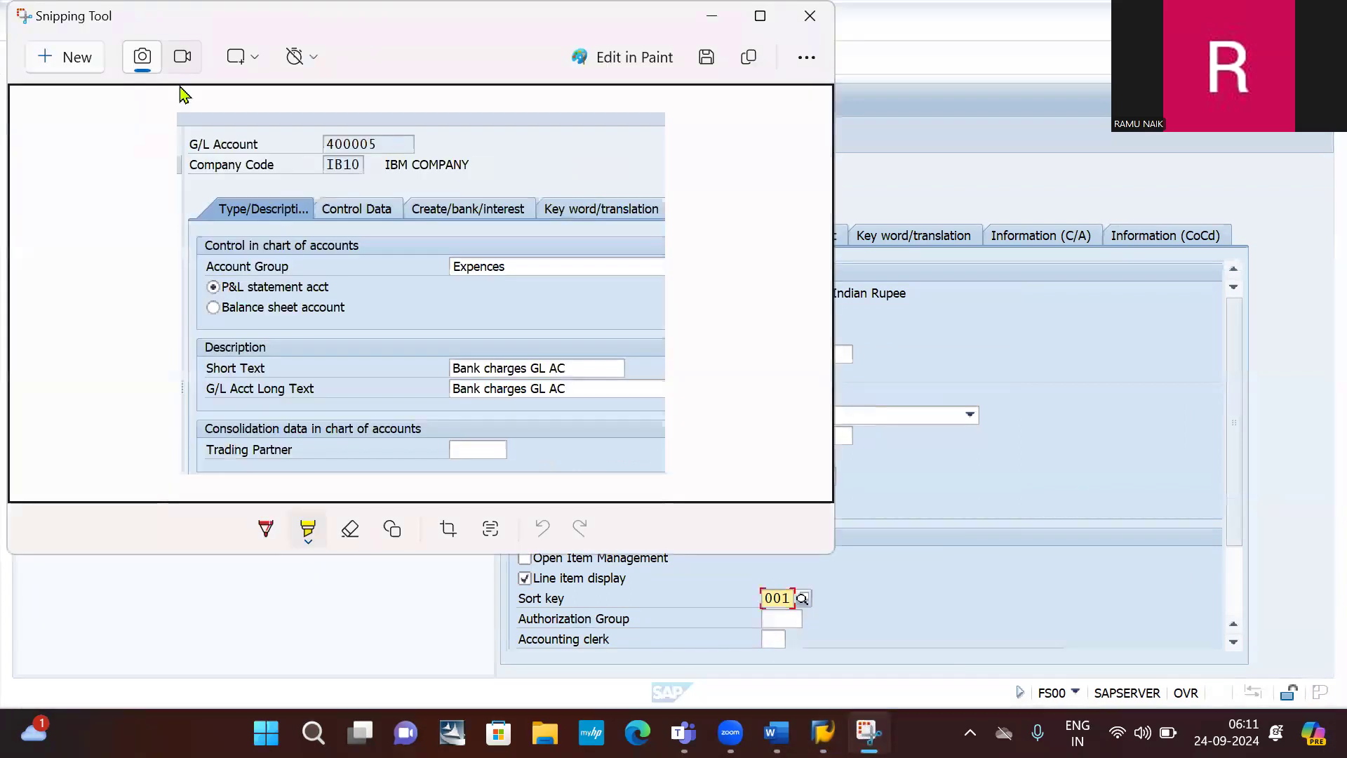
pyautogui.click(63, 56)
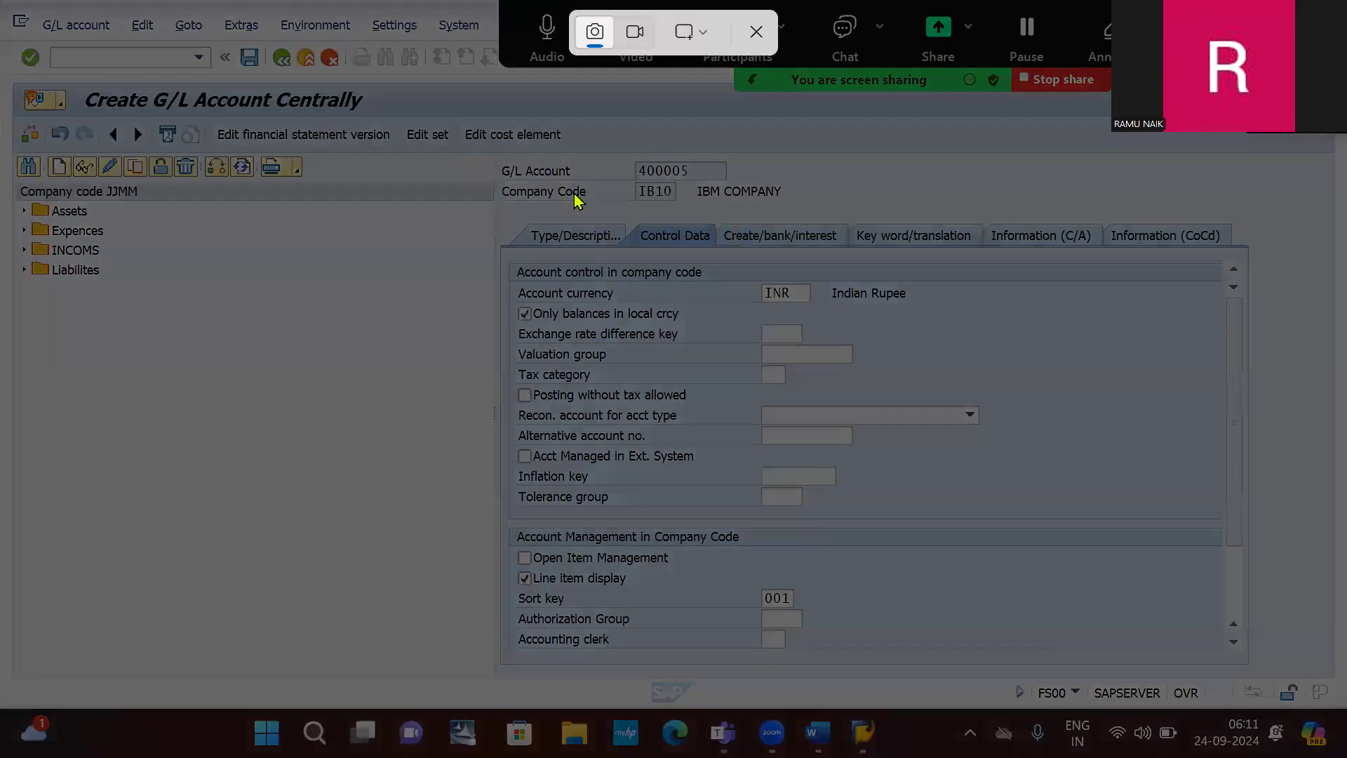
pyautogui.moveTo(484, 139); pyautogui.dragTo(978, 672)
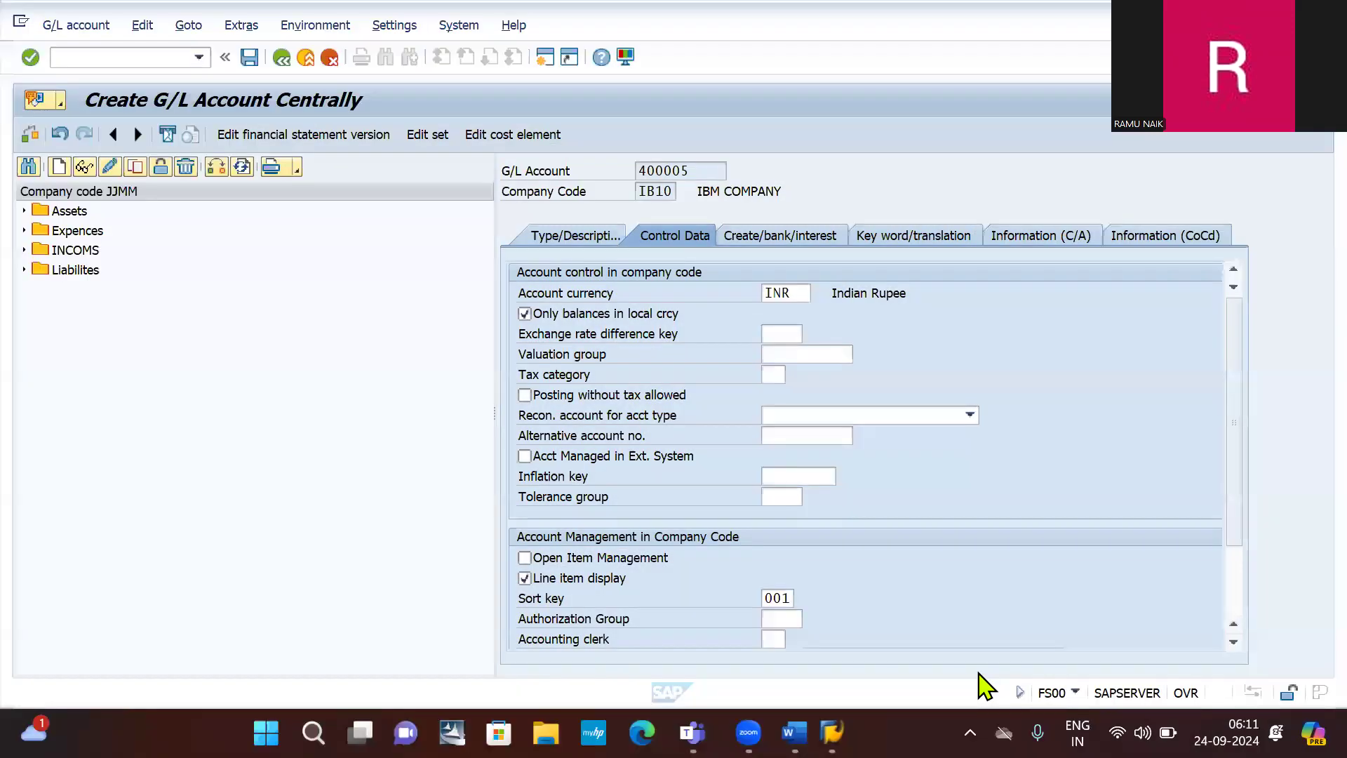
# - Switch to the Account payables document and paste the control data snip below the Type/Description image, followed by a new line
pyautogui.hotkey('alt', 'Tab')
pyautogui.hotkey('alt', 'Tab')
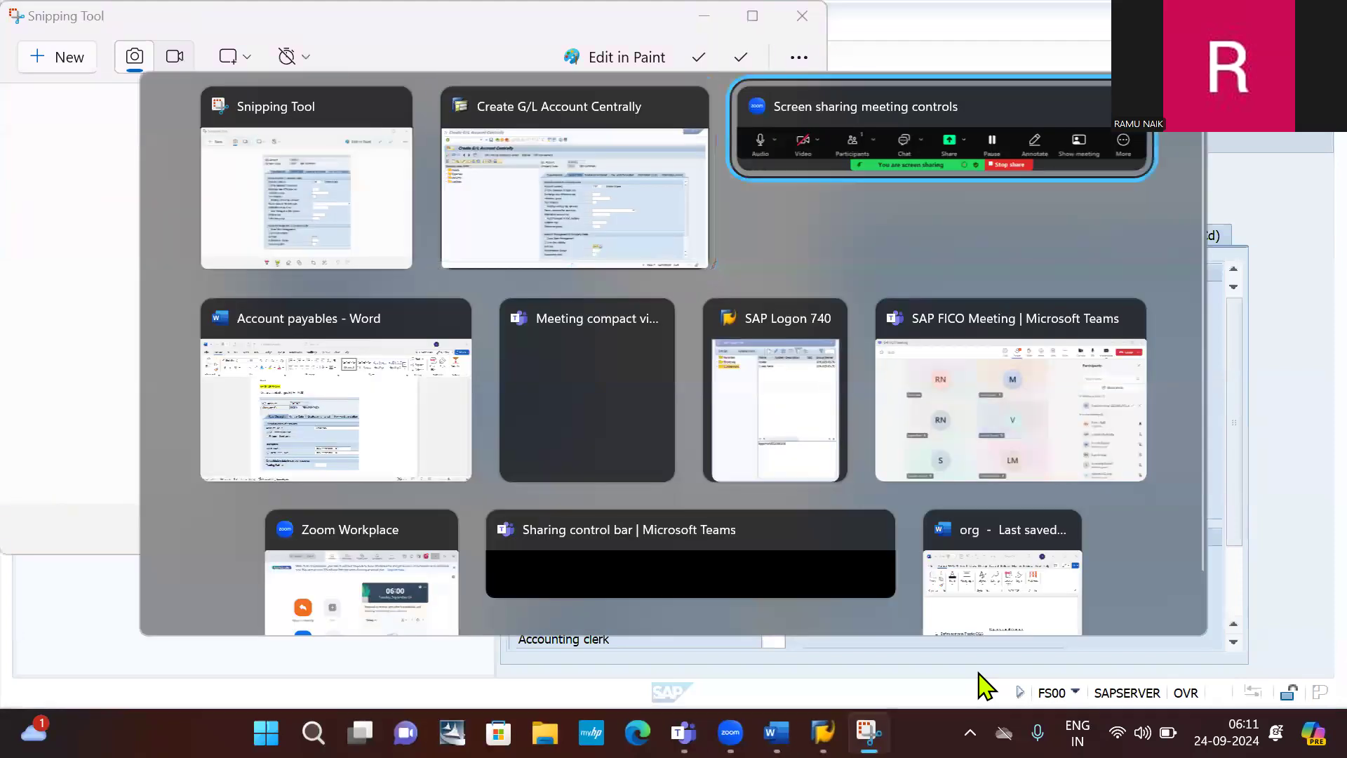
pyautogui.hotkey('alt', 'Tab')
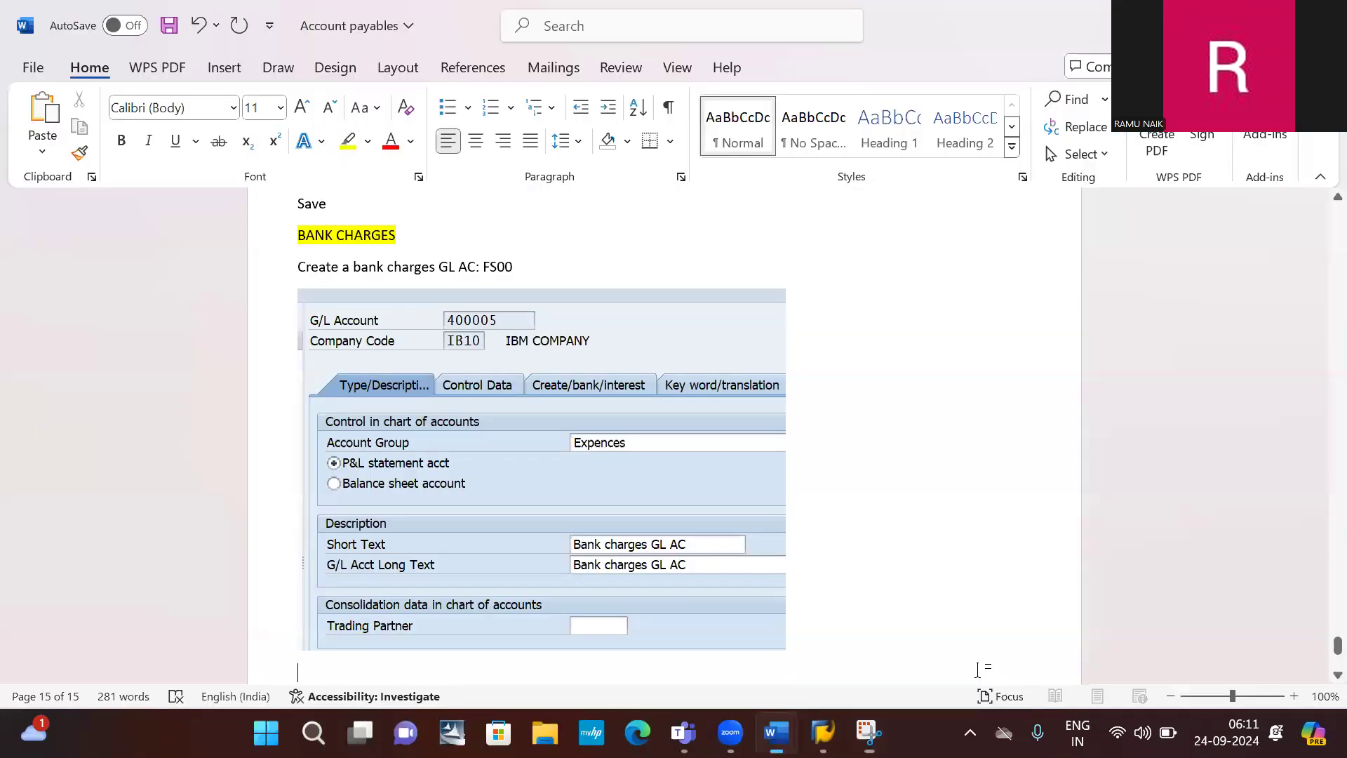
pyautogui.hotkey('ctrl', 'v')
pyautogui.press('Return')
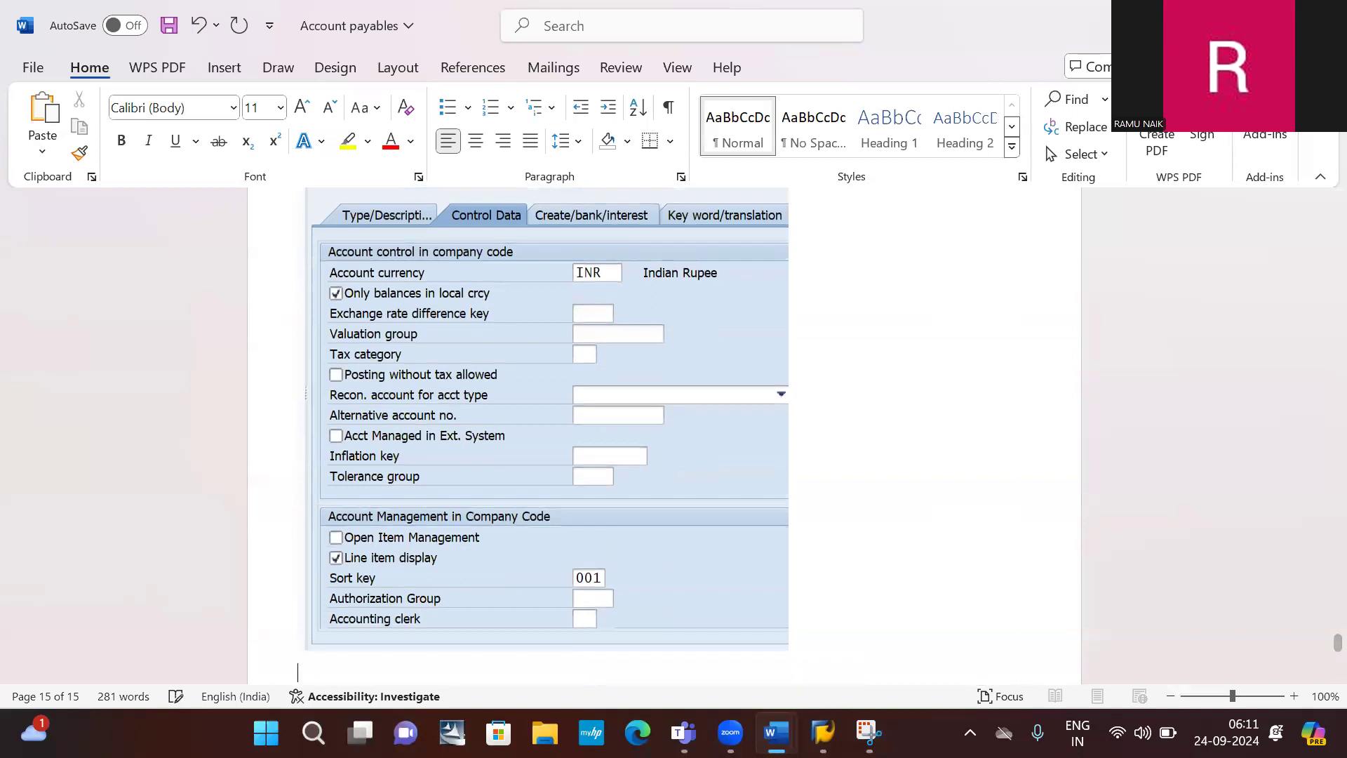
# - Return to SAP and set the field status group to G001 in the Create/bank/interest data
pyautogui.hotkey('alt', 'Tab')
pyautogui.hotkey('alt', 'Tab')
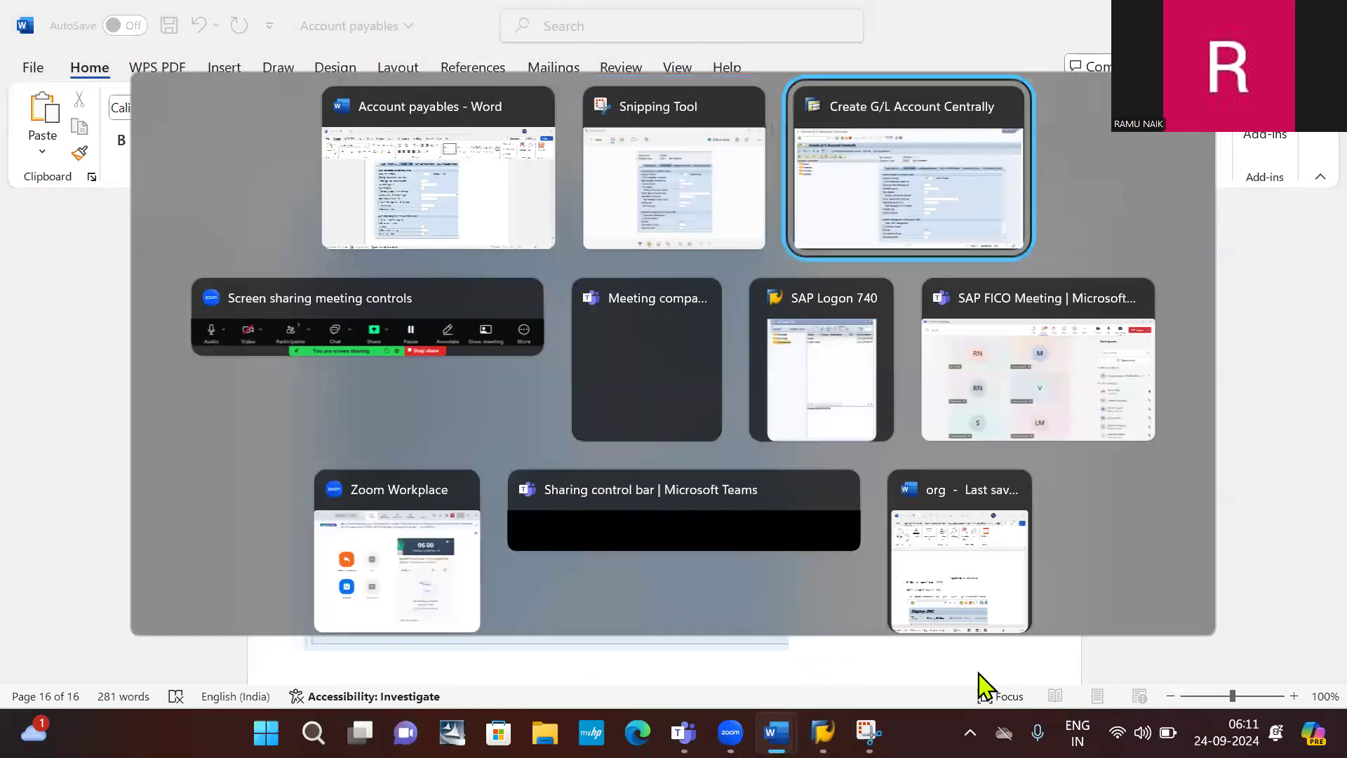
pyautogui.click(784, 597)
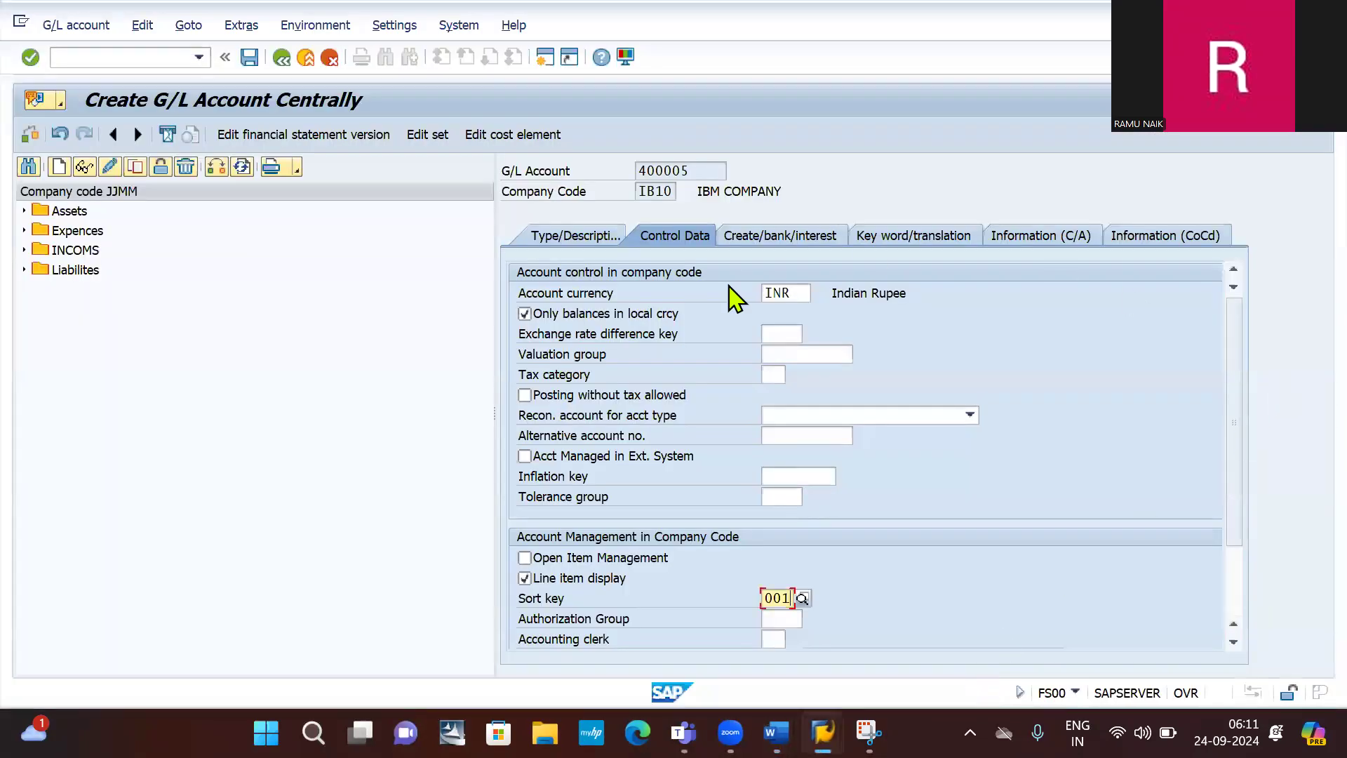
pyautogui.click(784, 240)
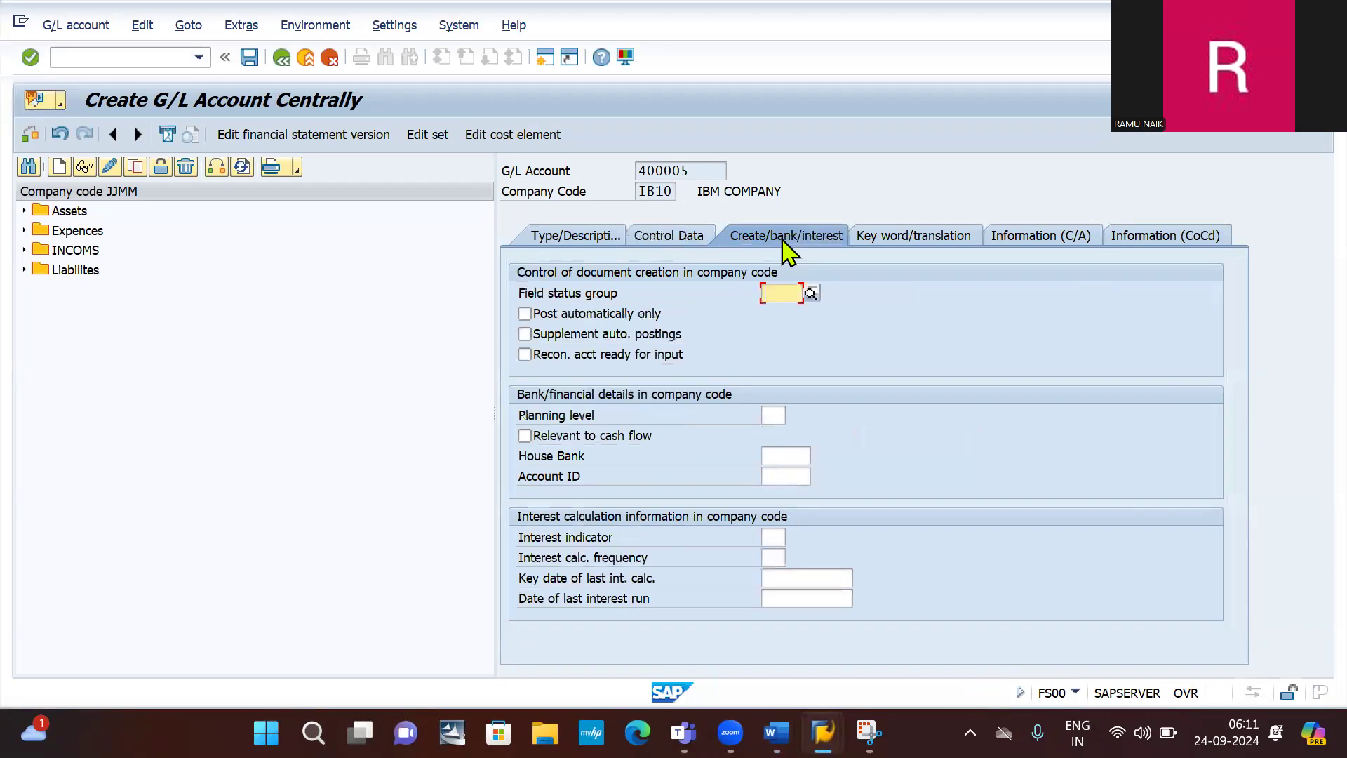
pyautogui.press('BackSpace')
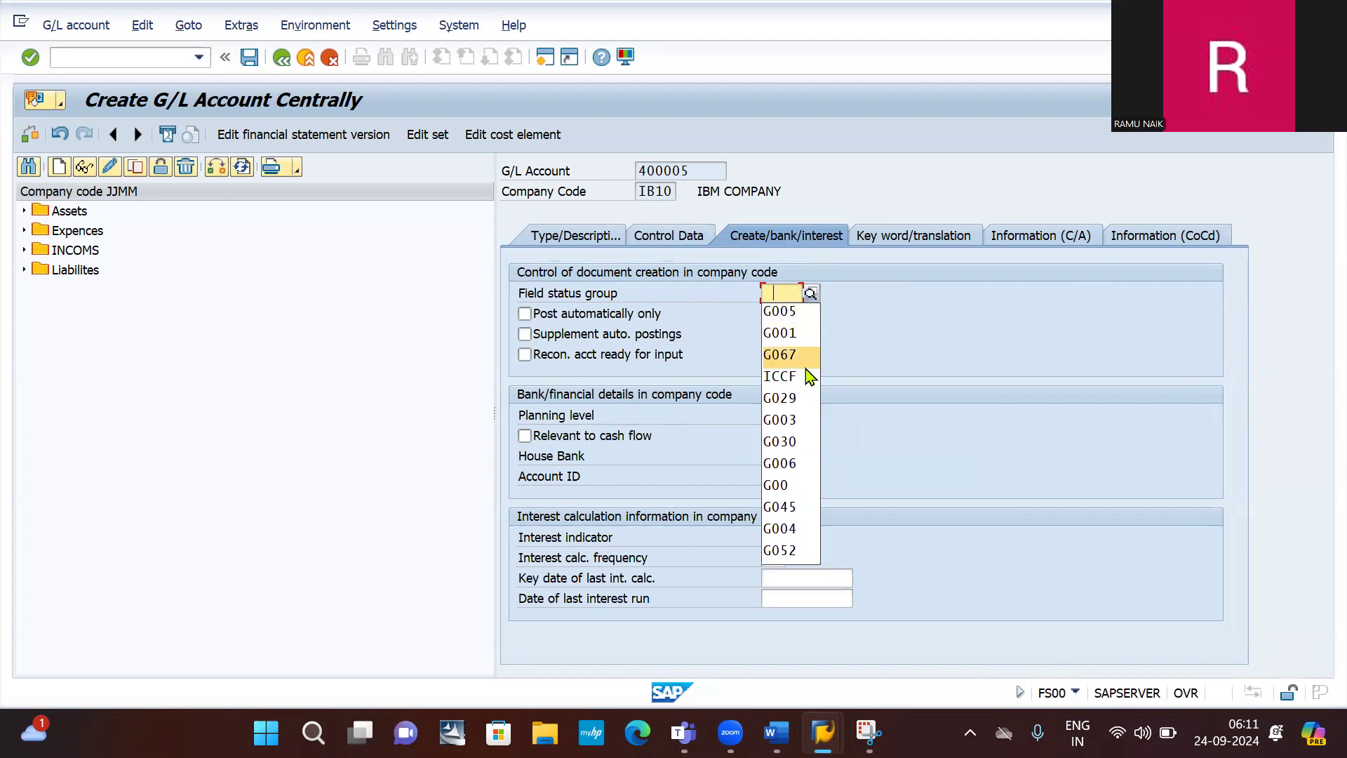
pyautogui.click(792, 332)
pyautogui.press('Return')
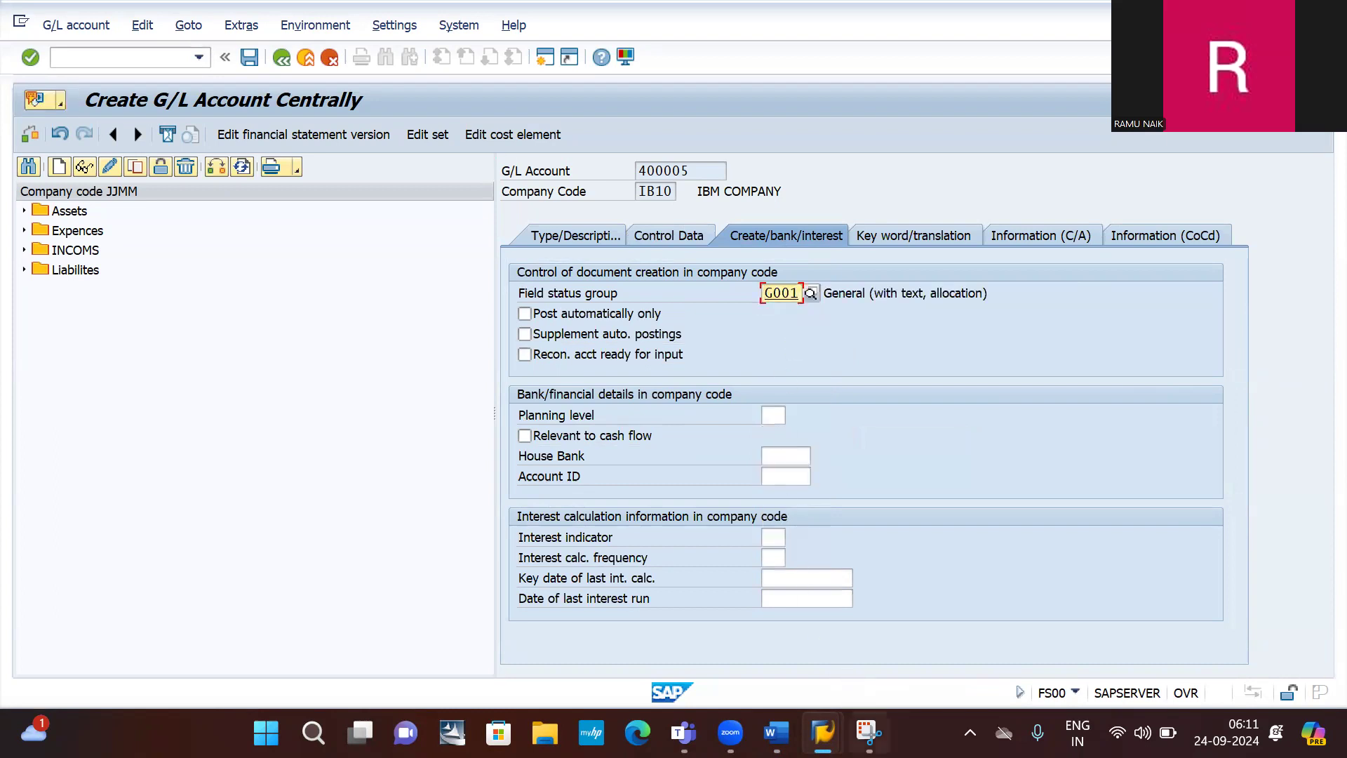
# - Capture a Snipping Tool snip of the Create/bank/interest data together with the account header
pyautogui.click(869, 732)
pyautogui.click(61, 56)
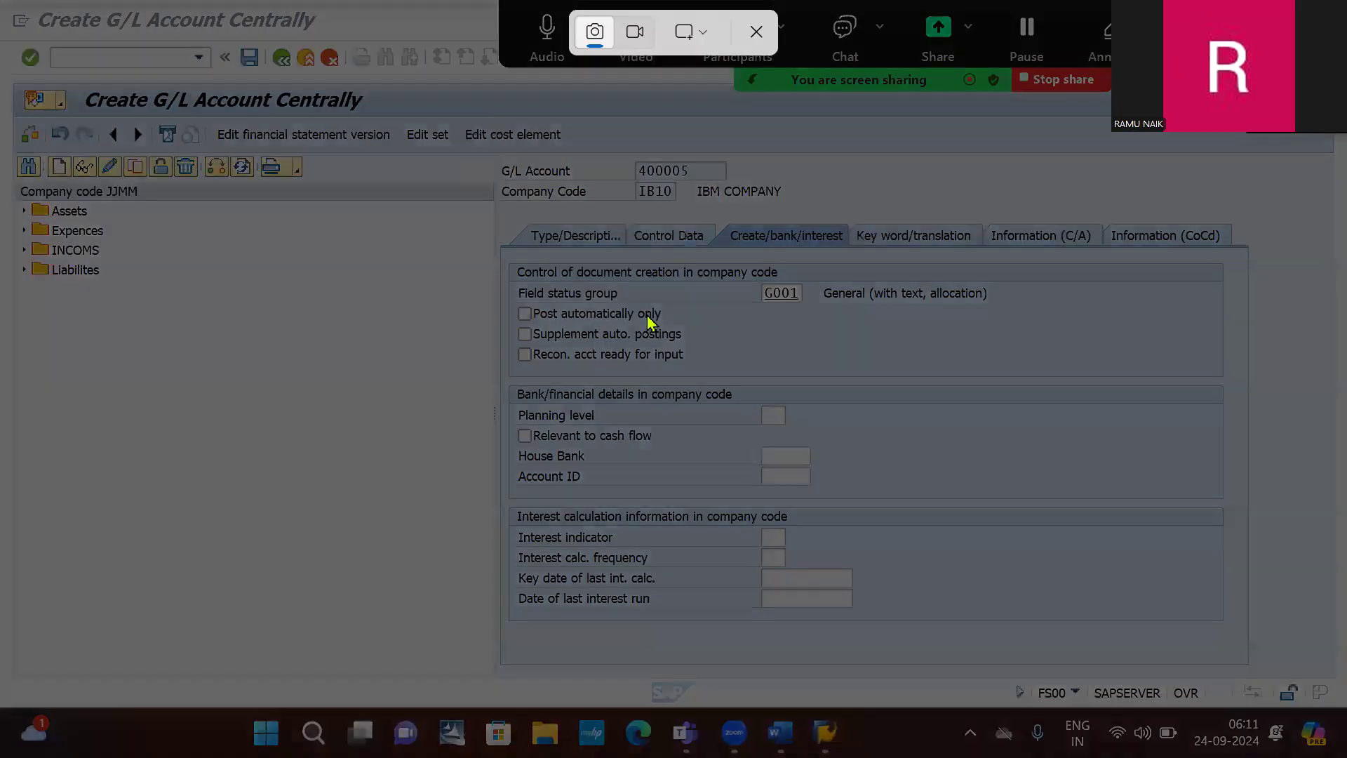
pyautogui.moveTo(481, 134); pyautogui.dragTo(1012, 654)
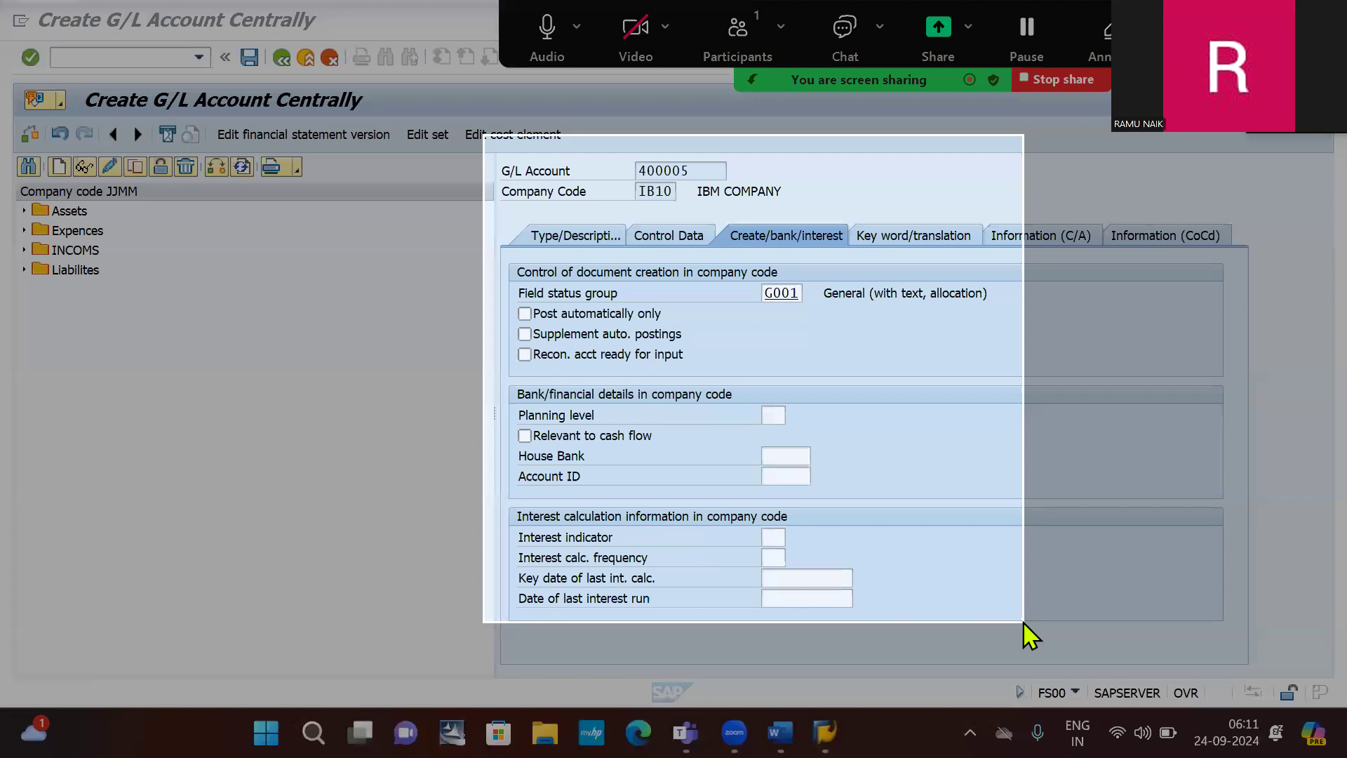
# - Switch to the Account payables document, paste the Create/bank/interest snip below the control data image and add the line "SAVE"
pyautogui.hotkey('alt', 'Tab')
pyautogui.hotkey('alt', 'Tab')
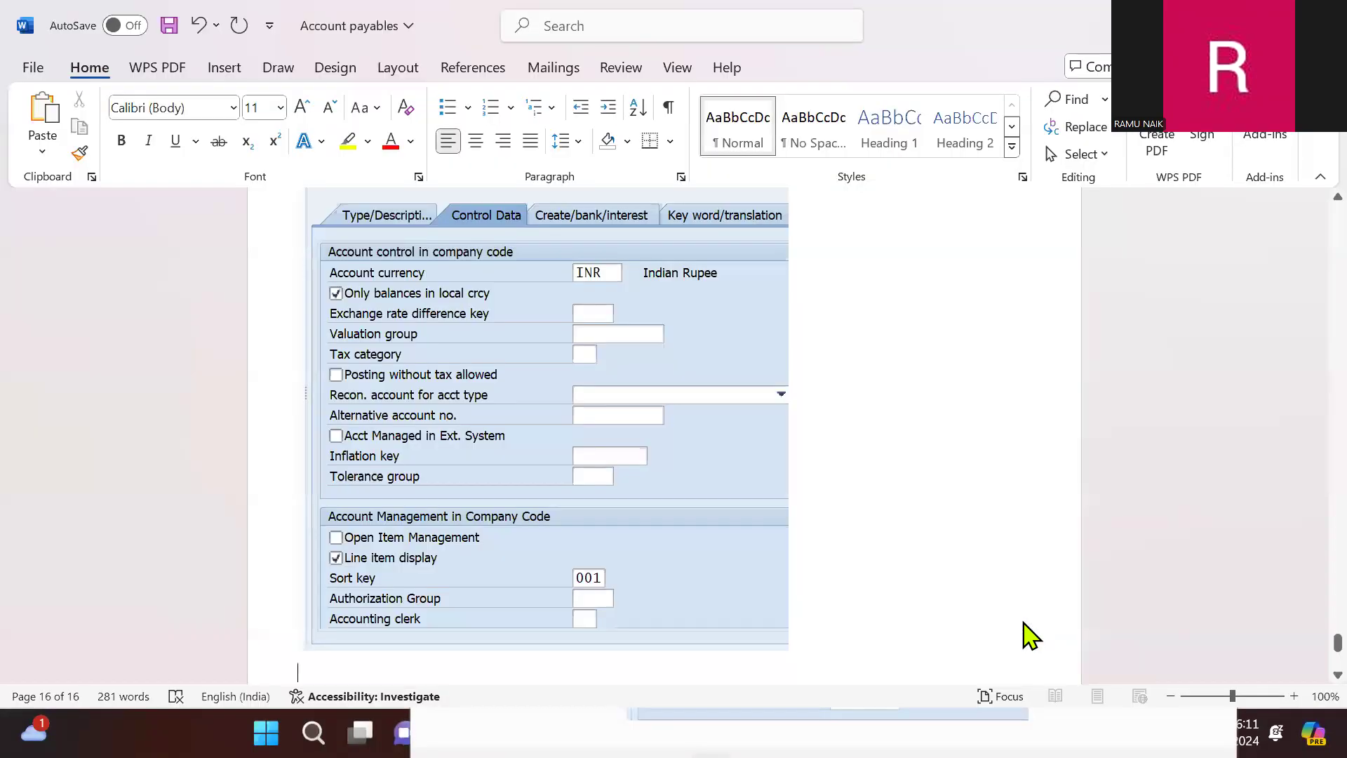
pyautogui.hotkey('ctrl', 'v')
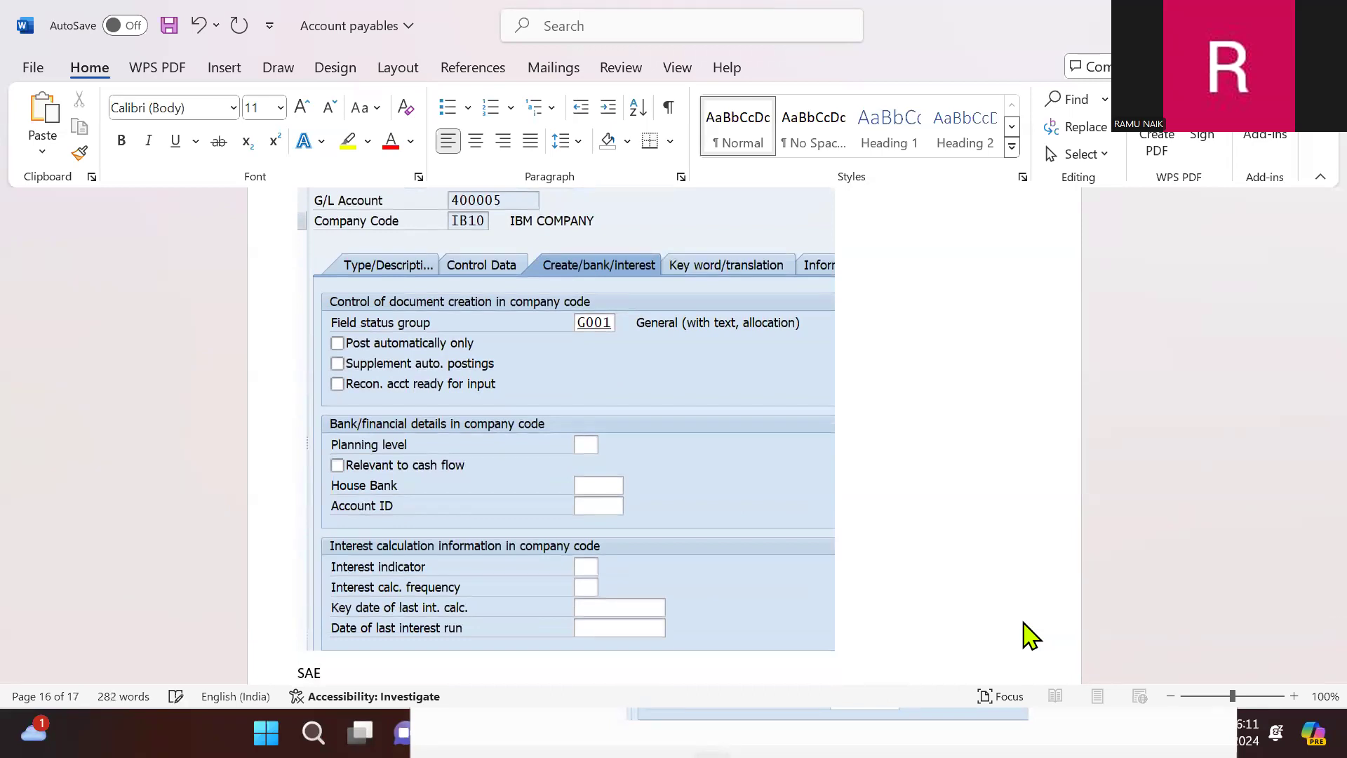
pyautogui.scroll(-3, 1030, 635)
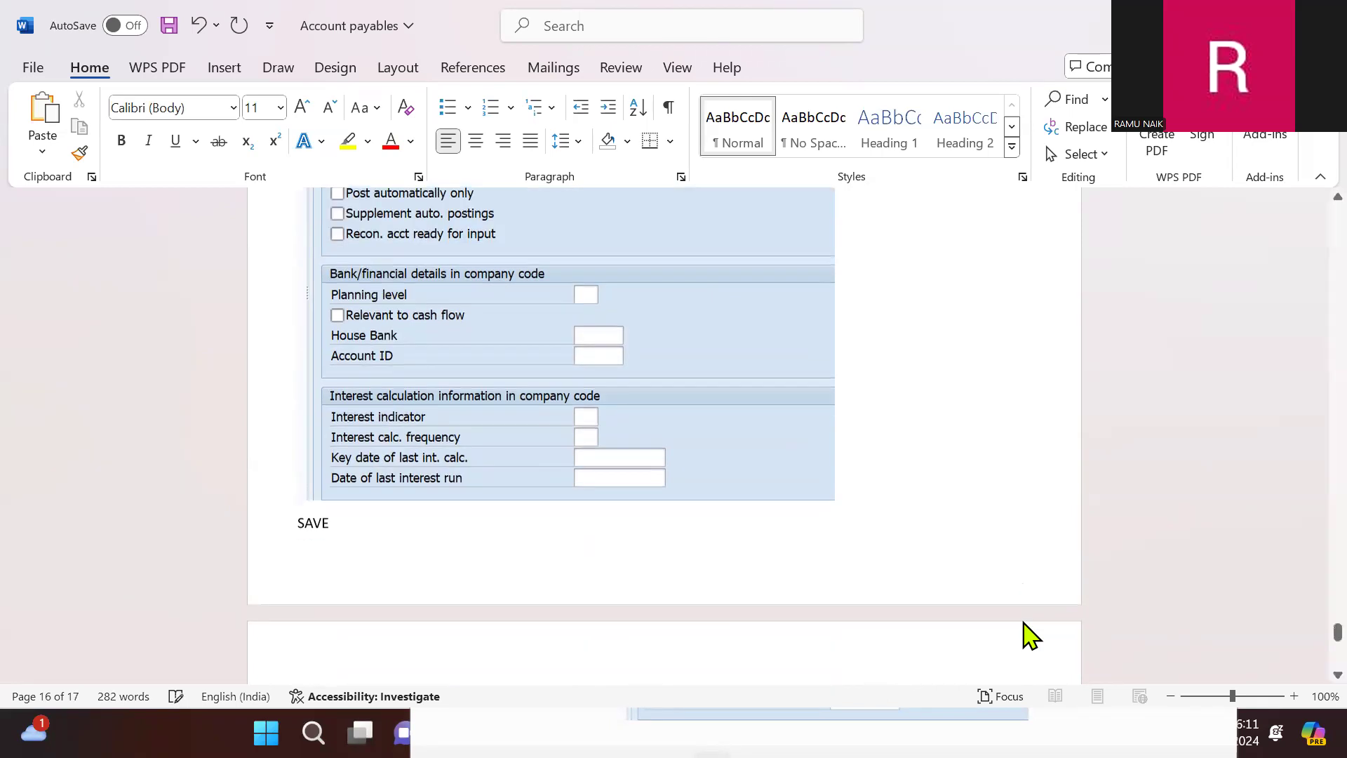
# - Return to SAP and save the new bank charges G/L account in company code IB10
pyautogui.hotkey('alt', 'Tab')
pyautogui.hotkey('alt', 'Tab')
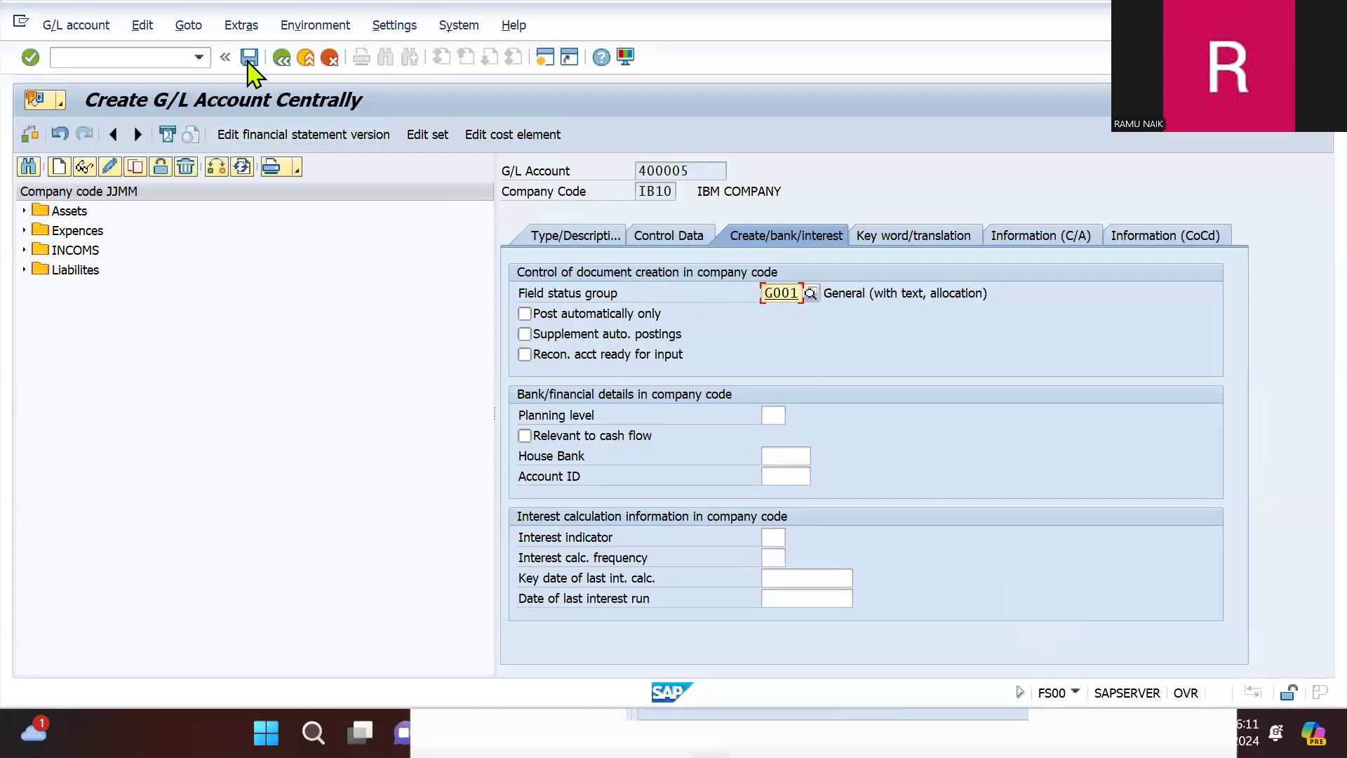
pyautogui.click(249, 57)
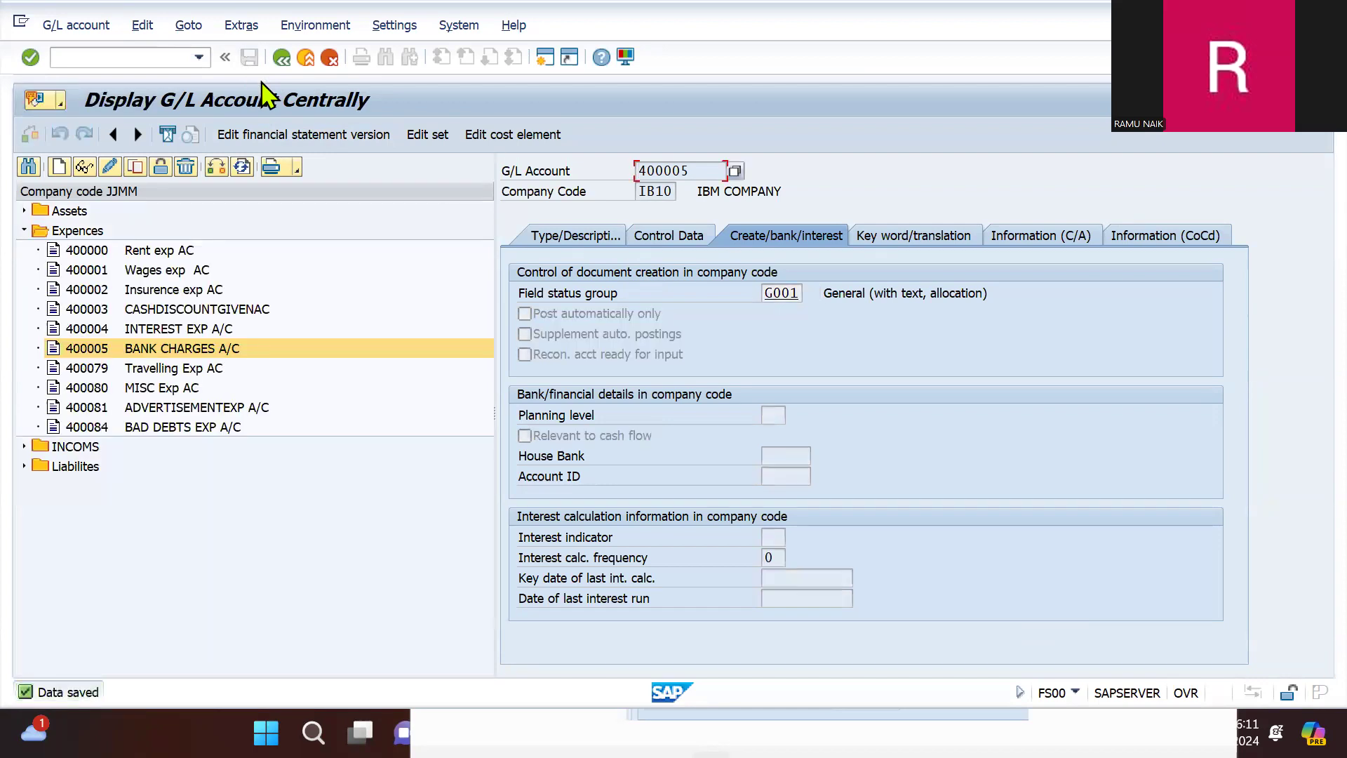
# - Change the account tree's company code to IB10
pyautogui.click(221, 168)
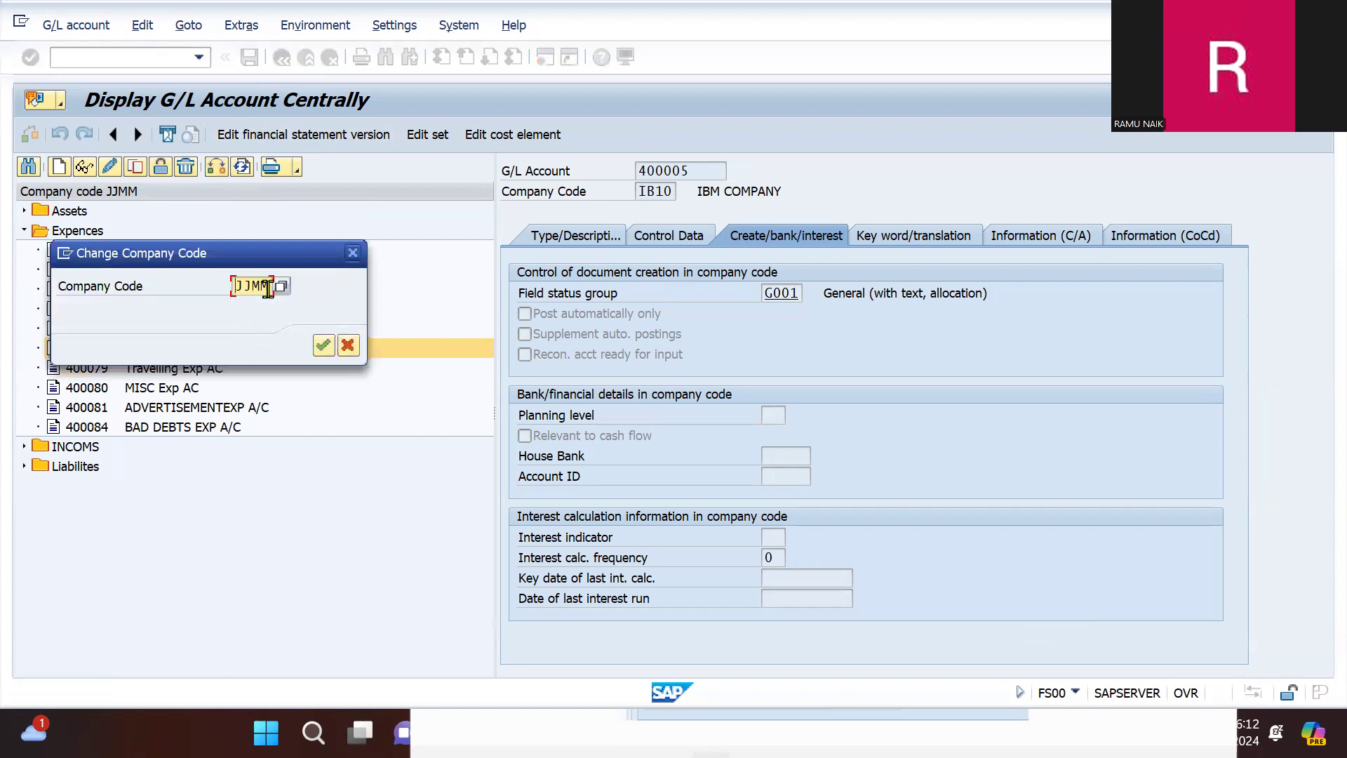
pyautogui.doubleClick(267, 288)
pyautogui.write('IB10')
pyautogui.press('Return')
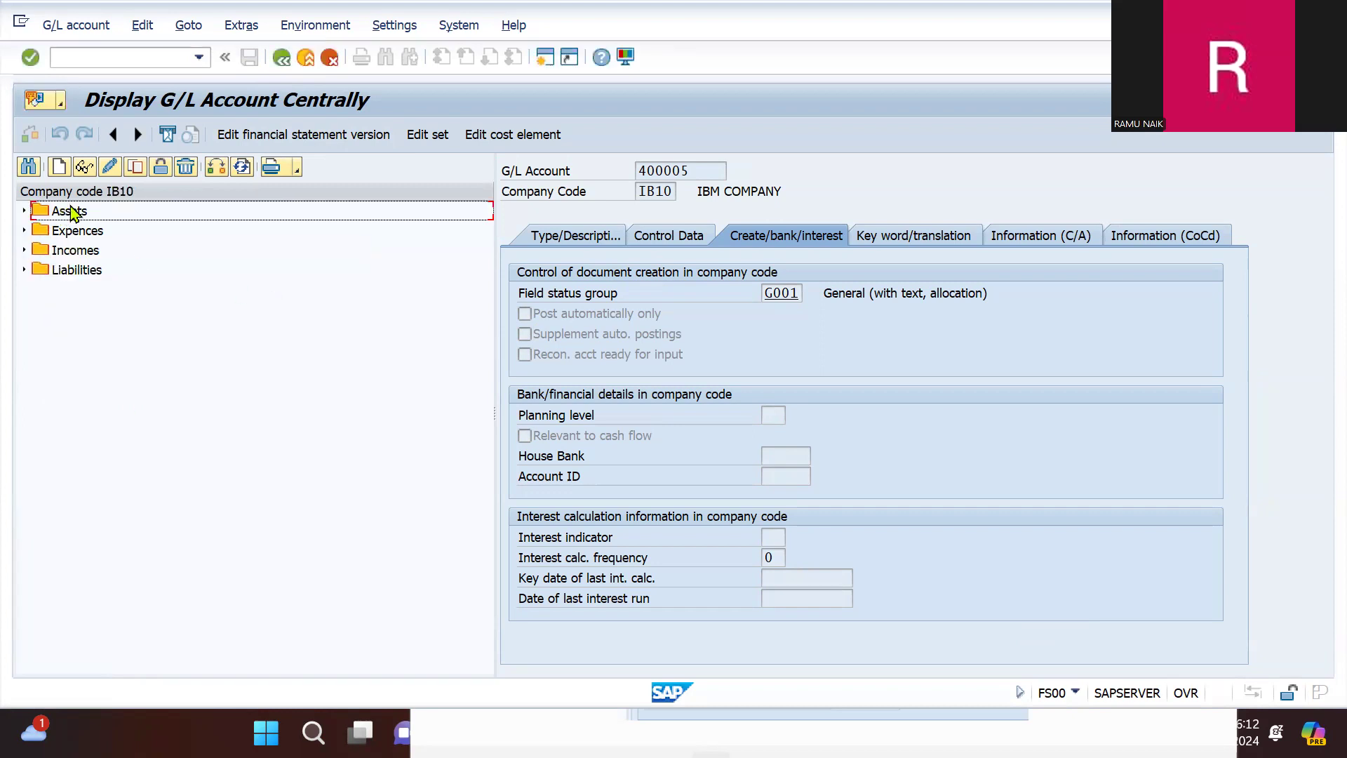
# - Select the Bank charges GL AC account under Expences and view its Type/Description data
pyautogui.click(24, 231)
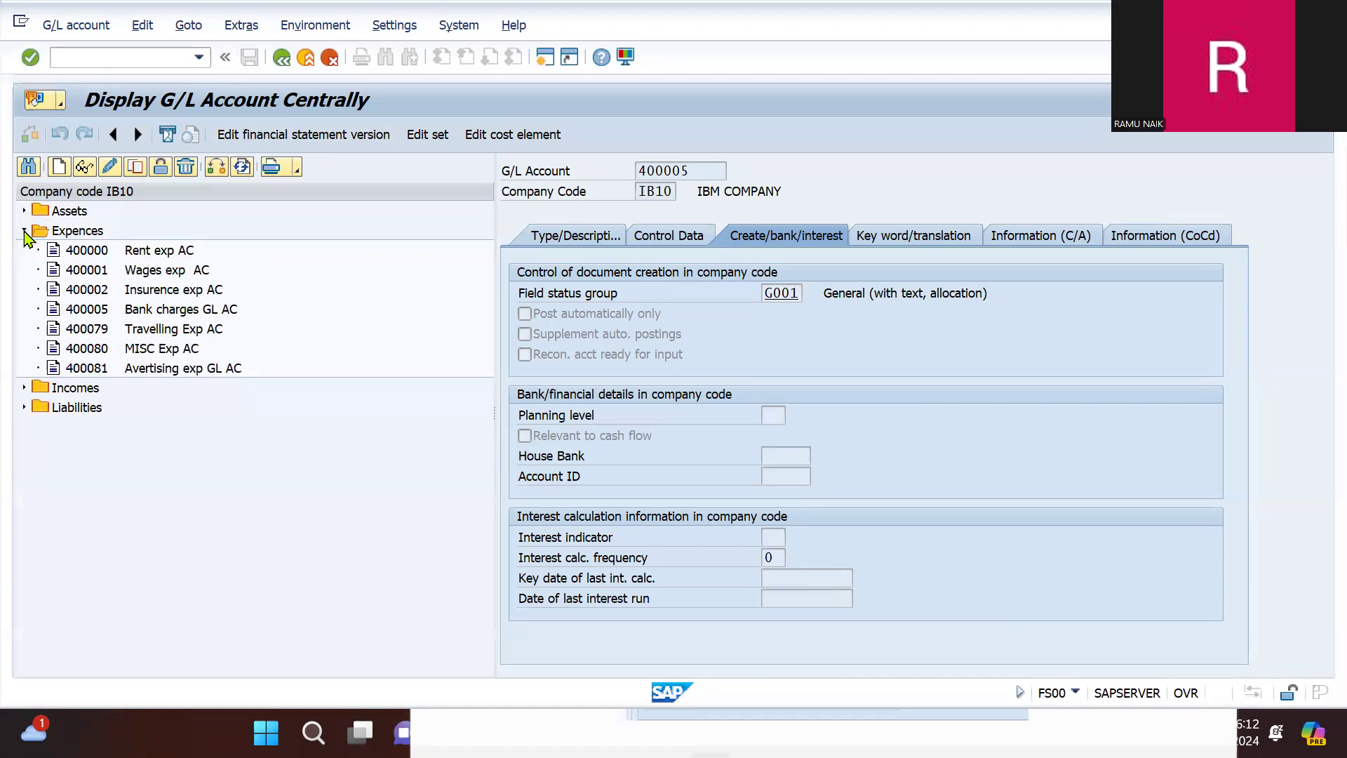
pyautogui.click(140, 309)
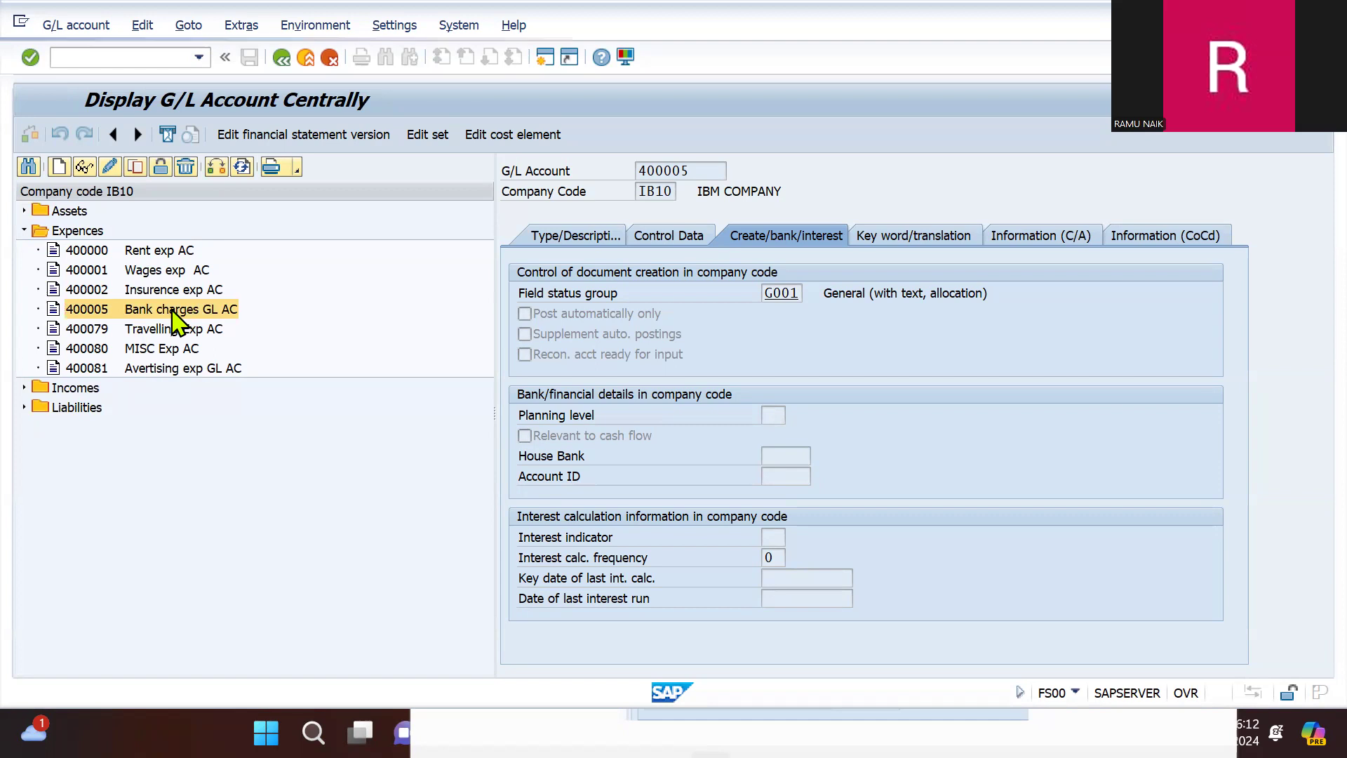
pyautogui.click(573, 237)
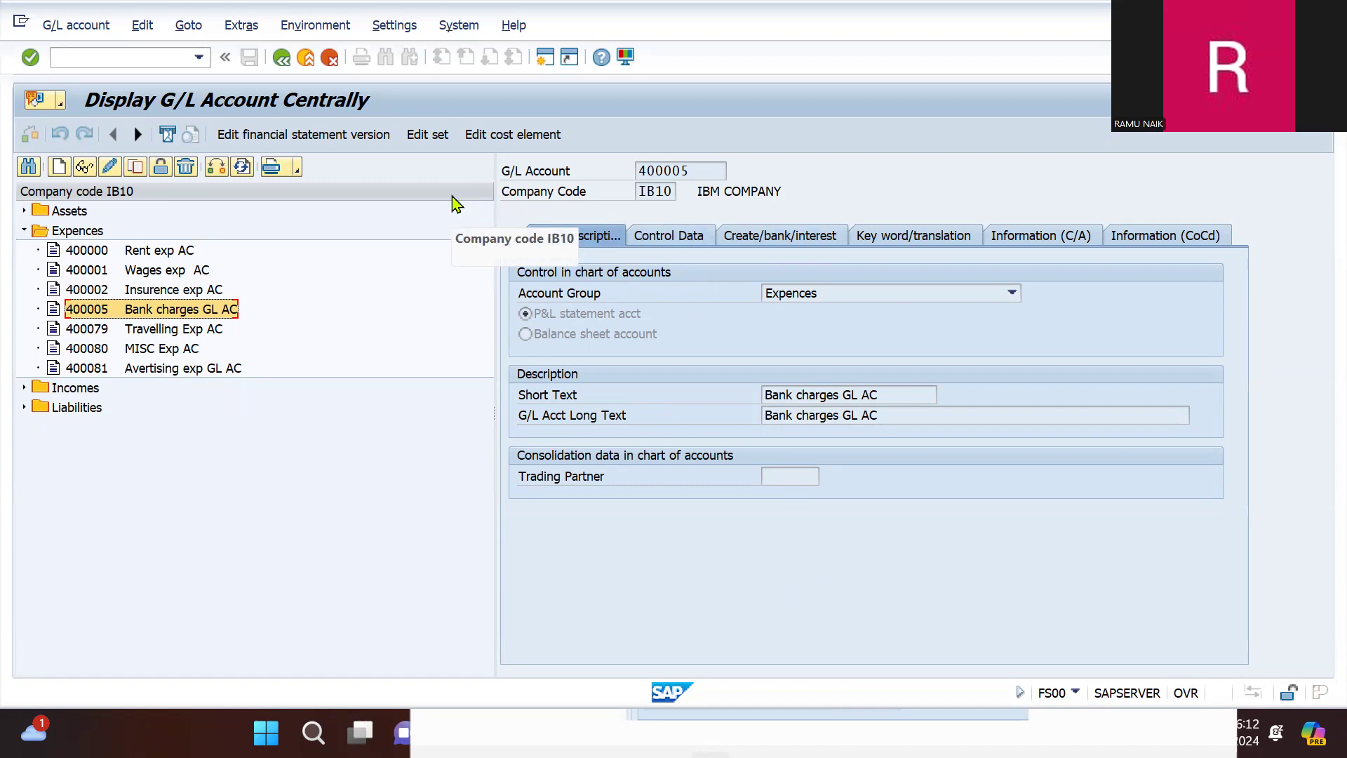
# - Try to open vendor invoice entry with transaction /NFB60, and exit the resulting dialog
pyautogui.click(131, 53)
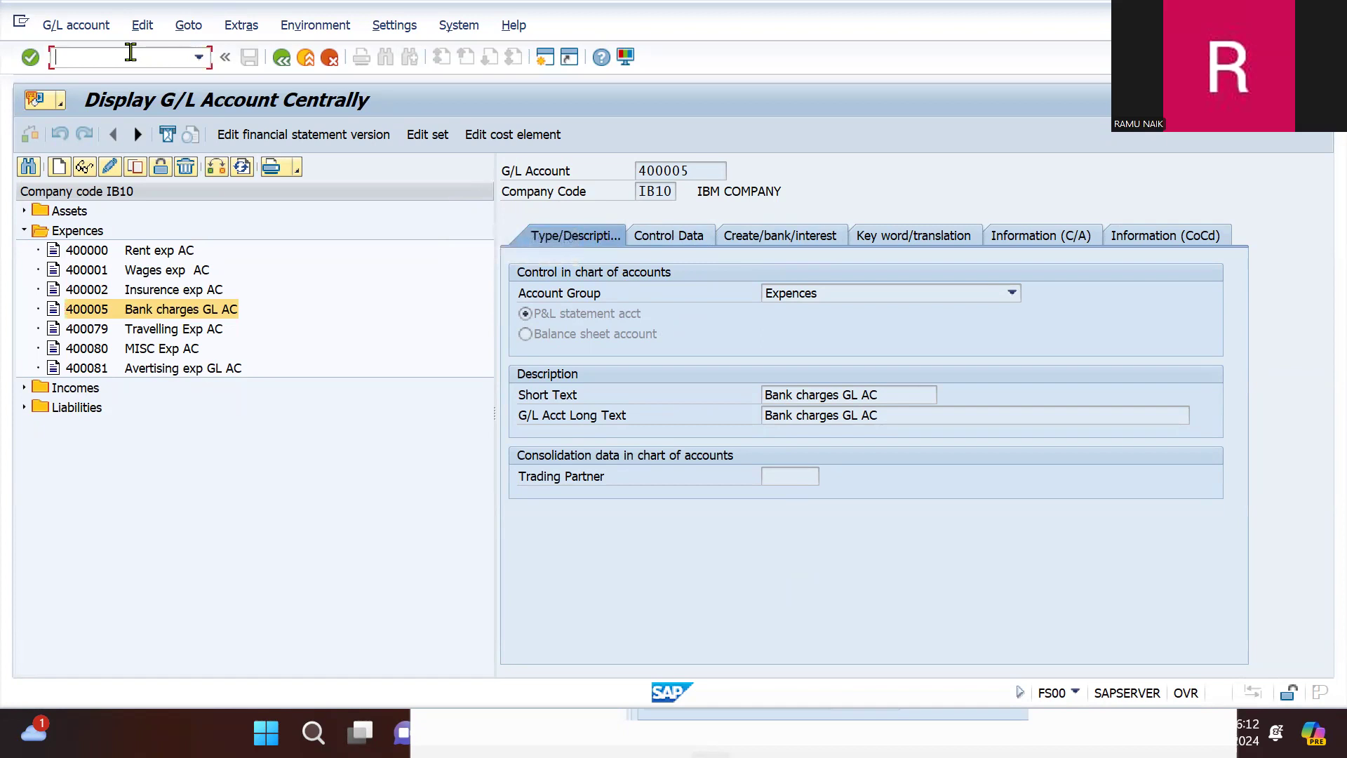
pyautogui.write('/NFB60')
pyautogui.press('Return')
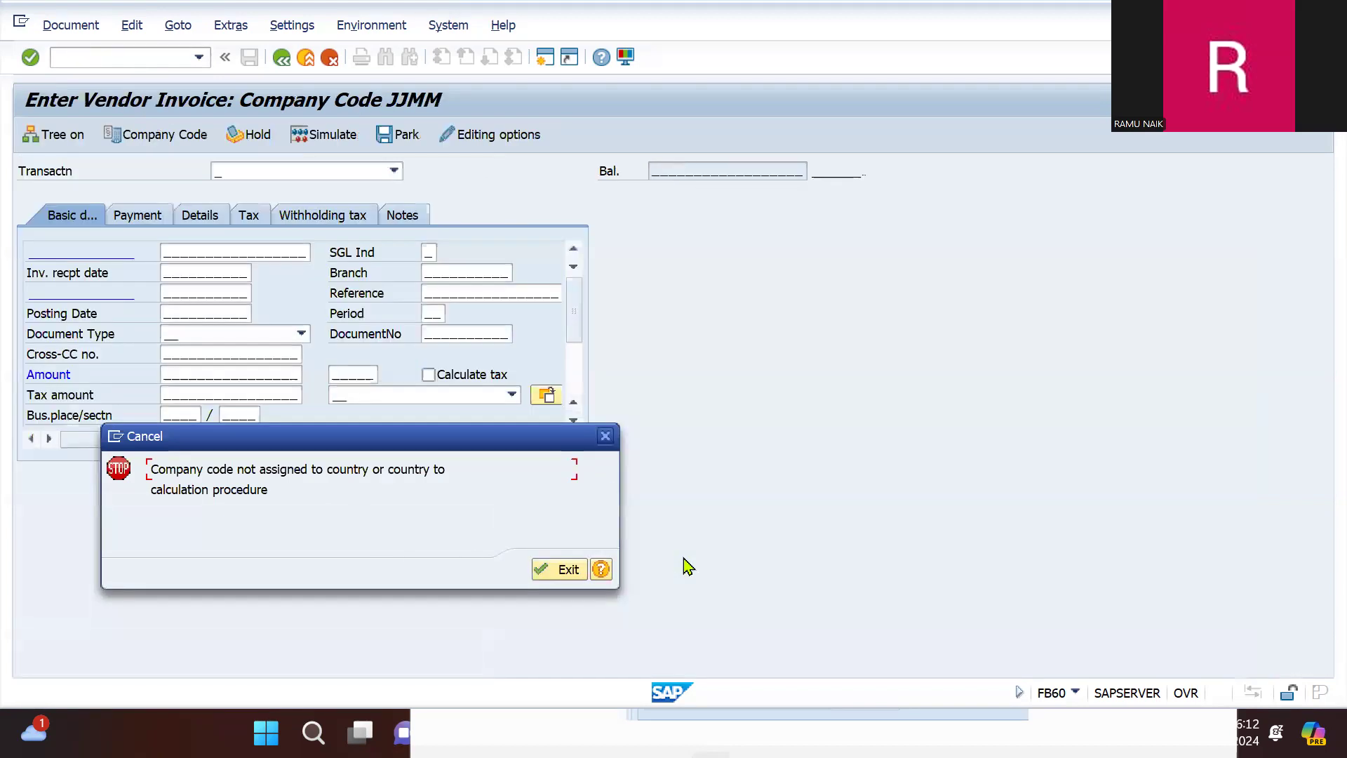
pyautogui.click(569, 574)
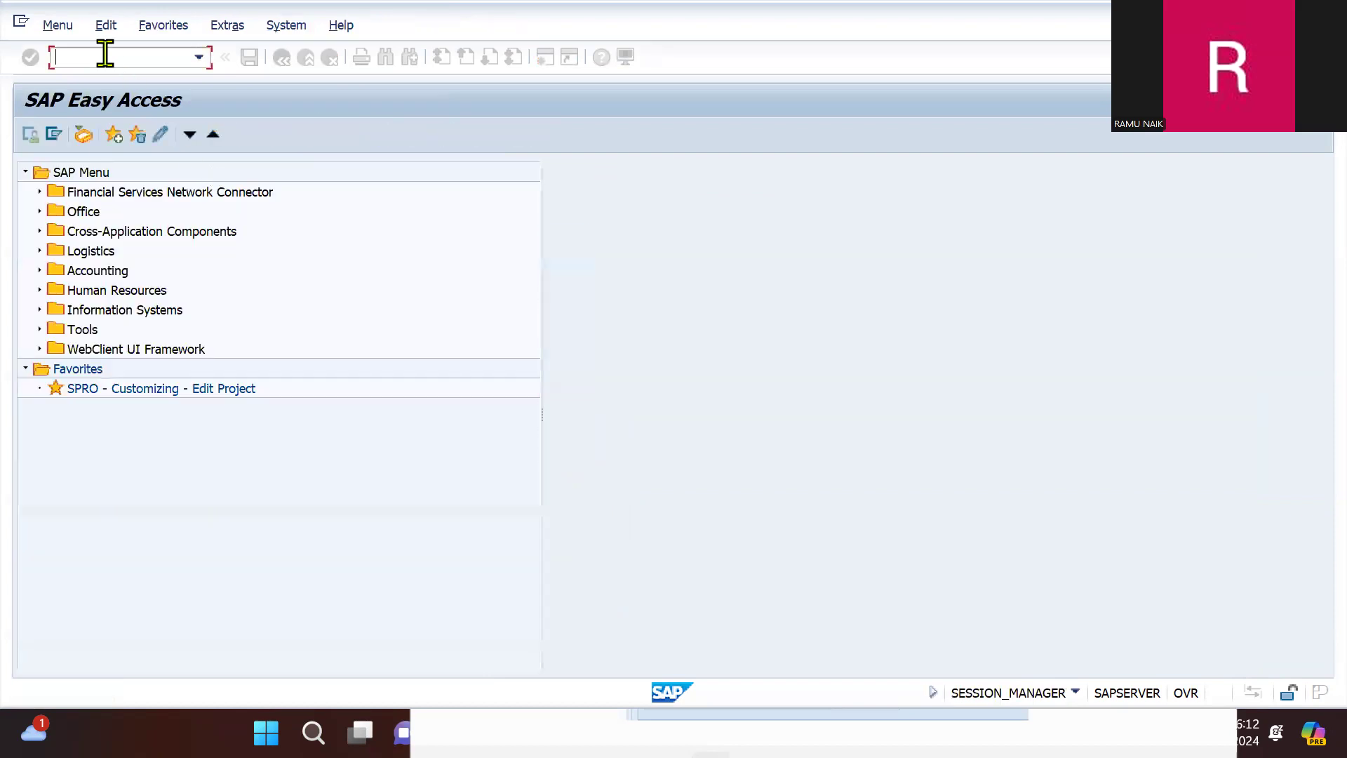
# - Reset the session with /N and try transaction /NFB60 again, closing the dialog it raises
pyautogui.write('/N')
pyautogui.press('Return')
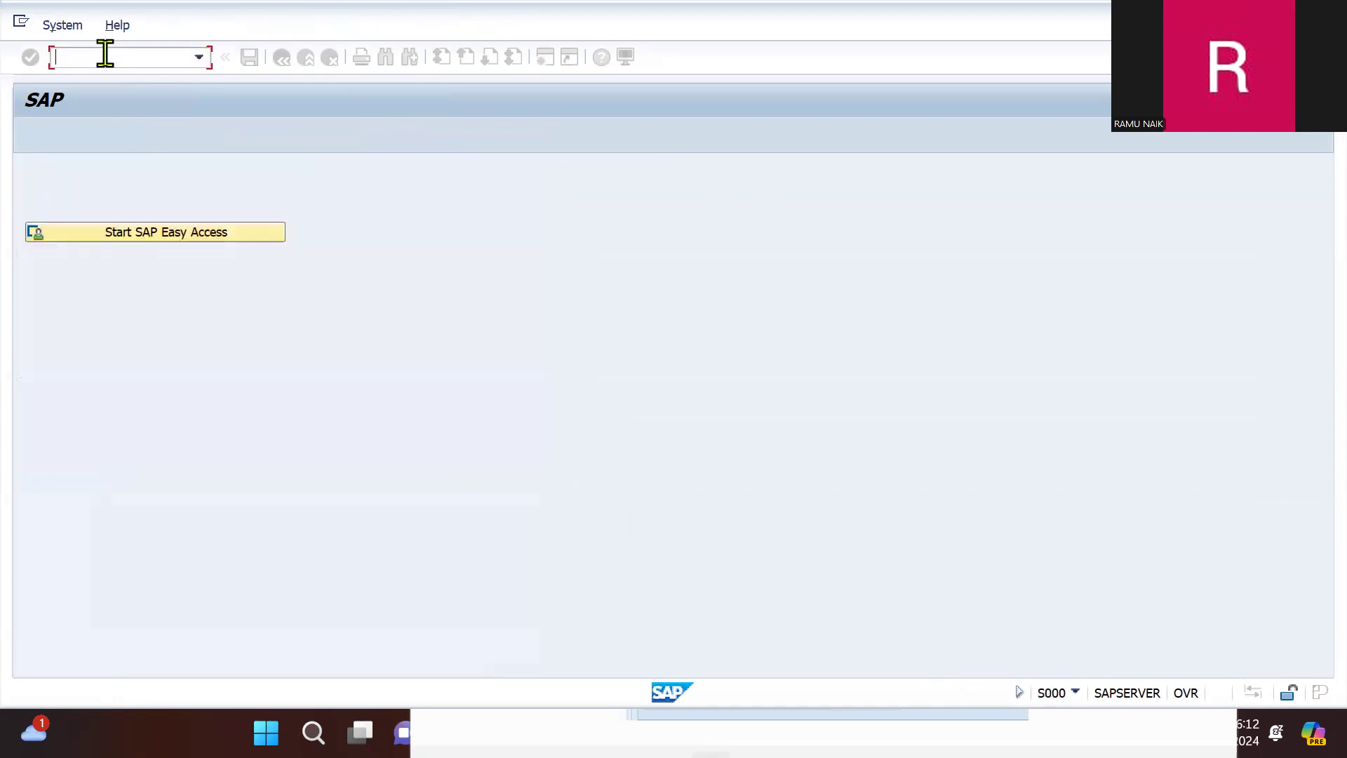
pyautogui.write('/N')
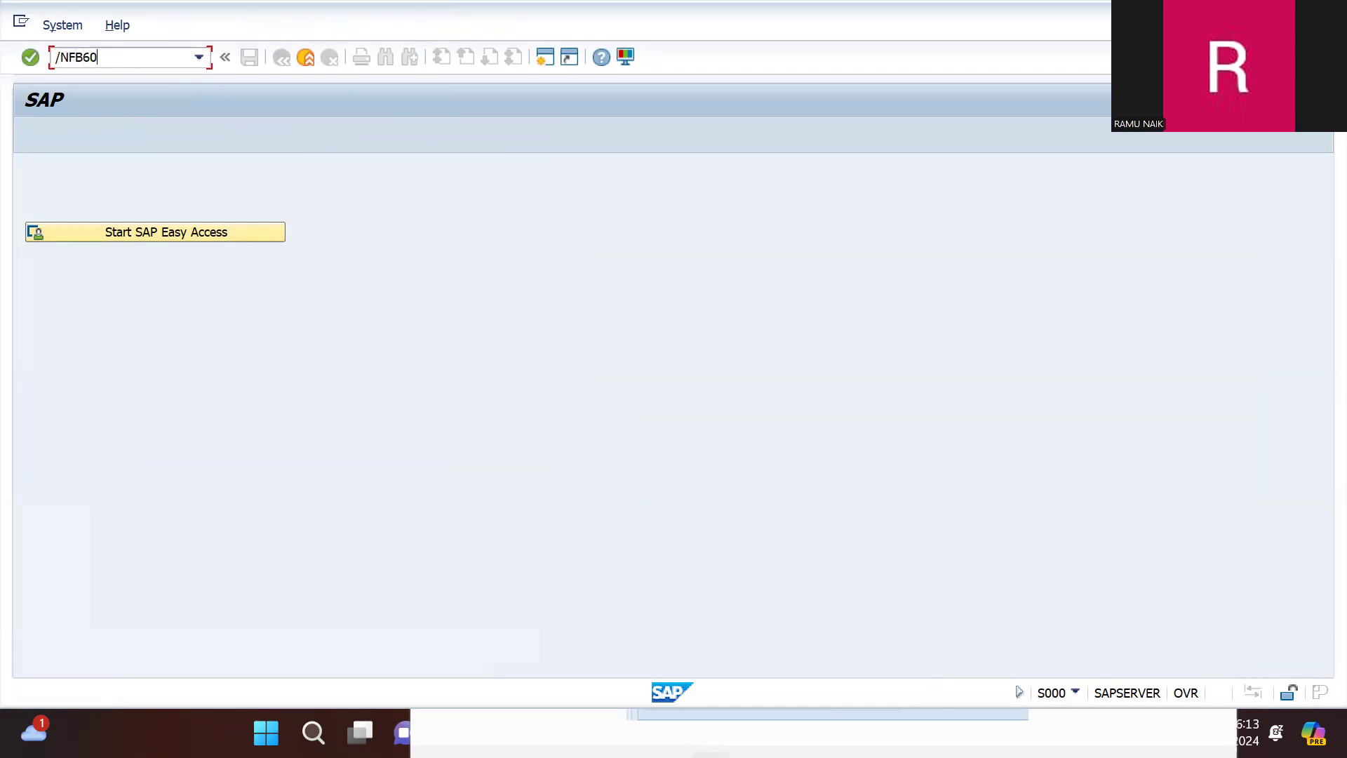
pyautogui.write('FB60')
pyautogui.press('Return')
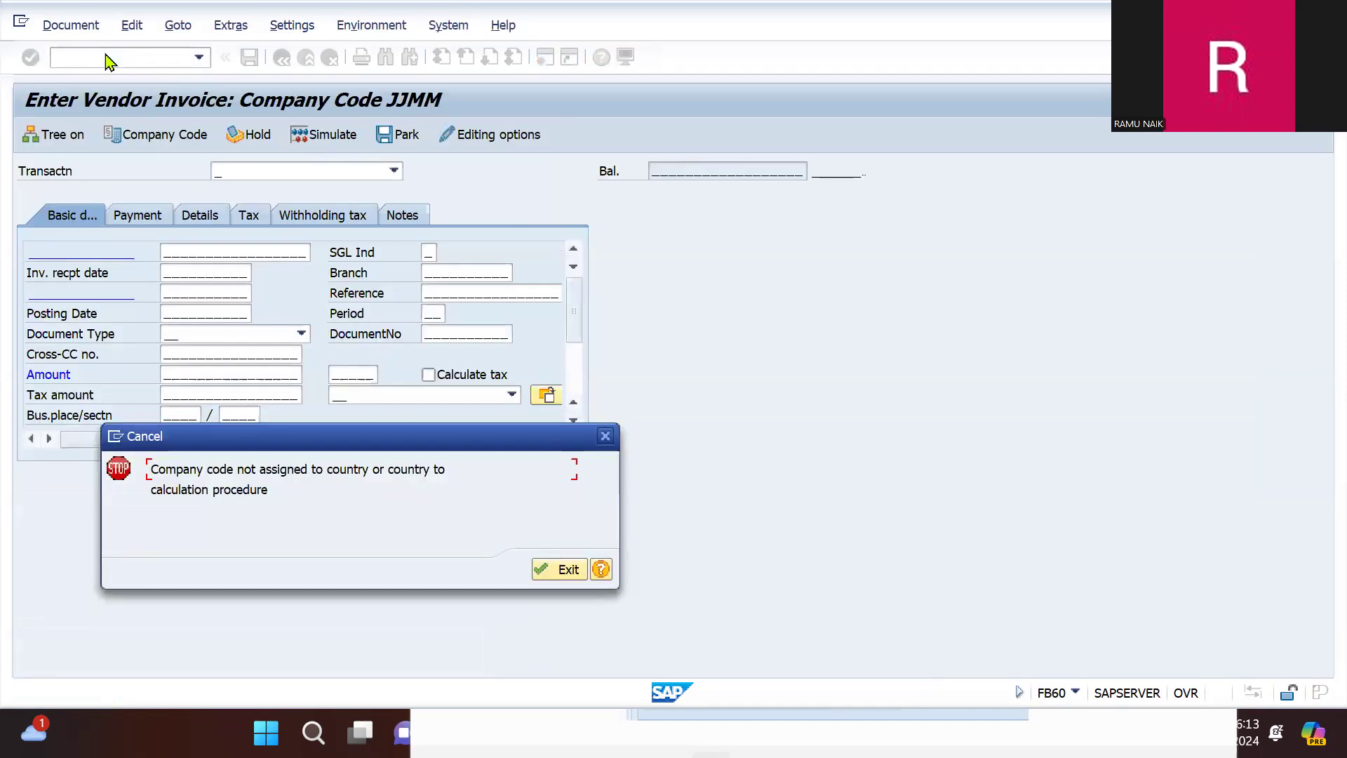
pyautogui.click(605, 438)
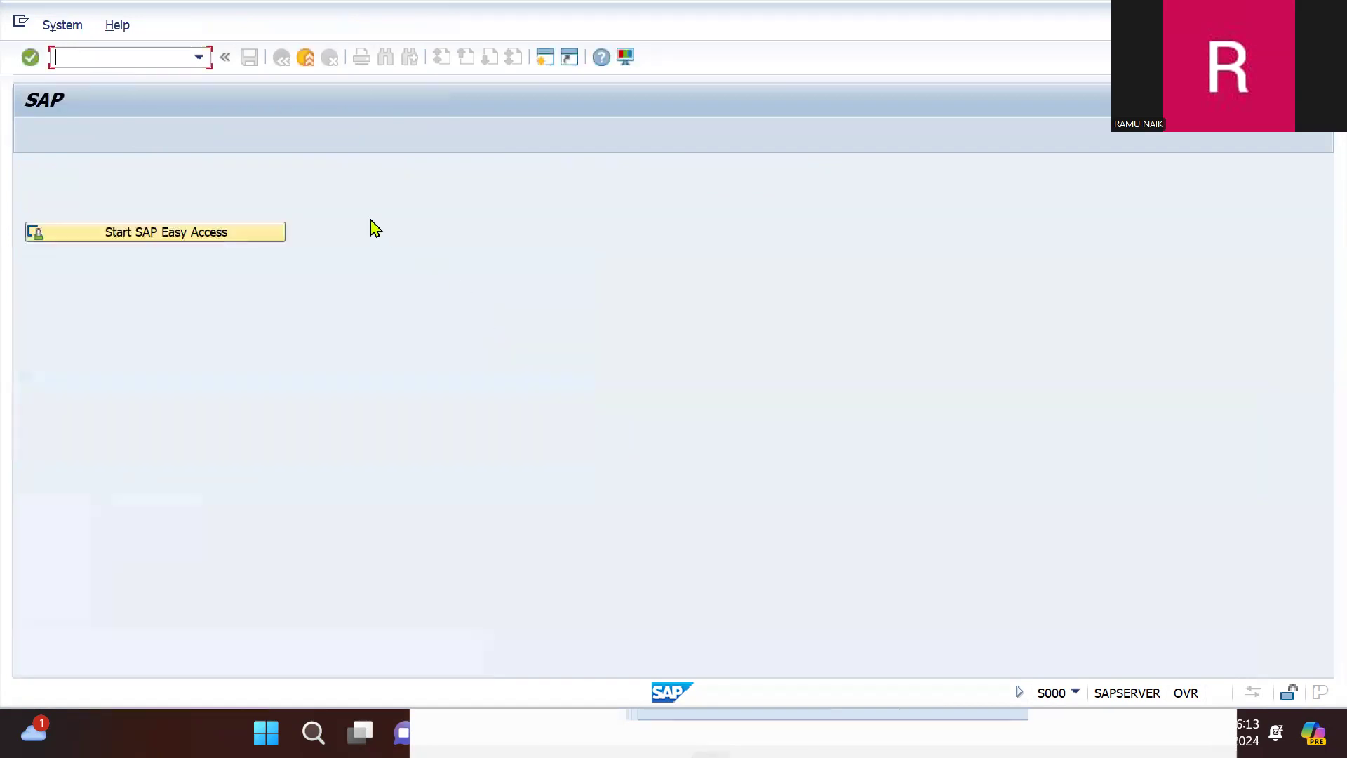
# - Start SAP Easy Access and run transaction FB60 for vendor invoice entry
pyautogui.click(175, 245)
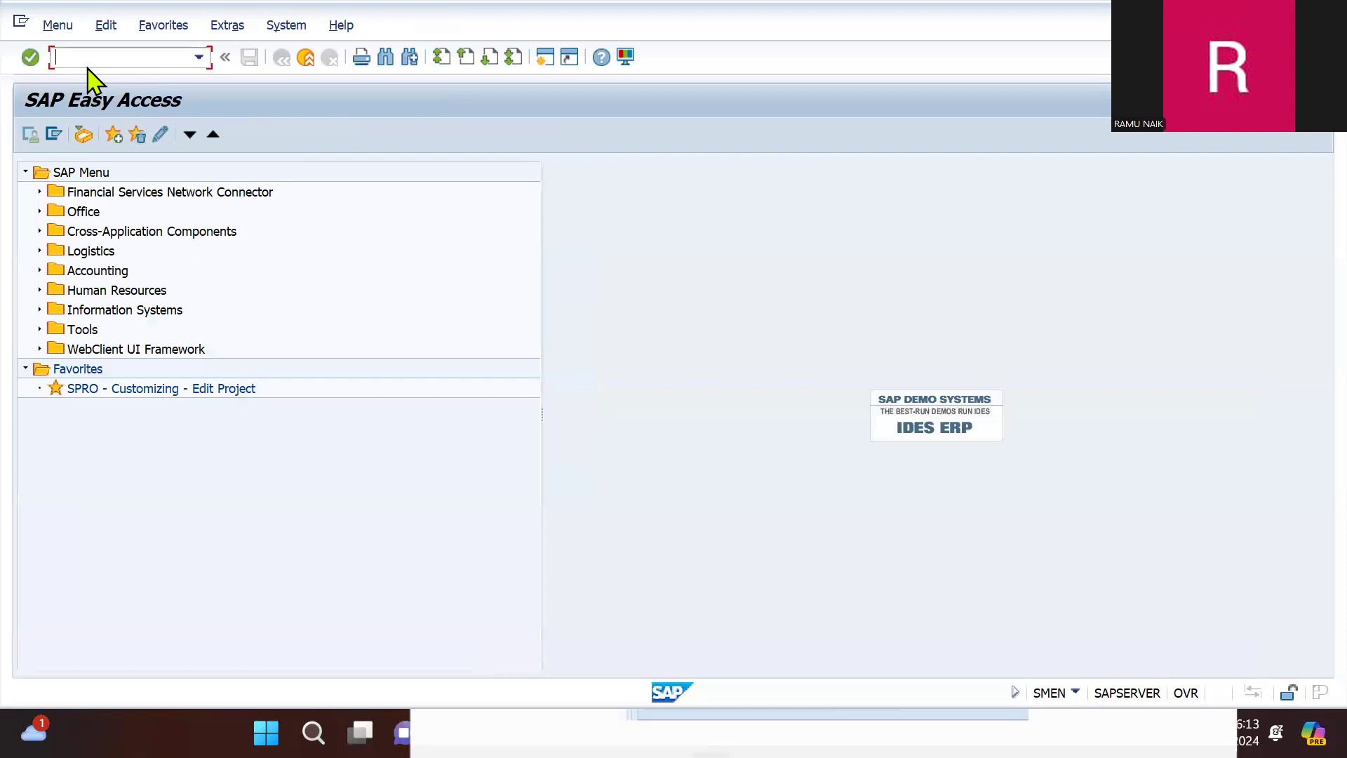
pyautogui.write('S')
pyautogui.press('Return')
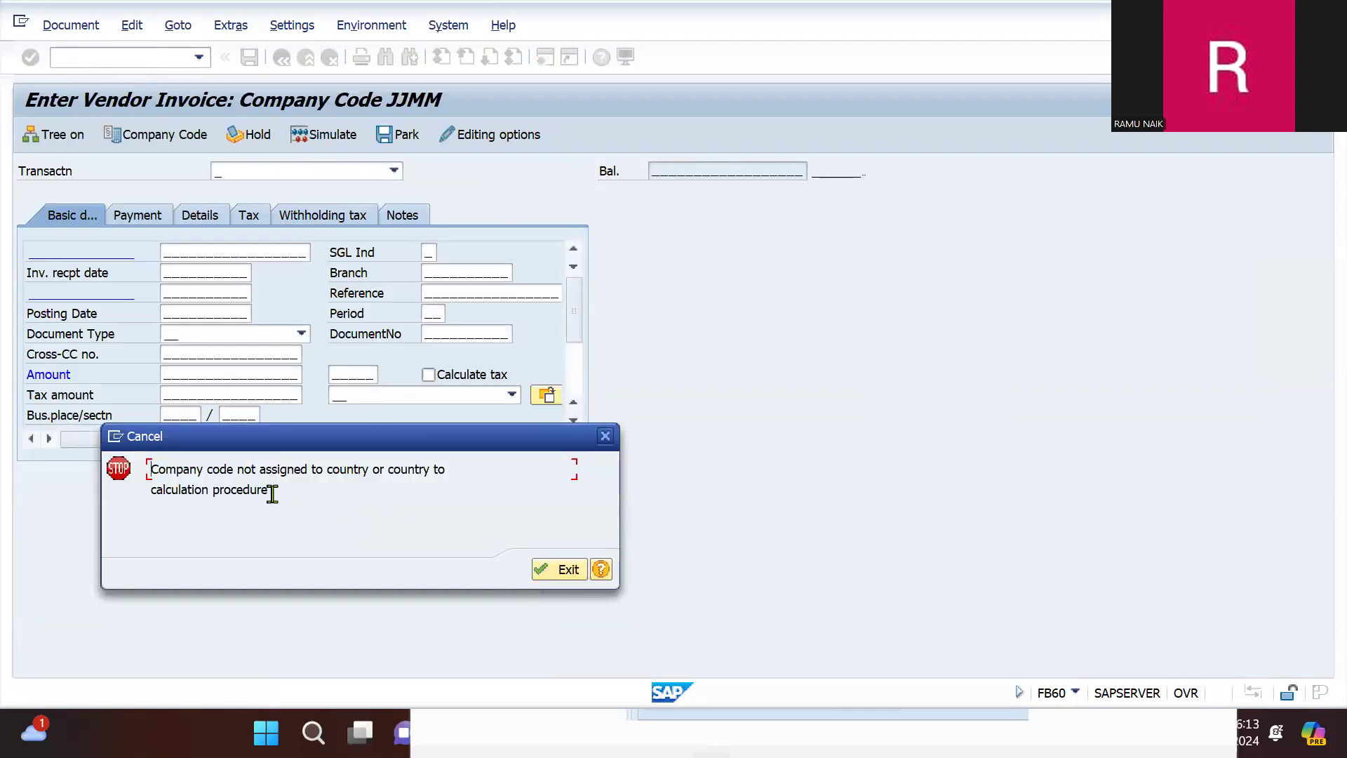
# - Copy the full two-line error text from the Cancel dialog and close the dialog
pyautogui.moveTo(268, 491); pyautogui.dragTo(264, 656)
pyautogui.moveTo(149, 468); pyautogui.dragTo(525, 551)
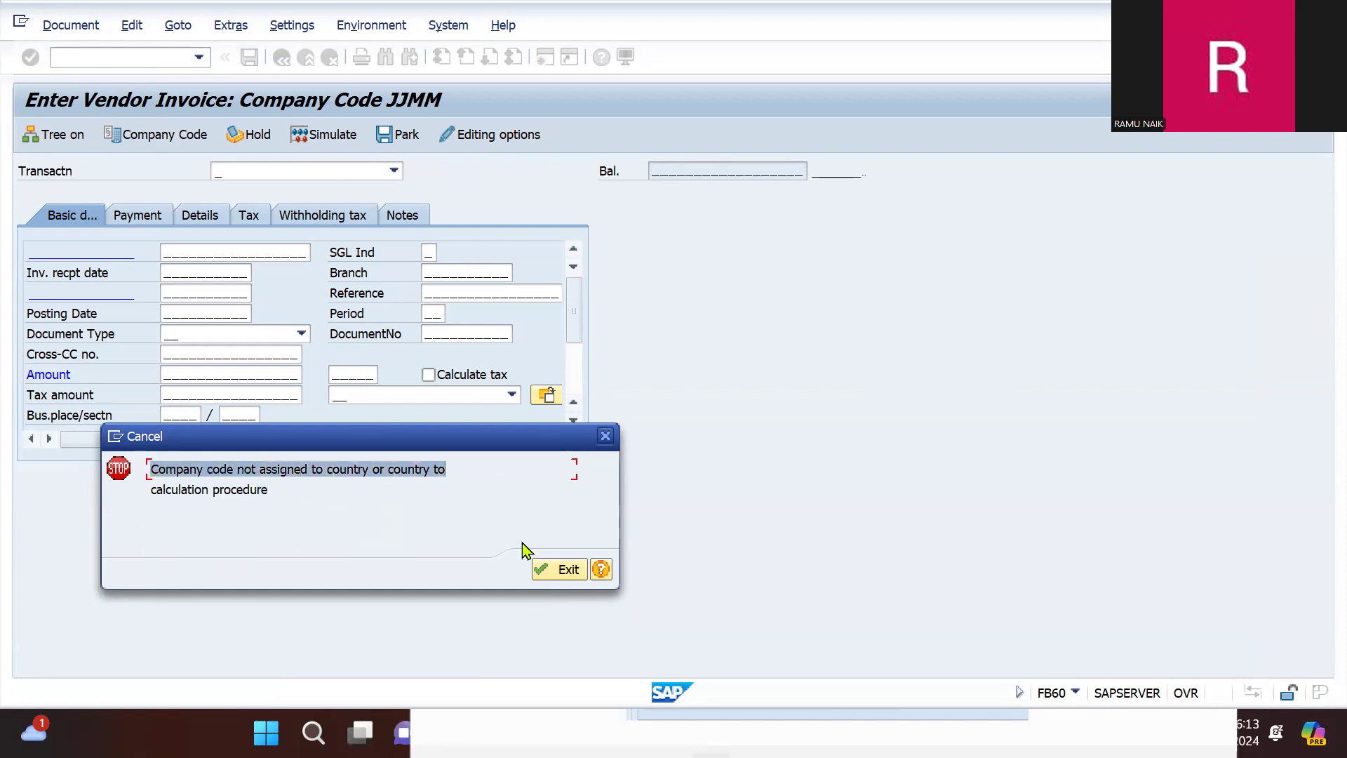
pyautogui.click(259, 484)
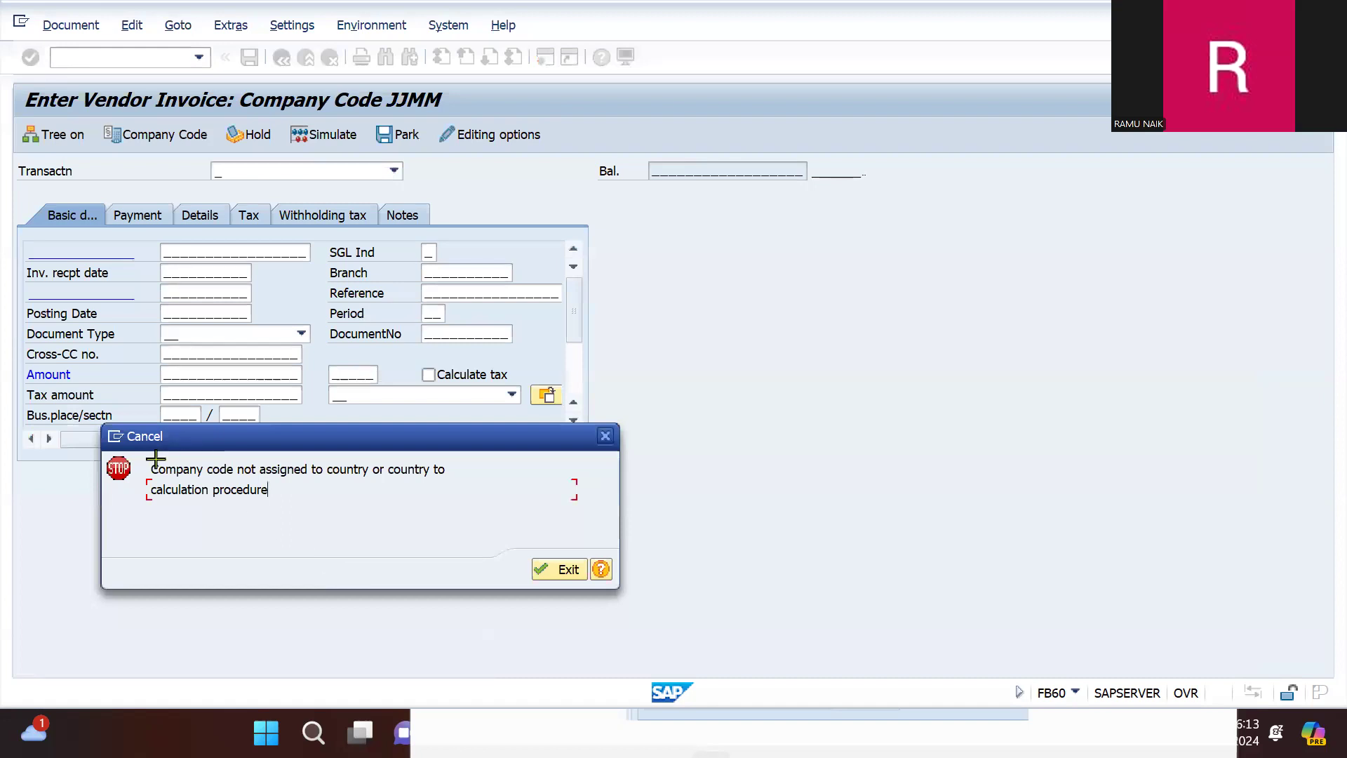
pyautogui.hotkey('ctrl', 'y')
pyautogui.moveTo(144, 460); pyautogui.dragTo(607, 536)
pyautogui.hotkey('ctrl', 'c')
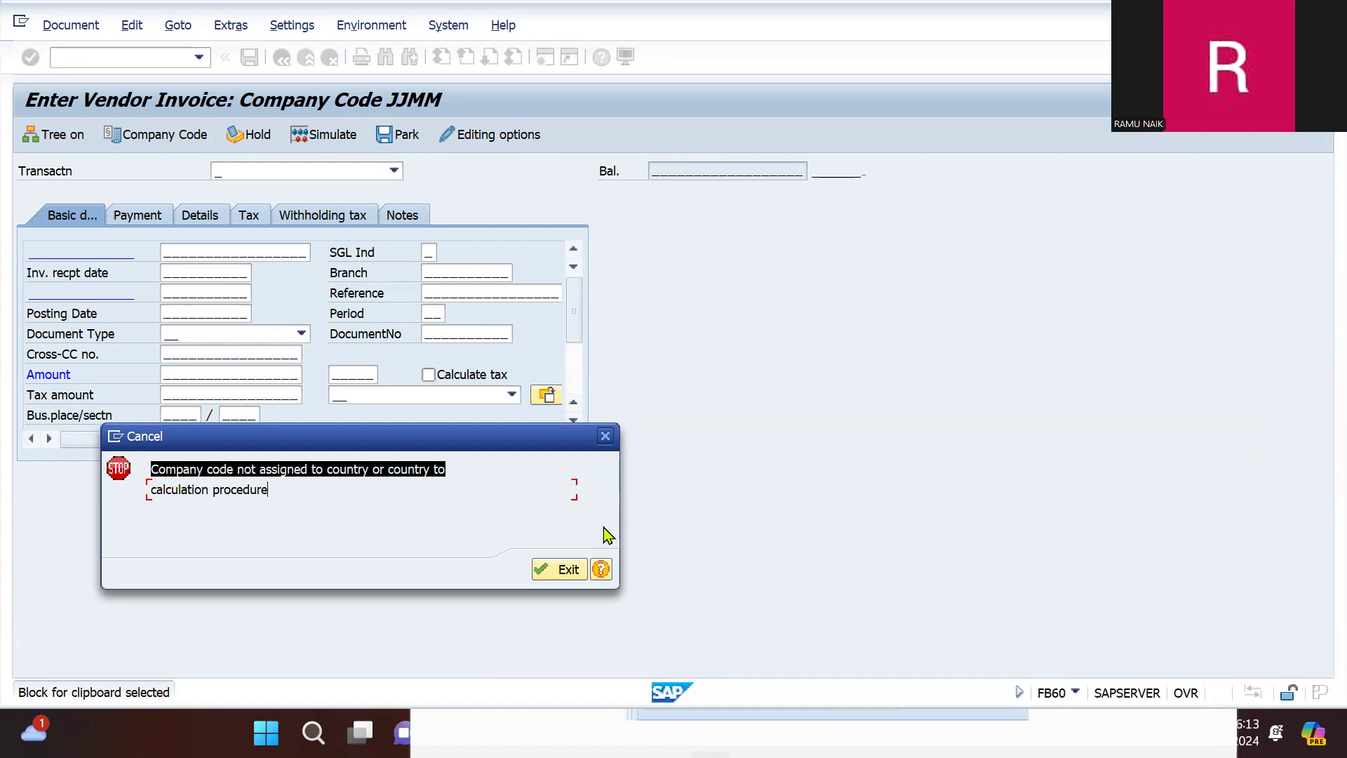
pyautogui.click(606, 437)
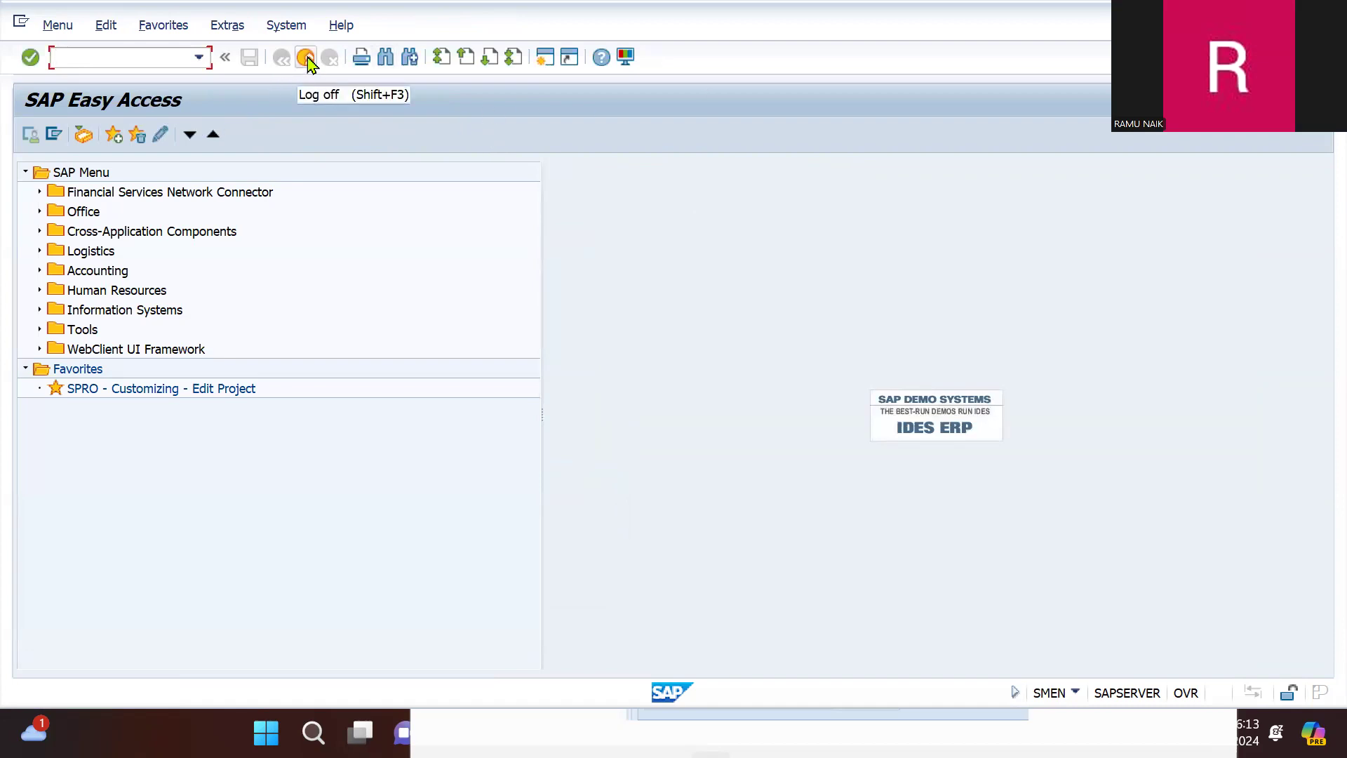
# - Log off from SAP and paste the copied error text on the page below "SAVE" in the Account payables document
pyautogui.click(307, 59)
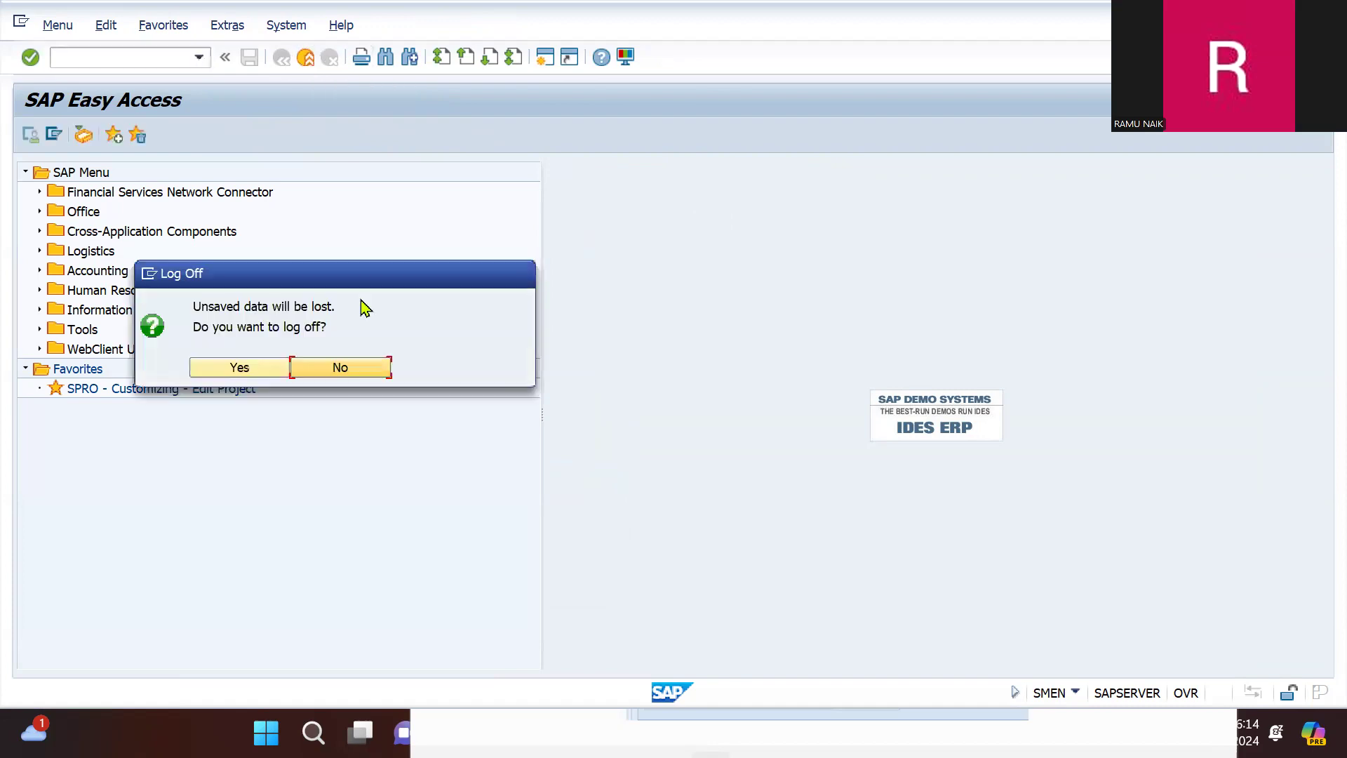
pyautogui.click(239, 368)
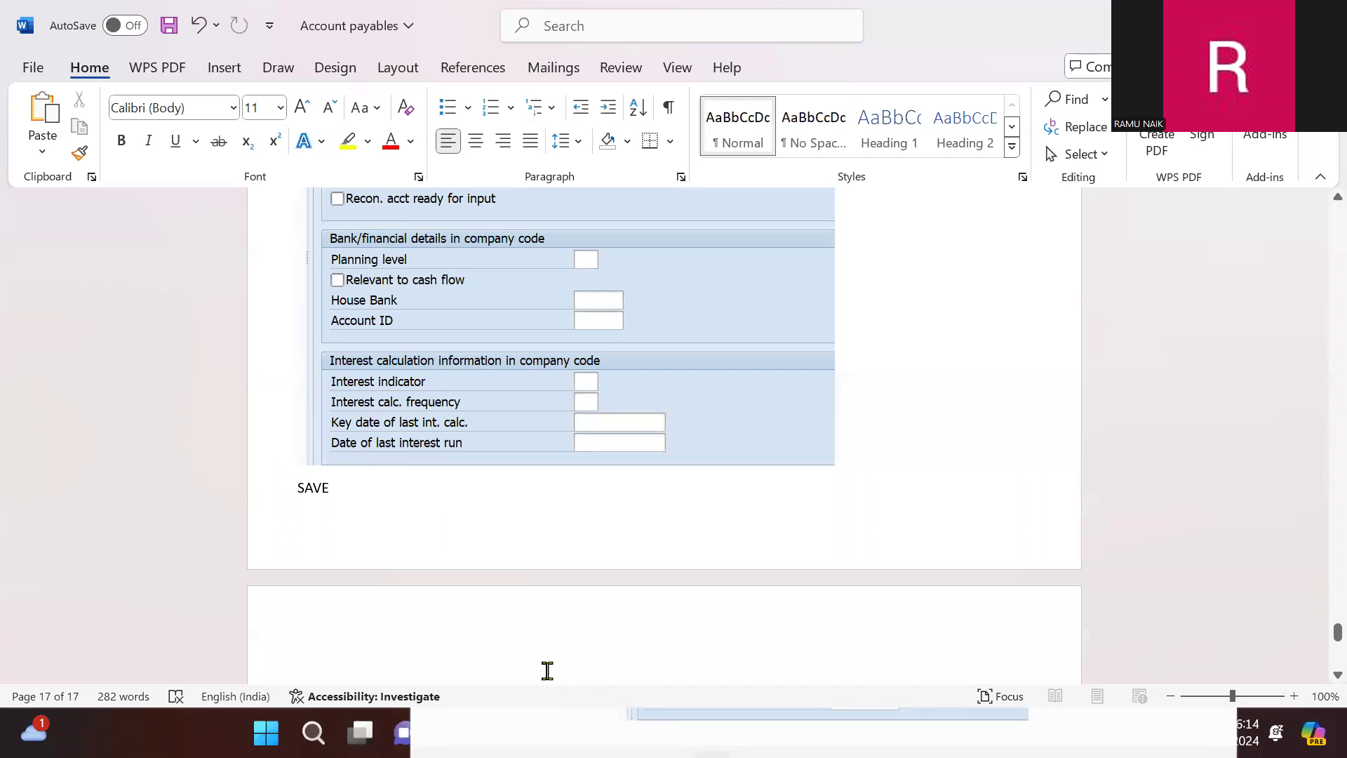
pyautogui.hotkey('ctrl', 'v')
pyautogui.scroll(-2, 547, 684)
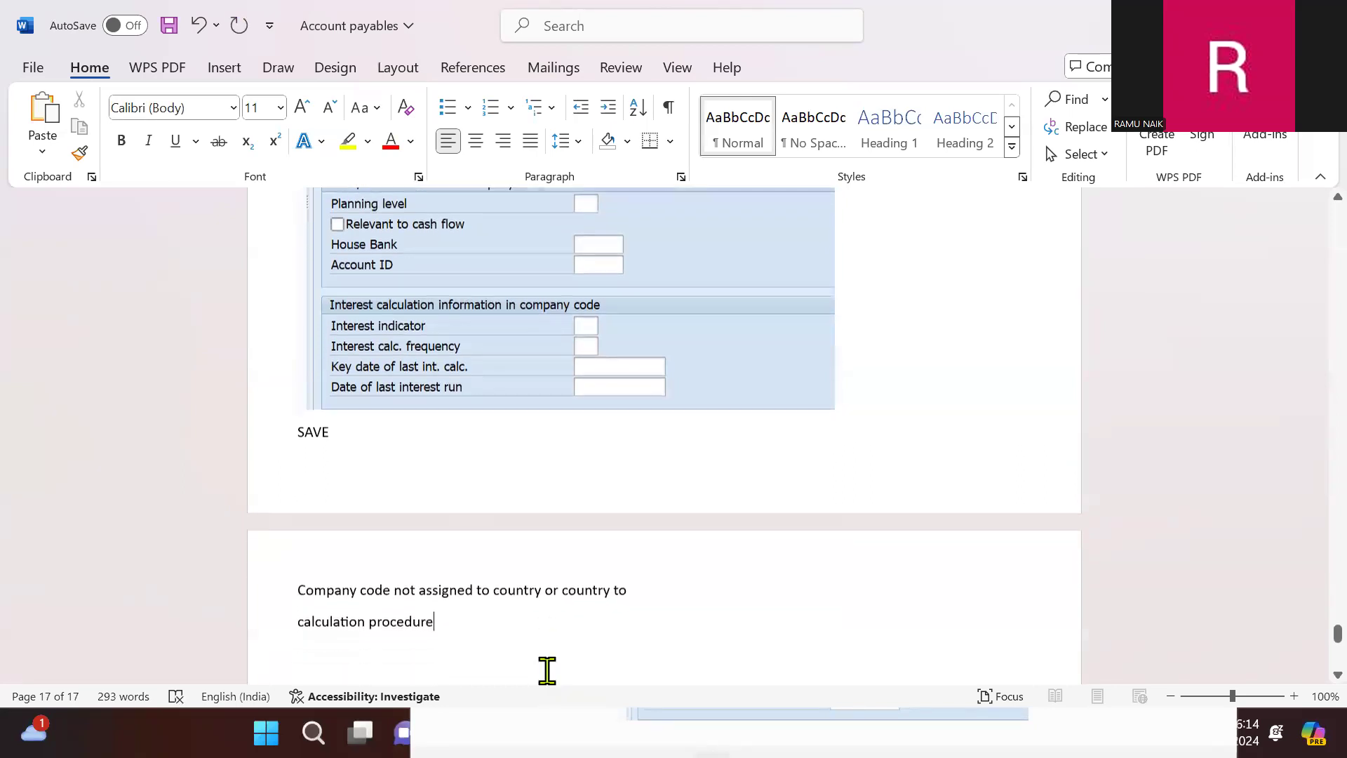
# - Switch to SAP Logon, select the saved password text in the notes and open the "sap" connection
pyautogui.hotkey('alt', 'Tab')
pyautogui.hotkey('alt', 'Tab')
pyautogui.hotkey('alt', 'Tab')
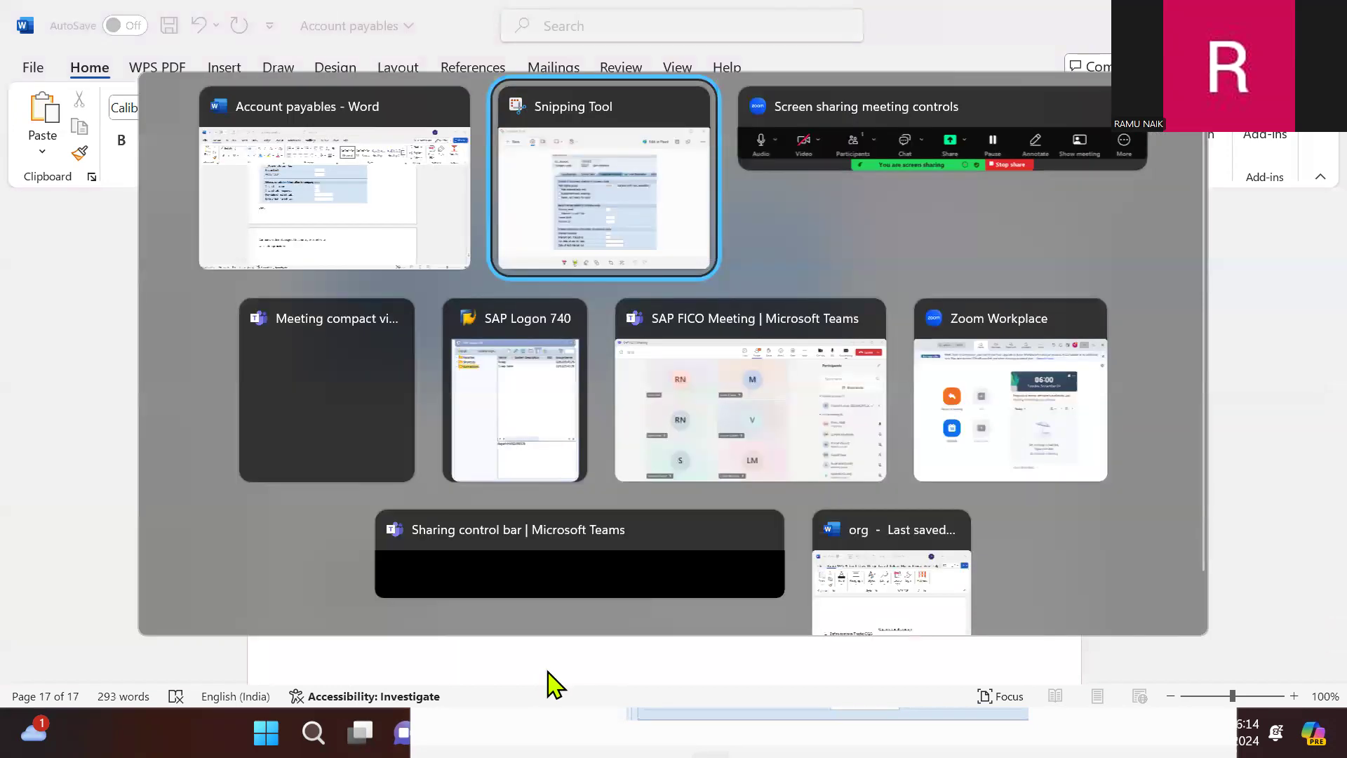
pyautogui.hotkey('alt', 'Tab')
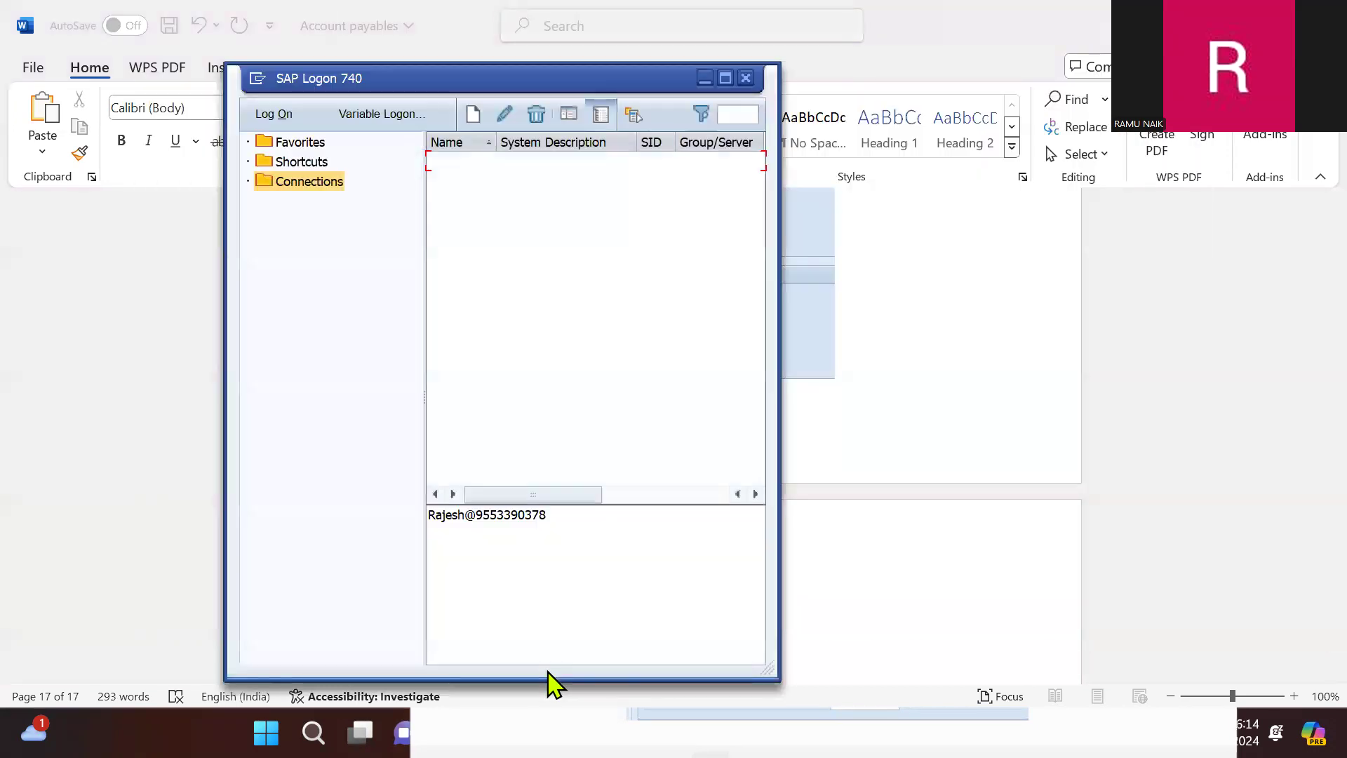
pyautogui.tripleClick(575, 524)
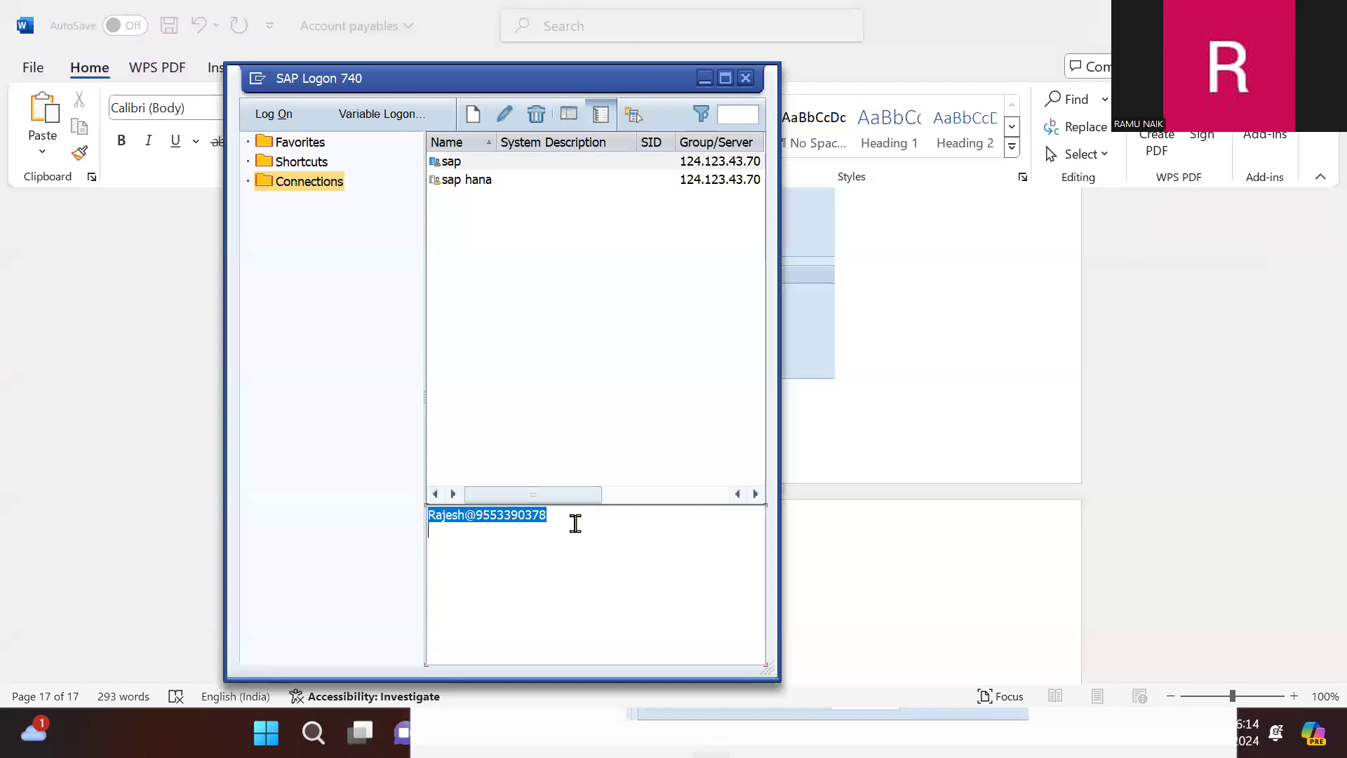
pyautogui.click(575, 523)
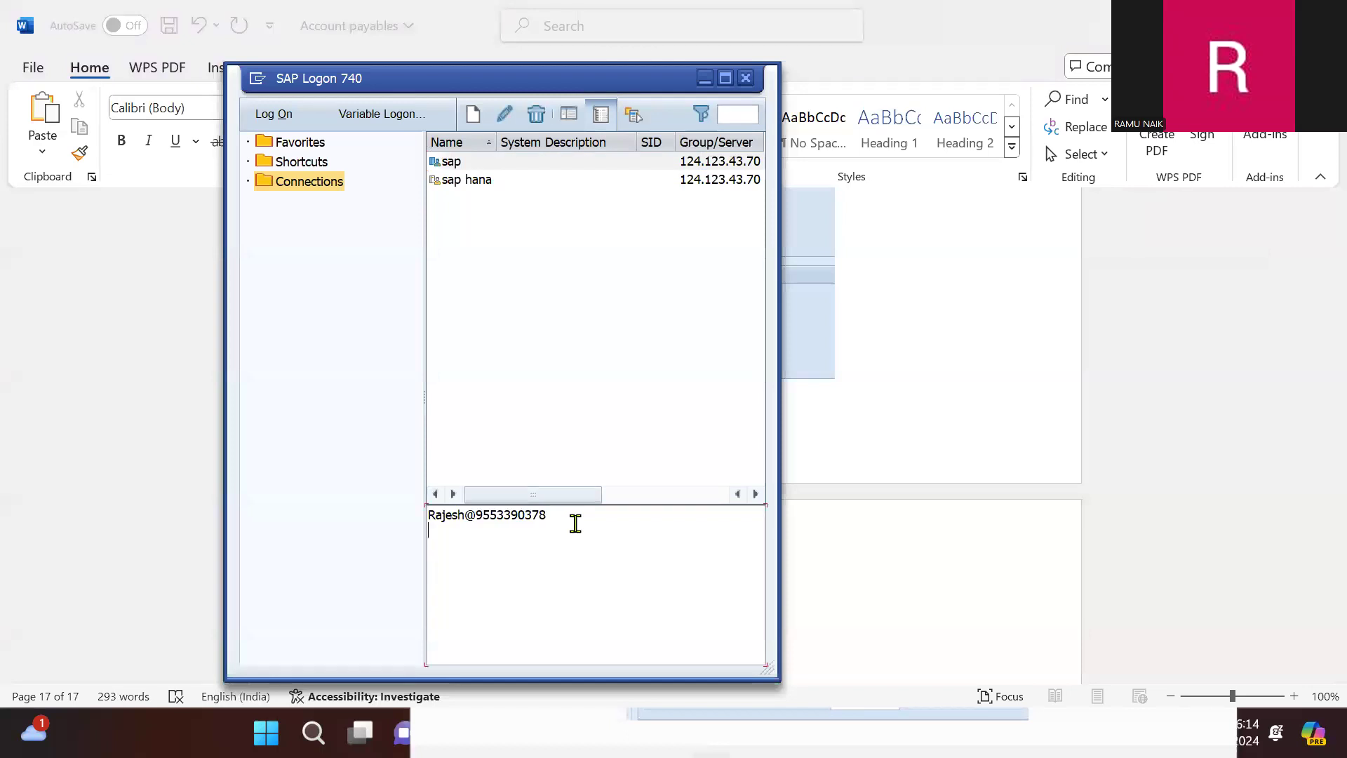
pyautogui.click(479, 163)
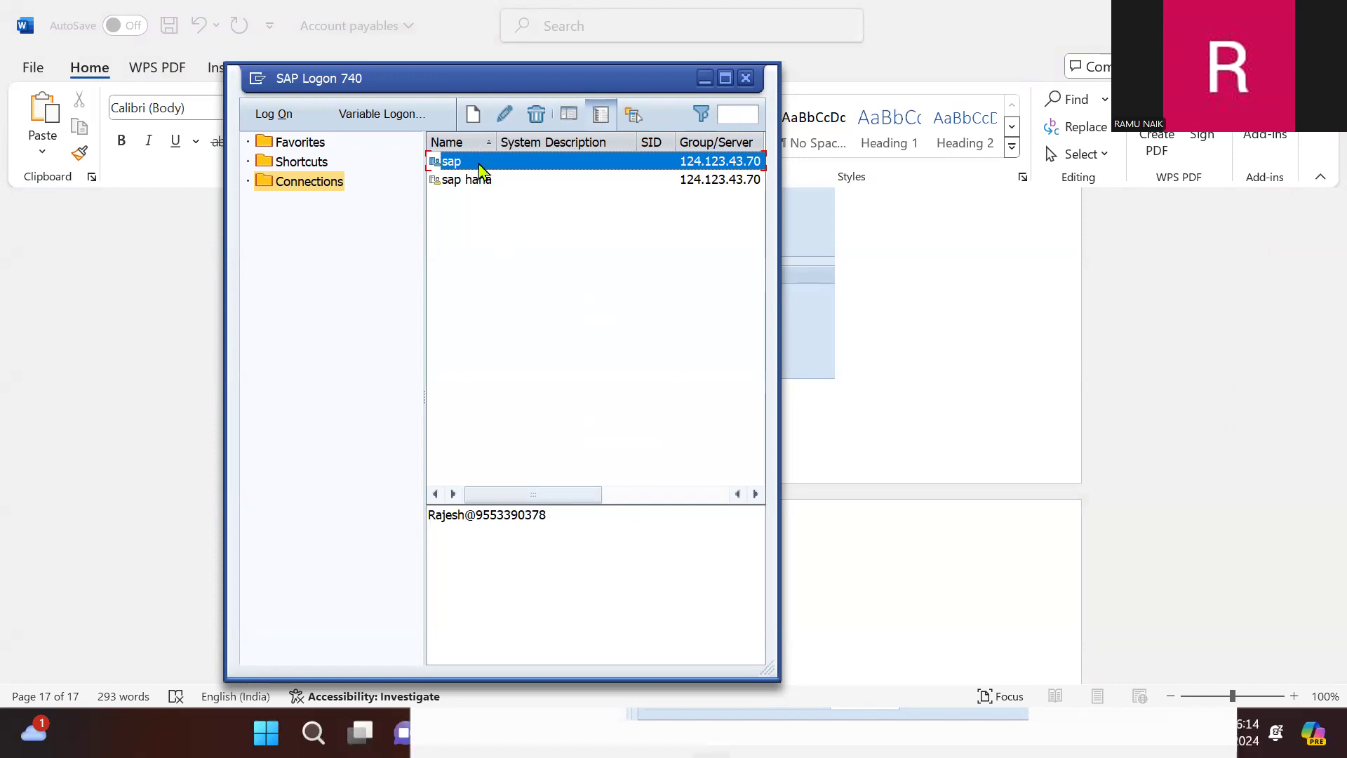
pyautogui.doubleClick(480, 163)
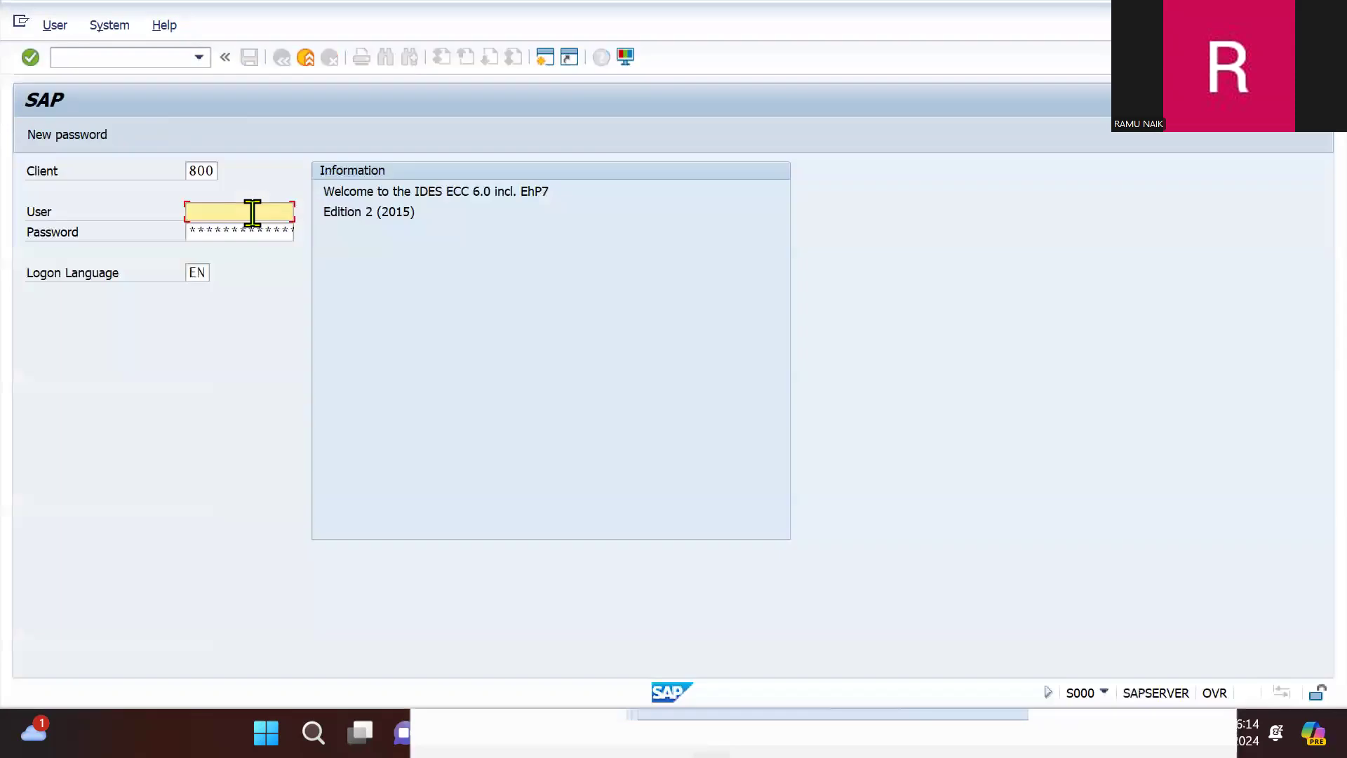
# - Log on to client 800 with the user ID and the account password
pyautogui.click(253, 212)
pyautogui.click(254, 230)
pyautogui.click(254, 228)
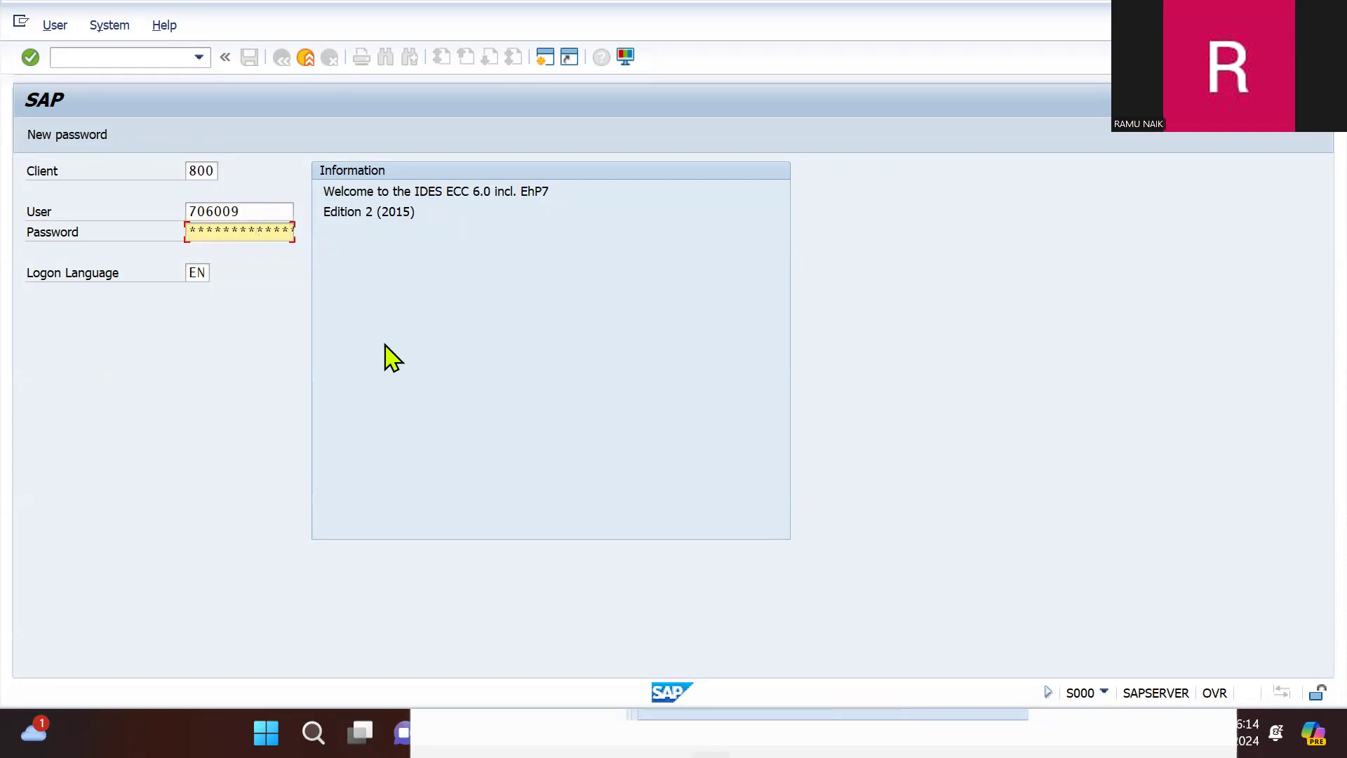
pyautogui.press('Return')
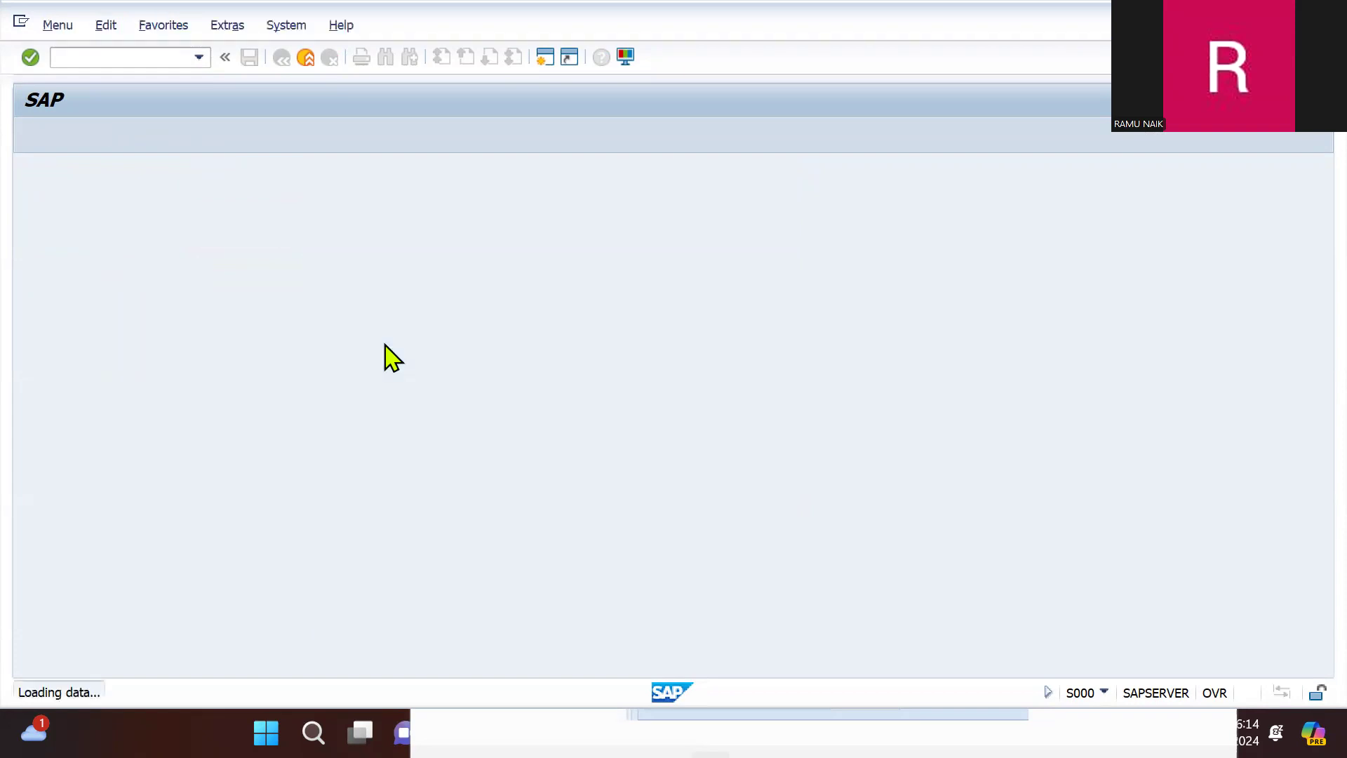
# - Try to open vendor invoice entry with transaction FB60 in the new session, and close the resulting dialog
pyautogui.write('FB60')
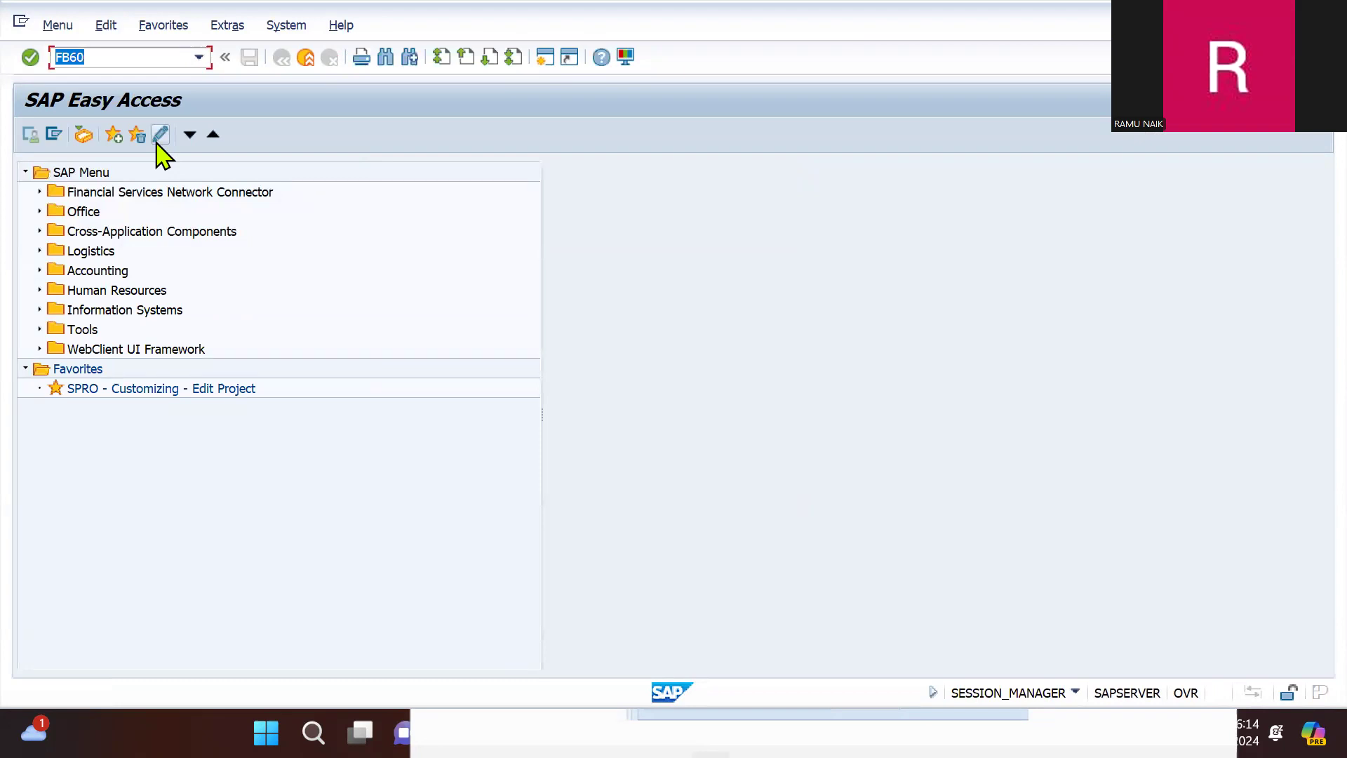
pyautogui.press('Return')
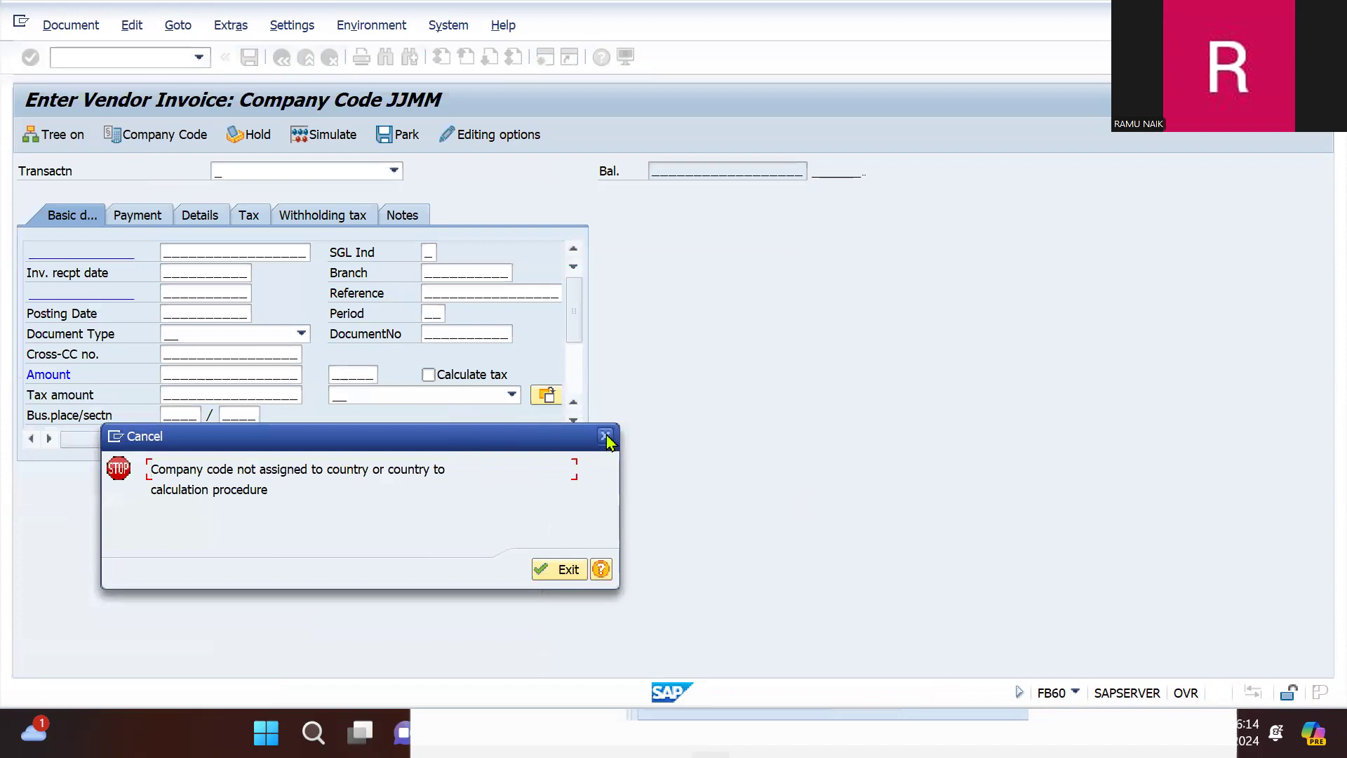
pyautogui.click(605, 436)
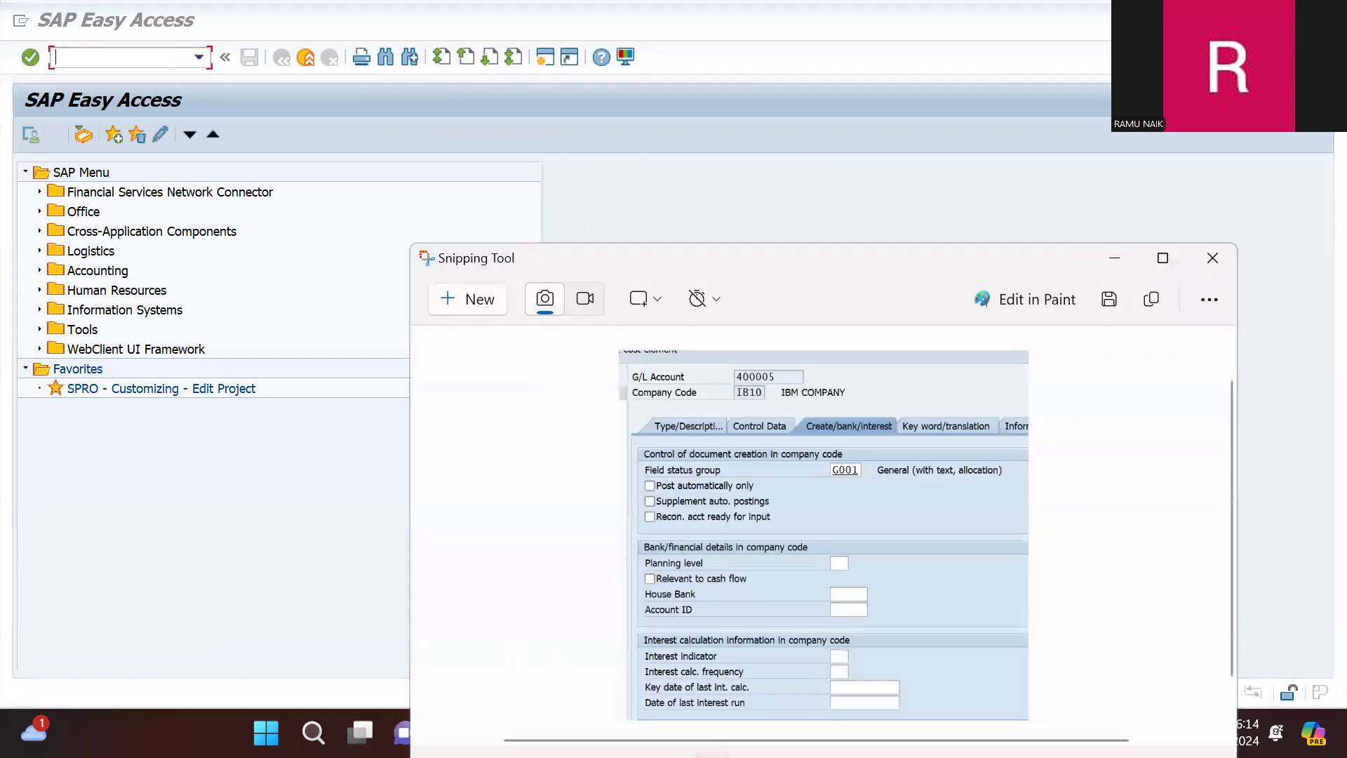
# - Close the Snipping Tool window
pyautogui.click(1226, 264)
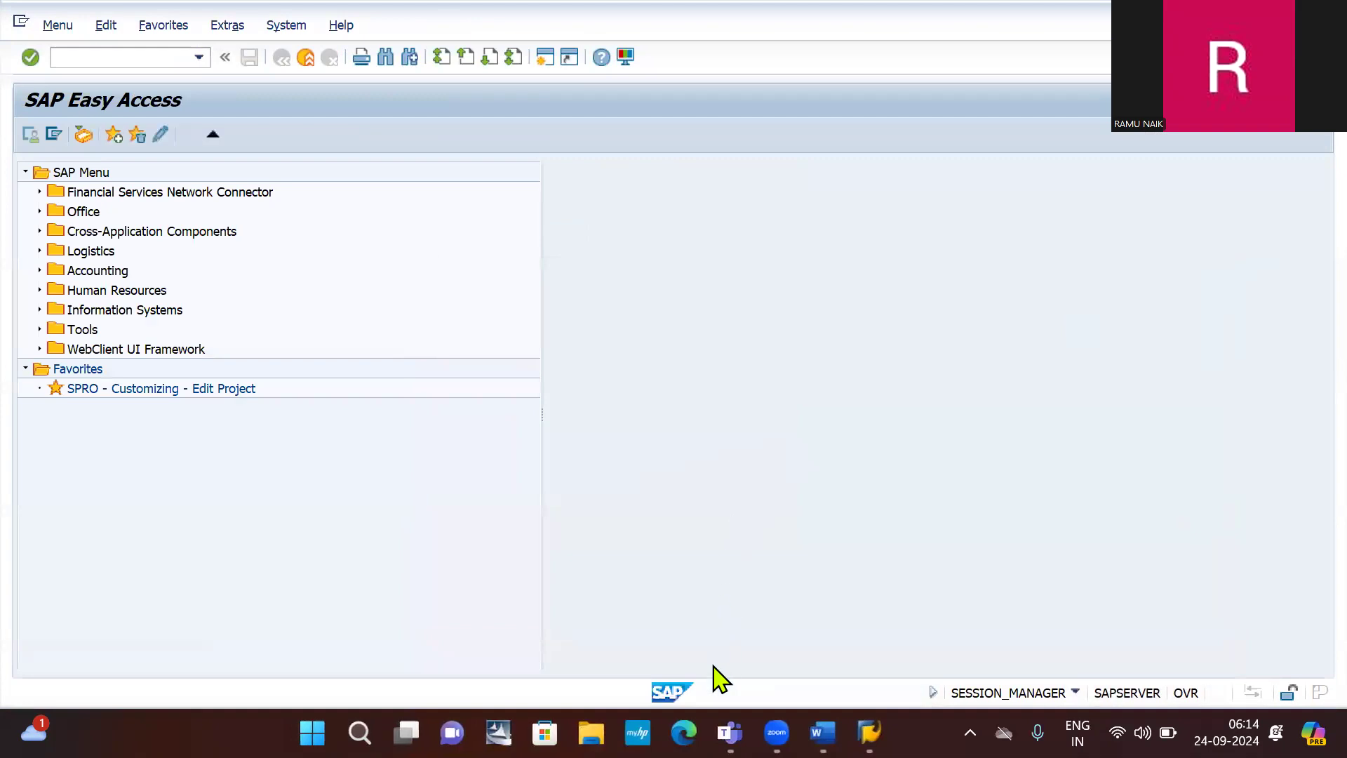
# - Open Google in Microsoft Edge and copy the two-line "Company code not assigned to country" error text from the Account payables notes in Word
pyautogui.click(683, 733)
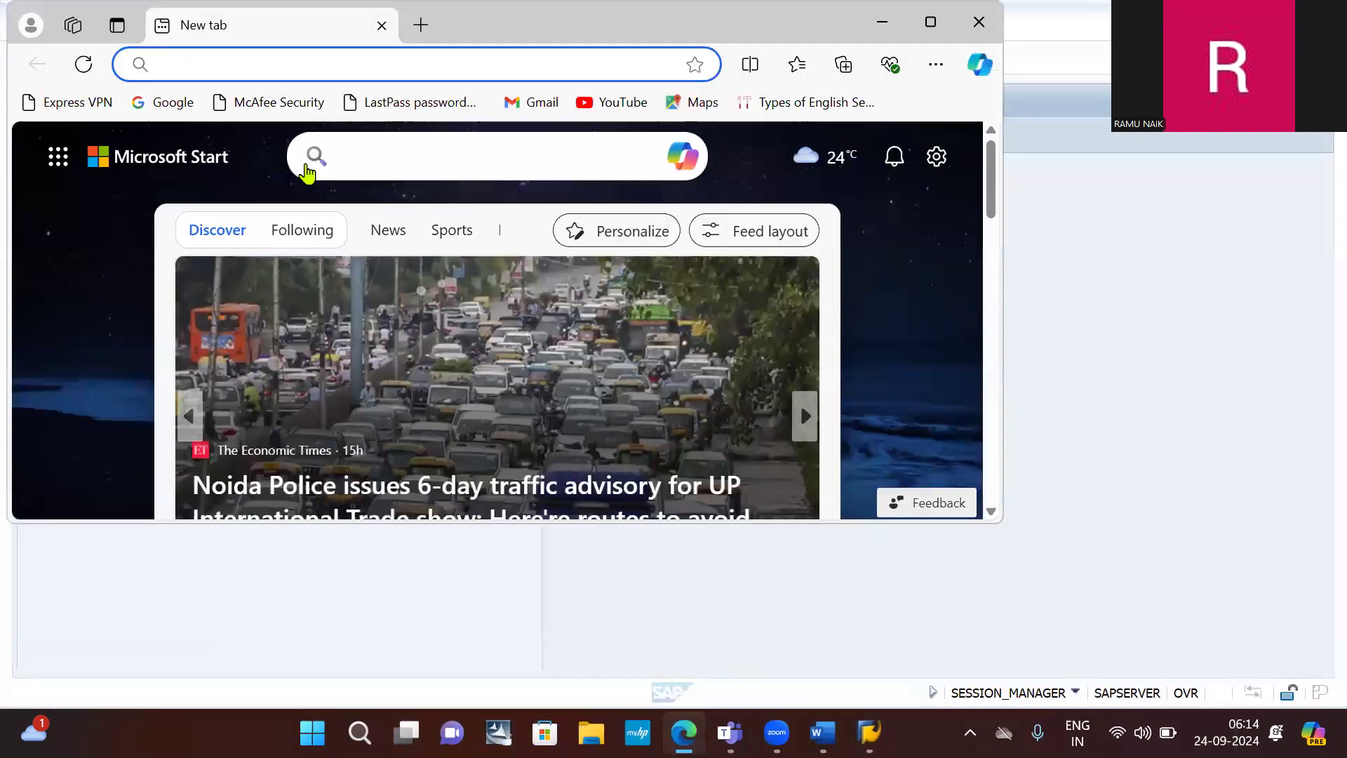
pyautogui.click(165, 102)
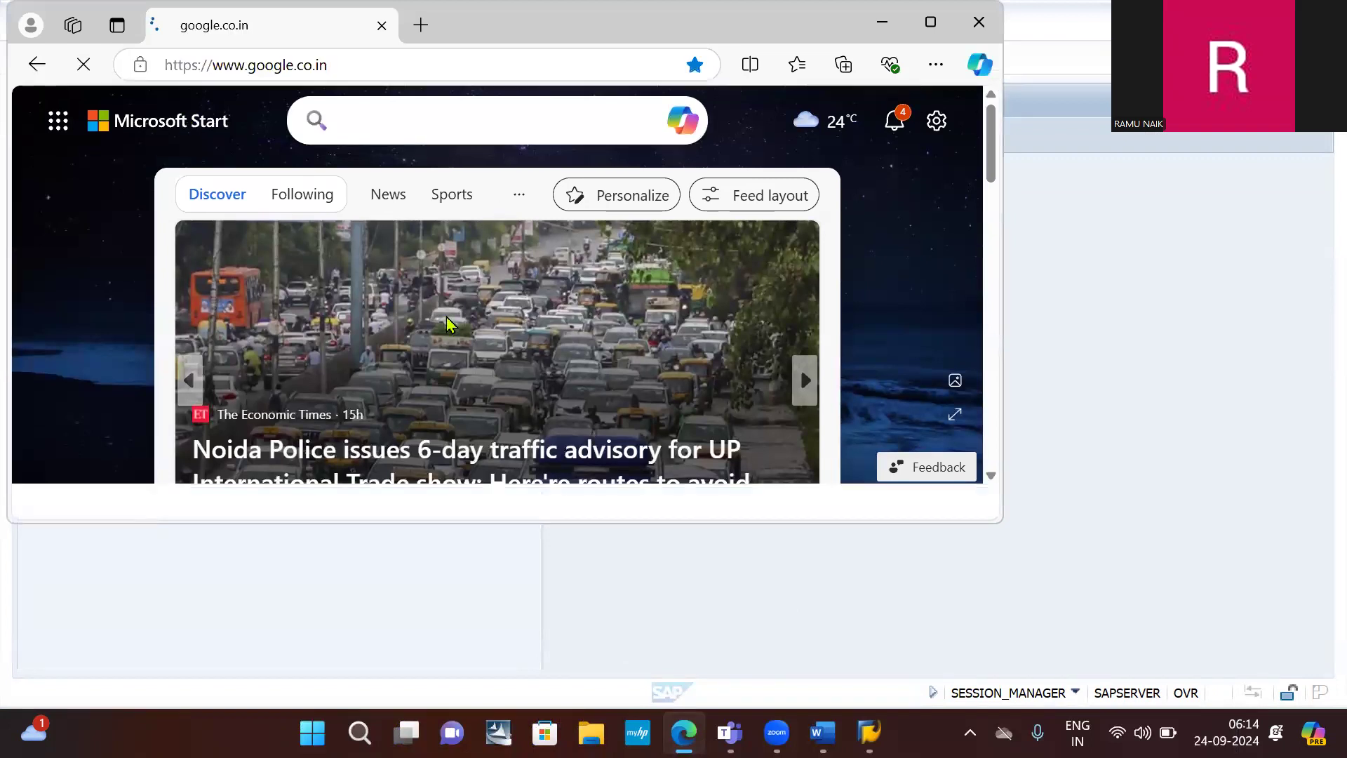
pyautogui.moveTo(869, 732)
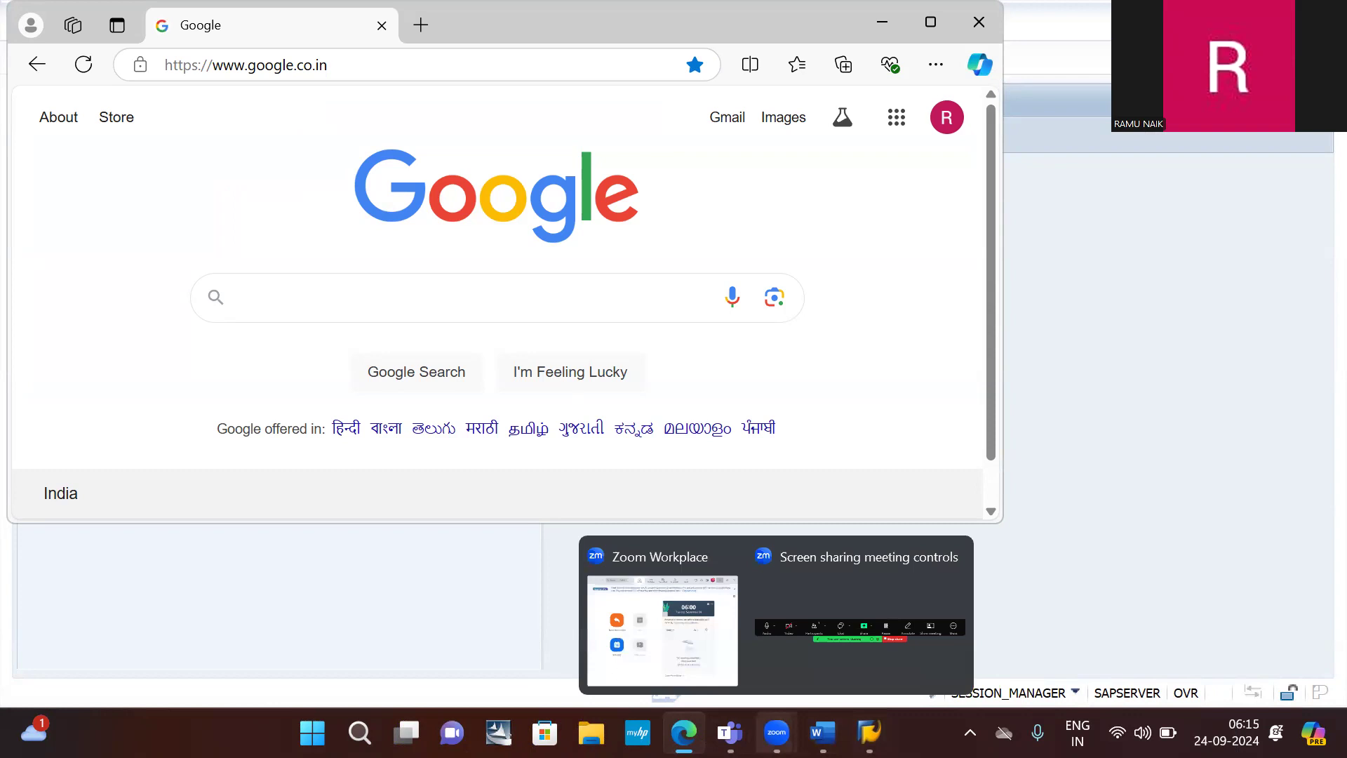
pyautogui.moveTo(823, 732)
pyautogui.click(775, 634)
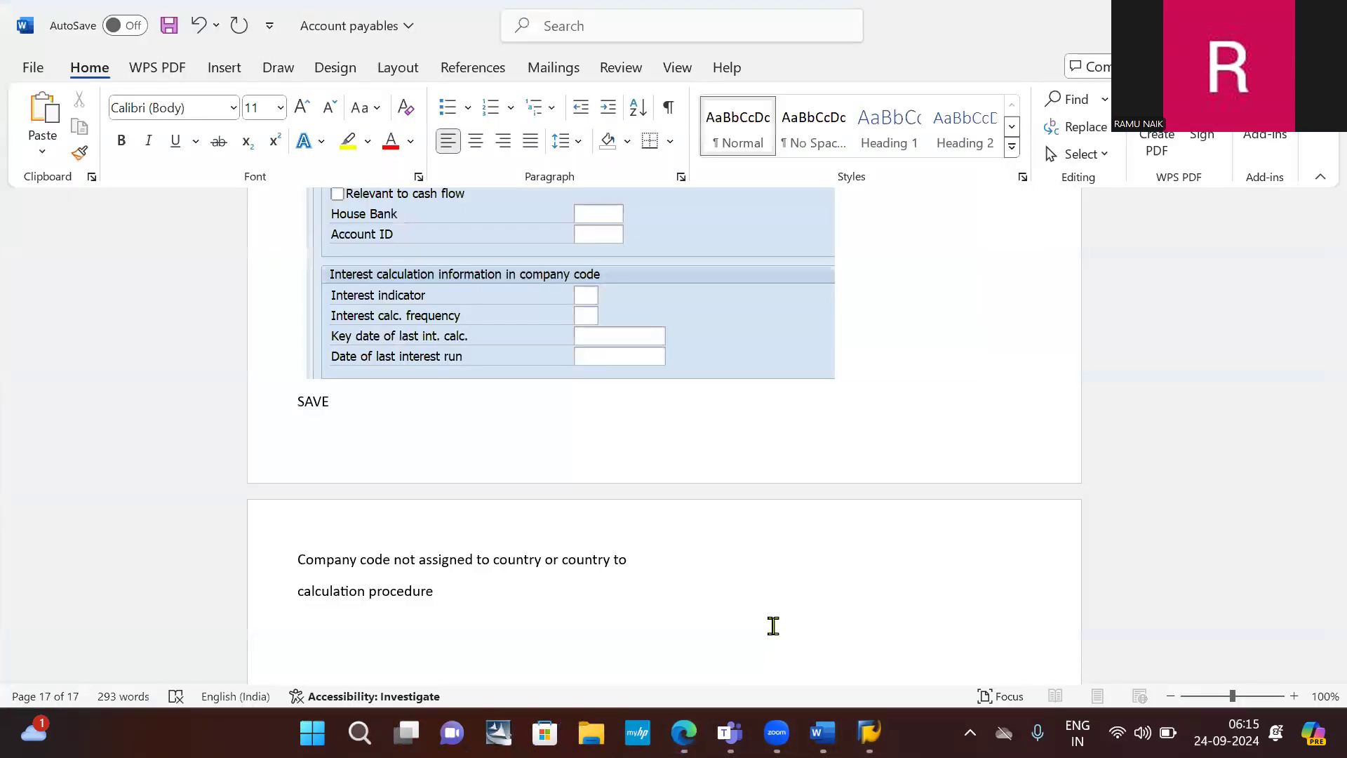
pyautogui.tripleClick(376, 566)
pyautogui.hotkey('ctrl', 'c')
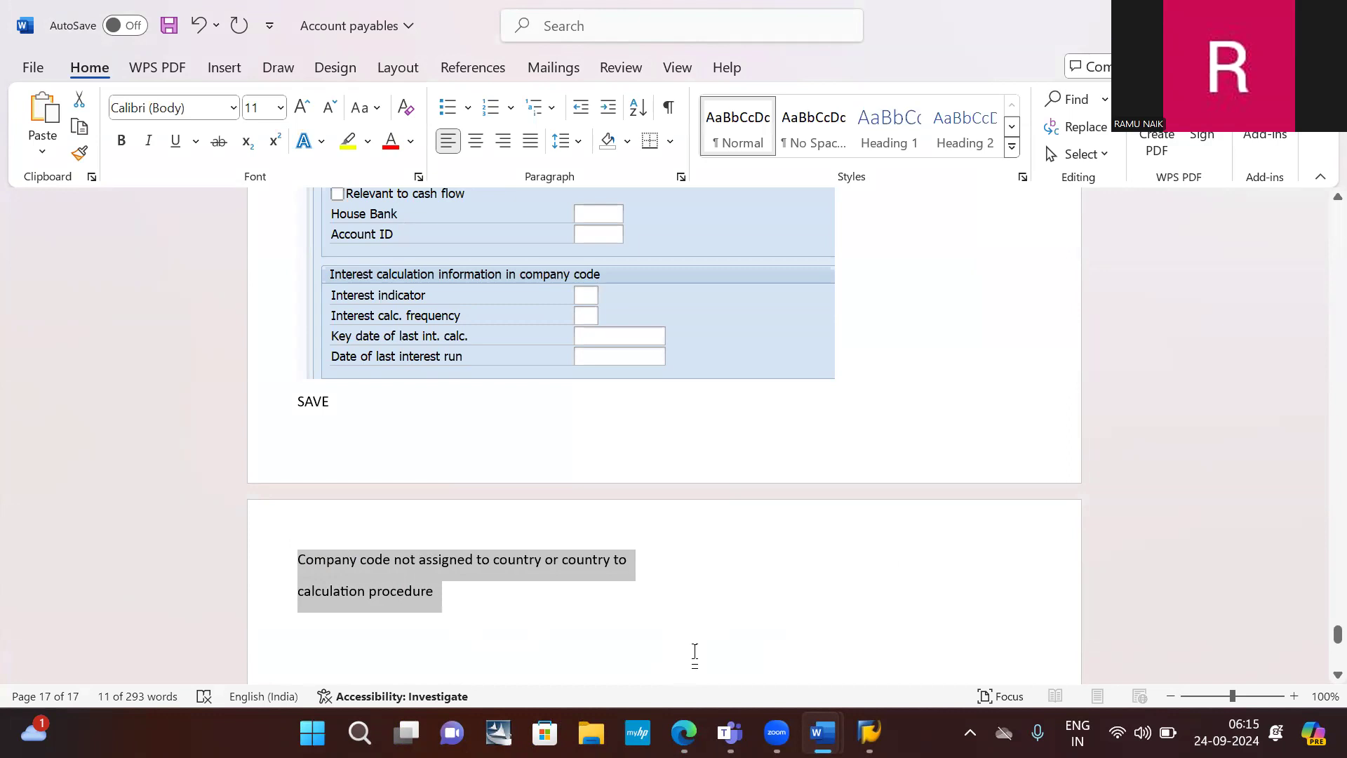
# - Switch to Edge and search Google for "Company code not assigned to country or country to calculation procedure"
pyautogui.hotkey('alt', 'Tab')
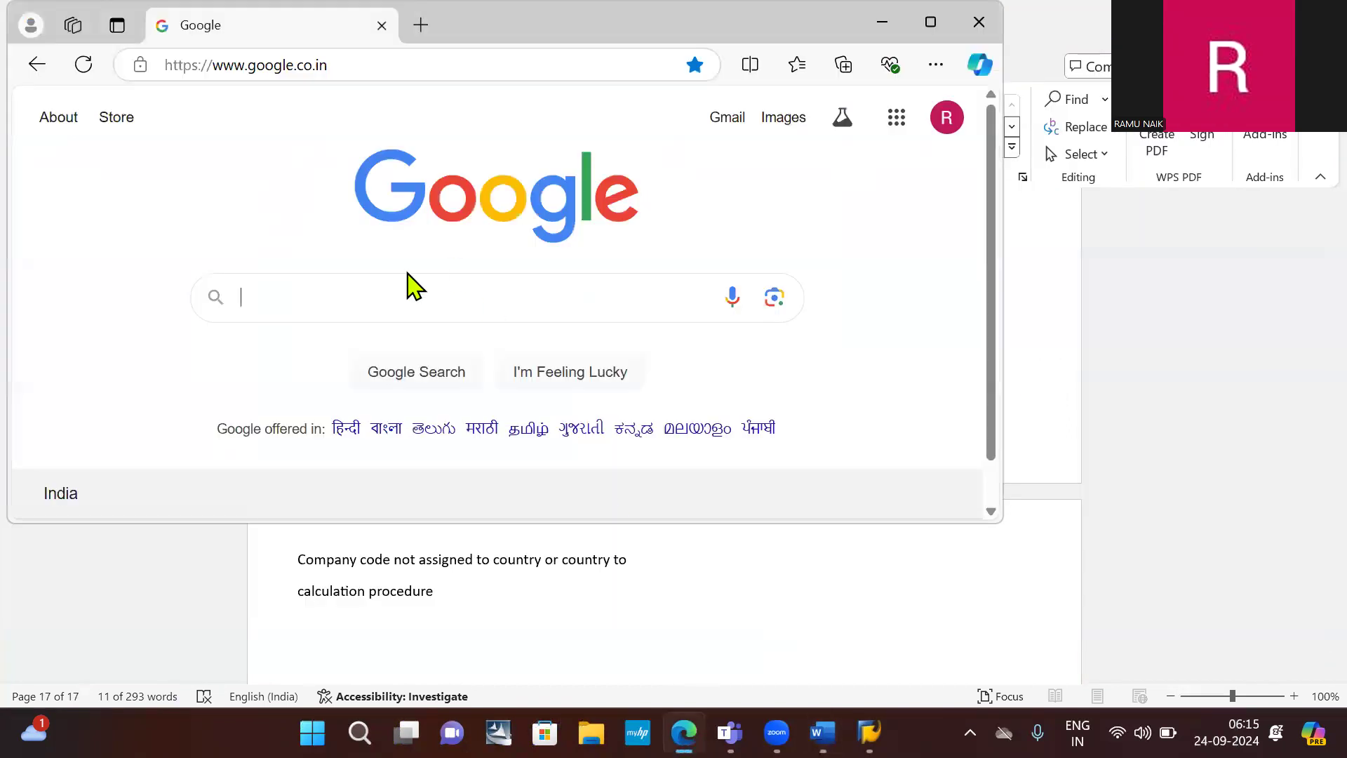
pyautogui.hotkey('ctrl', 'v')
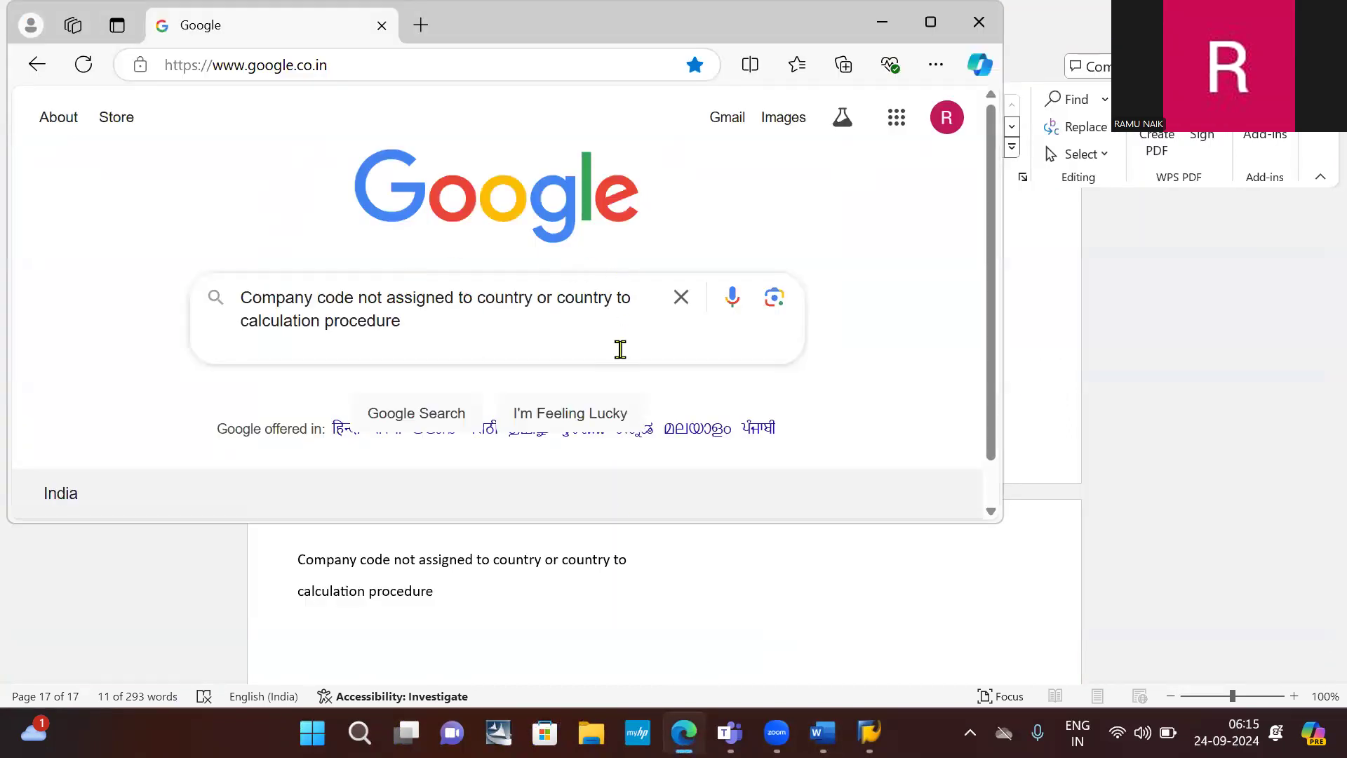
pyautogui.press('BackSpace')
pyautogui.press('Return')
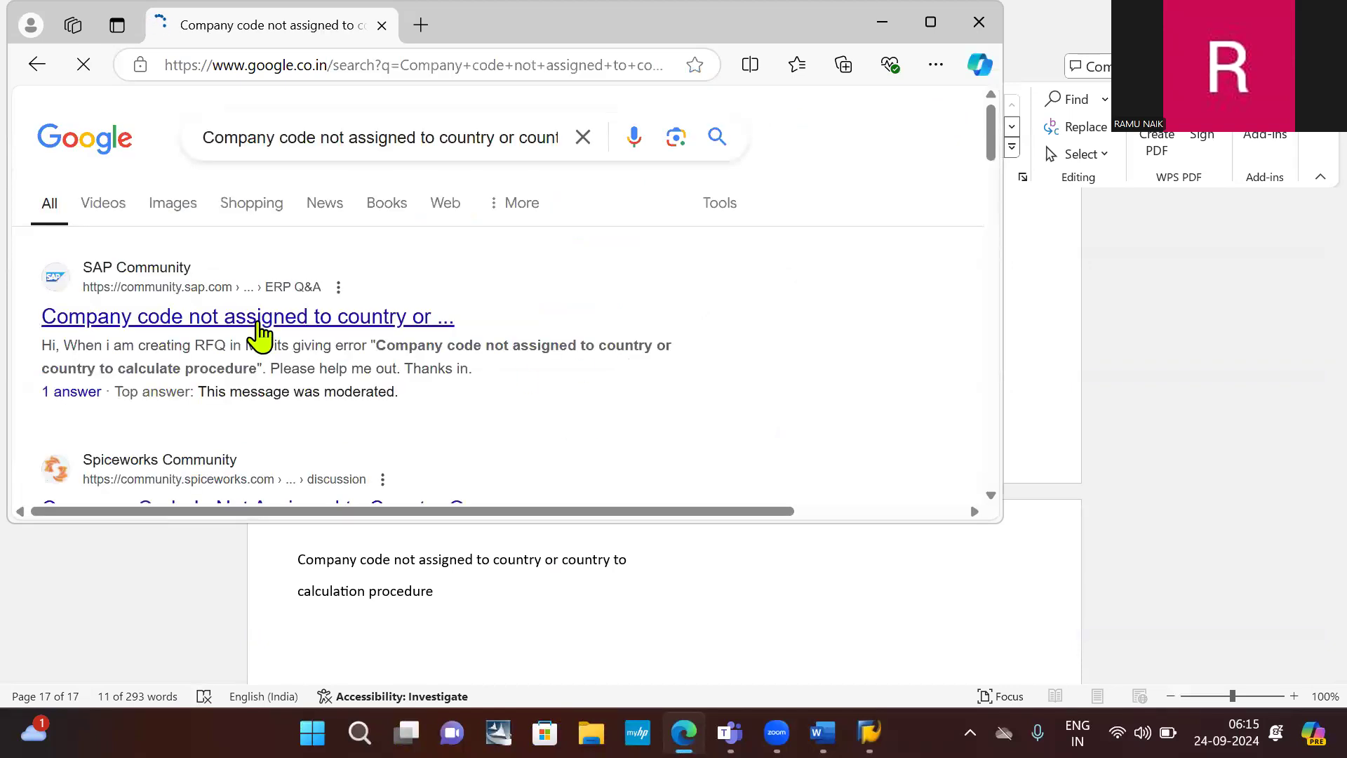
# - Open the SAP Community result in a maximized window and read through the answers for the recommended tax procedure settings
pyautogui.click(295, 325)
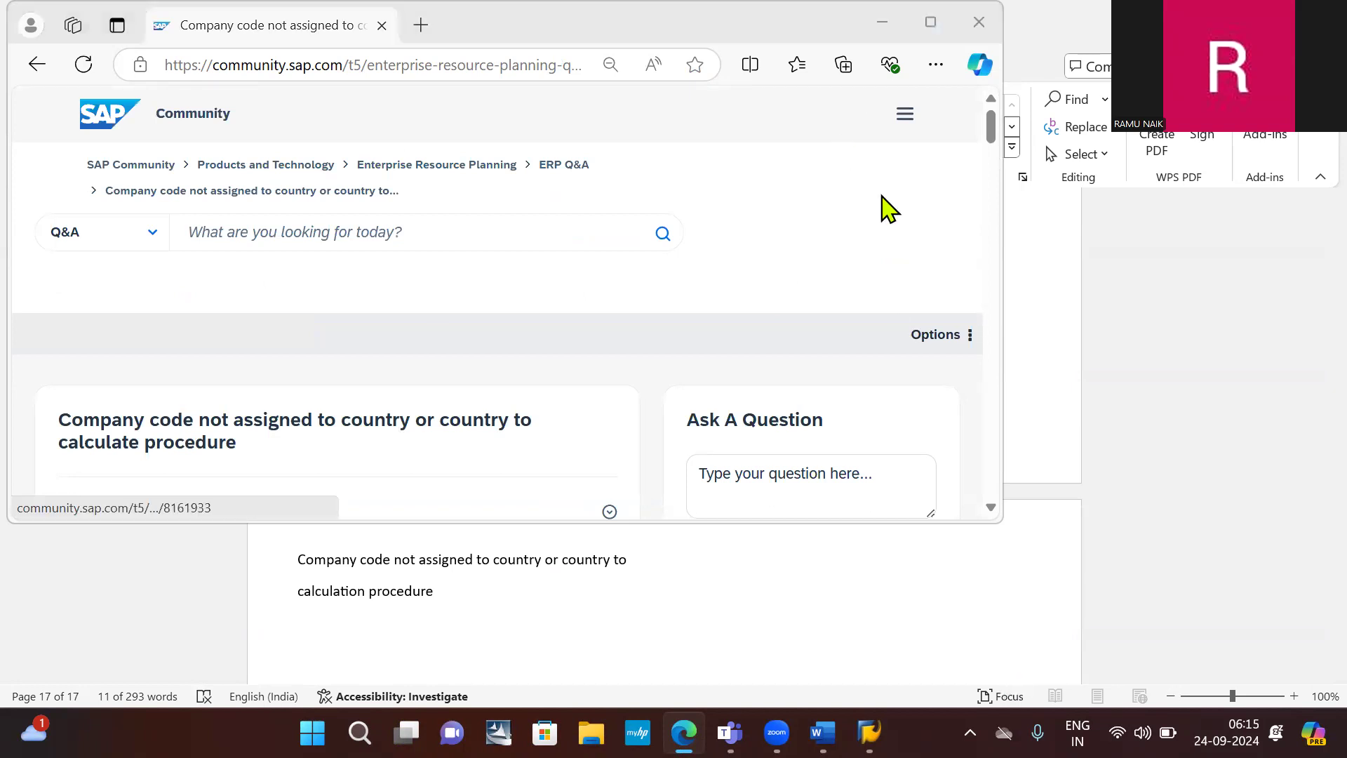
pyautogui.click(923, 24)
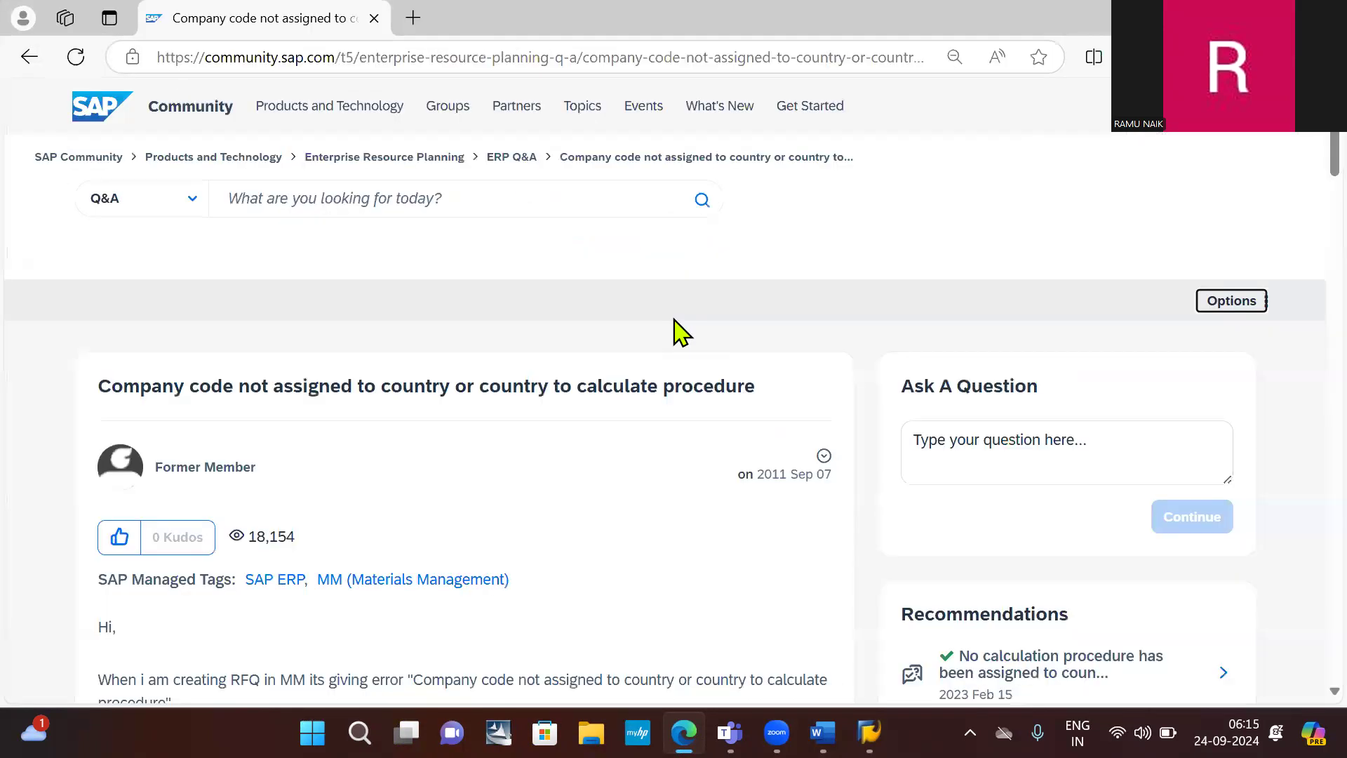
pyautogui.scroll(-2, 453, 407)
pyautogui.scroll(-1, 453, 410)
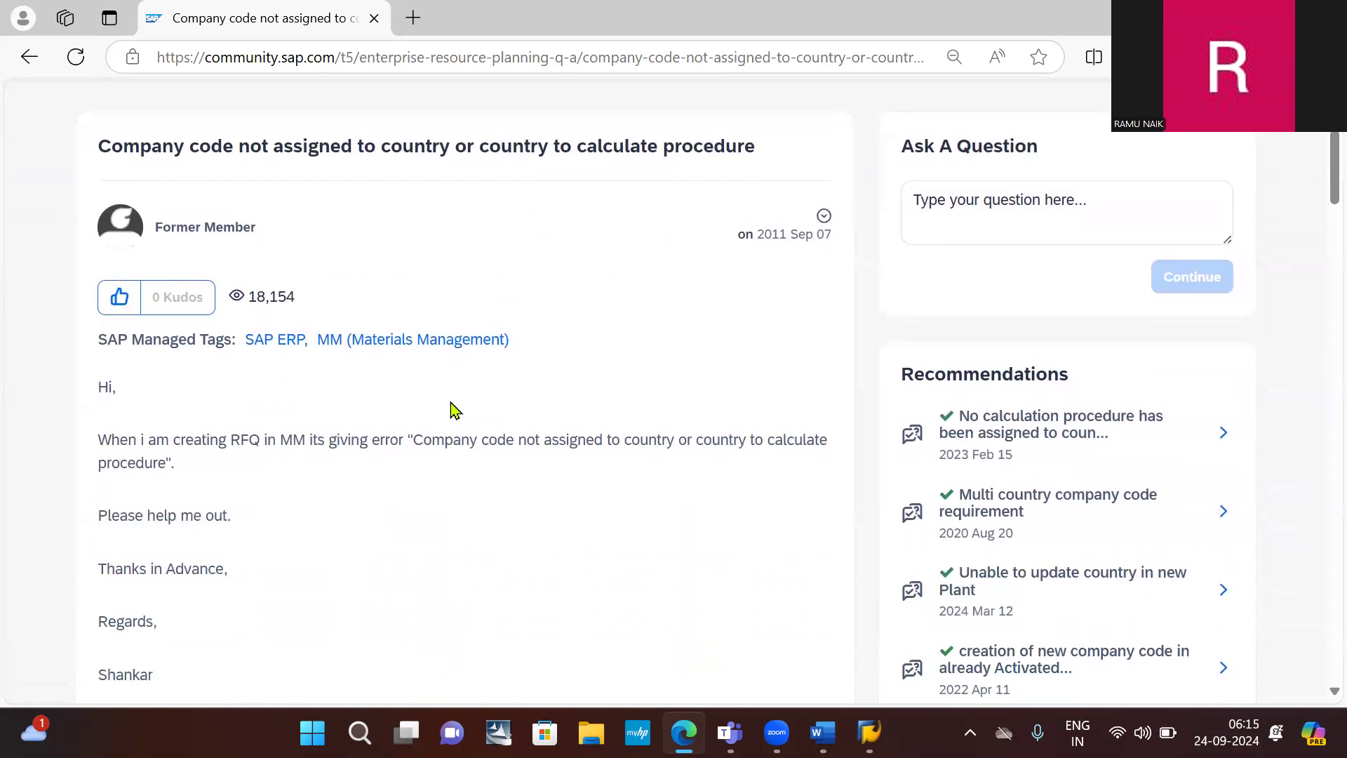
pyautogui.scroll(-2, 452, 411)
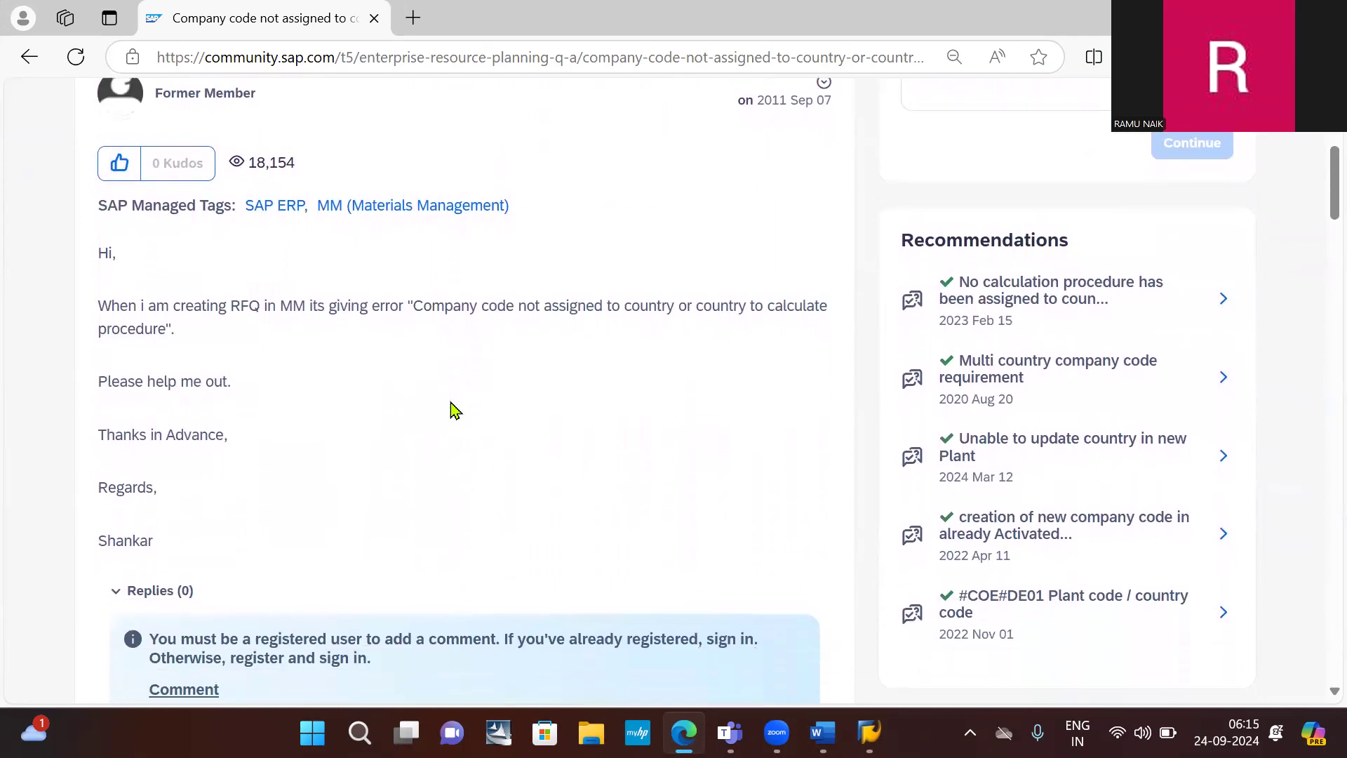
pyautogui.scroll(-1, 453, 410)
pyautogui.scroll(-3, 452, 410)
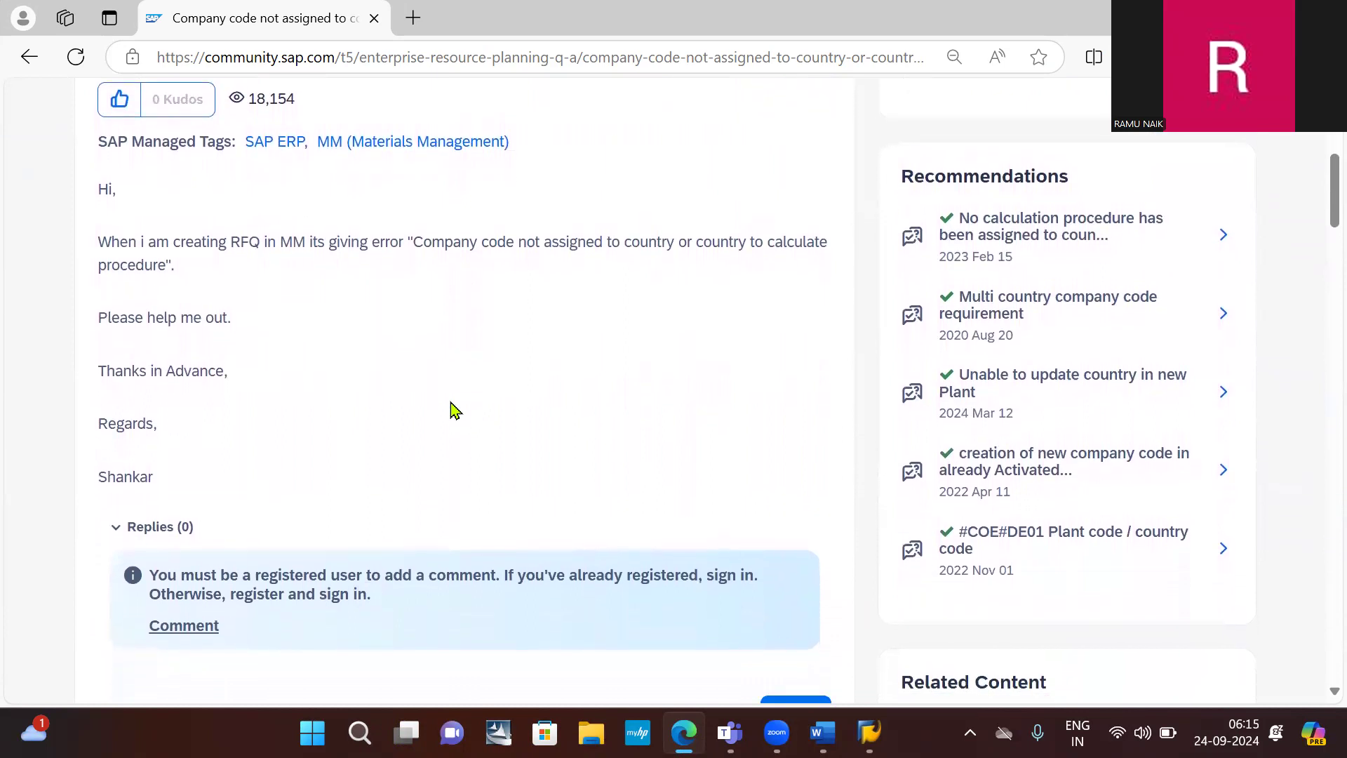
pyautogui.scroll(-8, 452, 410)
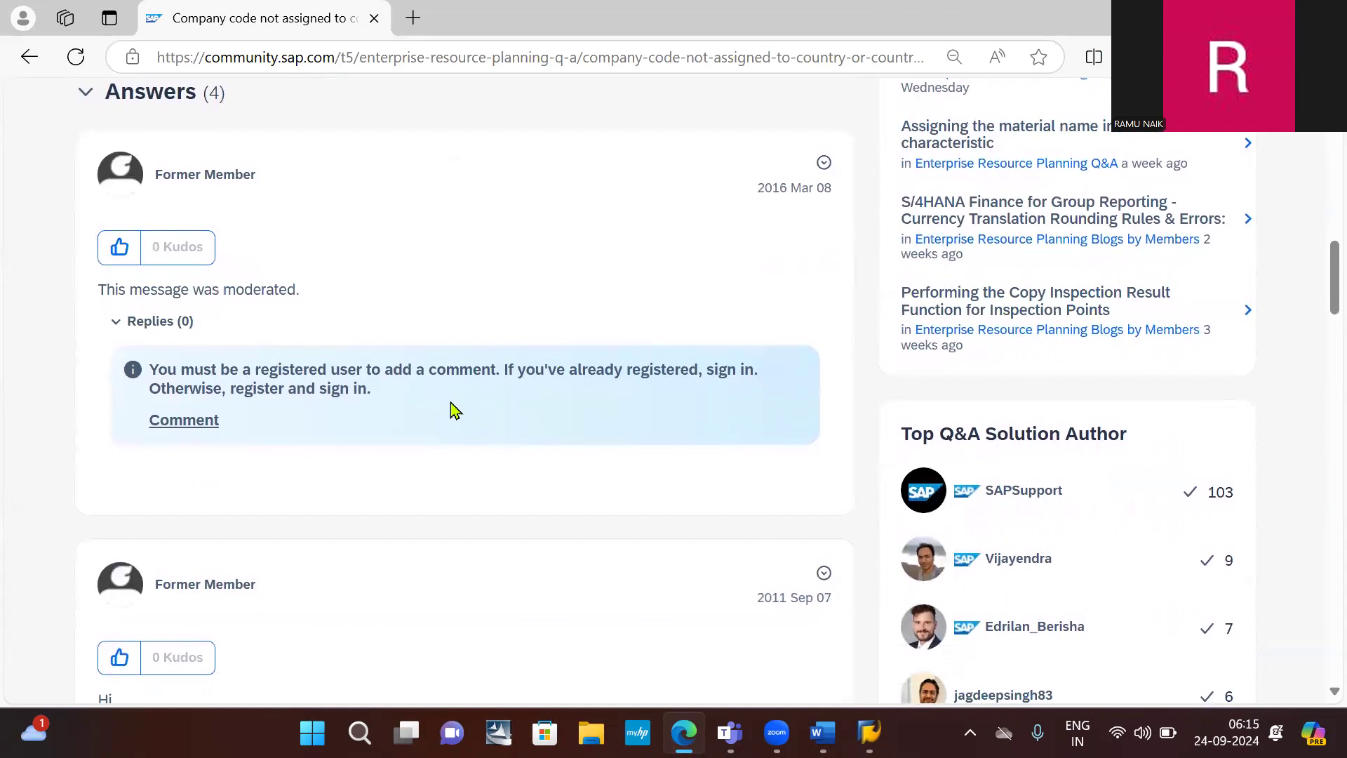
pyautogui.scroll(-3, 453, 411)
pyautogui.scroll(-5, 452, 411)
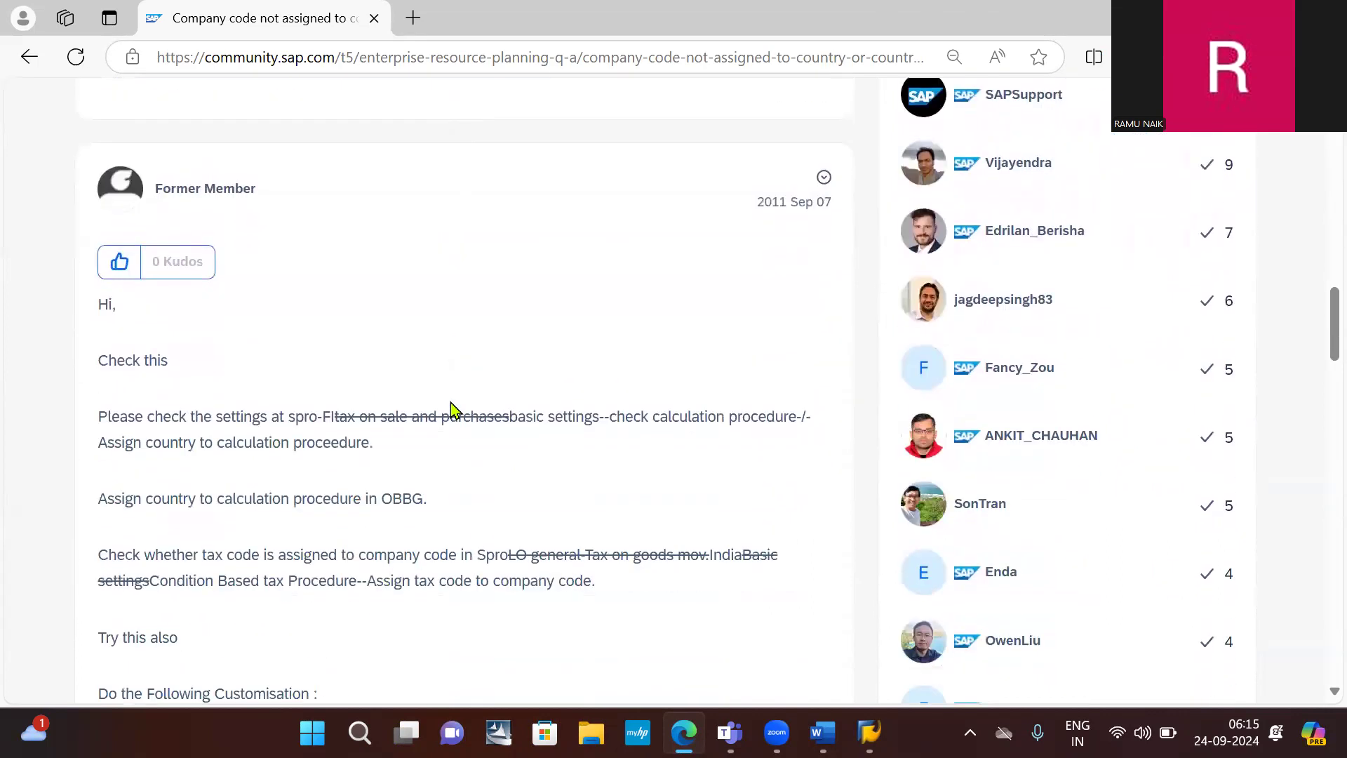
pyautogui.scroll(-1, 451, 399)
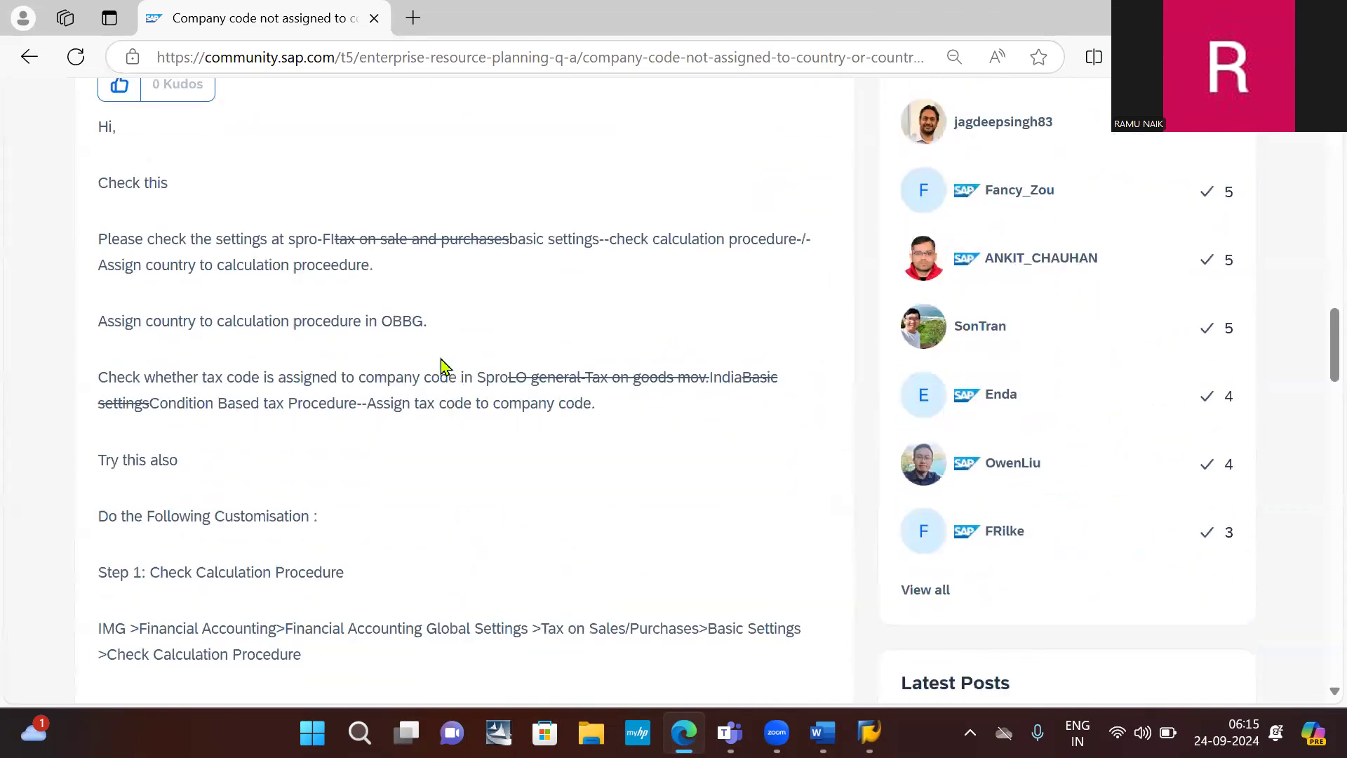
# - Copy the transaction code OBBG from the community answer and run it in SAP Easy Access
pyautogui.doubleClick(403, 316)
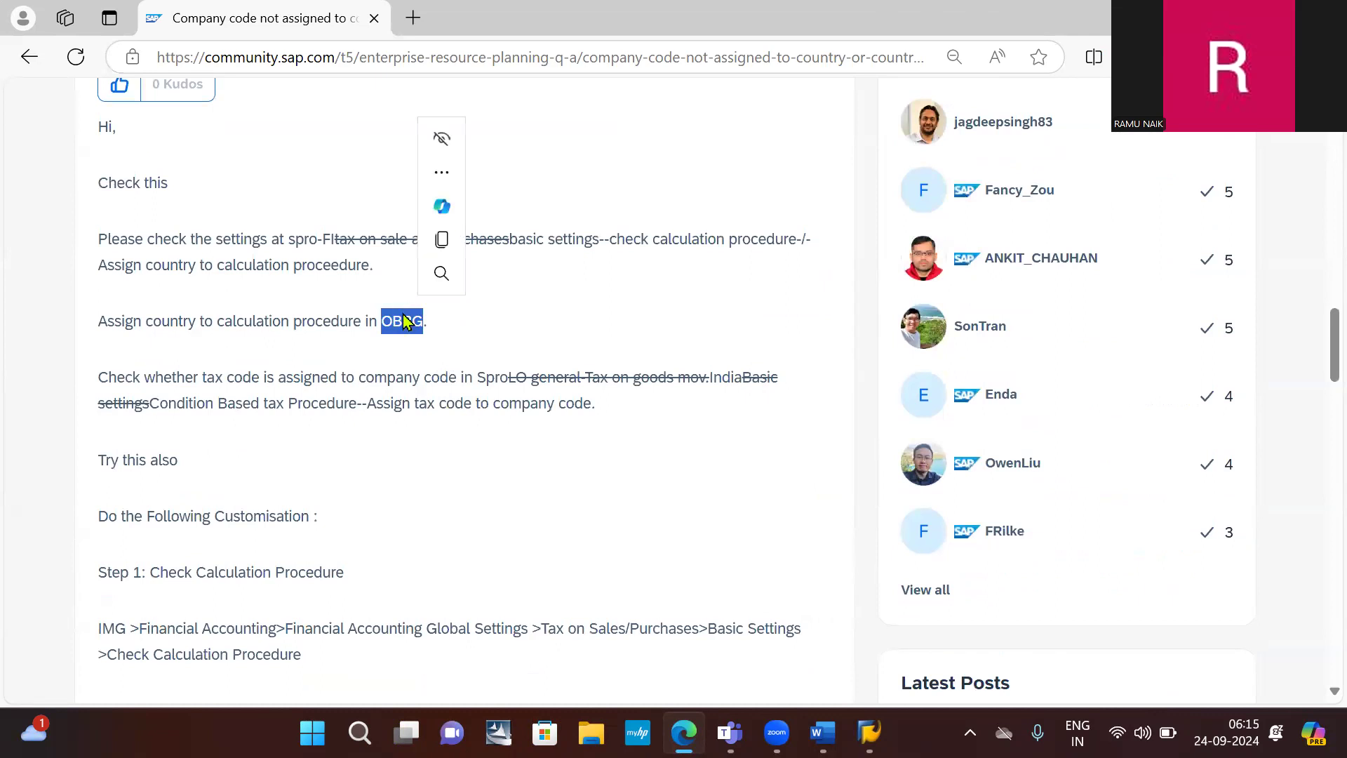
pyautogui.hotkey('ctrl', 'c')
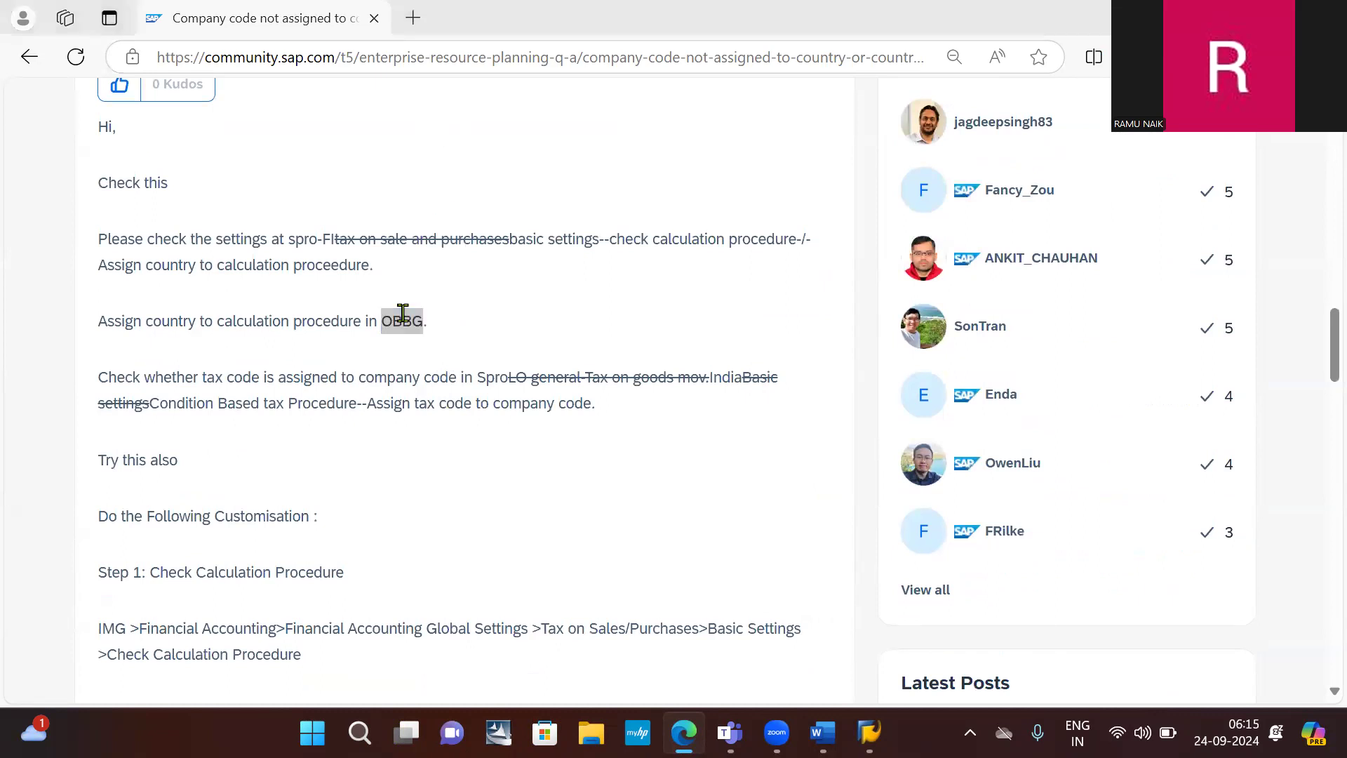
pyautogui.hotkey('alt', 'Tab')
pyautogui.hotkey('alt', 'Tab')
pyautogui.hotkey('alt', 'Tab')
pyautogui.hotkey('alt', 'Tab')
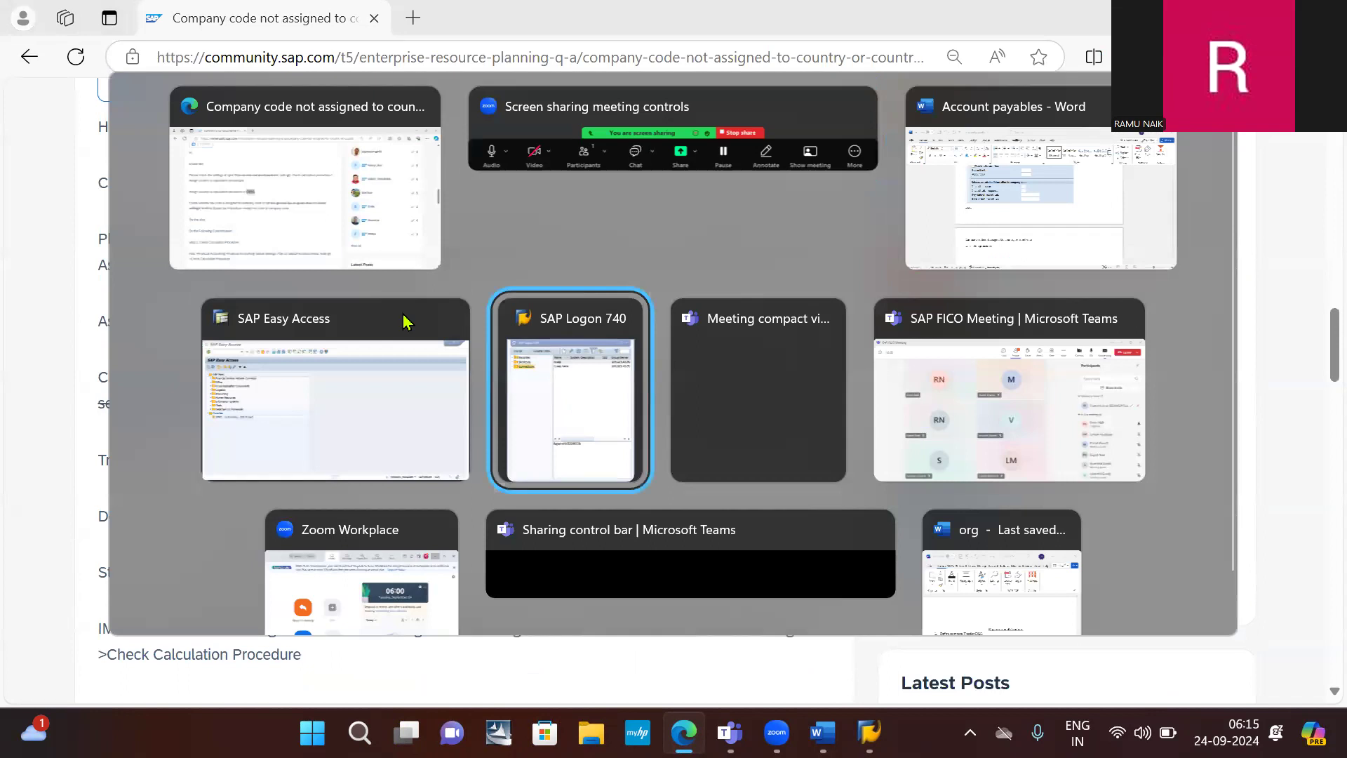
pyautogui.click(405, 322)
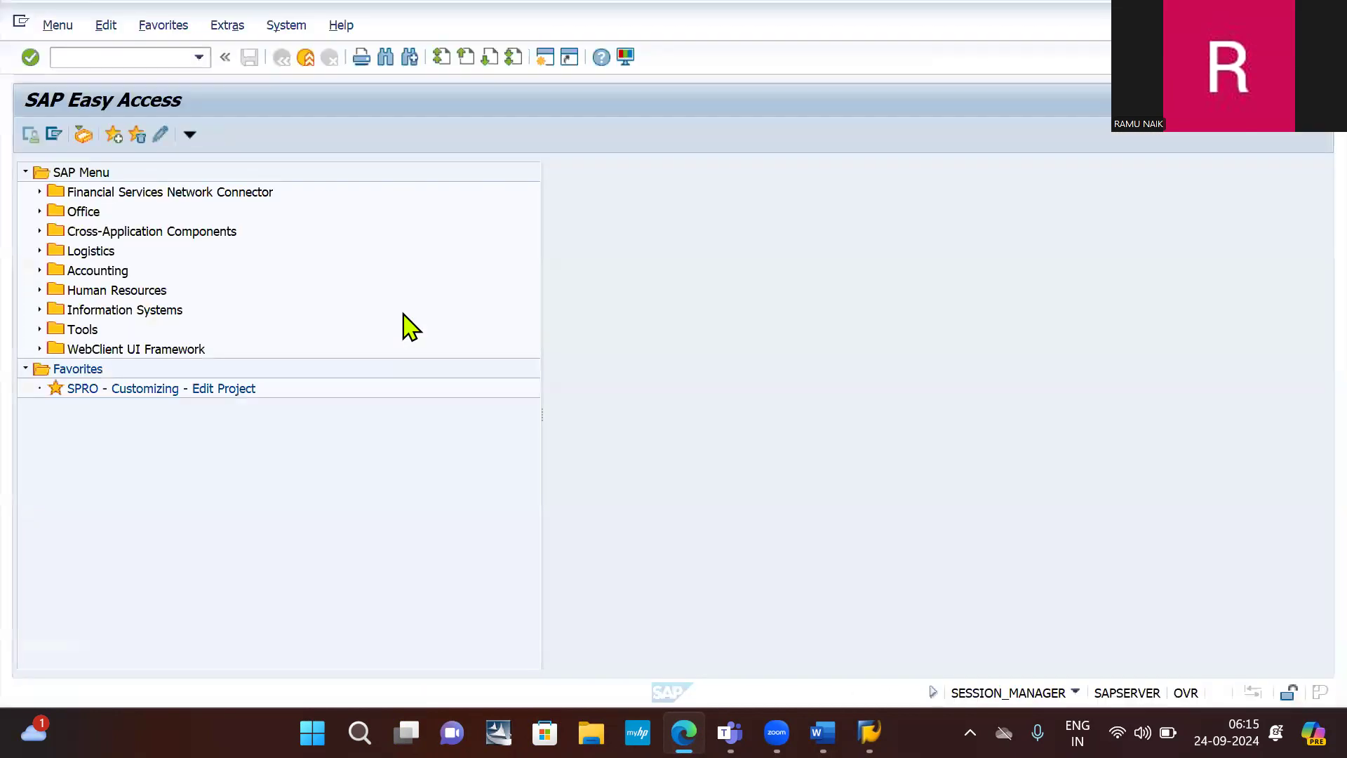
pyautogui.click(97, 56)
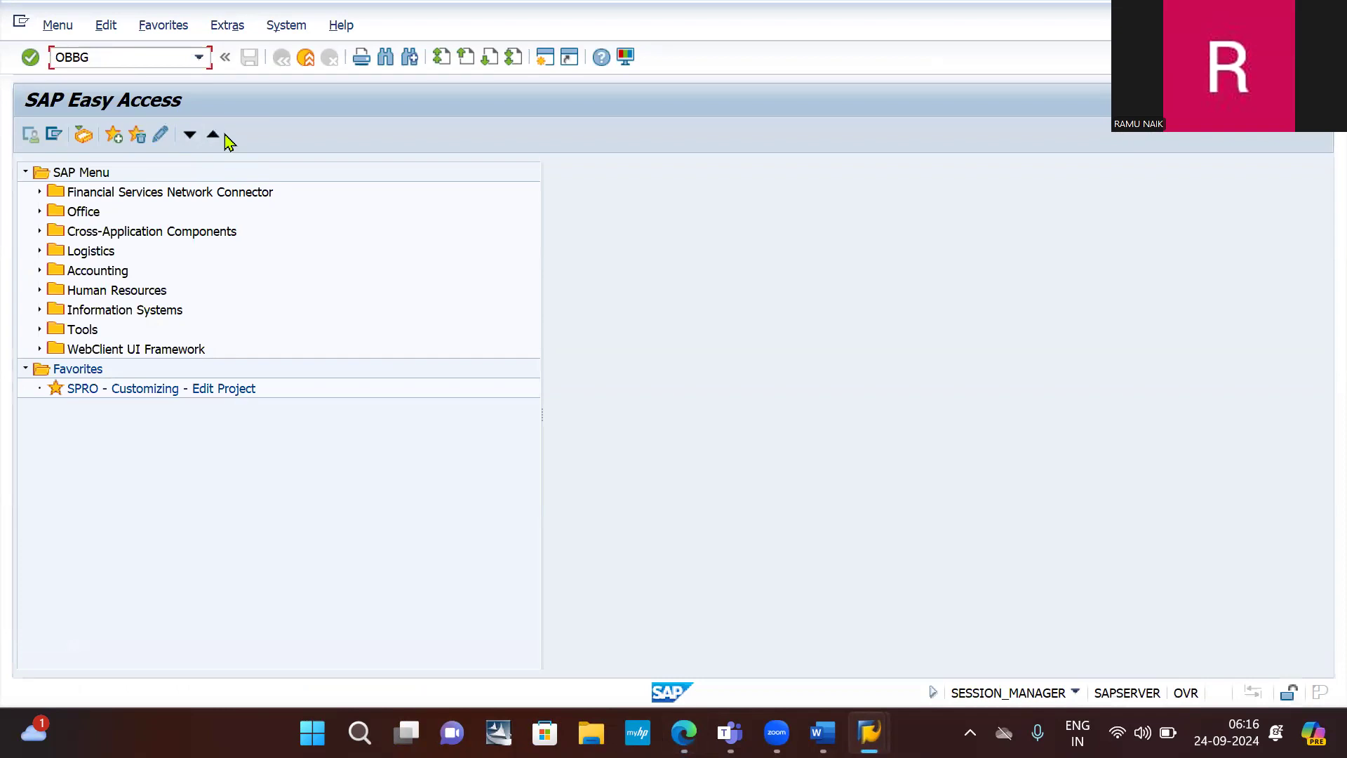
pyautogui.press('Return')
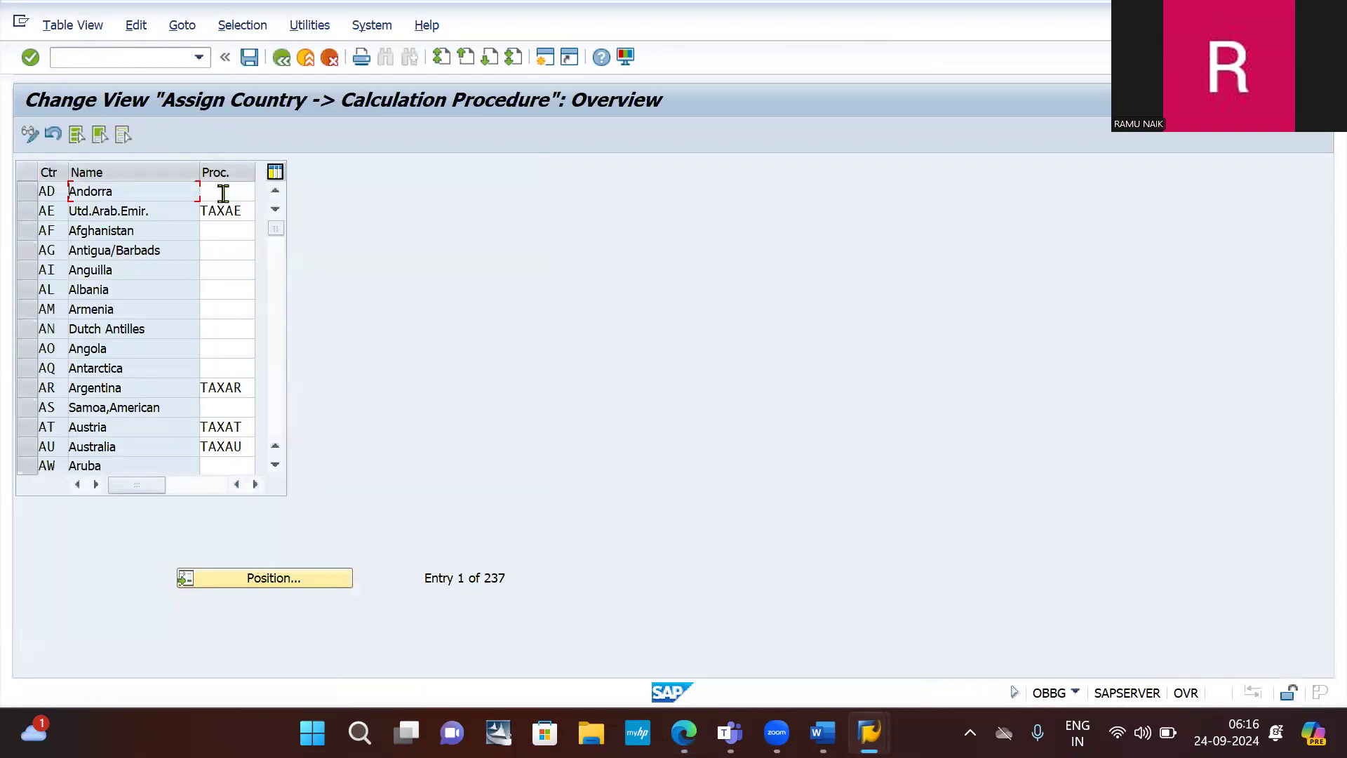
# - Position the country list at IN and assign calculation procedure TAXTST to India
pyautogui.click(271, 576)
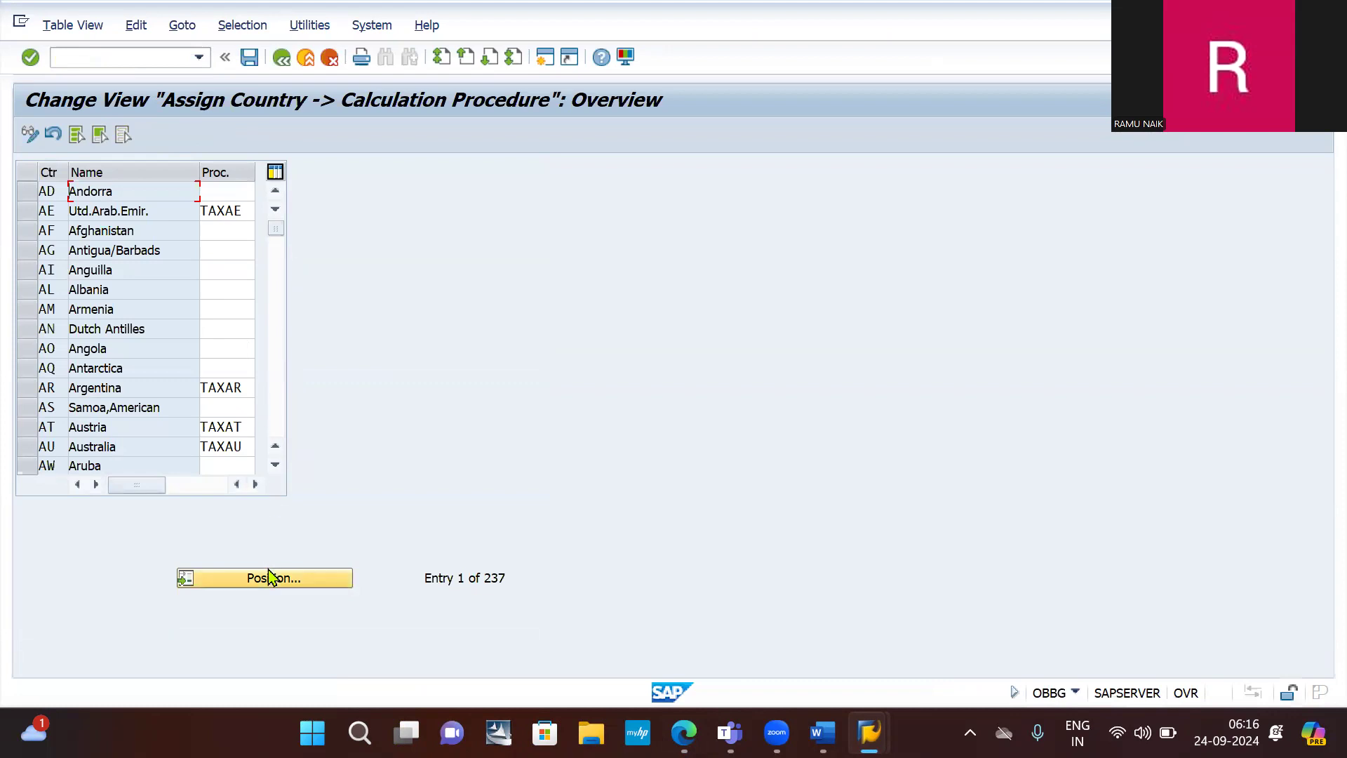
pyautogui.click(273, 579)
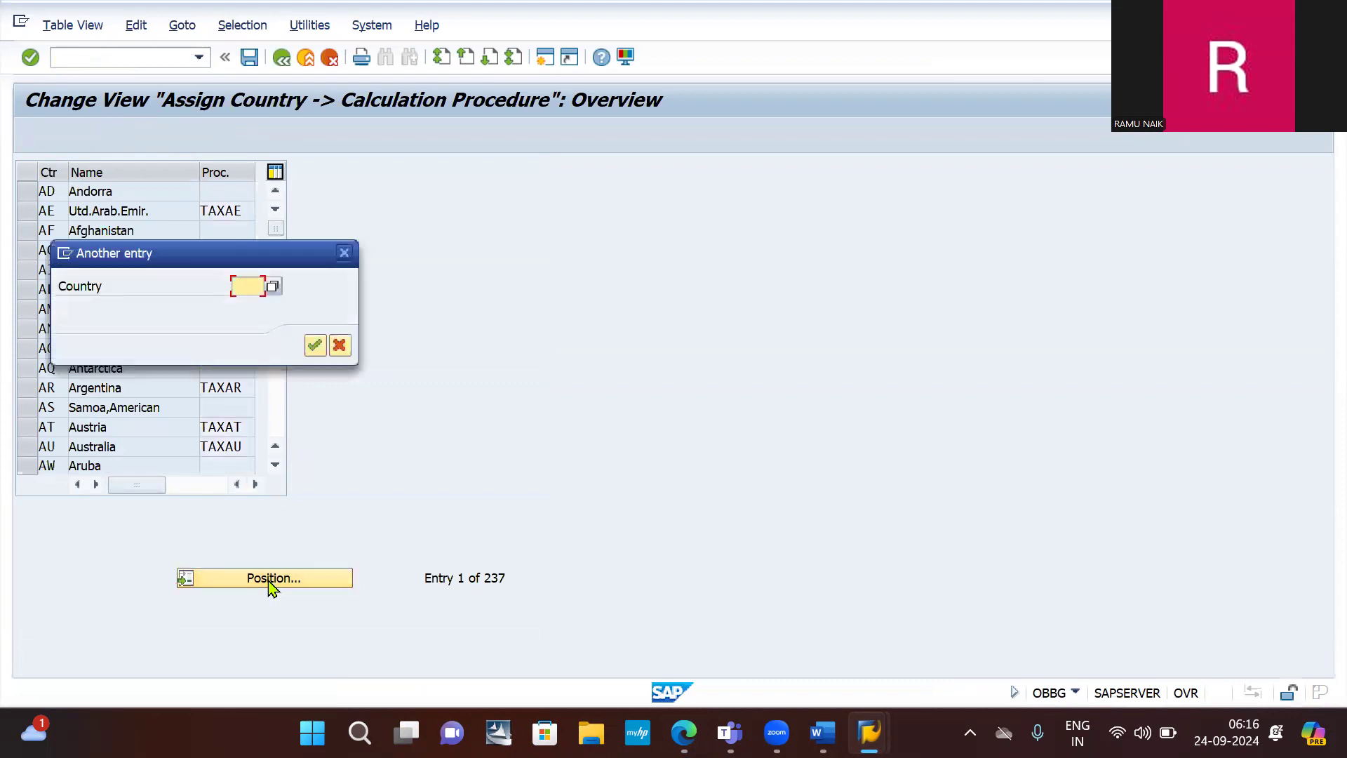
pyautogui.write('IN')
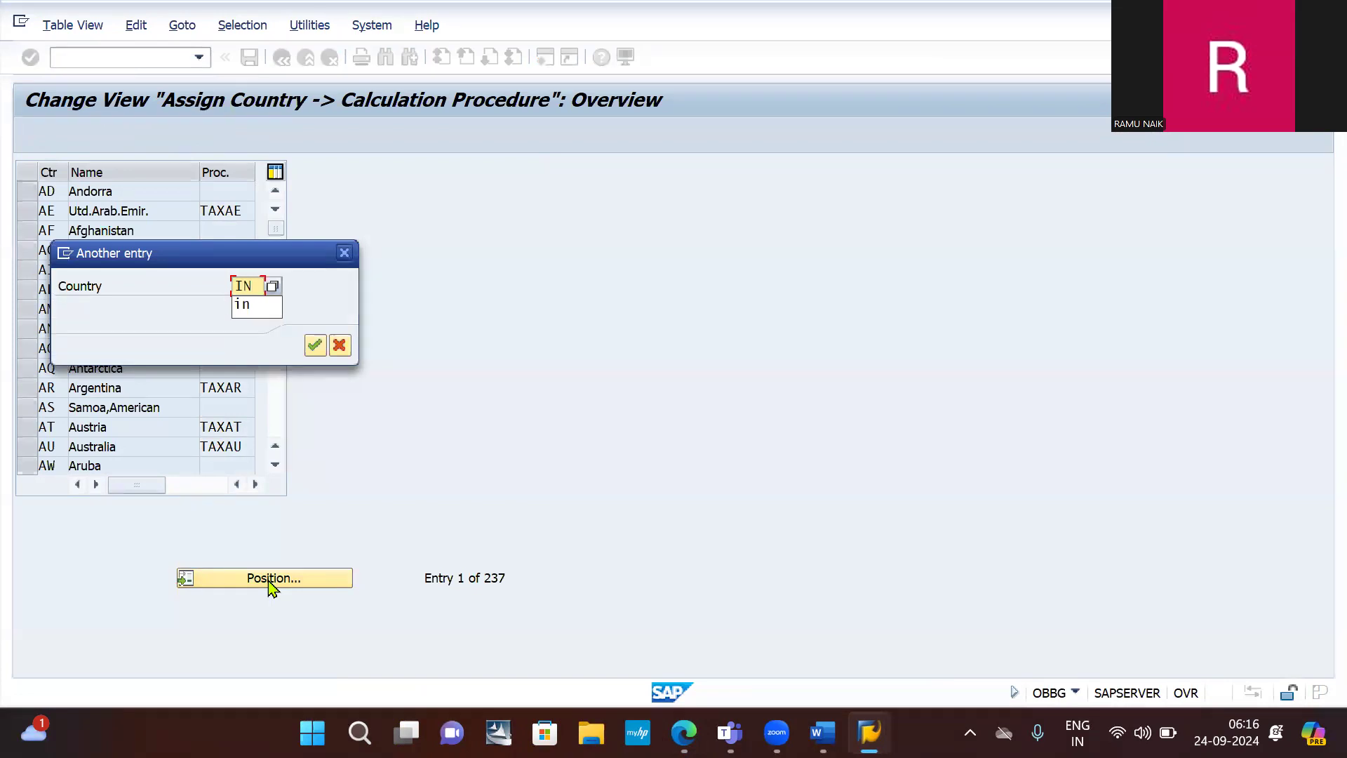
pyautogui.press('Return')
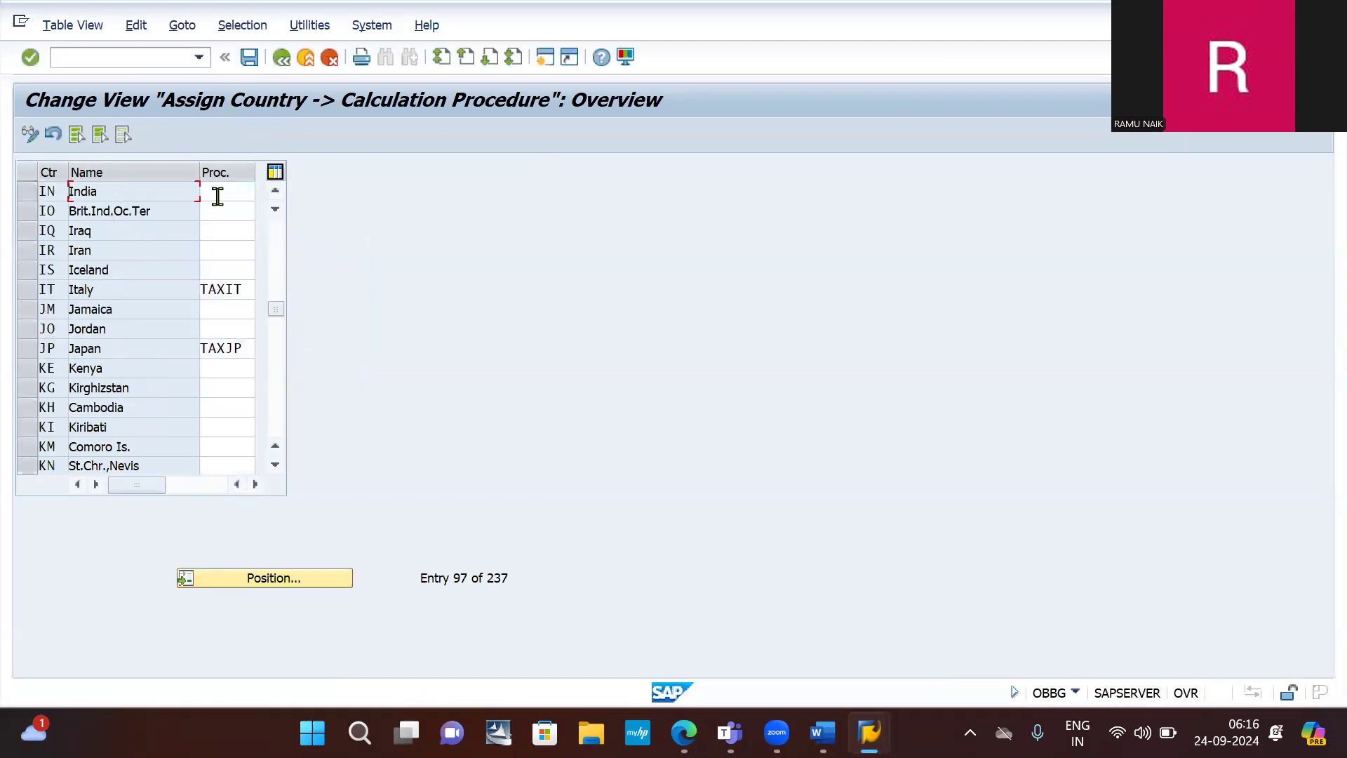
pyautogui.click(227, 195)
pyautogui.click(227, 195)
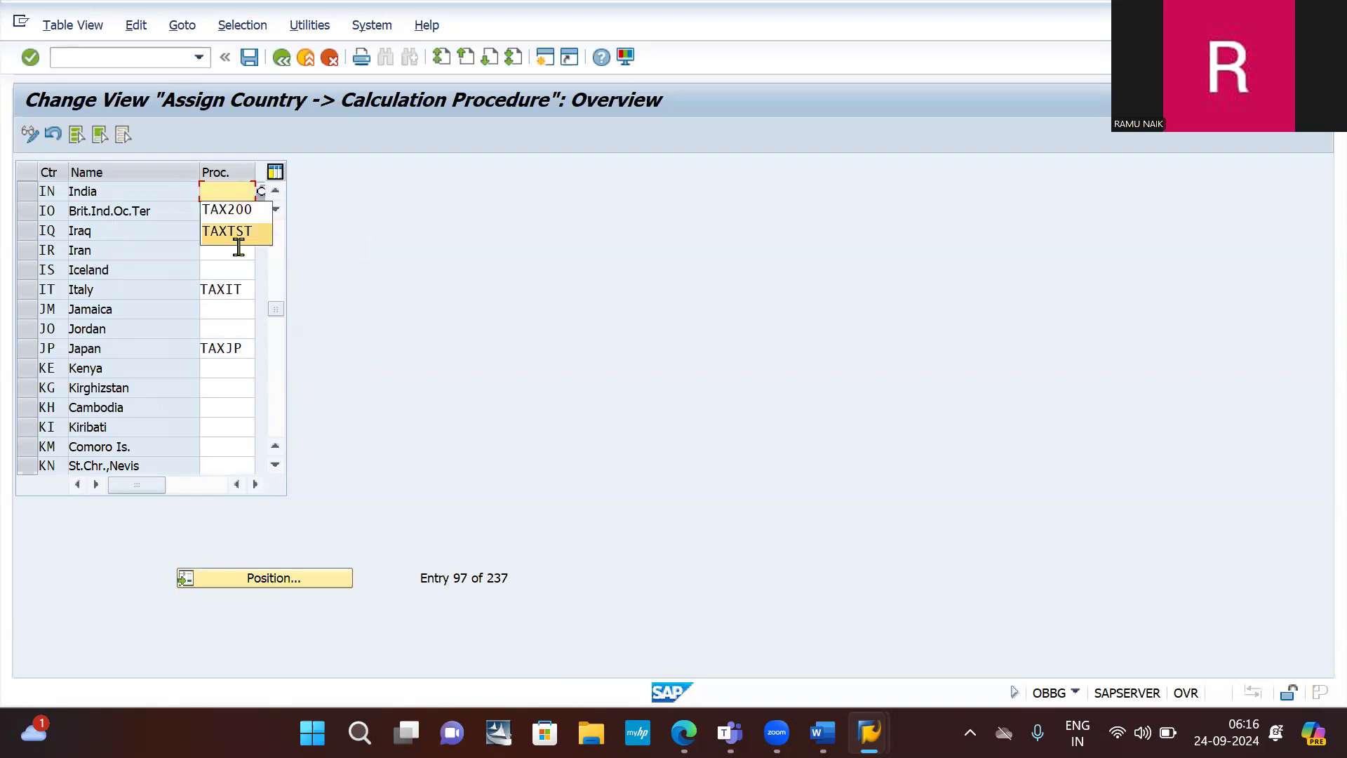
pyautogui.click(235, 233)
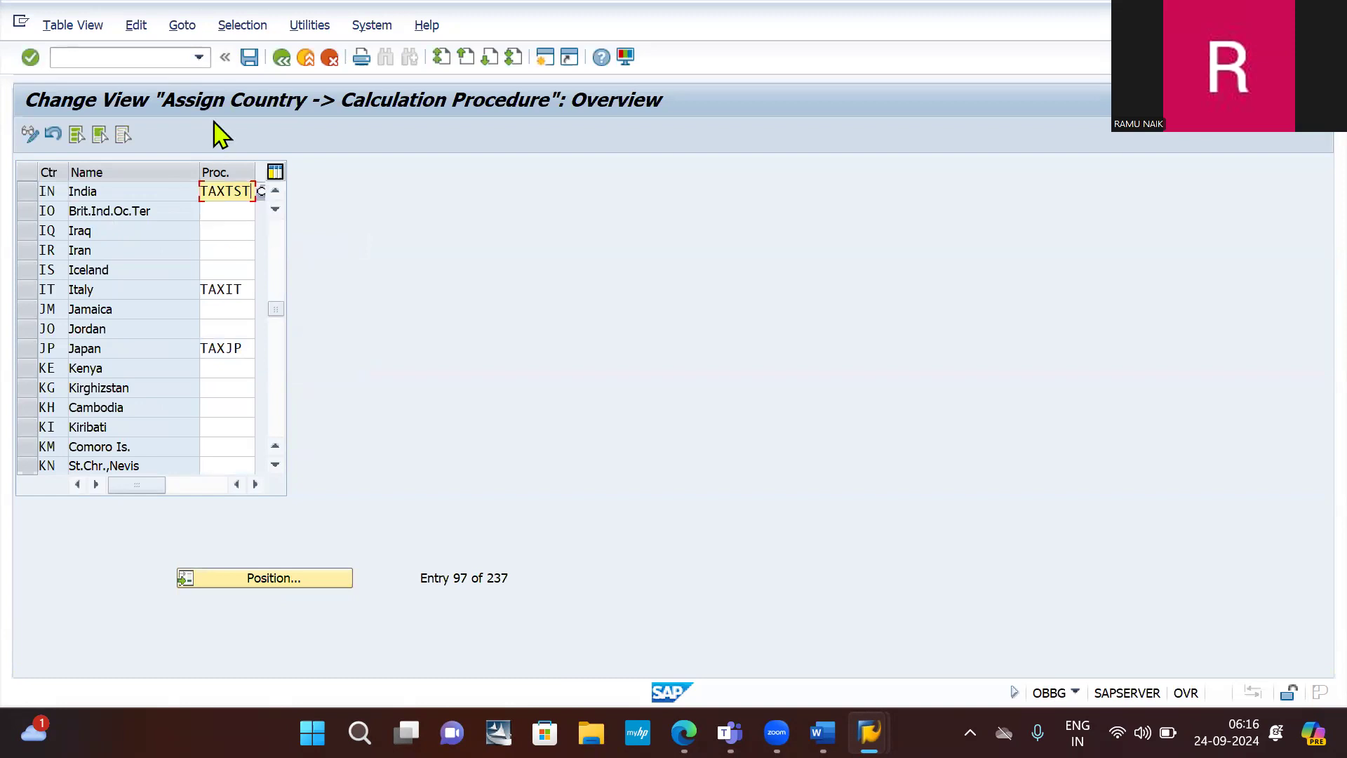
# - Save the country assignment under own customizing request ER7K900392, "IB10 Accounts payables"
pyautogui.click(250, 57)
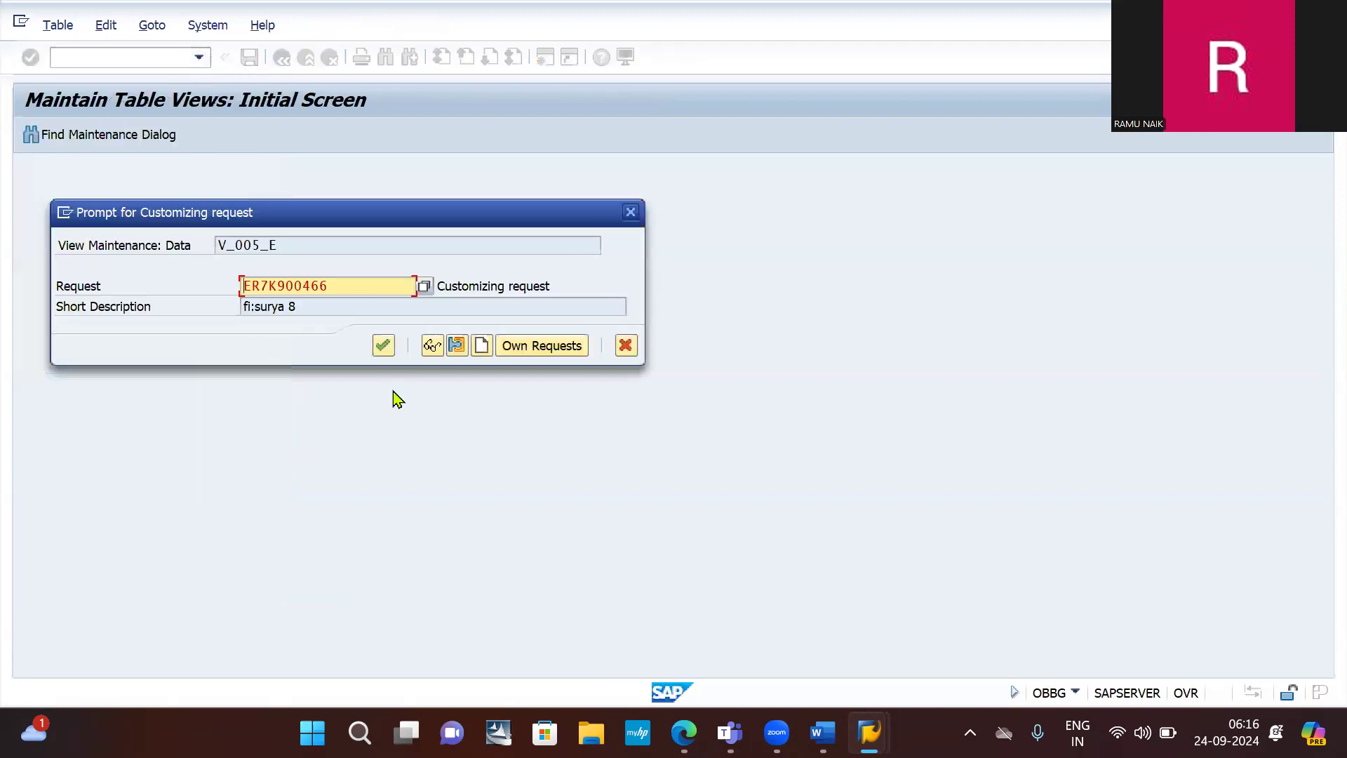
pyautogui.click(518, 355)
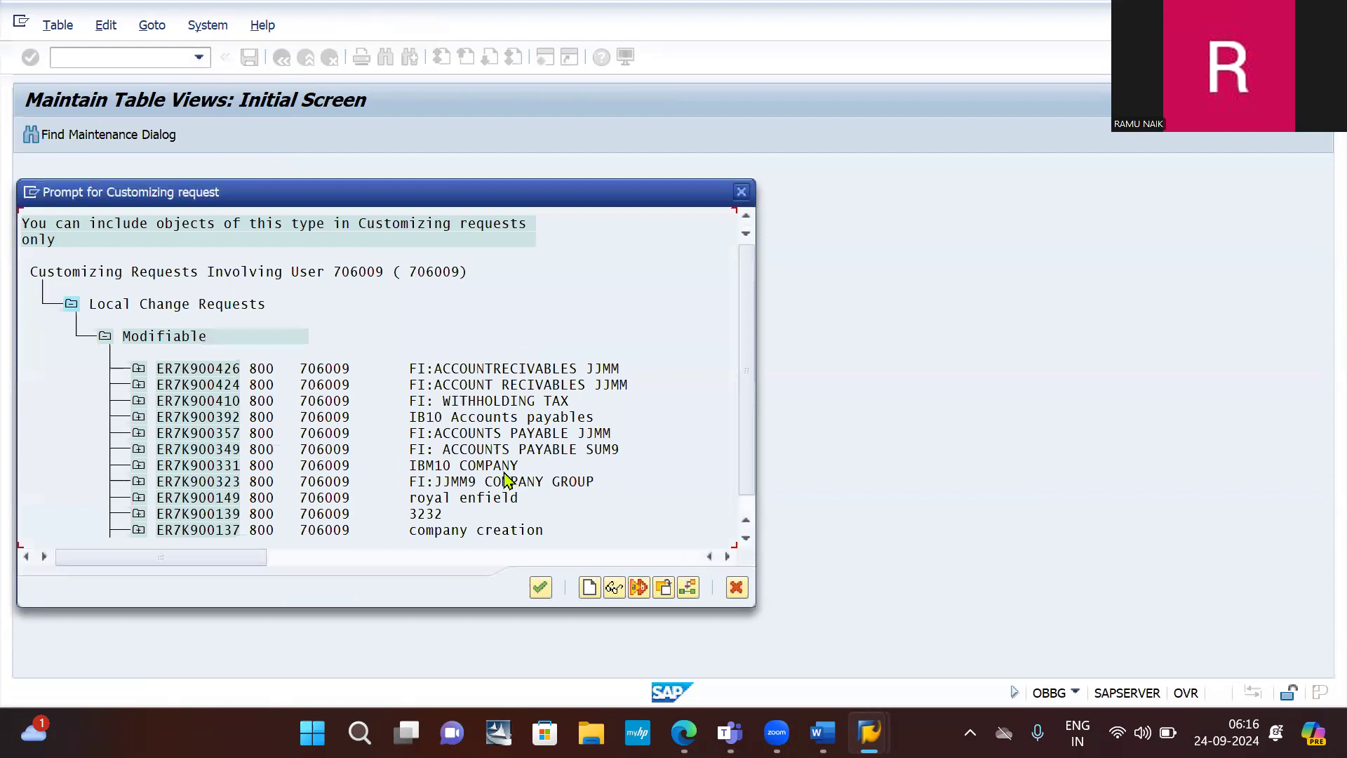
pyautogui.doubleClick(468, 418)
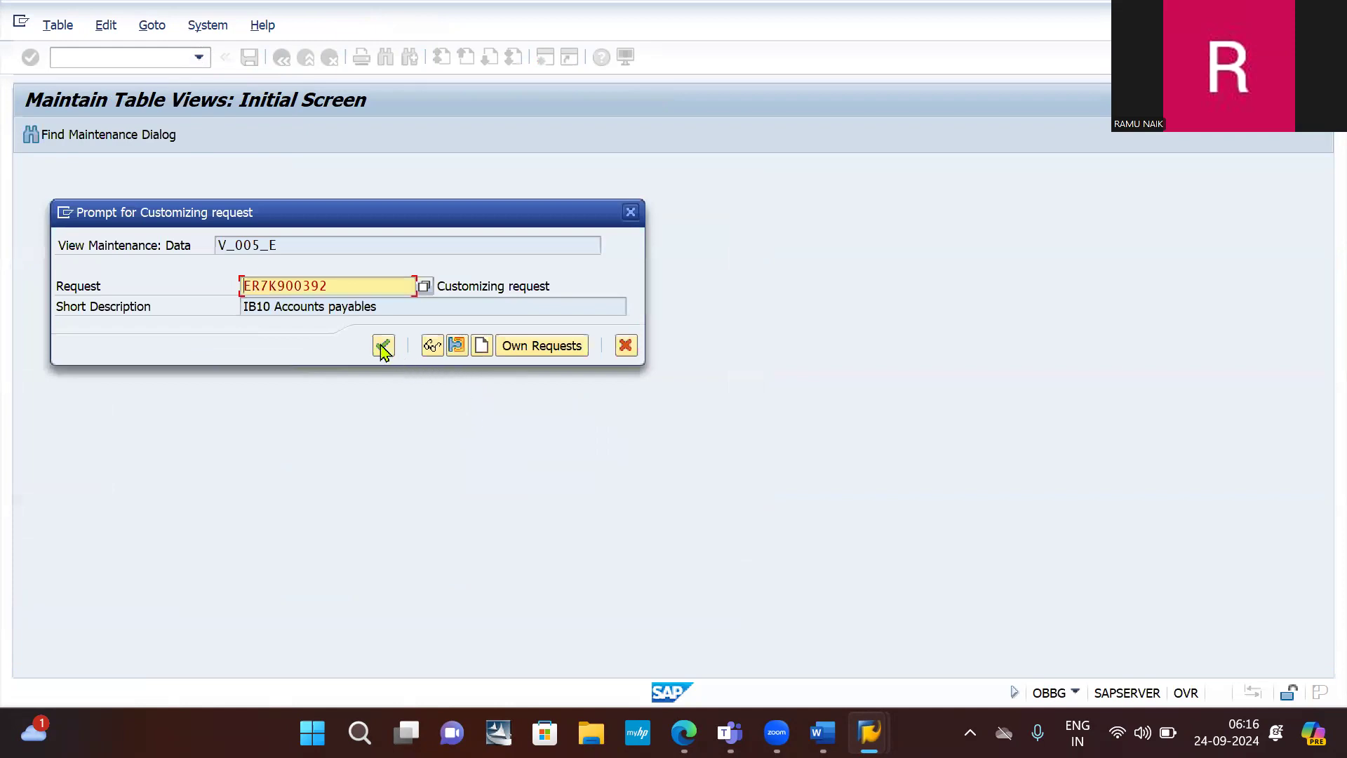
pyautogui.click(384, 346)
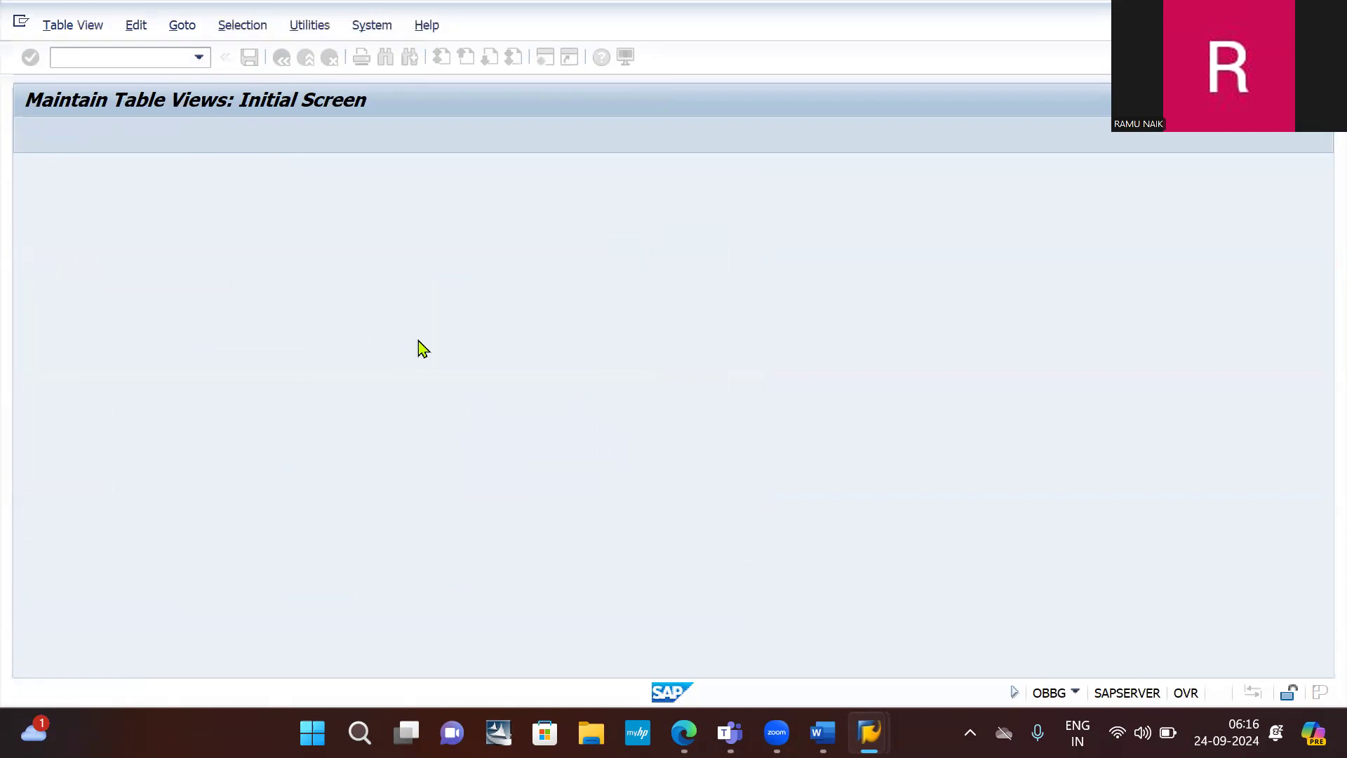
# - Leave the country assignment view and open vendor invoice entry with /NFB60
pyautogui.click(127, 51)
pyautogui.write('/NFB60')
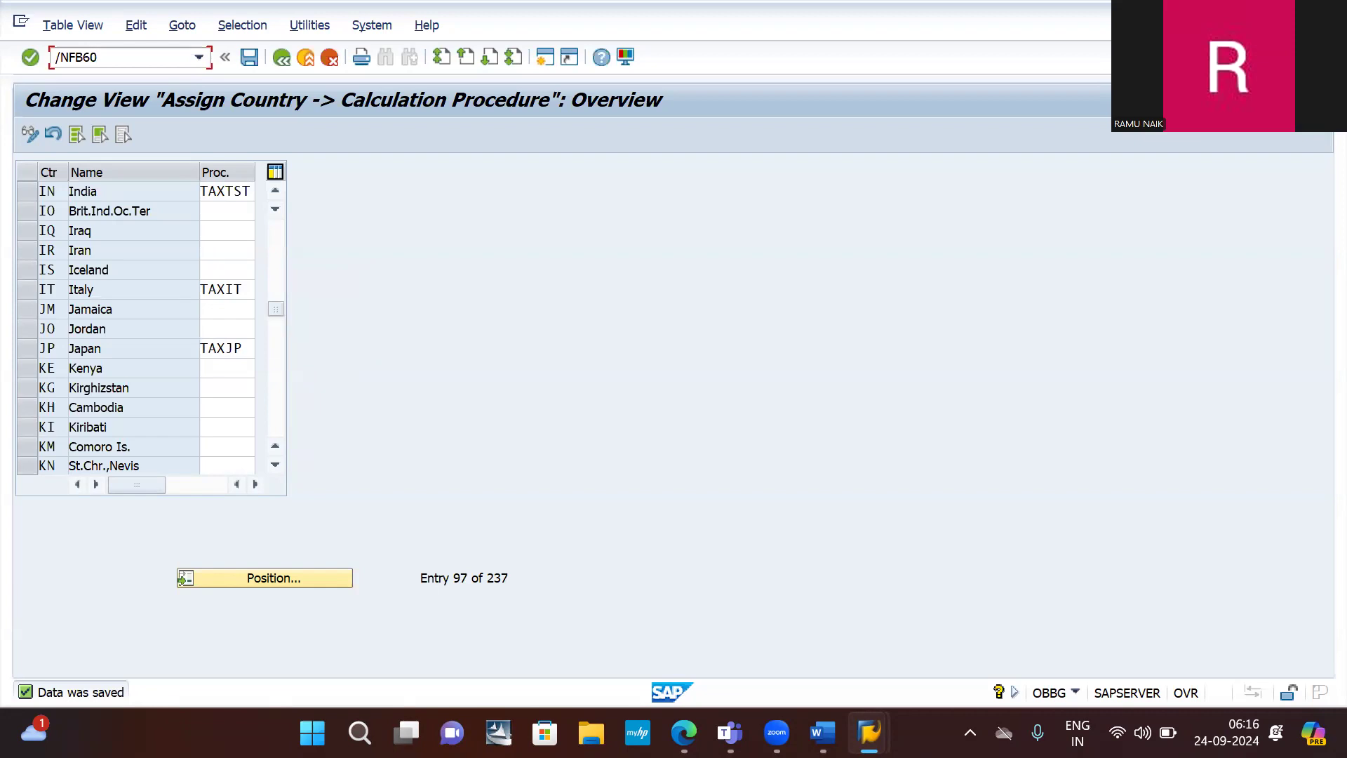
pyautogui.press('Return')
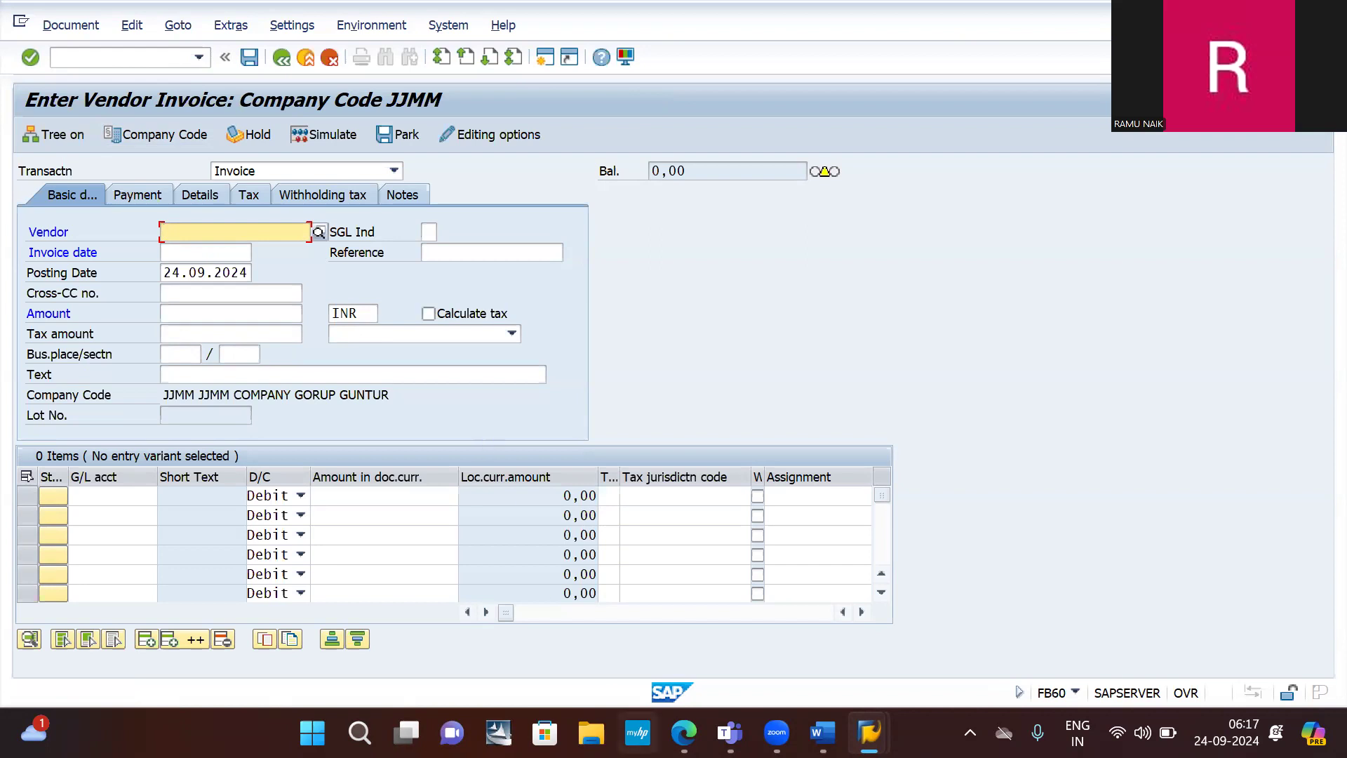
pyautogui.moveTo(777, 733)
pyautogui.moveTo(730, 733)
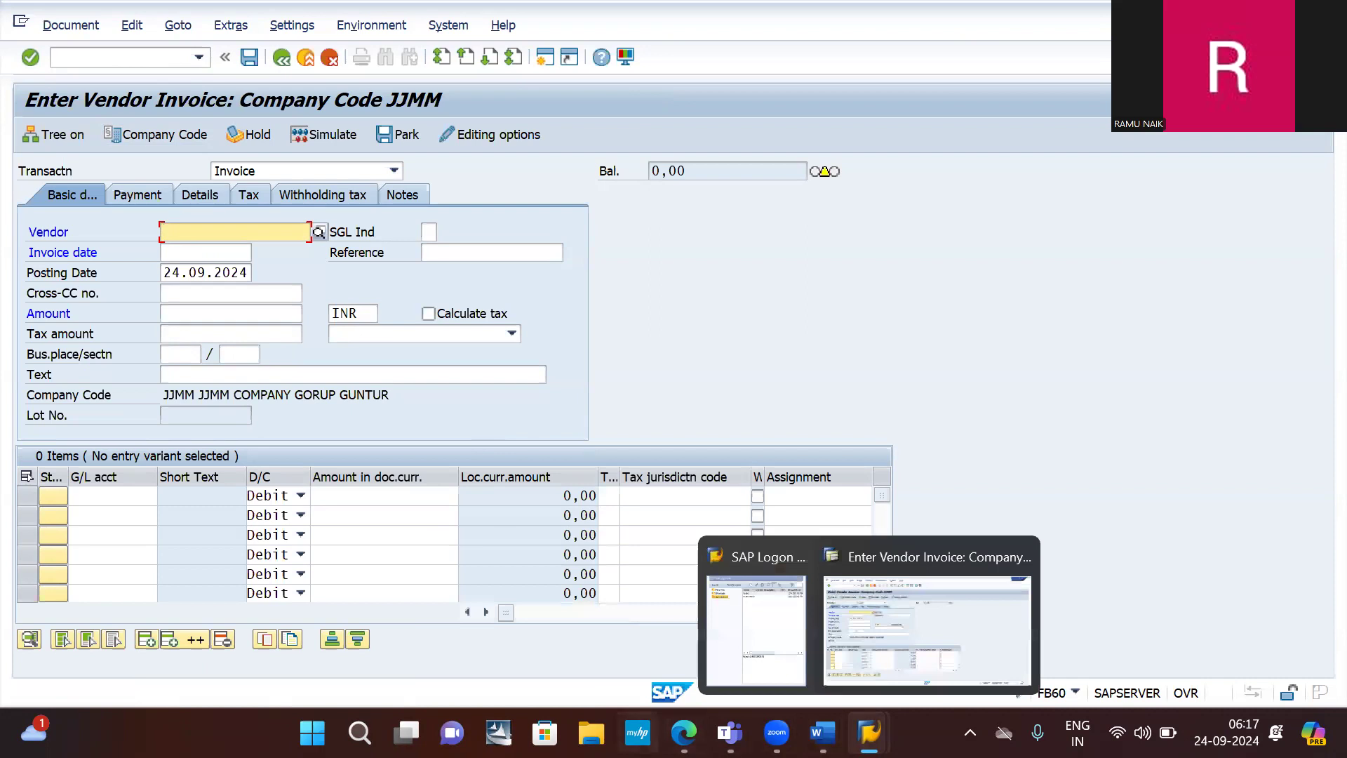
# - Examine the SAP Community thread on the missing calculation procedure, including the OBBG answer and its customisation steps, and return to the vendor invoice
pyautogui.moveTo(684, 733)
pyautogui.click(674, 603)
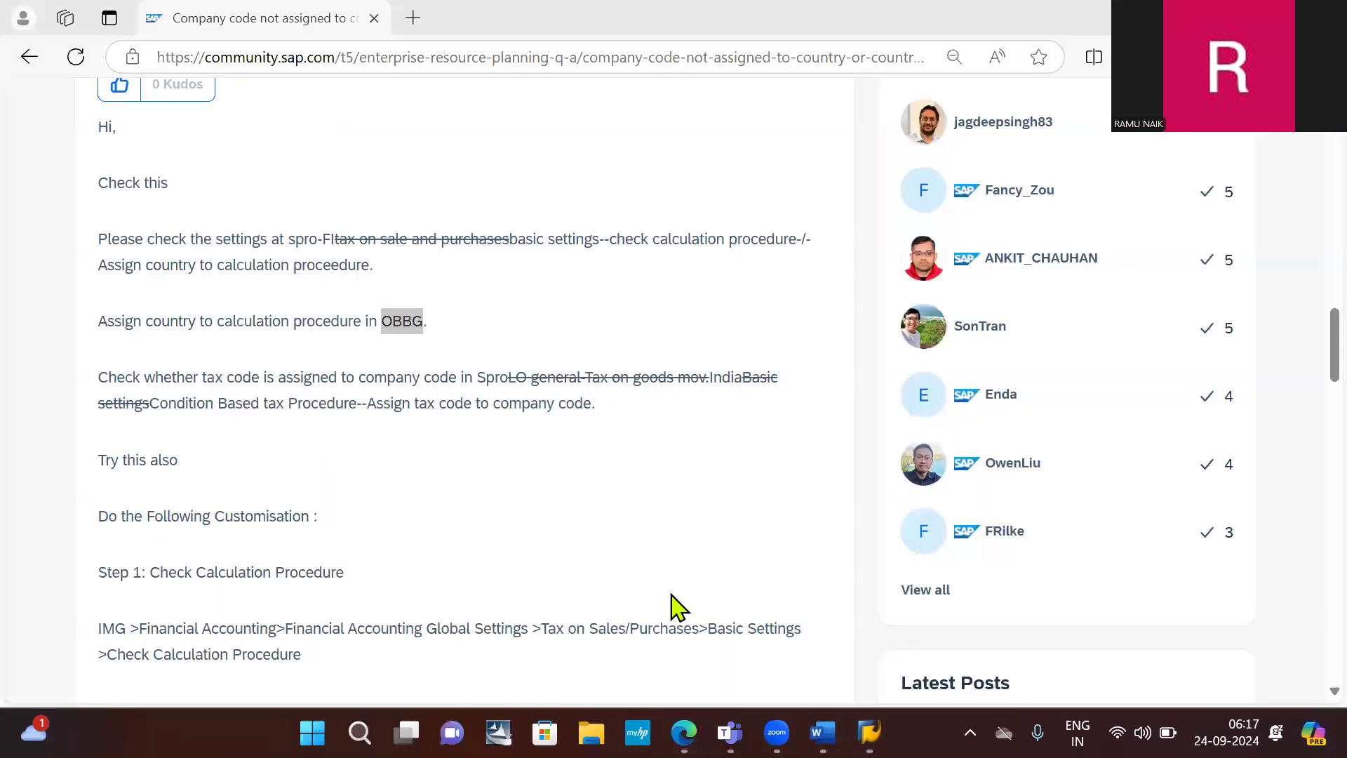
pyautogui.scroll(20, 510, 338)
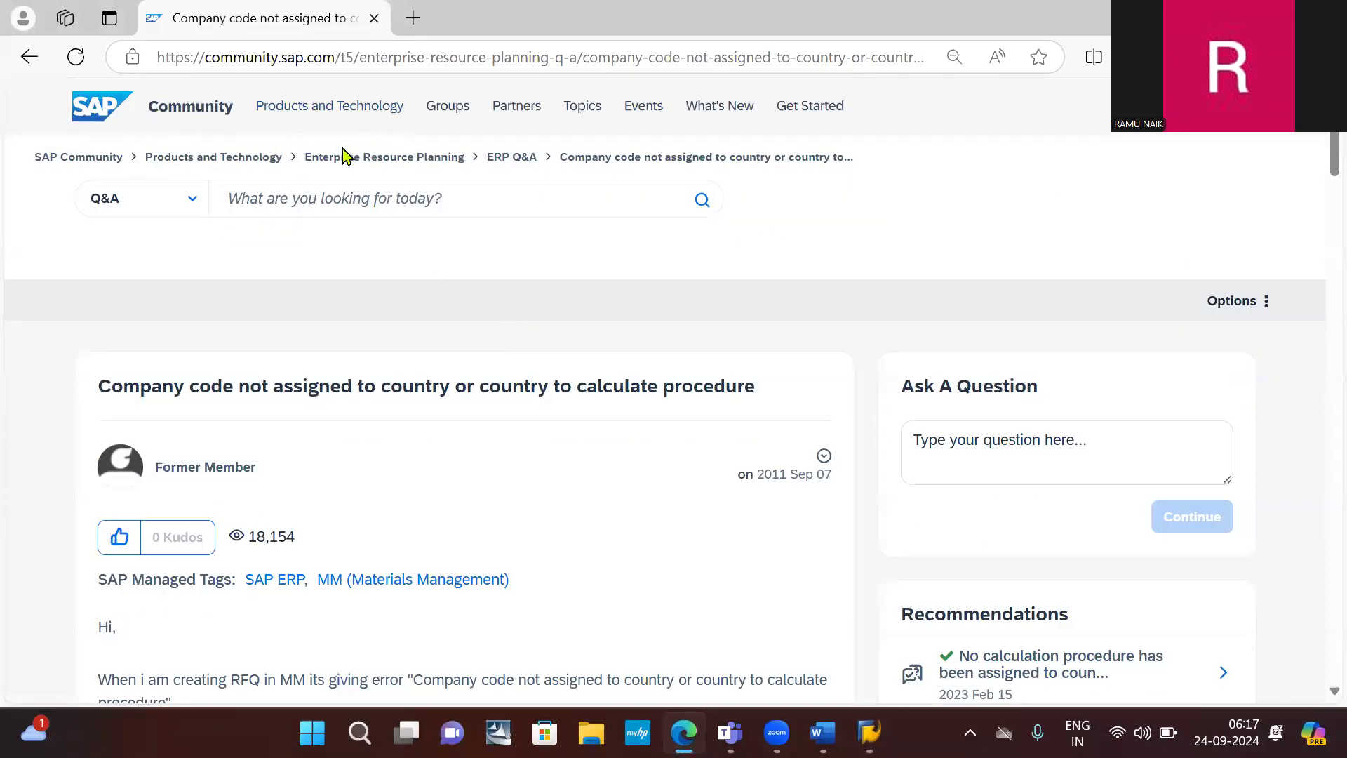
pyautogui.scroll(-7, 405, 304)
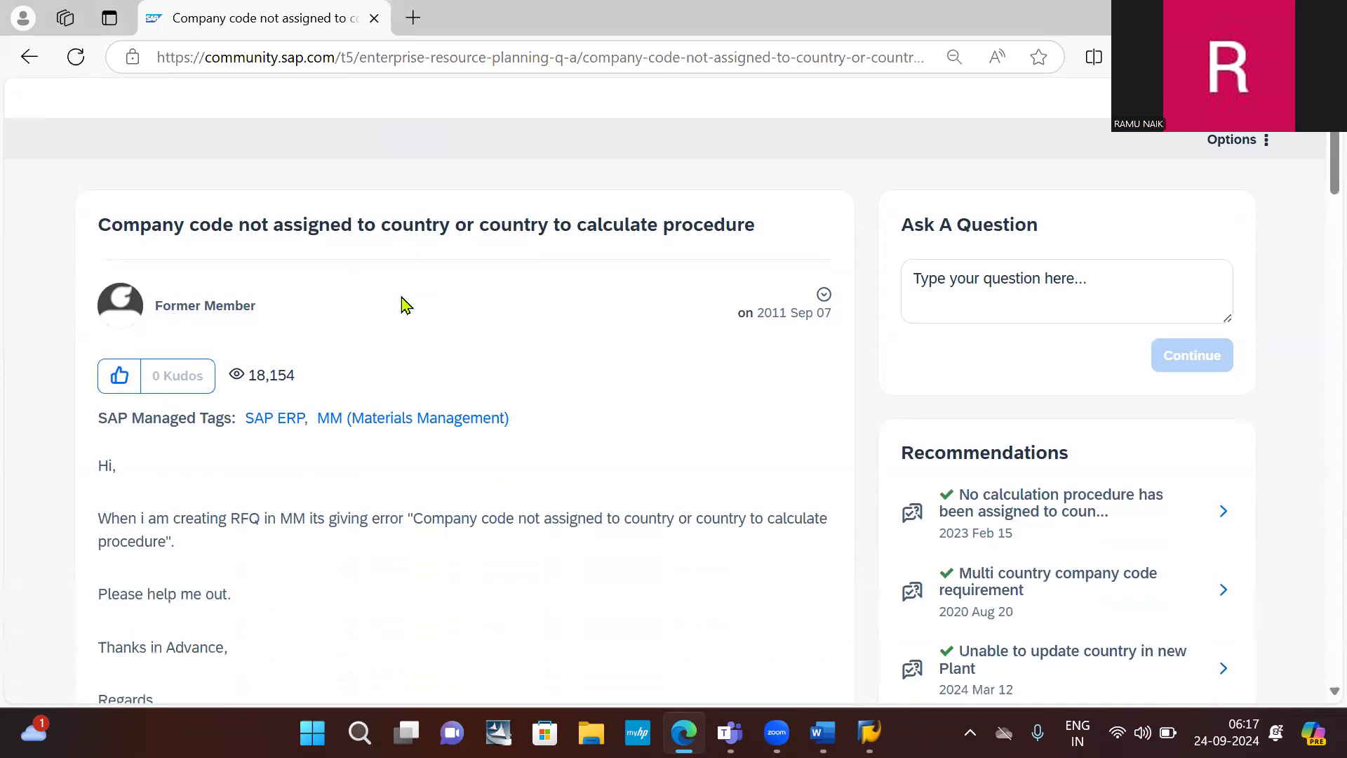
pyautogui.scroll(-3, 405, 305)
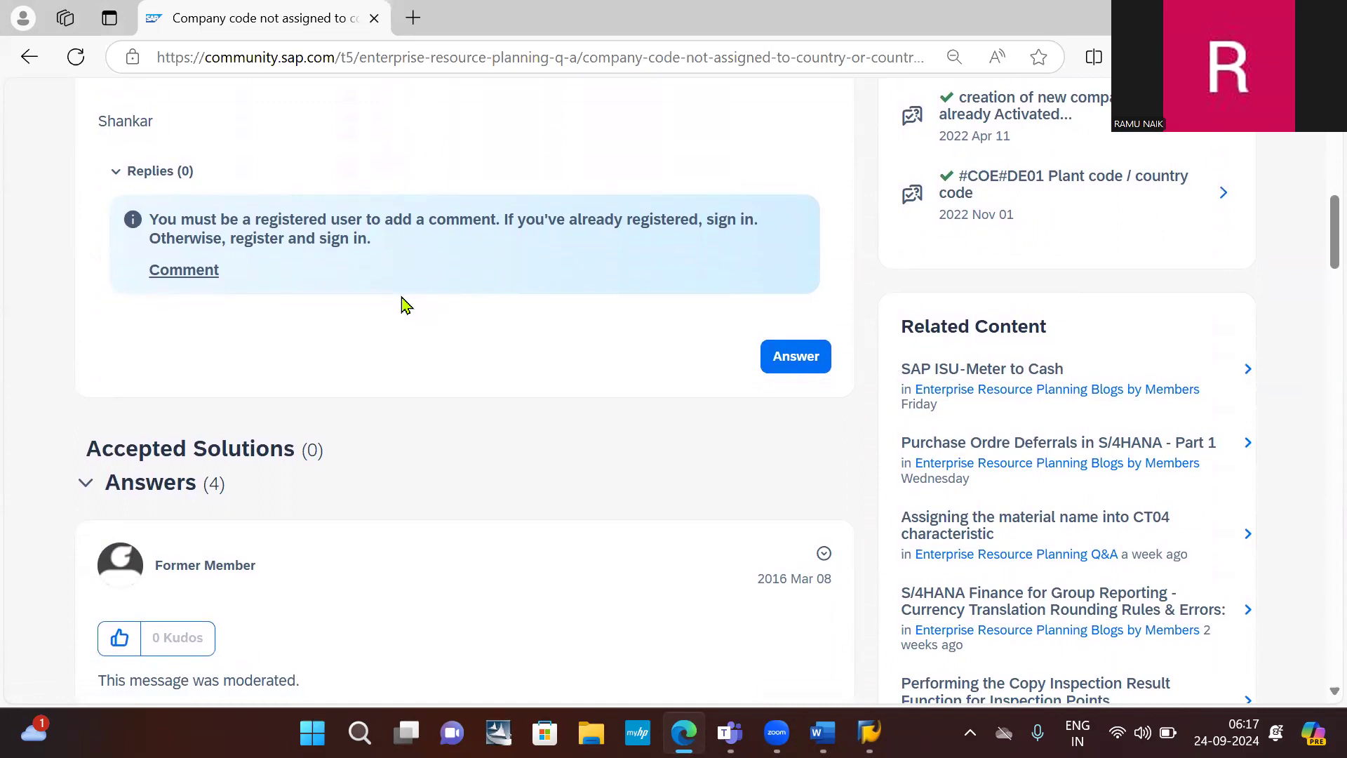
pyautogui.scroll(-7, 406, 305)
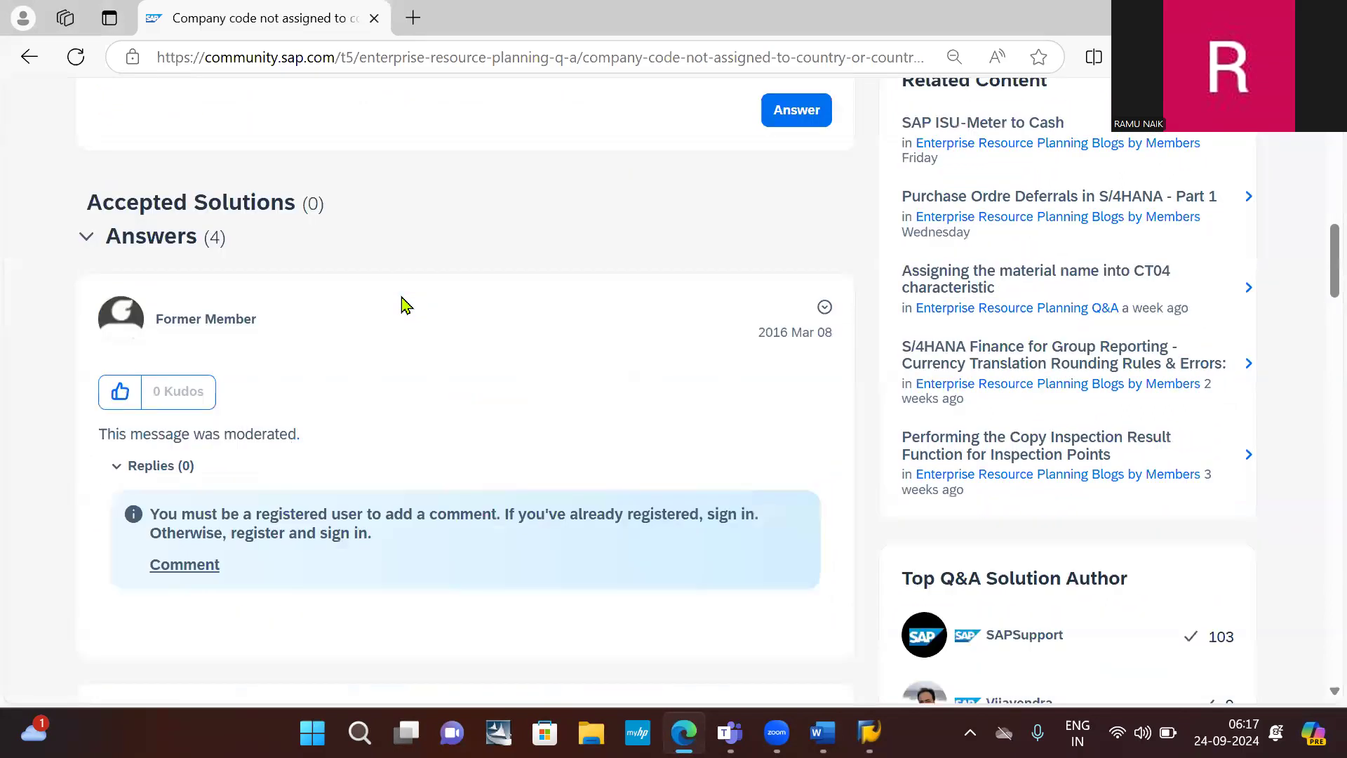
pyautogui.scroll(-2, 406, 305)
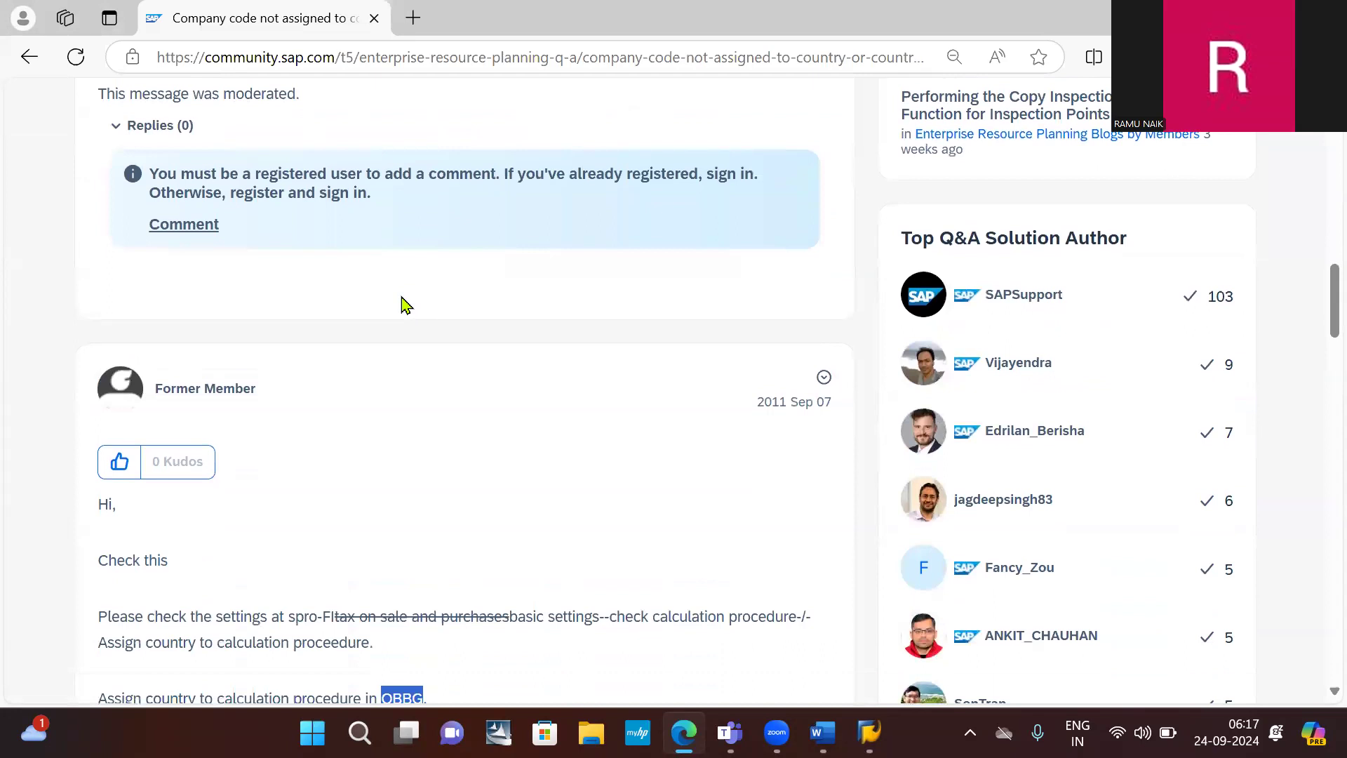
pyautogui.scroll(-5, 406, 306)
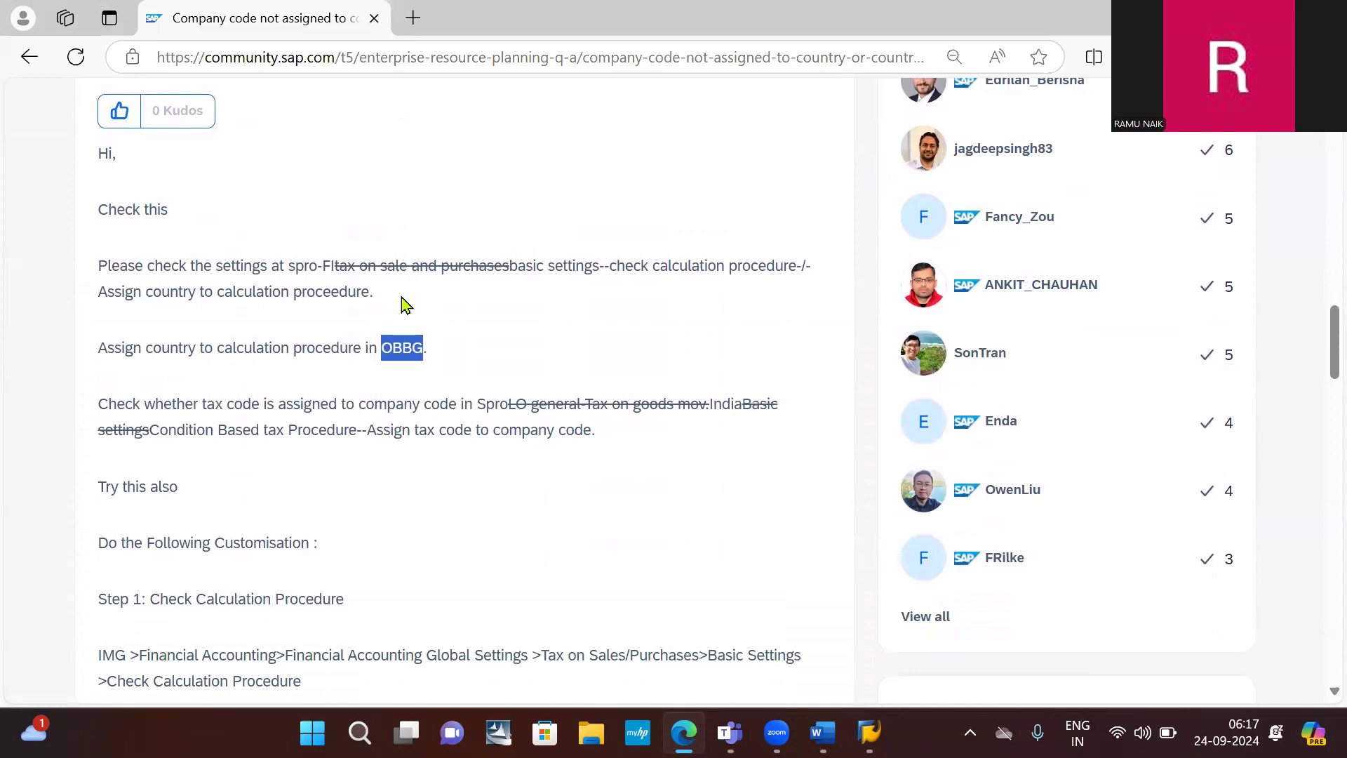
pyautogui.scroll(-1, 406, 305)
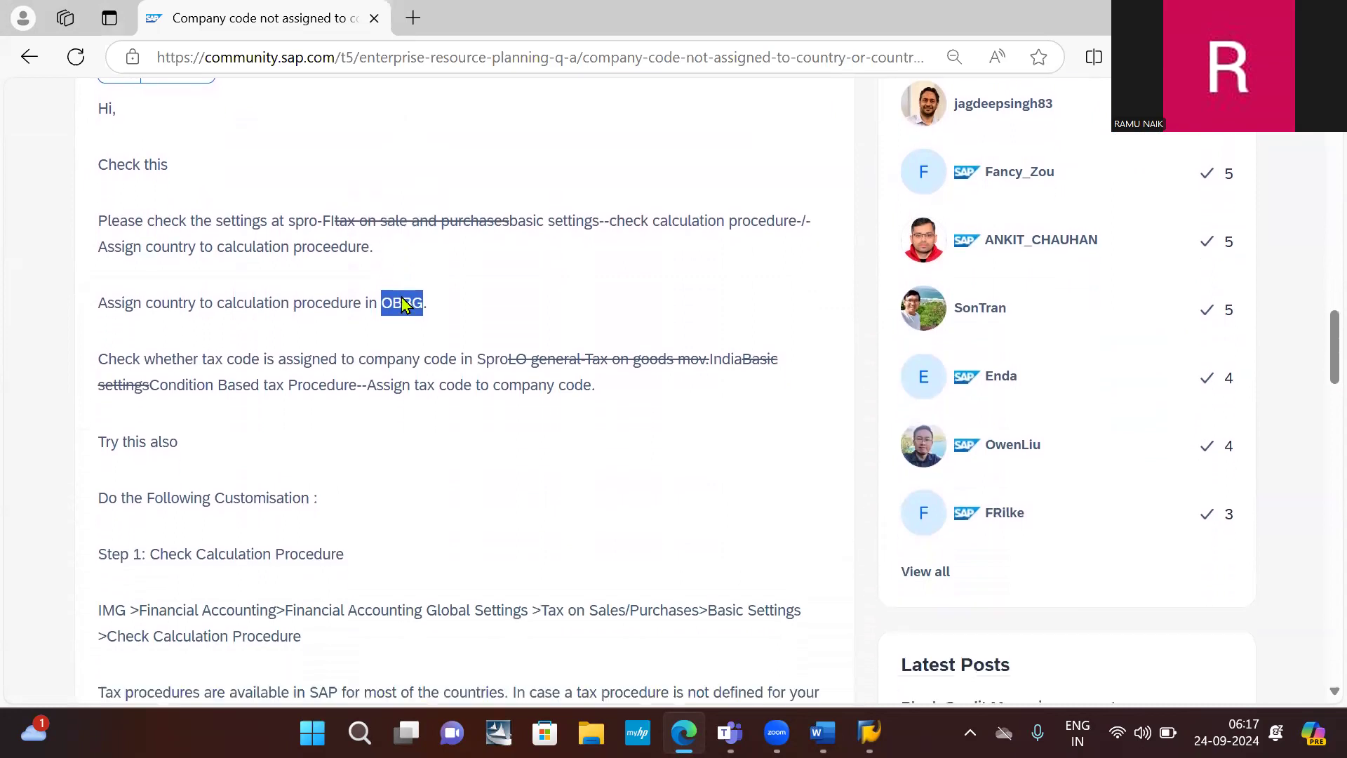
pyautogui.scroll(-4, 402, 305)
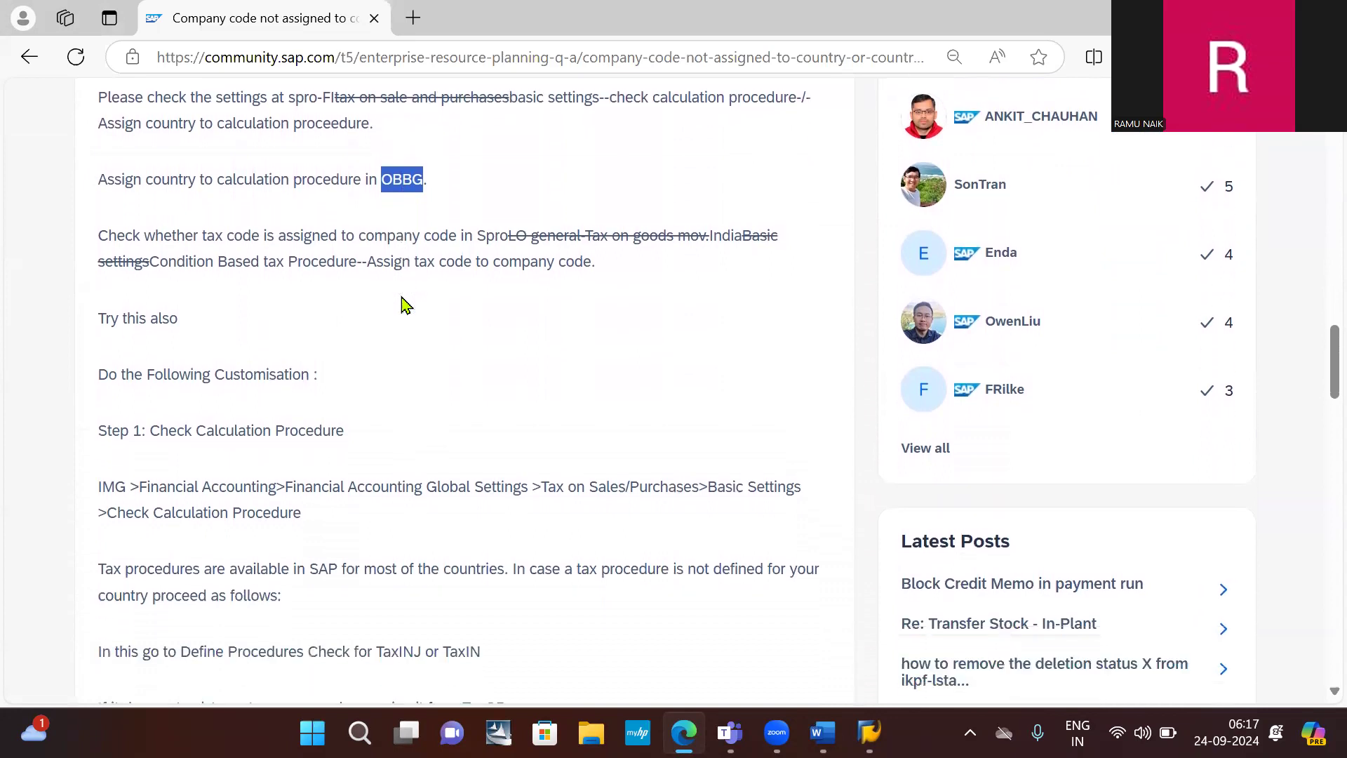
pyautogui.scroll(-4, 401, 295)
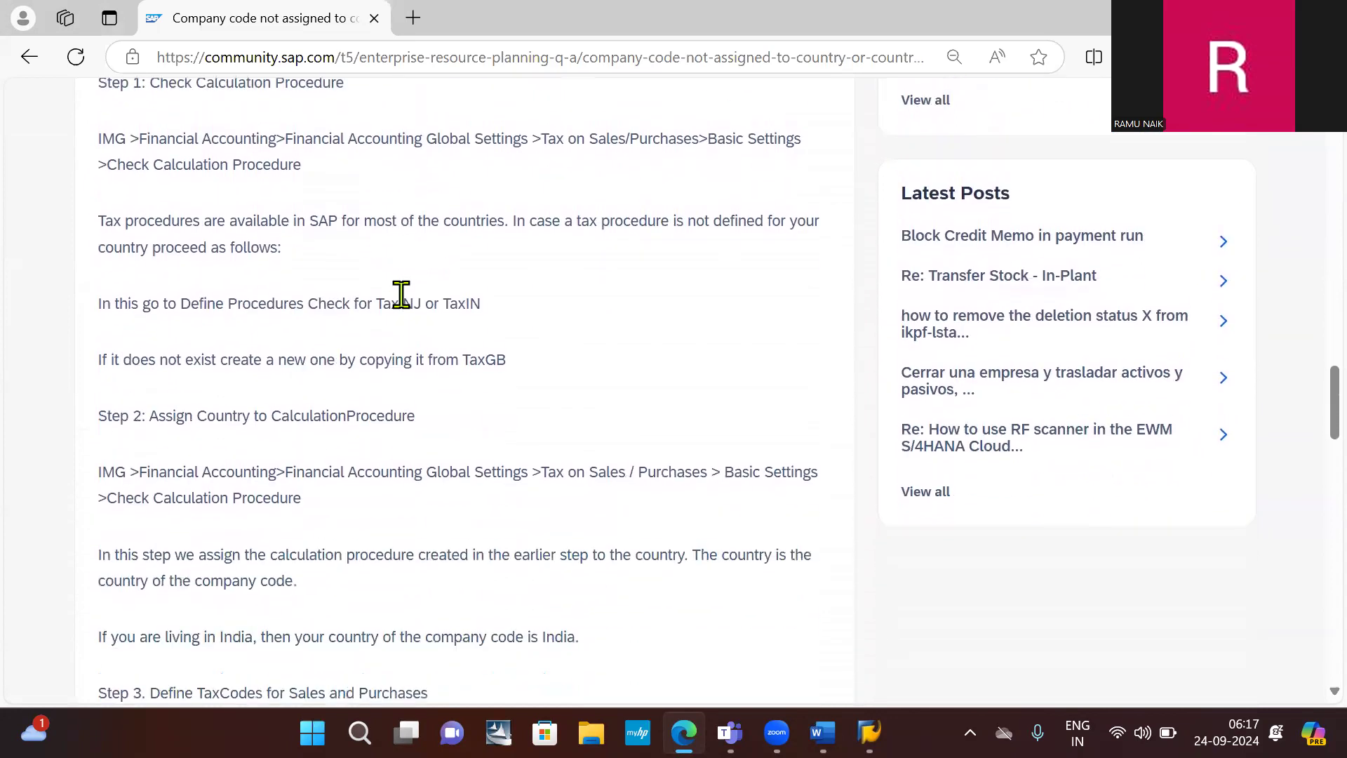
pyautogui.scroll(20, 402, 304)
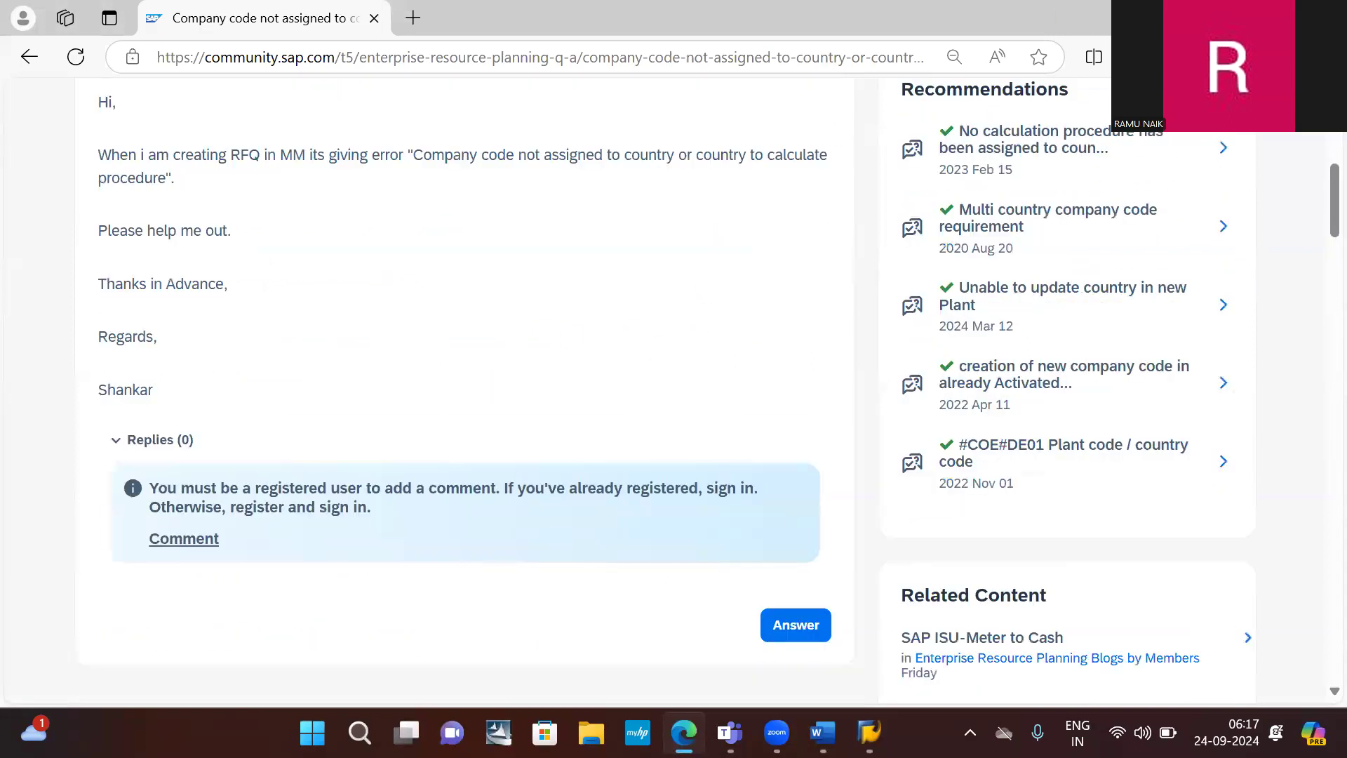
pyautogui.click(1249, 18)
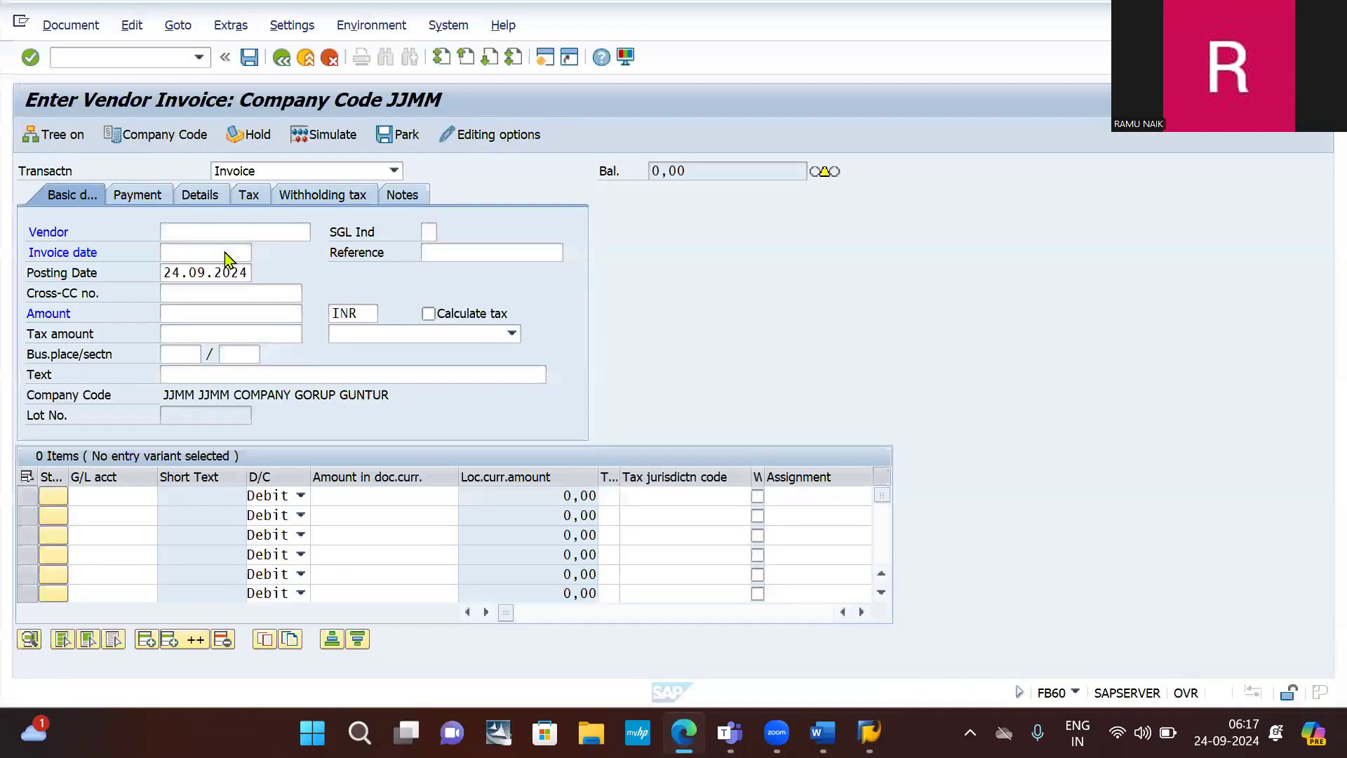
# - Fill the JJMM invoice header with the vendor number, invoice date 24.09.2024 copied from the posting date, and amount 45000
pyautogui.click(250, 223)
pyautogui.click(233, 229)
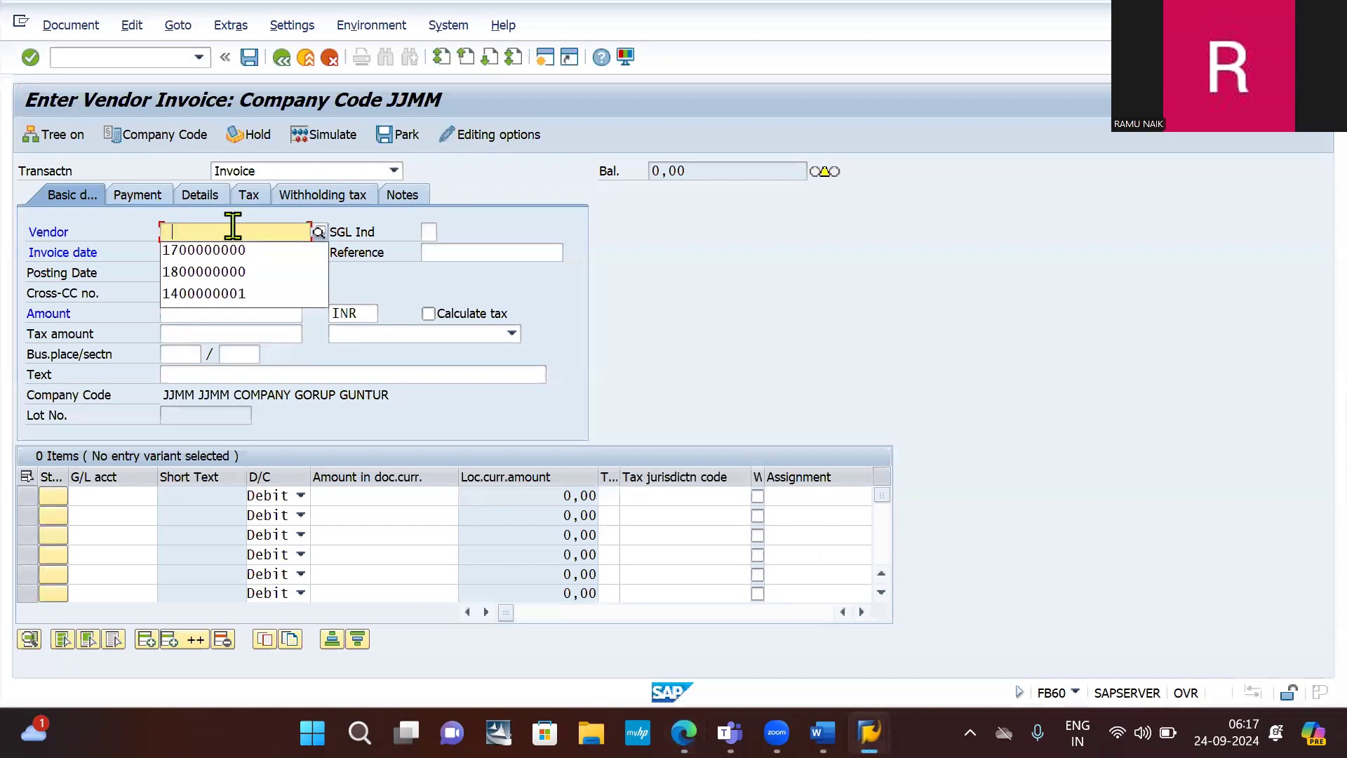
pyautogui.click(232, 295)
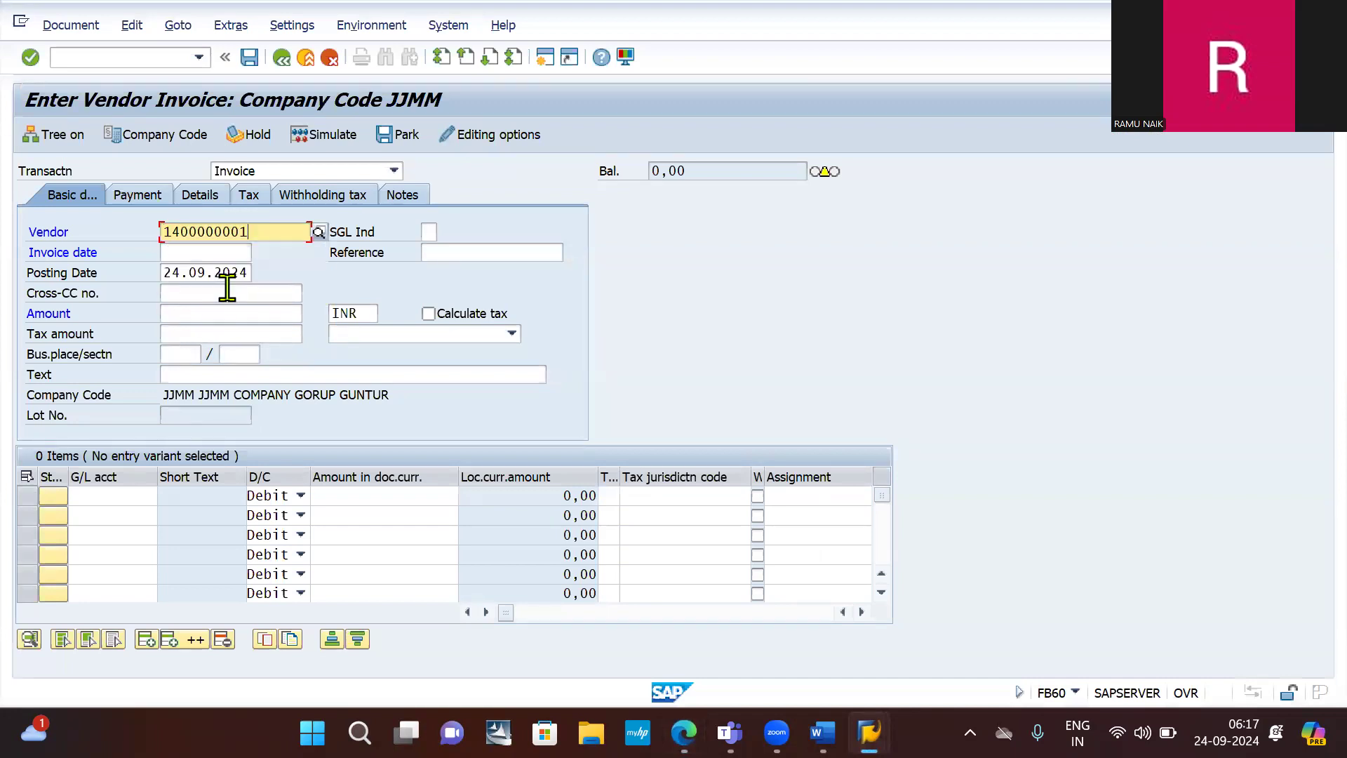
pyautogui.click(205, 254)
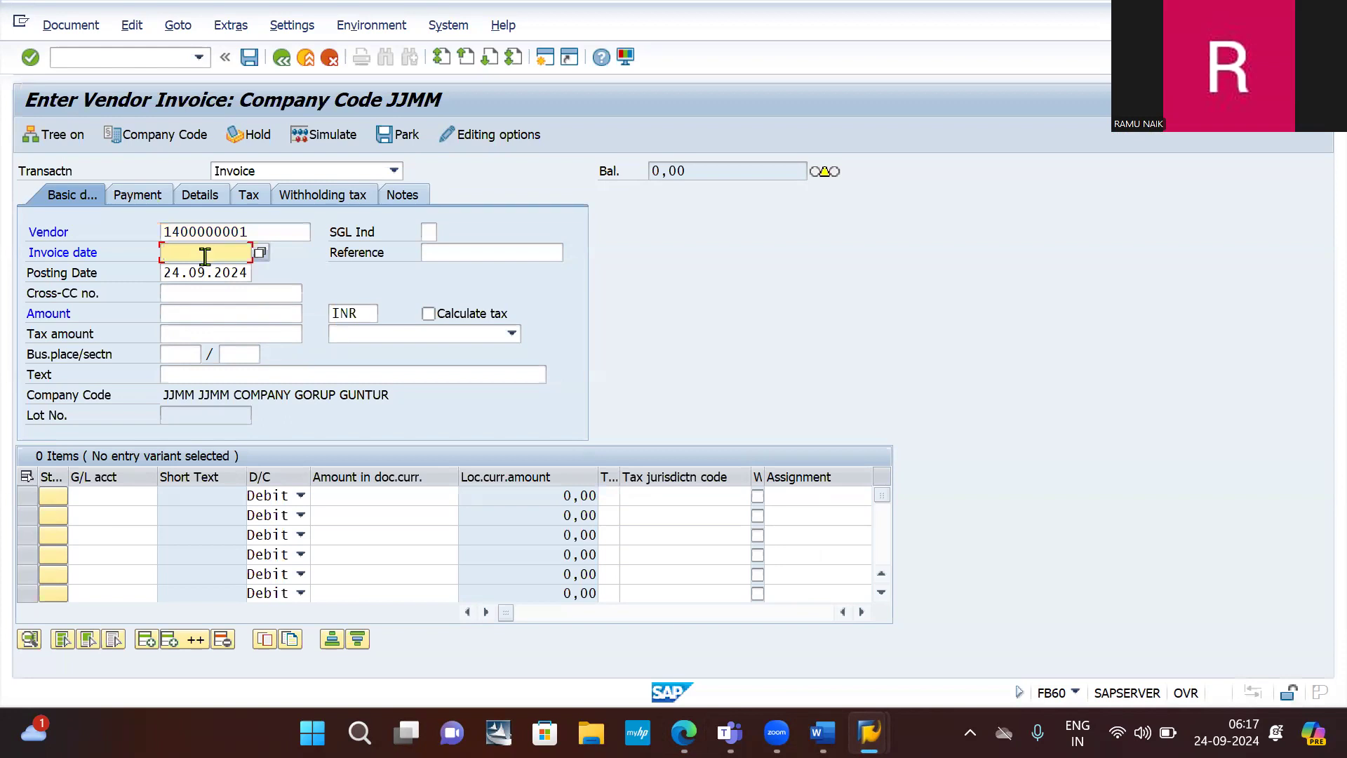
pyautogui.click(203, 275)
pyautogui.doubleClick(203, 275)
pyautogui.hotkey('ctrl', 'c')
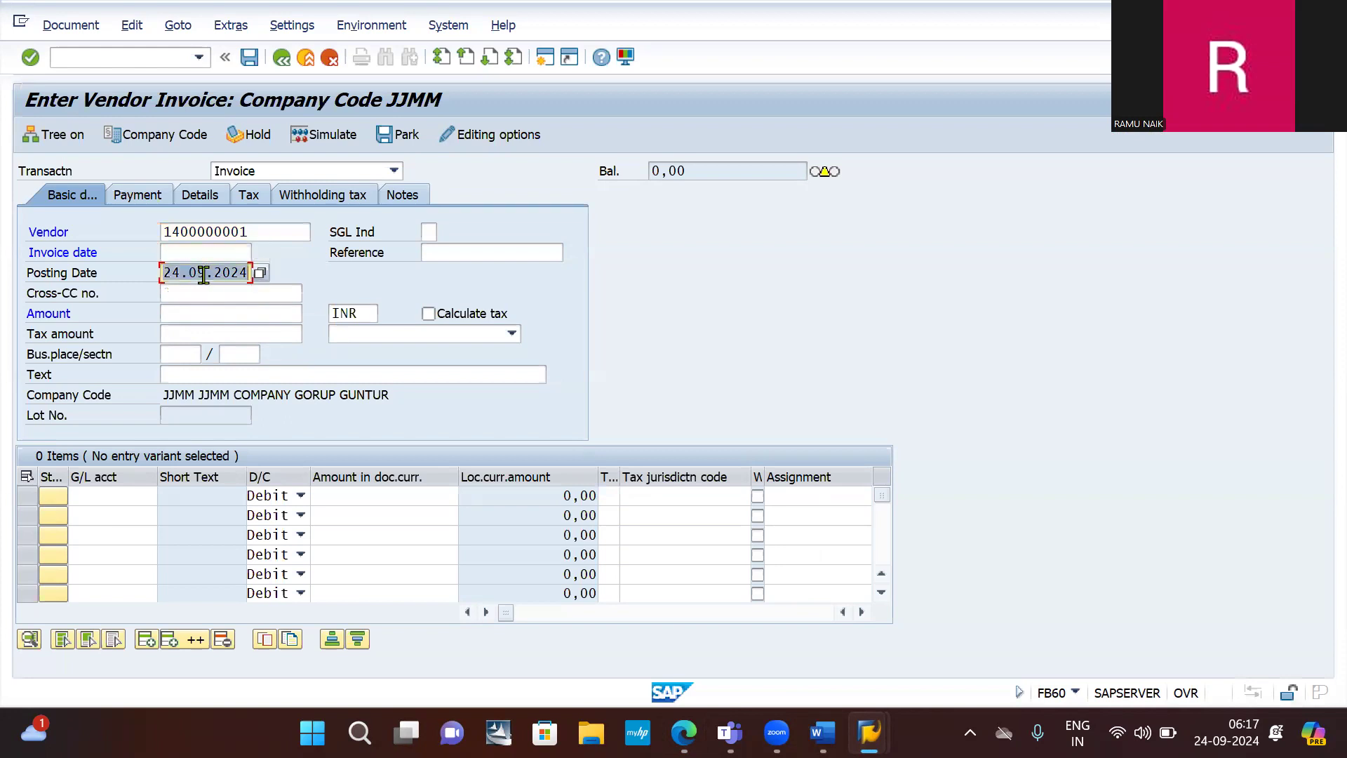
pyautogui.click(206, 253)
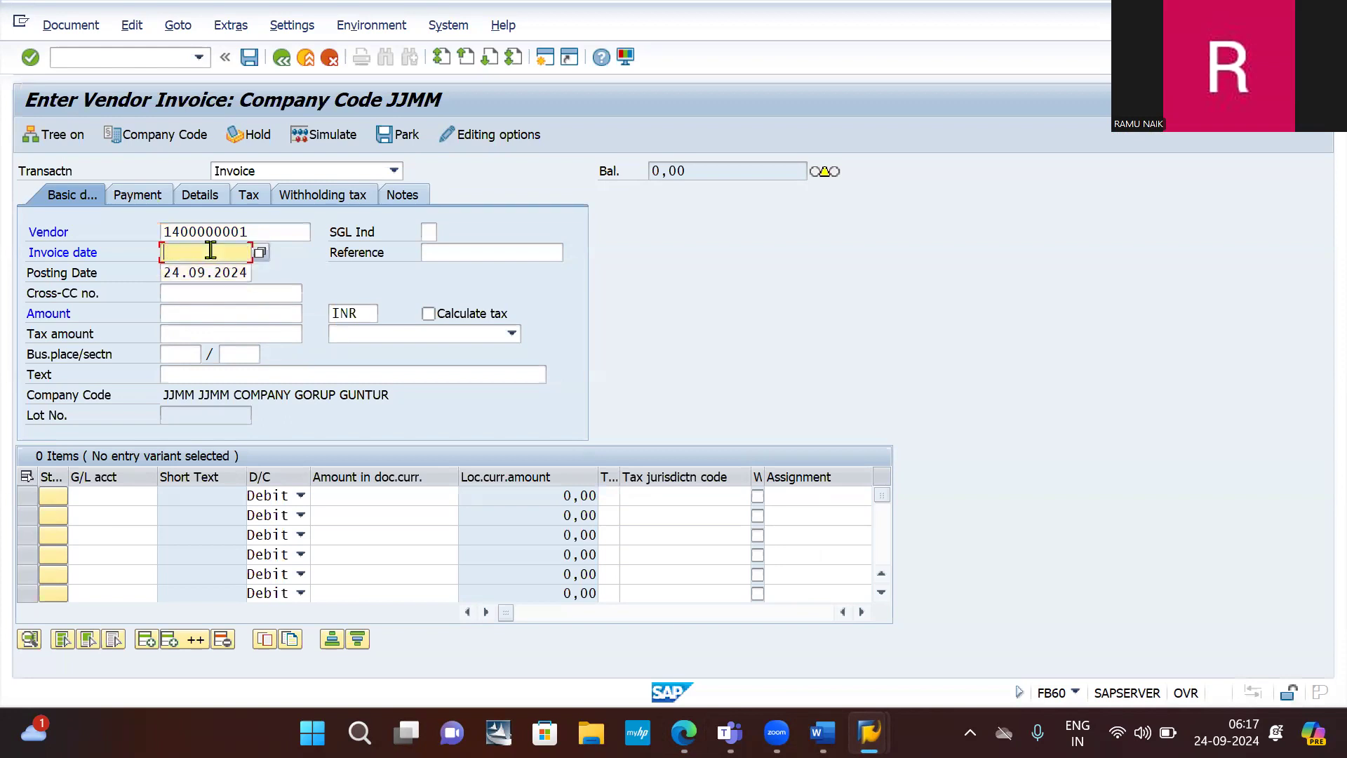
pyautogui.hotkey('ctrl', 'v')
pyautogui.click(191, 316)
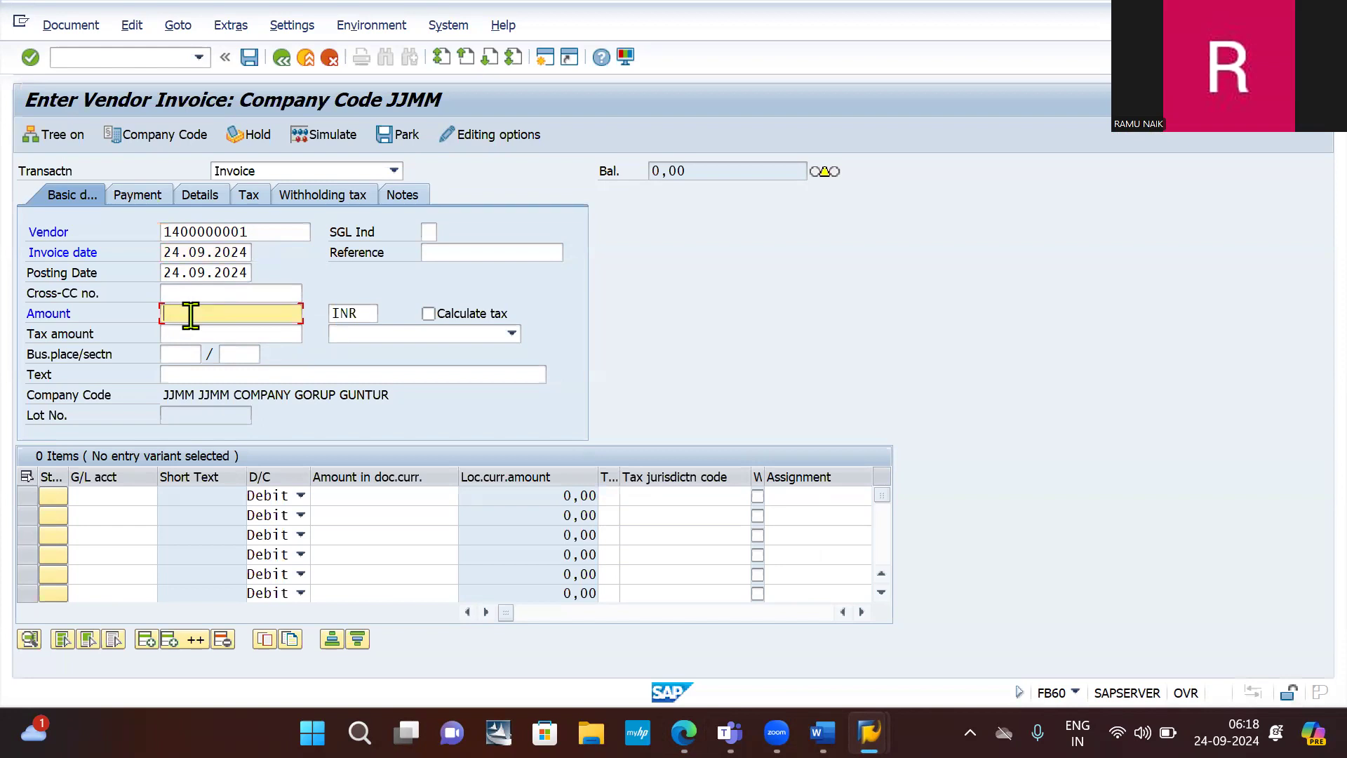
pyautogui.write('450')
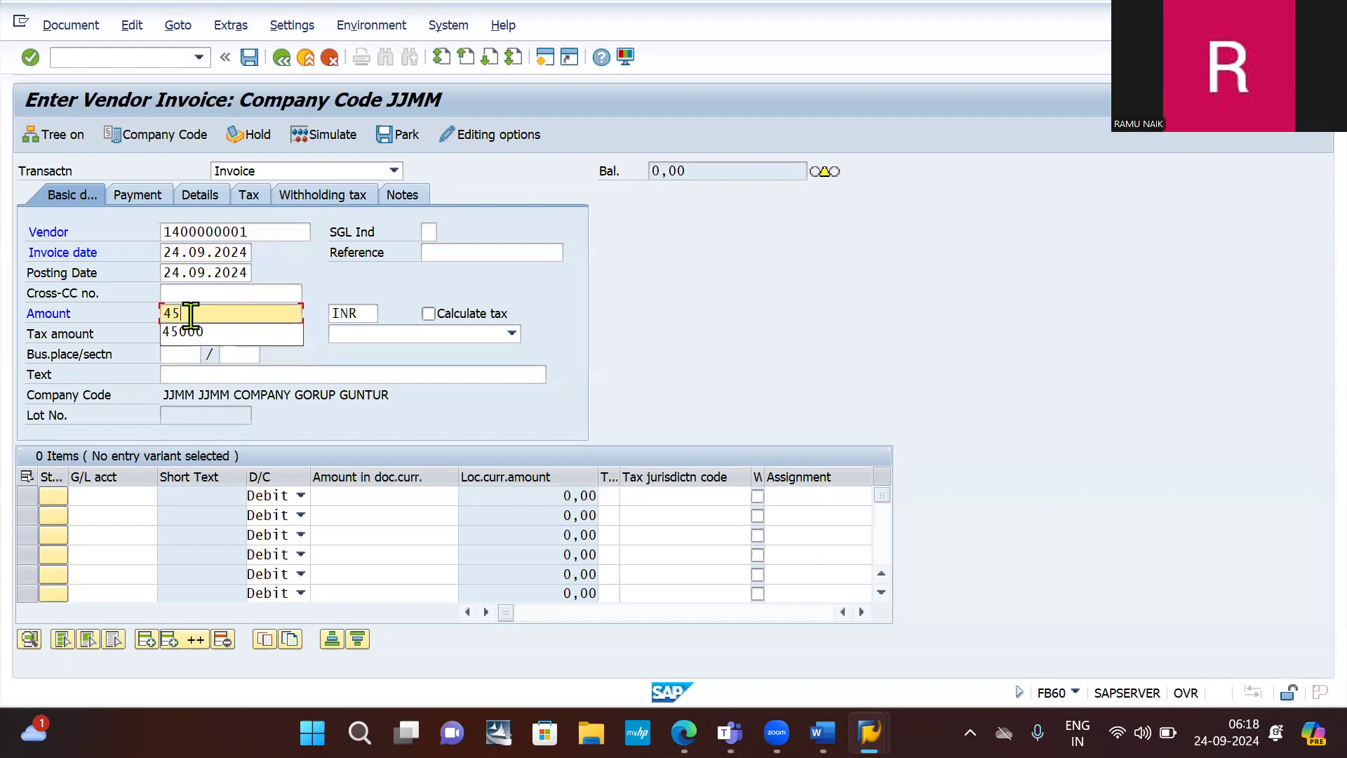
pyautogui.write('00')
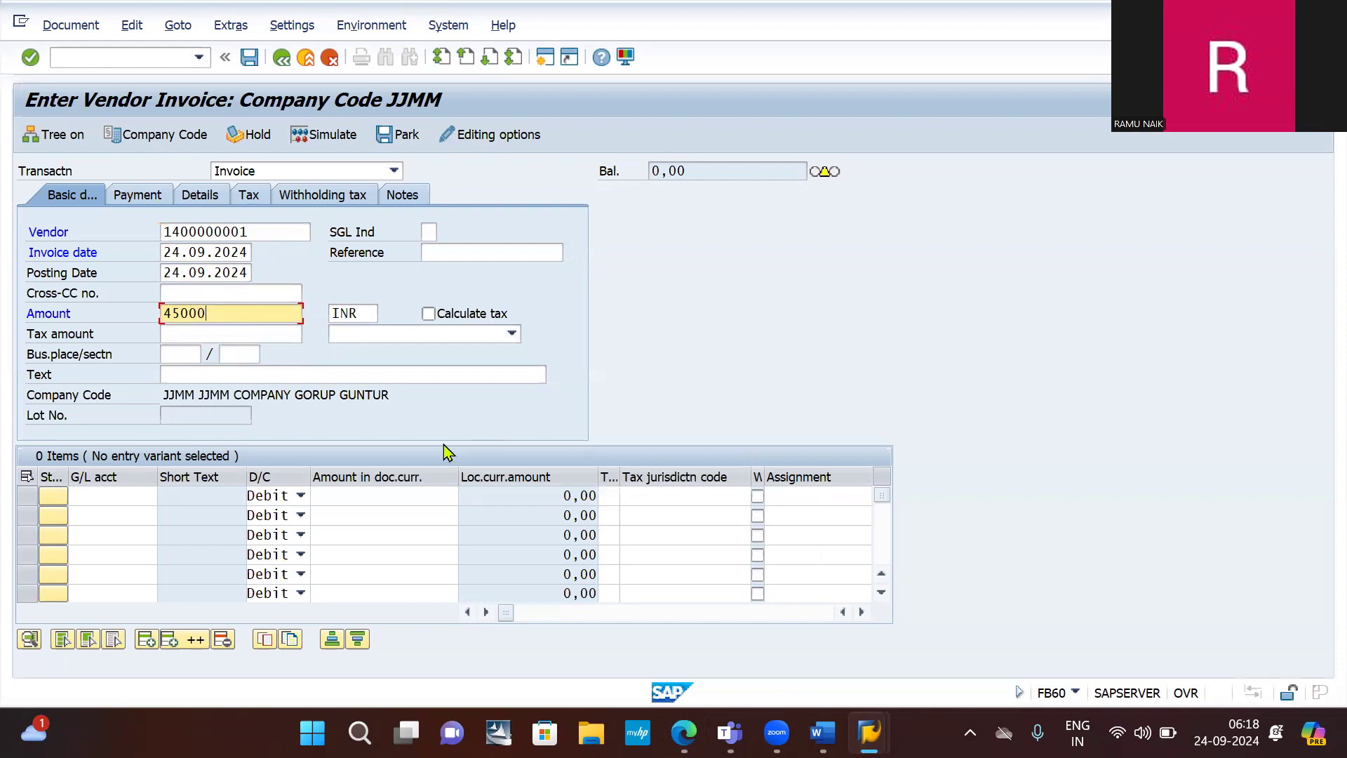
# - Try to add G/L account 400081 as the first debit line of the JJMM invoice, with its amount taken from the header
pyautogui.click(132, 501)
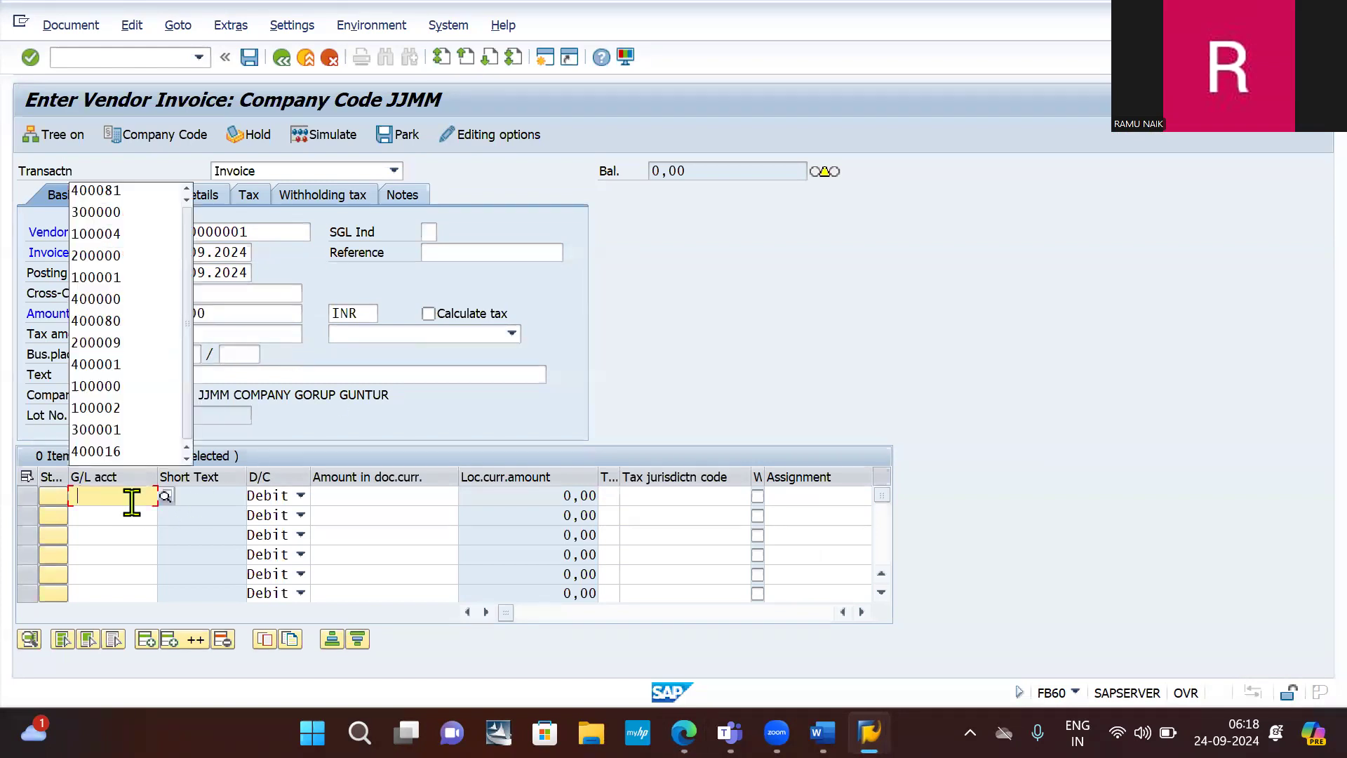
pyautogui.click(104, 193)
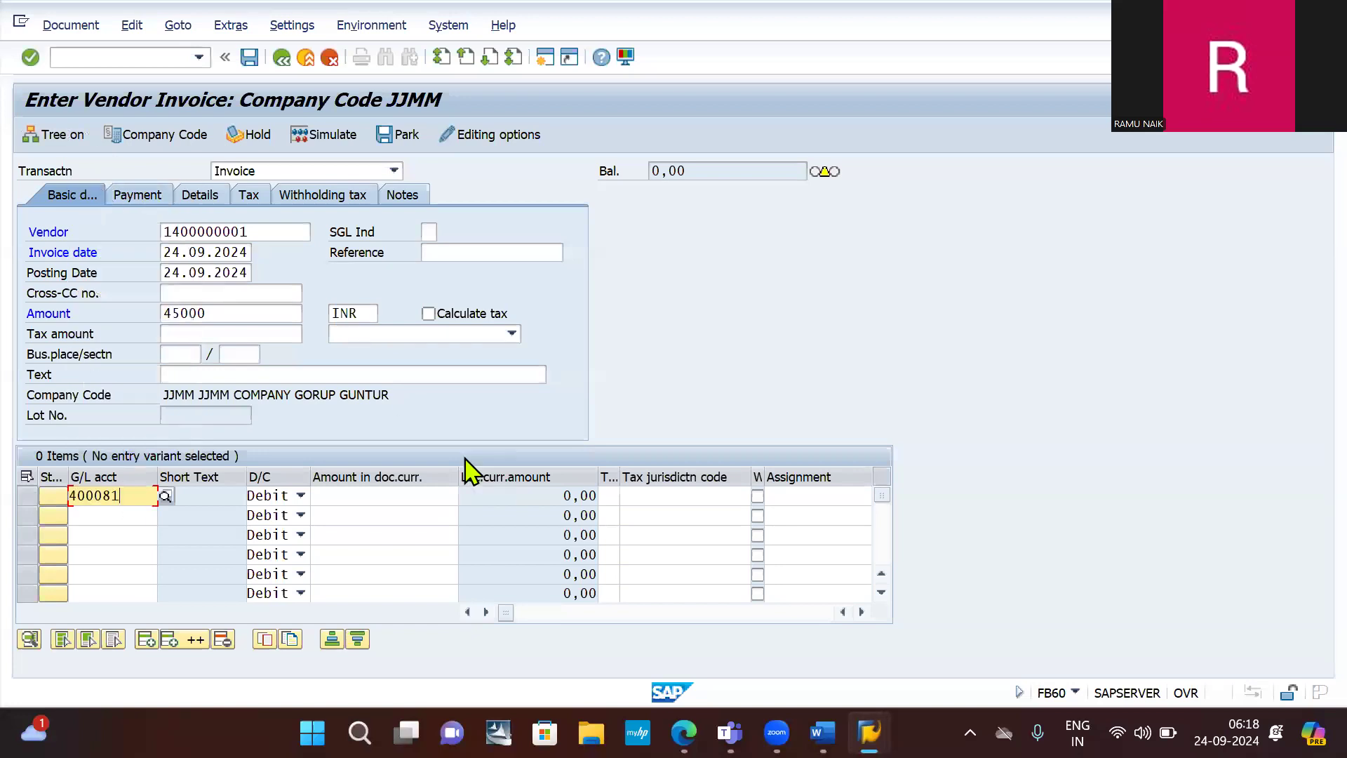
pyautogui.click(407, 500)
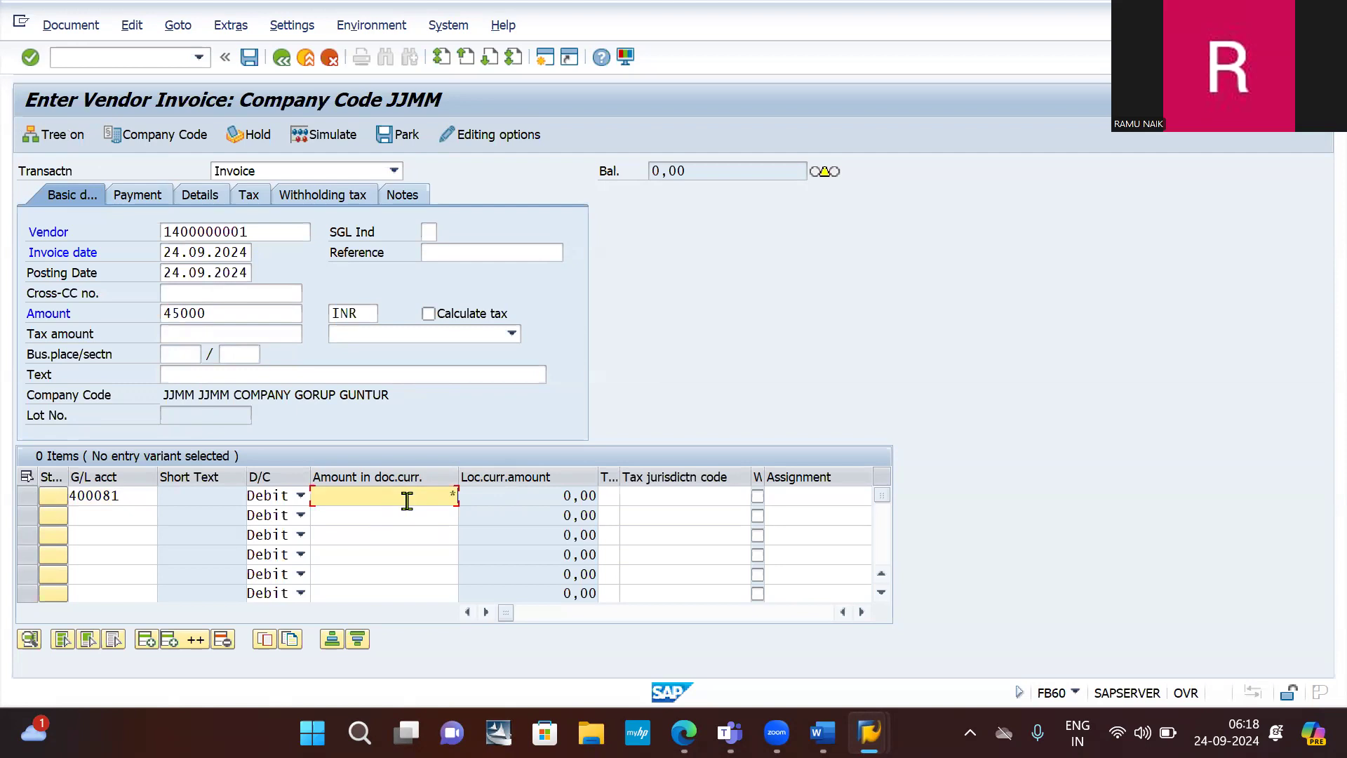
pyautogui.press('Return')
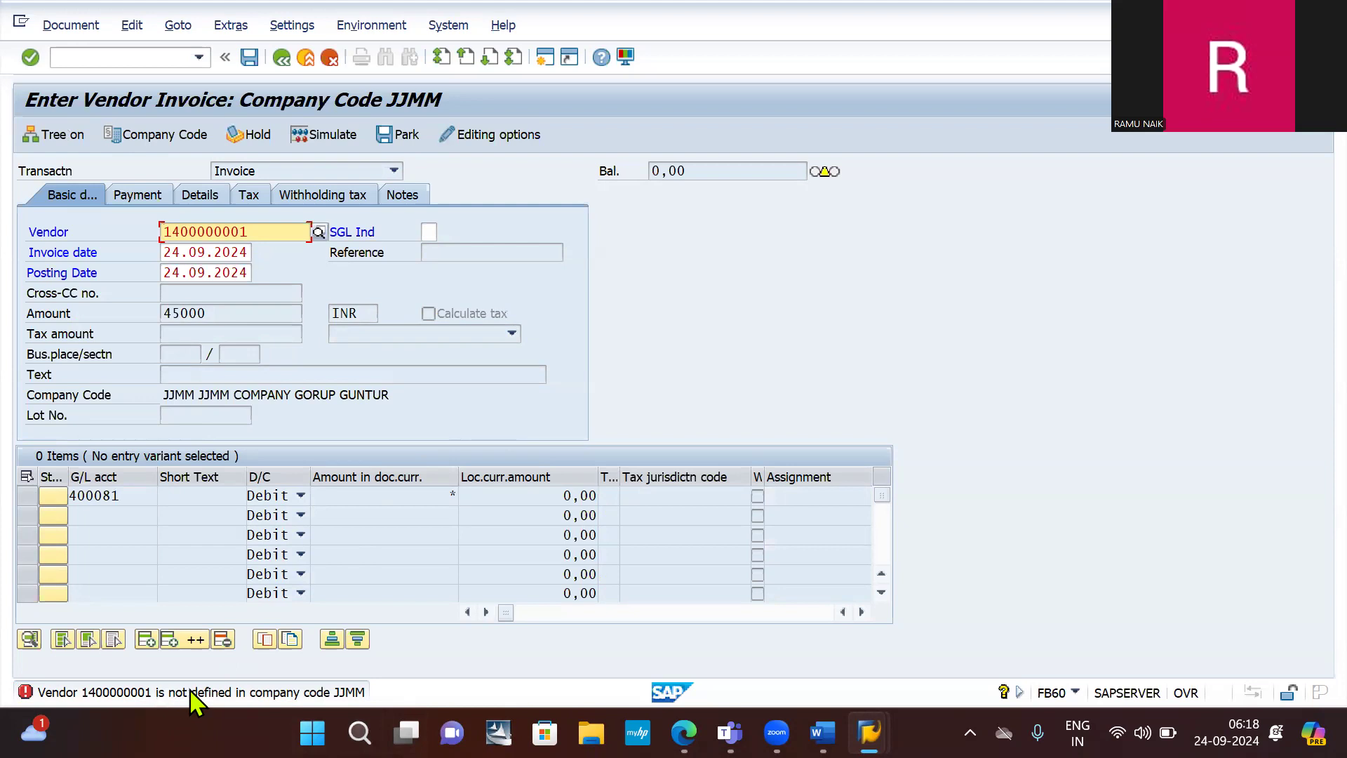
# - Switch the vendor invoice entry to company code IB10
pyautogui.click(181, 144)
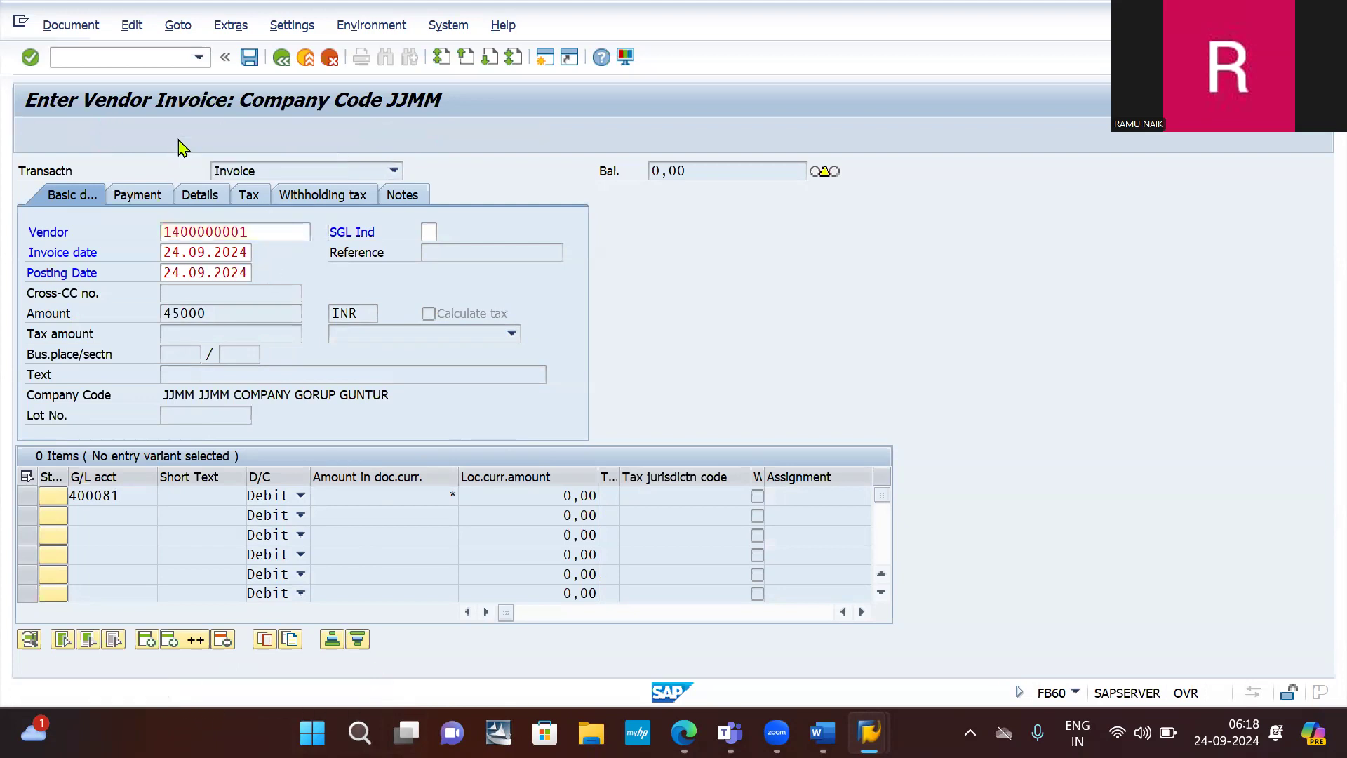
pyautogui.press('Return')
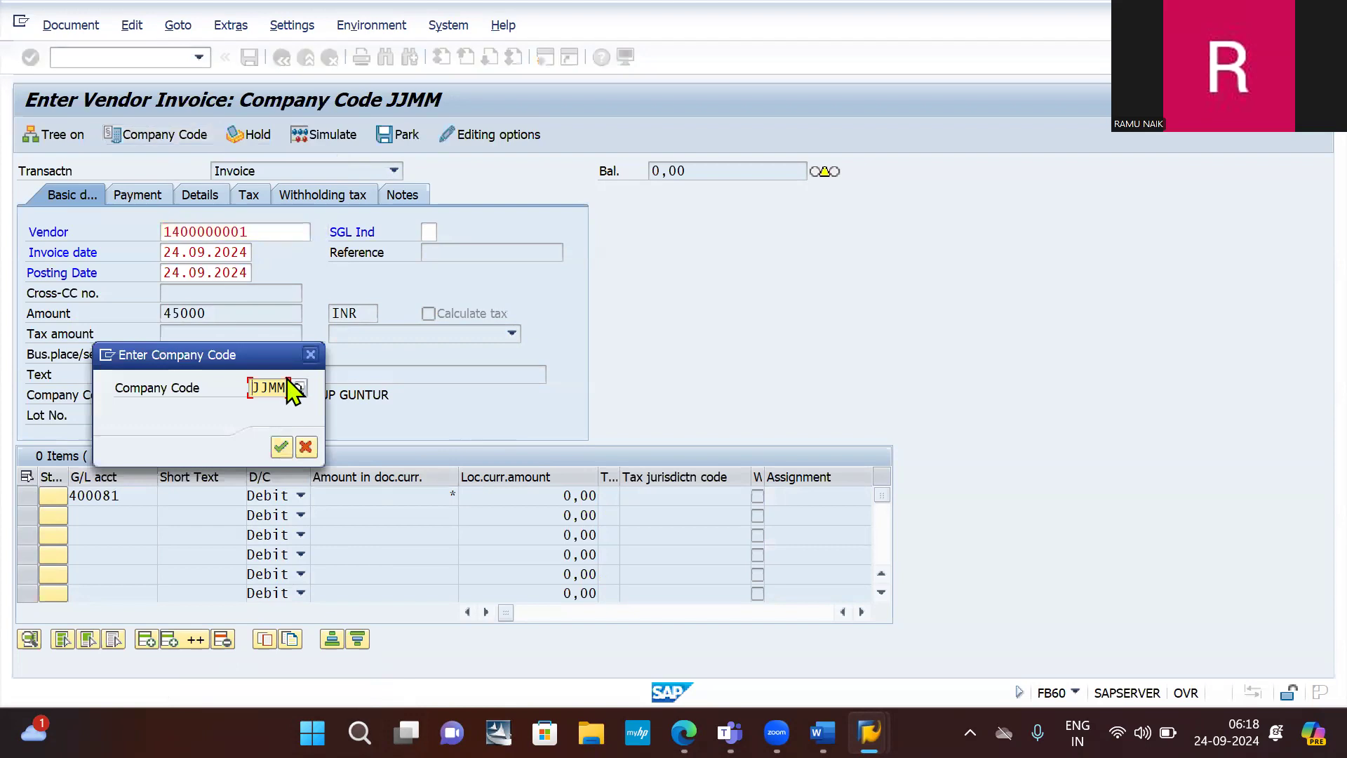
pyautogui.write('IB1')
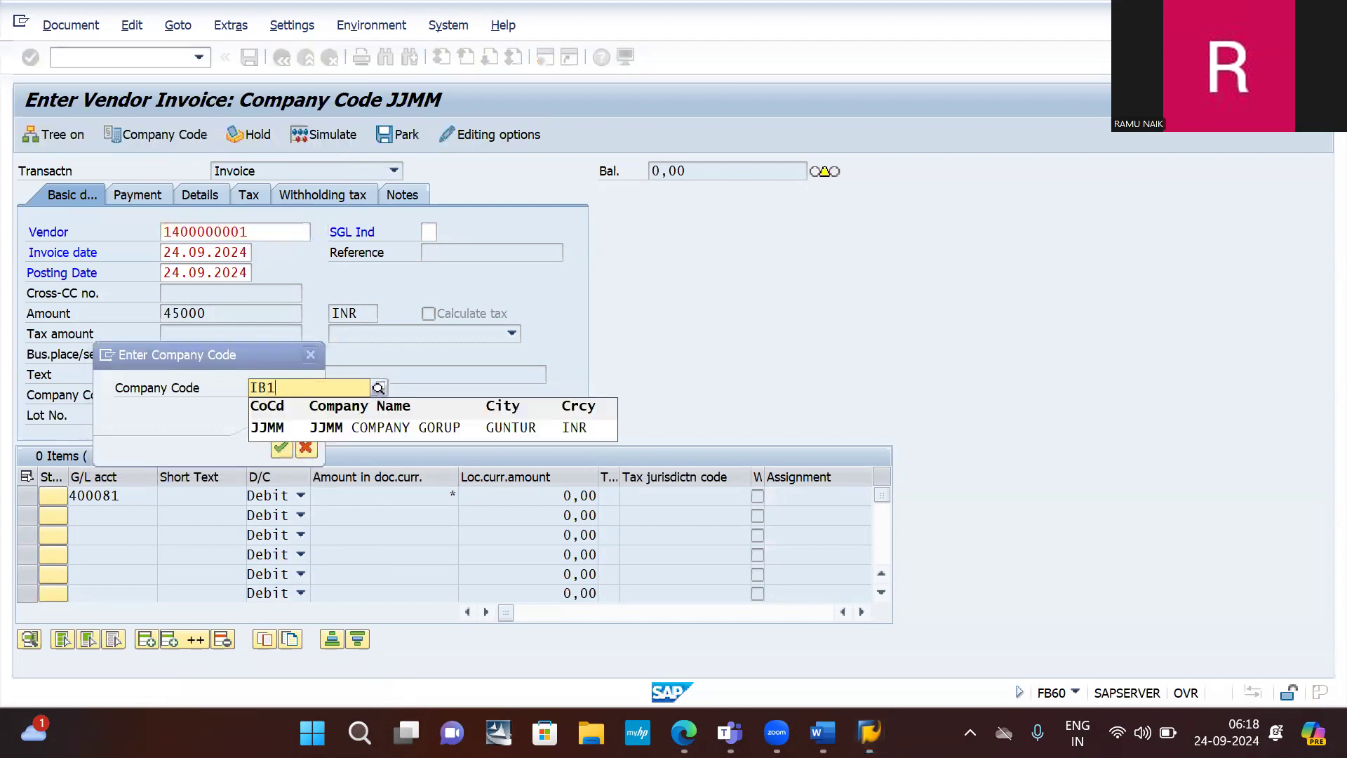
pyautogui.write('0')
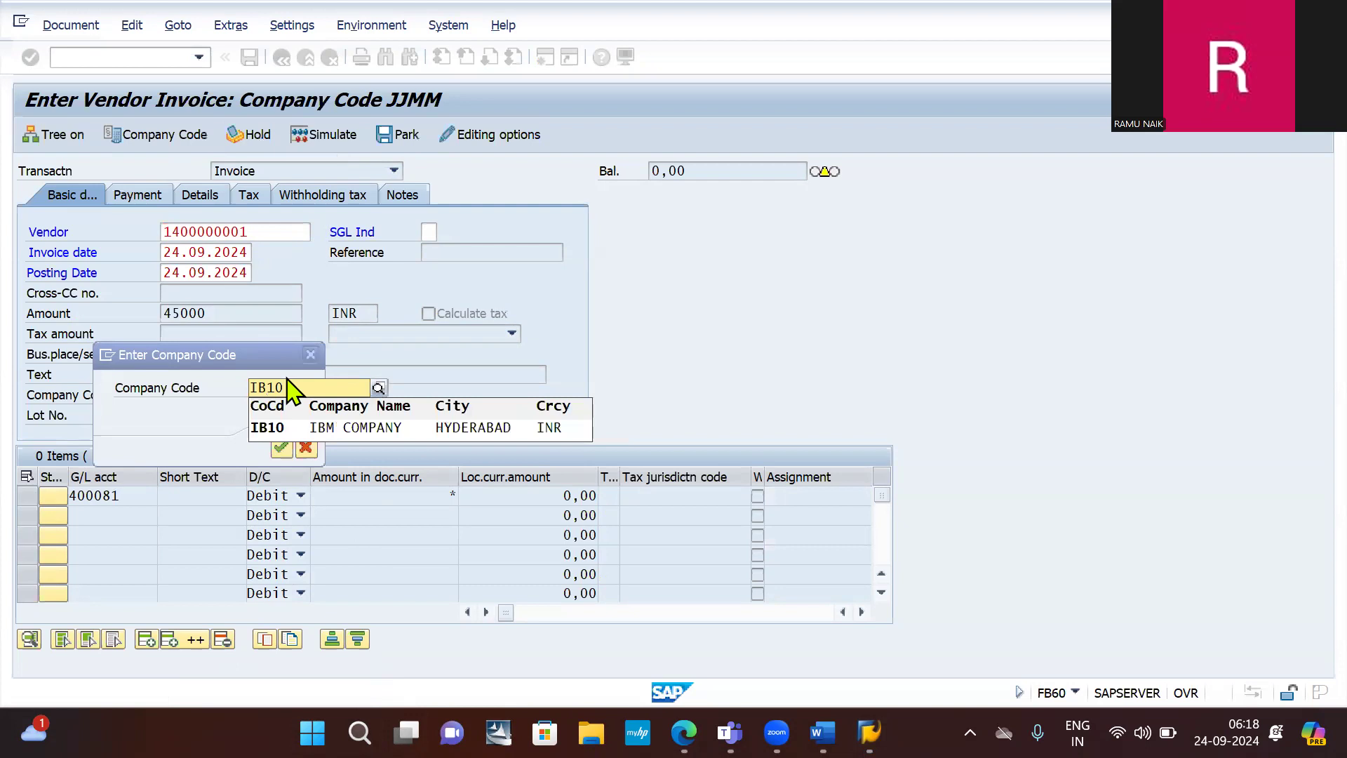
pyautogui.press('Return')
pyautogui.press('Return')
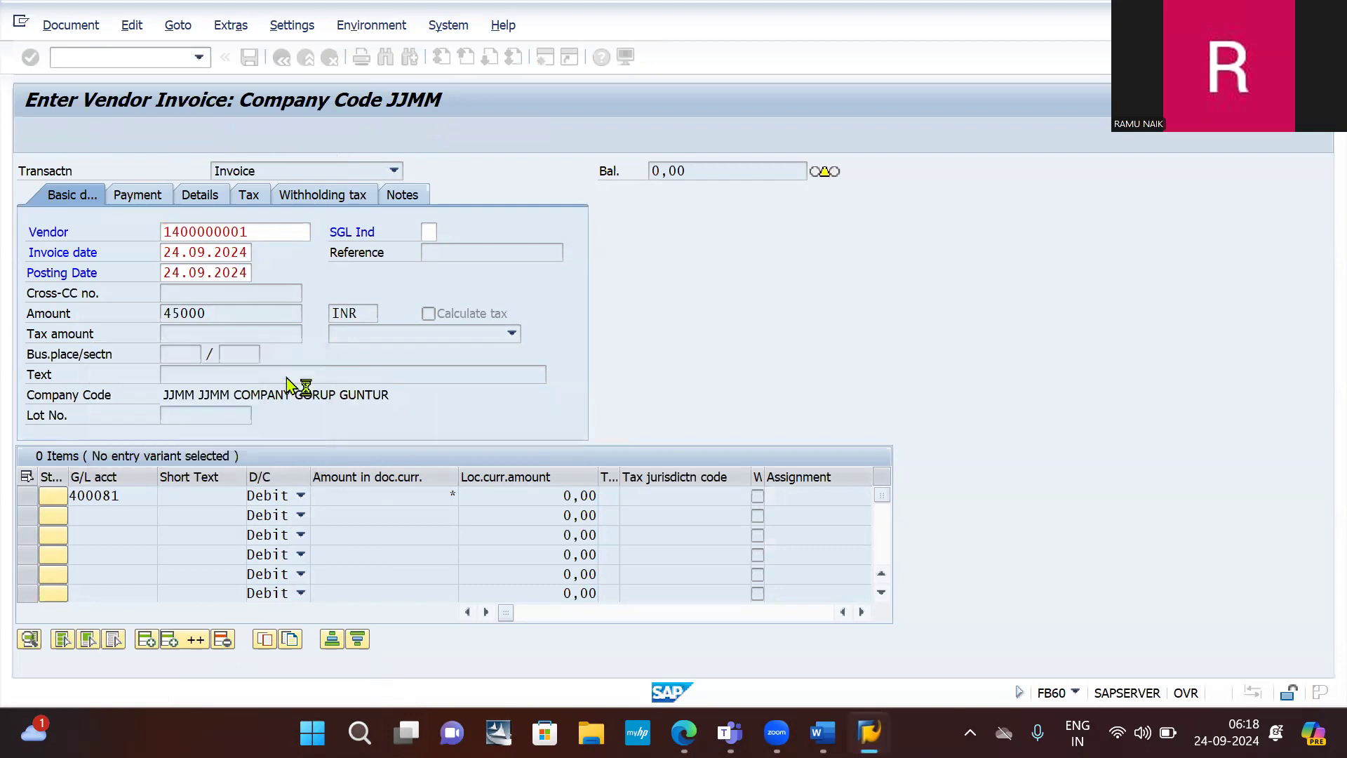
# - Fill the IB10 invoice header with the vendor number, invoice date 24.09.2024 and amount 45000
pyautogui.press('BackSpace')
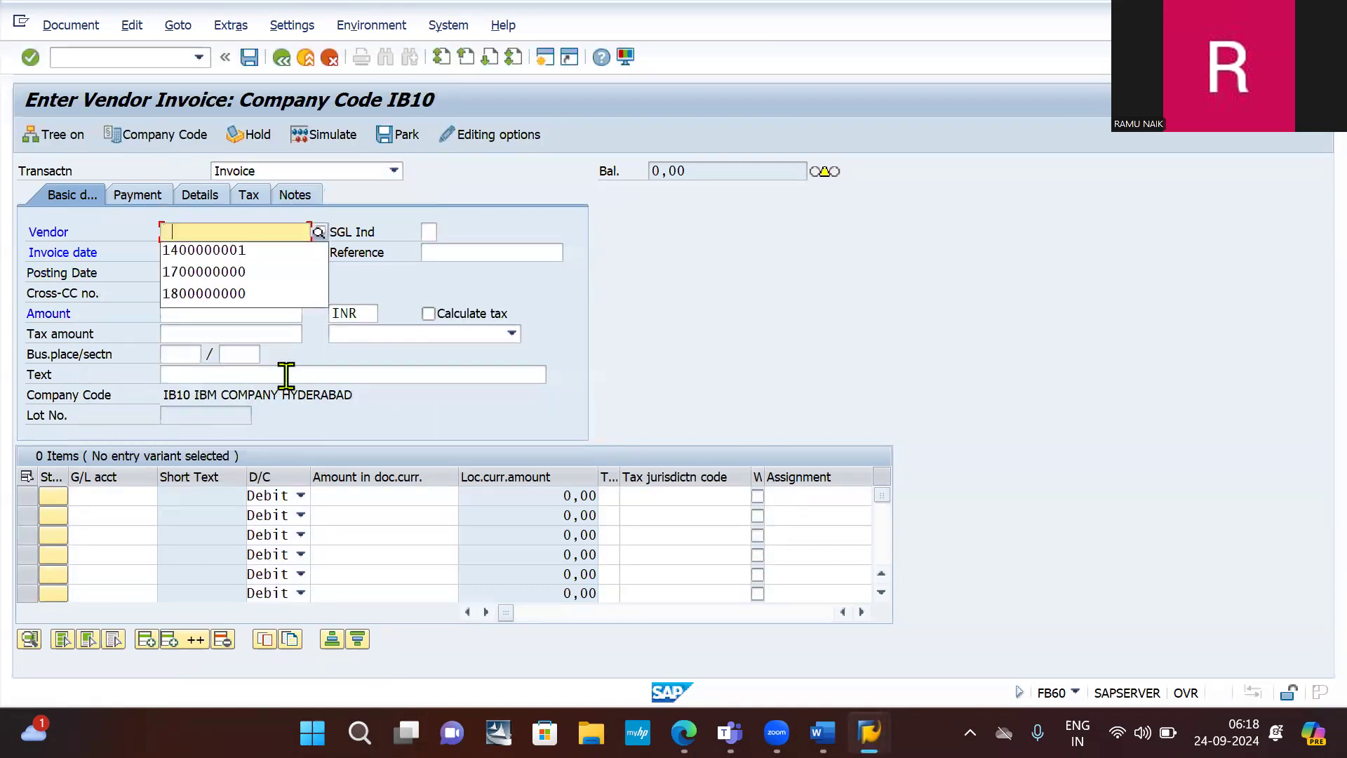
pyautogui.click(231, 250)
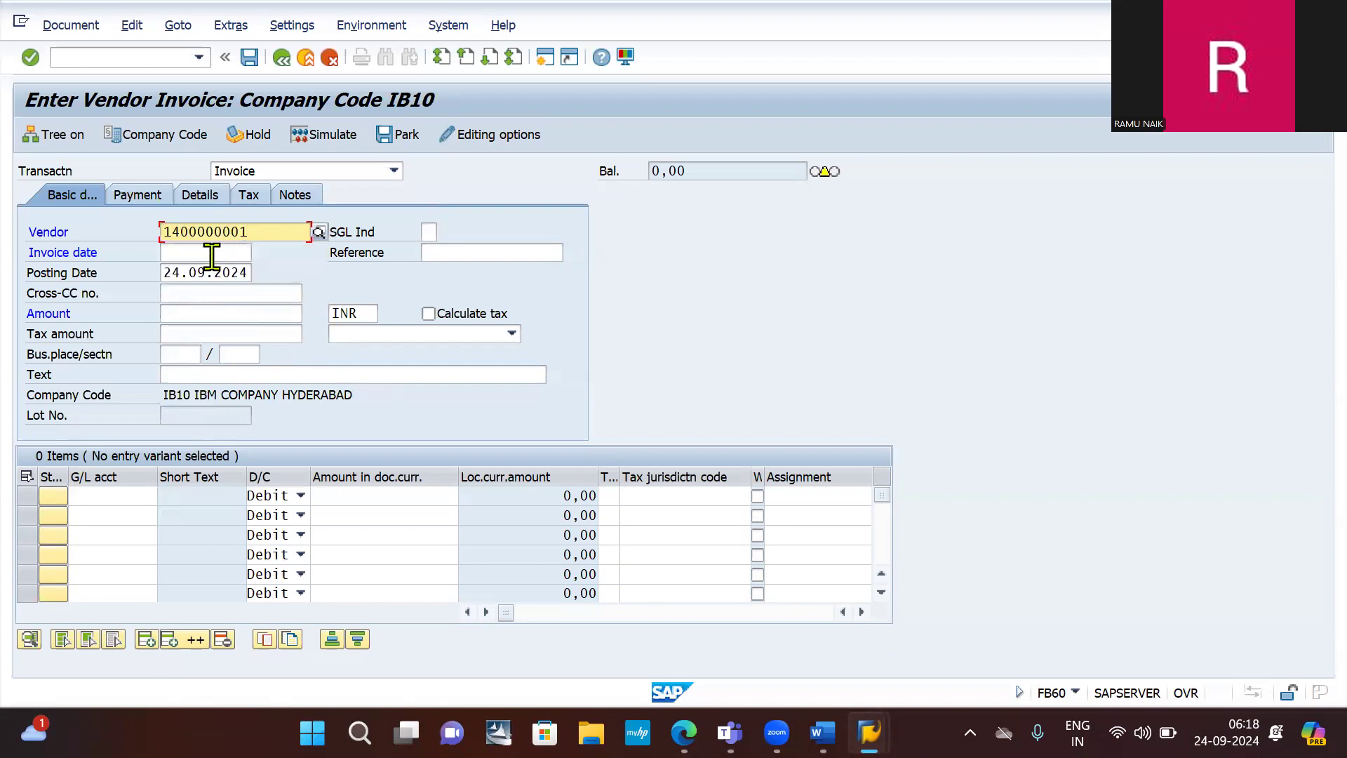
pyautogui.click(211, 253)
pyautogui.click(202, 270)
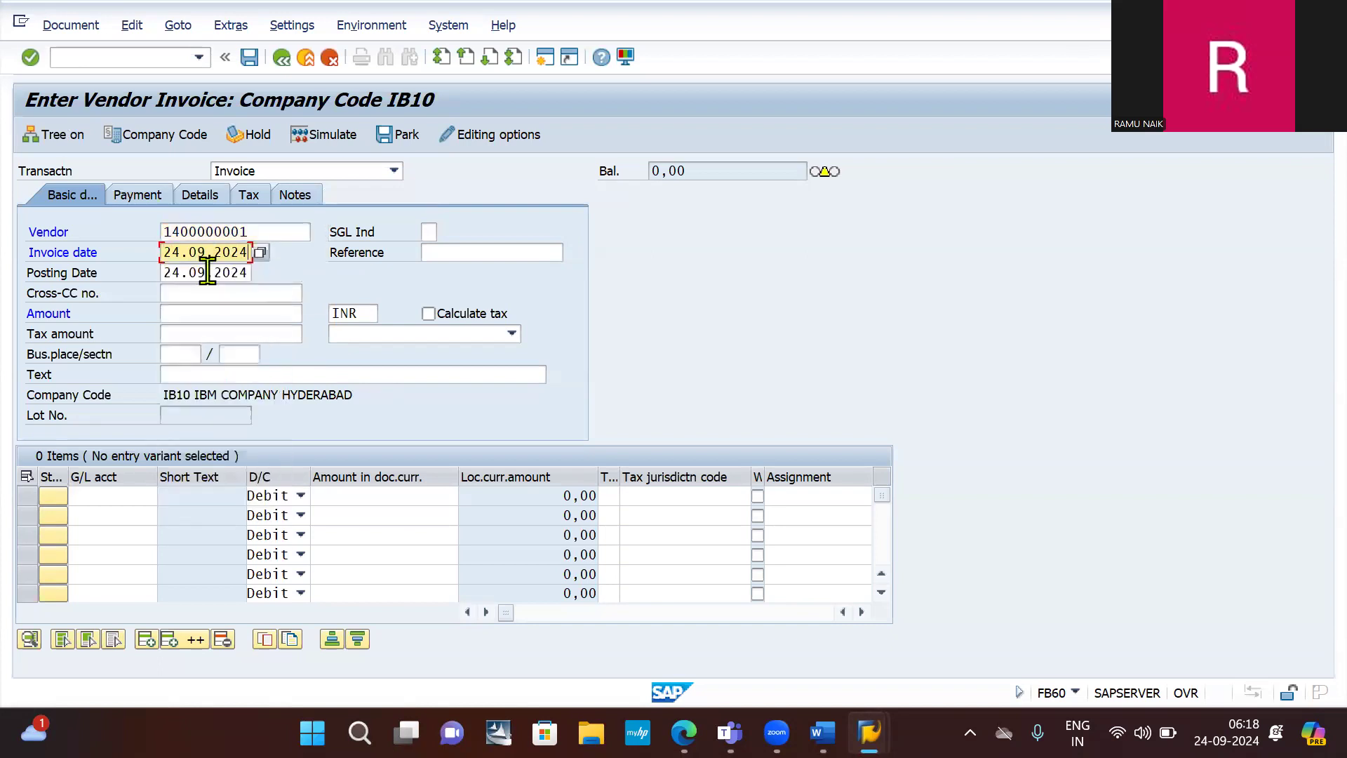
pyautogui.click(200, 313)
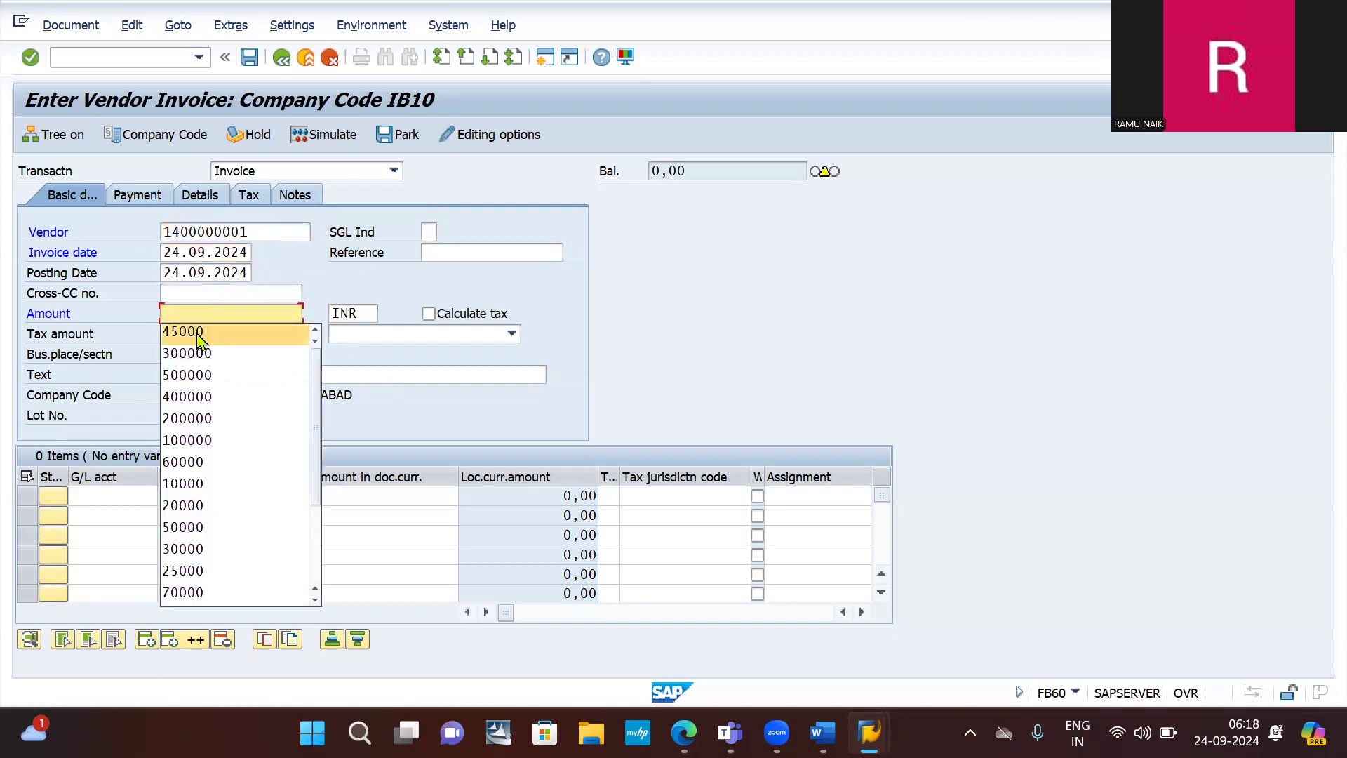
pyautogui.click(196, 331)
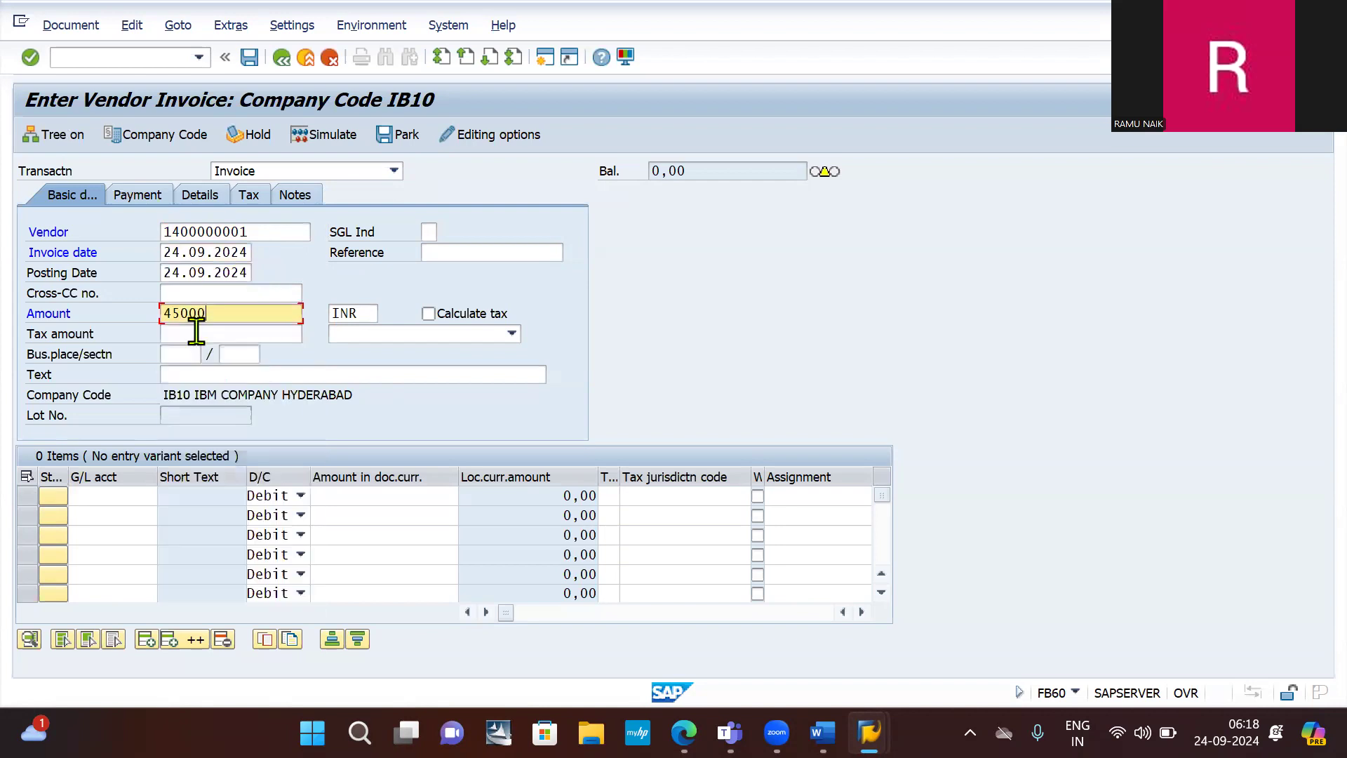
# - Add G/L account 400081 as the first debit line with its amount taken from the header, and post the IB10 invoice
pyautogui.click(117, 499)
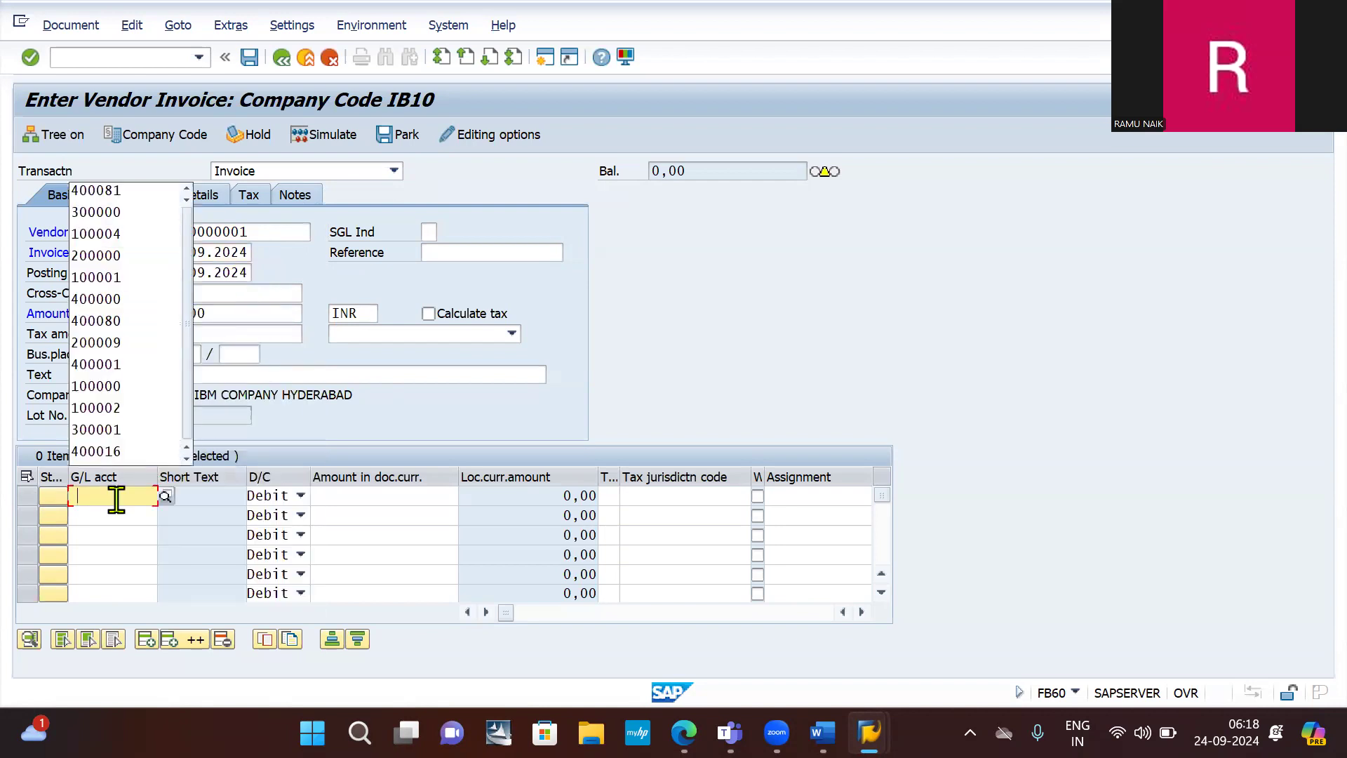
pyautogui.click(116, 192)
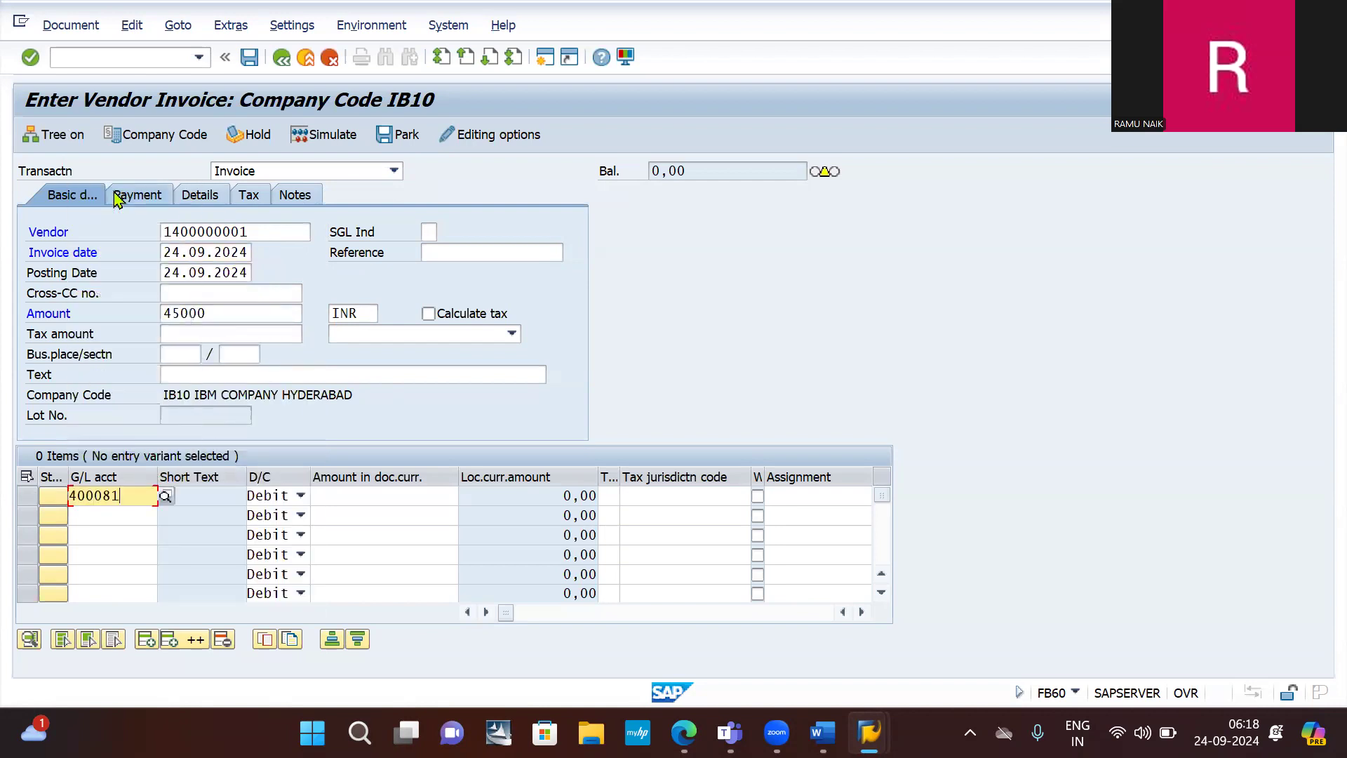
pyautogui.click(390, 494)
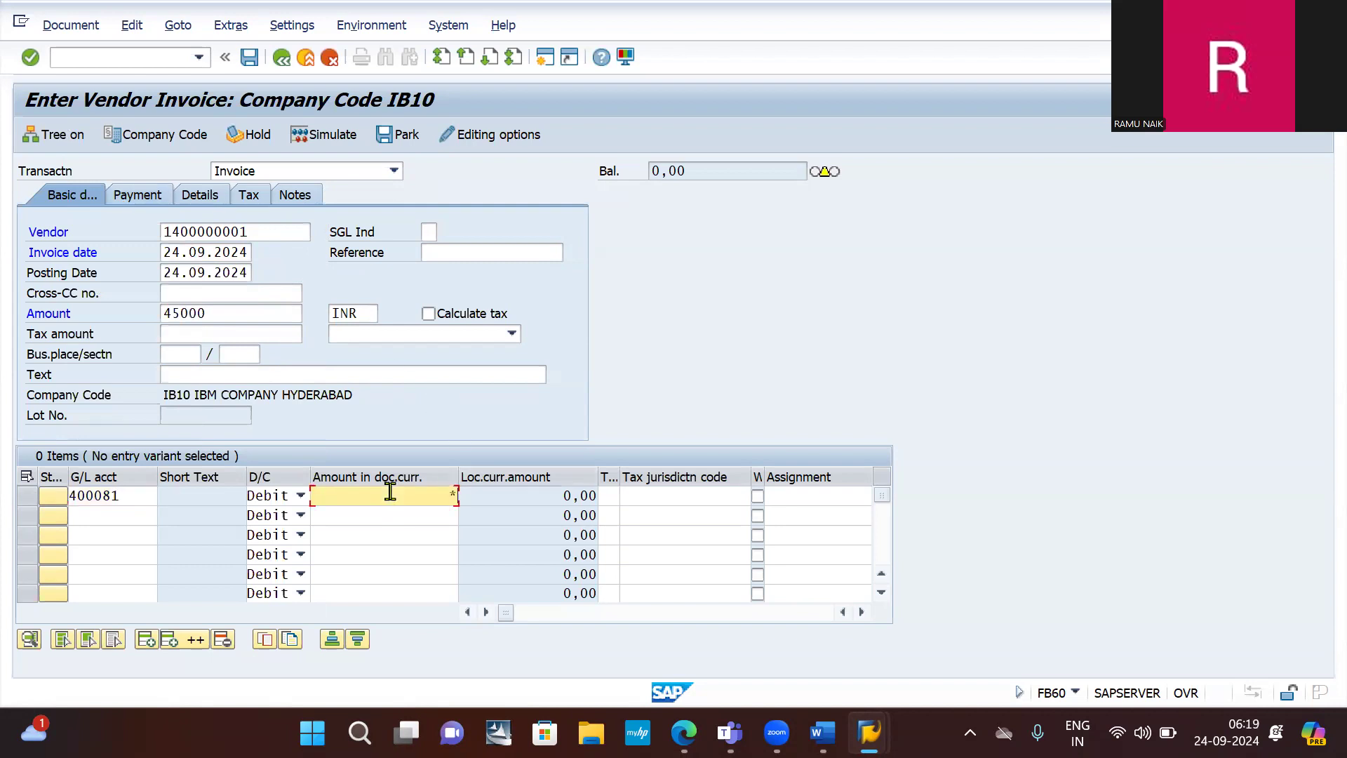
pyautogui.press('Return')
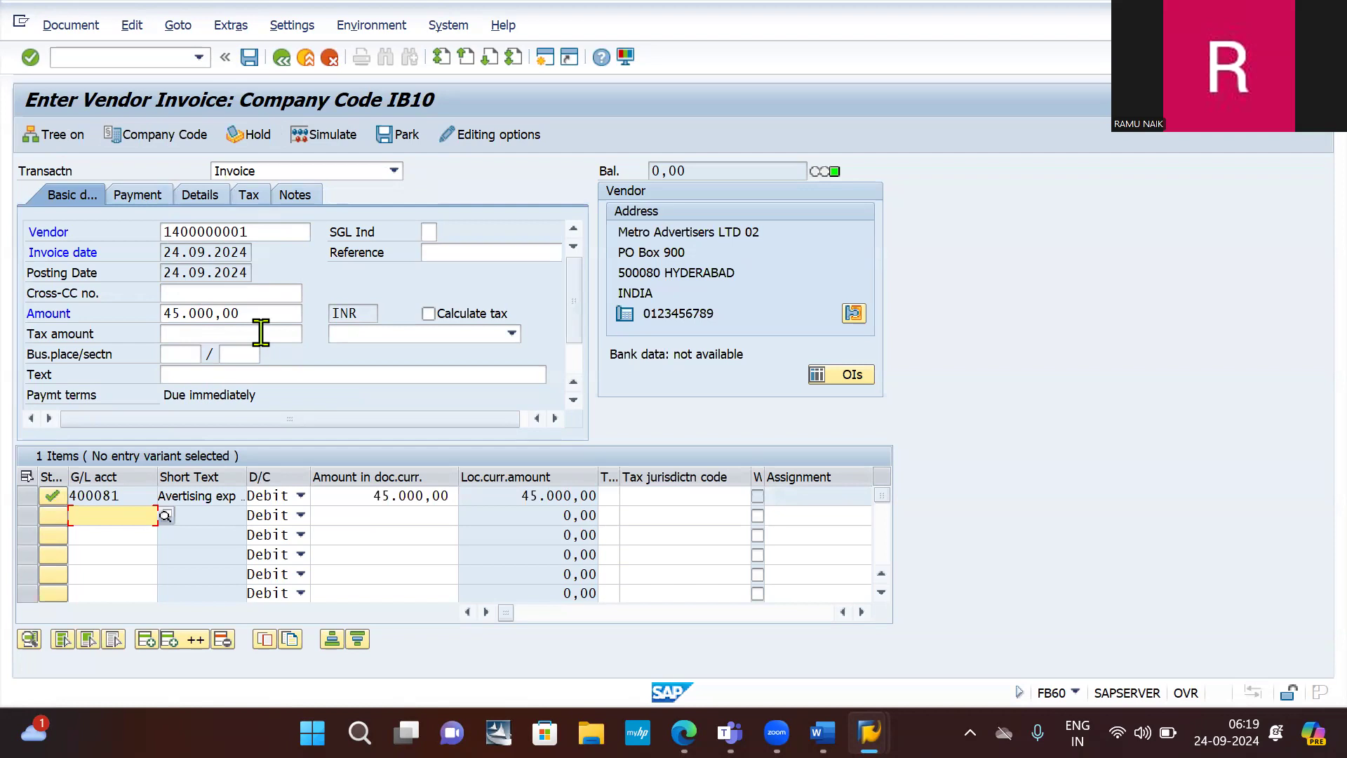
pyautogui.click(250, 58)
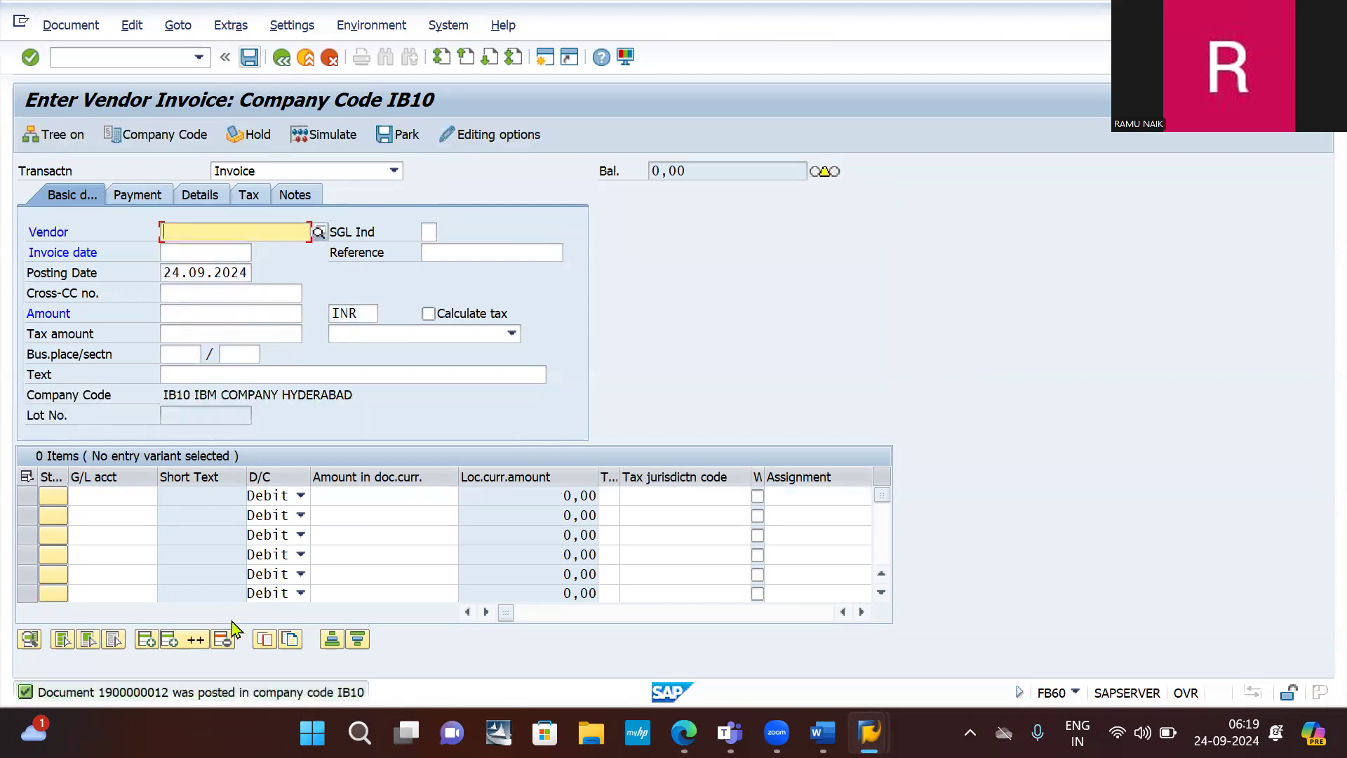
# - Start transaction F-53 to post an outgoing vendor payment
pyautogui.click(94, 59)
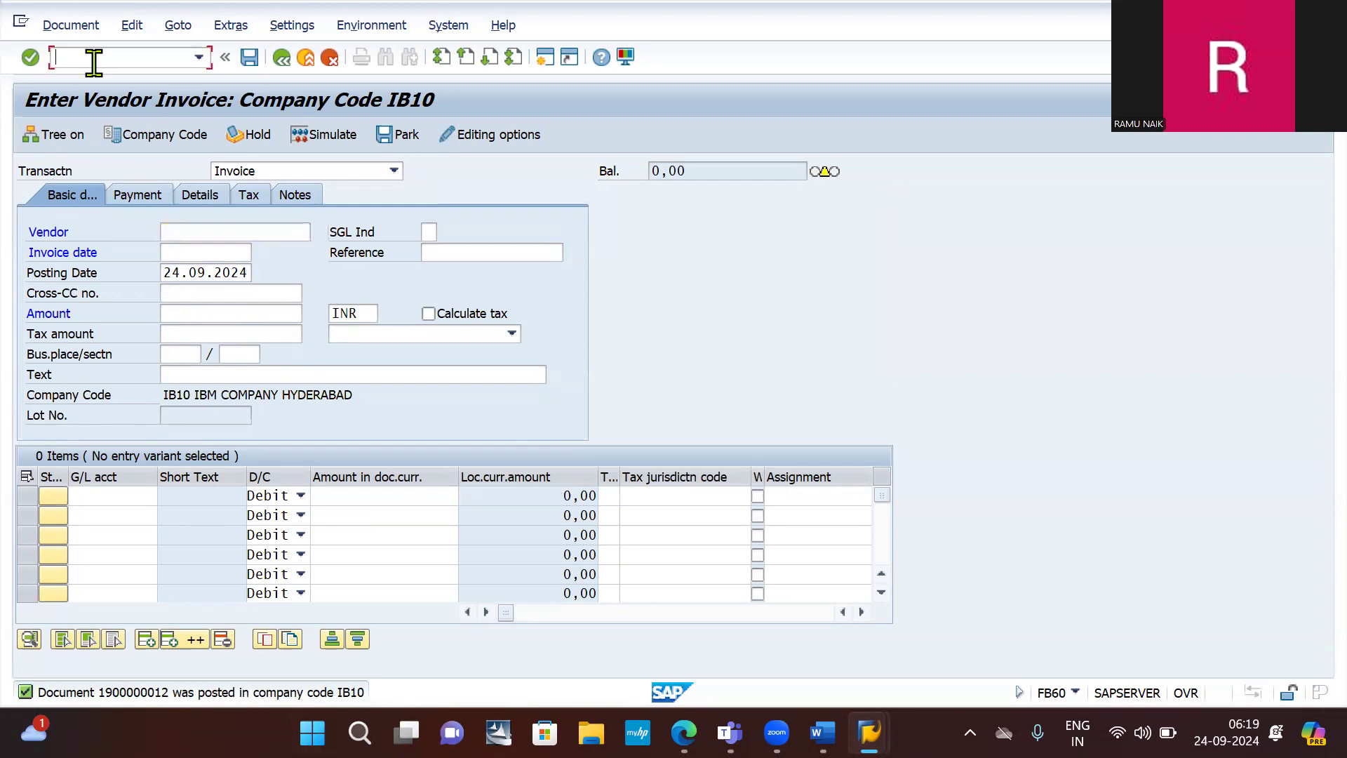
pyautogui.write('/NF-53')
pyautogui.press('Return')
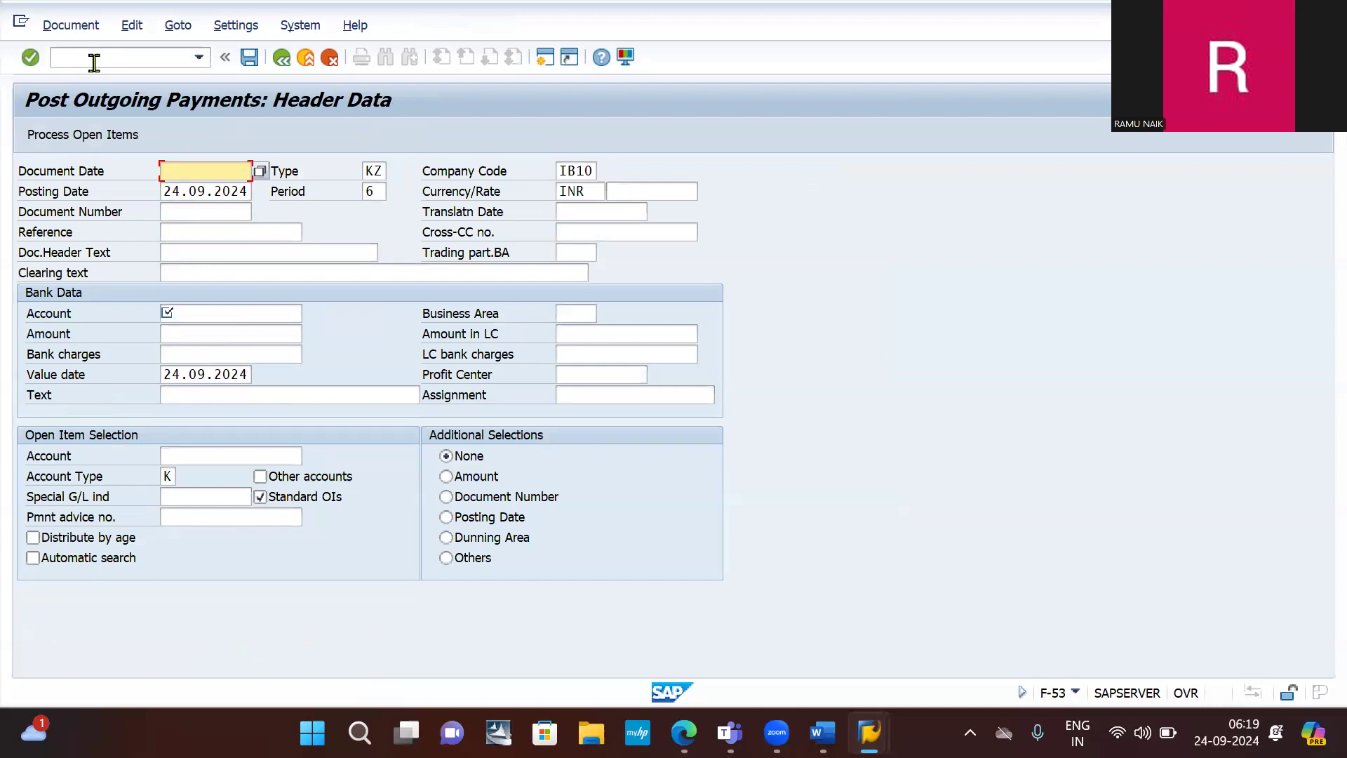
# - Set the outgoing payment's document date to 24.09.2024
pyautogui.press('BackSpace')
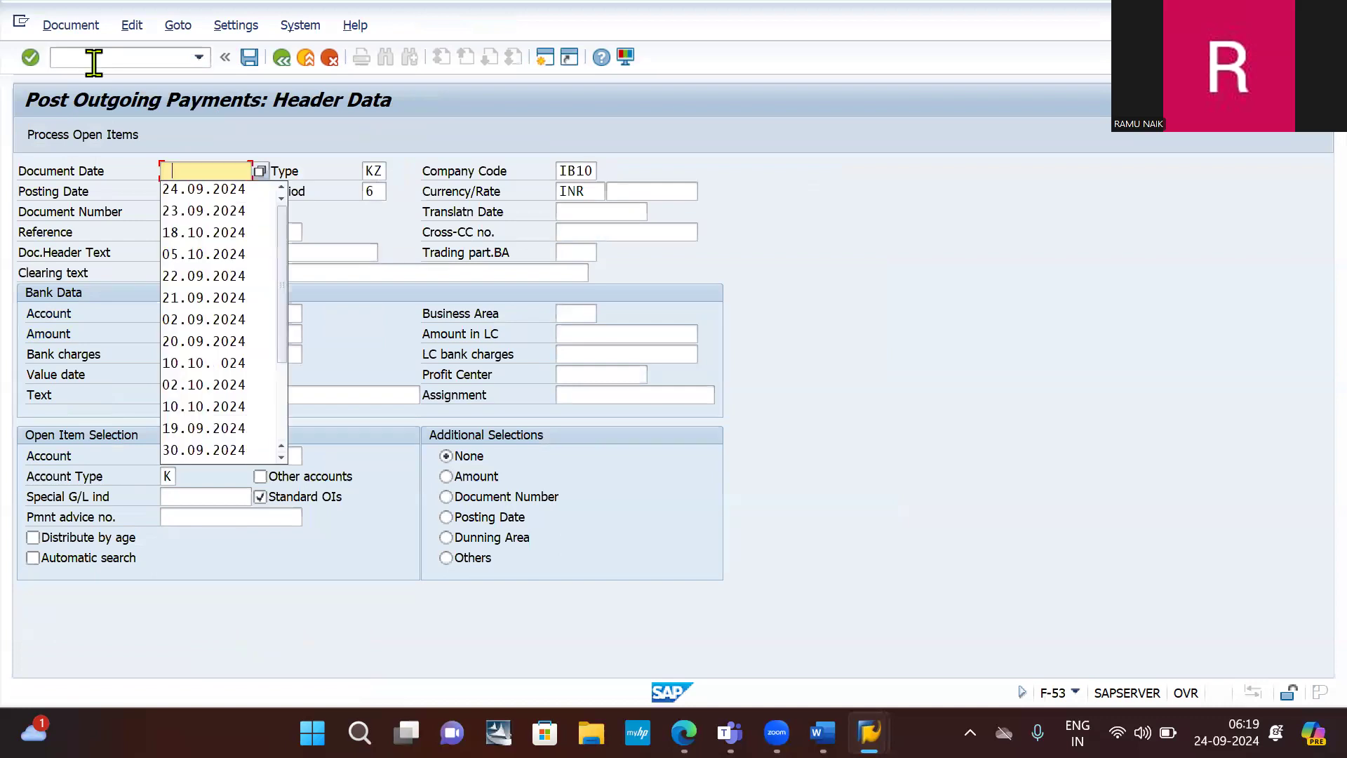
pyautogui.click(209, 189)
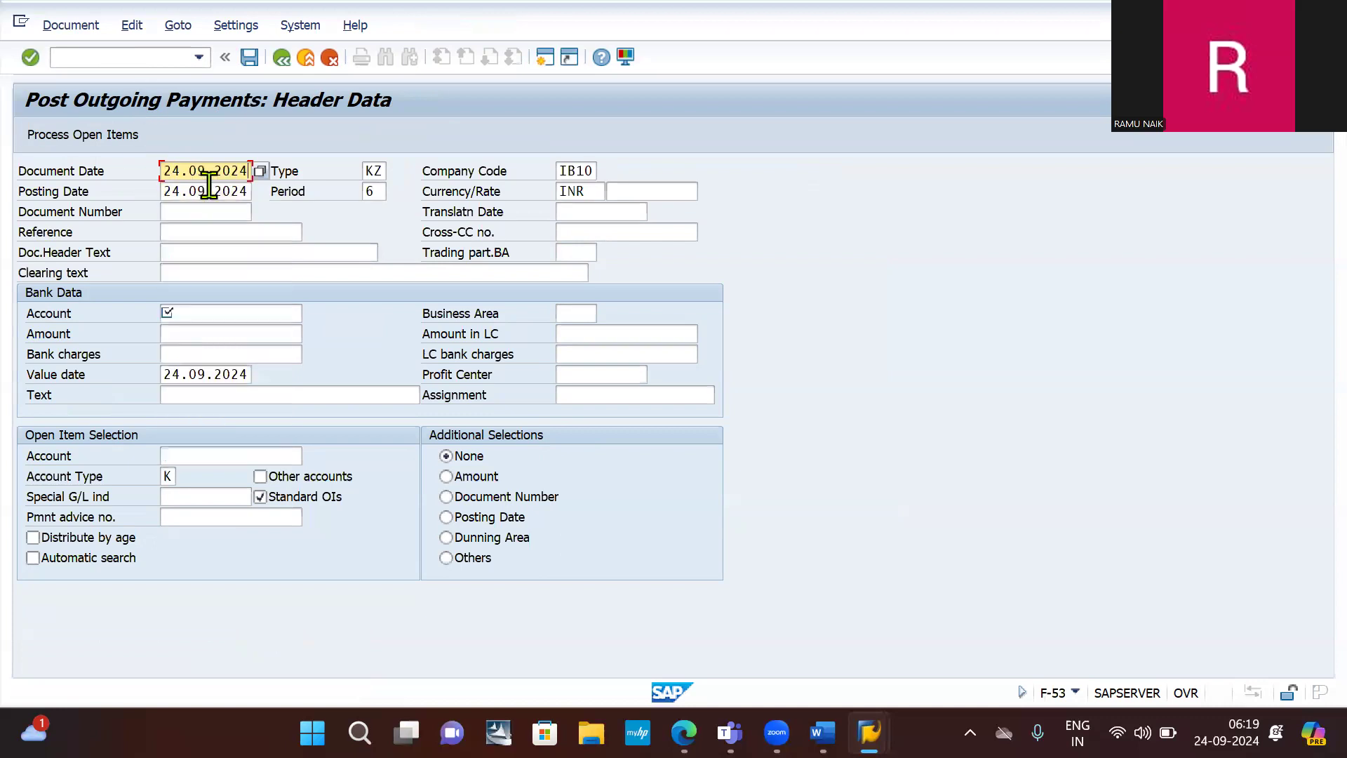
# - Fill in the bank data with the bank G/L account, bank charges of 1000 and an amount of 46000
pyautogui.click(211, 317)
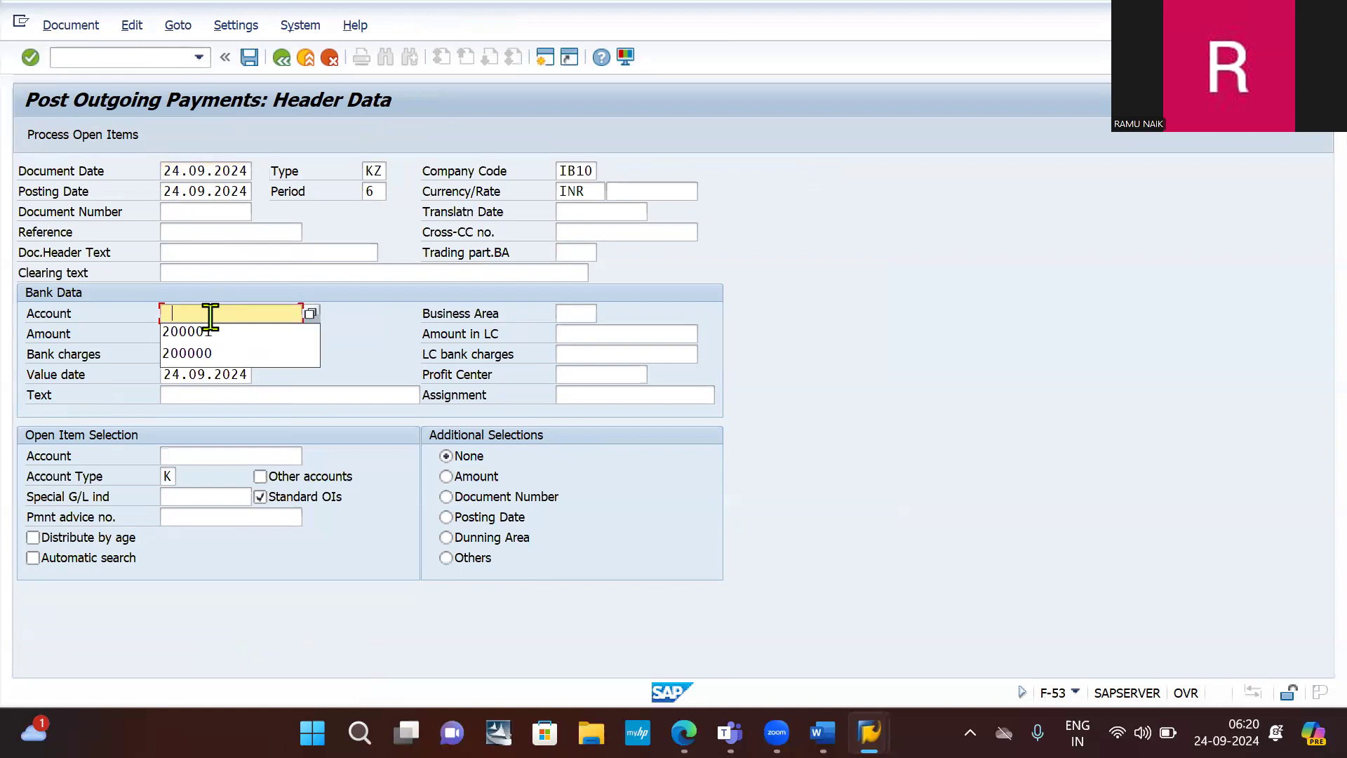
pyautogui.click(200, 354)
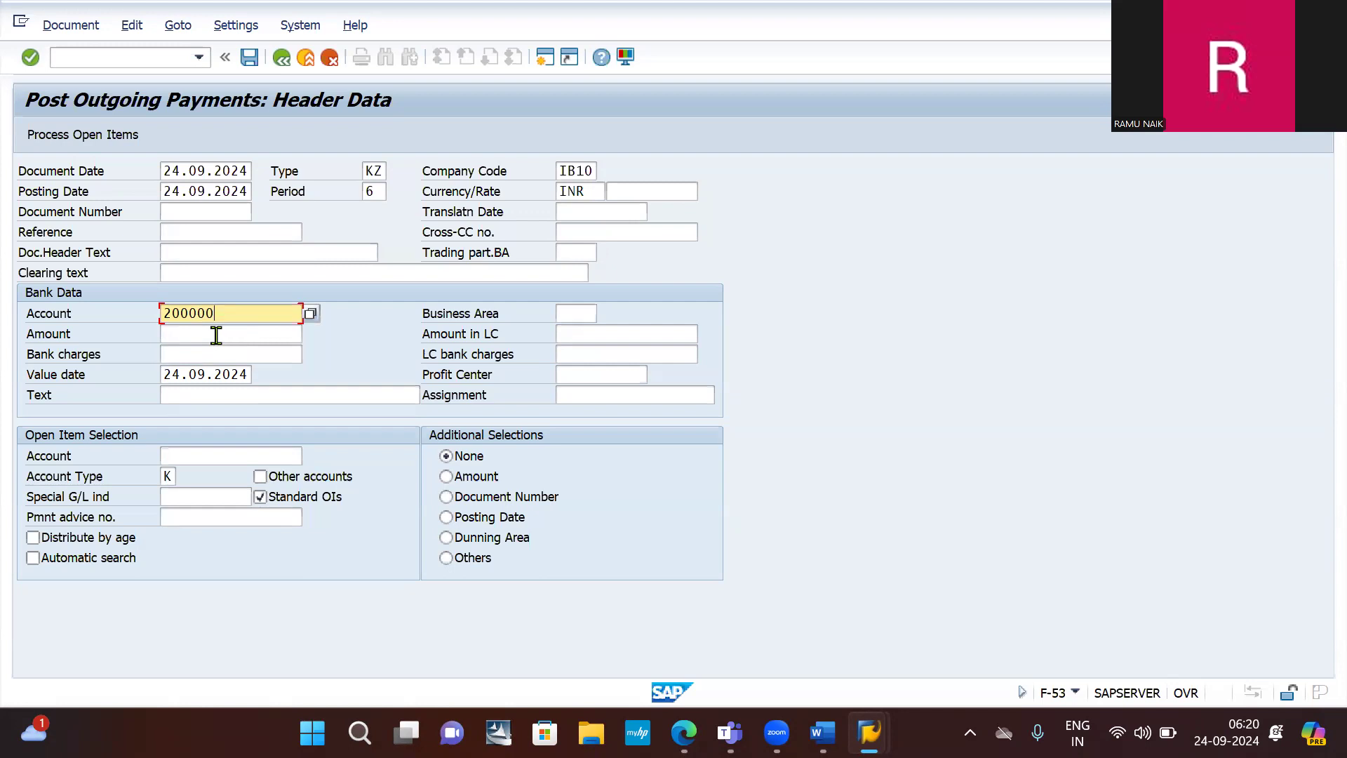
pyautogui.click(216, 336)
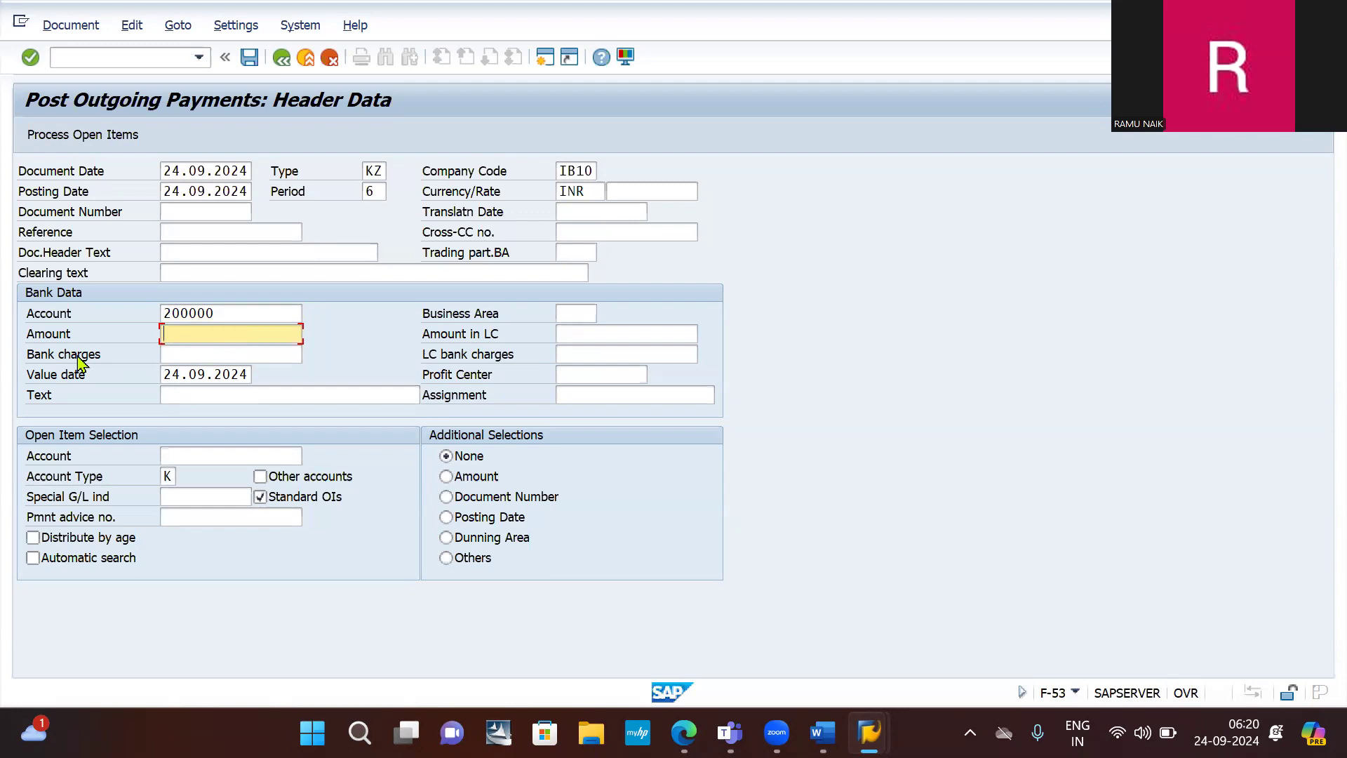
pyautogui.click(186, 356)
pyautogui.write('1000')
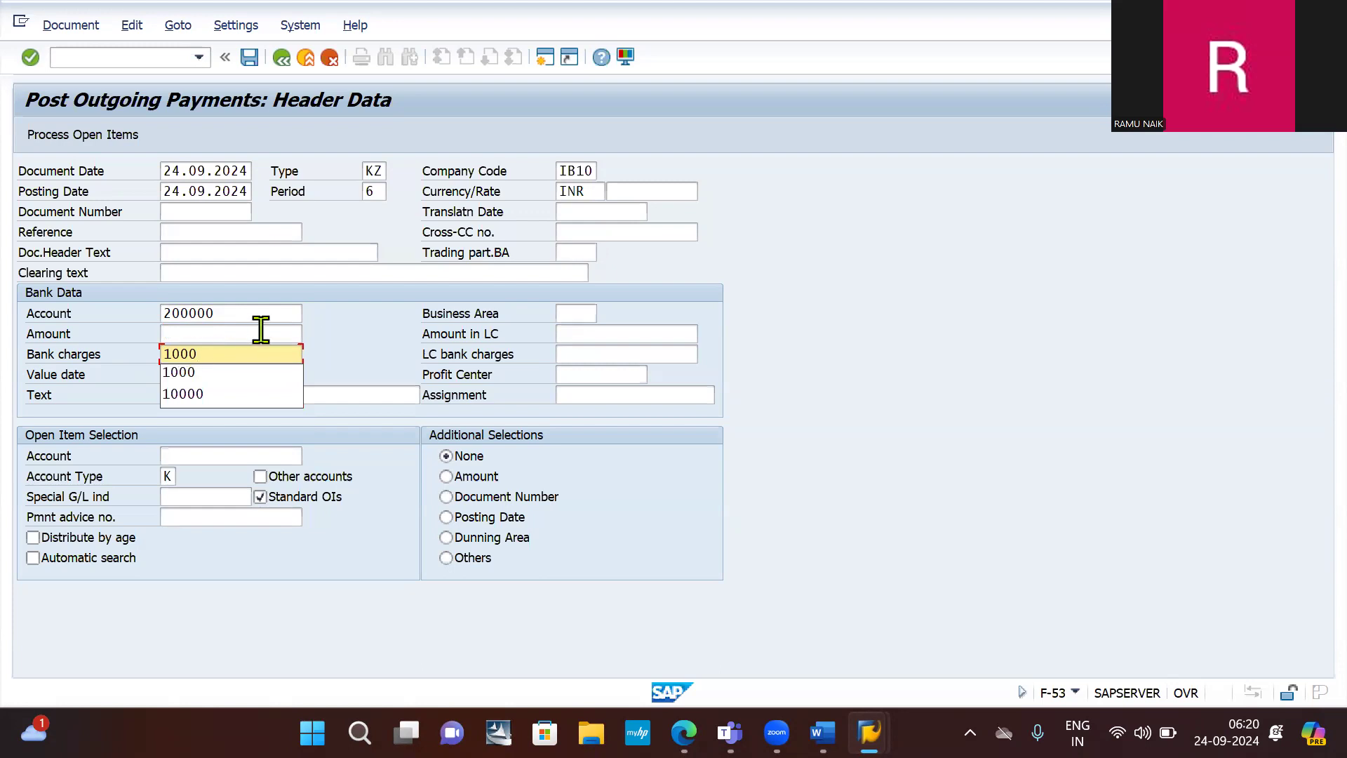
pyautogui.click(335, 344)
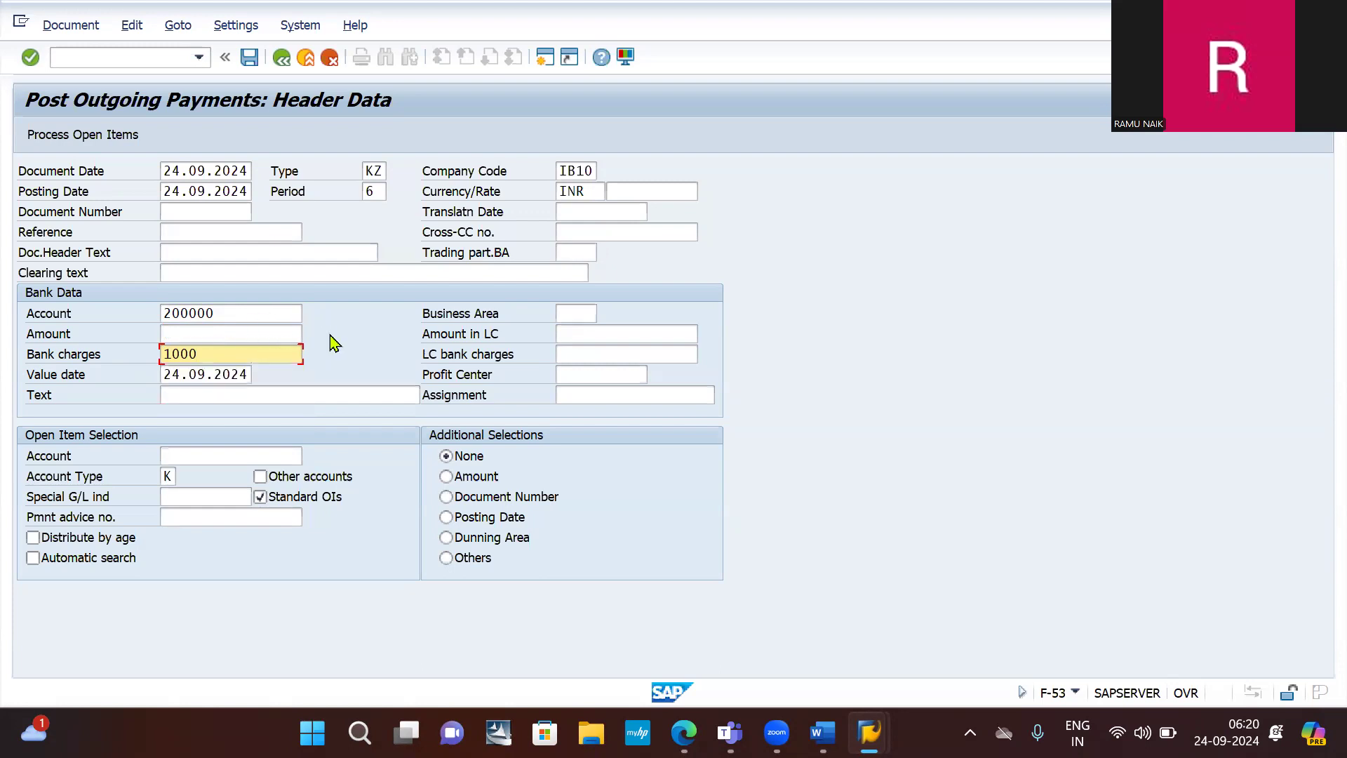
pyautogui.click(213, 334)
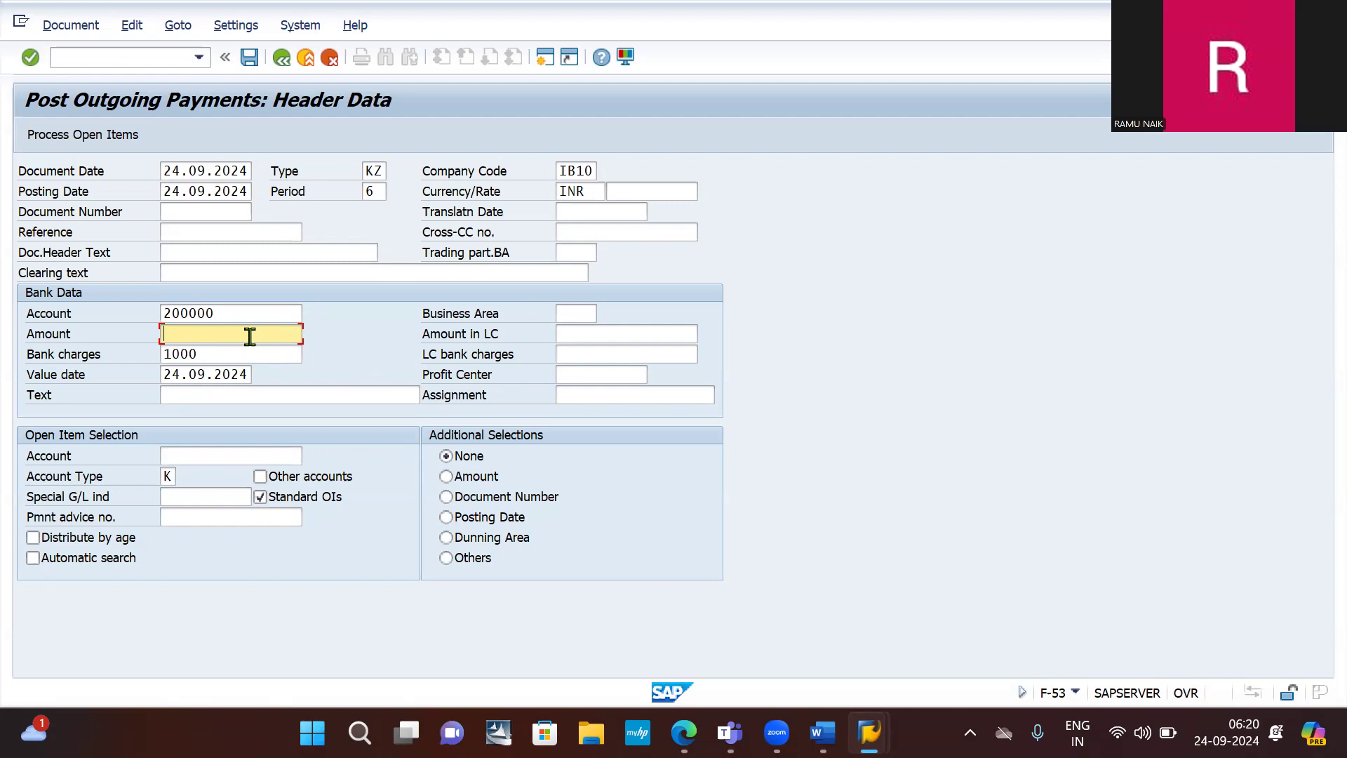
pyautogui.write('4')
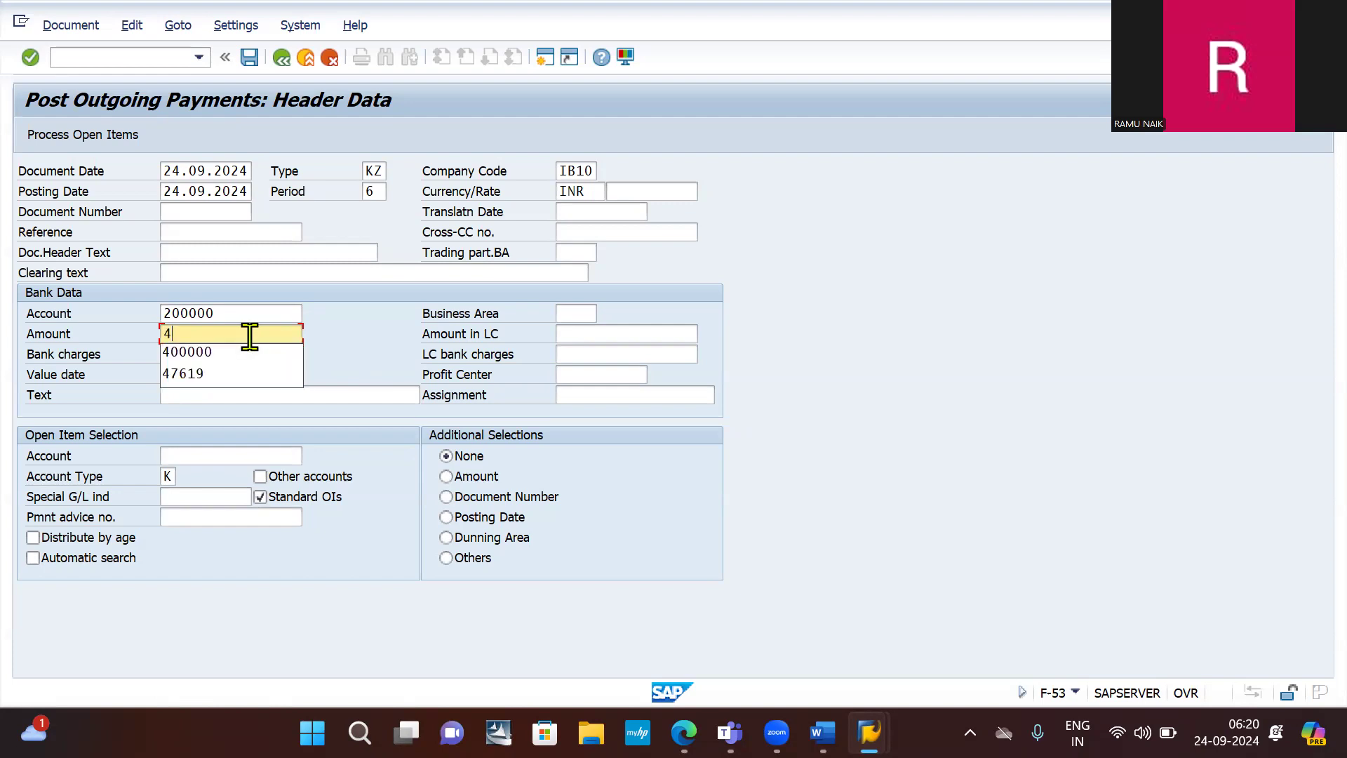
pyautogui.write('6000')
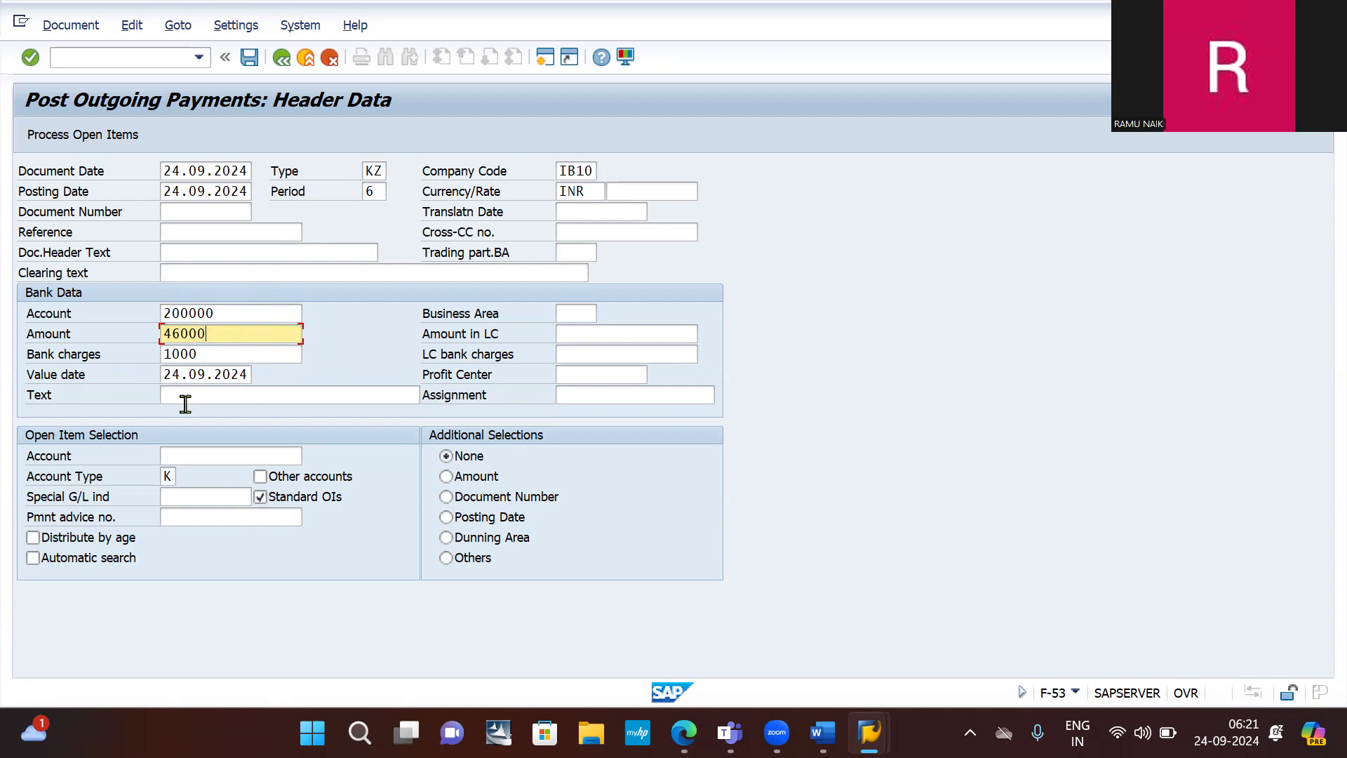
# - Enter the vendor account for the open item selection and process the open items
pyautogui.click(187, 455)
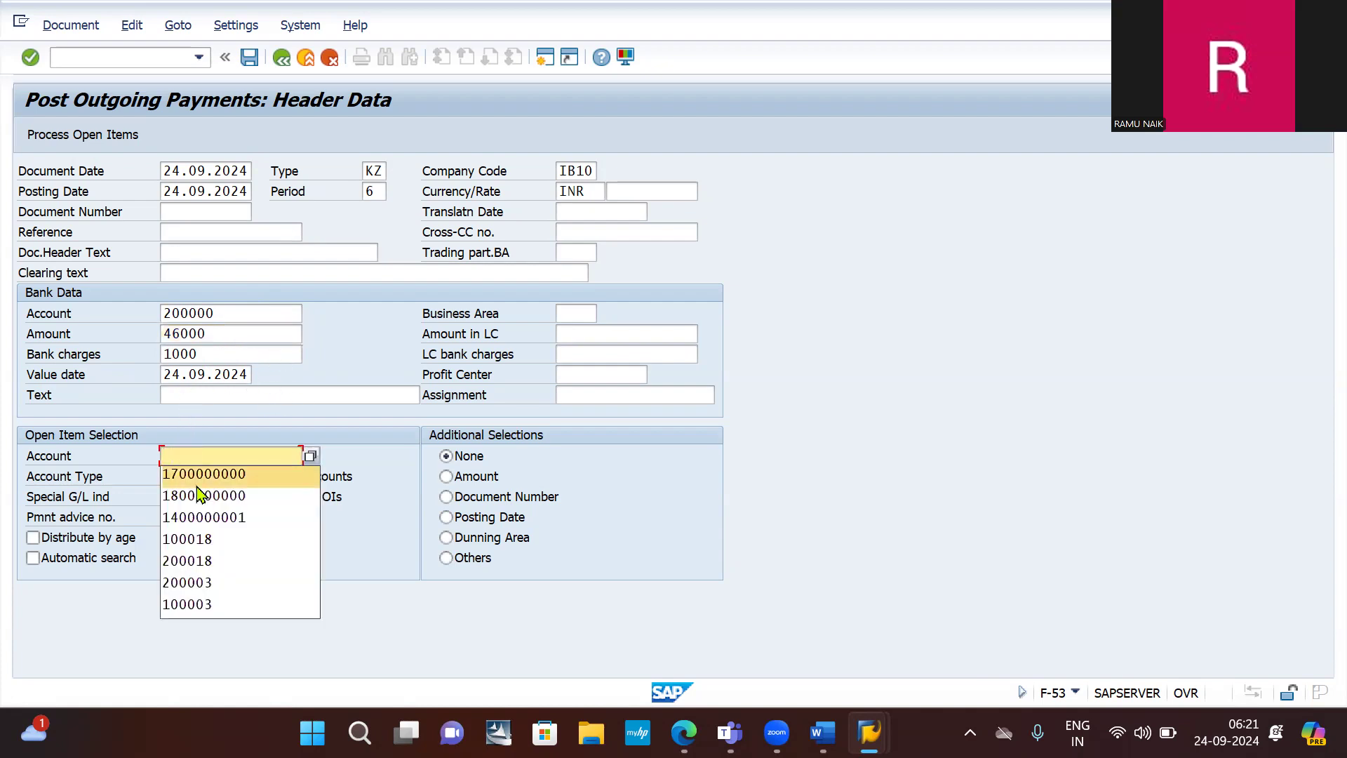
pyautogui.click(221, 517)
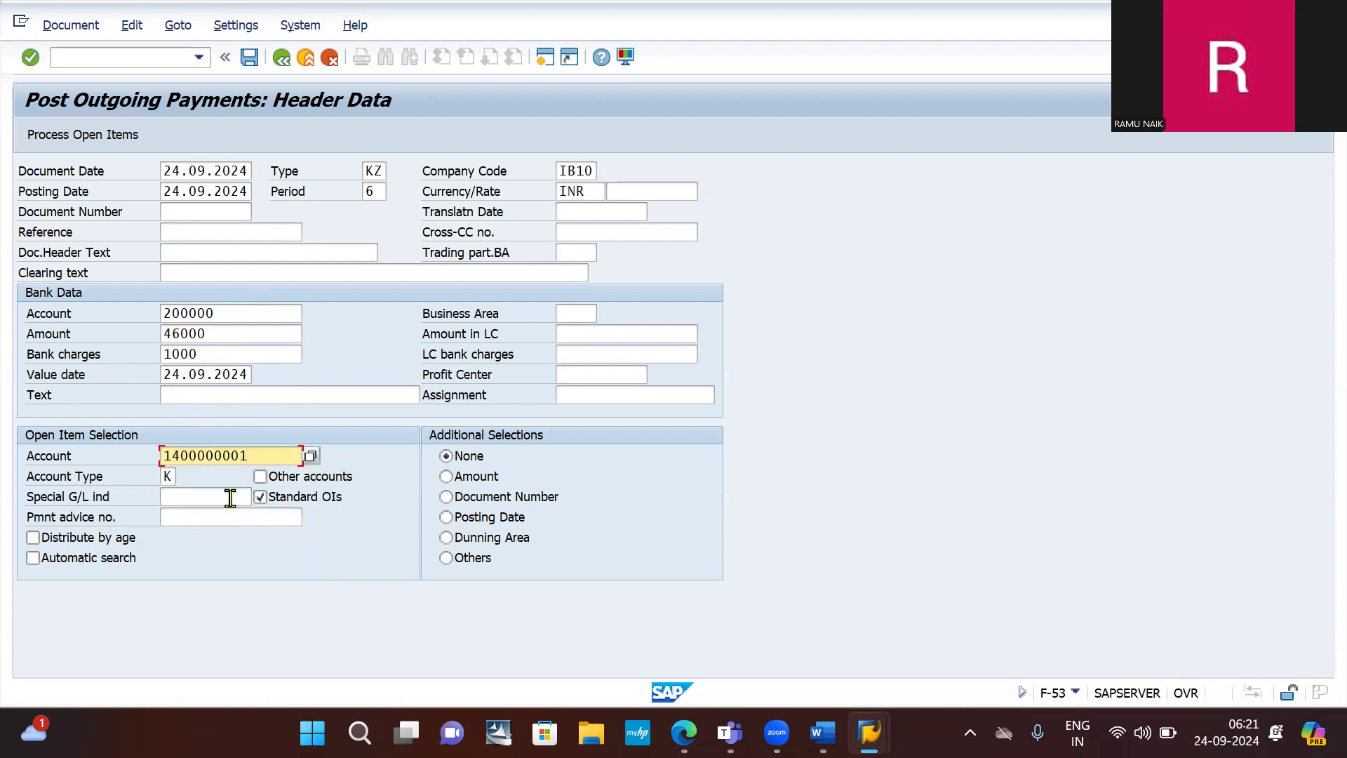
pyautogui.click(69, 143)
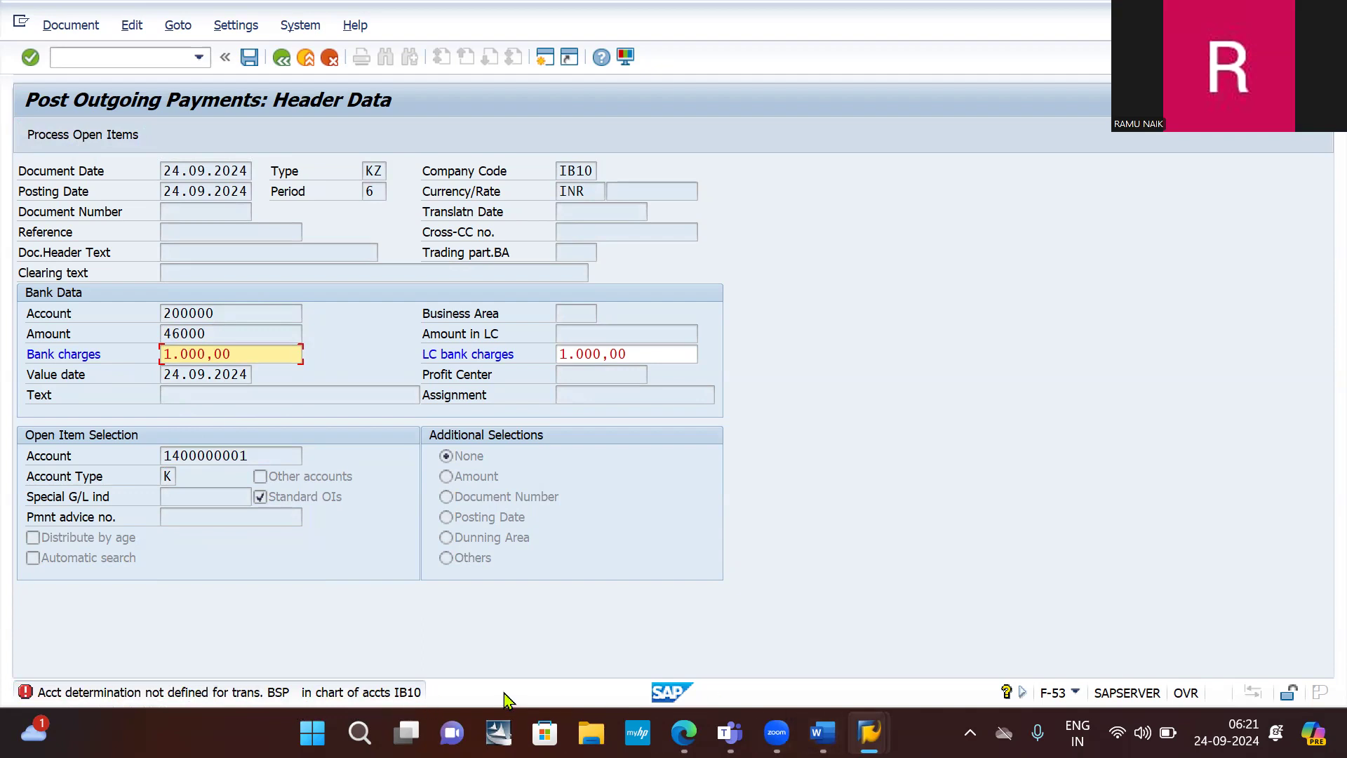
# - Capture a snip of the account determination error message with Snipping Tool
pyautogui.moveTo(822, 732)
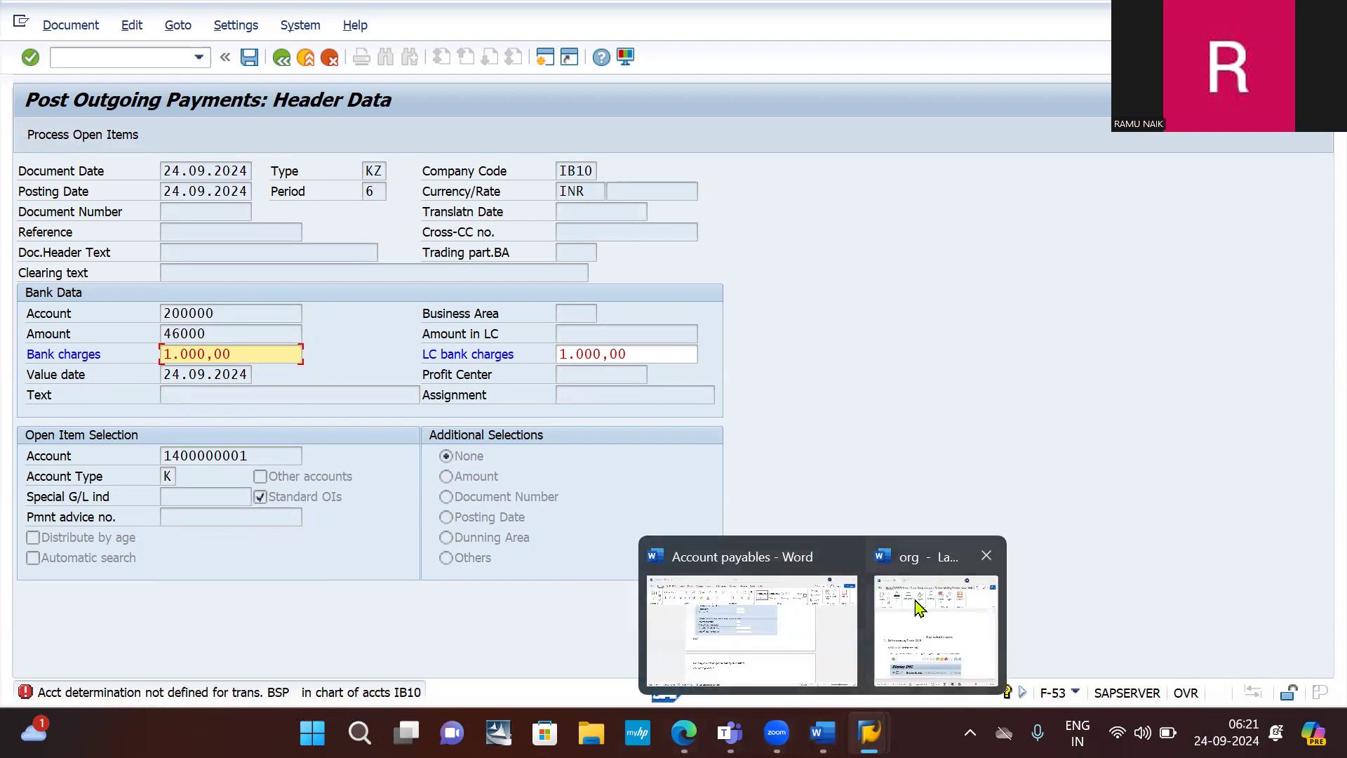
pyautogui.click(359, 732)
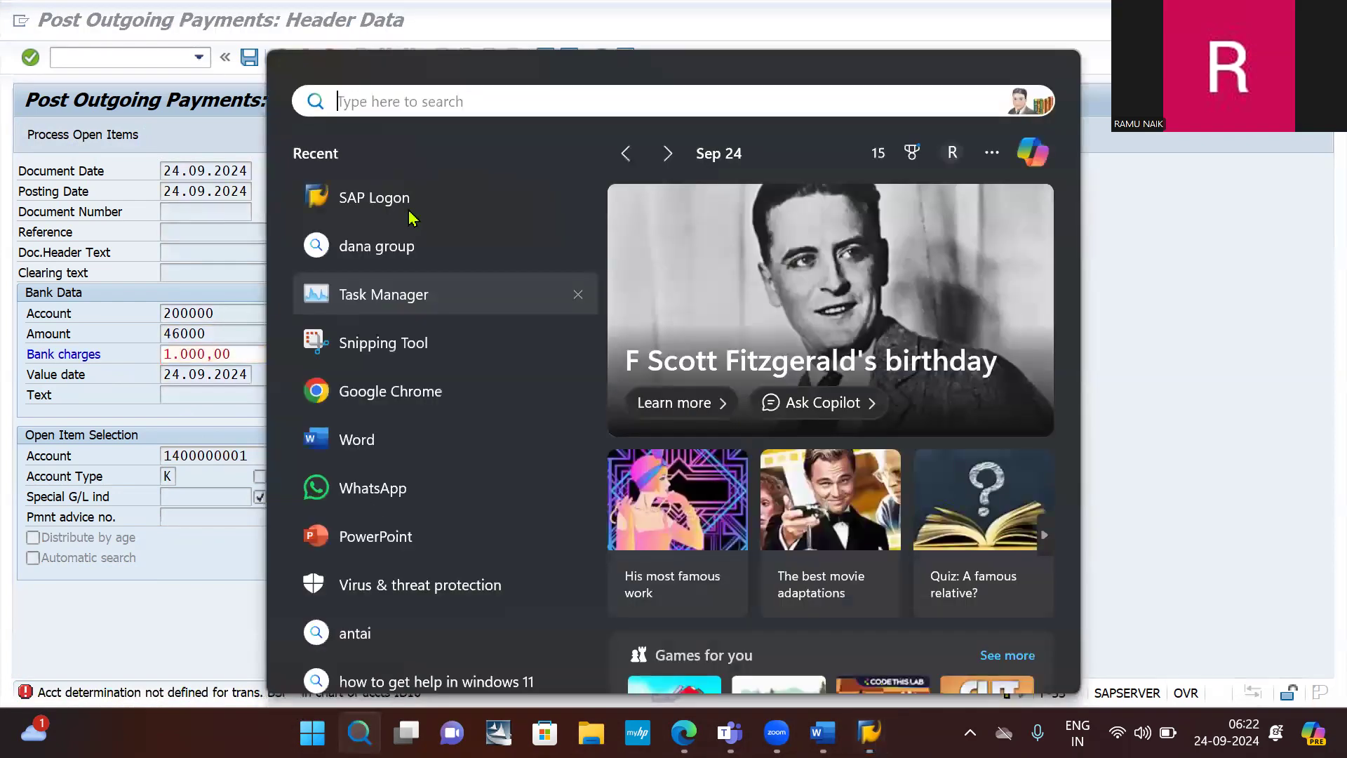
pyautogui.click(377, 348)
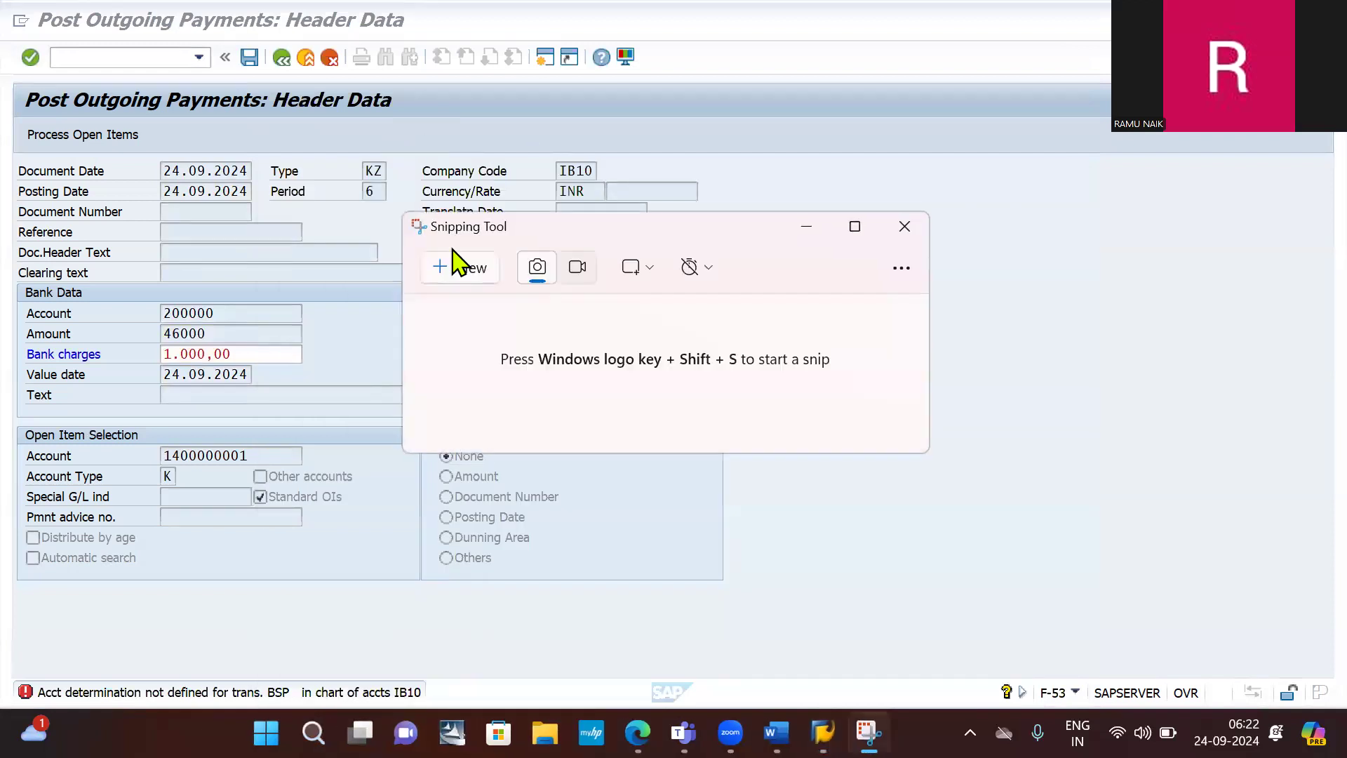
pyautogui.click(460, 268)
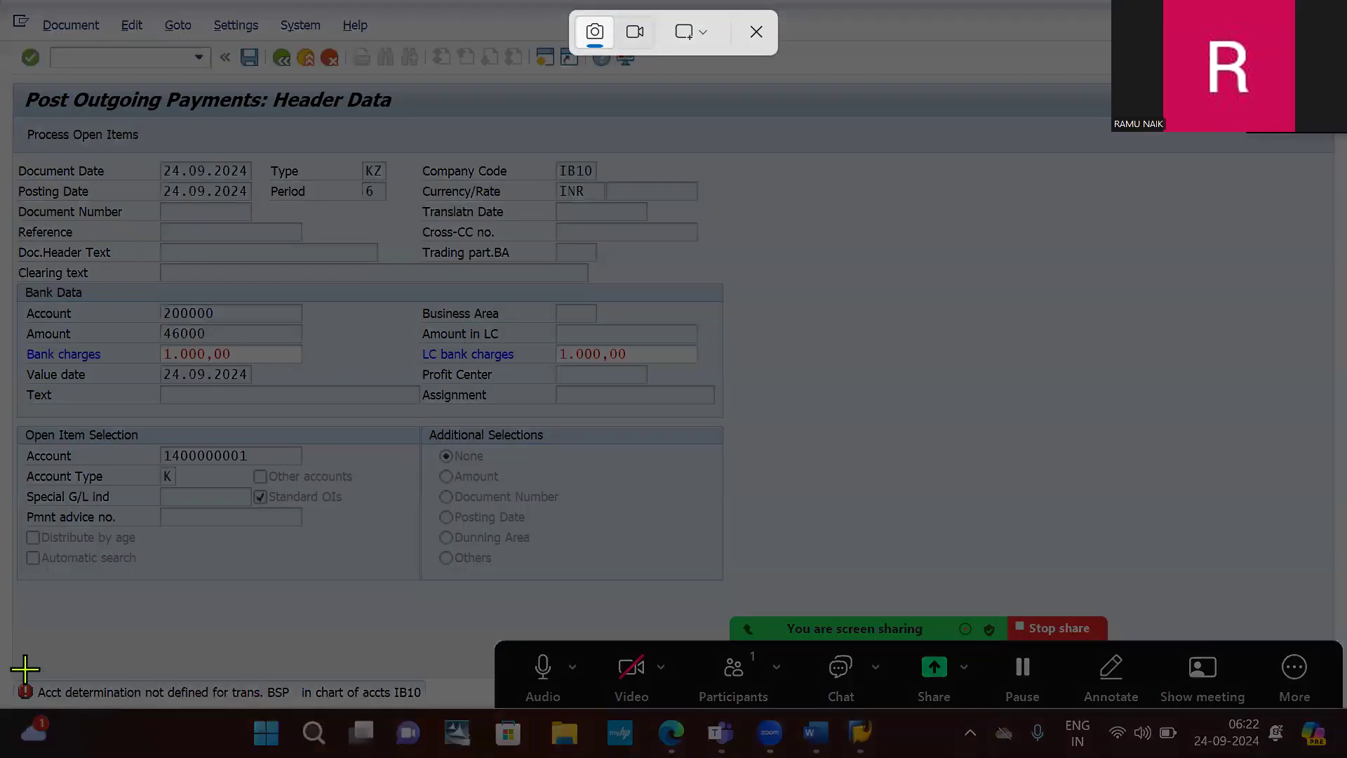
pyautogui.moveTo(4, 667); pyautogui.dragTo(529, 730)
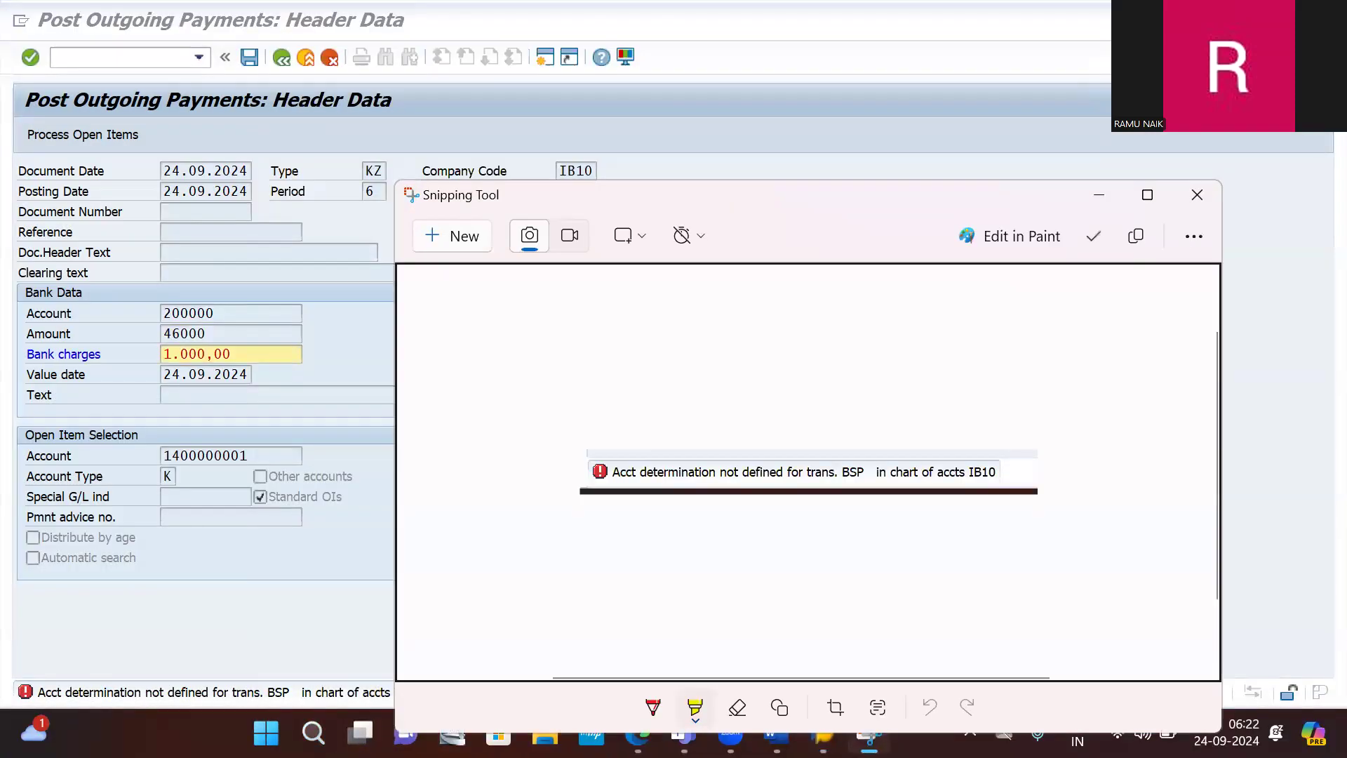
# - Switch to the Account payables document in Word and replace the selected company code error text with the captured snip
pyautogui.hotkey('alt', 'Tab')
pyautogui.hotkey('alt', 'Tab')
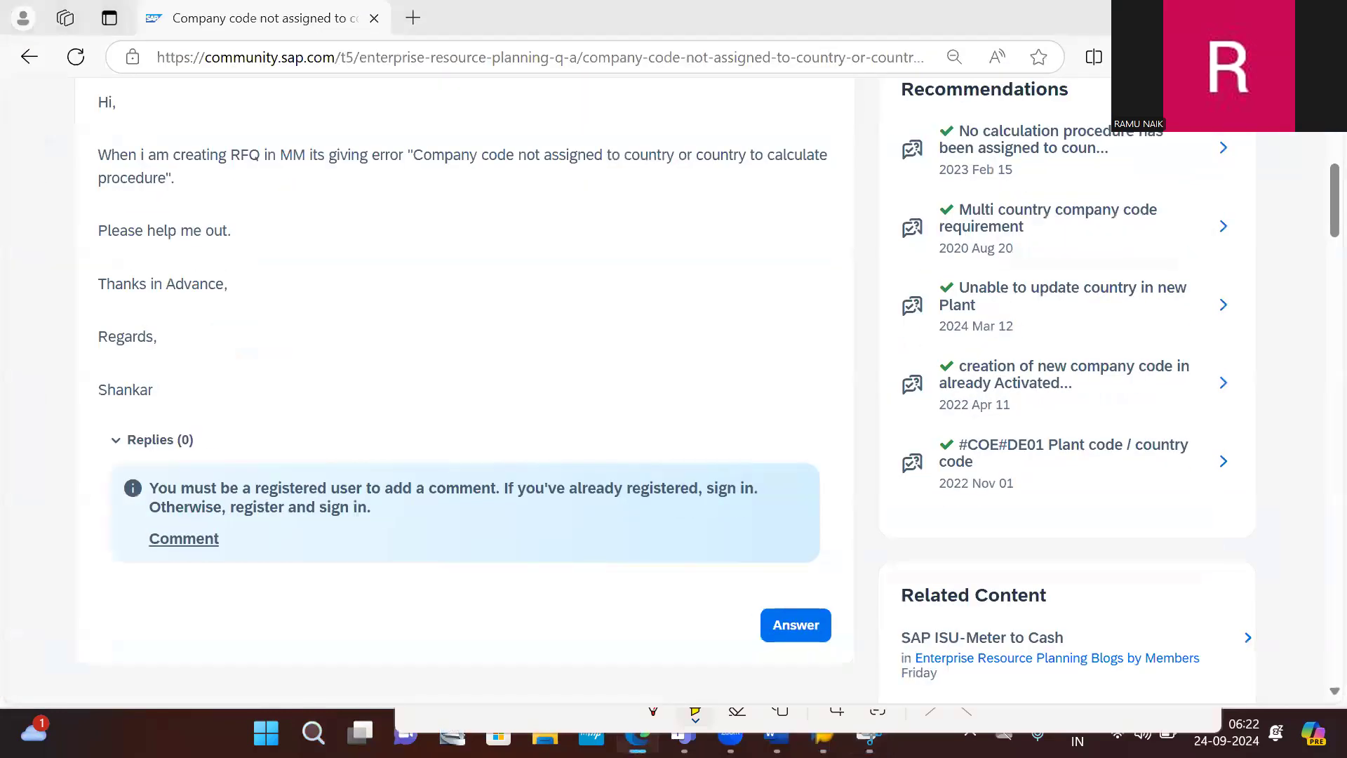
pyautogui.hotkey('alt', 'Tab')
pyautogui.hotkey('alt', 'Tab')
pyautogui.hotkey('alt', 'Tab')
pyautogui.hotkey('alt', 'Tab')
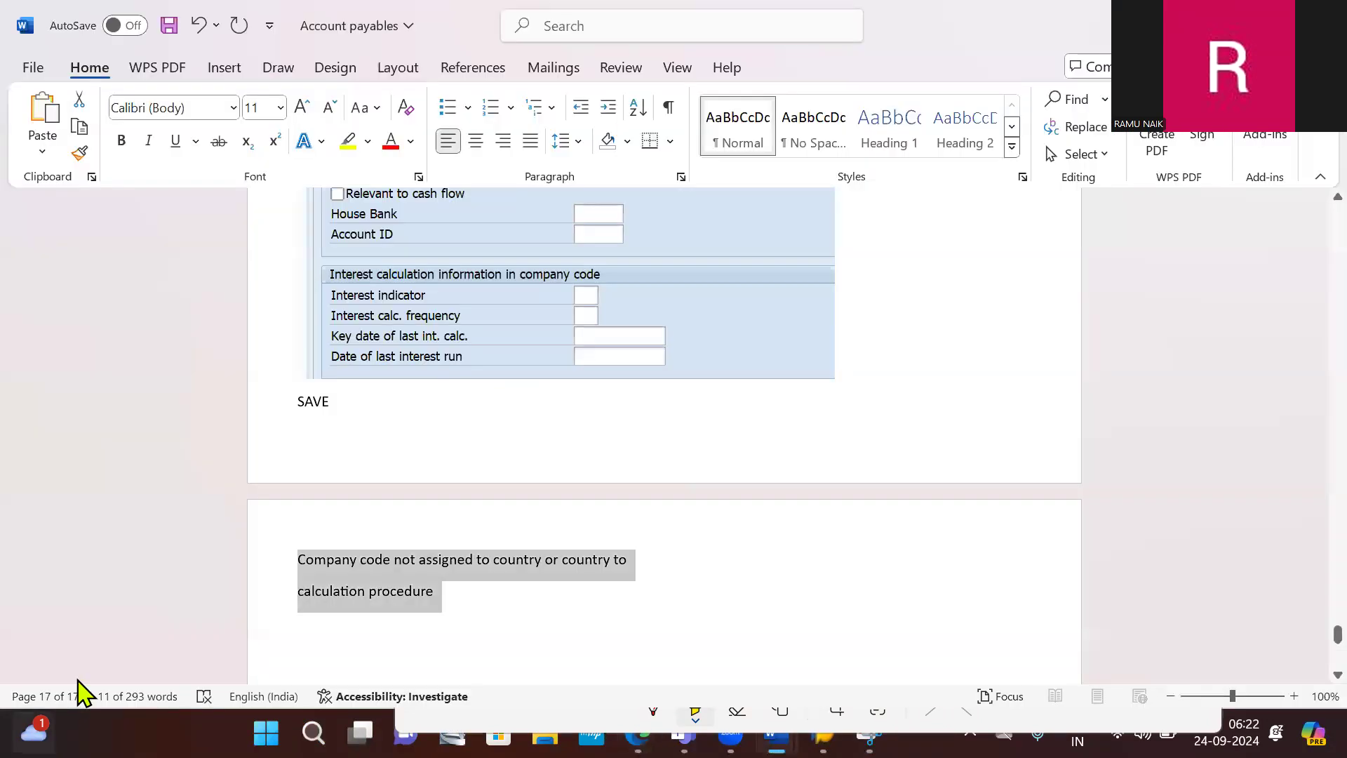
pyautogui.press('Delete')
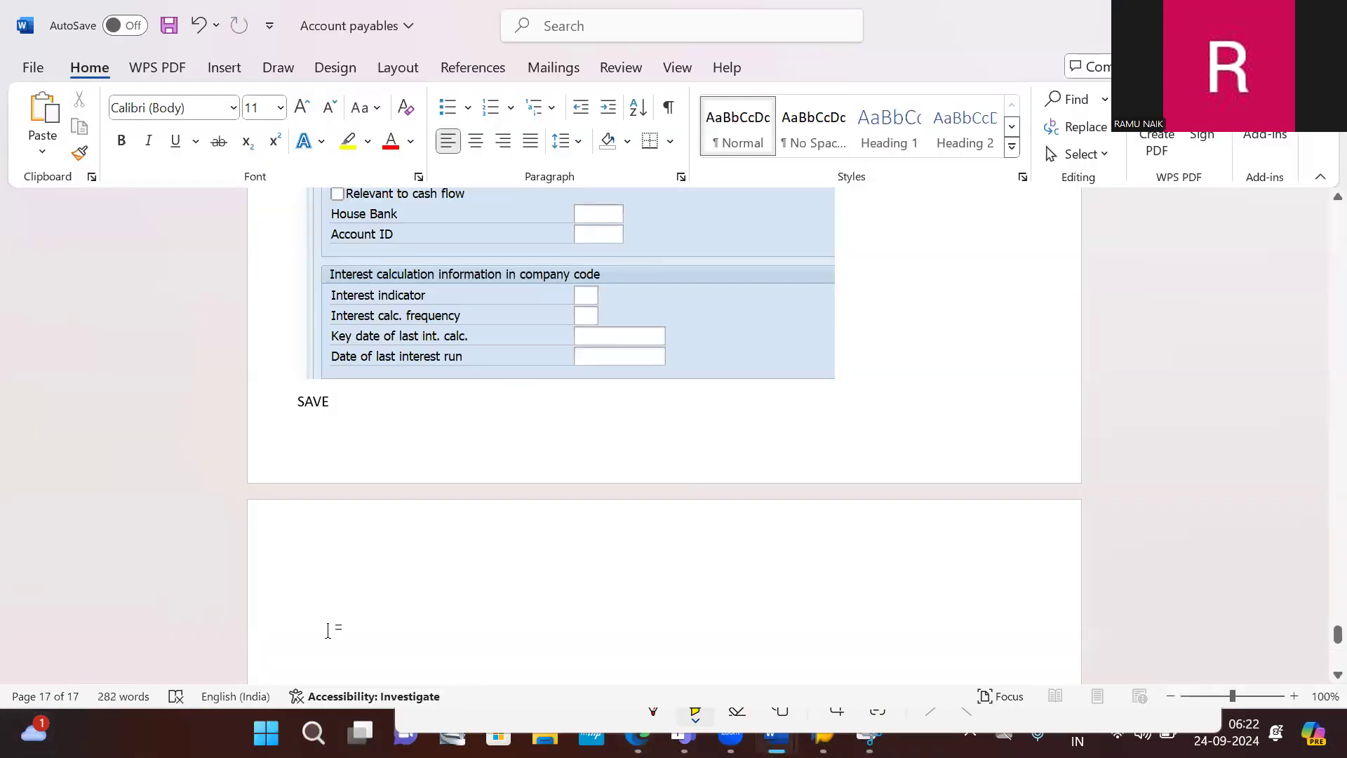
pyautogui.hotkey('ctrl', 'v')
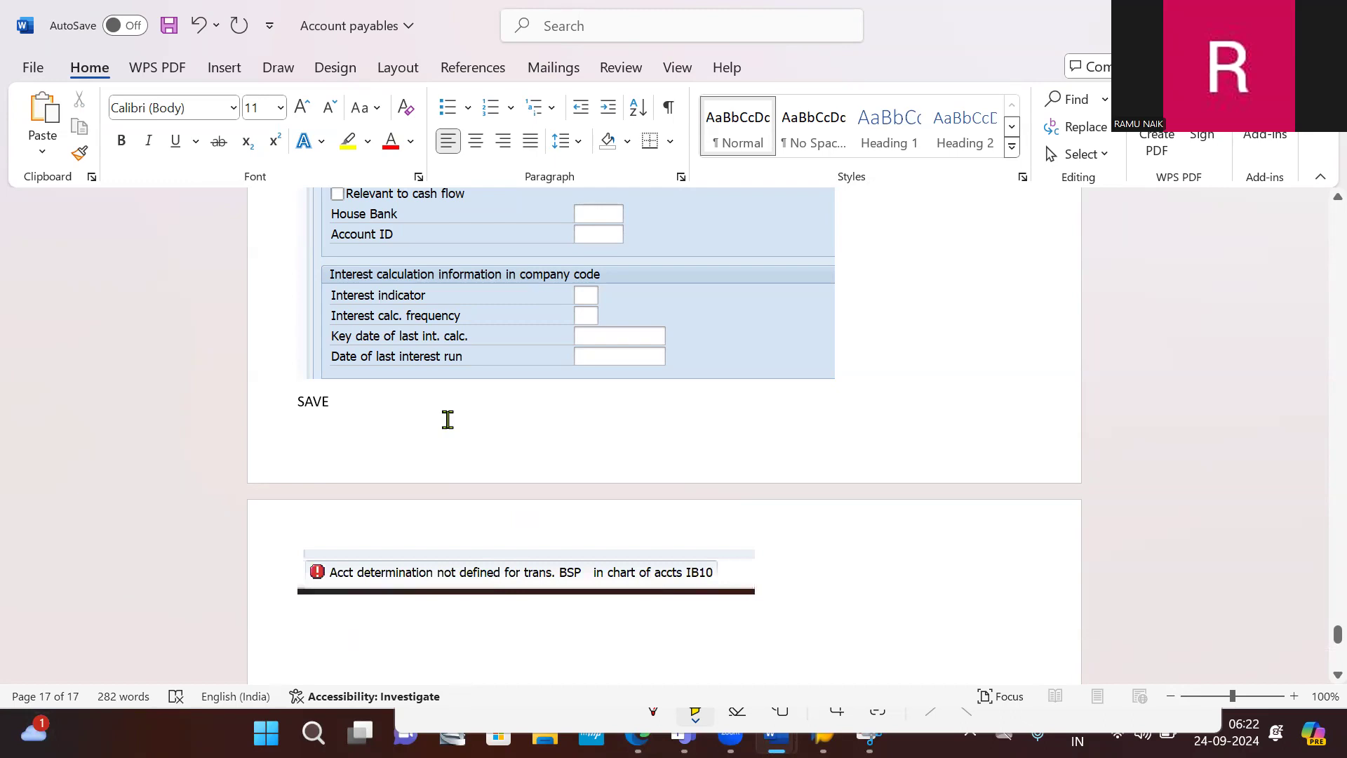
# - Add the line "F-53" above the pasted error screenshot
pyautogui.scroll(-3, 448, 419)
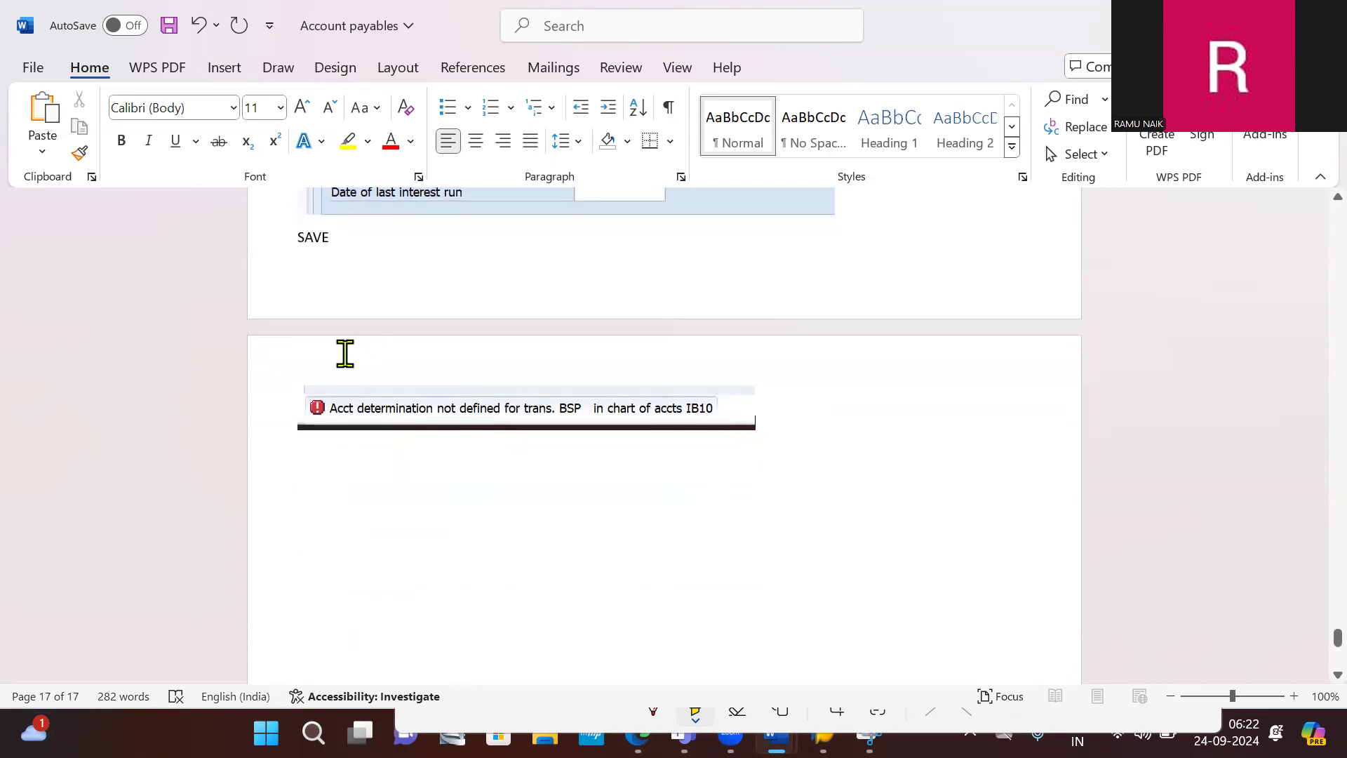
pyautogui.click(343, 389)
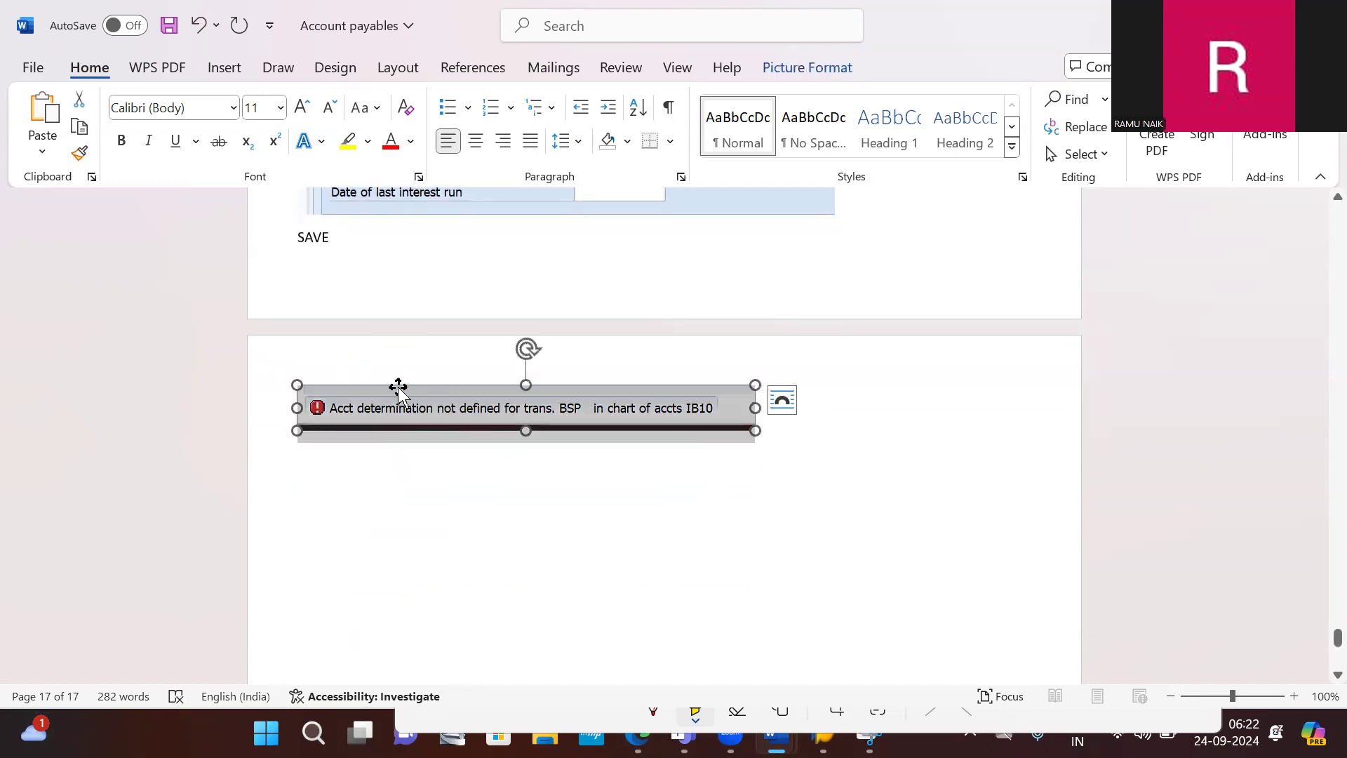
pyautogui.press('Escape')
pyautogui.press('Return')
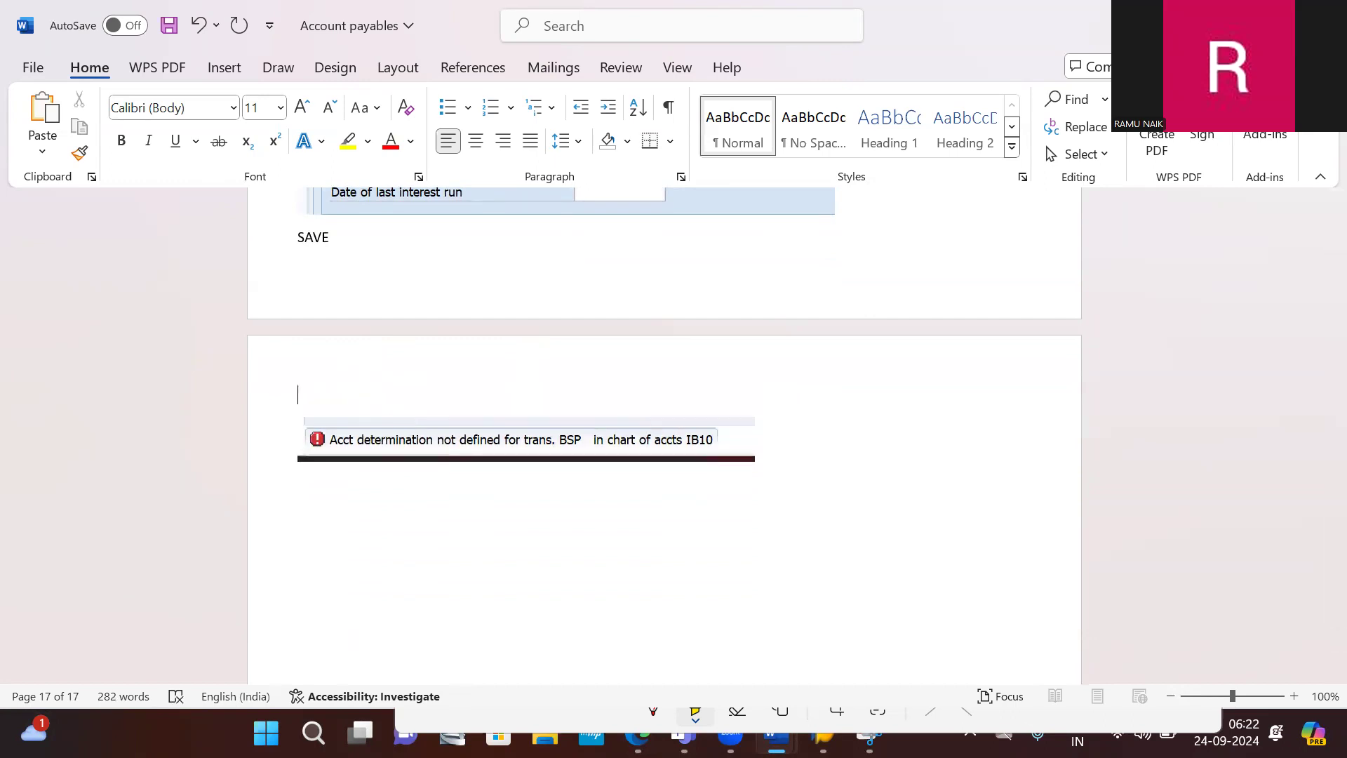
pyautogui.write('F-53')
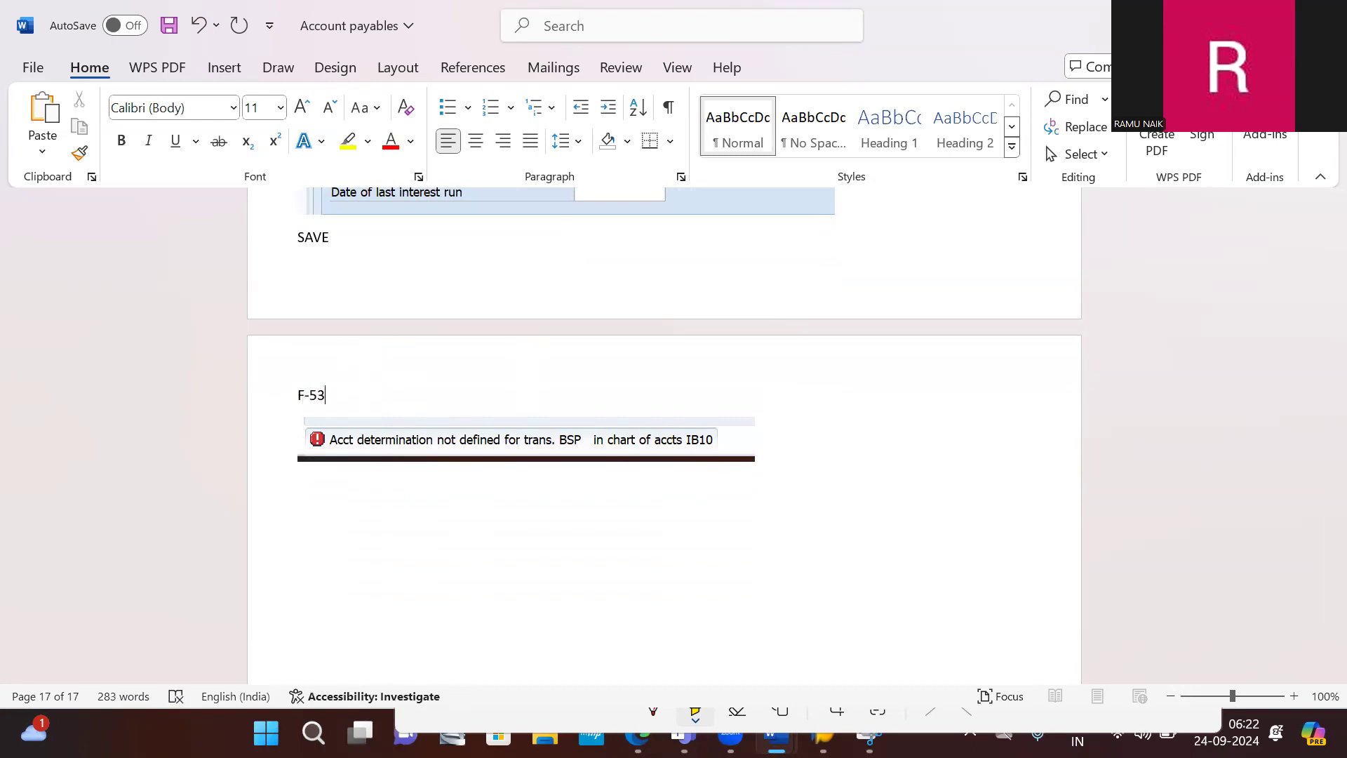
pyautogui.click(325, 468)
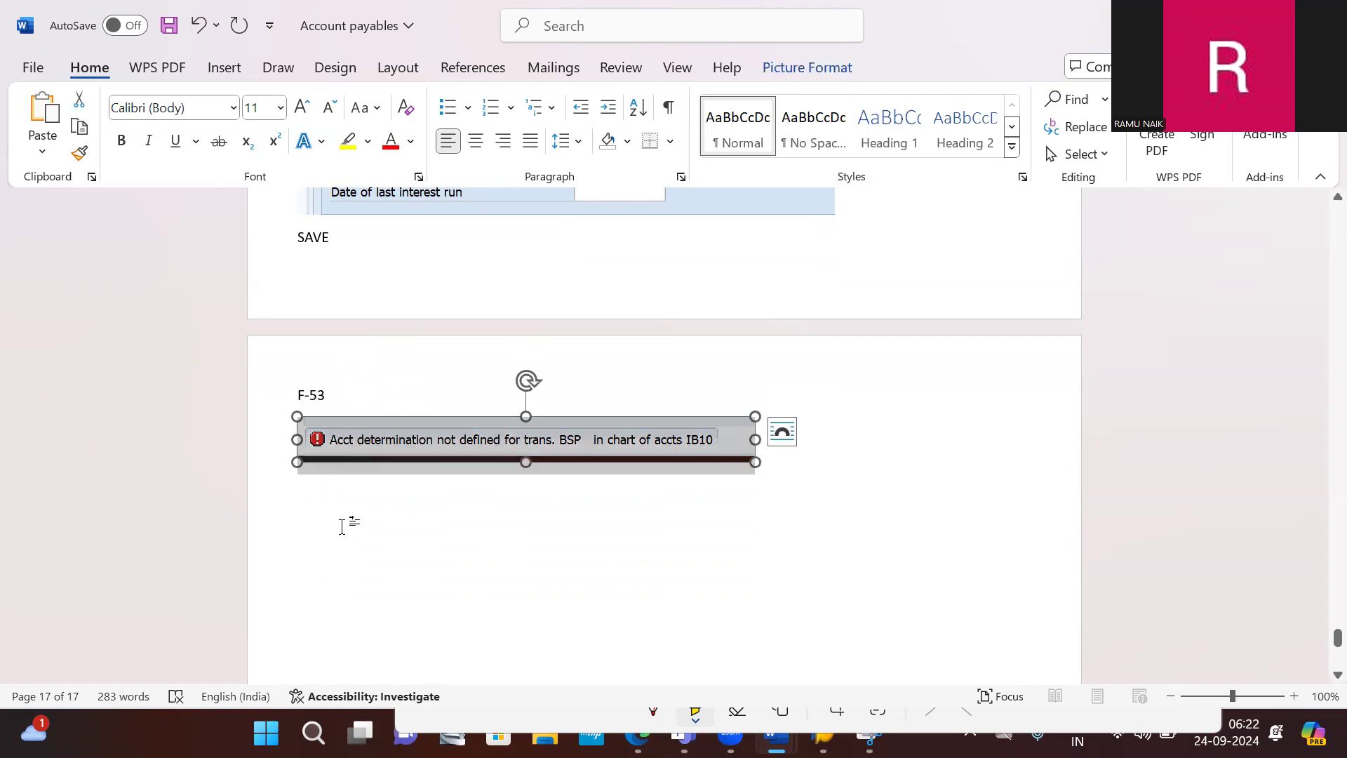
pyautogui.click(504, 516)
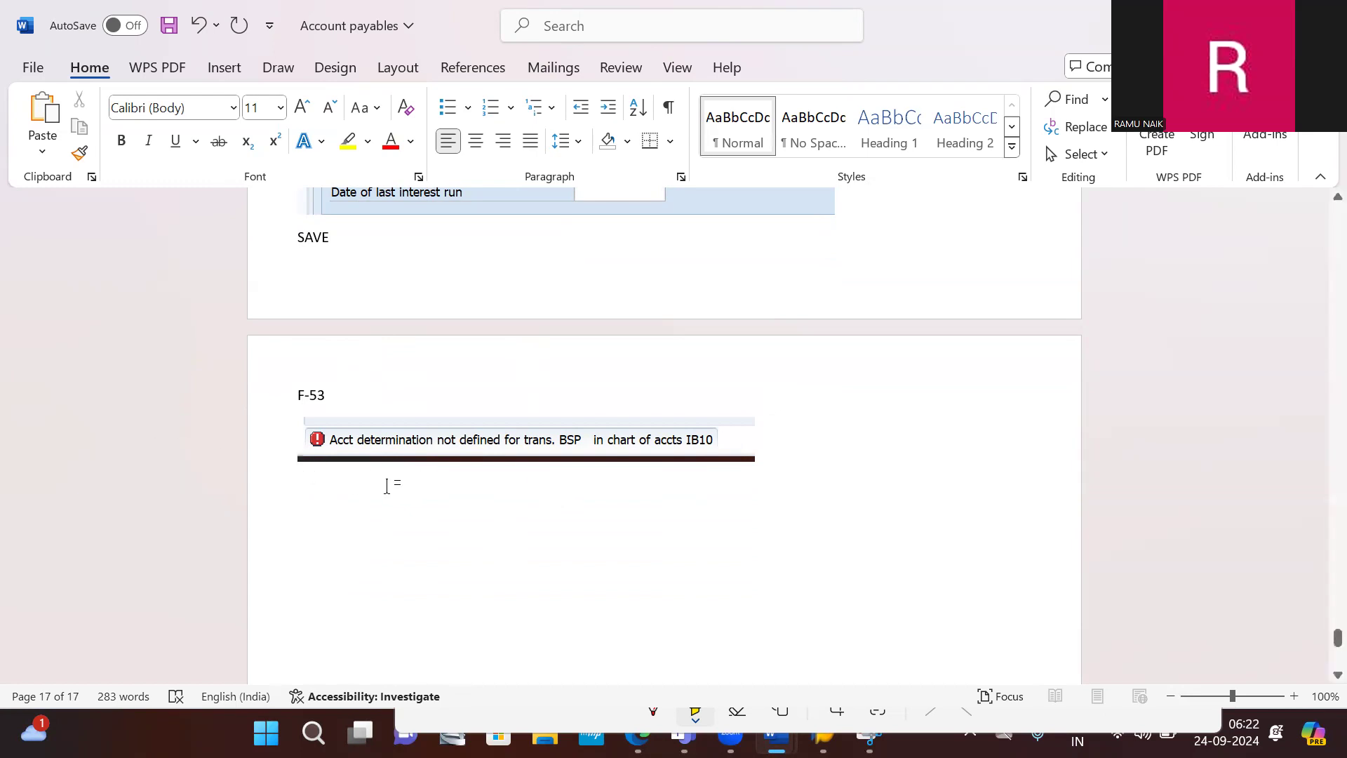
# - Copy the line "Automatic posting: OBXU" from the cash discount section of the document
pyautogui.scroll(15, 386, 485)
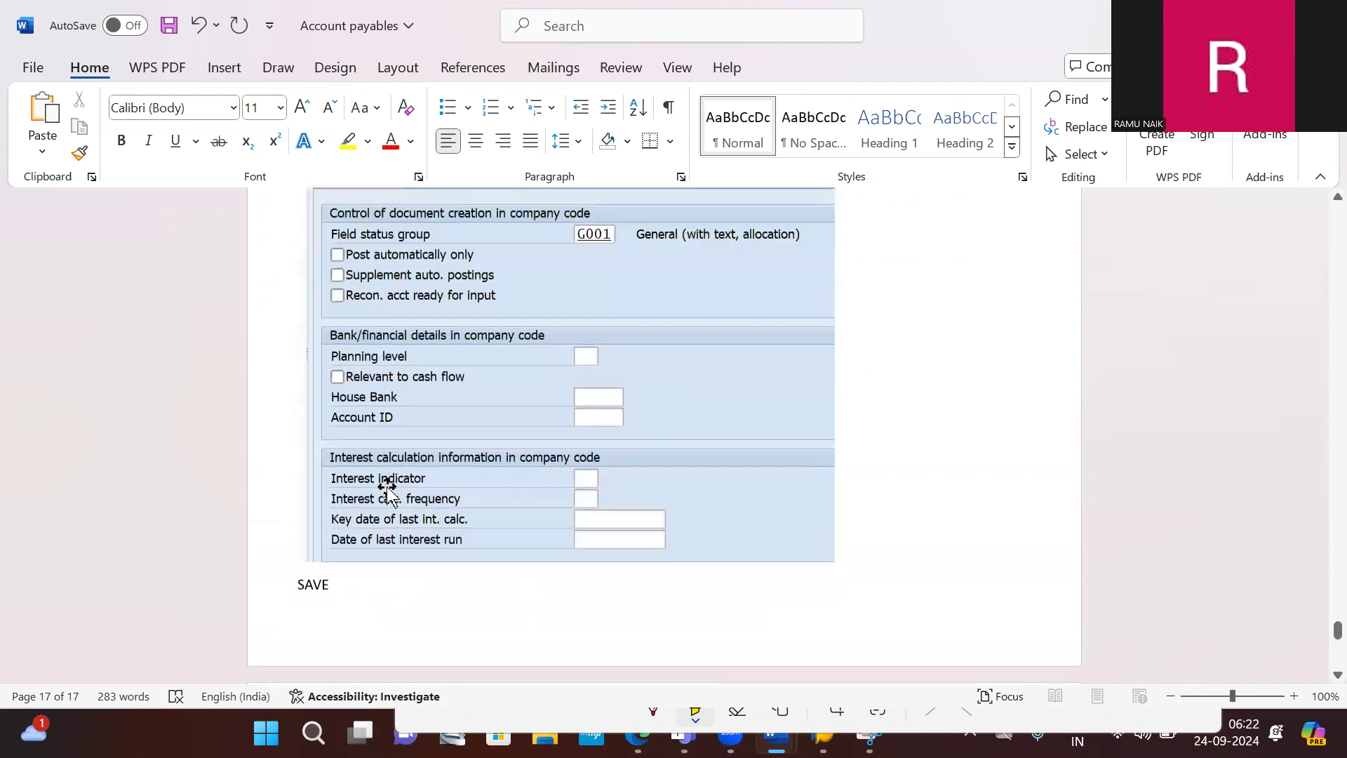
pyautogui.scroll(20, 387, 485)
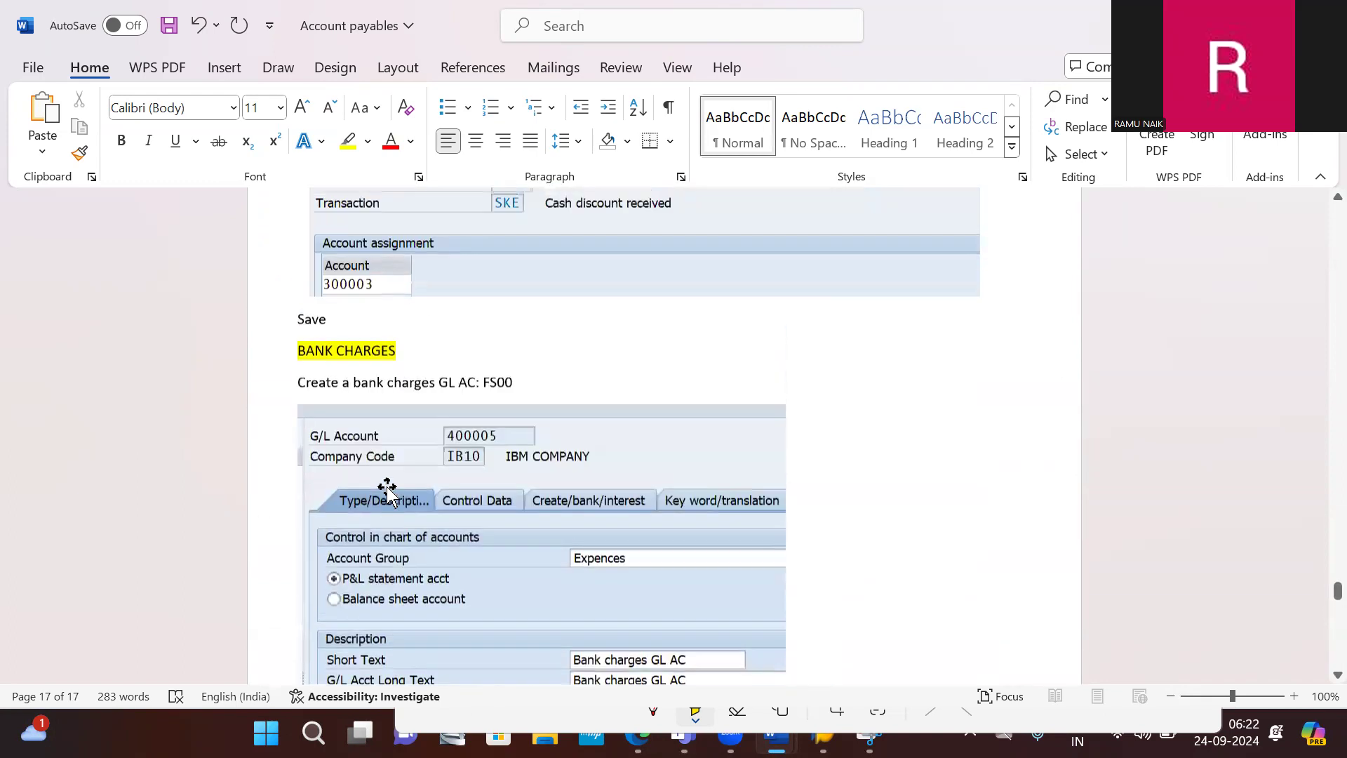
pyautogui.scroll(10, 466, 367)
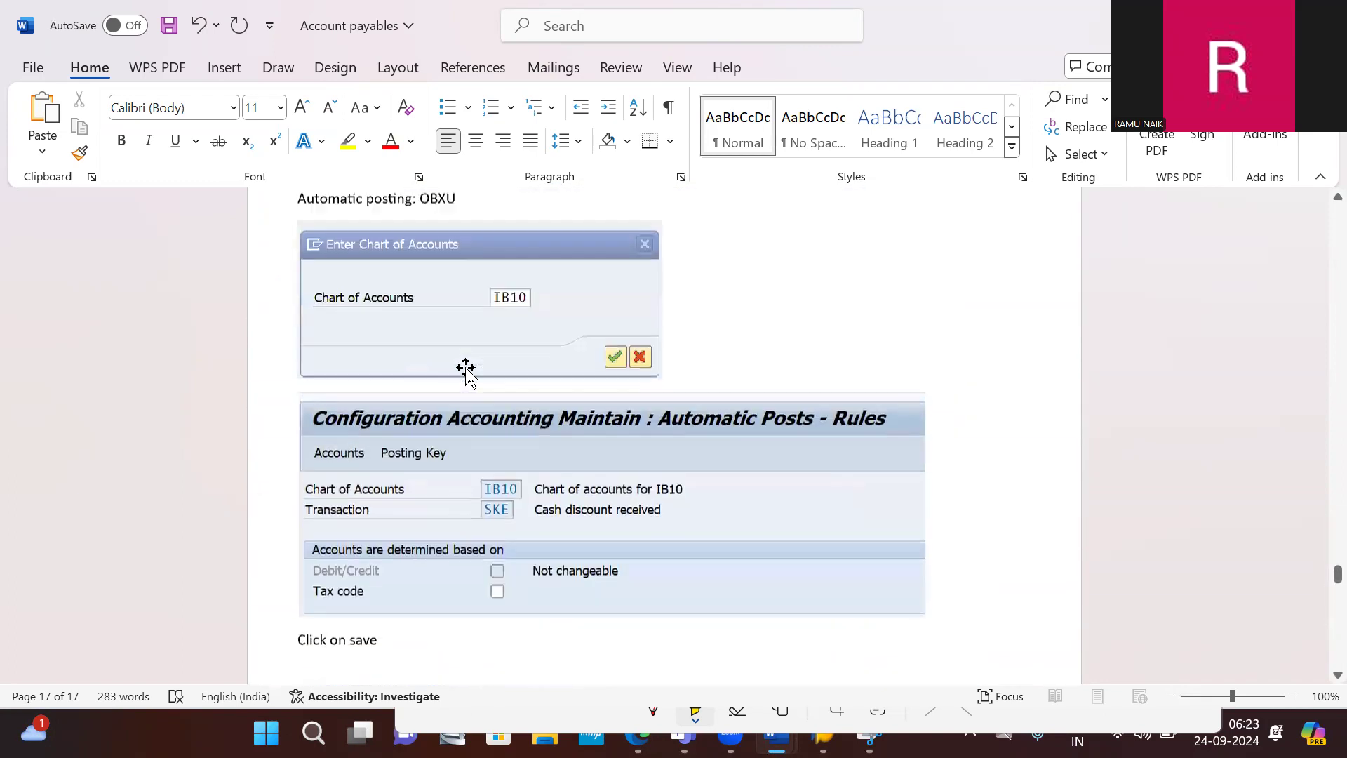
pyautogui.scroll(1, 466, 367)
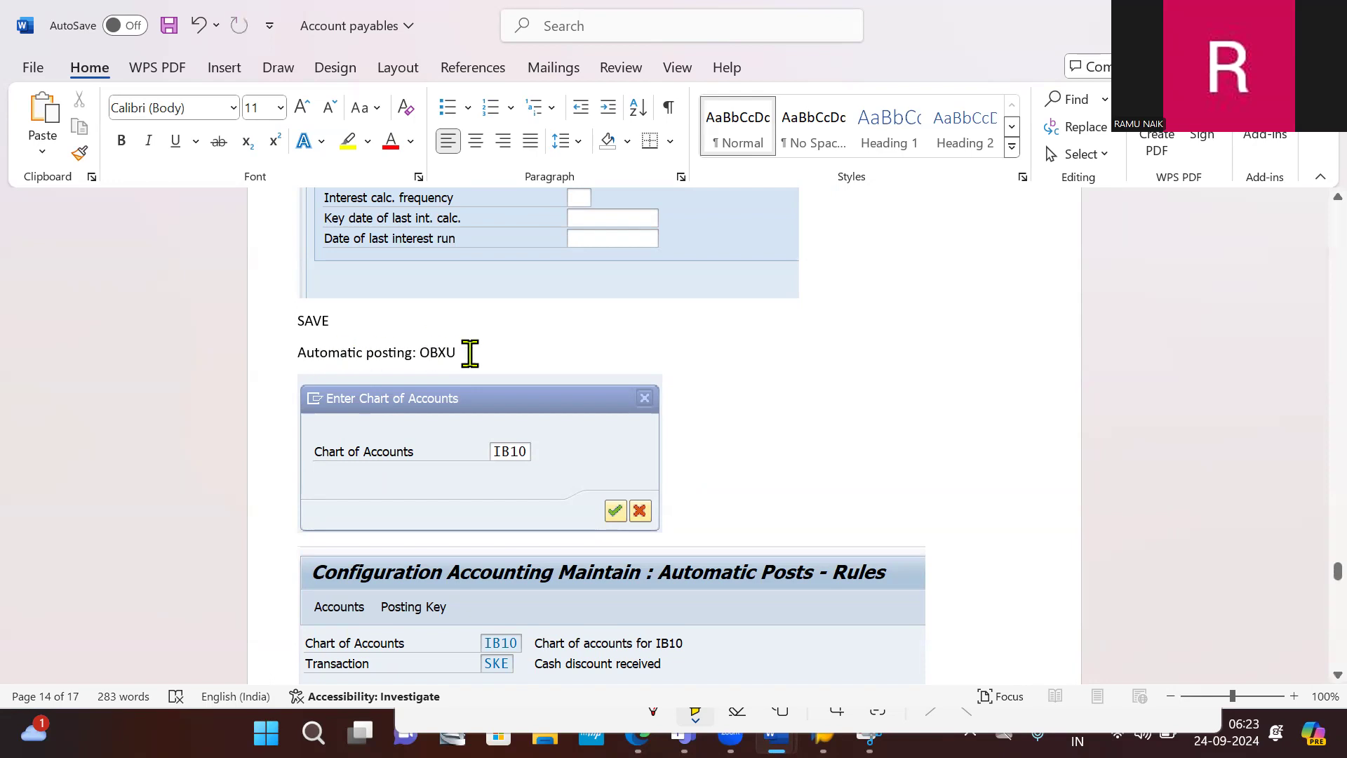
pyautogui.moveTo(292, 355); pyautogui.dragTo(471, 353)
pyautogui.hotkey('ctrl', 'c')
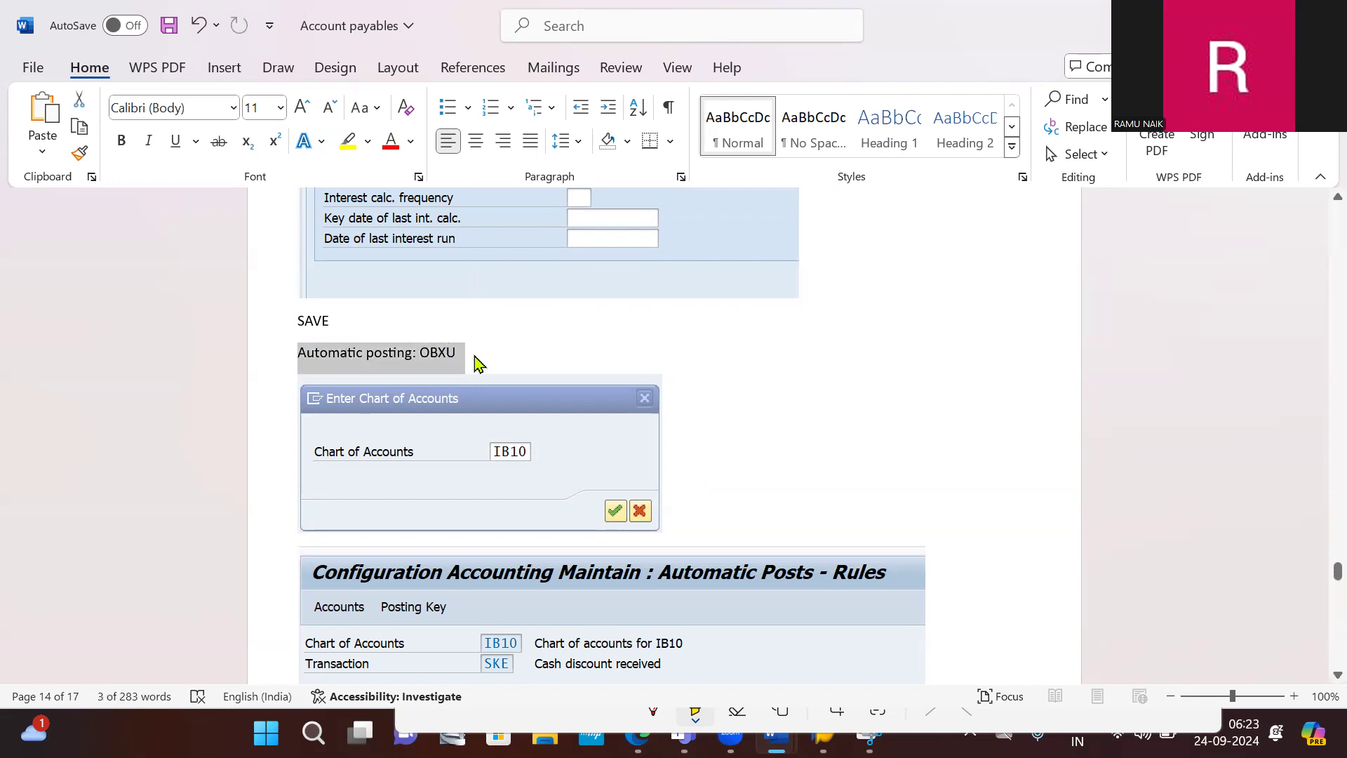
# - Paste the copied line below the F-53 error screenshot and change its transaction code to OBXK
pyautogui.scroll(-15, 475, 363)
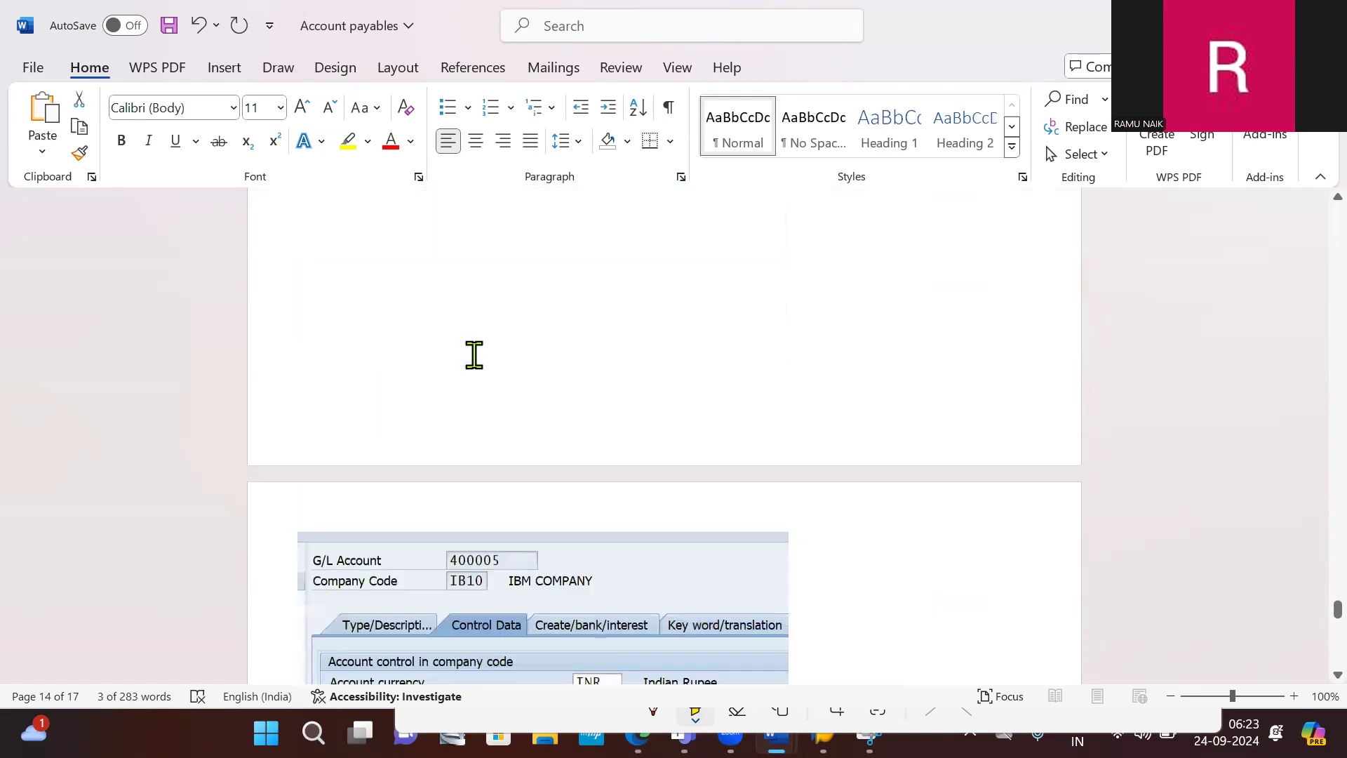
pyautogui.scroll(-15, 475, 357)
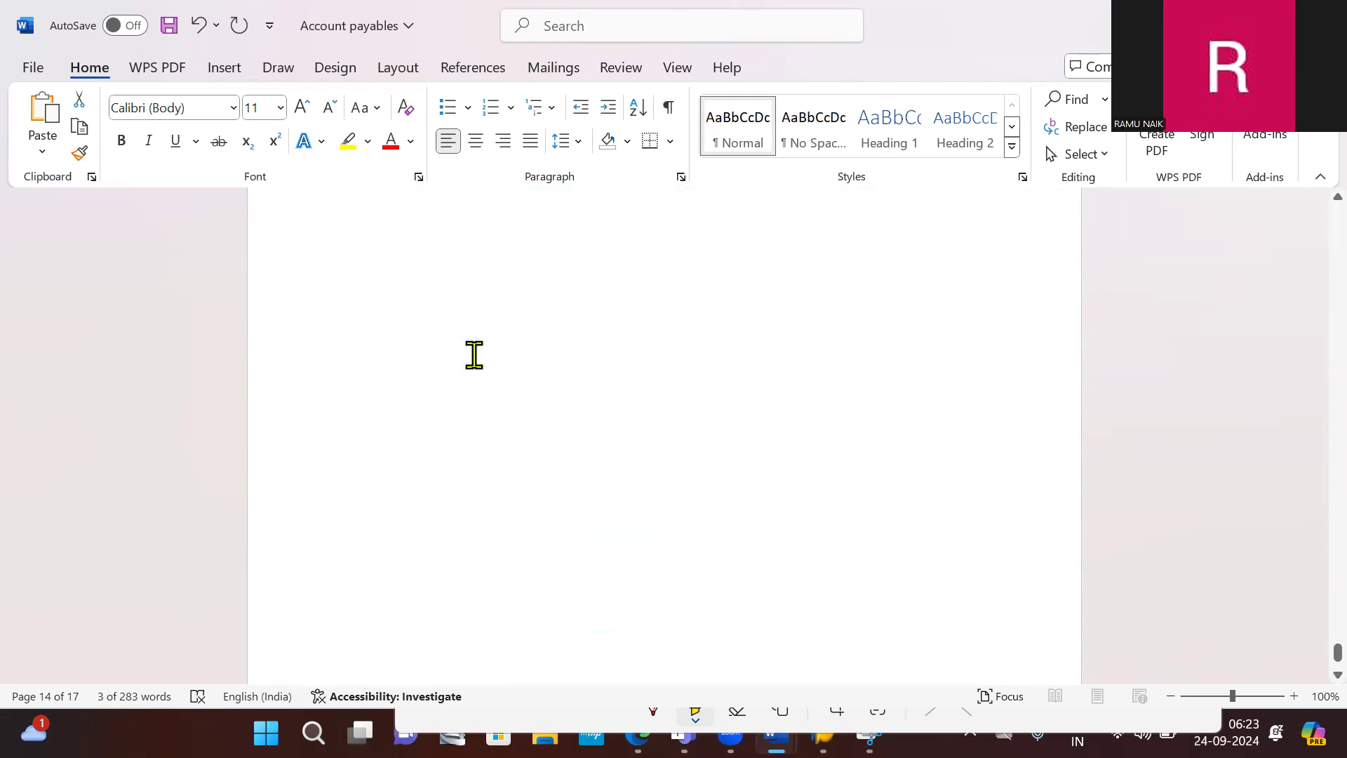
pyautogui.scroll(5, 474, 354)
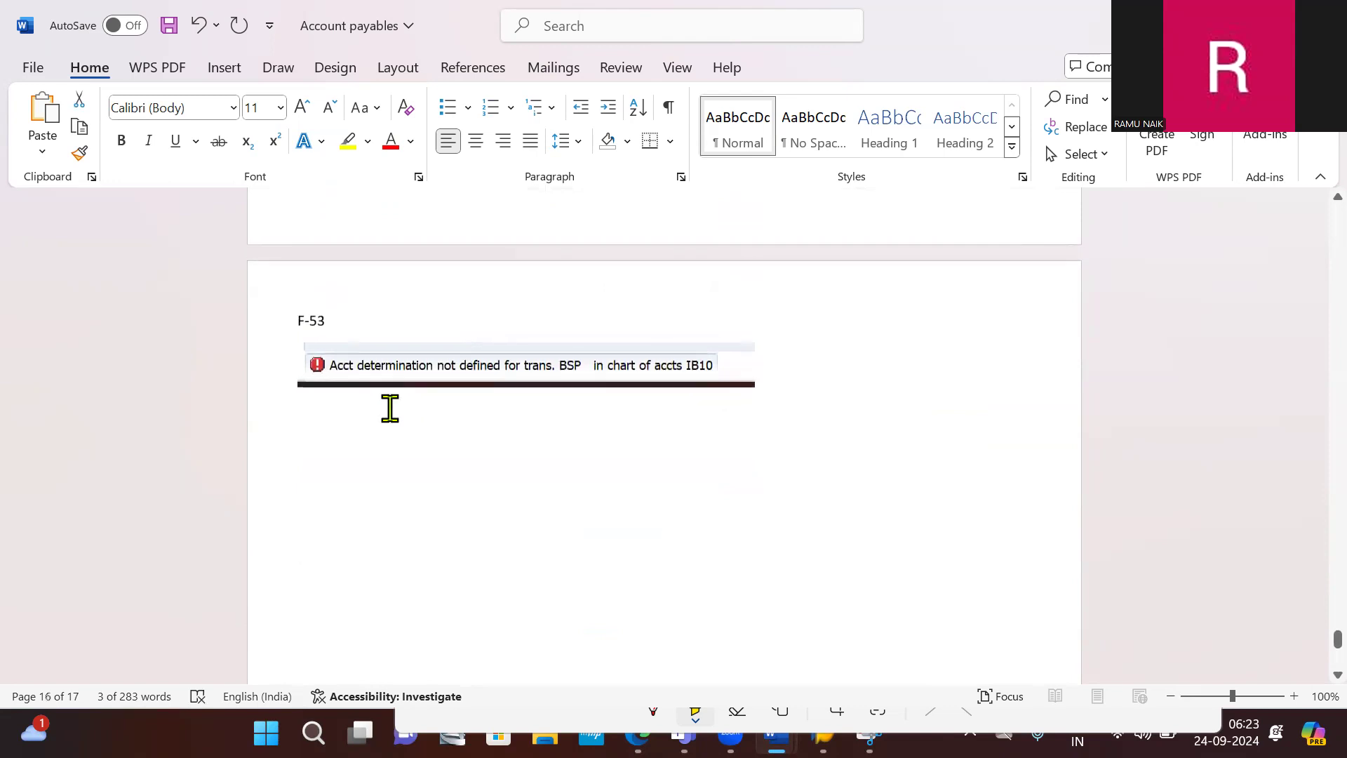
pyautogui.click(353, 423)
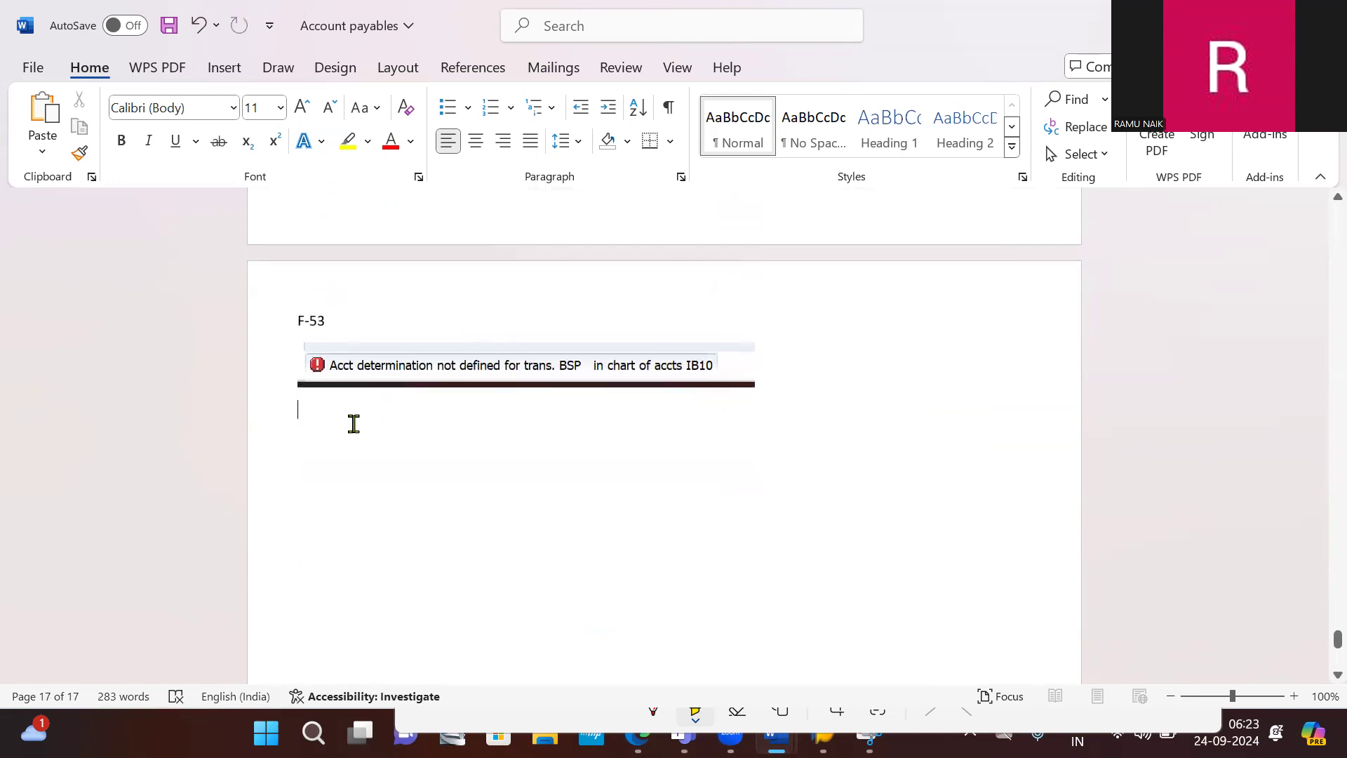
pyautogui.hotkey('ctrl', 'v')
pyautogui.press('BackSpace')
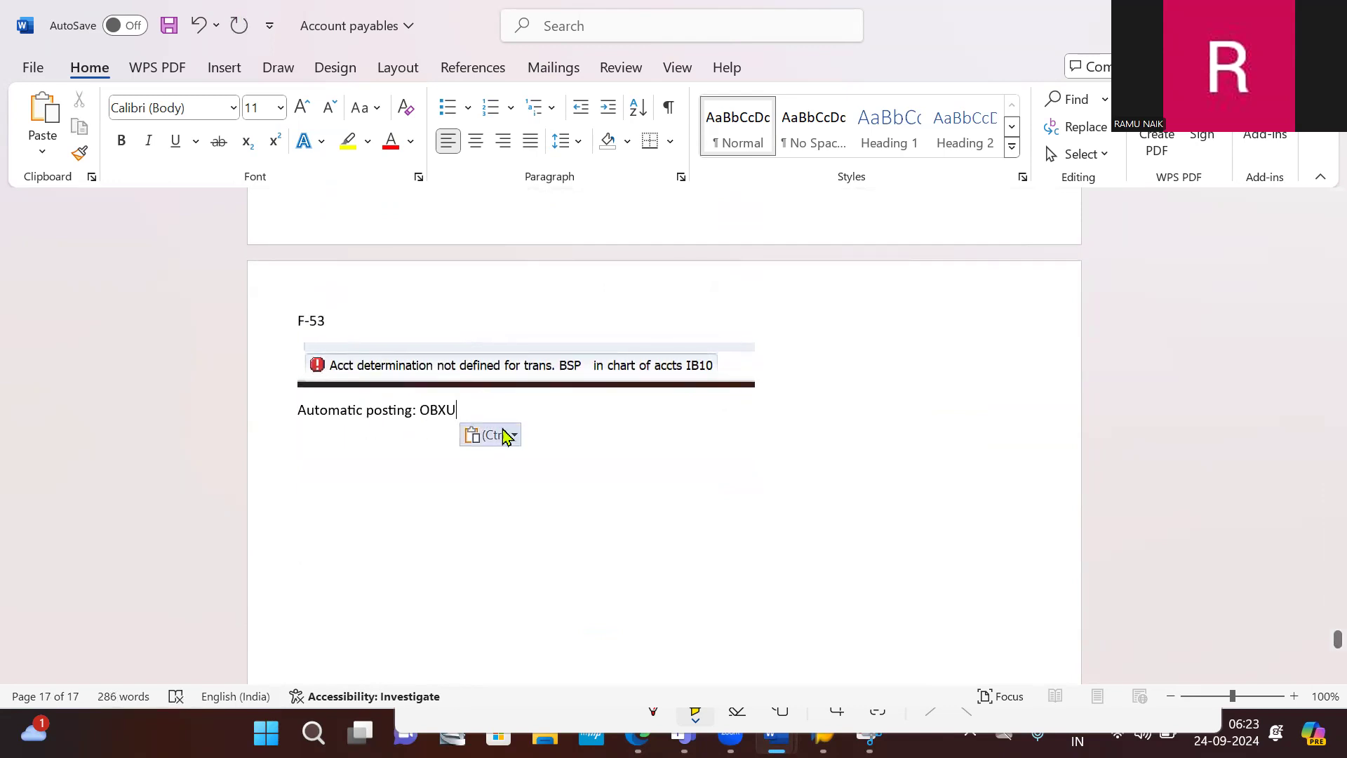
pyautogui.press('BackSpace')
pyautogui.press('BackSpace')
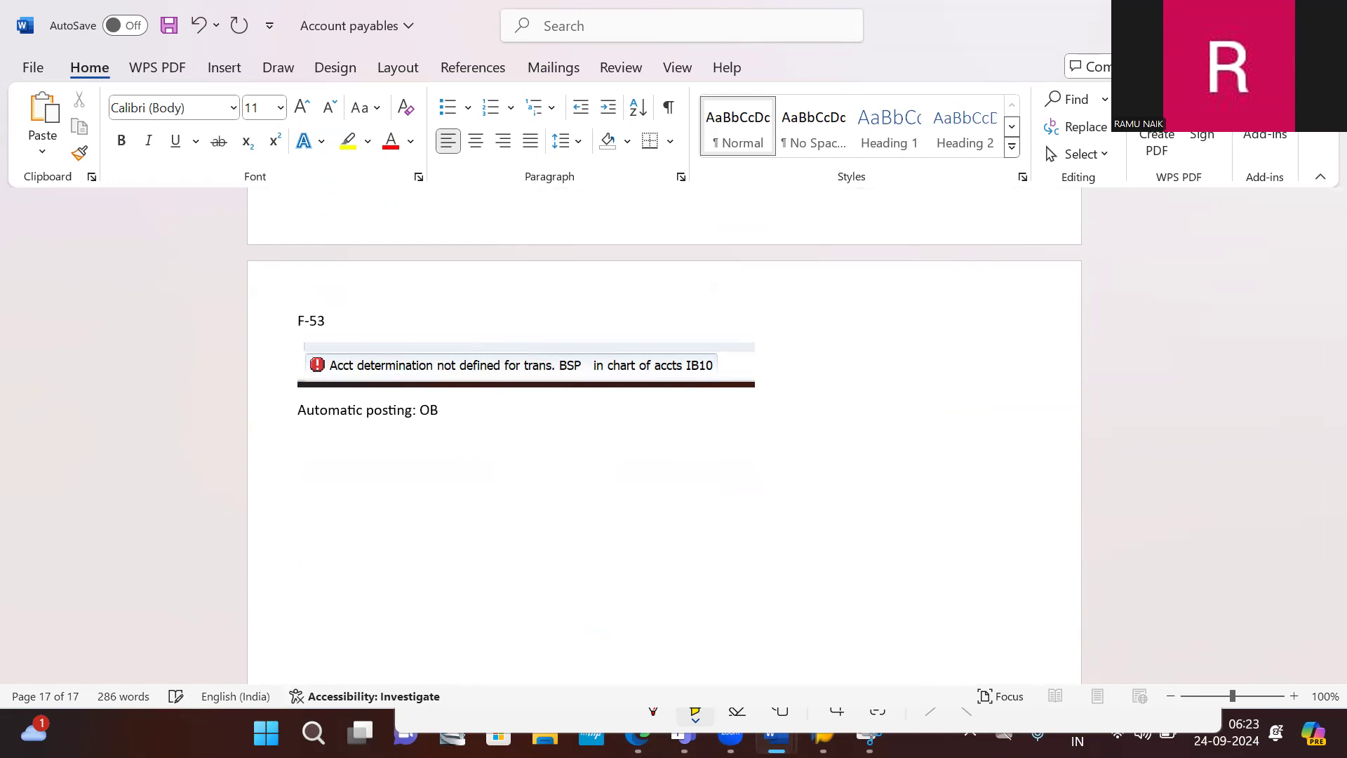
pyautogui.write('XK')
pyautogui.press('Return')
# - Switch to SAP, leave the outgoing payment entry and open transaction OBXK
pyautogui.hotkey('alt', 'Tab')
pyautogui.hotkey('alt', 'Tab')
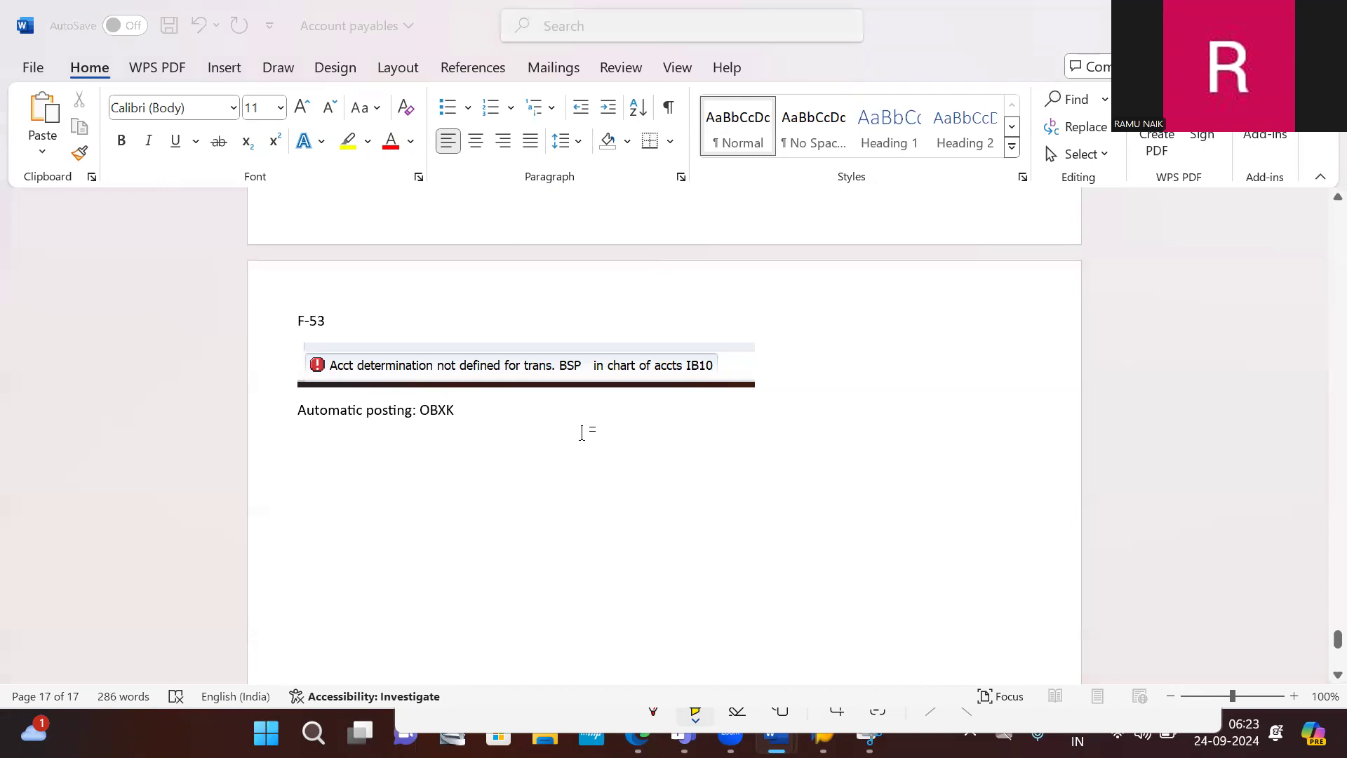
pyautogui.hotkey('alt', 'Tab')
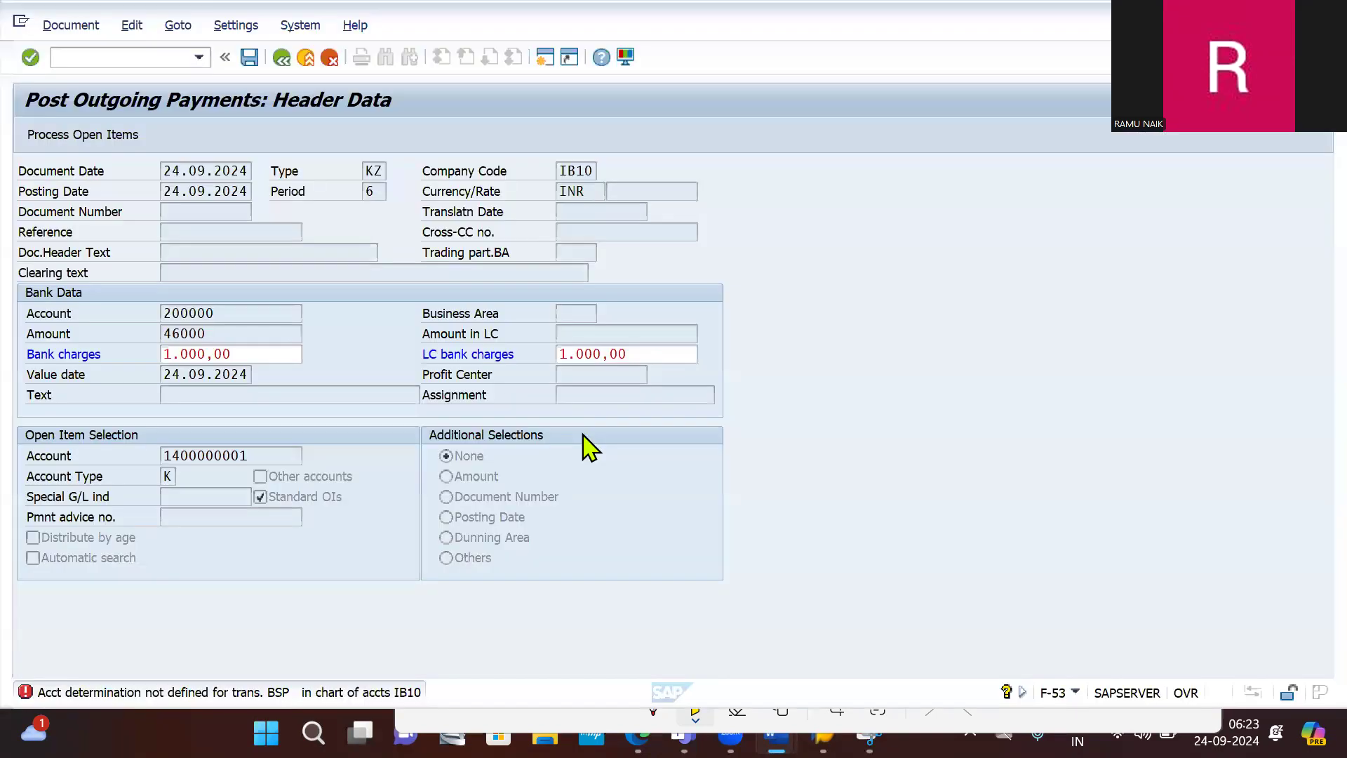
pyautogui.click(127, 56)
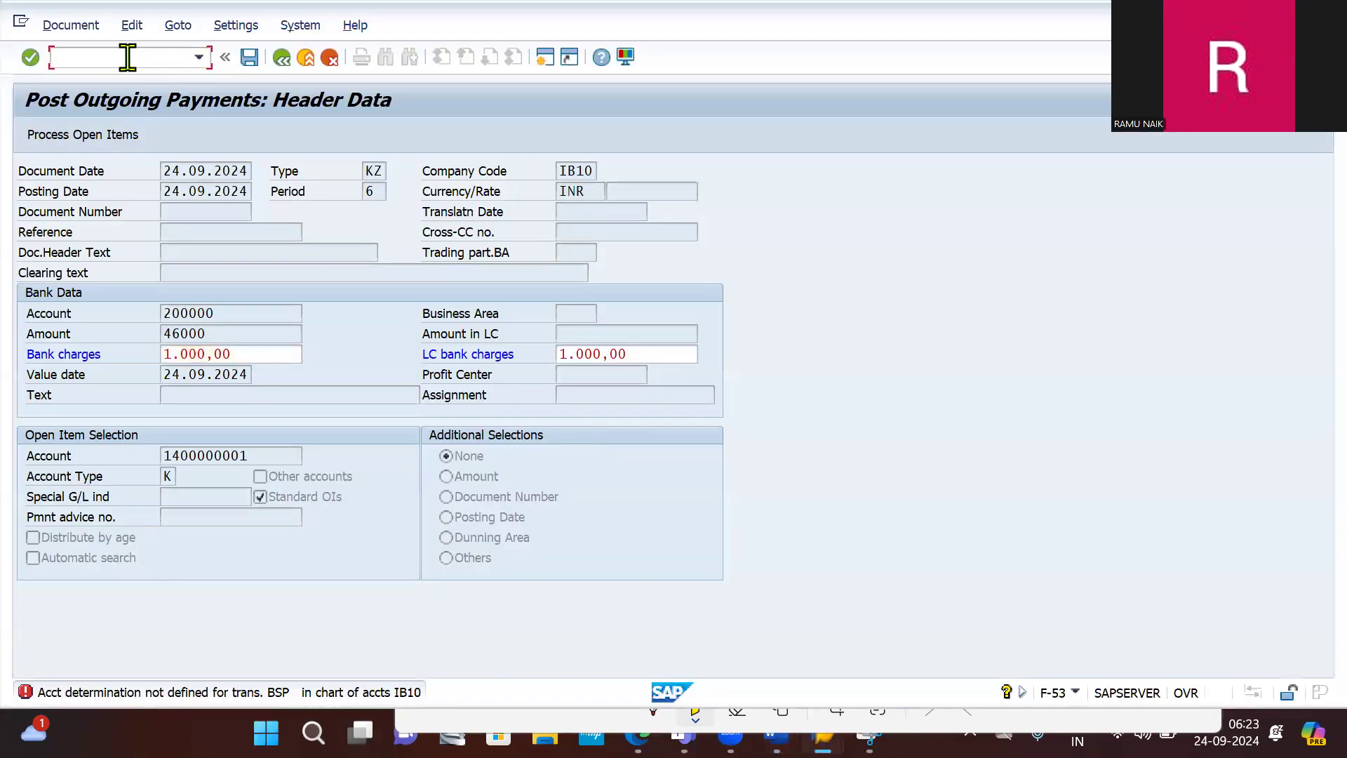
pyautogui.write('/N')
pyautogui.press('Return')
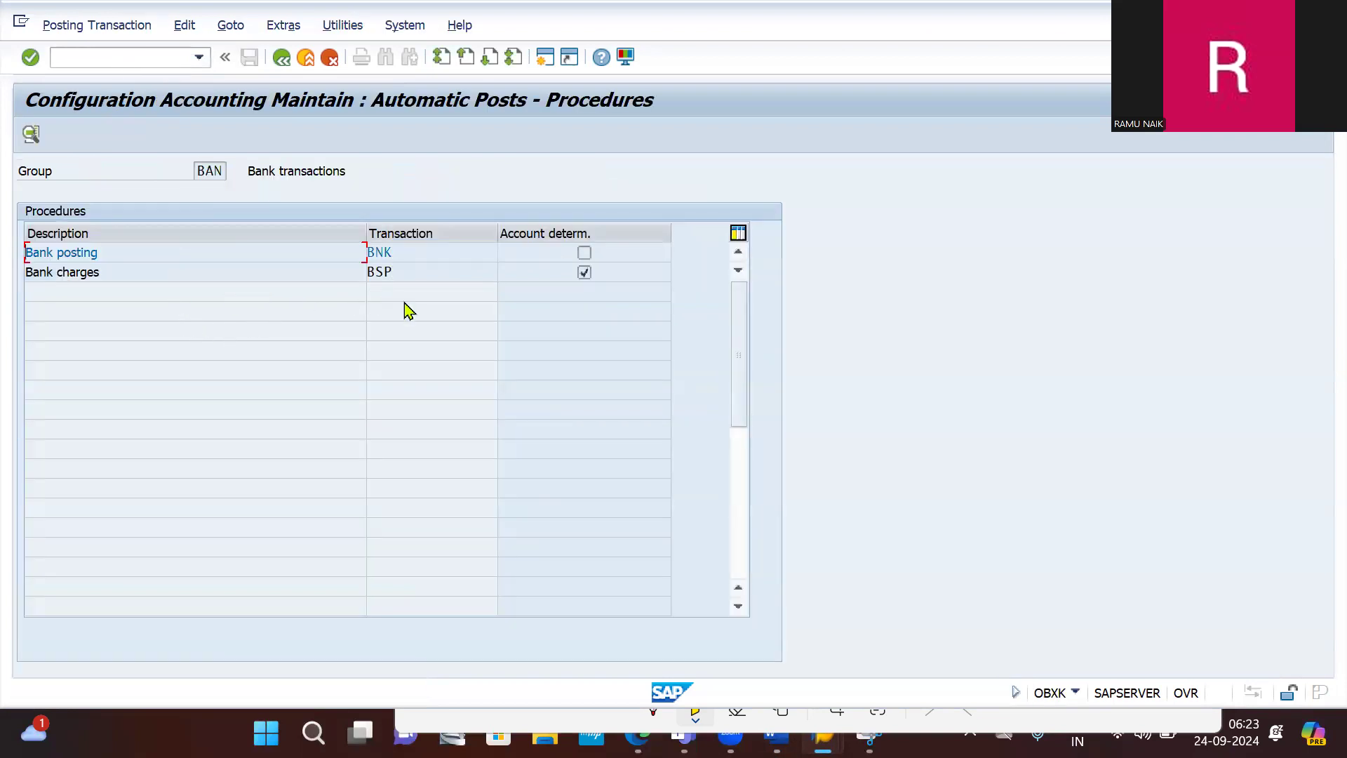
# - Open the Bank charges (BSP) procedure and enter IB10 as the chart of accounts
pyautogui.hotkey('alt', 'Tab')
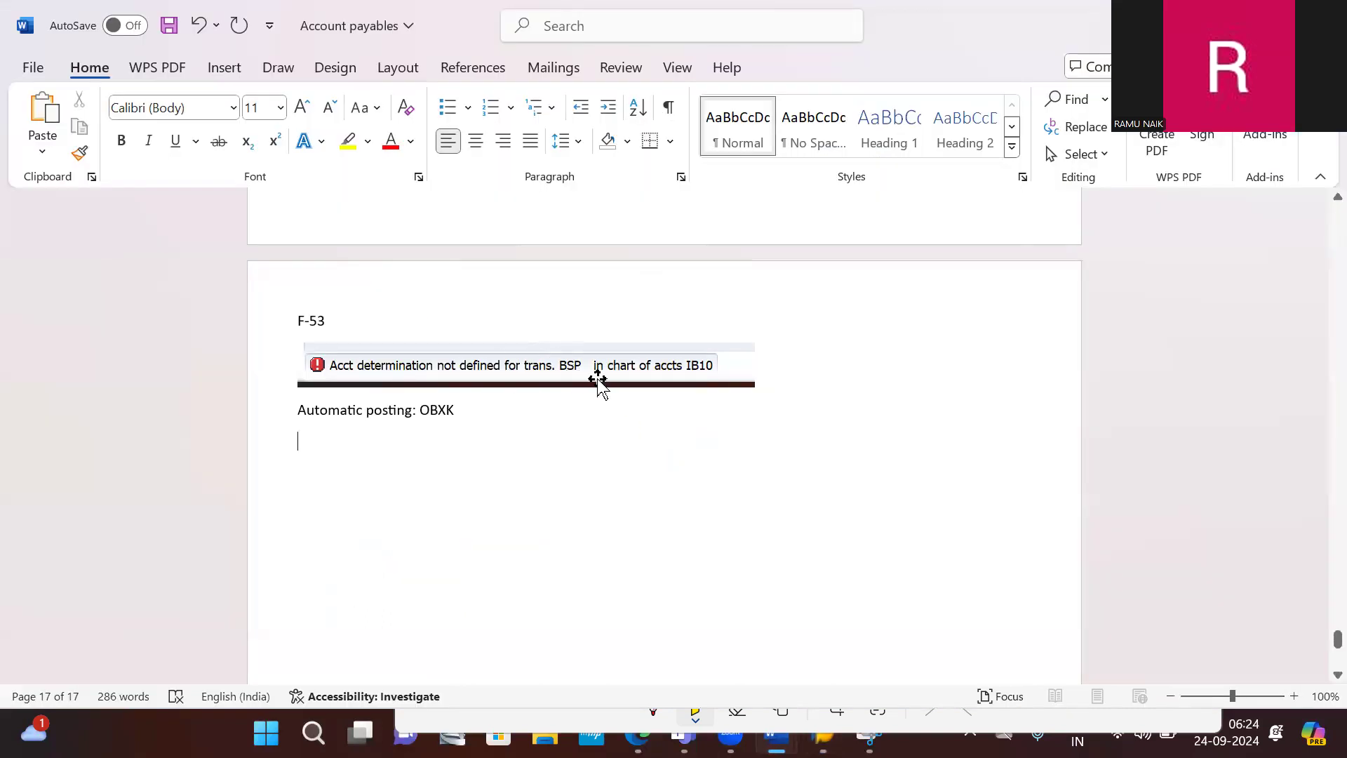
pyautogui.hotkey('alt', 'Tab')
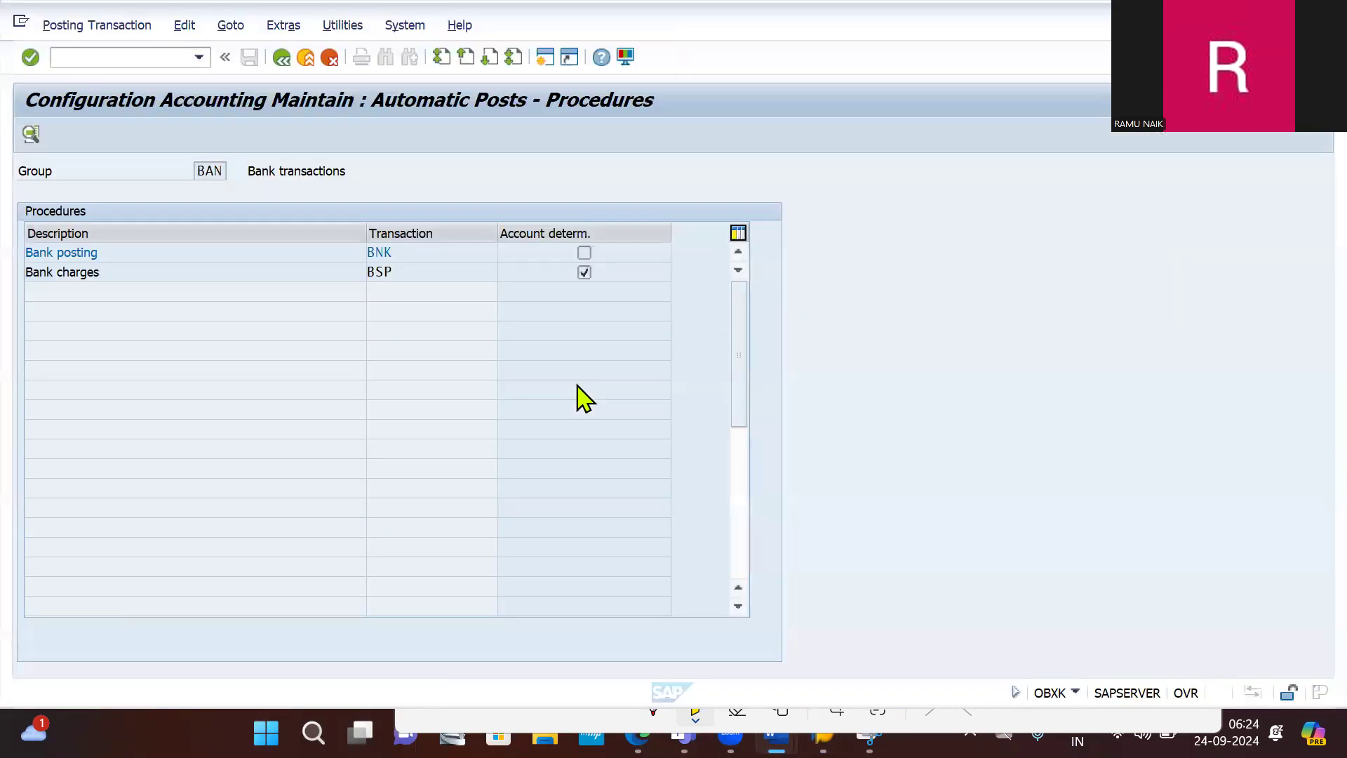
pyautogui.doubleClick(388, 273)
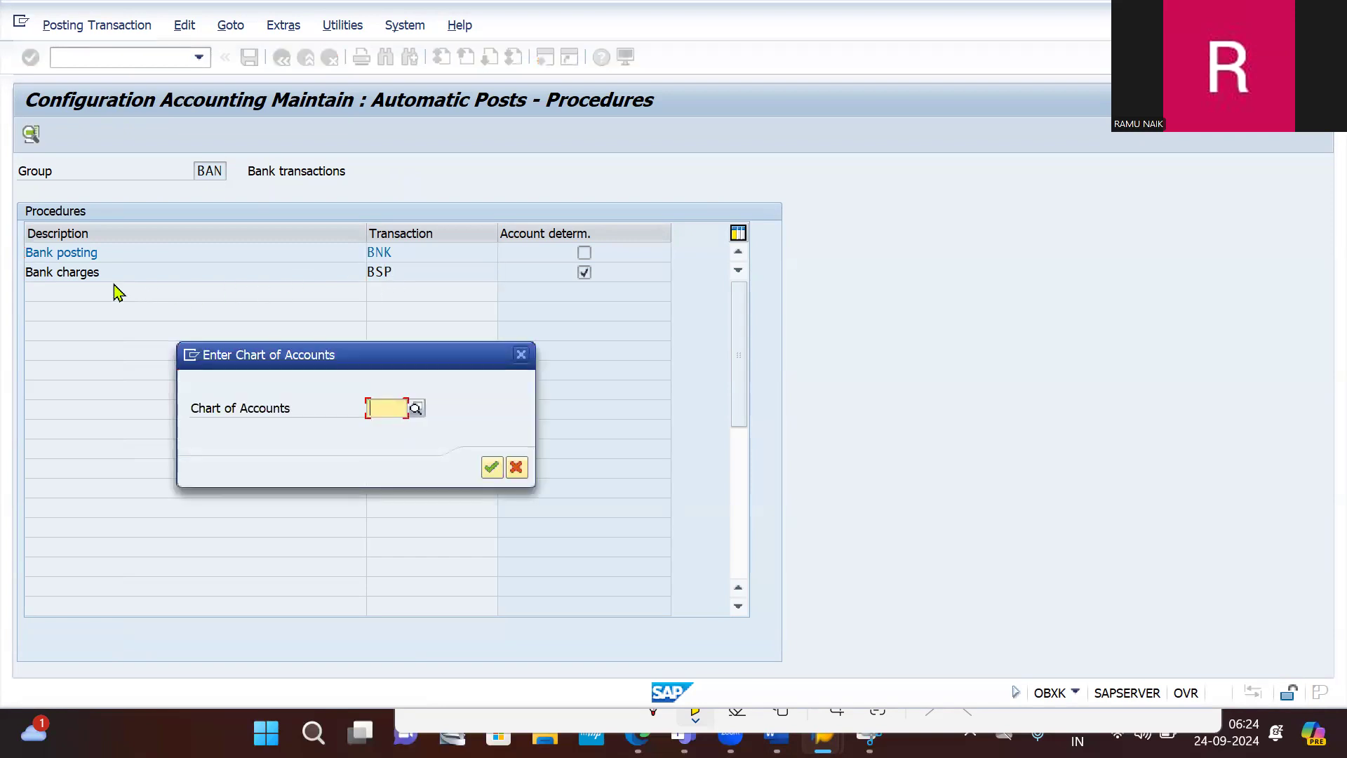
pyautogui.click(391, 409)
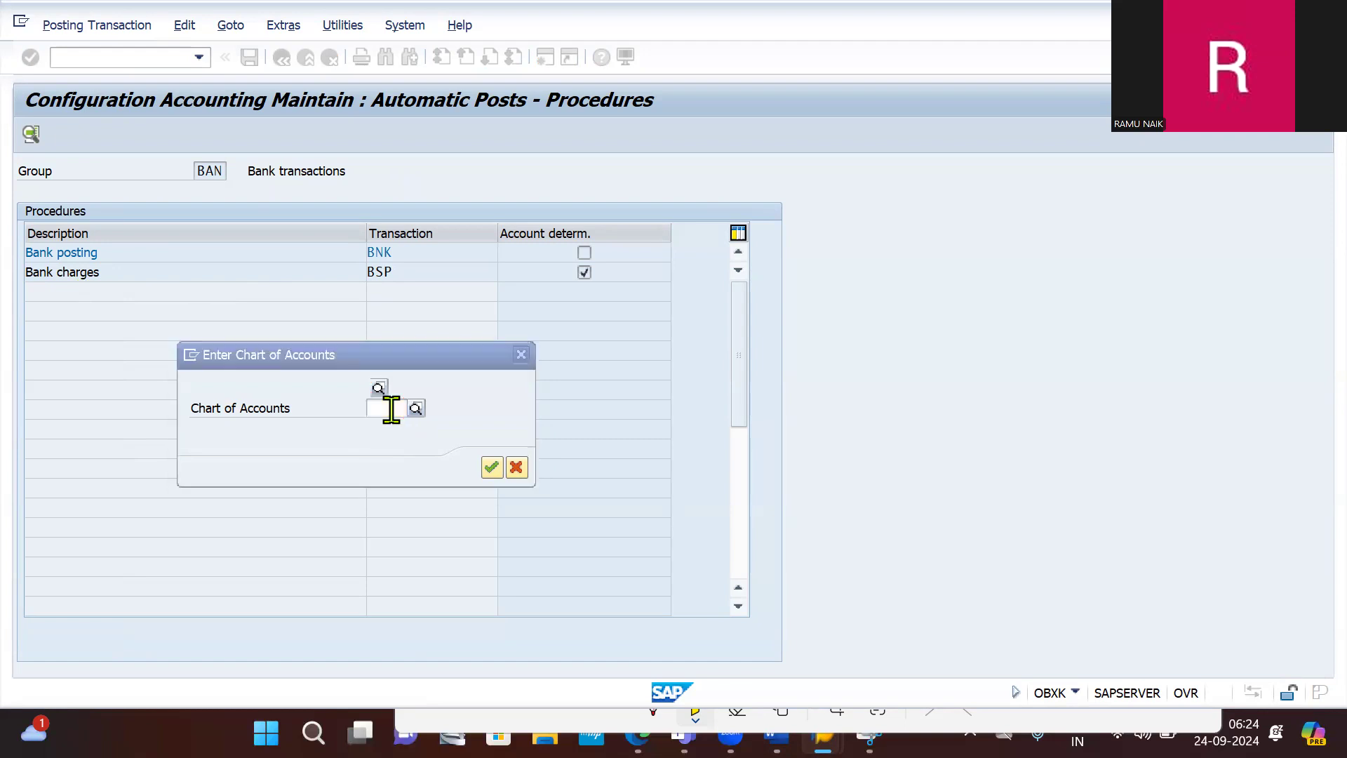
pyautogui.write('IB10')
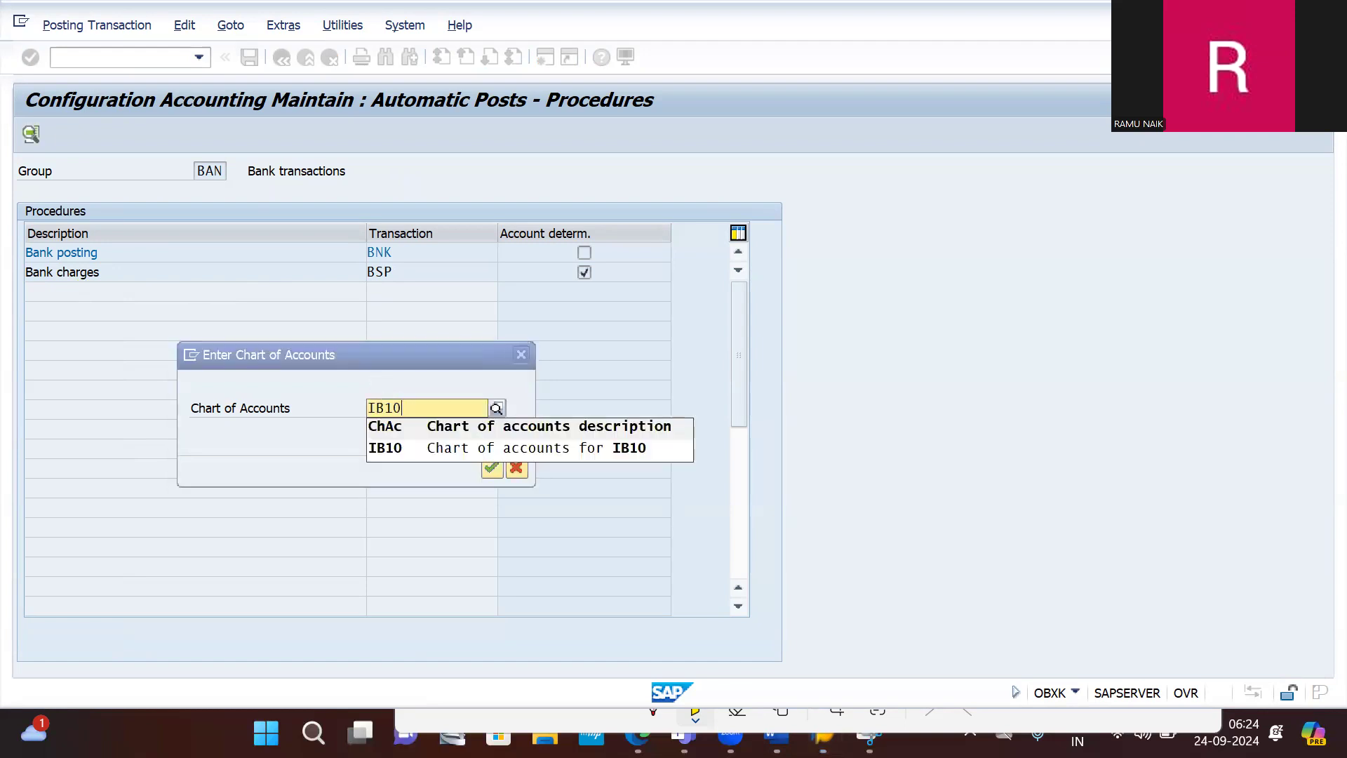
pyautogui.click(402, 453)
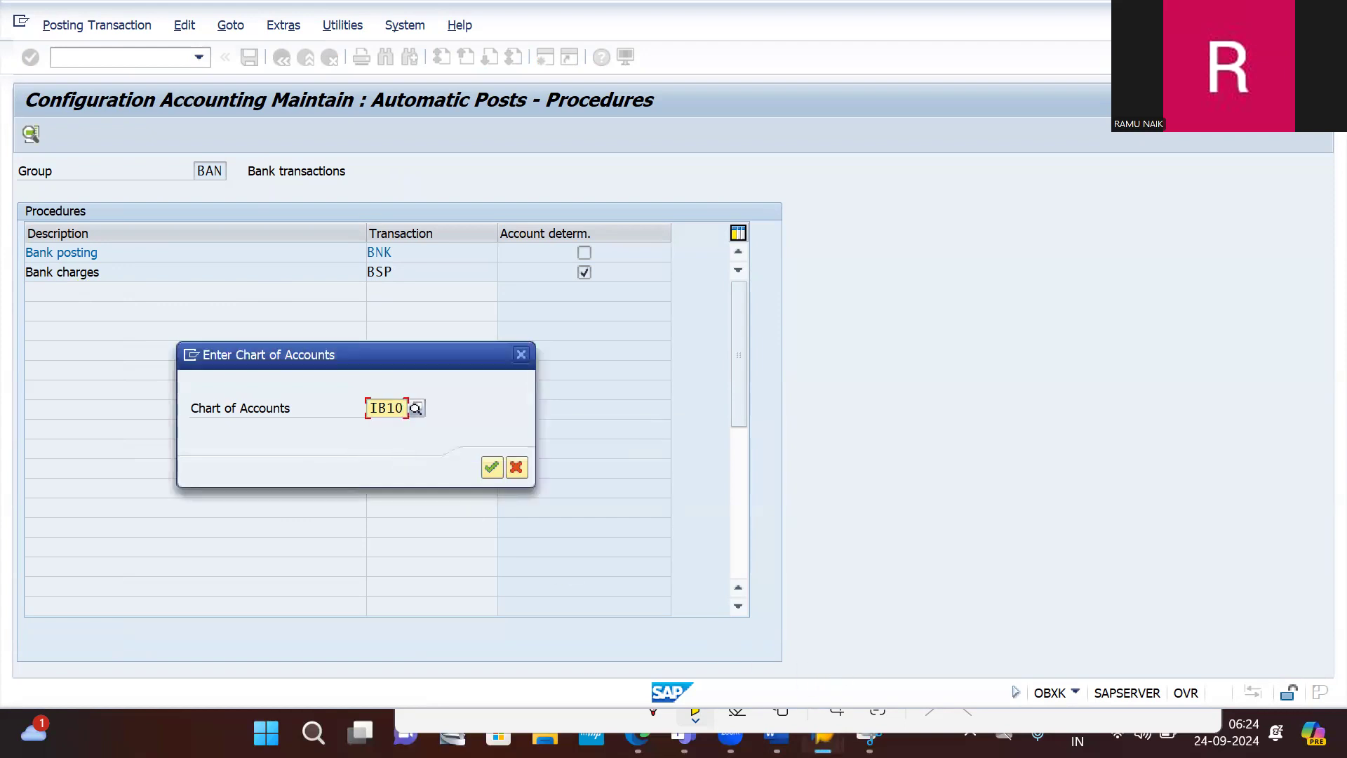
# - Capture the procedures list and chart of accounts dialog with Snipping Tool, and highlight Bank charges and BSP in the snip
pyautogui.moveTo(868, 731)
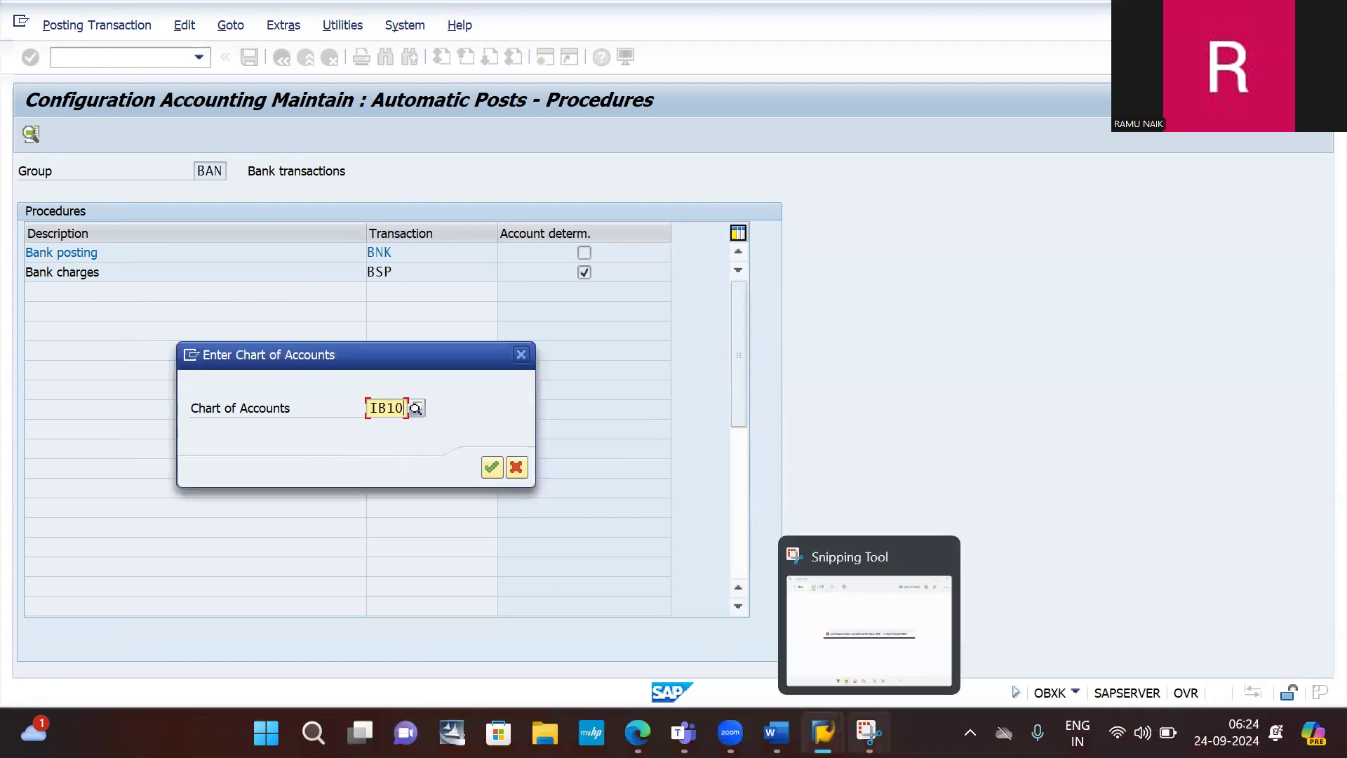
pyautogui.click(870, 620)
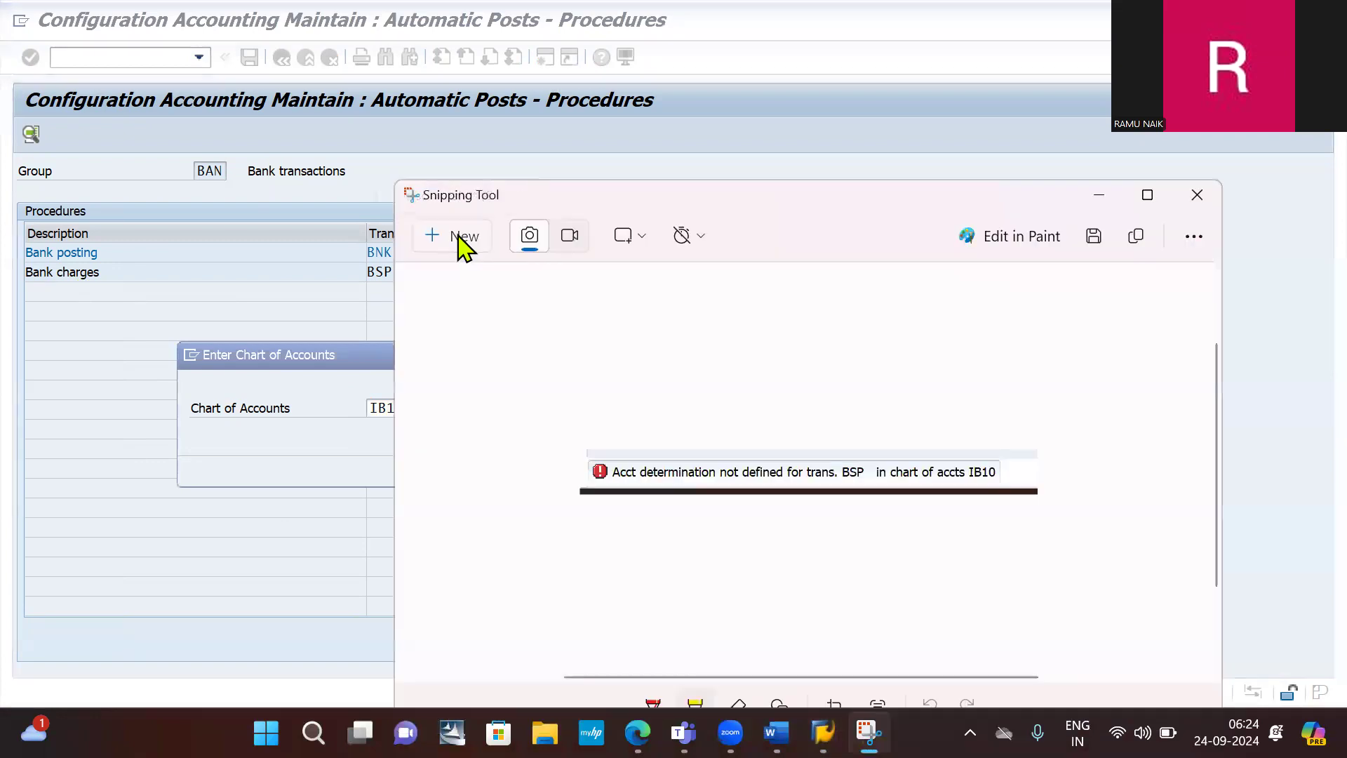
pyautogui.click(459, 235)
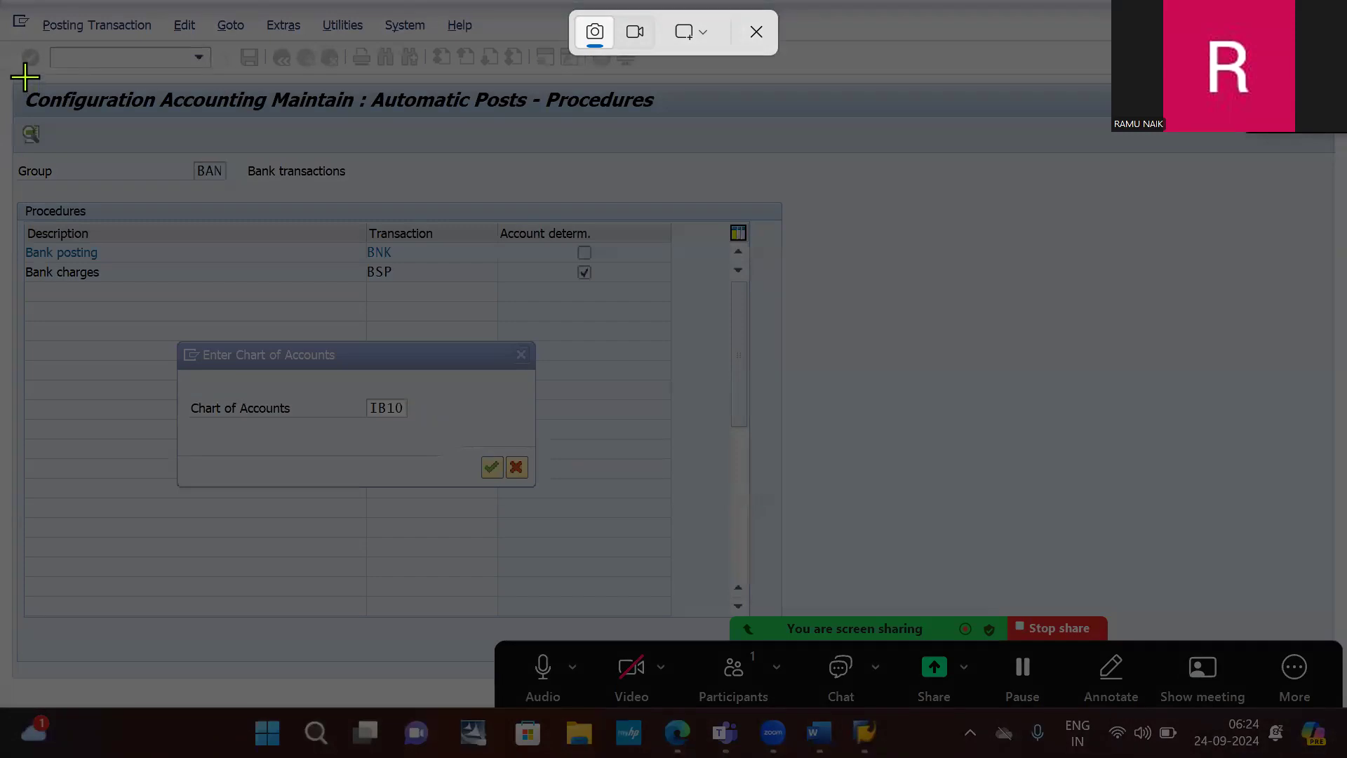
pyautogui.moveTo(9, 76); pyautogui.dragTo(751, 499)
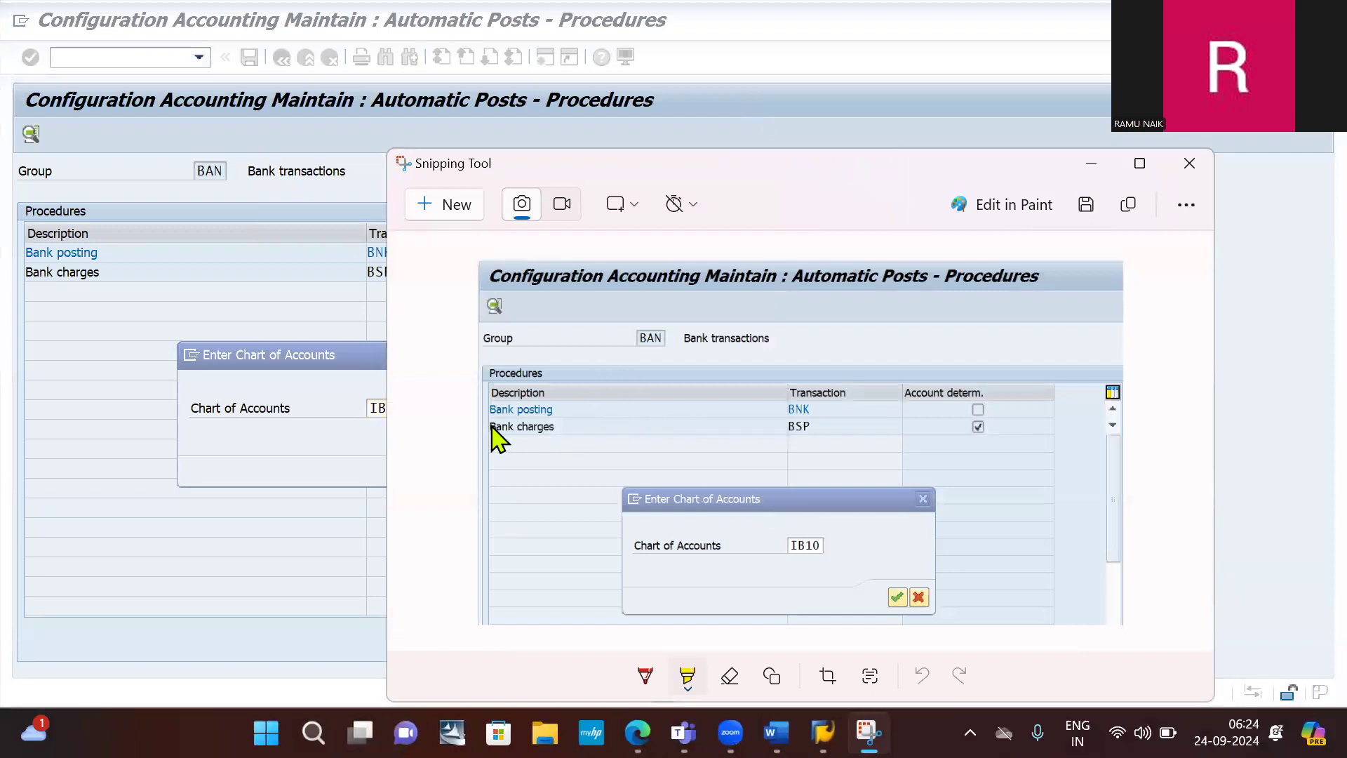
pyautogui.moveTo(496, 434); pyautogui.dragTo(576, 435)
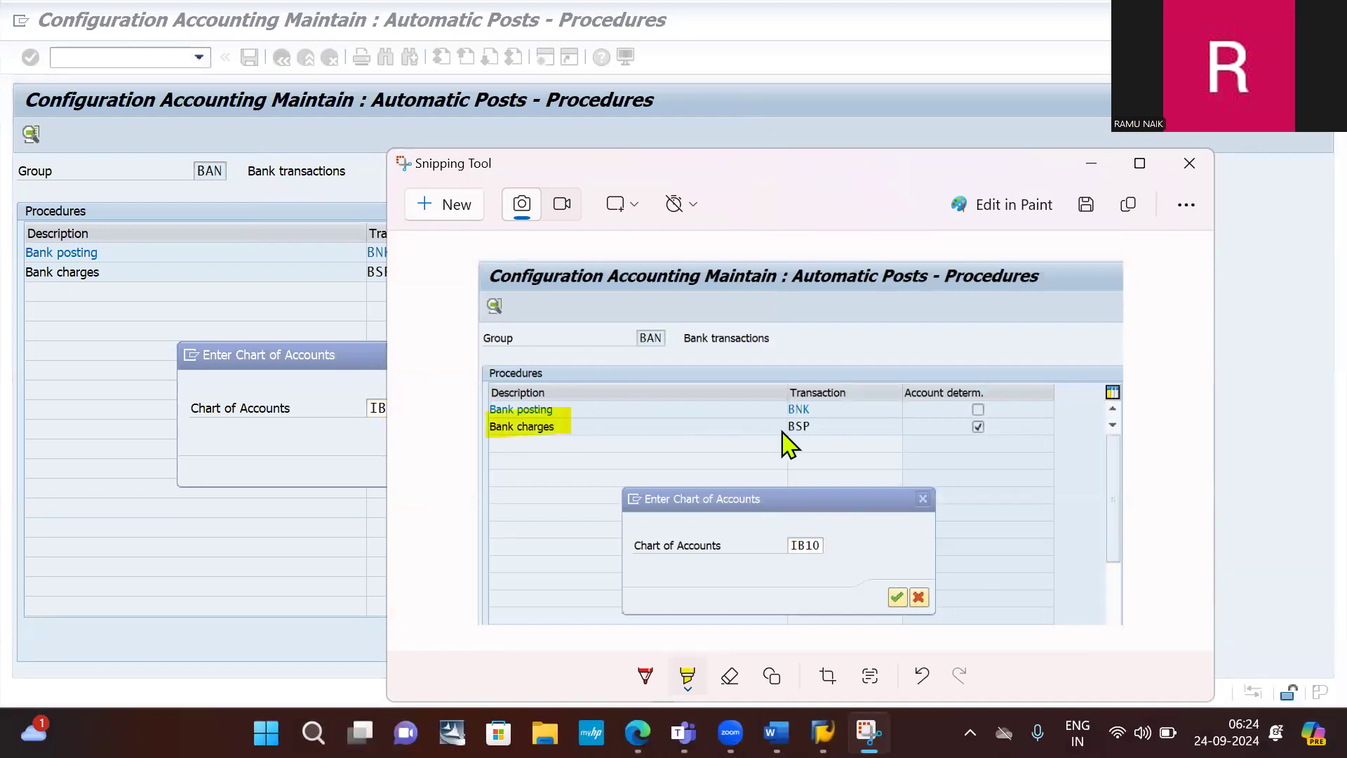
pyautogui.moveTo(783, 426)
pyautogui.mouseDown()
pyautogui.moveTo(887, 445)
pyautogui.moveTo(785, 454)
pyautogui.moveTo(856, 422)
pyautogui.mouseUp()
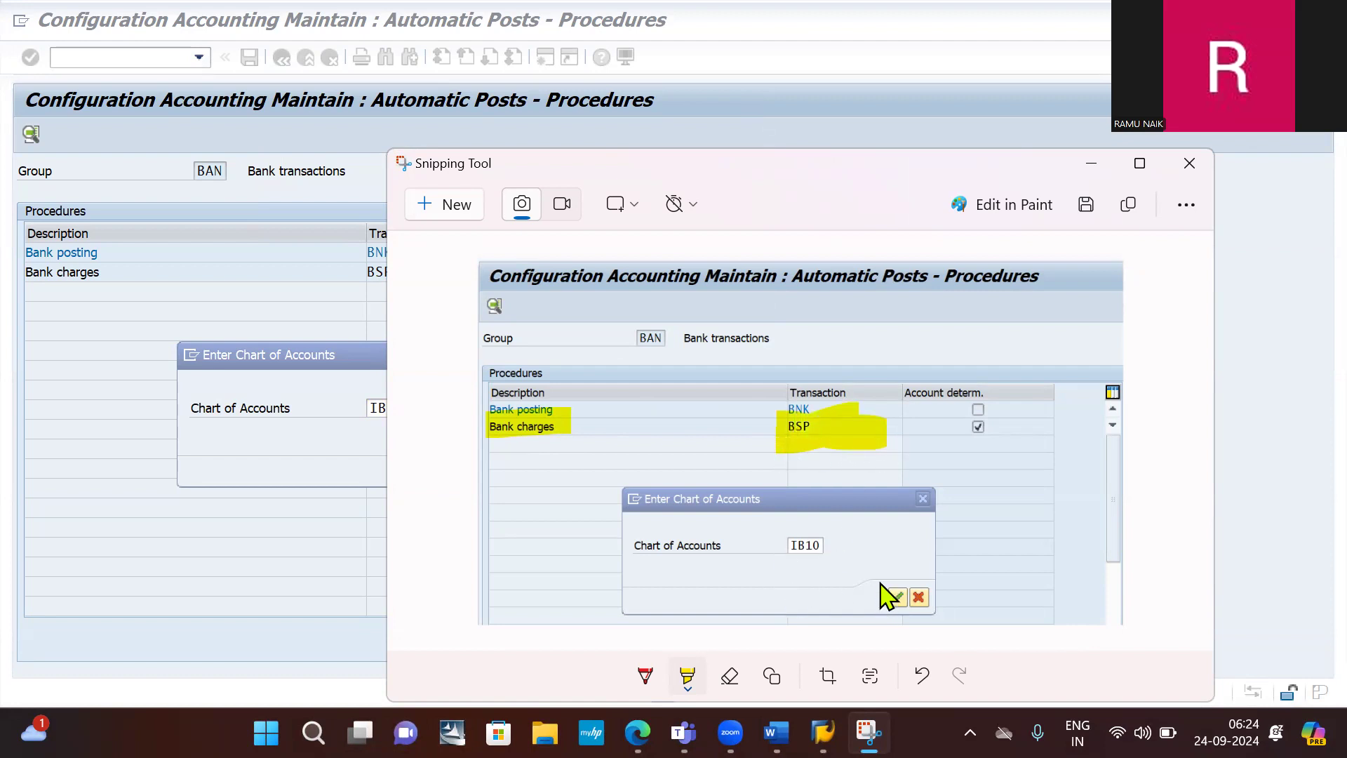
# - Switch to the Account payables document in Word and paste the highlighted snip below the "Automatic posting: OBXK" line
pyautogui.hotkey('alt', 'Tab')
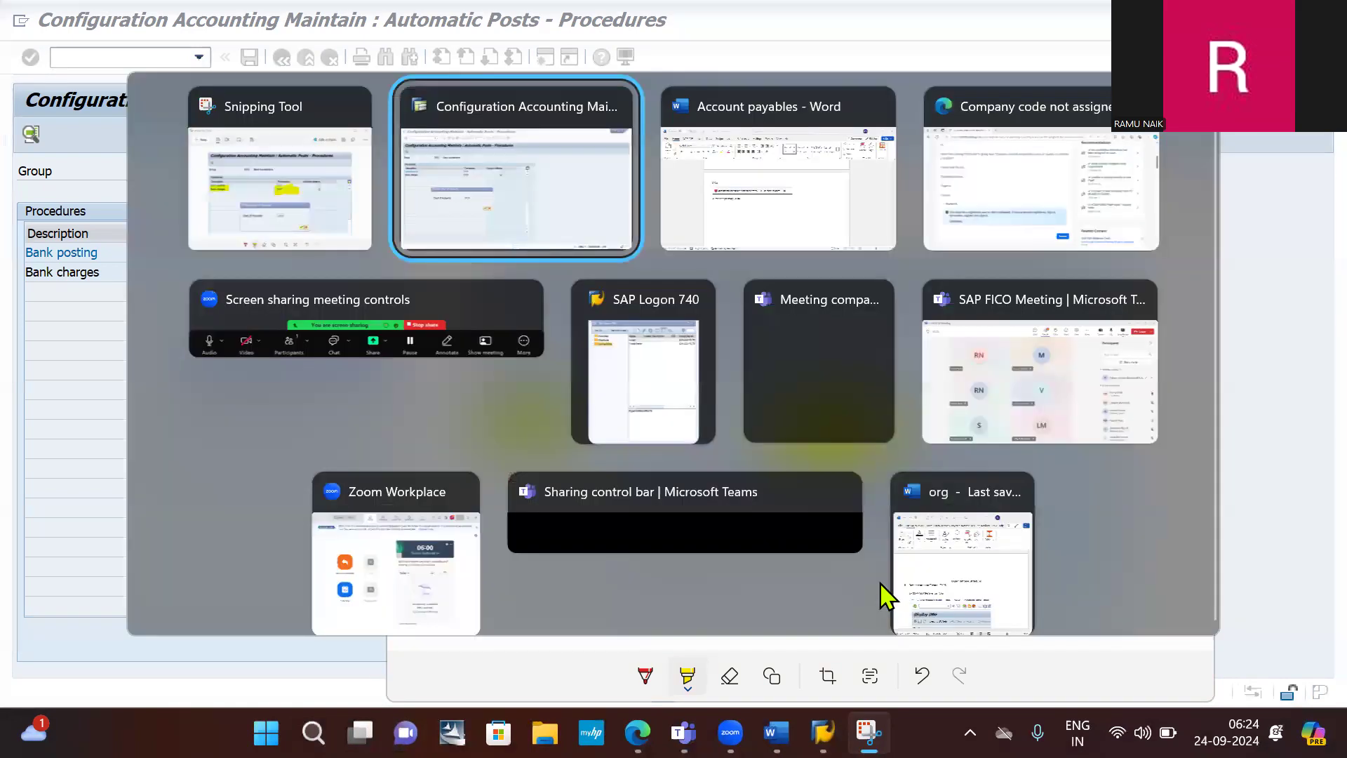
pyautogui.hotkey('alt', 'Tab')
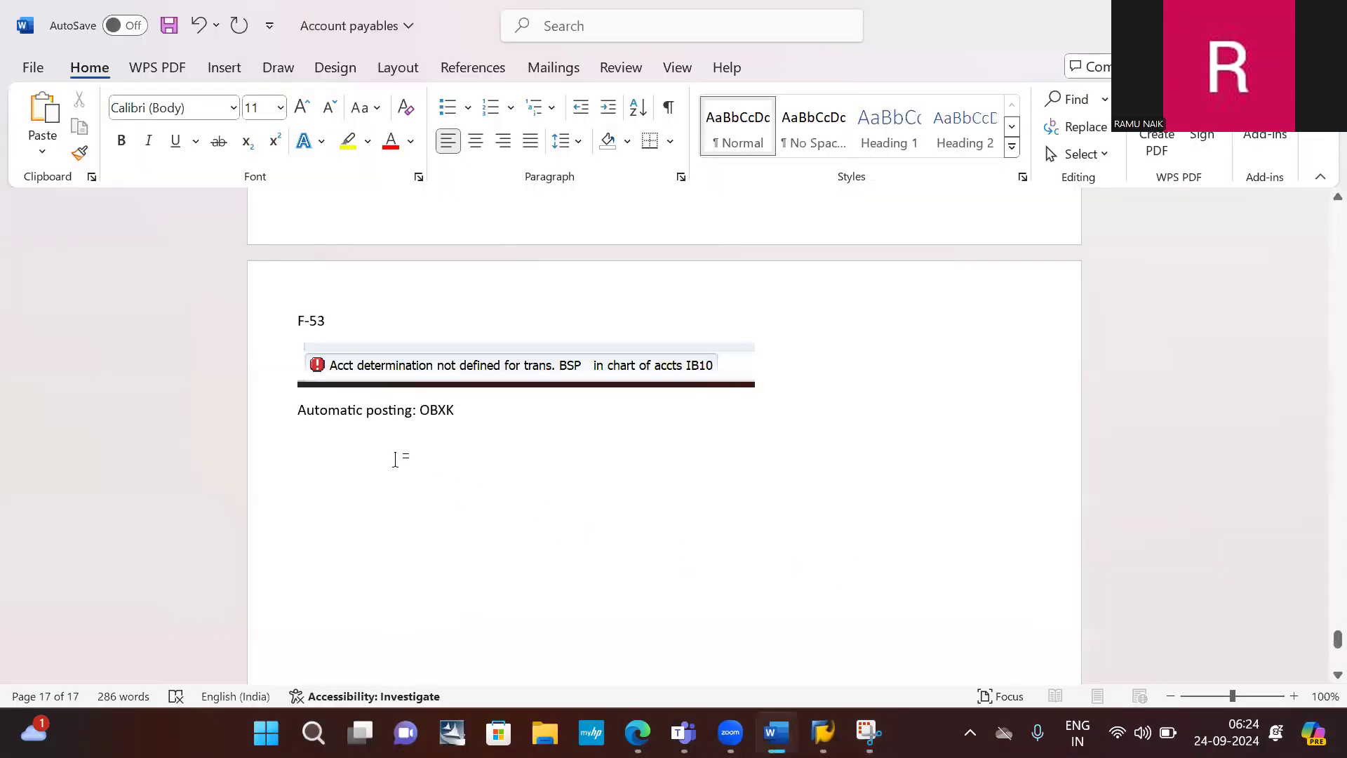
pyautogui.hotkey('ctrl', 'v')
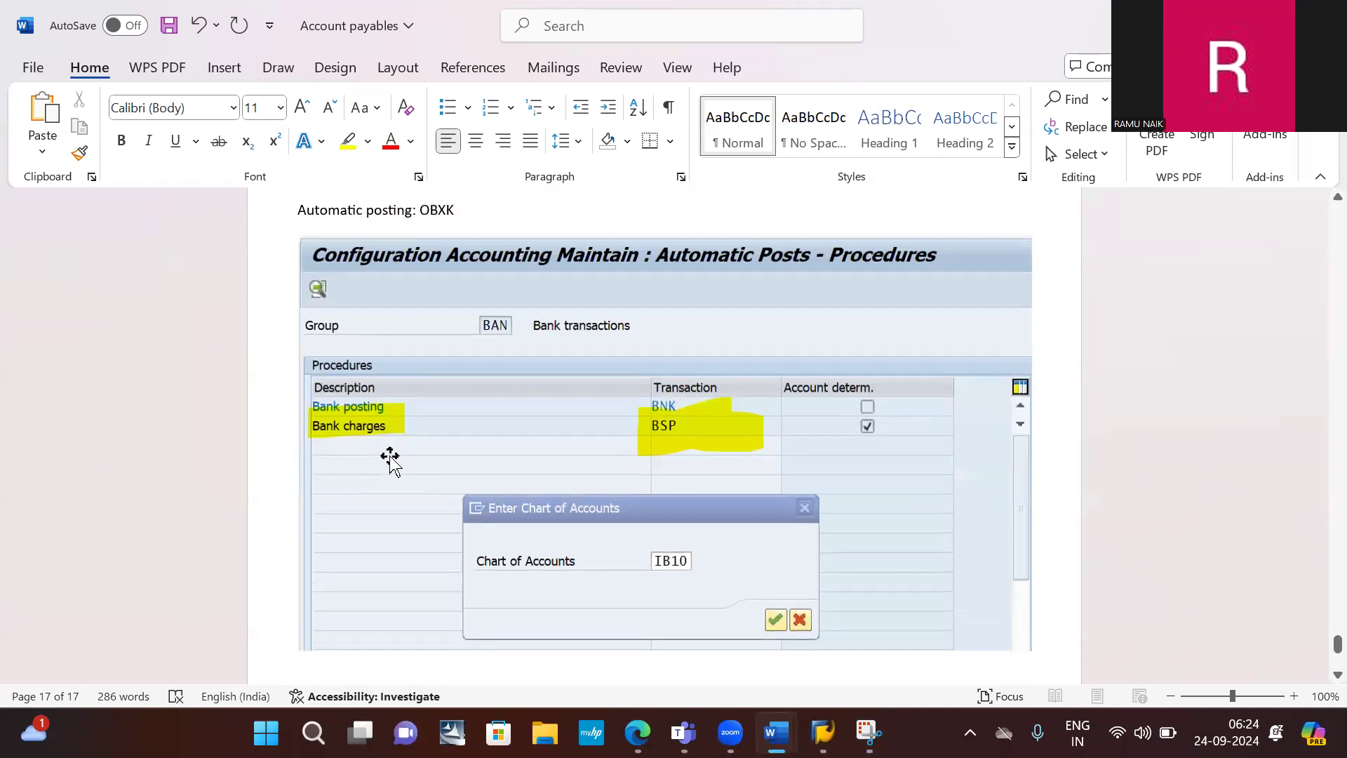
# - Switch back to SAP and confirm the chart of accounts to open the account assignment for bank charges
pyautogui.hotkey('alt', 'Tab')
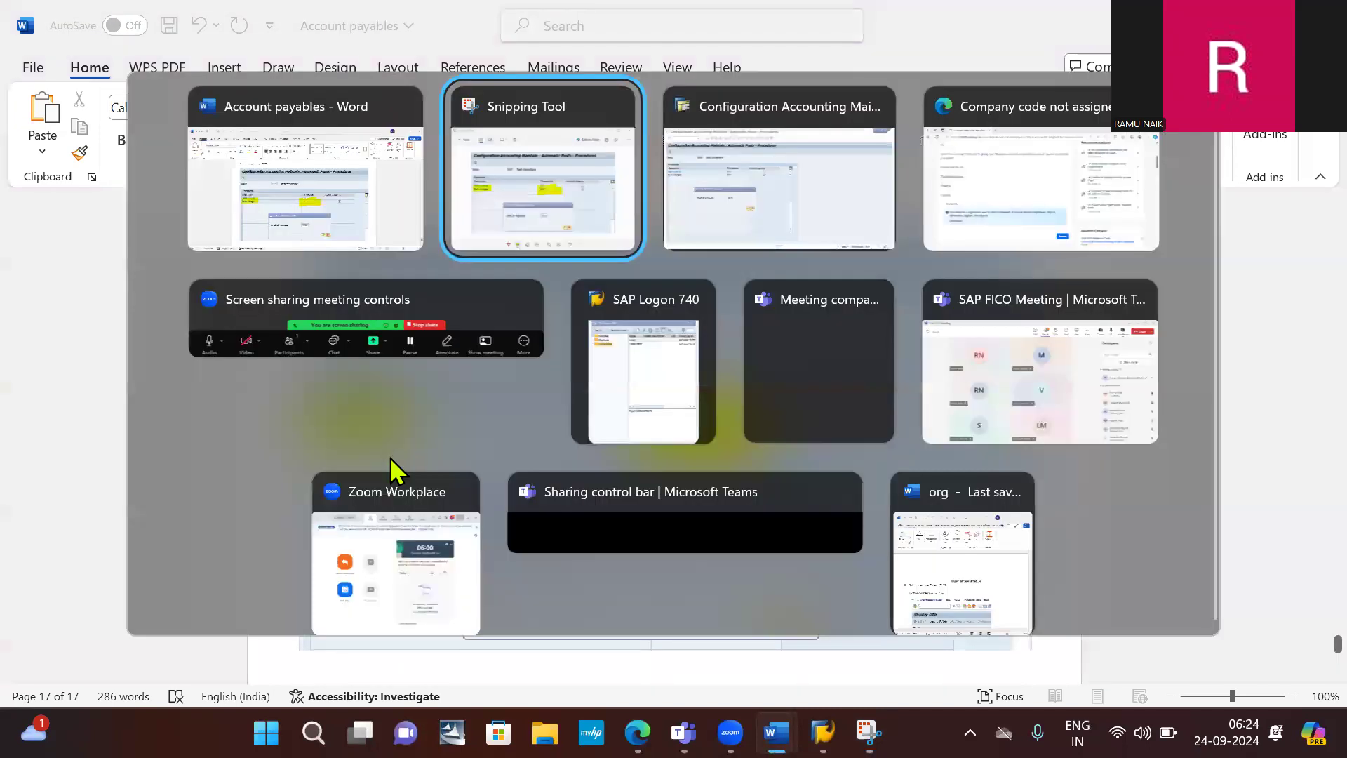
pyautogui.hotkey('alt', 'Tab')
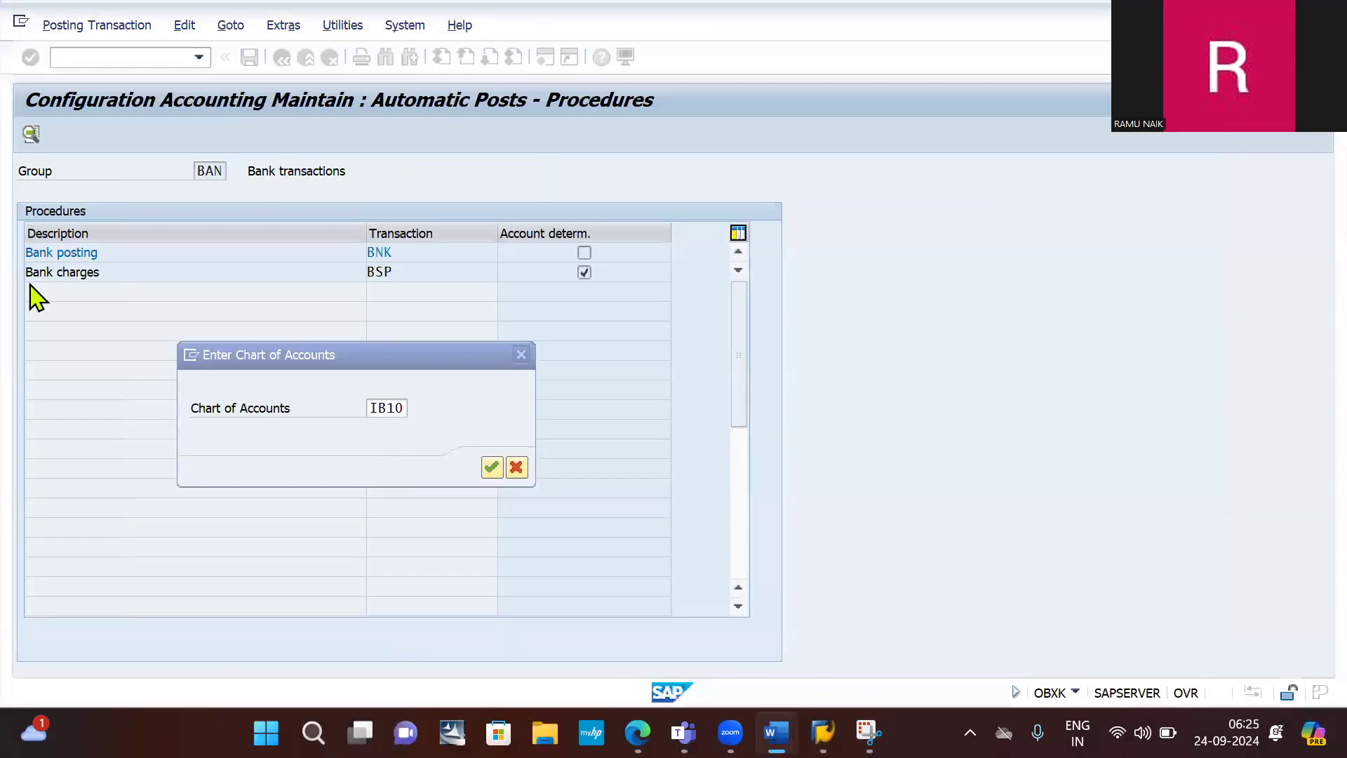
pyautogui.press('Return')
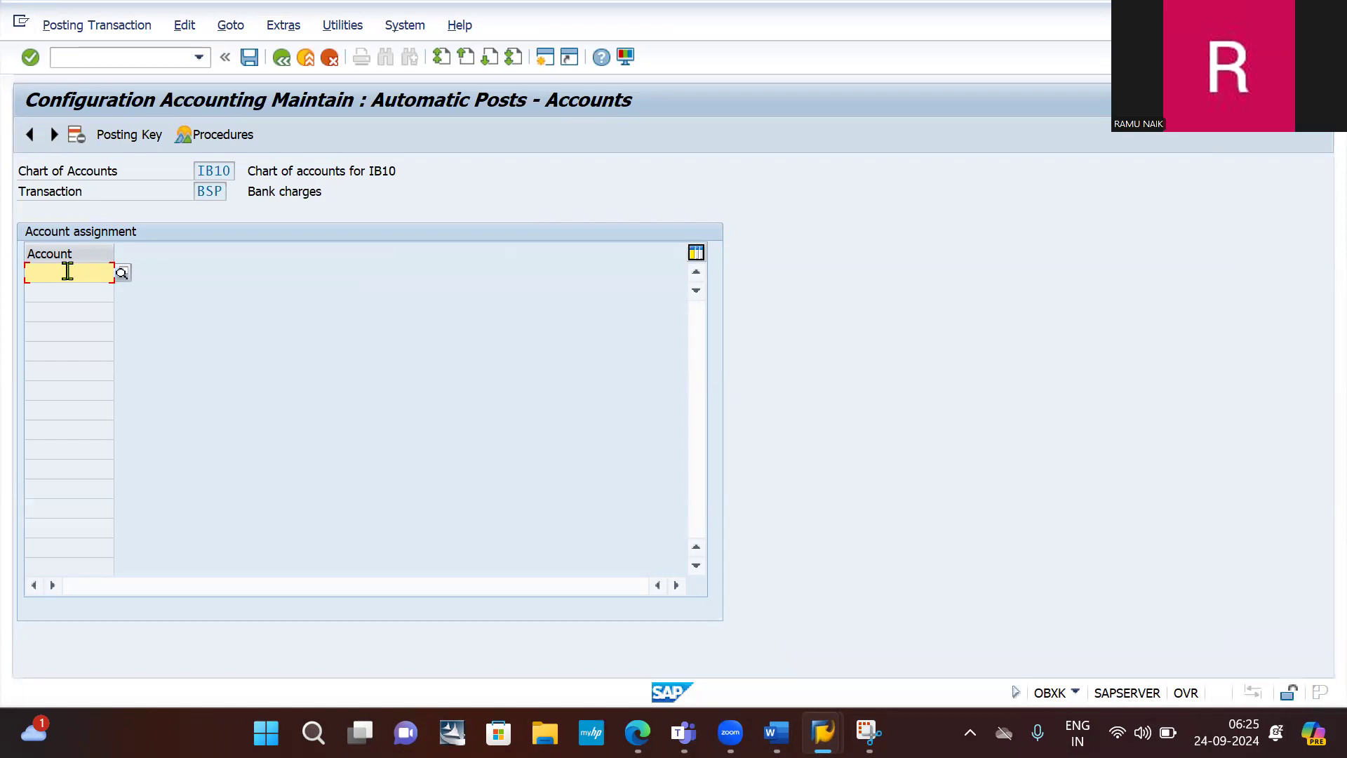
# - Switch to the Account payables document in Word and look up the bank charges G/L account number
pyautogui.hotkey('alt', 'Tab')
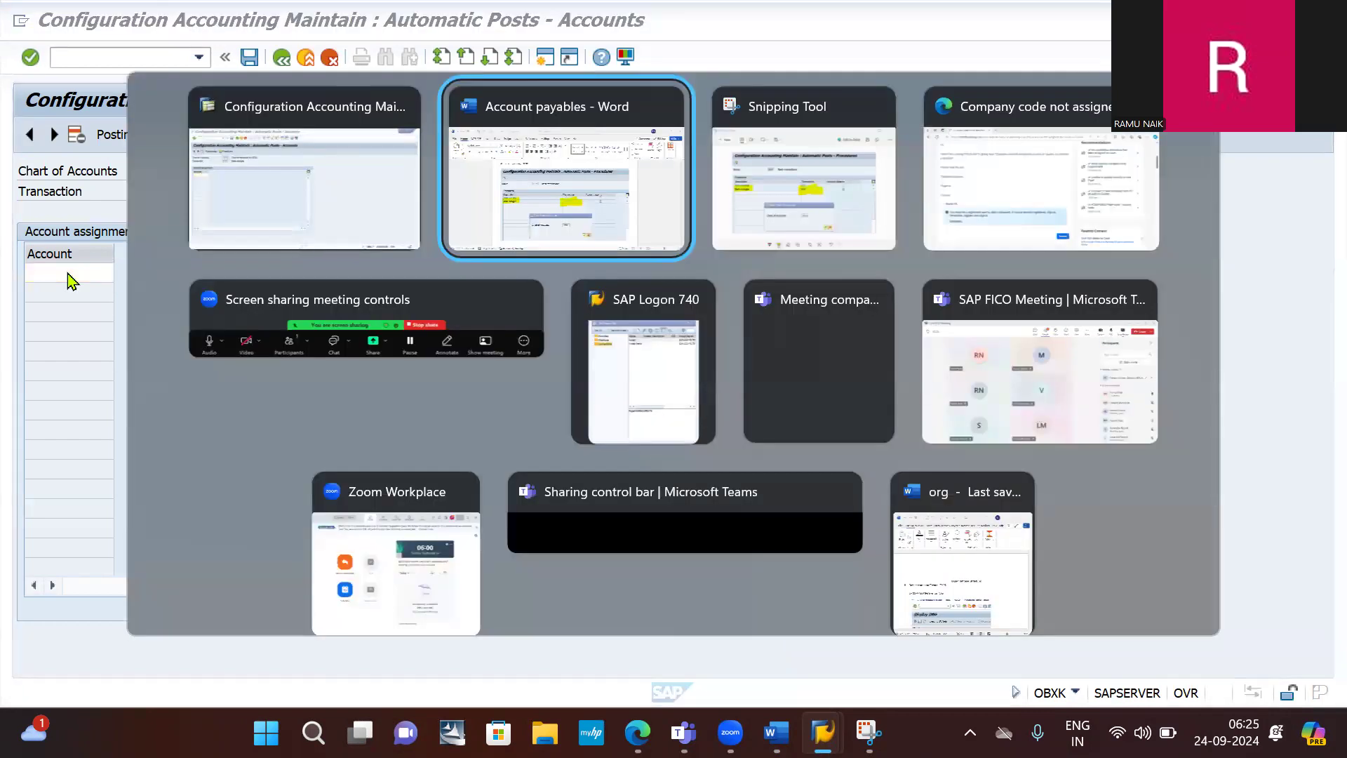
pyautogui.scroll(10, 397, 385)
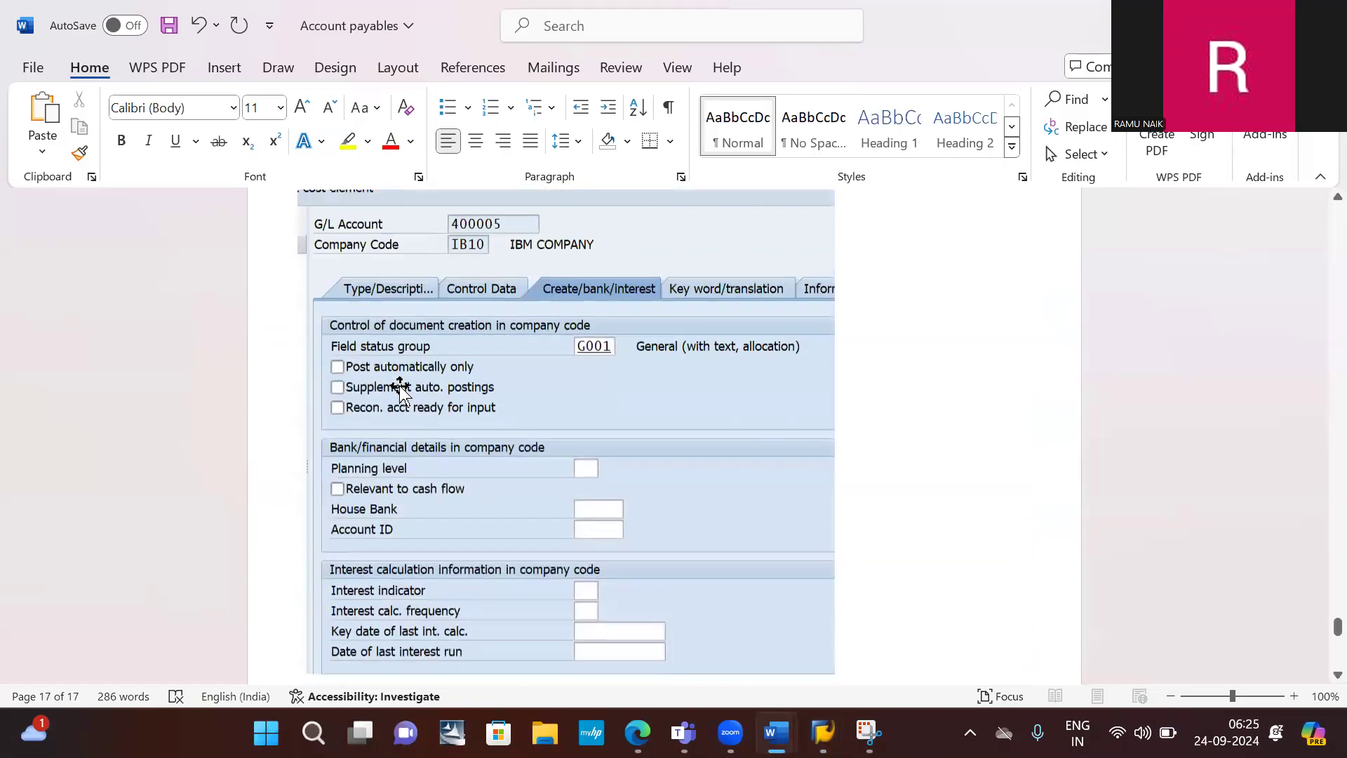
pyautogui.scroll(1, 400, 389)
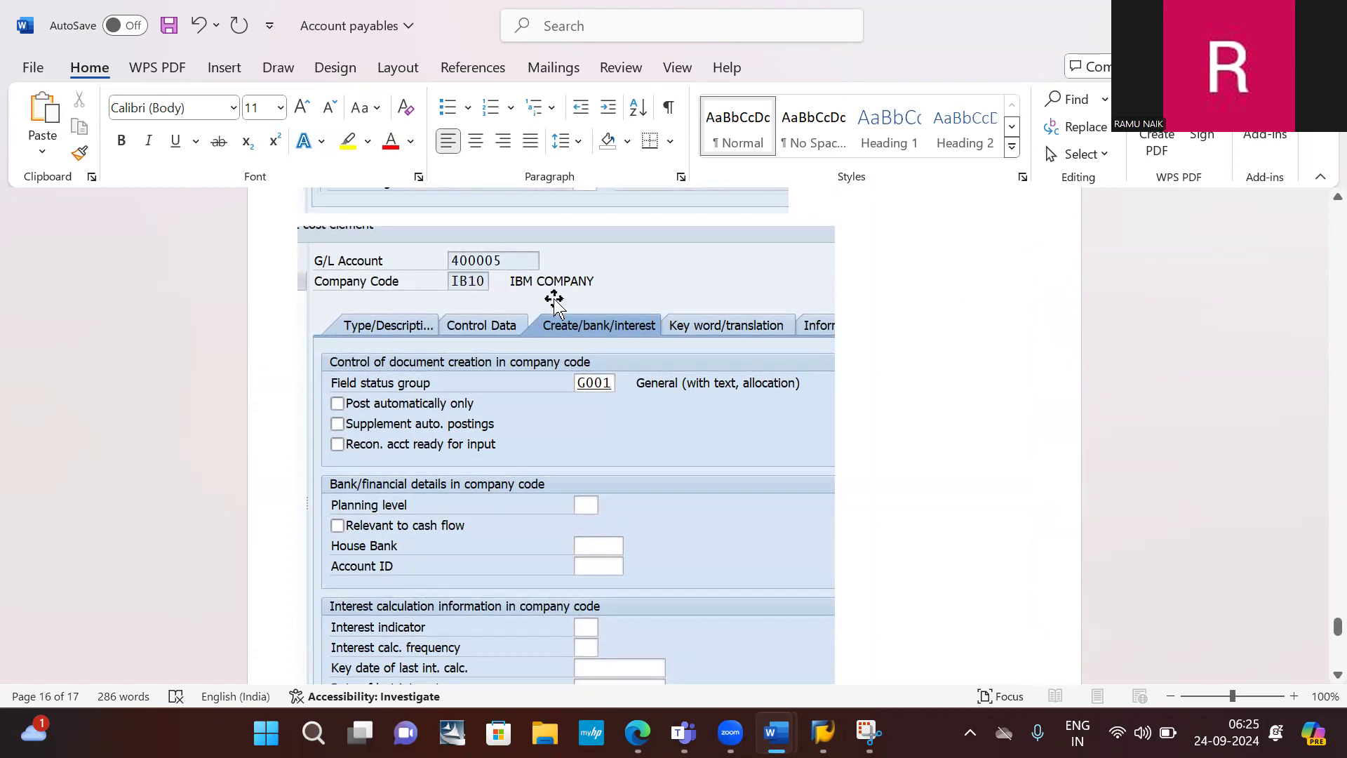
pyautogui.scroll(-10, 567, 303)
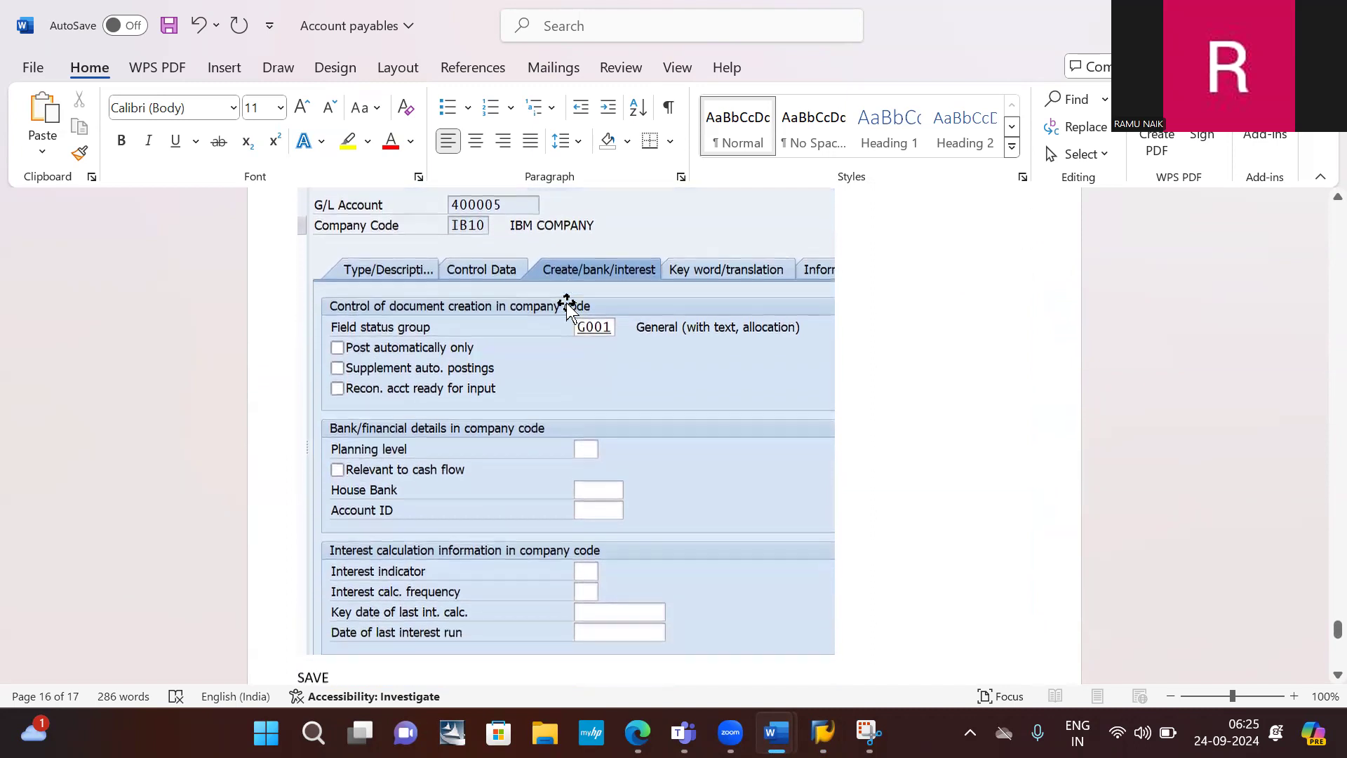
pyautogui.scroll(-6, 567, 303)
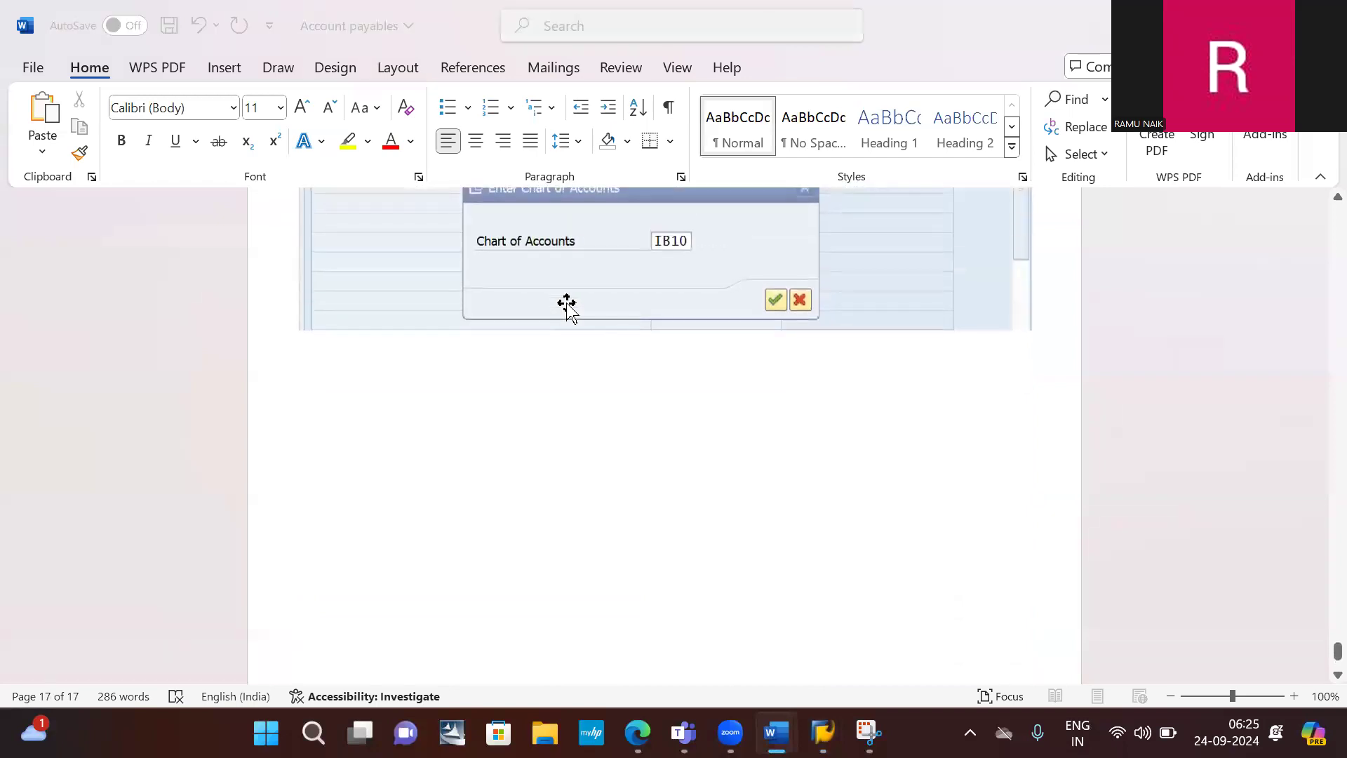
# - Switch back to SAP and enter 400005 as the account for the BSP bank charges transaction
pyautogui.hotkey('alt', 'Tab')
pyautogui.hotkey('alt', 'Tab')
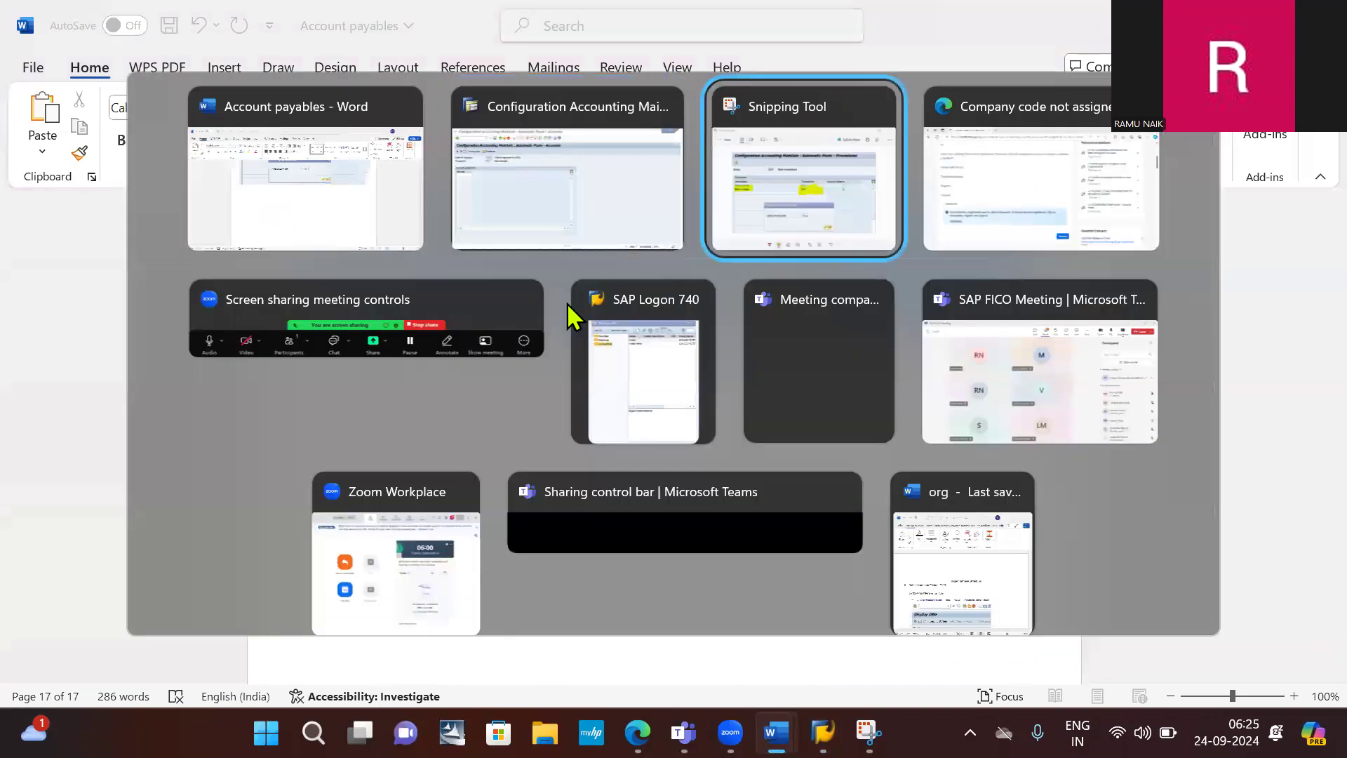
pyautogui.hotkey('alt', 'shift', 'Tab')
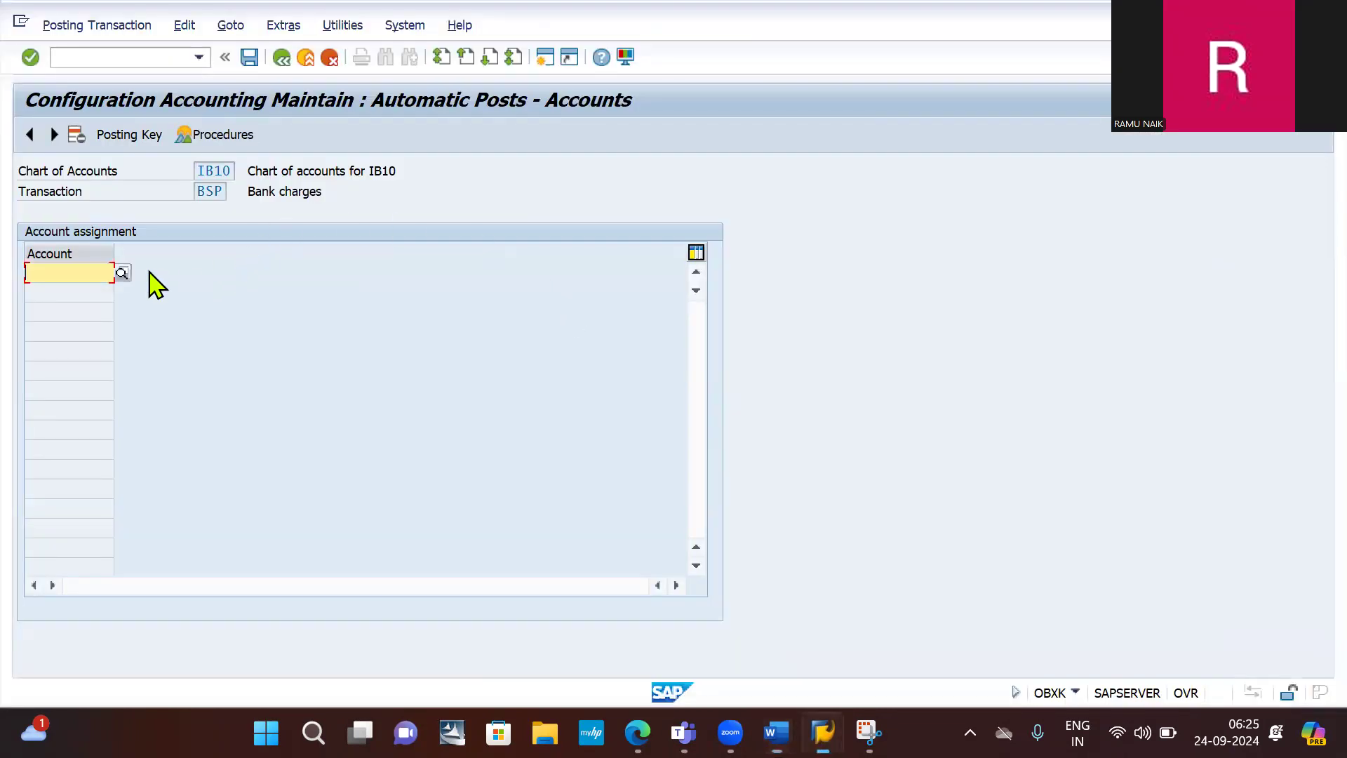
pyautogui.write('4')
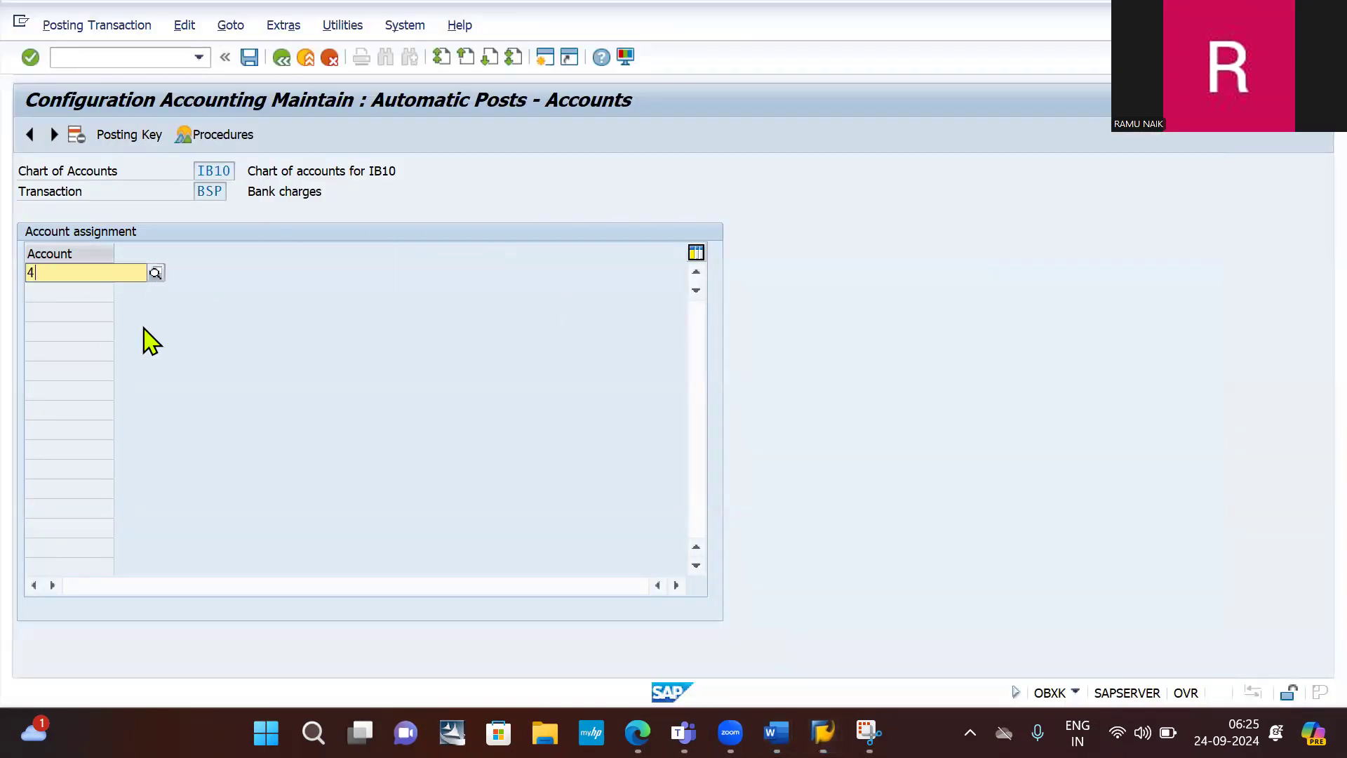
pyautogui.write('000')
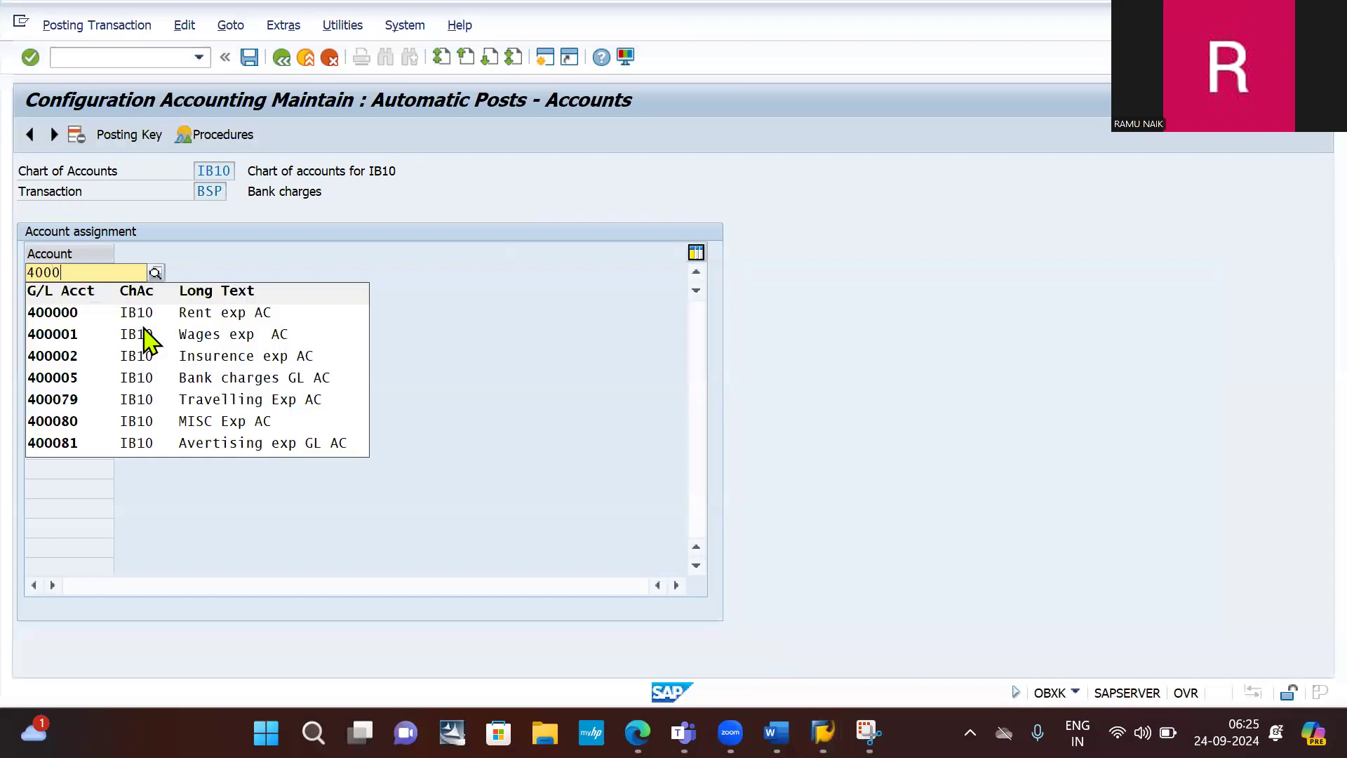
pyautogui.write('05')
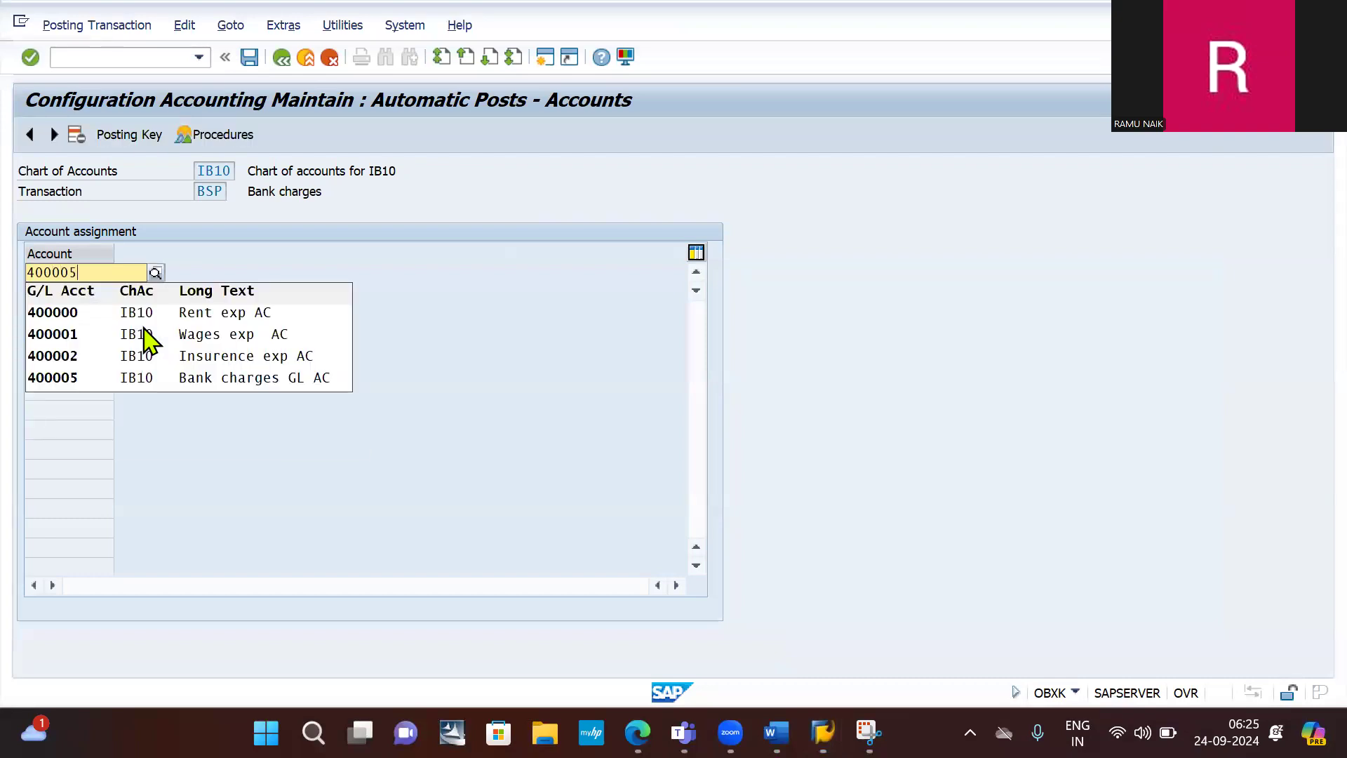
pyautogui.click(186, 331)
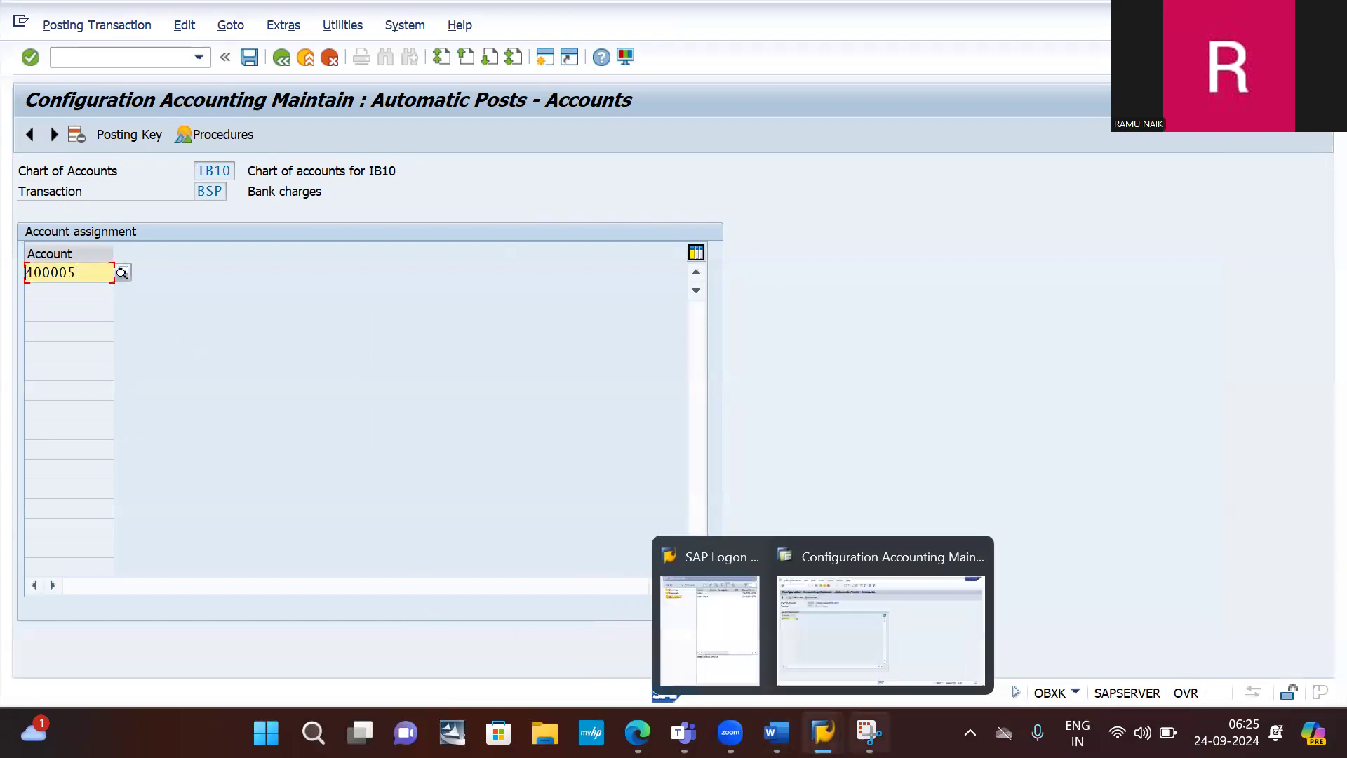
# - Capture the BSP account assignment screen, from the title down to the entered account, with Snipping Tool
pyautogui.click(869, 733)
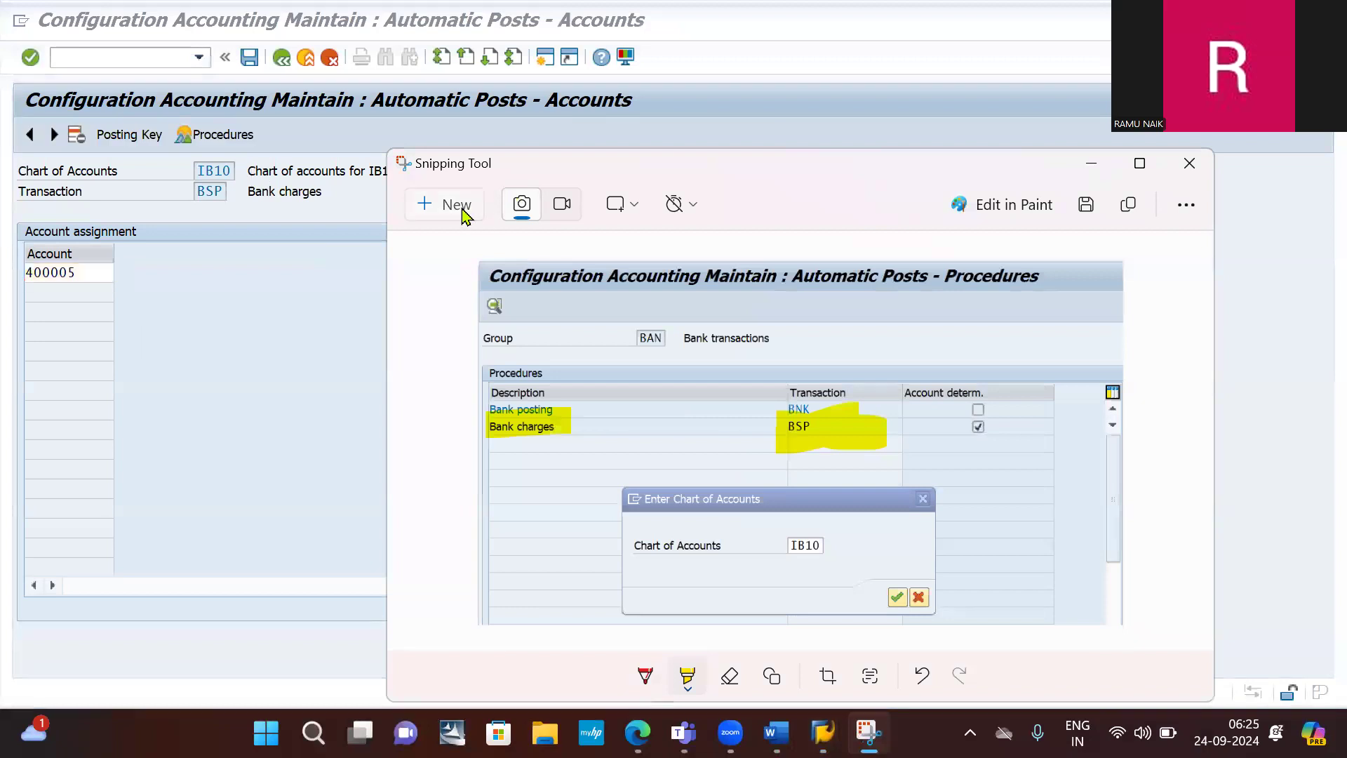
pyautogui.click(449, 204)
pyautogui.moveTo(1, 70); pyautogui.dragTo(762, 289)
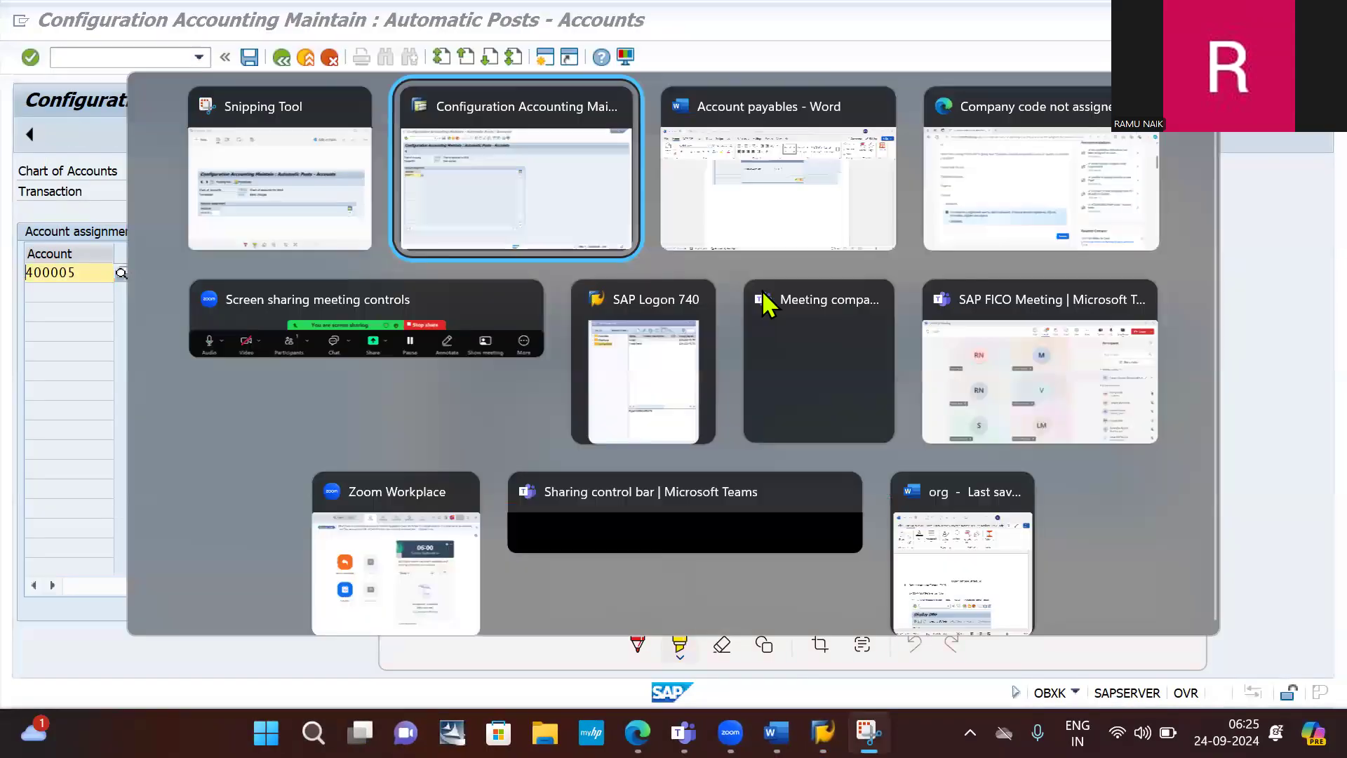
# - Switch to the Account payables document in Word and paste the account assignment snip below the chart of accounts snip
pyautogui.hotkey('alt', 'Tab')
pyautogui.press('Tab')
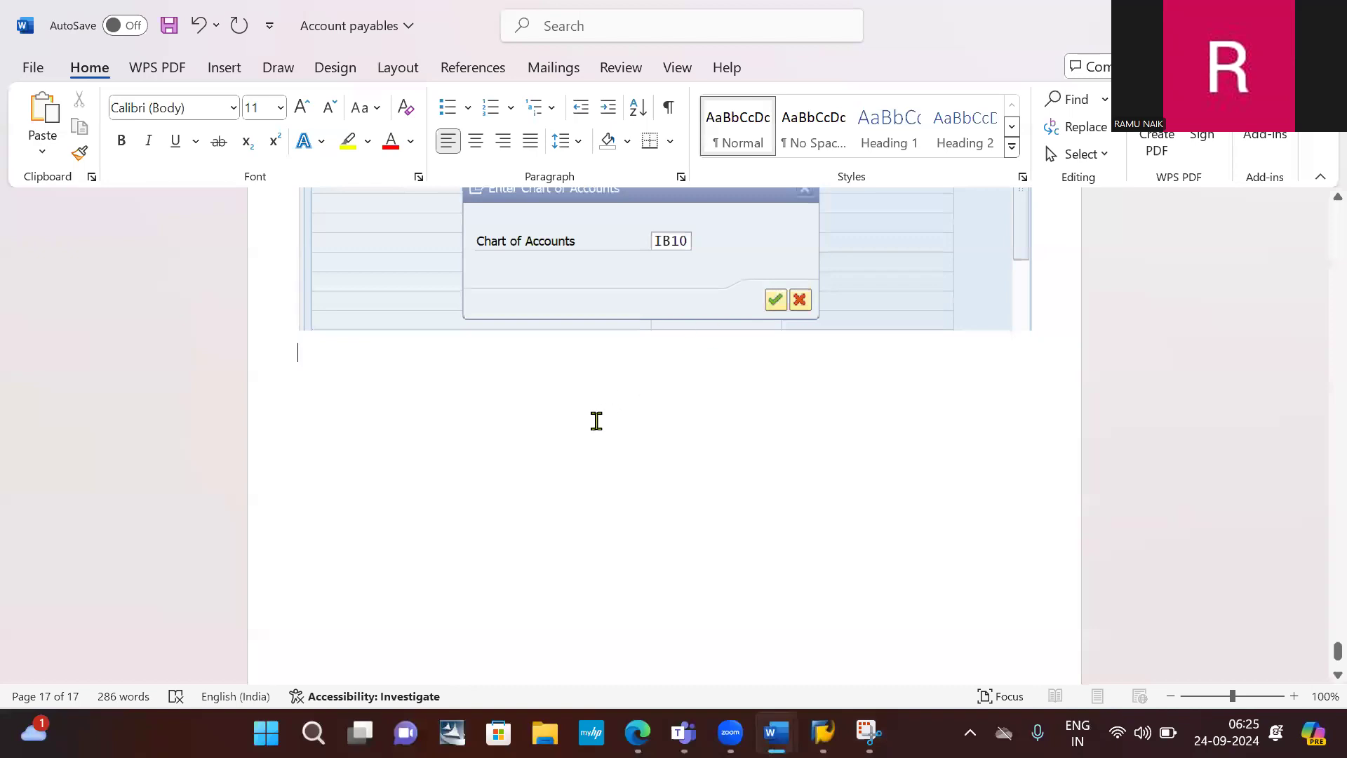
pyautogui.hotkey('ctrl', 'v')
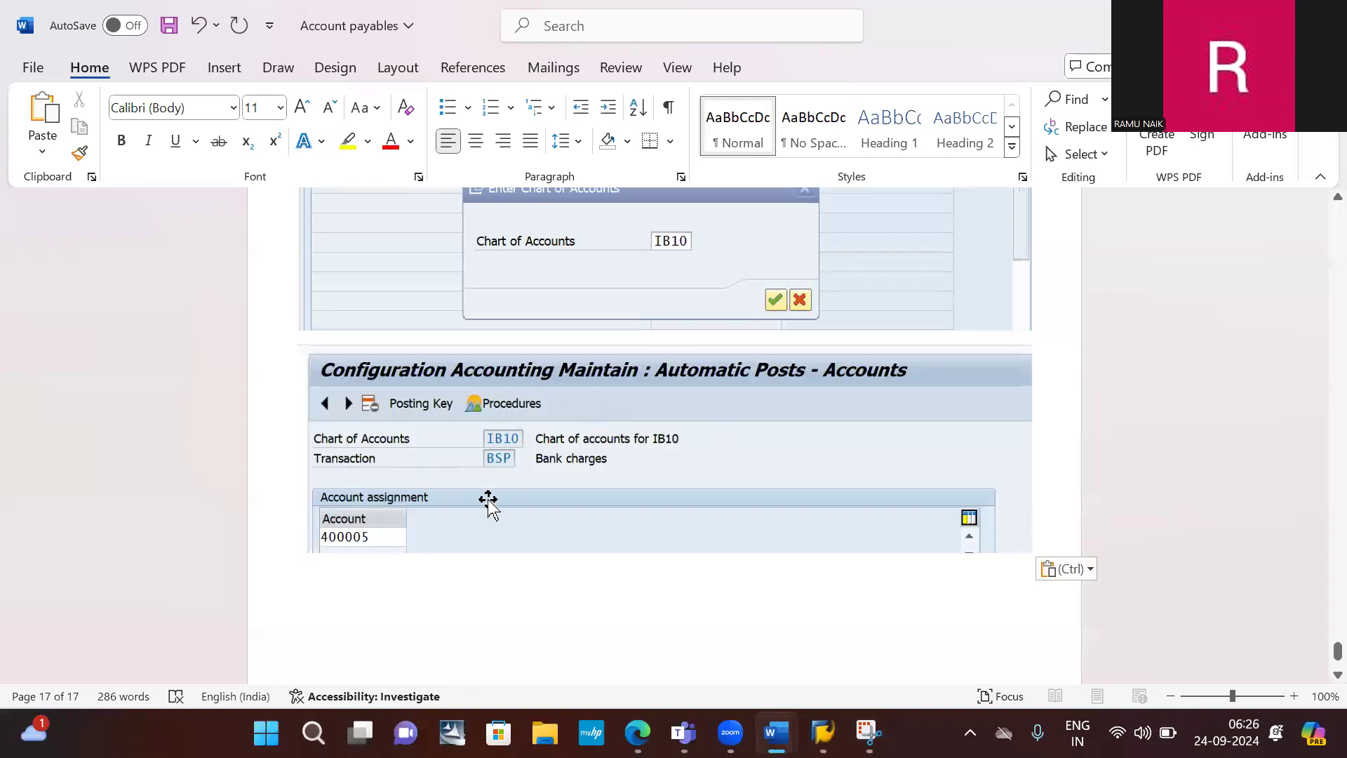
pyautogui.press('Return')
# - Switch back to SAP and save the bank charges account assignment in the "IB10 Accounts payables" customizing request
pyautogui.hotkey('alt', 'Tab')
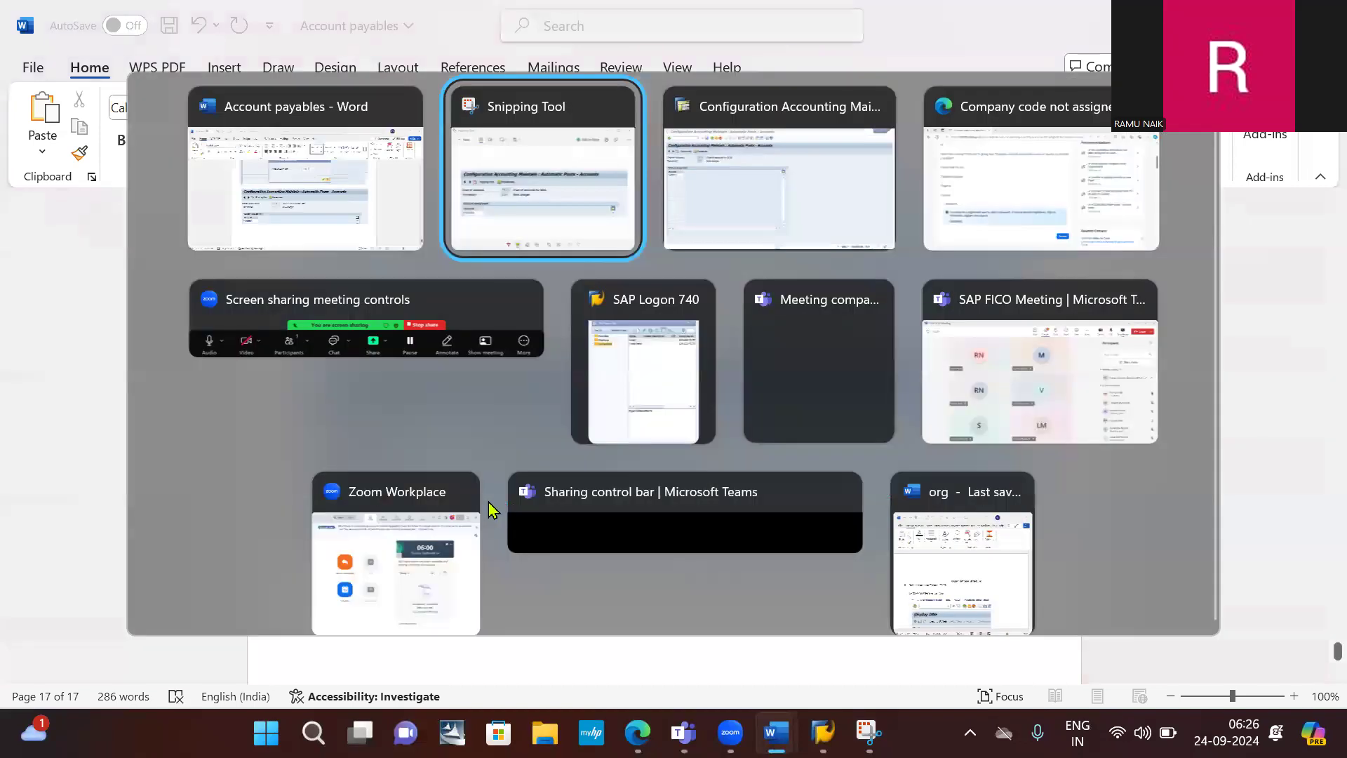
pyautogui.hotkey('alt', 'Tab')
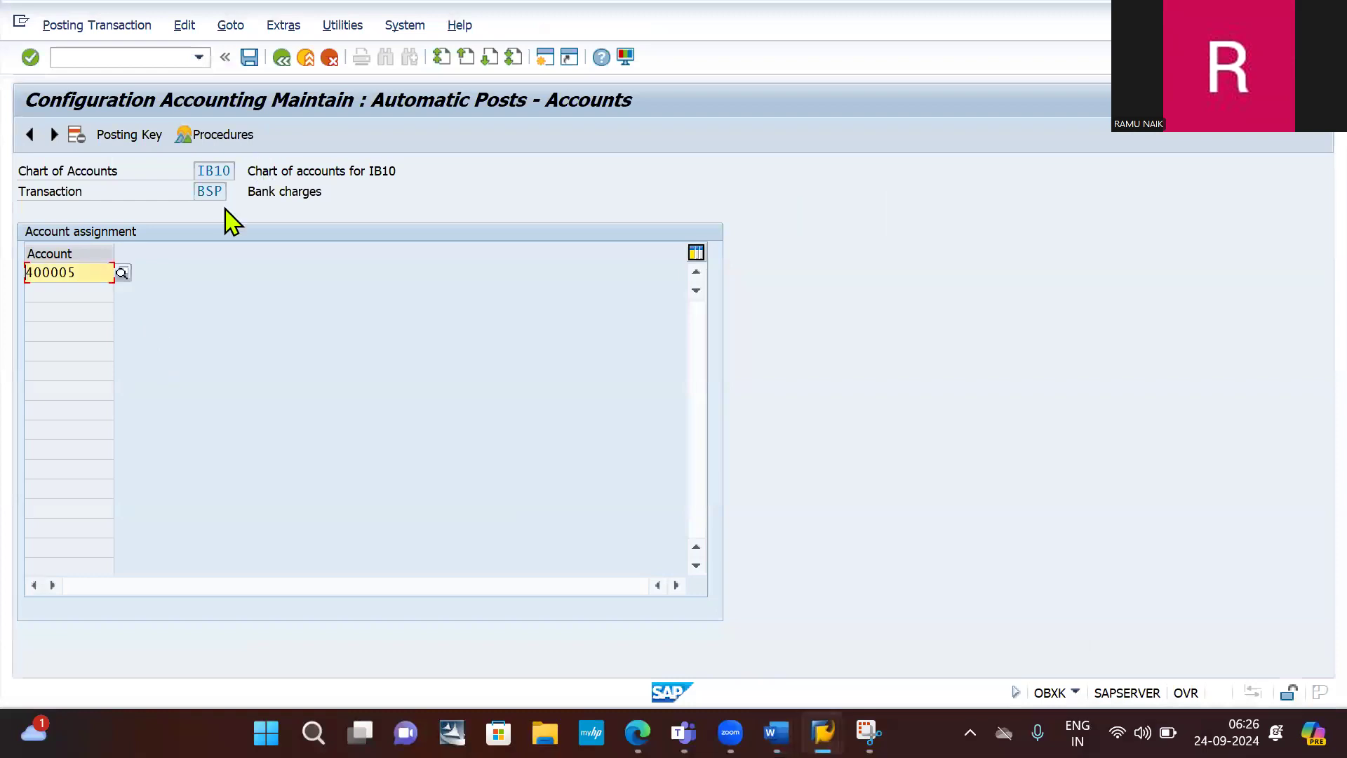
pyautogui.click(249, 57)
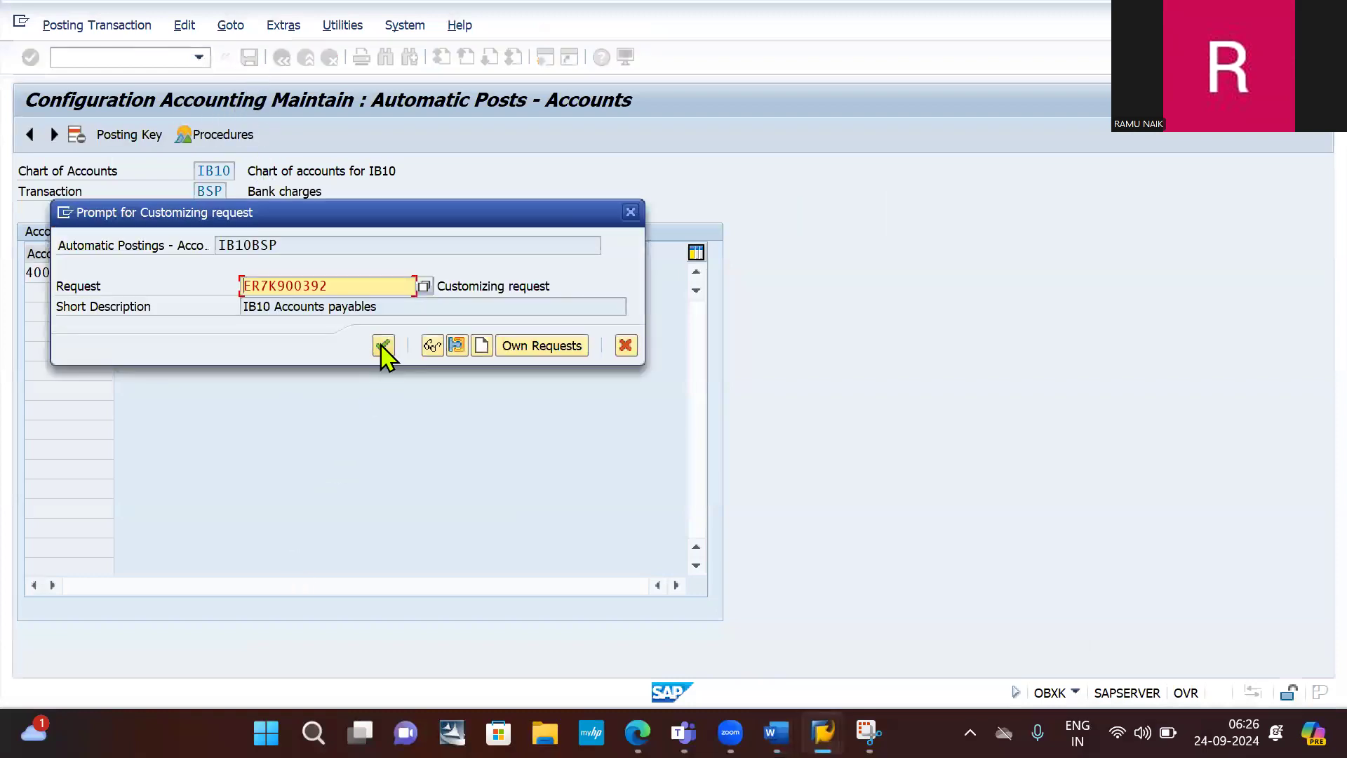
pyautogui.click(383, 345)
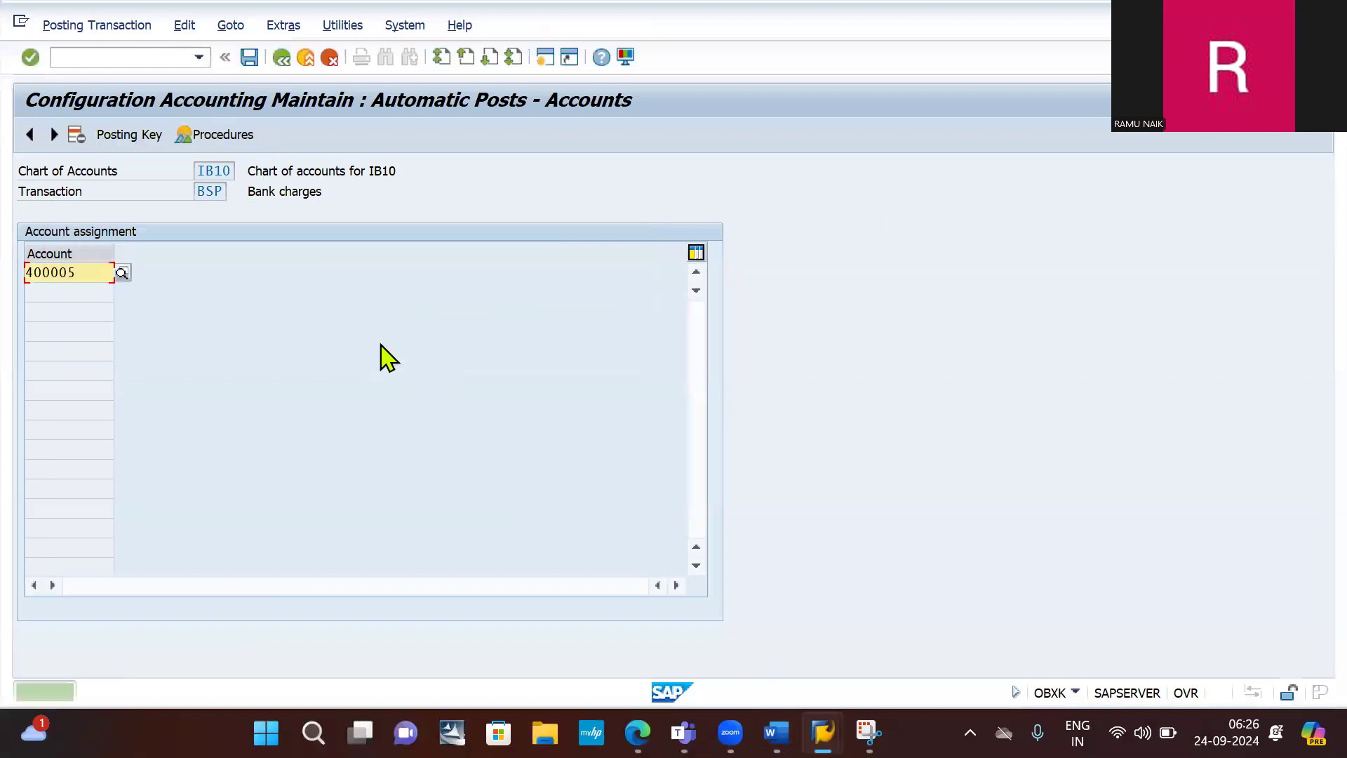
# - Add the line SAVE below the account assignment snip in Word and return to SAP
pyautogui.hotkey('alt', 'Tab')
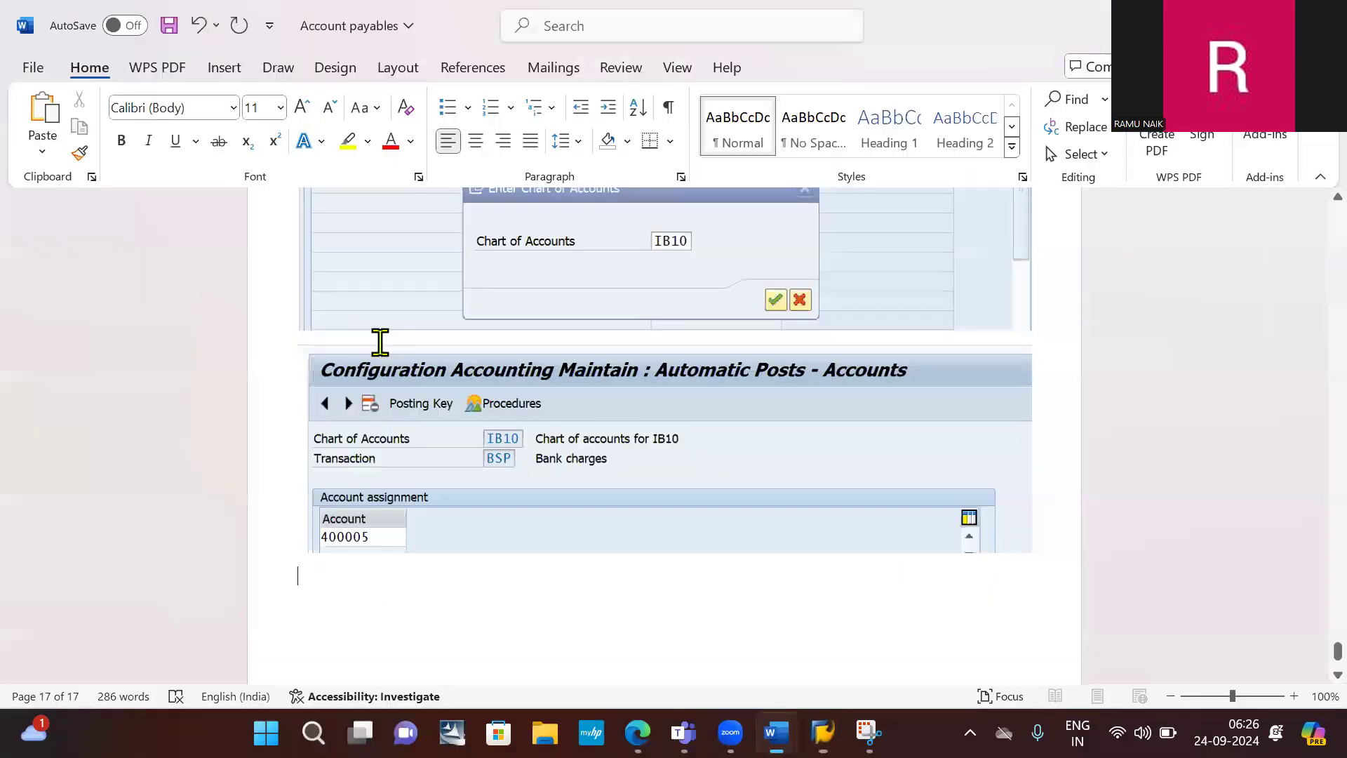
pyautogui.write('SAVE')
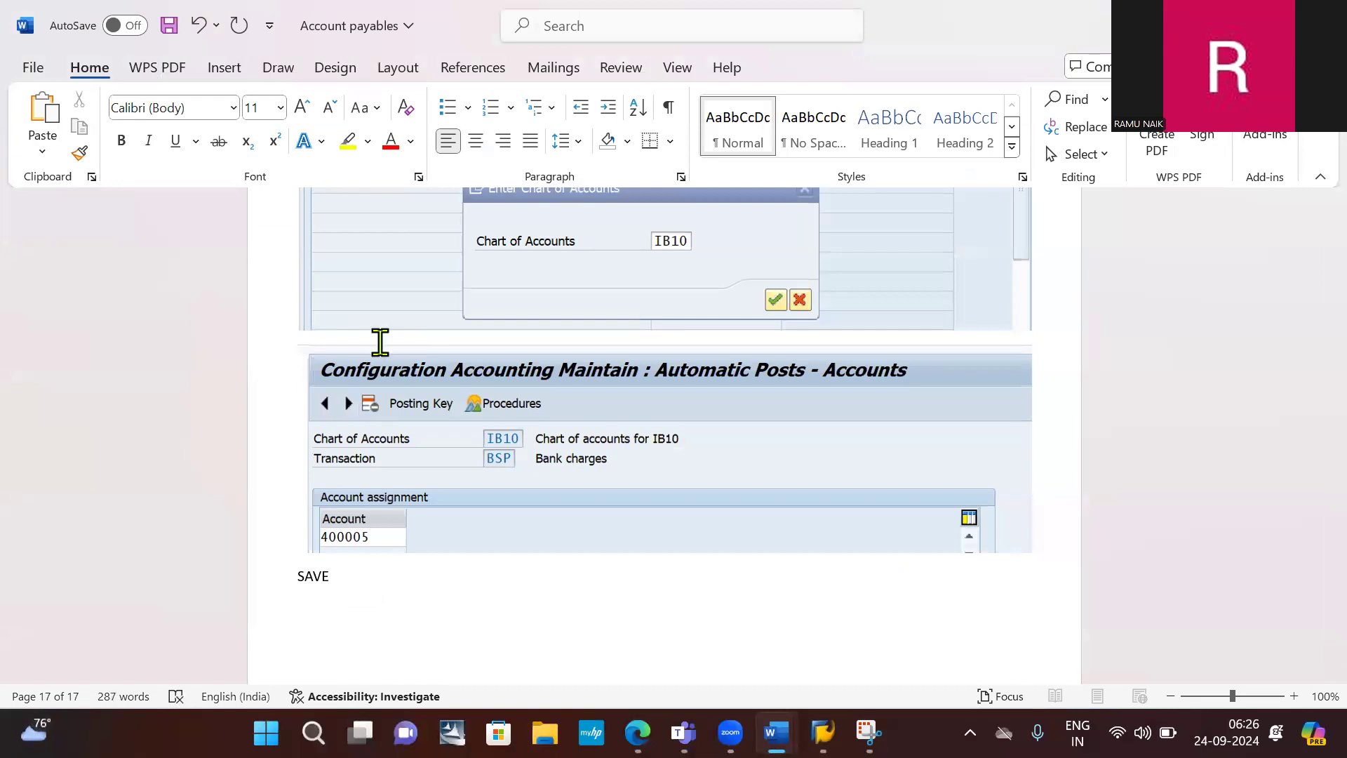
pyautogui.hotkey('alt', 'Tab')
pyautogui.hotkey('alt', 'Tab')
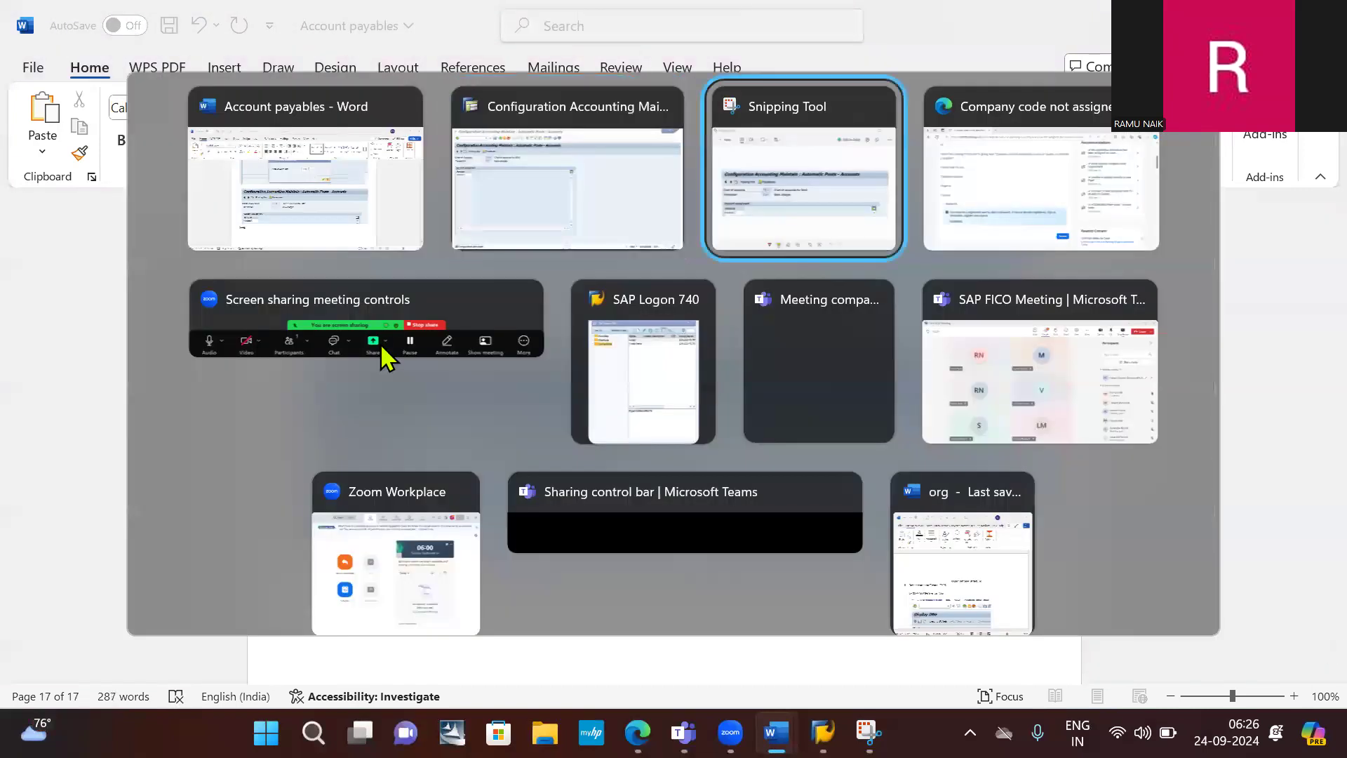
pyautogui.hotkey('alt', 'shift', 'Tab')
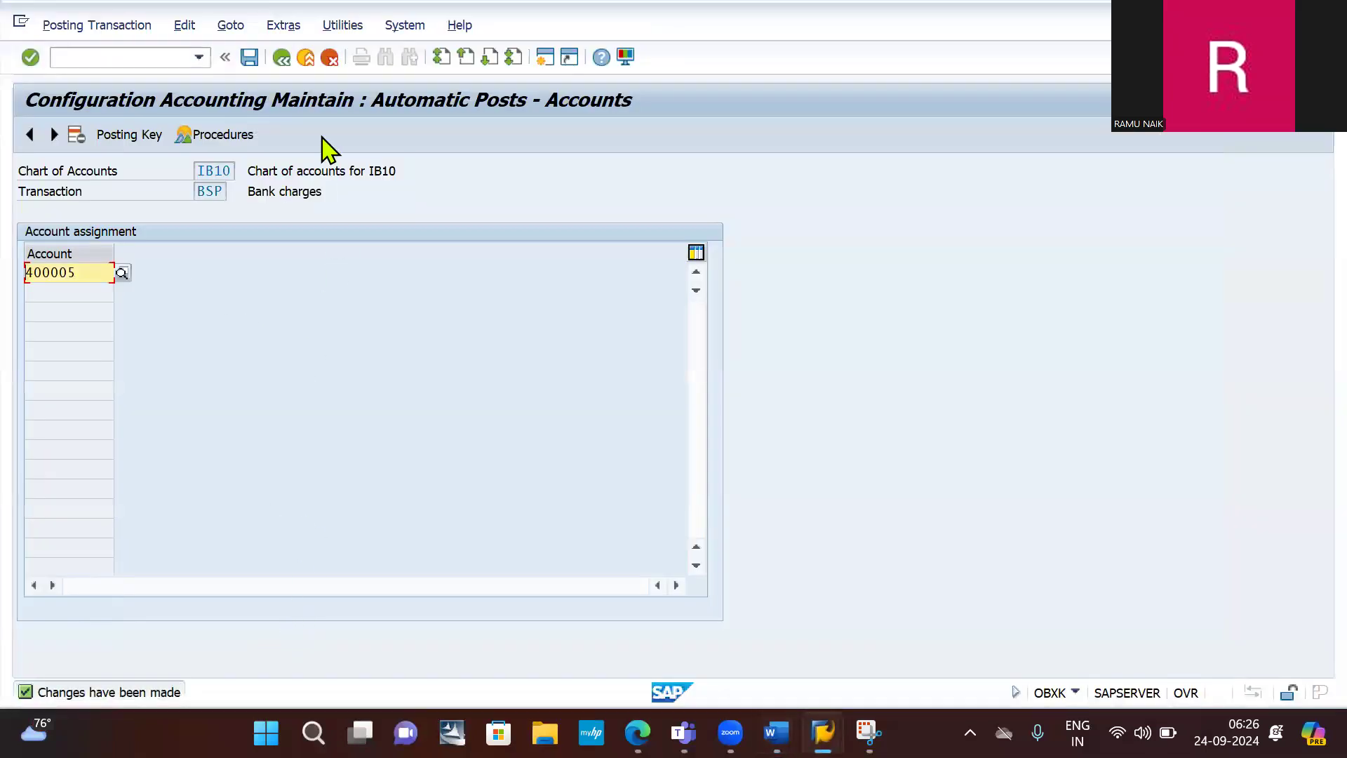
# - Save the account assignment again and start the outgoing payment transaction with /NF-53
pyautogui.click(251, 57)
pyautogui.click(101, 53)
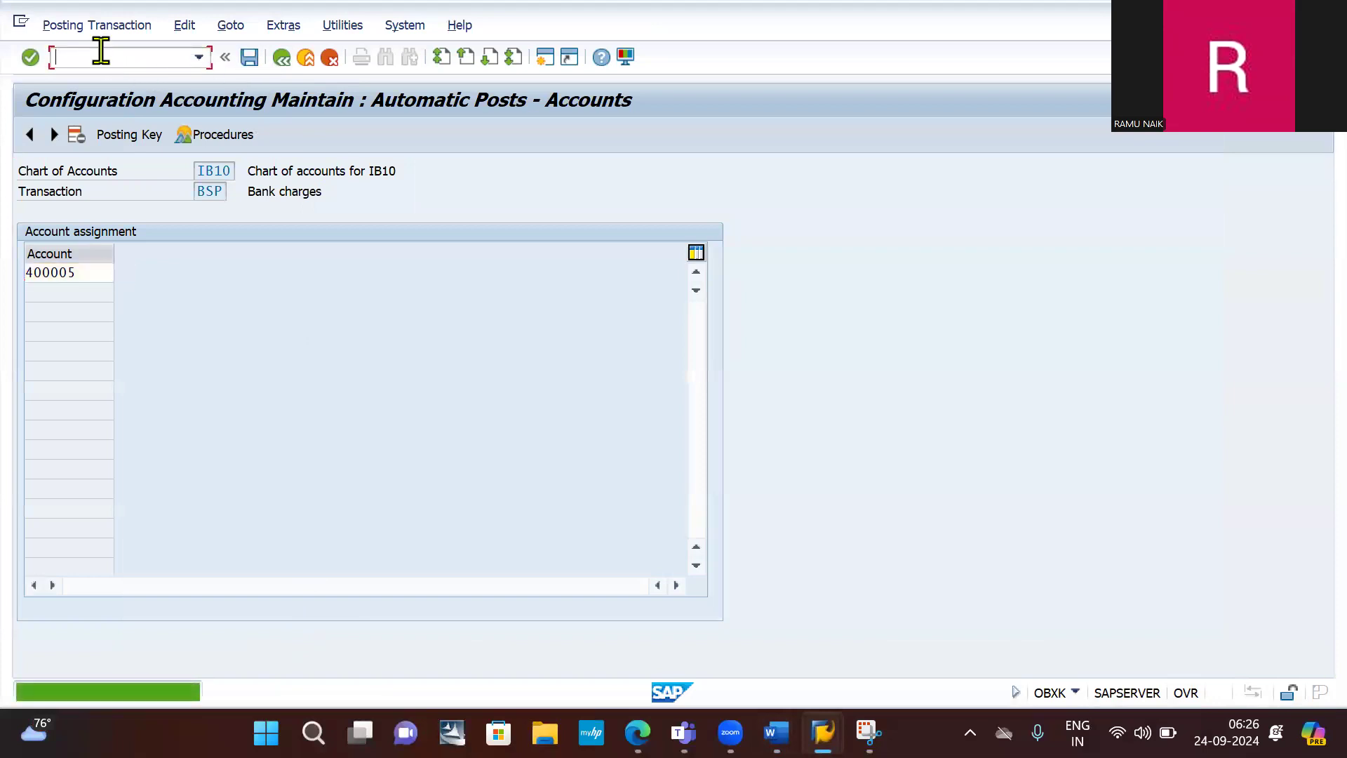
pyautogui.write('/NF-53')
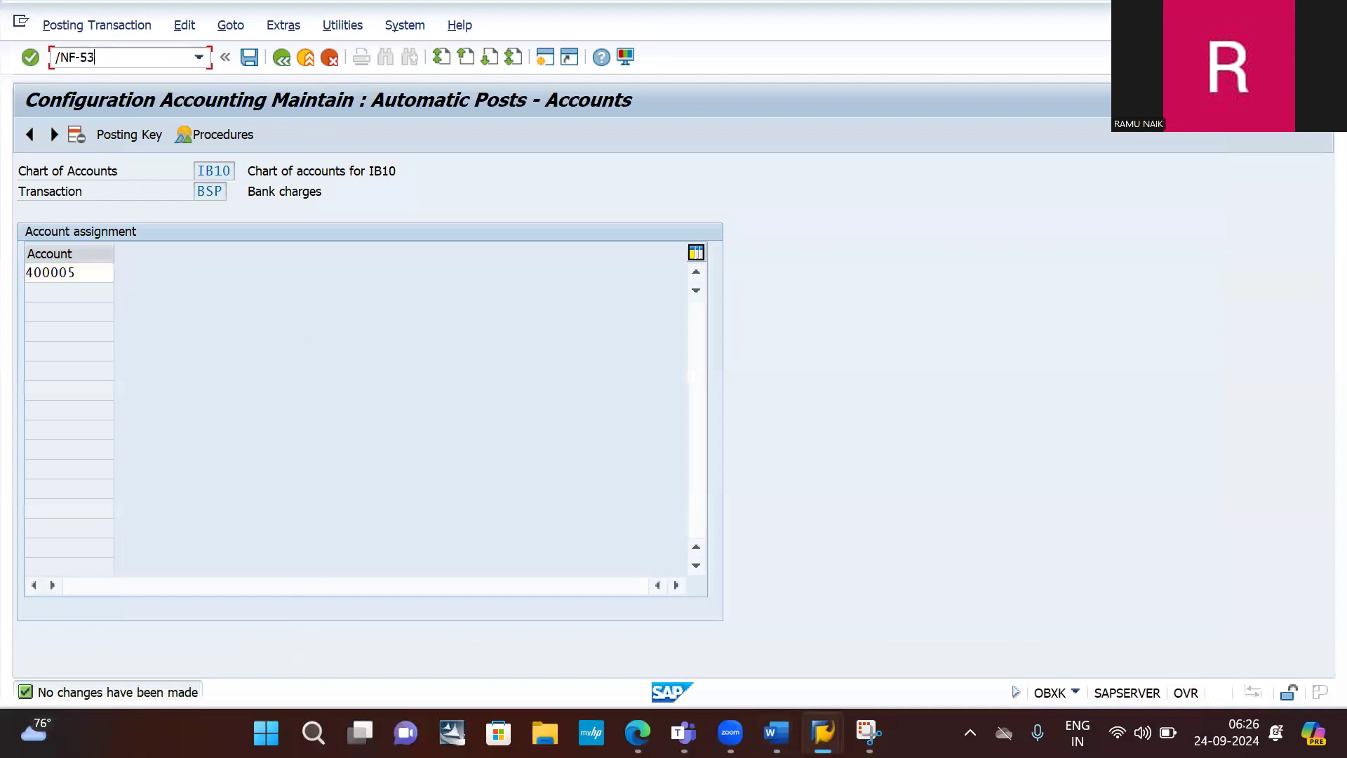
pyautogui.press('Return')
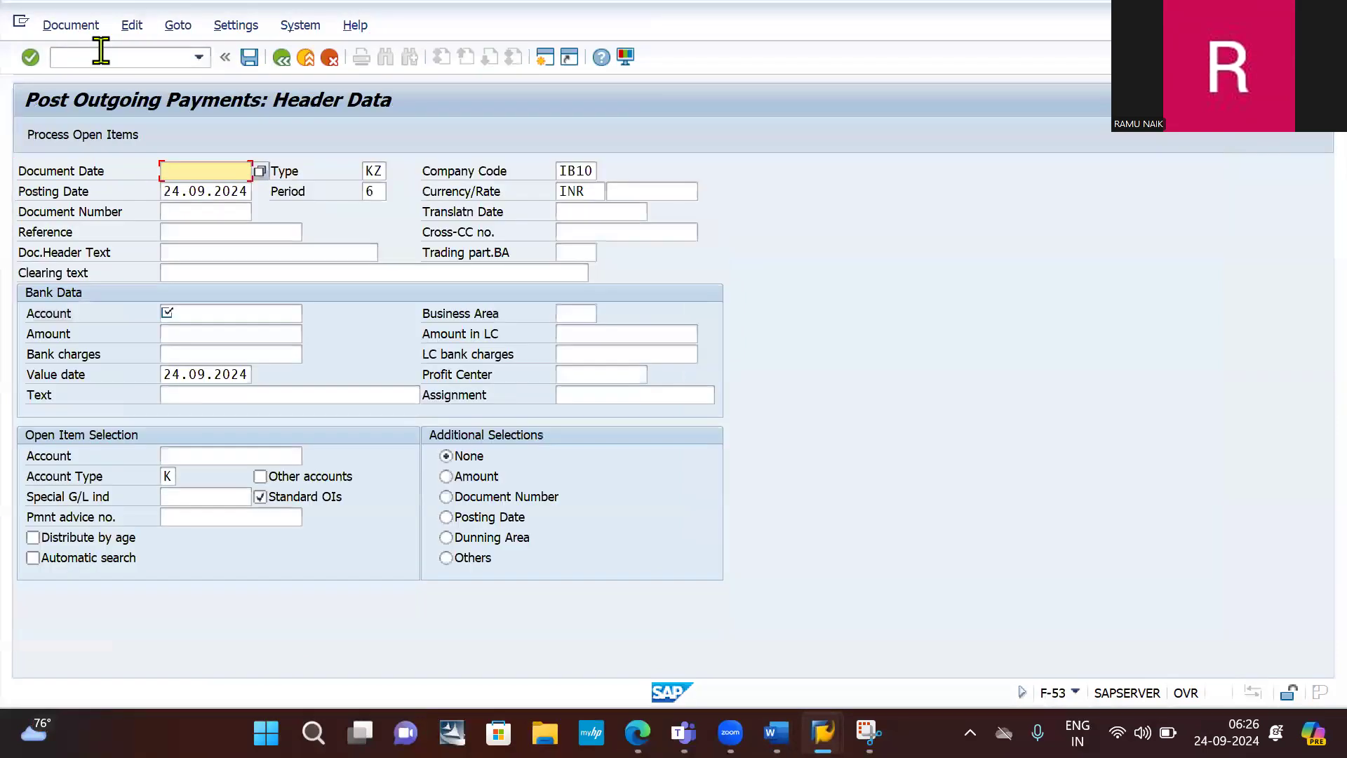
# - Set the payment's document date to 24.09.2024 and its bank account to 200000
pyautogui.press('Down')
pyautogui.press('Down')
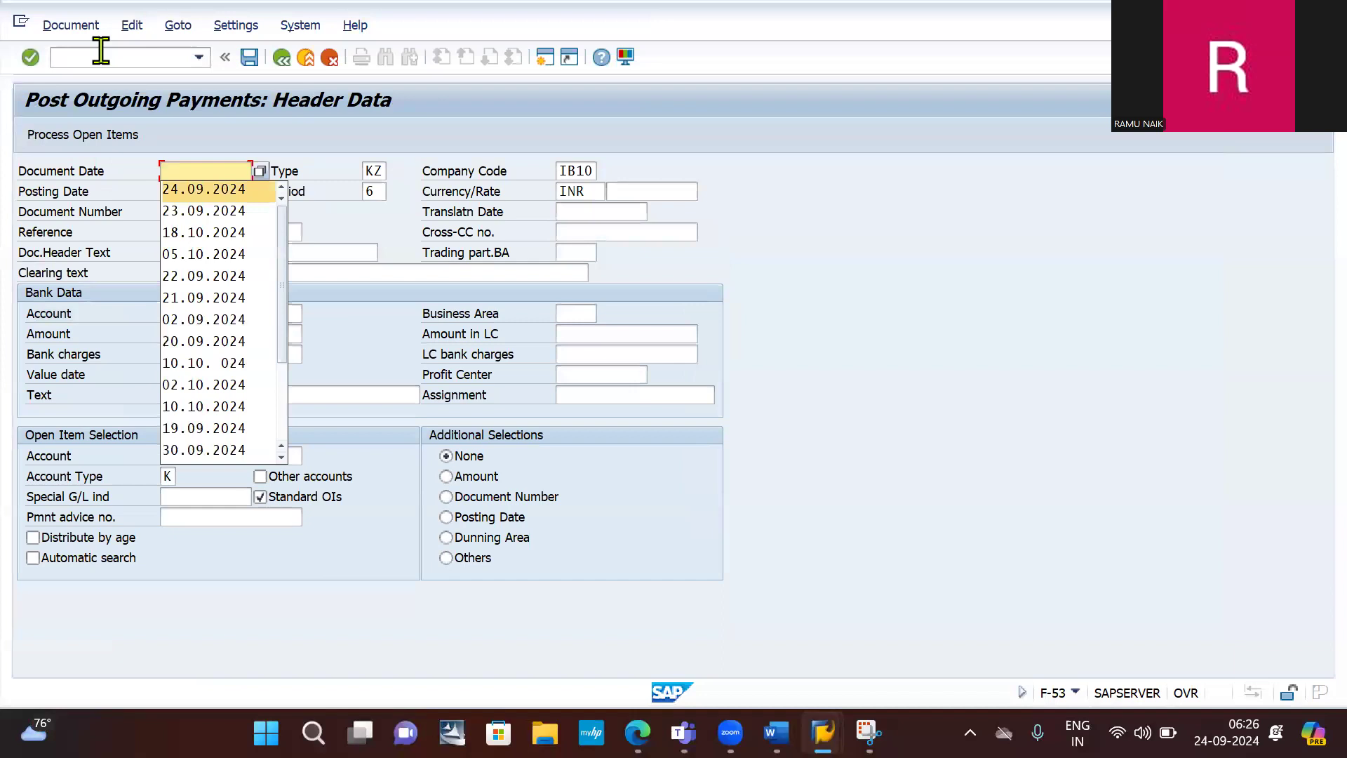
pyautogui.press('Return')
pyautogui.press('Tab')
pyautogui.press('Tab')
pyautogui.press('Tab')
pyautogui.press('Tab')
pyautogui.press('Tab')
pyautogui.press('Tab')
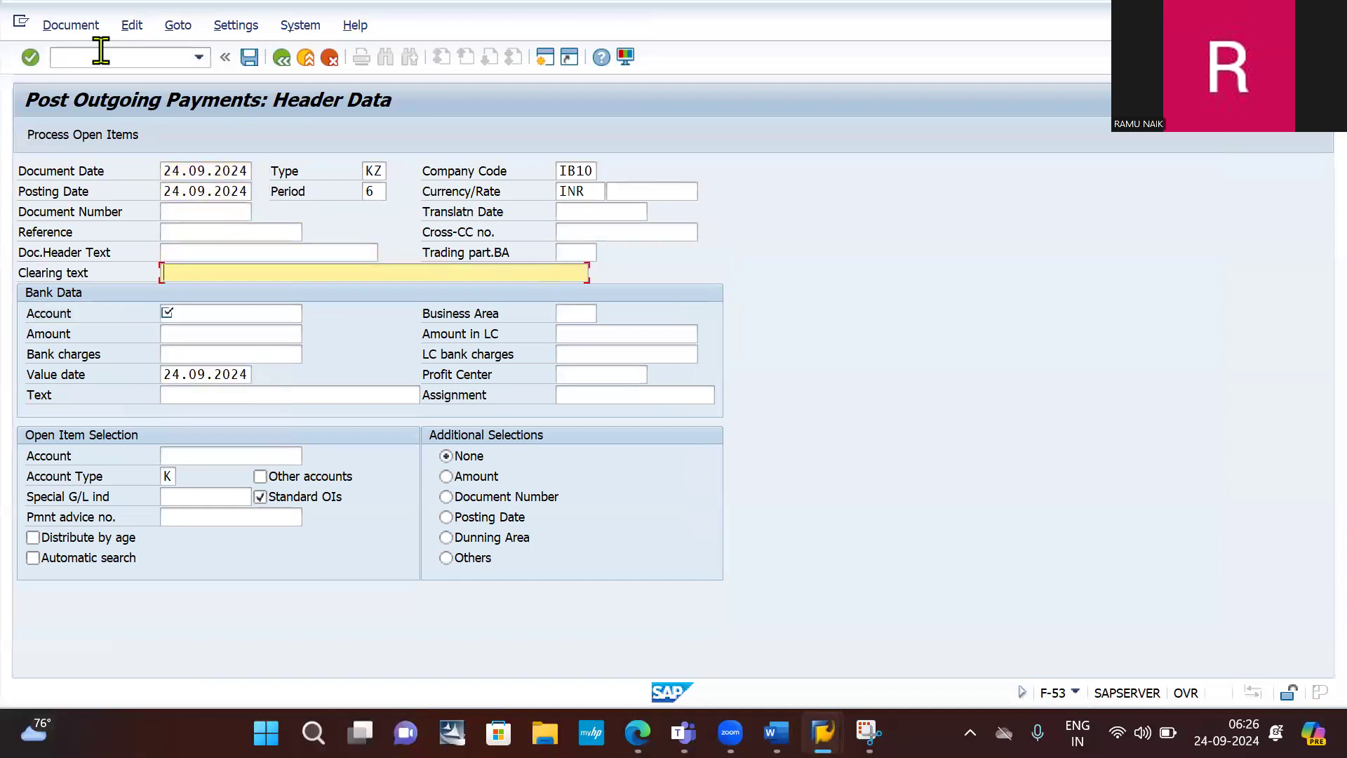
pyautogui.press('Down')
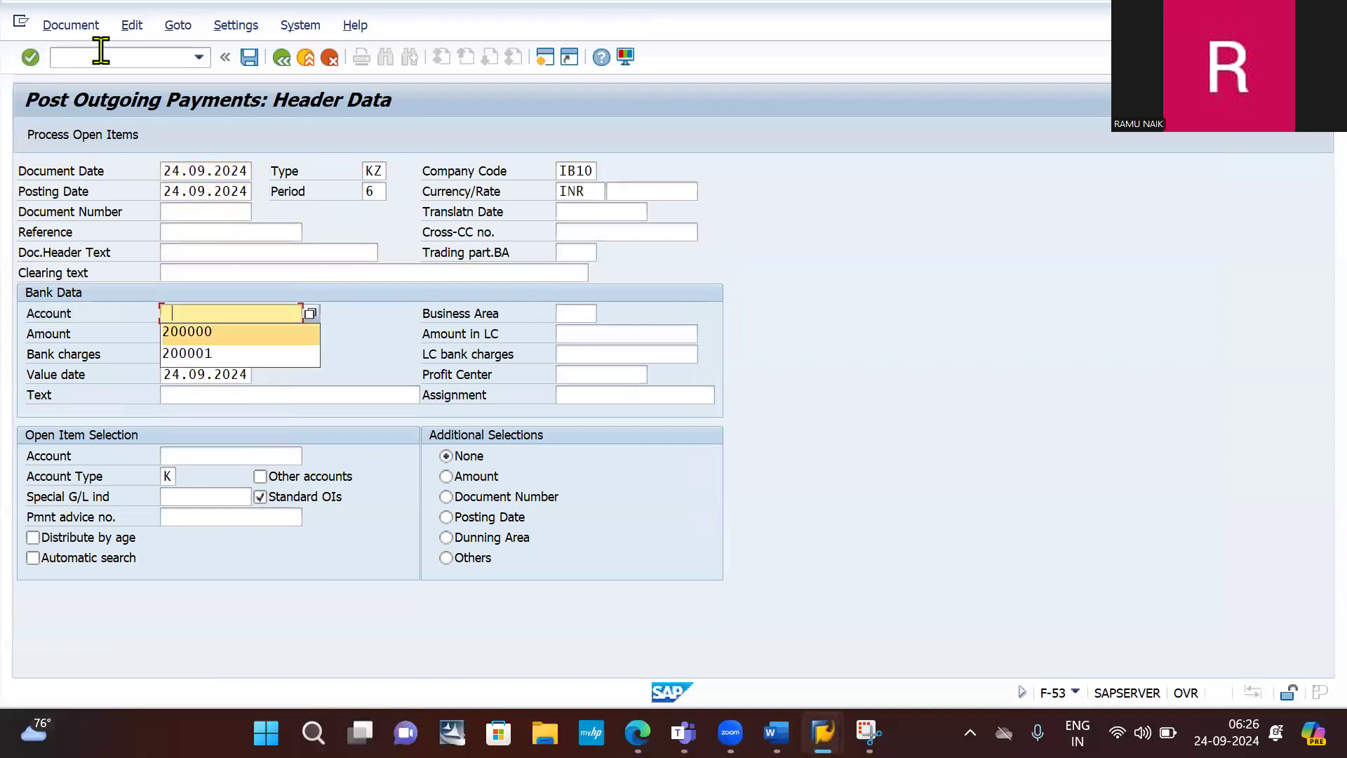
pyautogui.press('Return')
pyautogui.press('Tab')
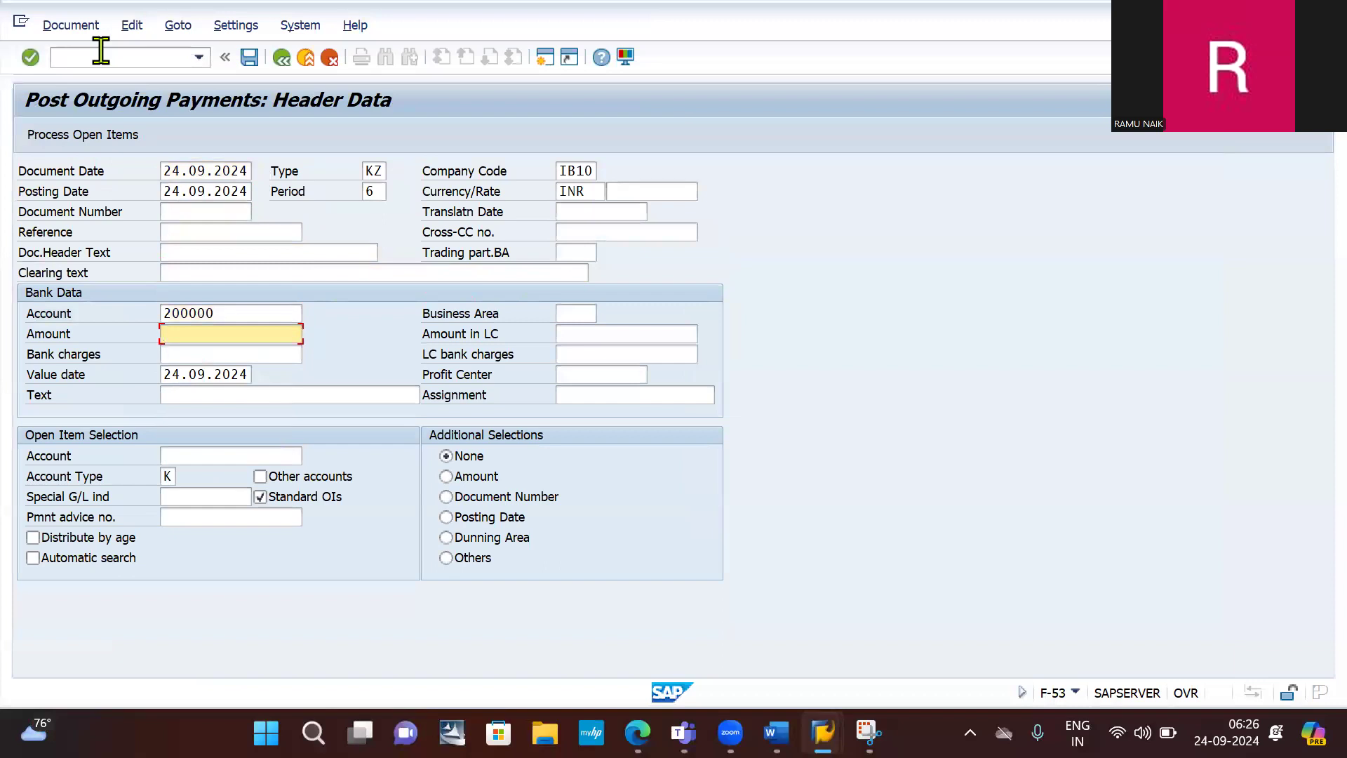
# - Enter bank charges of 1000 and a payment amount of 46000 in the bank data
pyautogui.press('Tab')
pyautogui.press('Down')
pyautogui.press('Return')
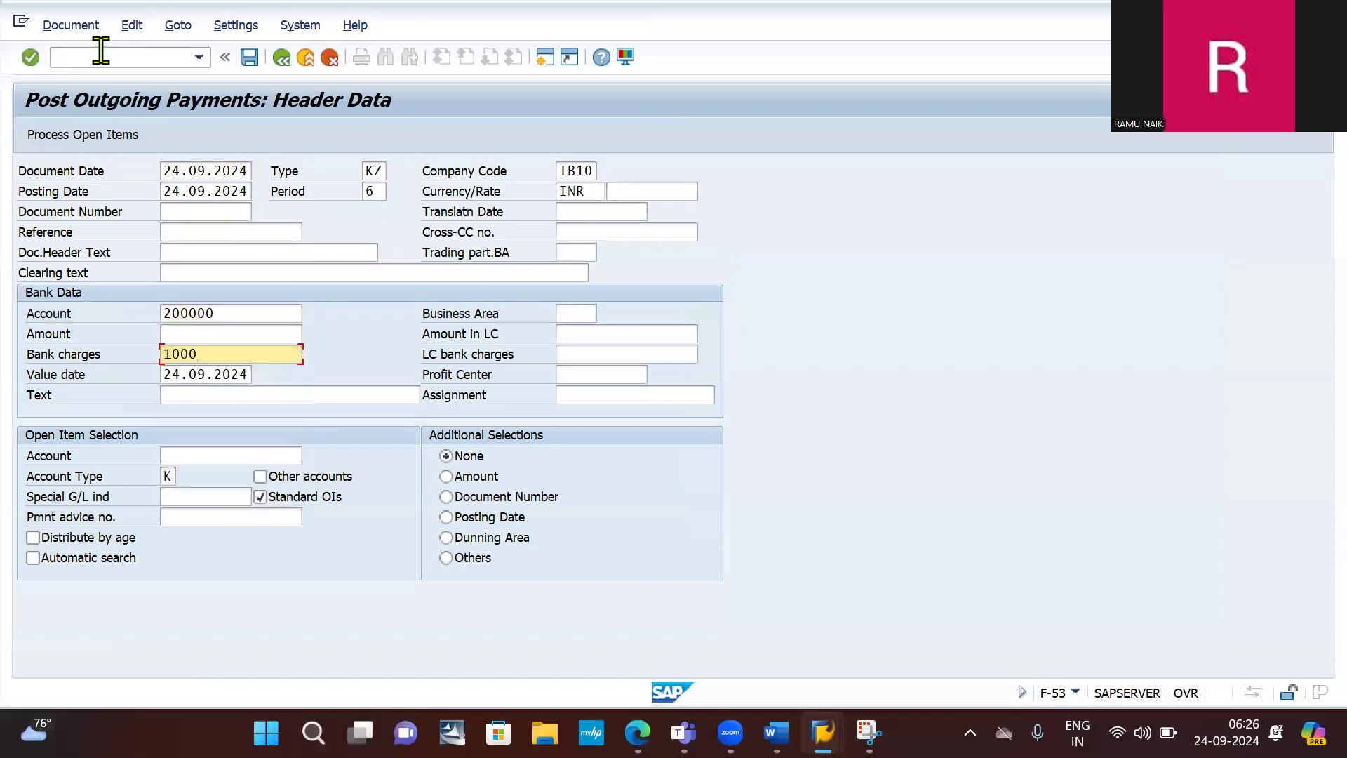
pyautogui.hotkey('shift', 'Tab')
pyautogui.press('Down')
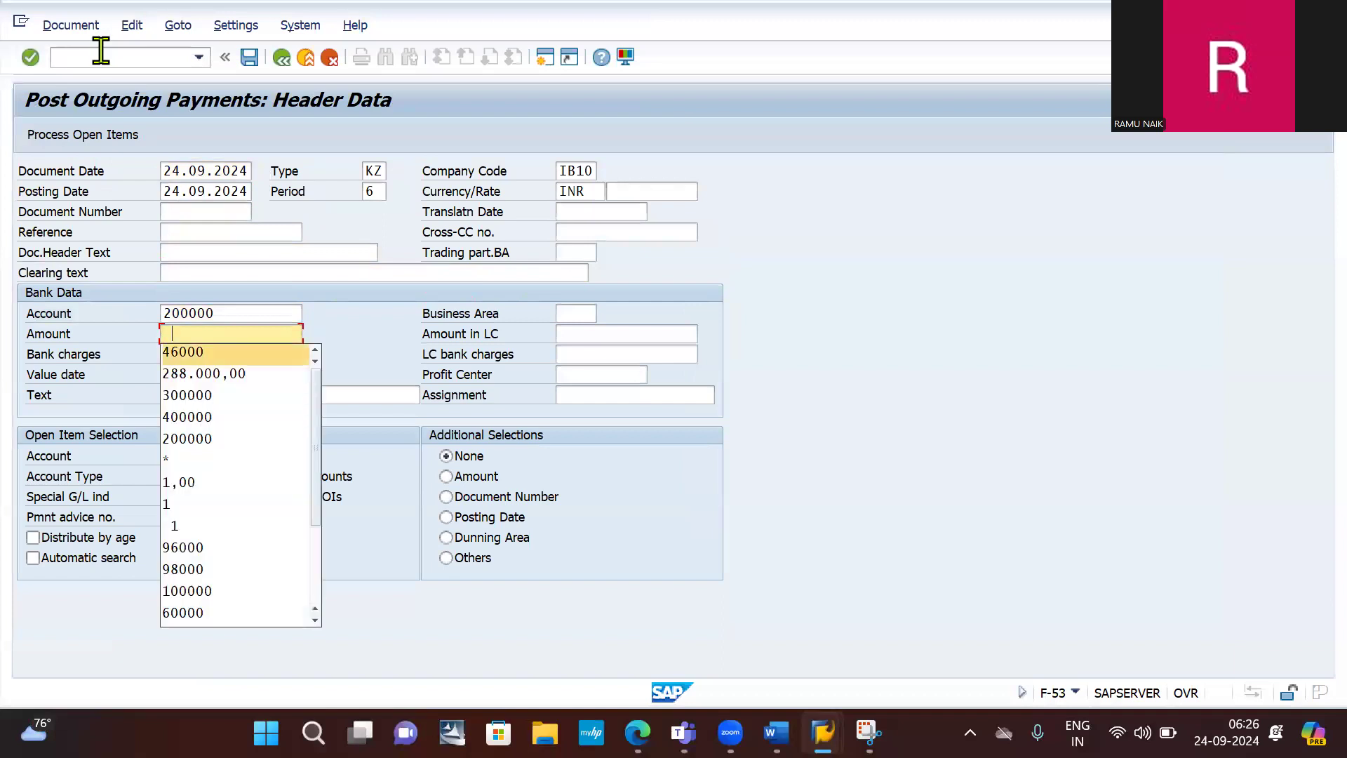
pyautogui.press('Return')
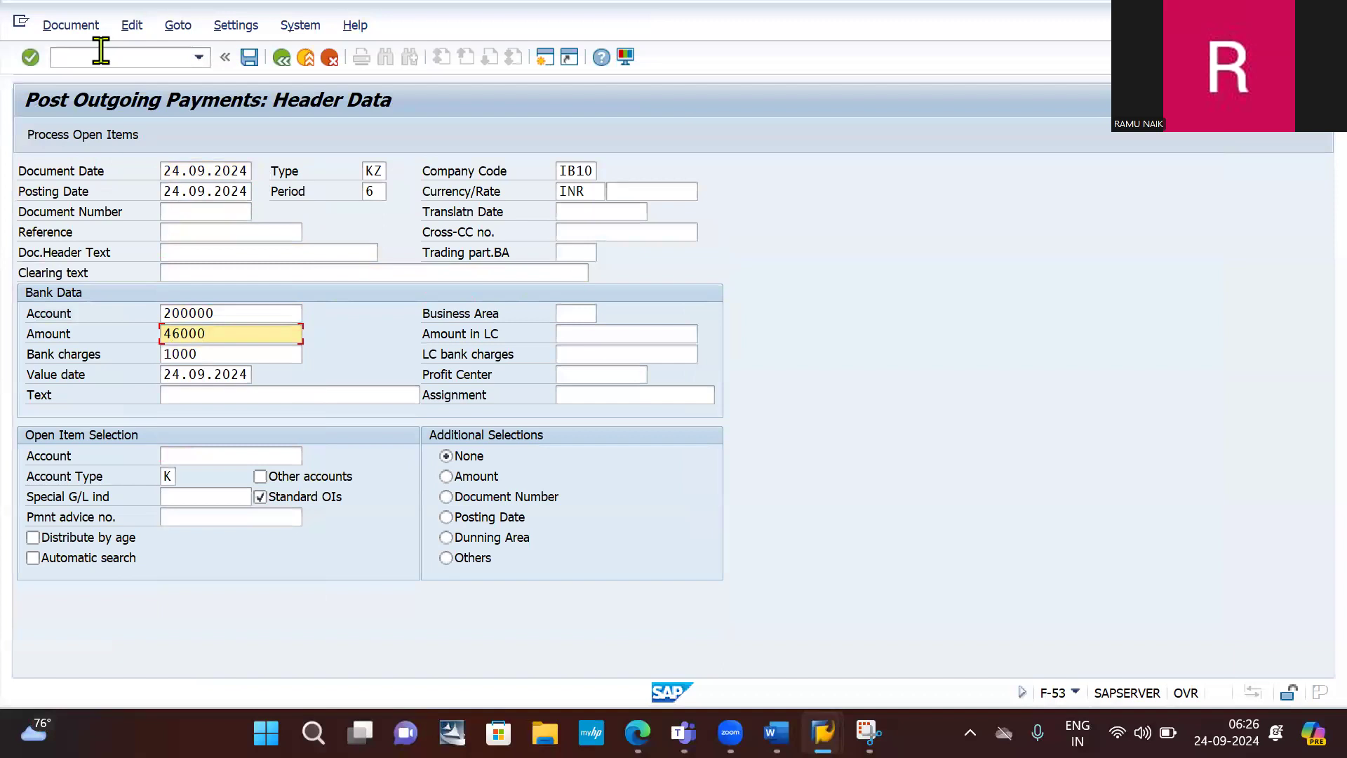
# - Choose the vendor account of Metro Advertisers LTD 02 for open item selection and process its open items
pyautogui.press('Tab')
pyautogui.press('Tab')
pyautogui.press('Tab')
pyautogui.press('Tab')
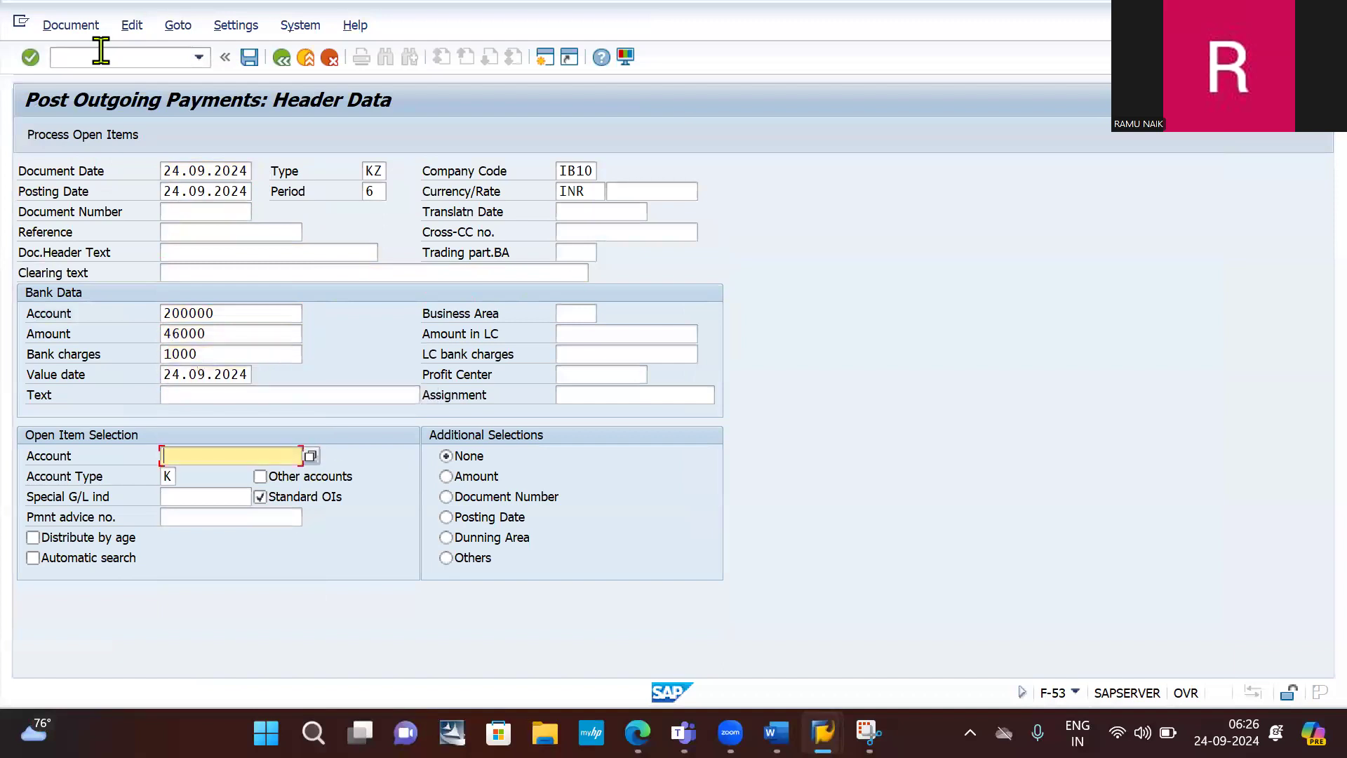
pyautogui.press('Down')
pyautogui.press('Return')
pyautogui.press('Return')
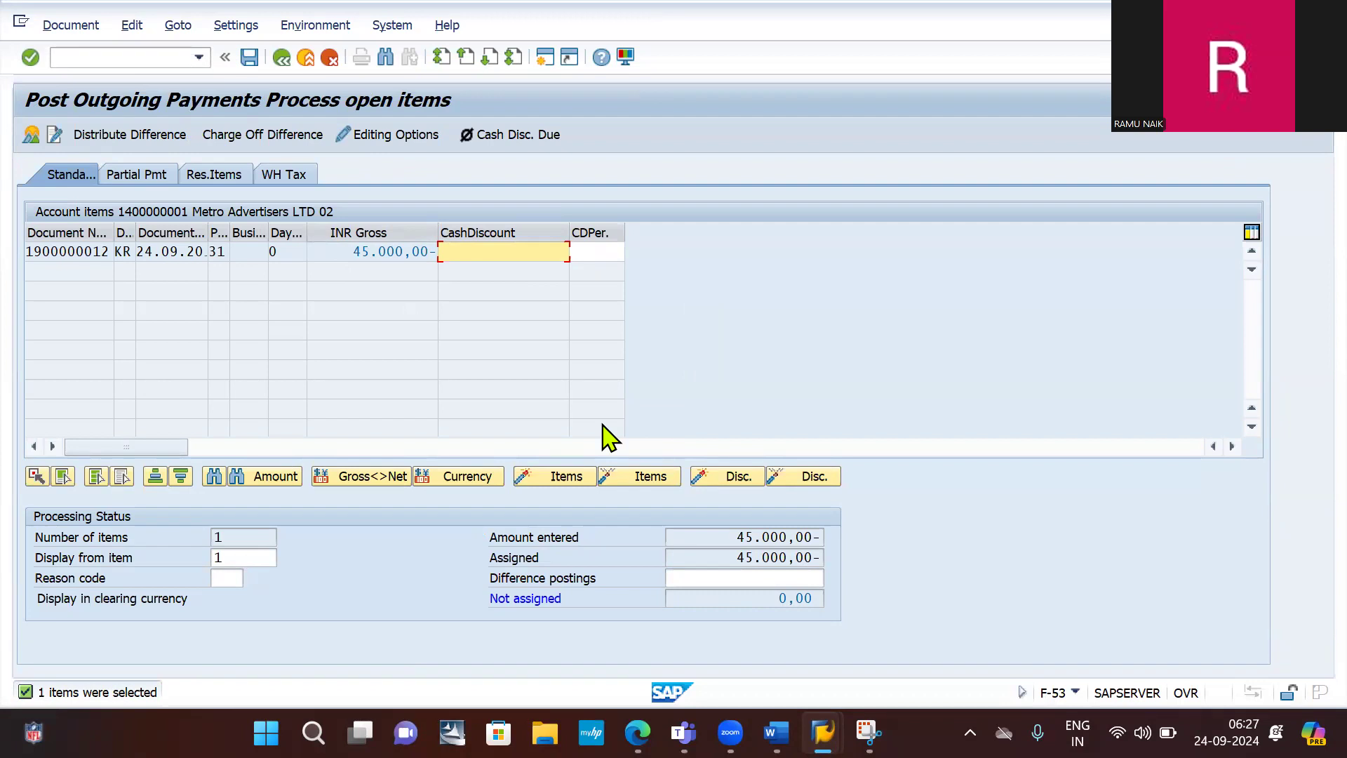
# - Simulate the outgoing payment and capture the resulting document overview with its header and line items in Snipping Tool
pyautogui.click(74, 32)
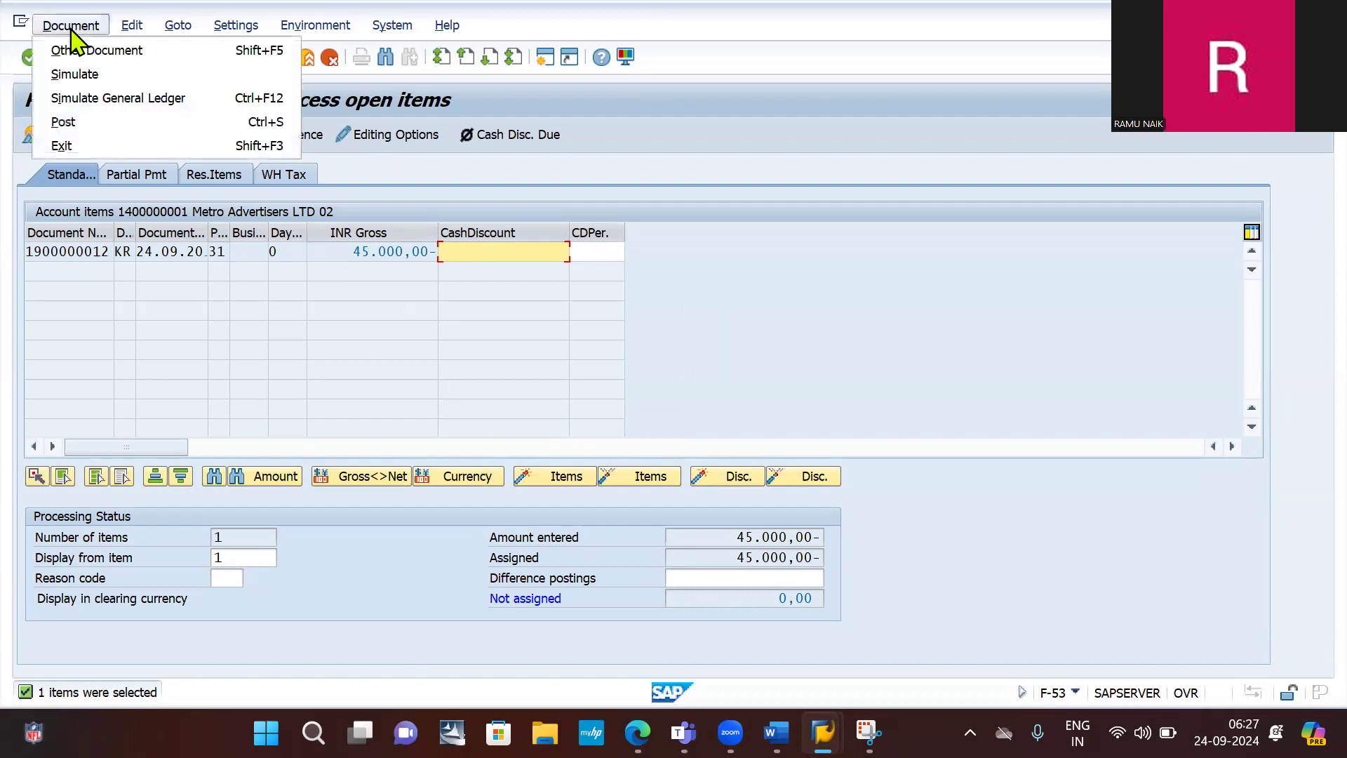
pyautogui.click(83, 76)
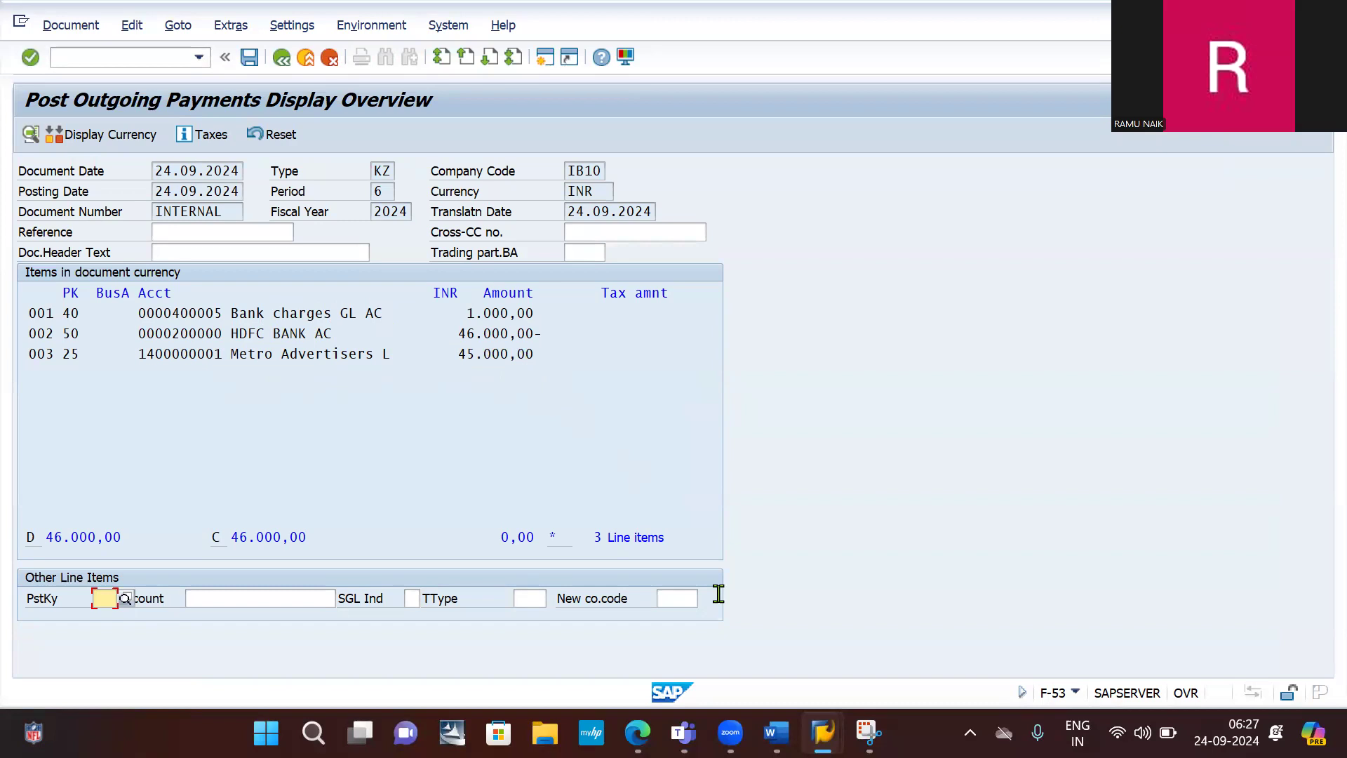
pyautogui.hotkey('alt', 'Tab')
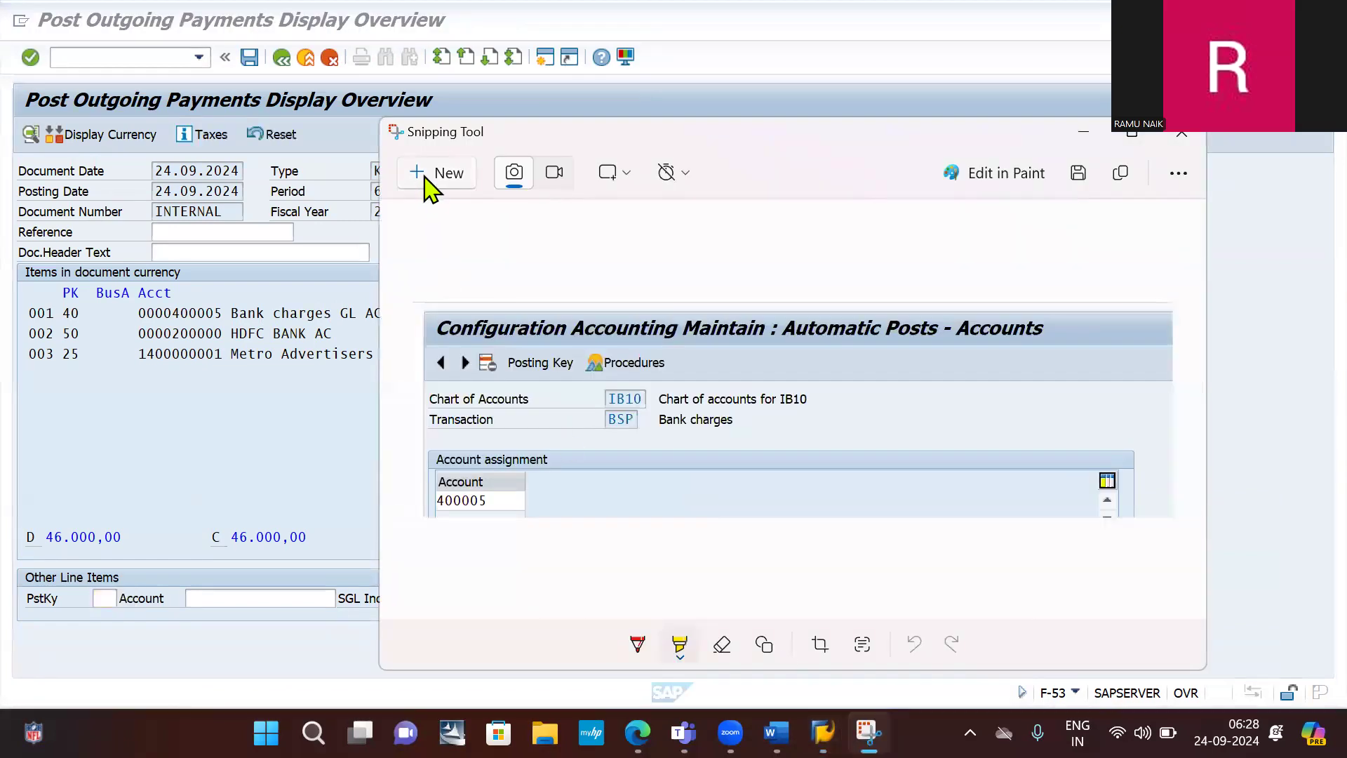
pyautogui.click(427, 186)
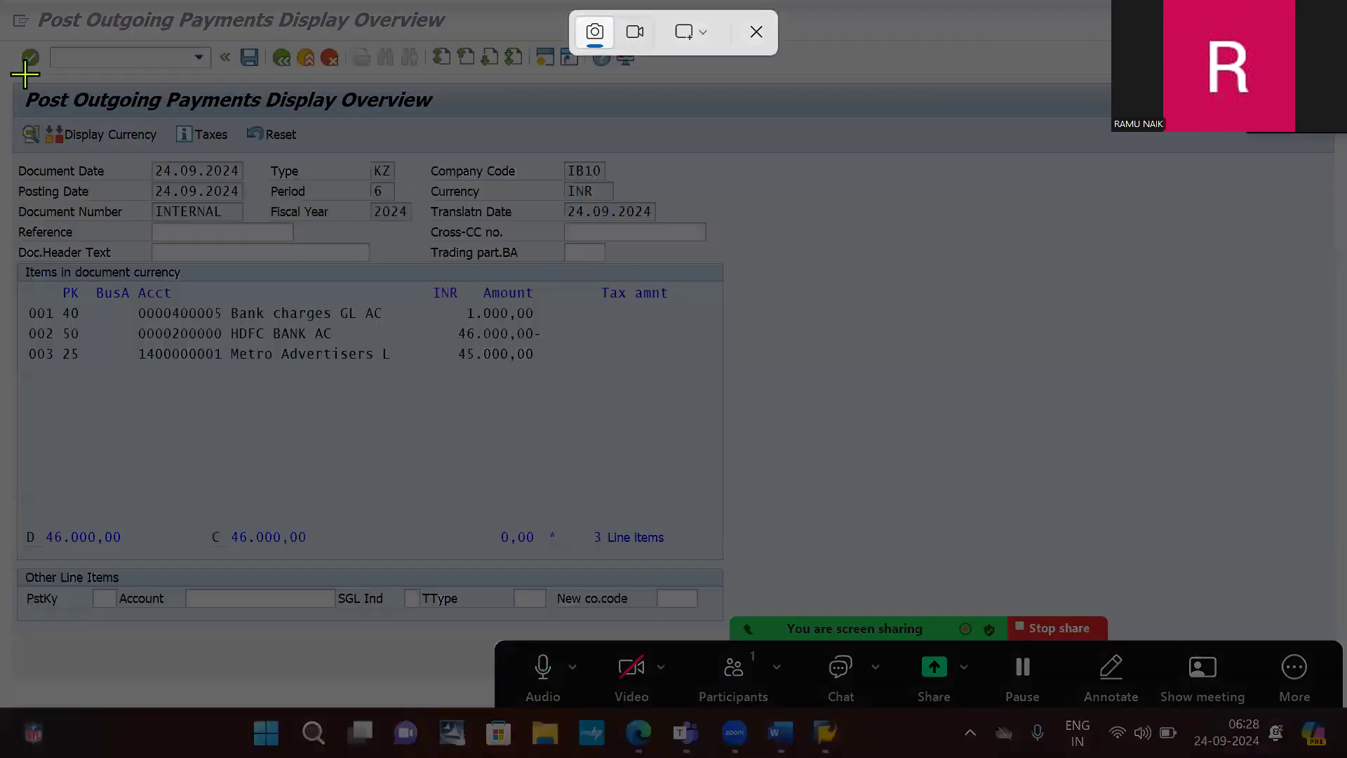
pyautogui.moveTo(1, 71); pyautogui.dragTo(838, 371)
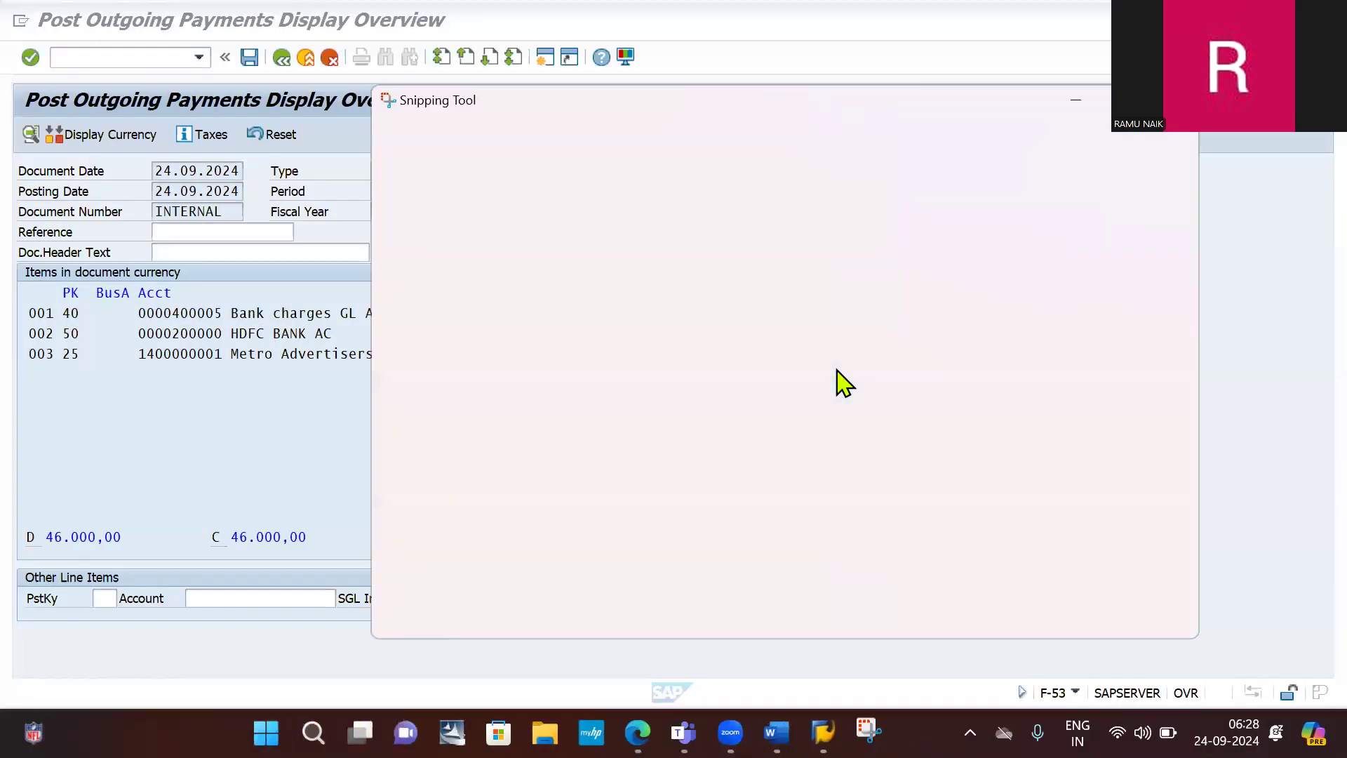
# - In the Account payables Word document, add the lines "F-53" and "Entries" below SAVE and paste the captured payment overview
pyautogui.hotkey('alt', 'Tab')
pyautogui.hotkey('alt', 'Tab')
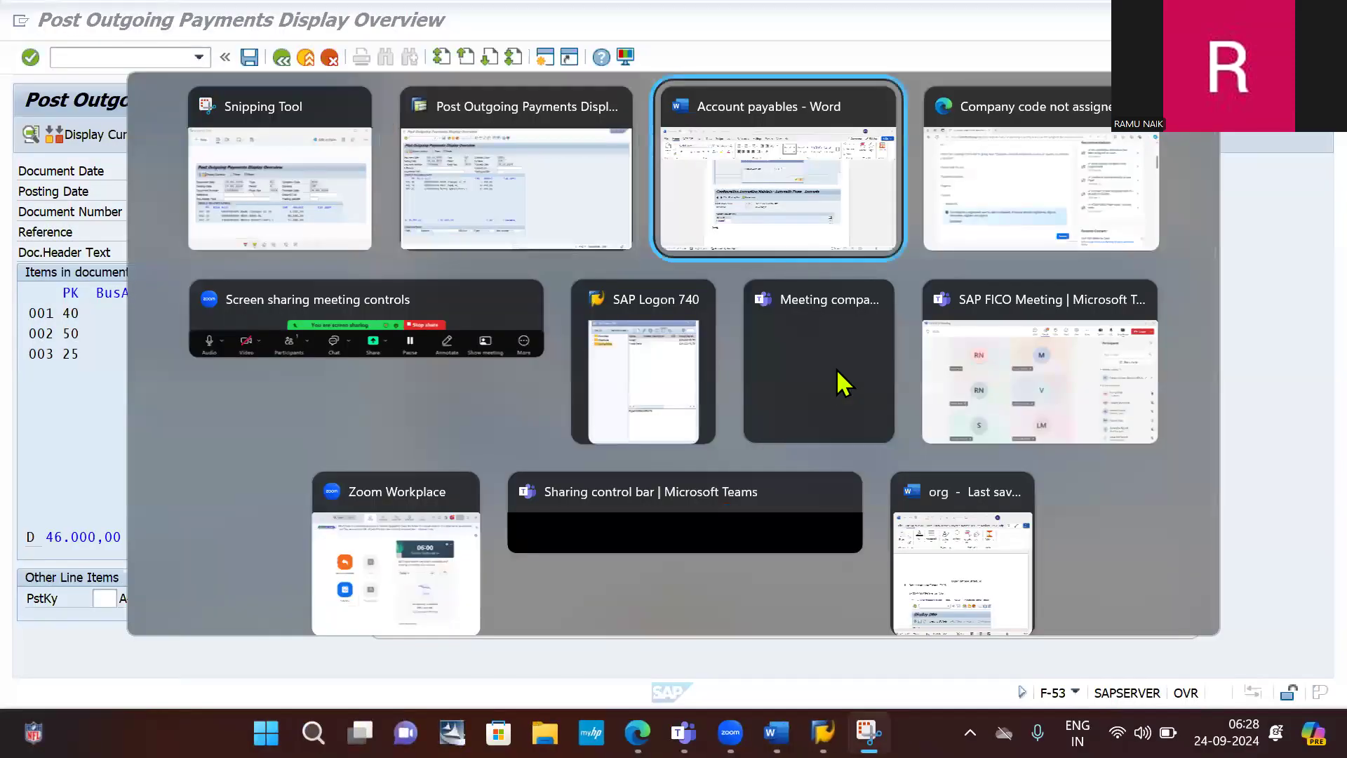
pyautogui.scroll(3, 493, 350)
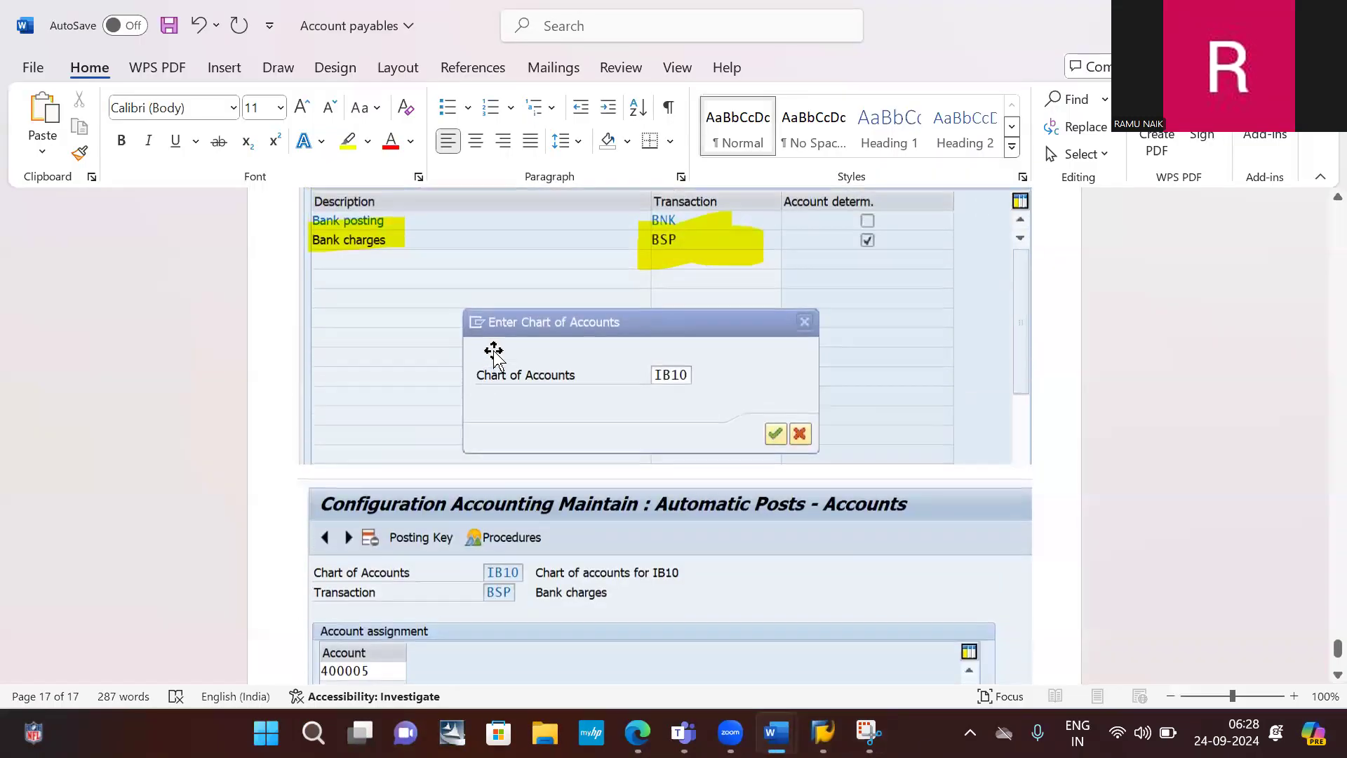
pyautogui.scroll(-2, 493, 351)
pyautogui.scroll(-2, 493, 351)
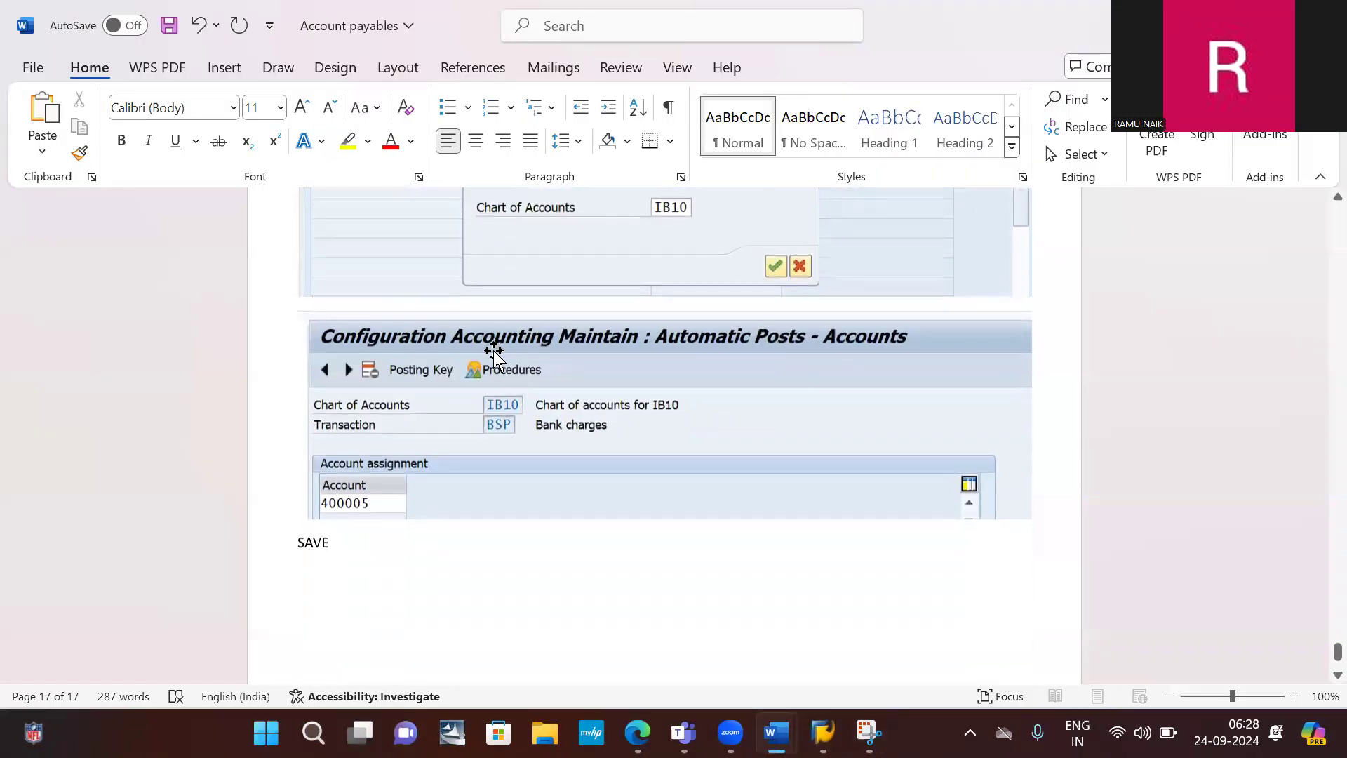
pyautogui.press('Return')
pyautogui.write('F')
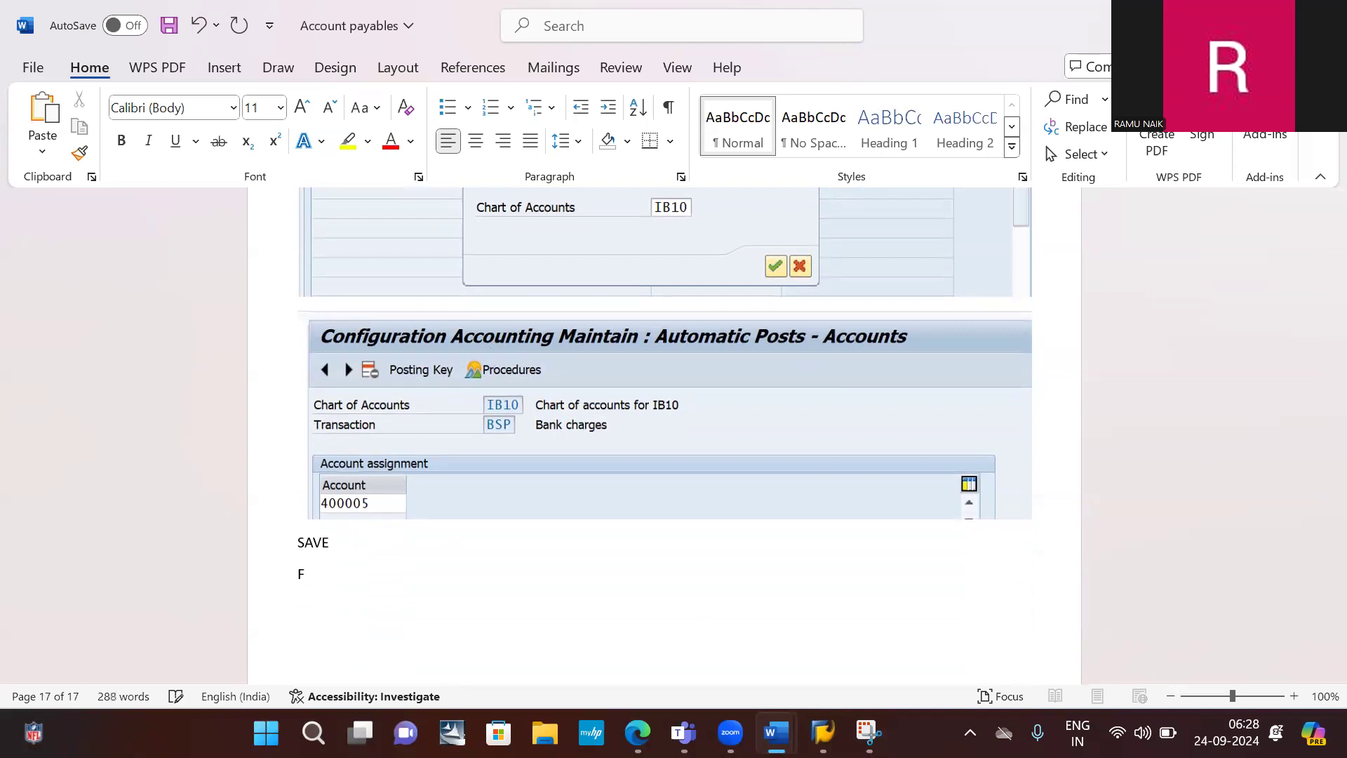
pyautogui.write('-')
pyautogui.press('BackSpace')
pyautogui.write('ntries')
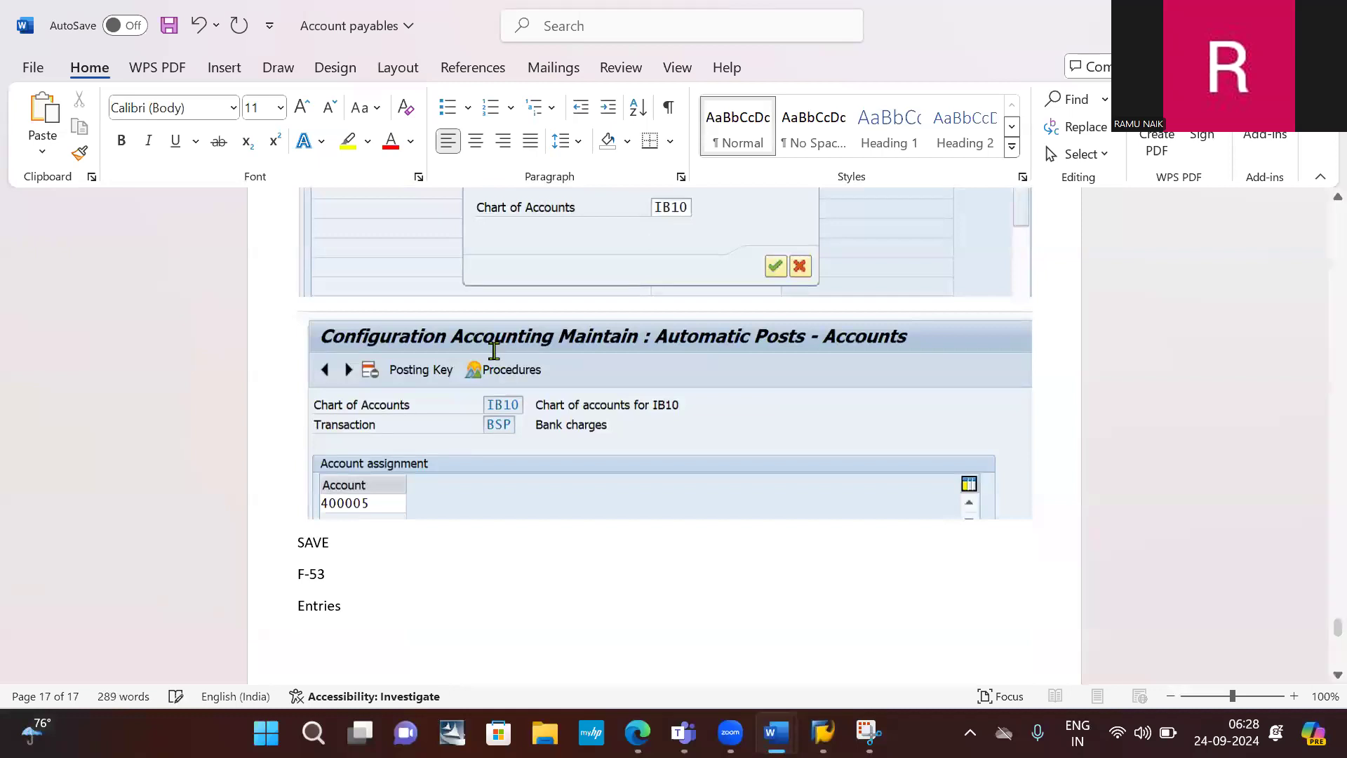
pyautogui.hotkey('ctrl', 'v')
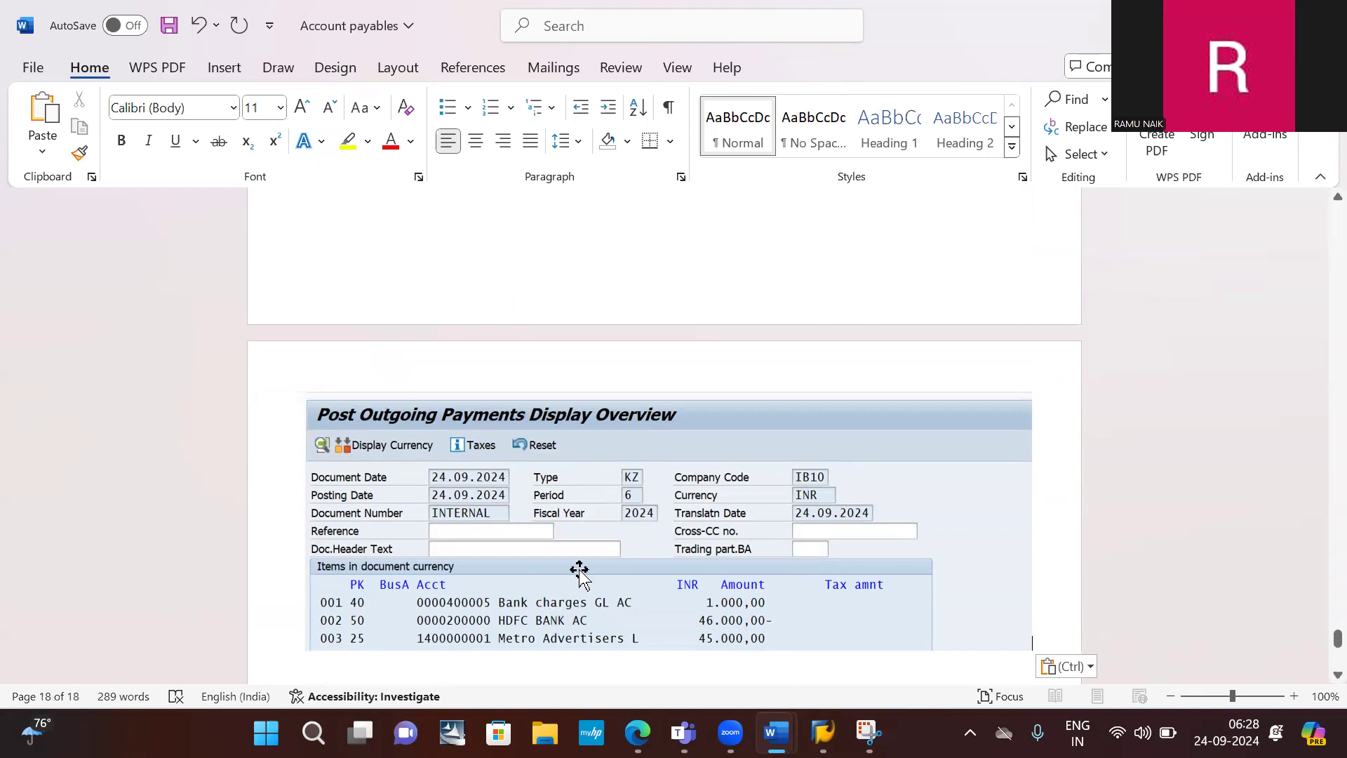
pyautogui.scroll(-3, 573, 540)
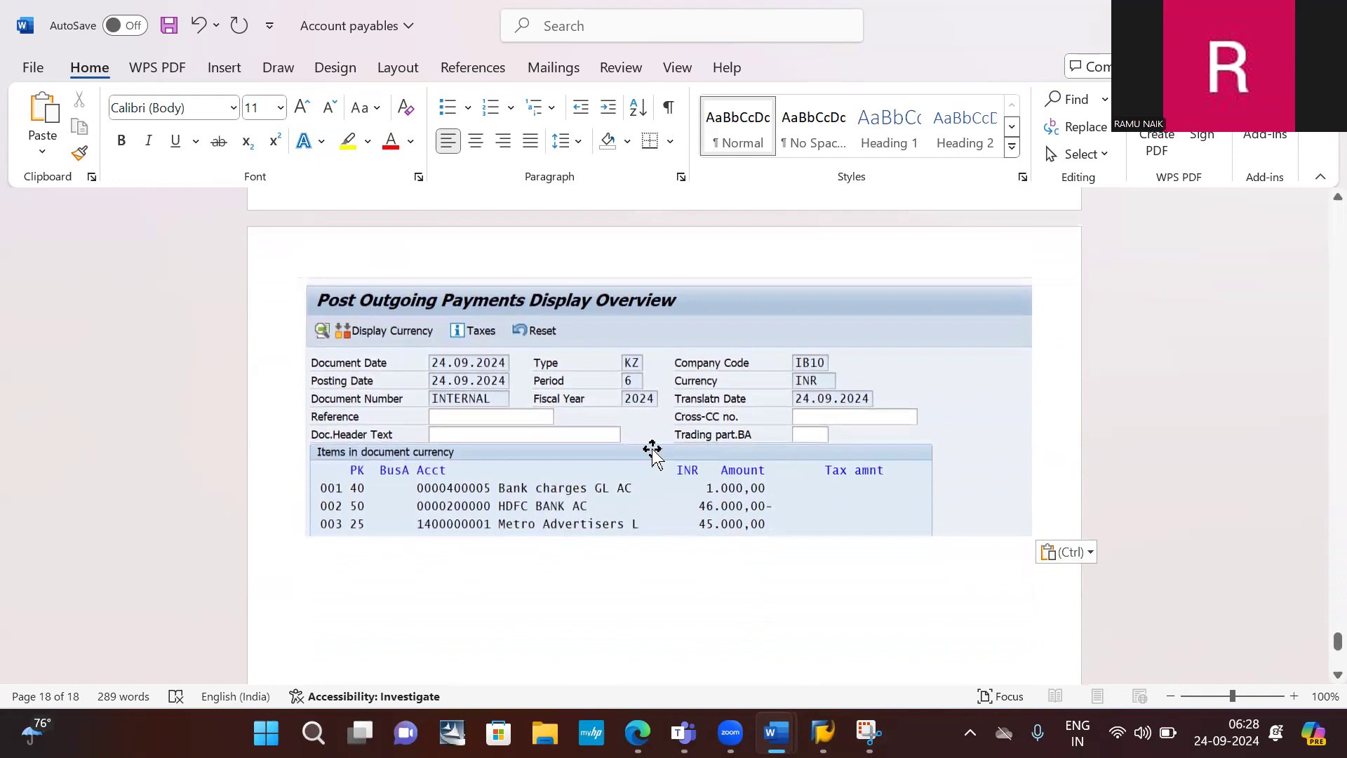
# - Return to the simulated outgoing payment in SAP and post it
pyautogui.hotkey('alt', 'Tab')
pyautogui.hotkey('alt', 'Tab')
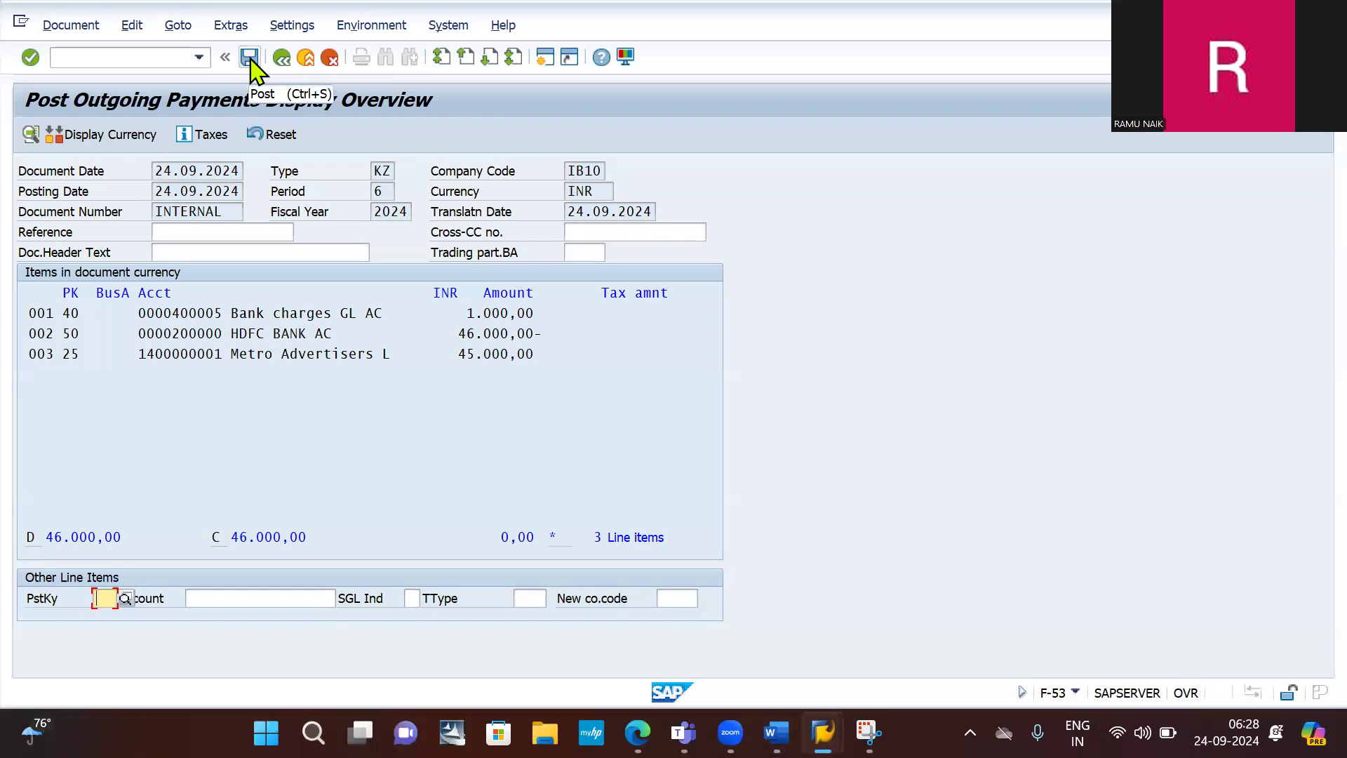
pyautogui.click(250, 57)
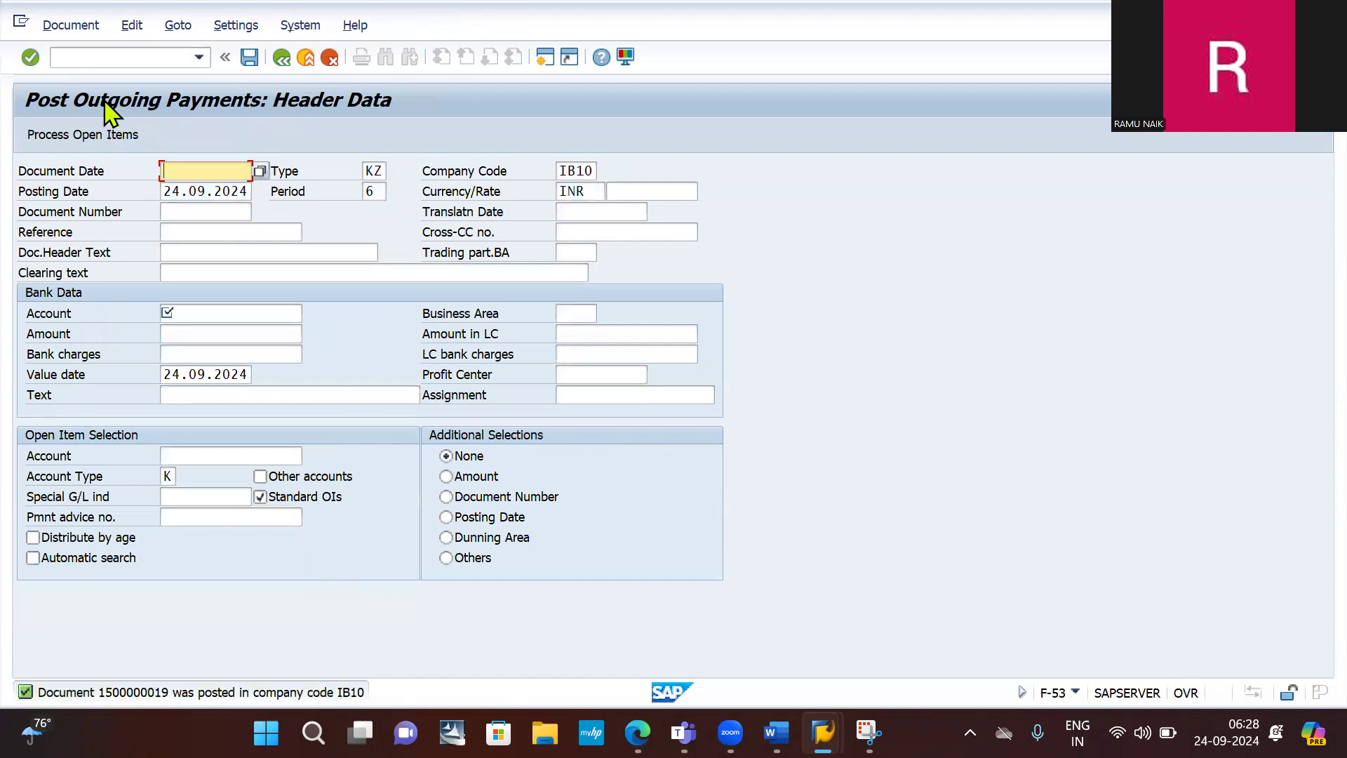
# - Open the document display transaction with /nfb03 and display the payment document just posted
pyautogui.click(104, 58)
pyautogui.write('/nfb03')
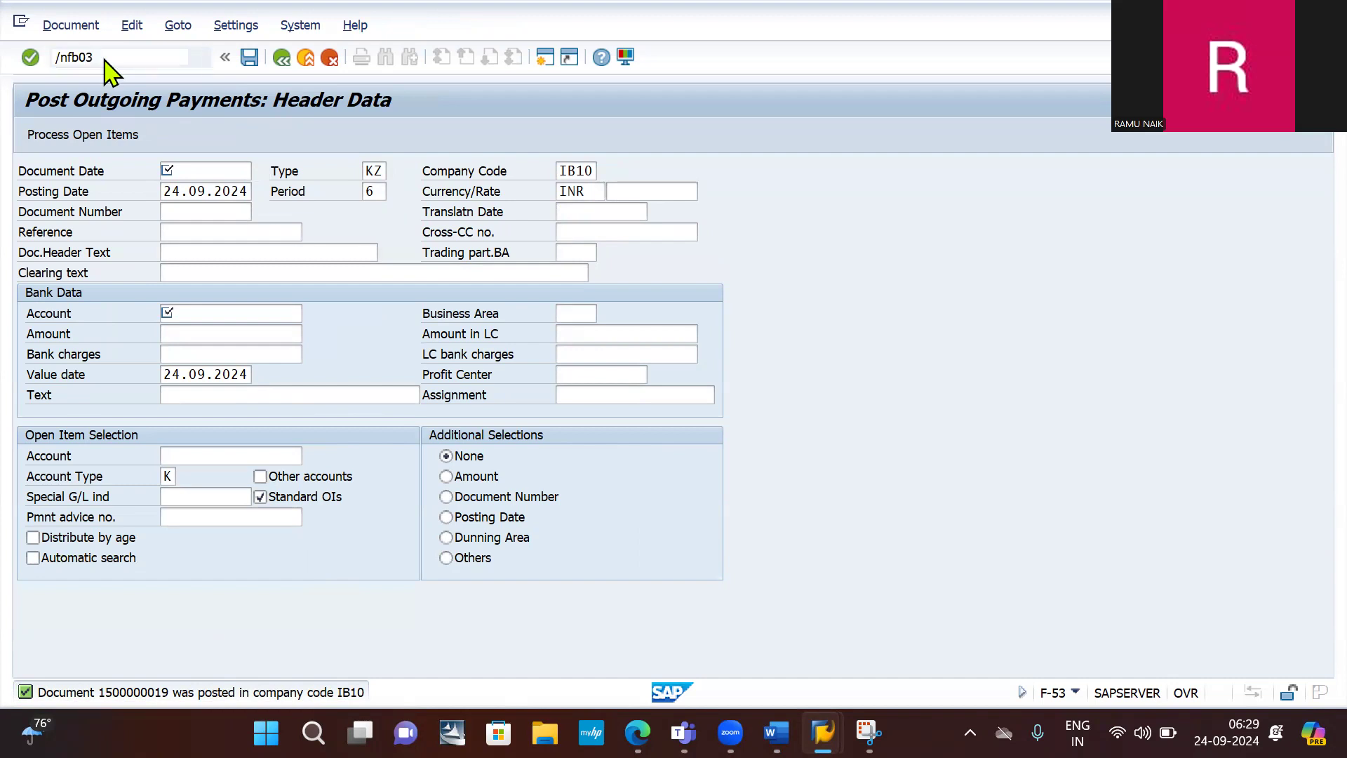
pyautogui.press('Return')
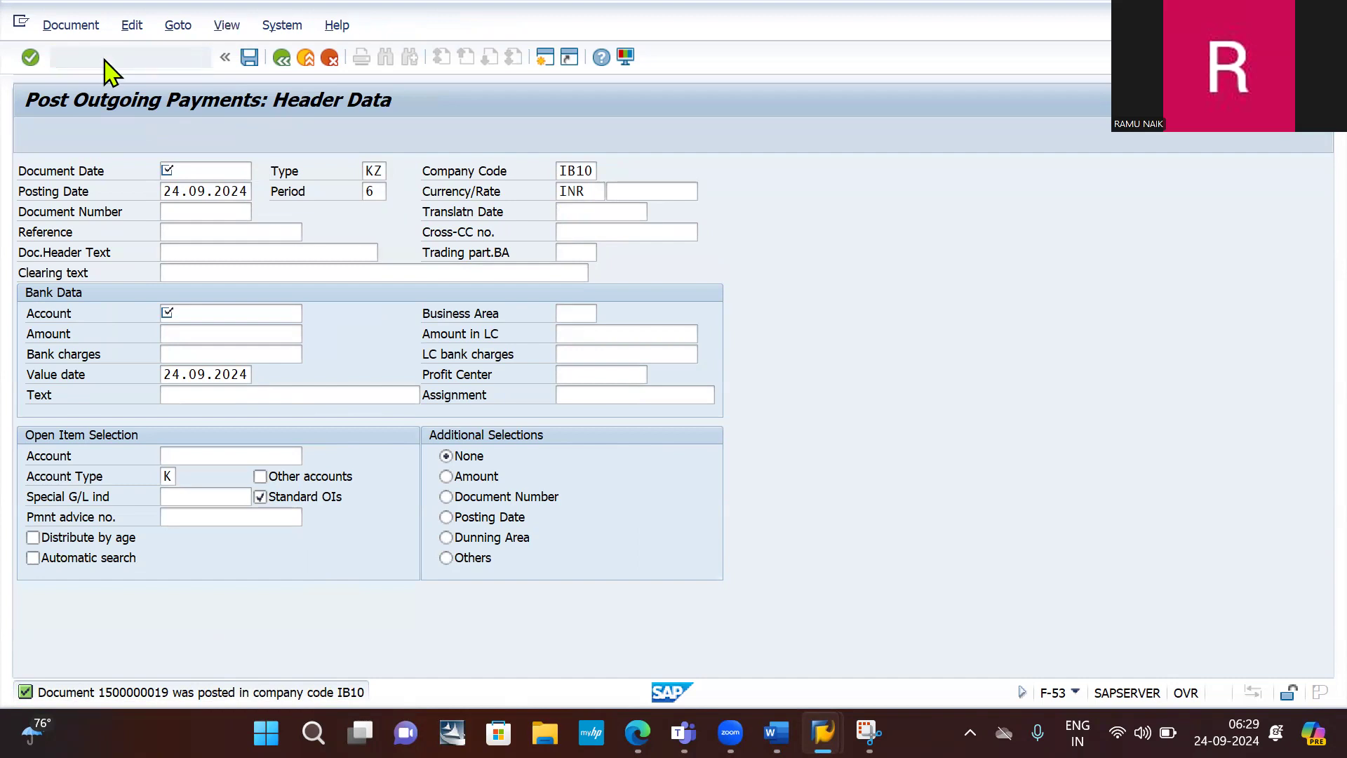
pyautogui.press('Return')
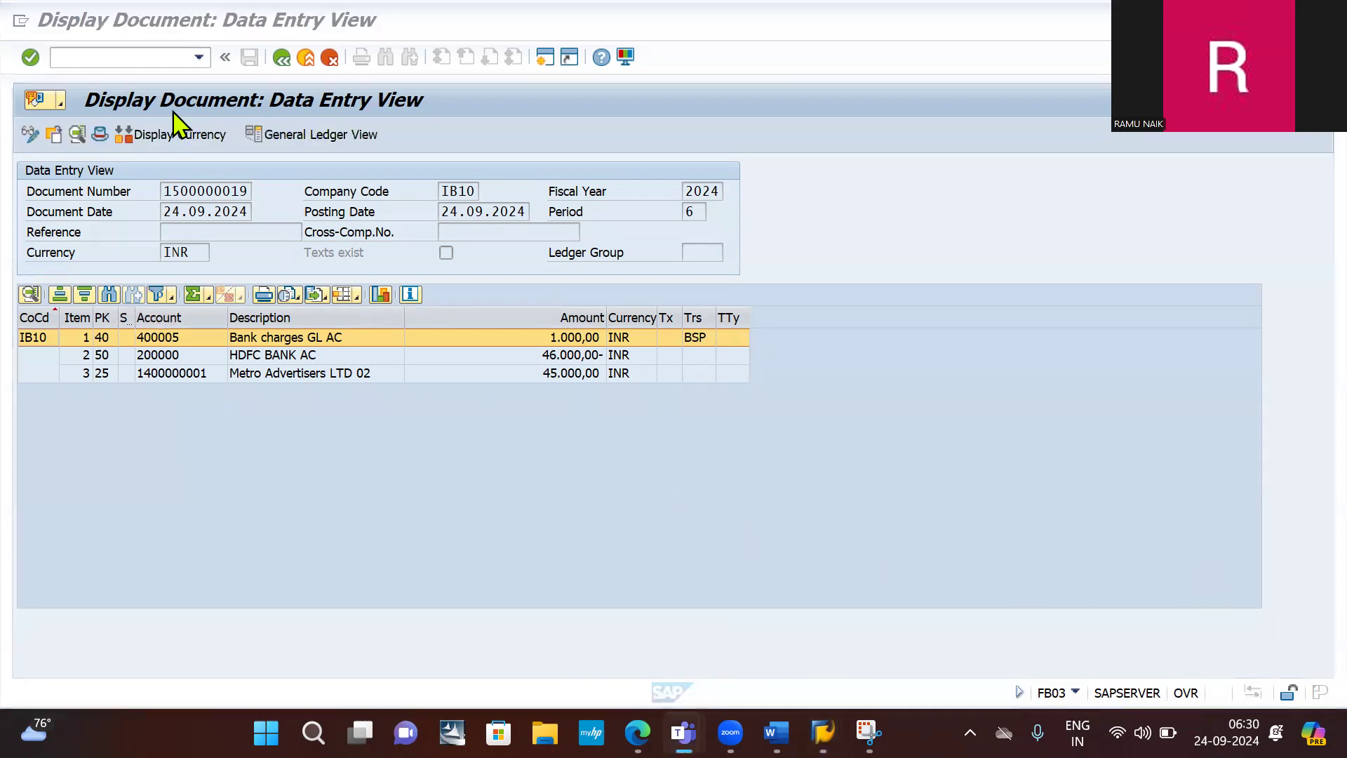
pyautogui.click(96, 59)
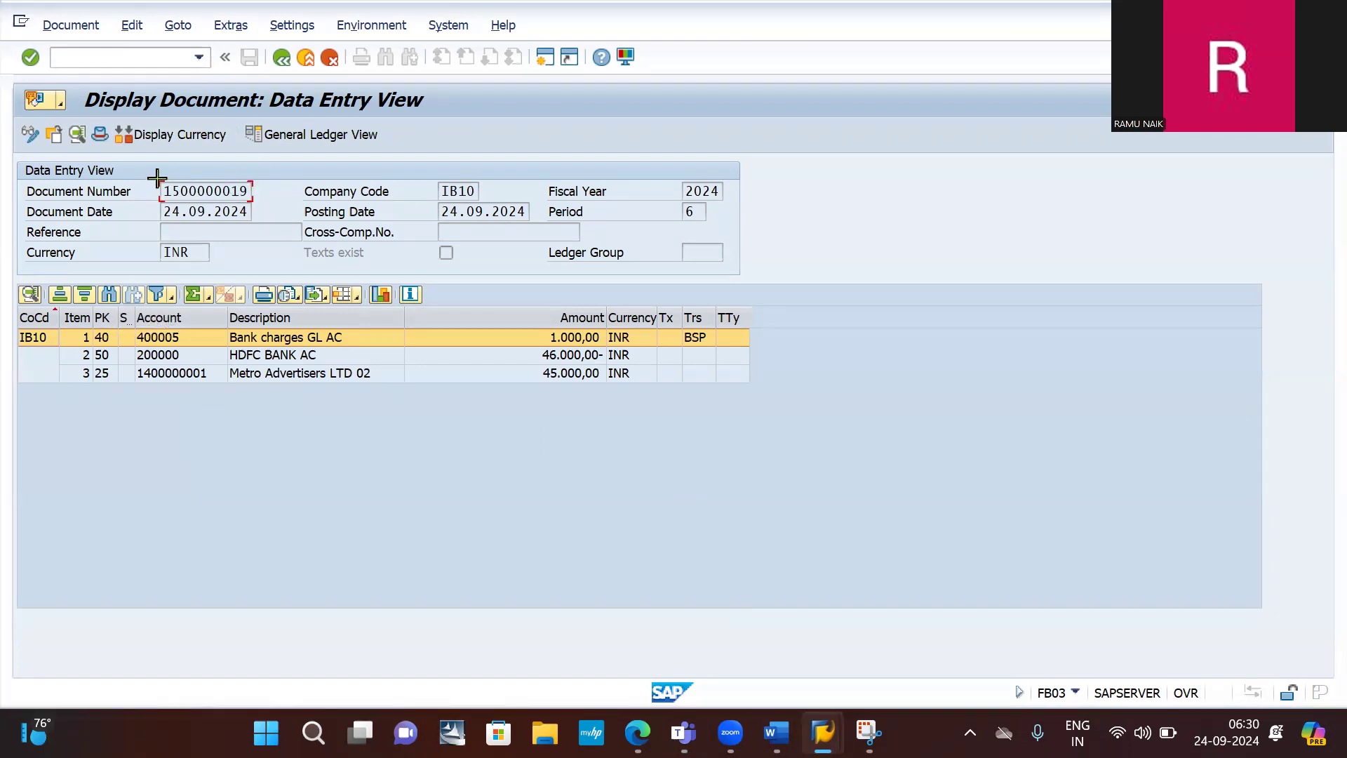
pyautogui.moveTo(160, 177); pyautogui.dragTo(256, 195)
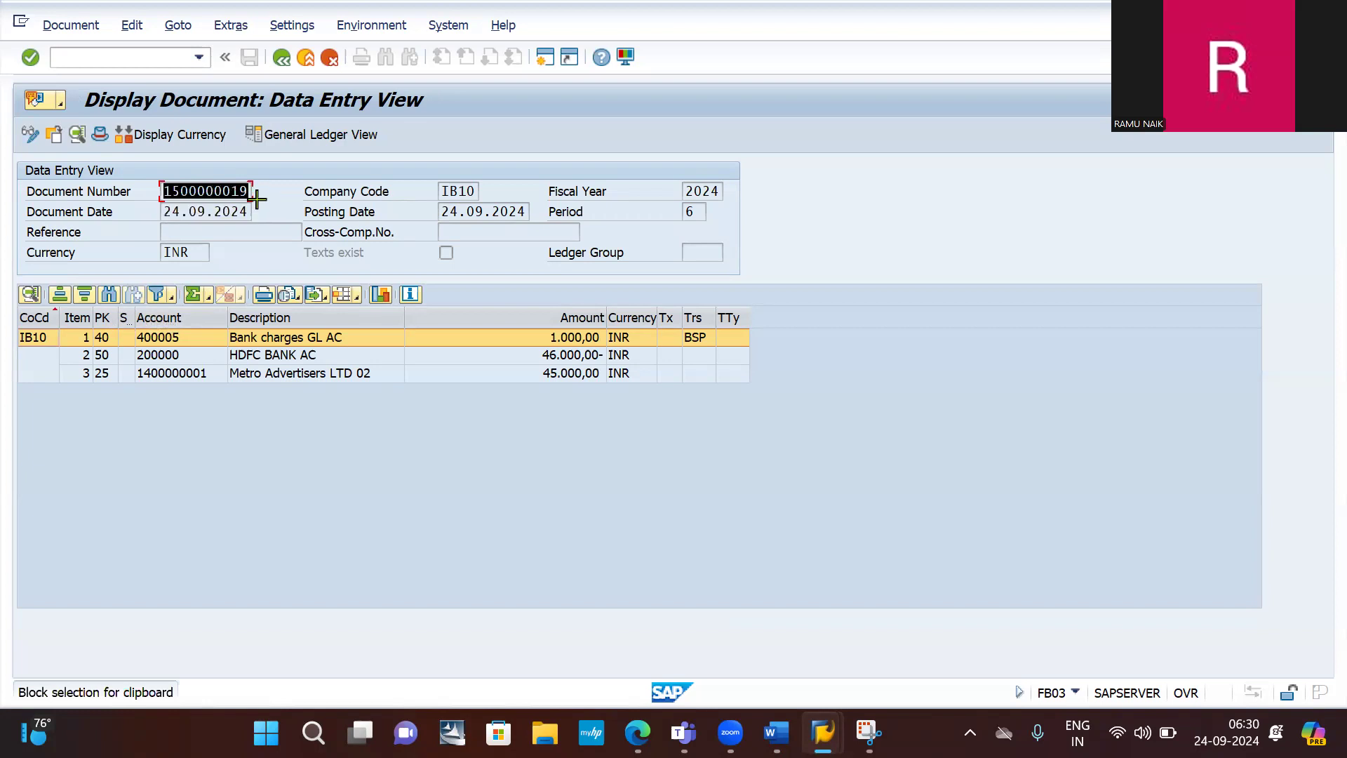
pyautogui.hotkey('ctrl', 'c')
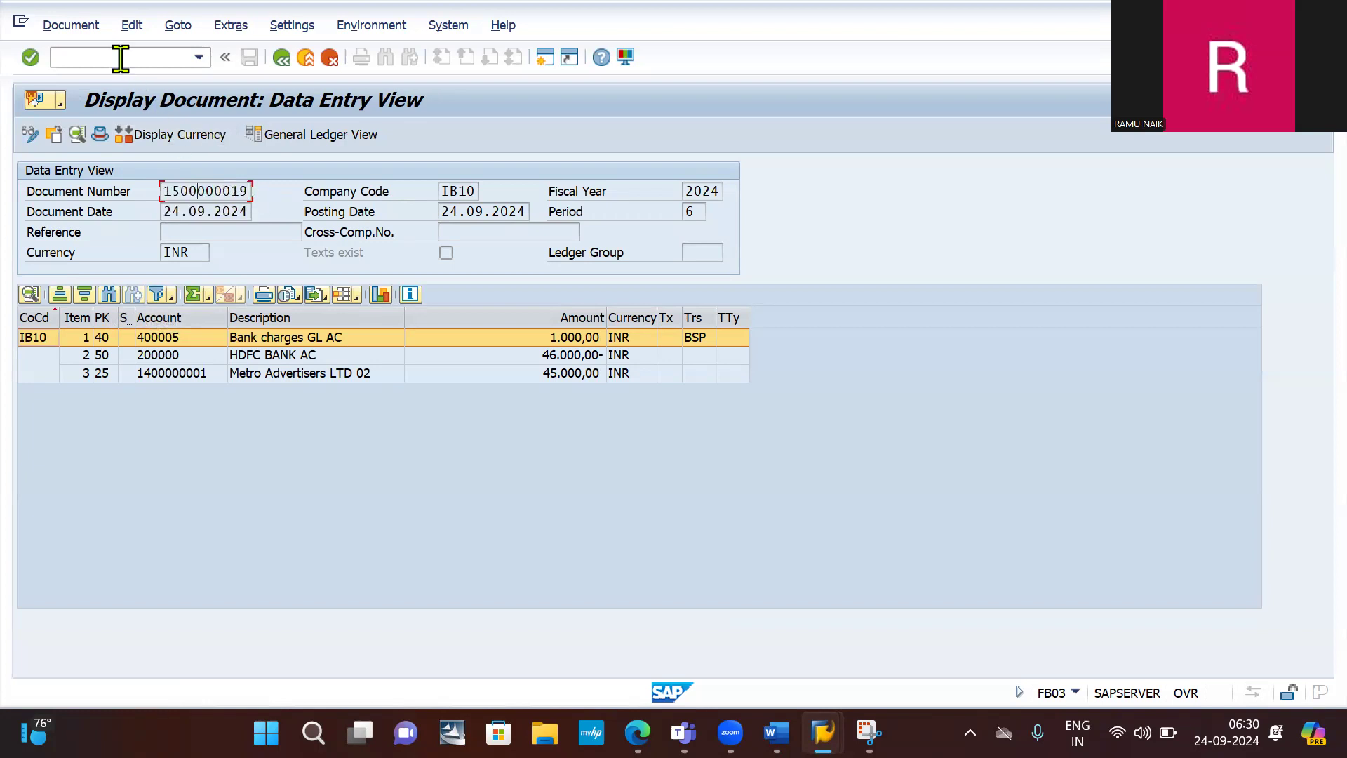
pyautogui.write('/nfb03')
pyautogui.press('Return')
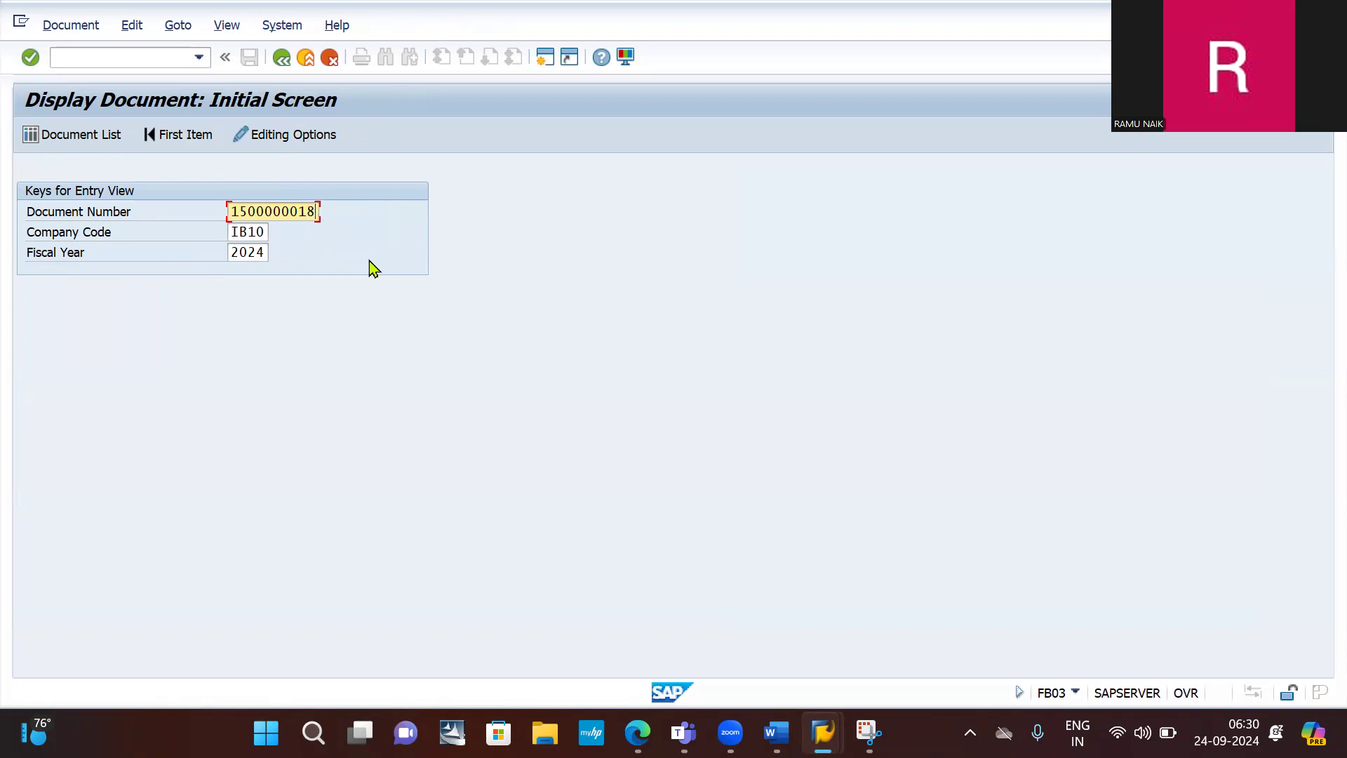
pyautogui.press('Return')
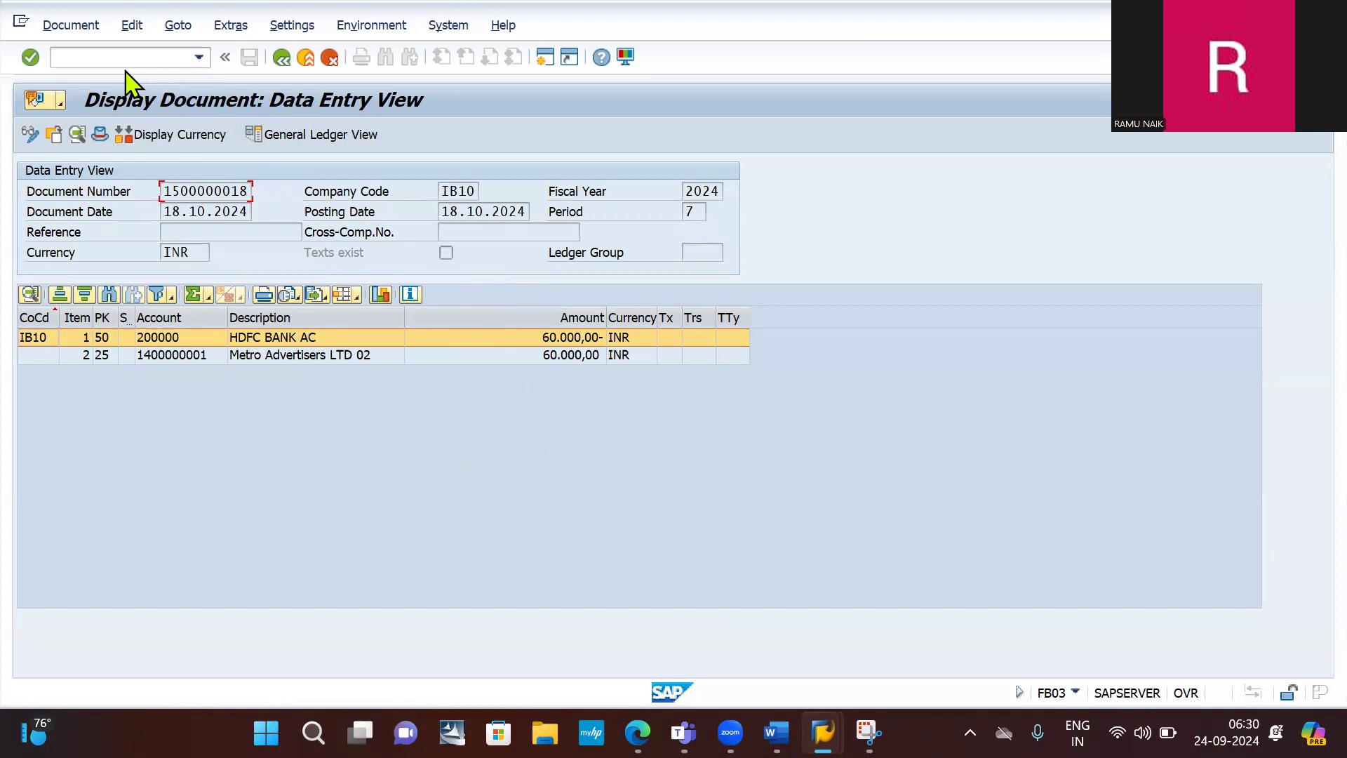
# - Leave the document display with /n and start the vendor invoice transaction with /nfb60
pyautogui.click(103, 54)
pyautogui.write('/n')
pyautogui.press('Return')
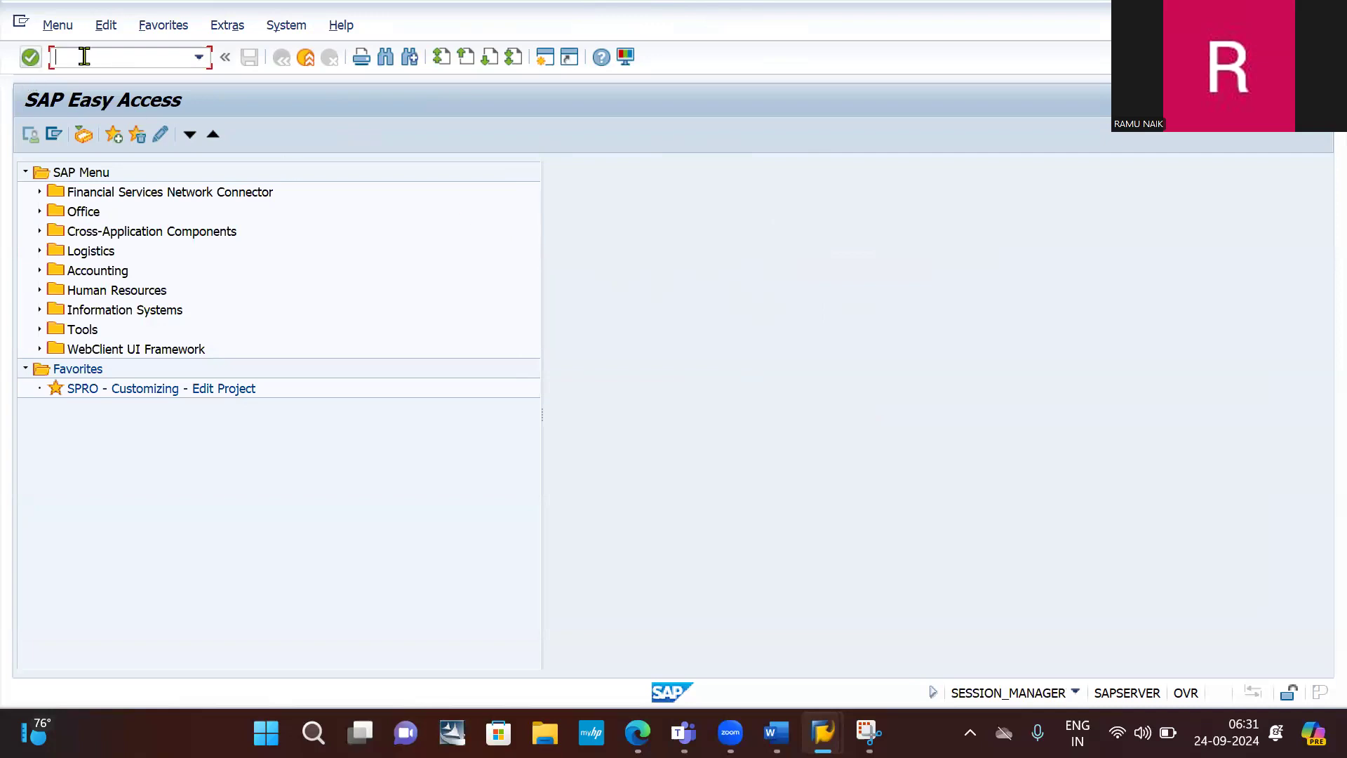
pyautogui.write('/n')
pyautogui.write('fb60')
pyautogui.press('Return')
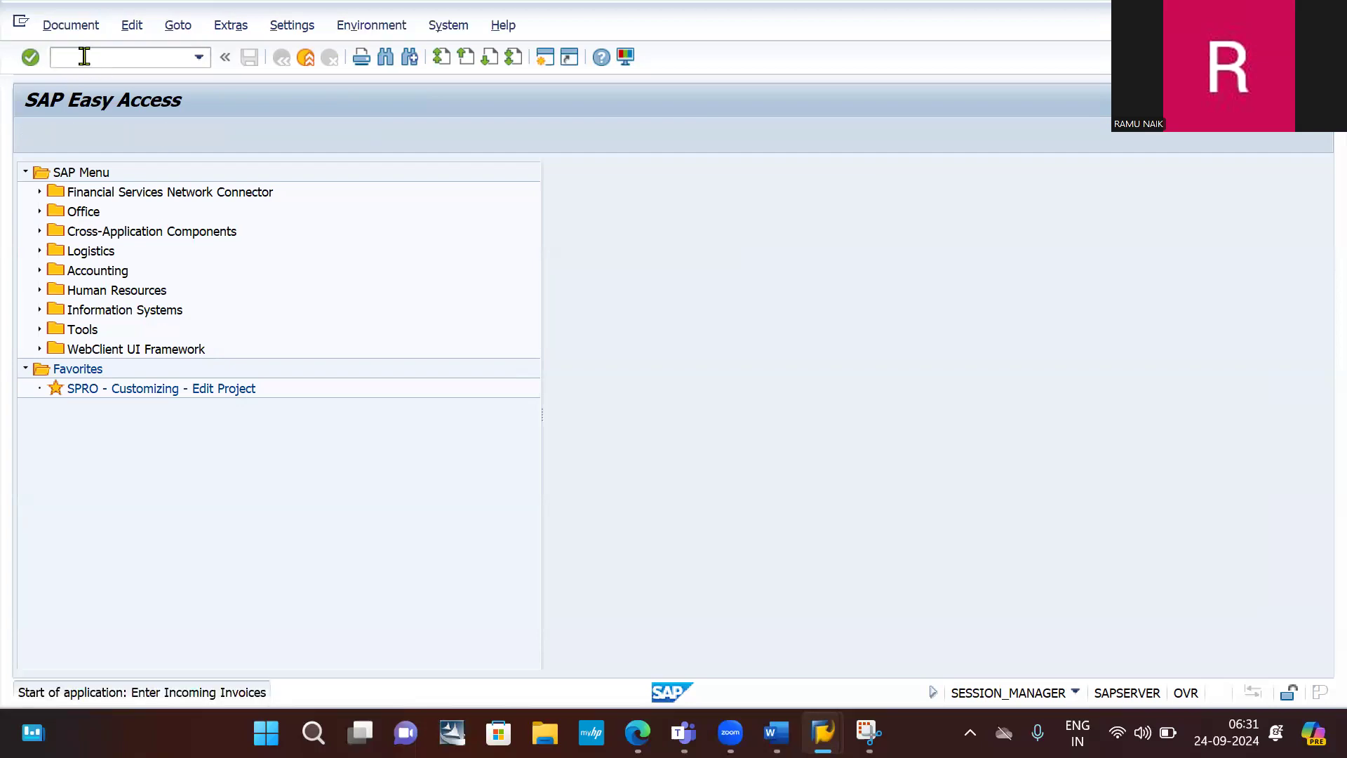
# - Fill the invoice's basic data with vendor Metro Advertisers LTD 02, invoice date 24.09.2024 and amount 30000
pyautogui.click(207, 230)
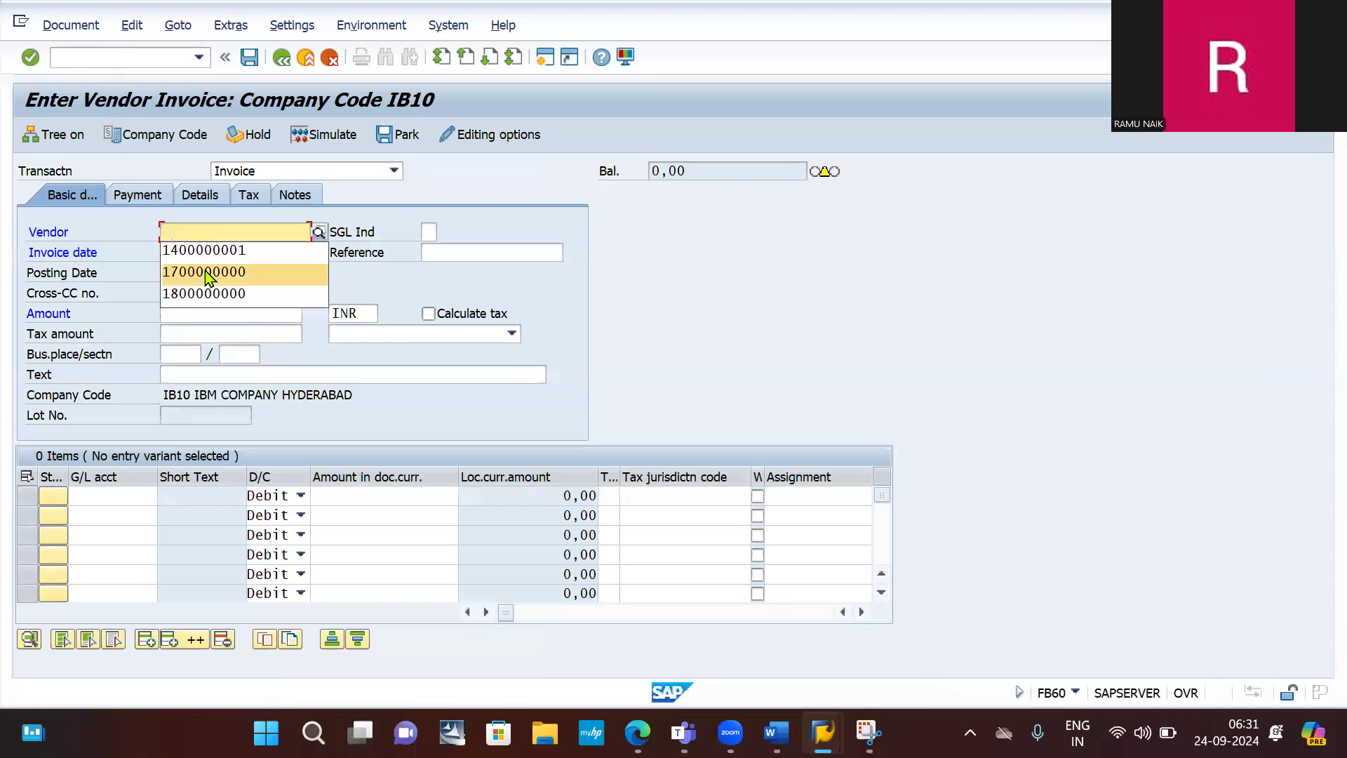
pyautogui.click(216, 258)
pyautogui.click(205, 253)
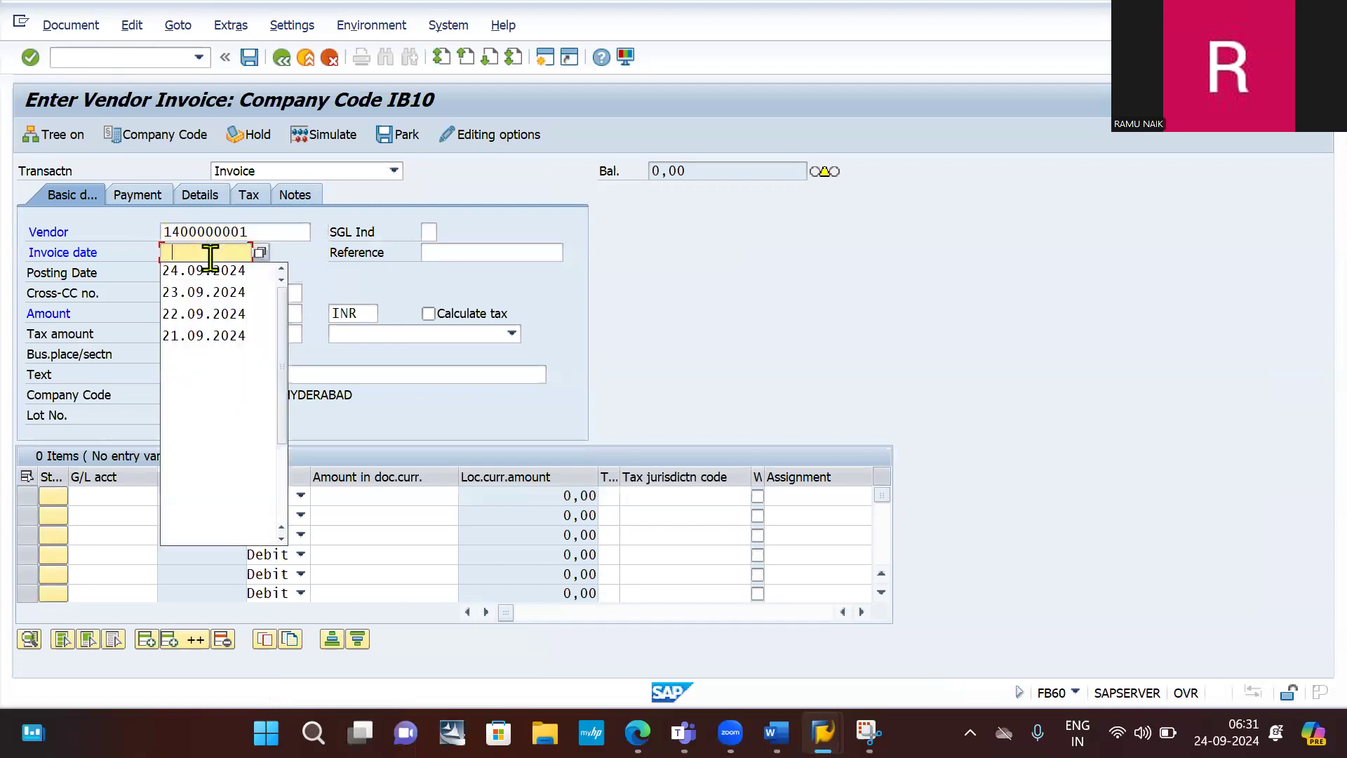
pyautogui.click(210, 273)
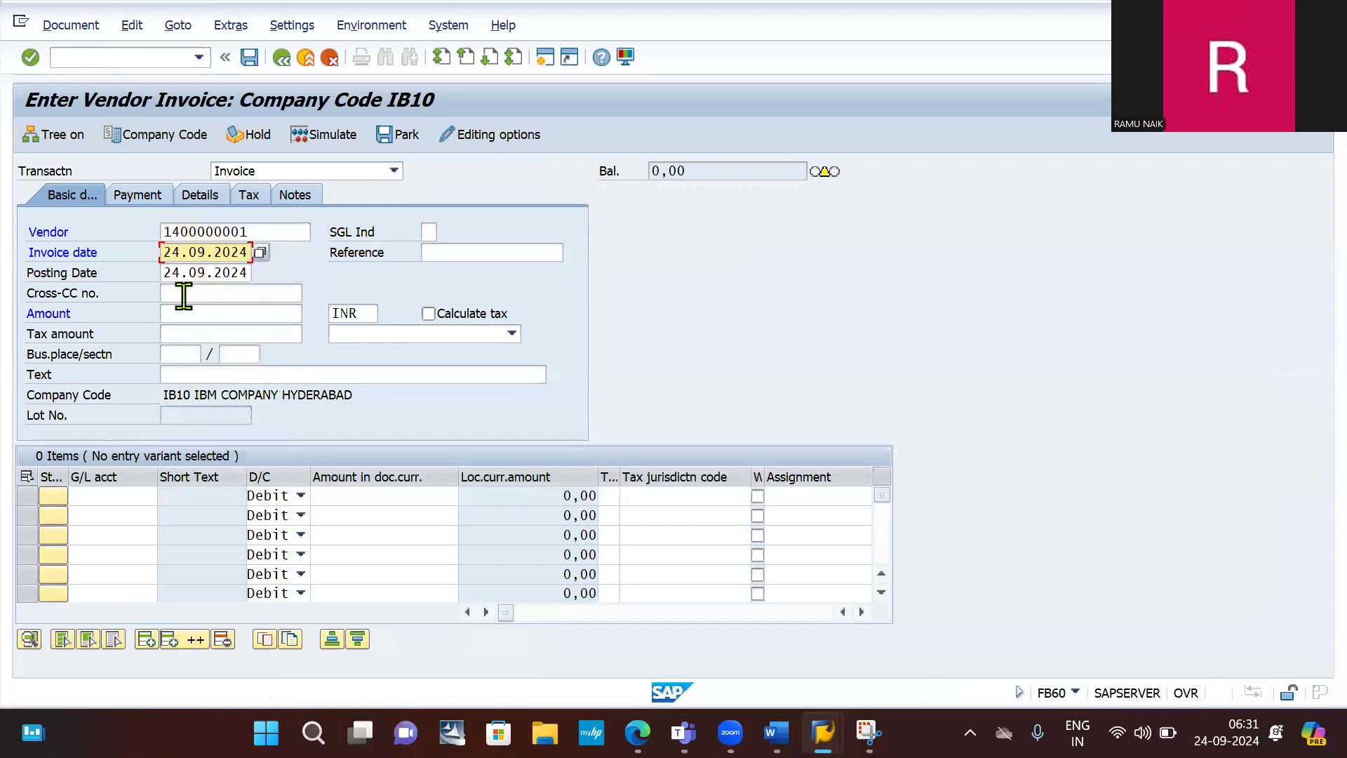
pyautogui.click(182, 313)
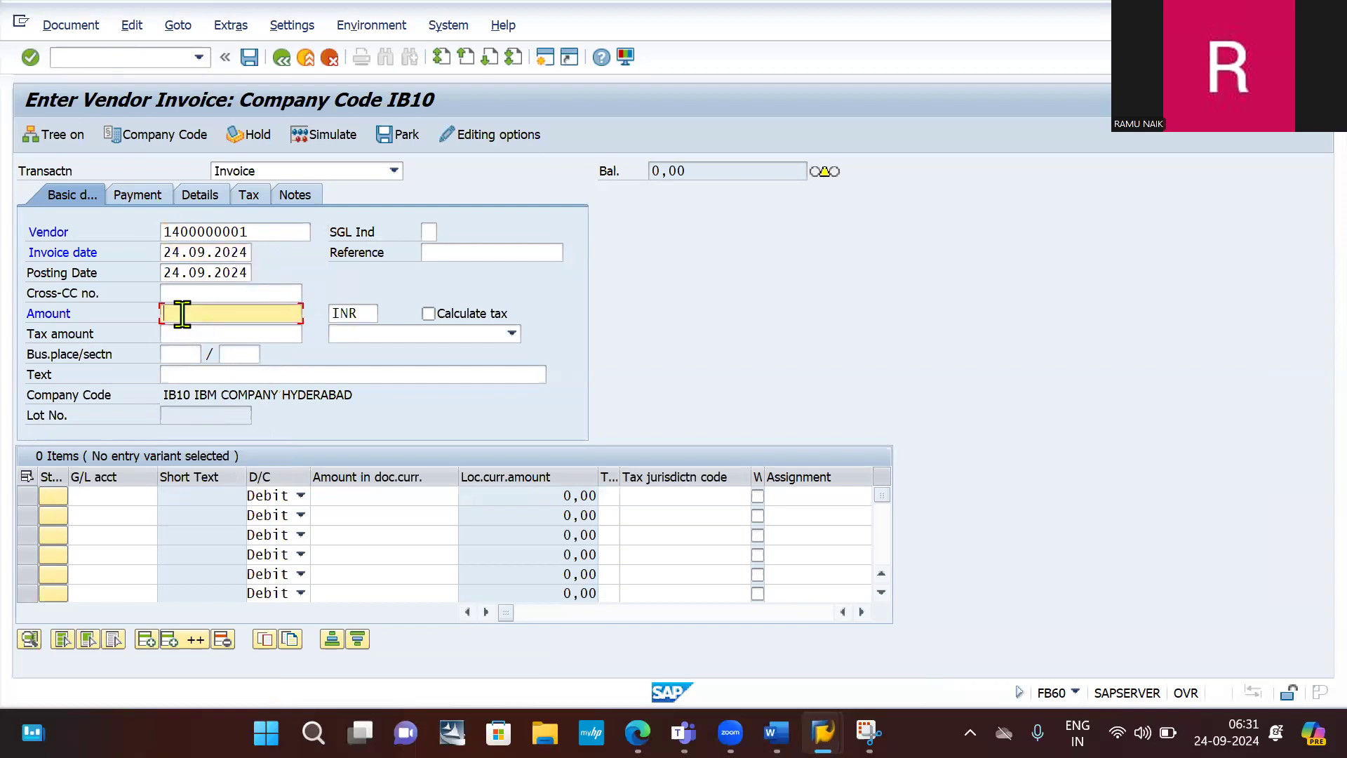
pyautogui.write('3')
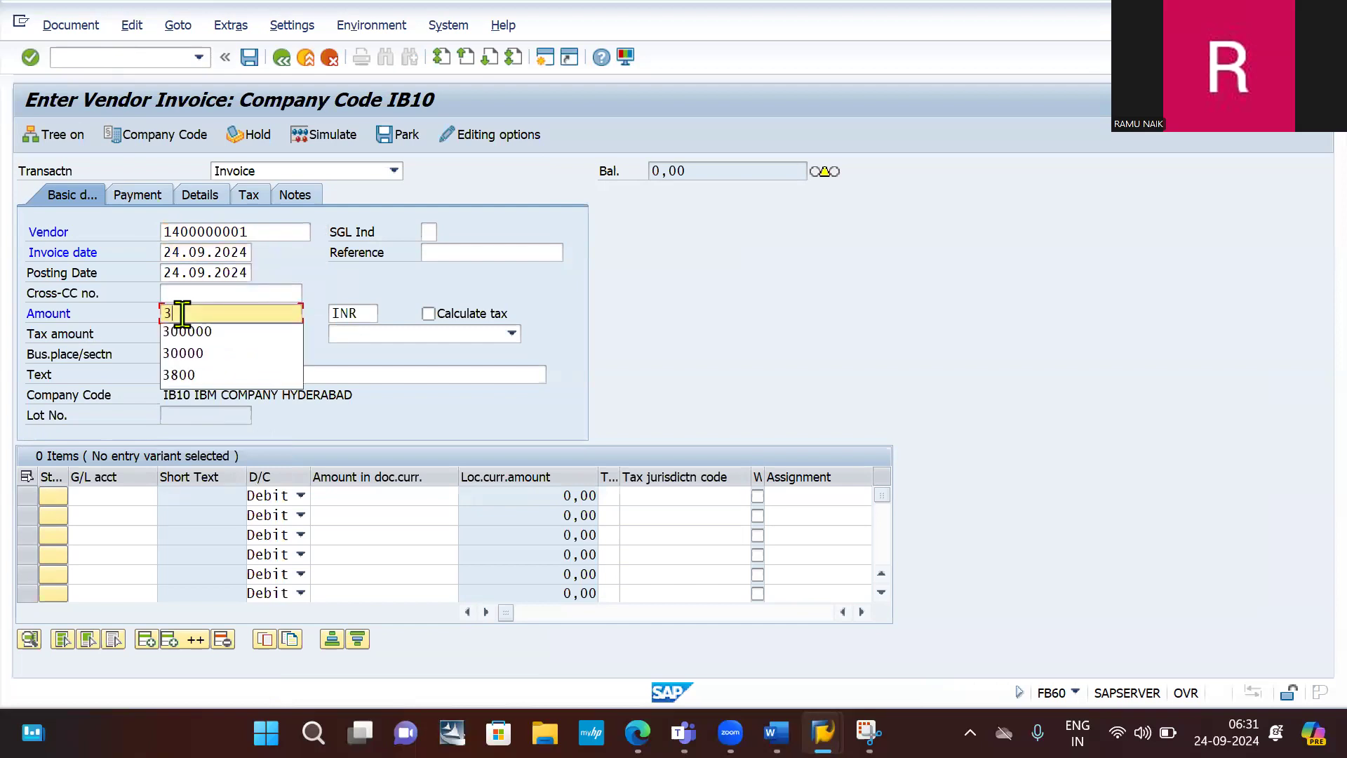
pyautogui.write('000')
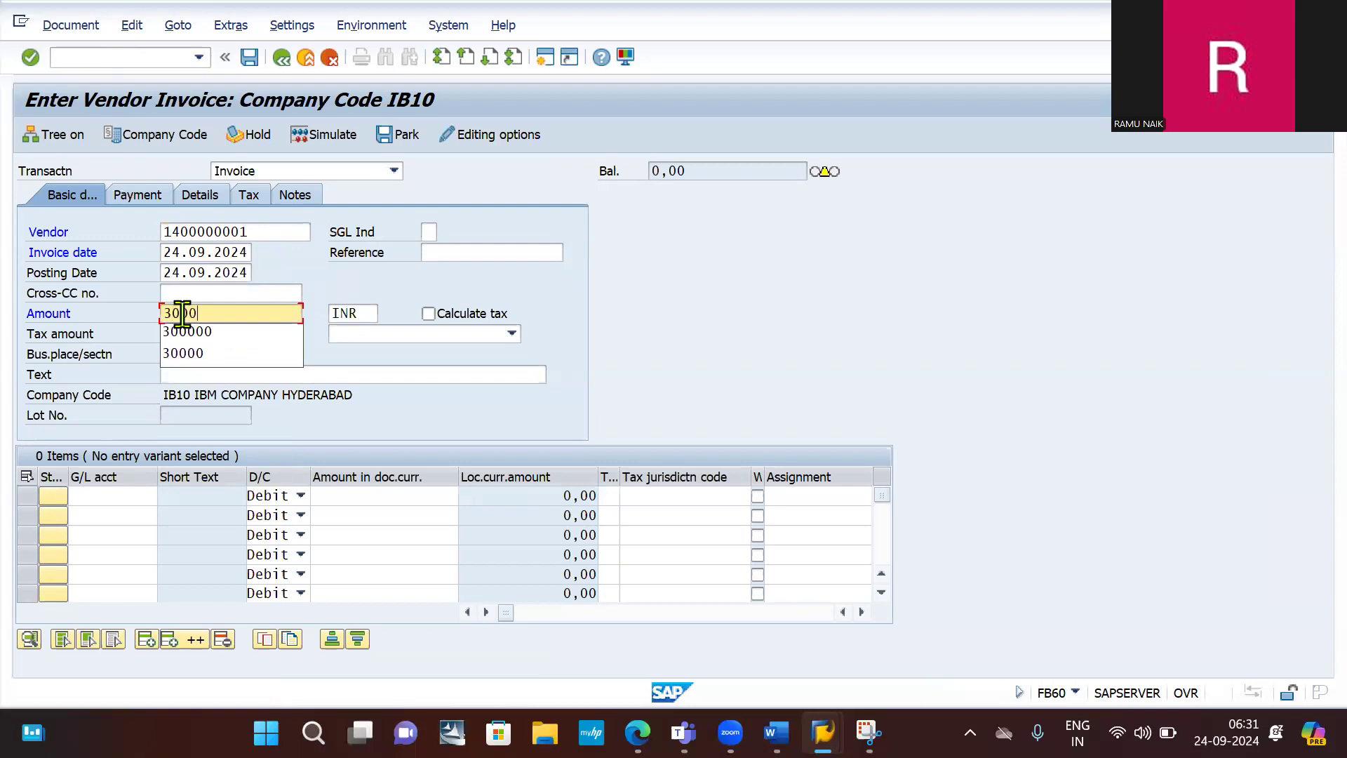
pyautogui.write('0')
pyautogui.click(331, 294)
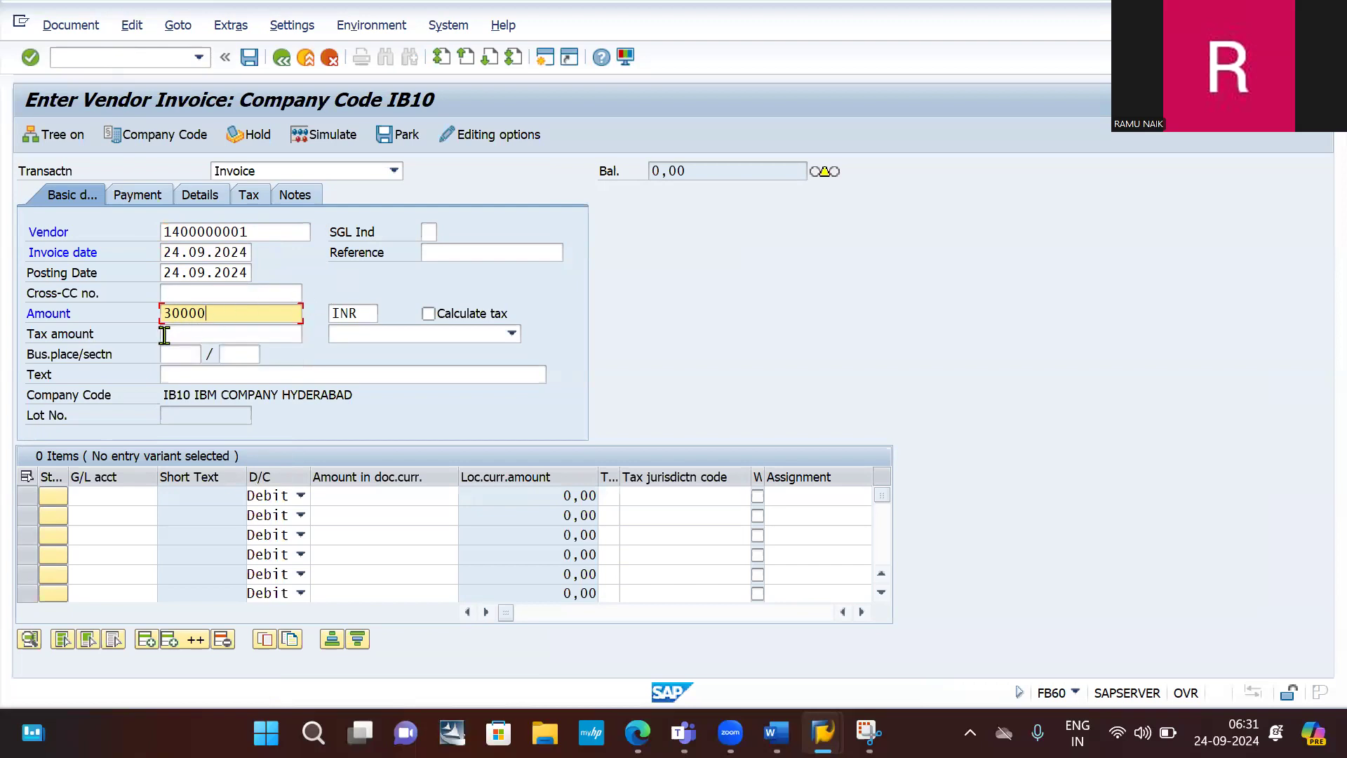
# - Add a debit line for G/L account 400081 with * as its amount and open the invoice's payment data
pyautogui.click(120, 495)
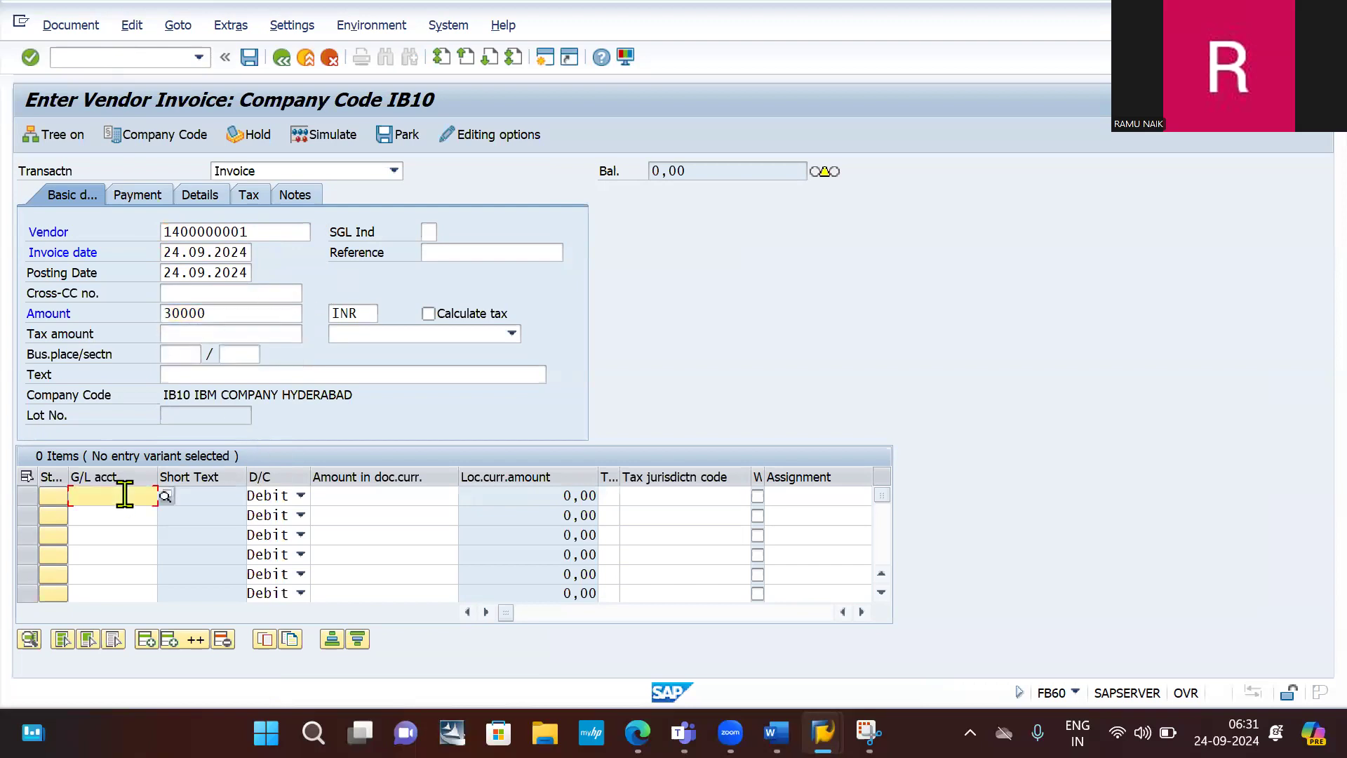
pyautogui.click(116, 191)
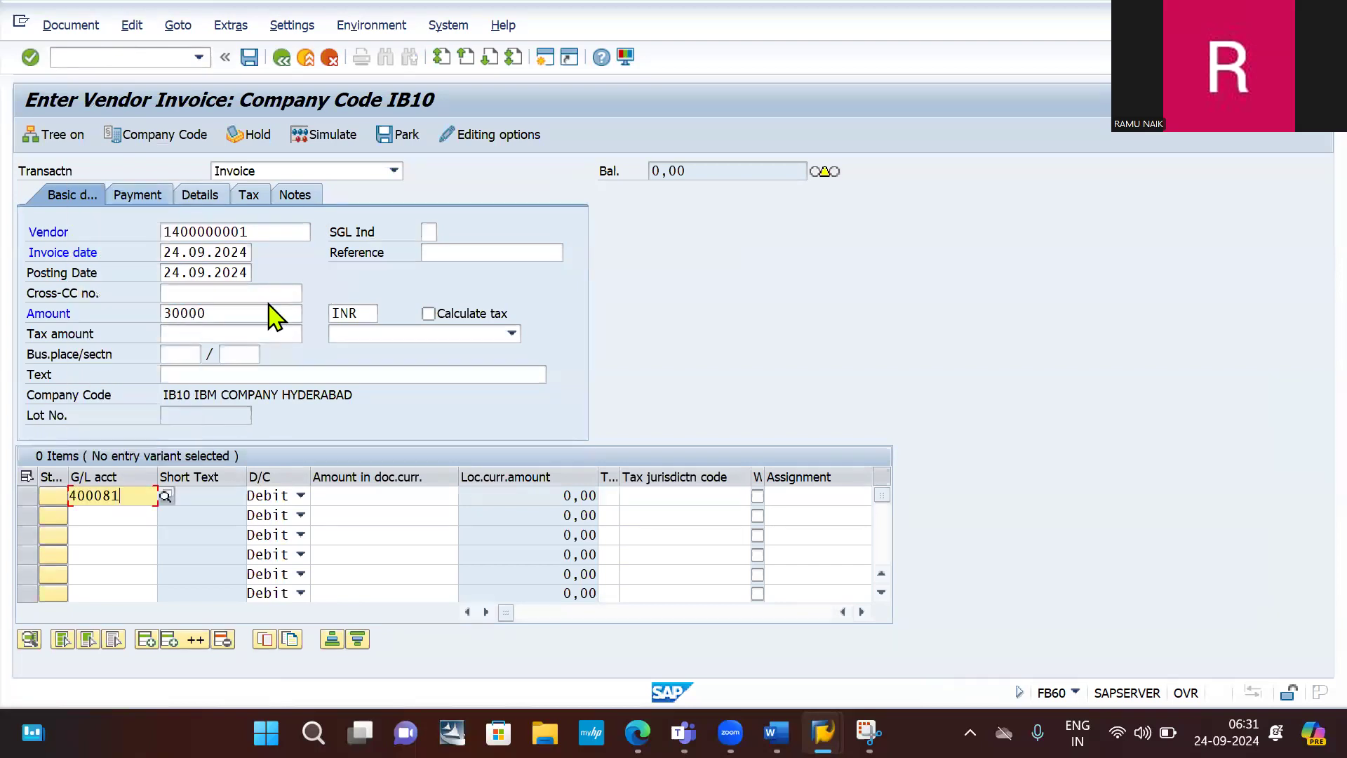
pyautogui.click(371, 498)
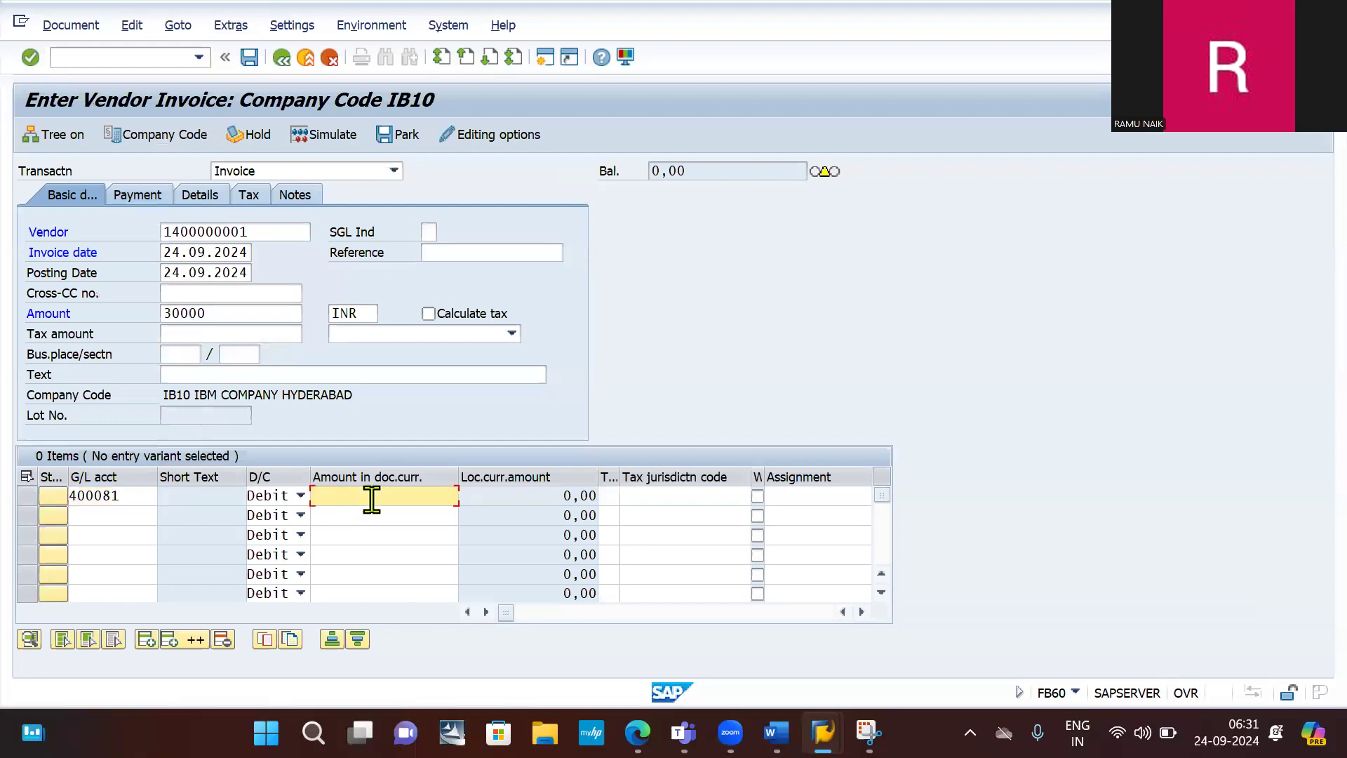
pyautogui.write('*')
pyautogui.click(139, 198)
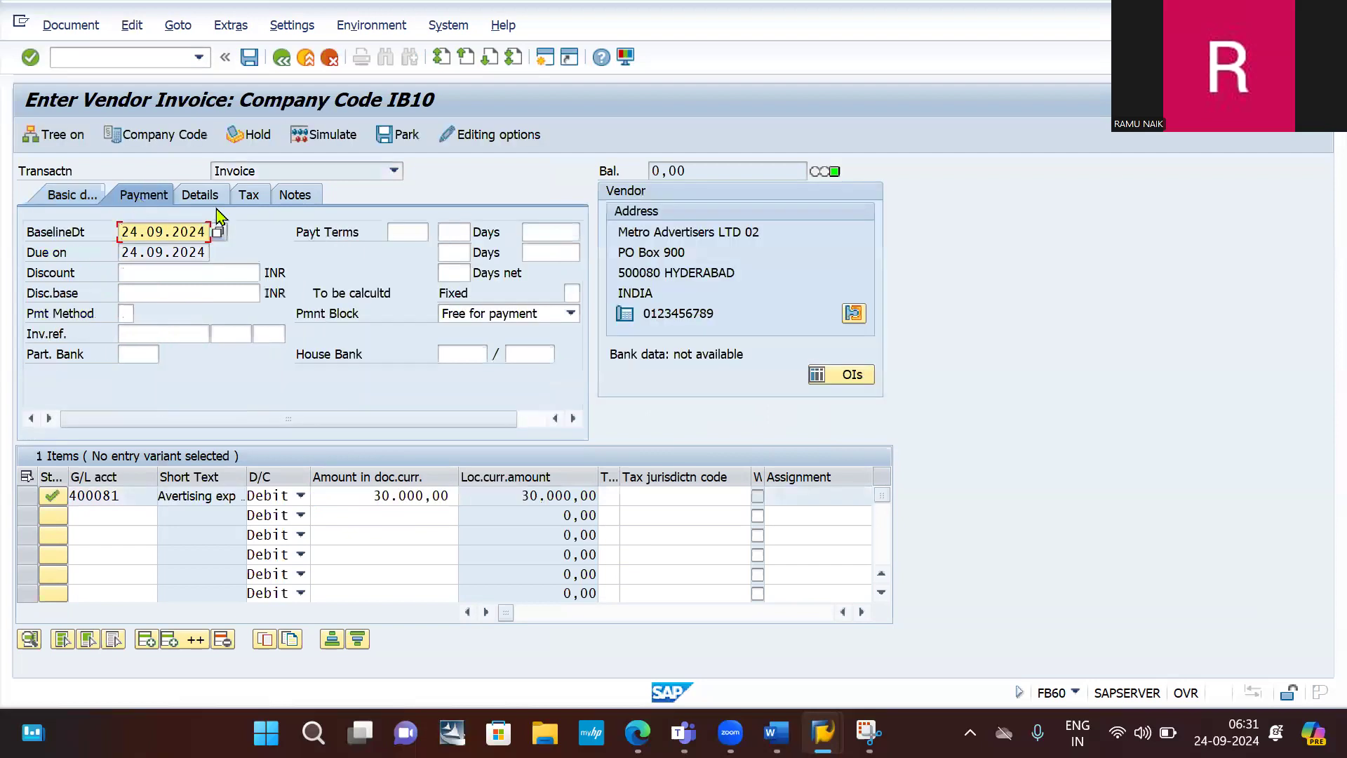
# - Set the invoice's payment terms to 0050 and post the invoice
pyautogui.click(407, 233)
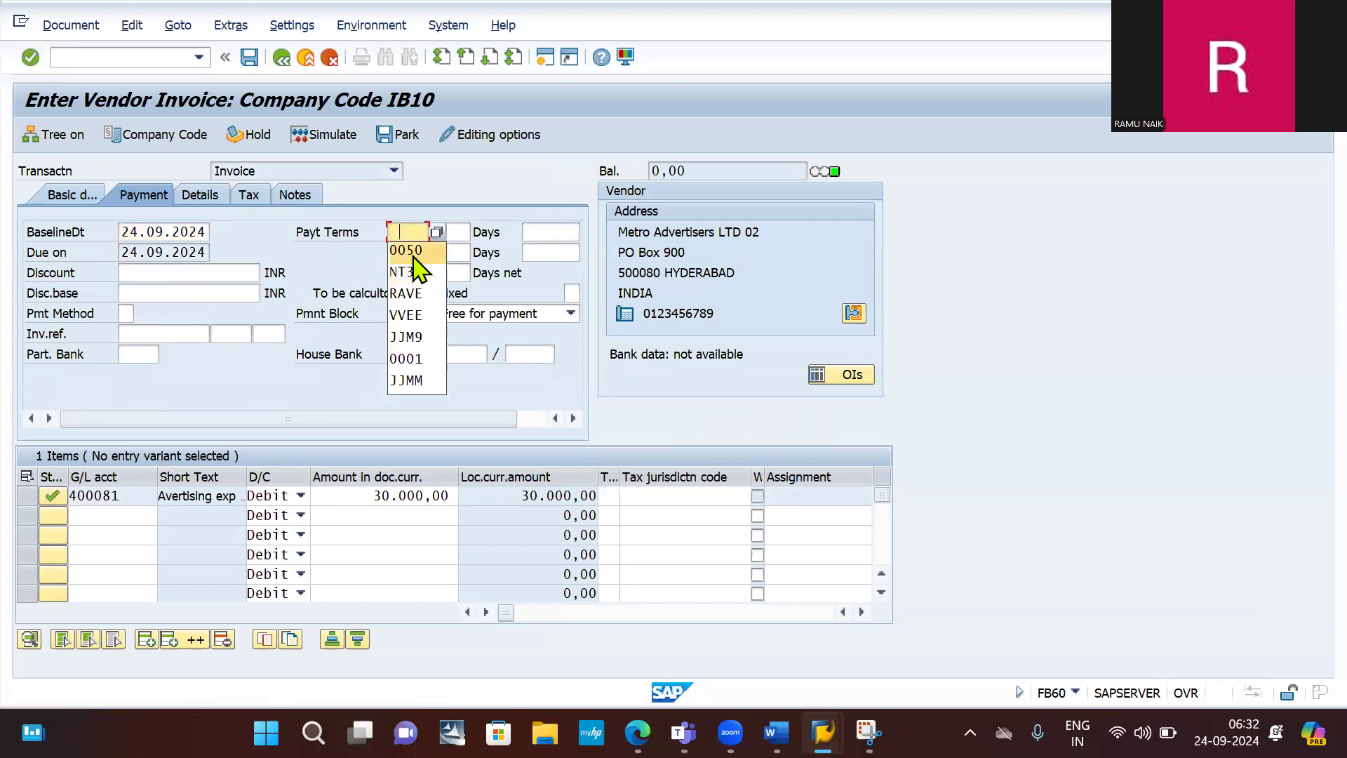
pyautogui.click(413, 253)
pyautogui.press('Return')
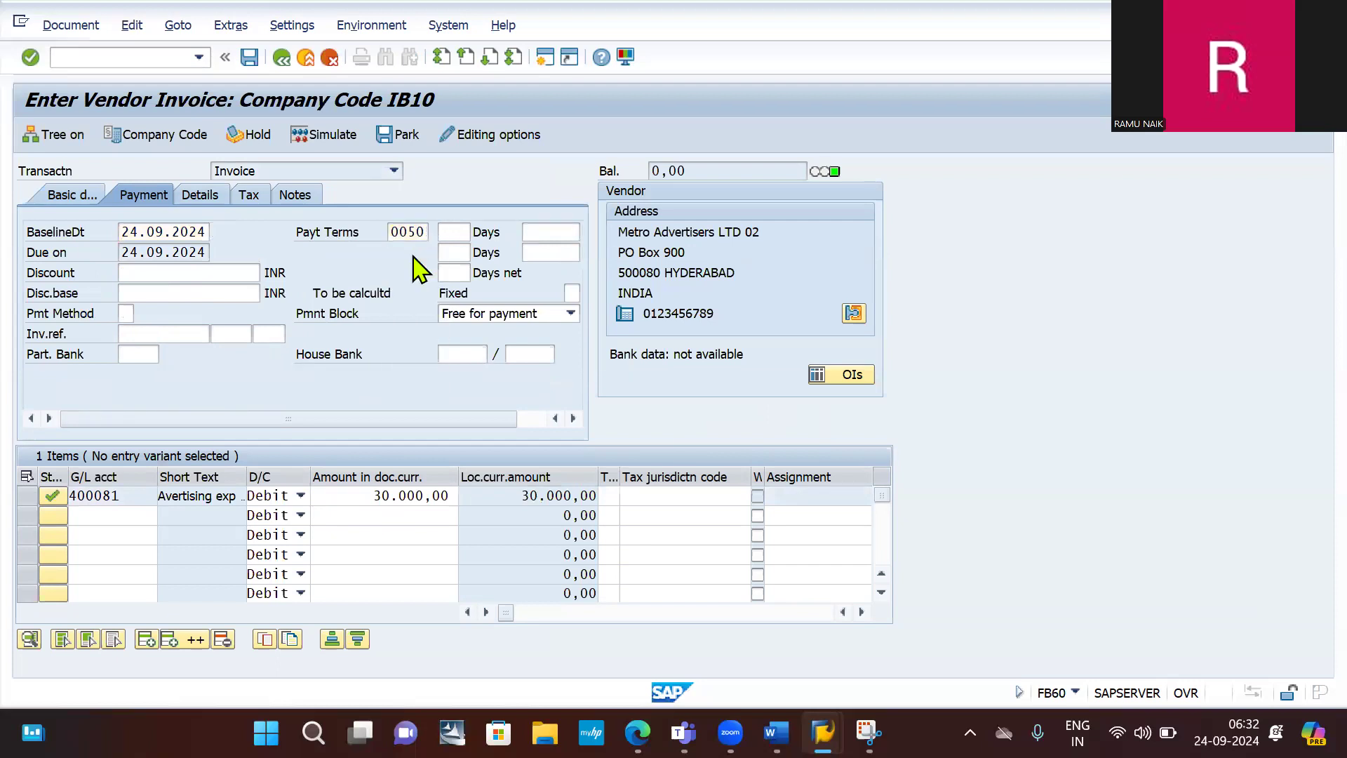
pyautogui.press('Return')
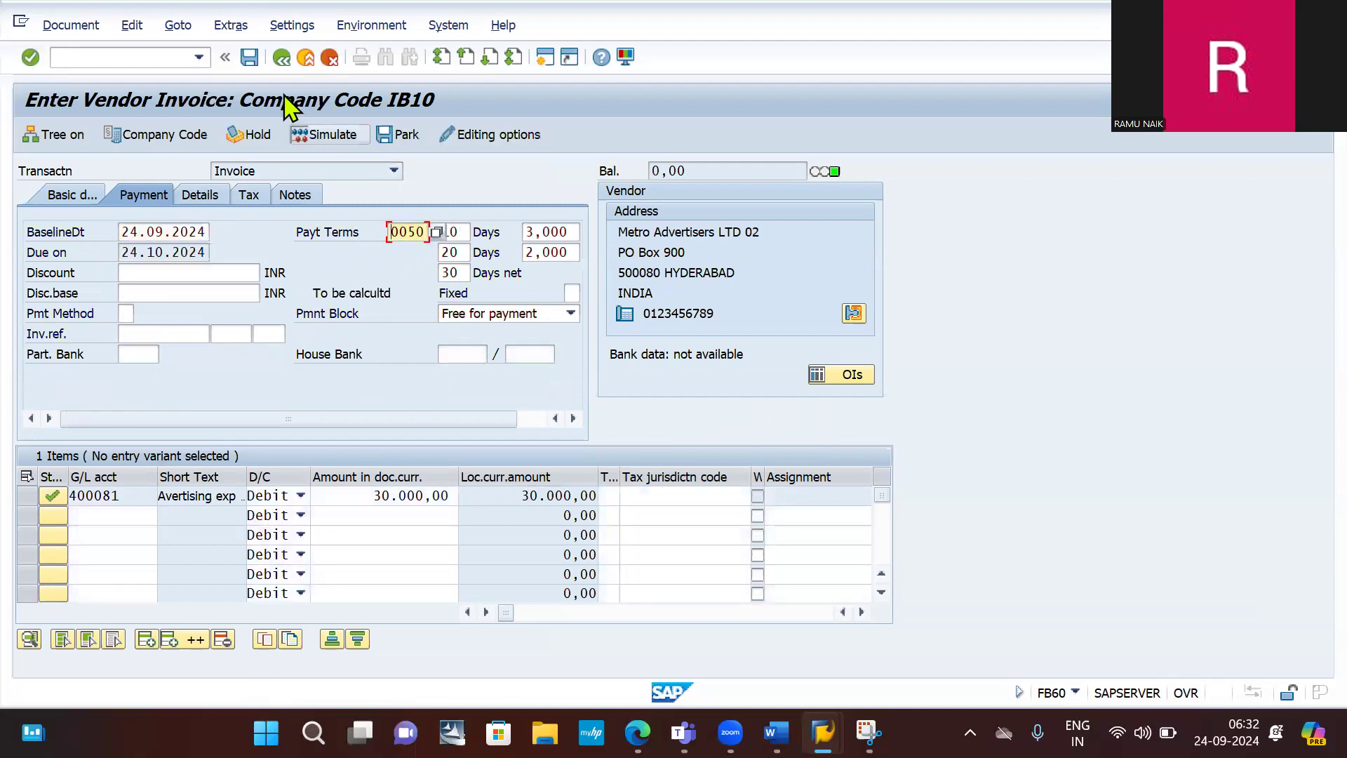
pyautogui.click(250, 57)
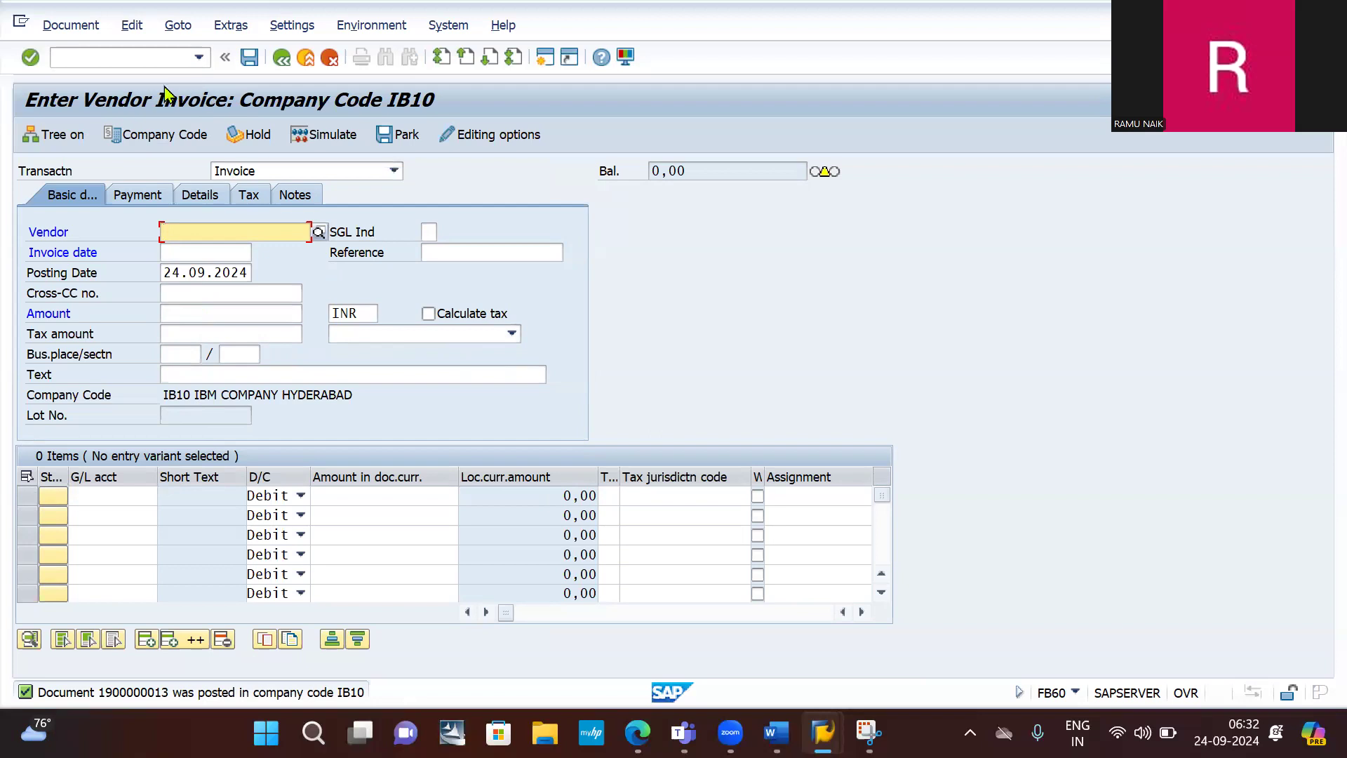
# - Start the outgoing payment transaction with /nf-53 and set the document date to 24.09.2024
pyautogui.click(107, 59)
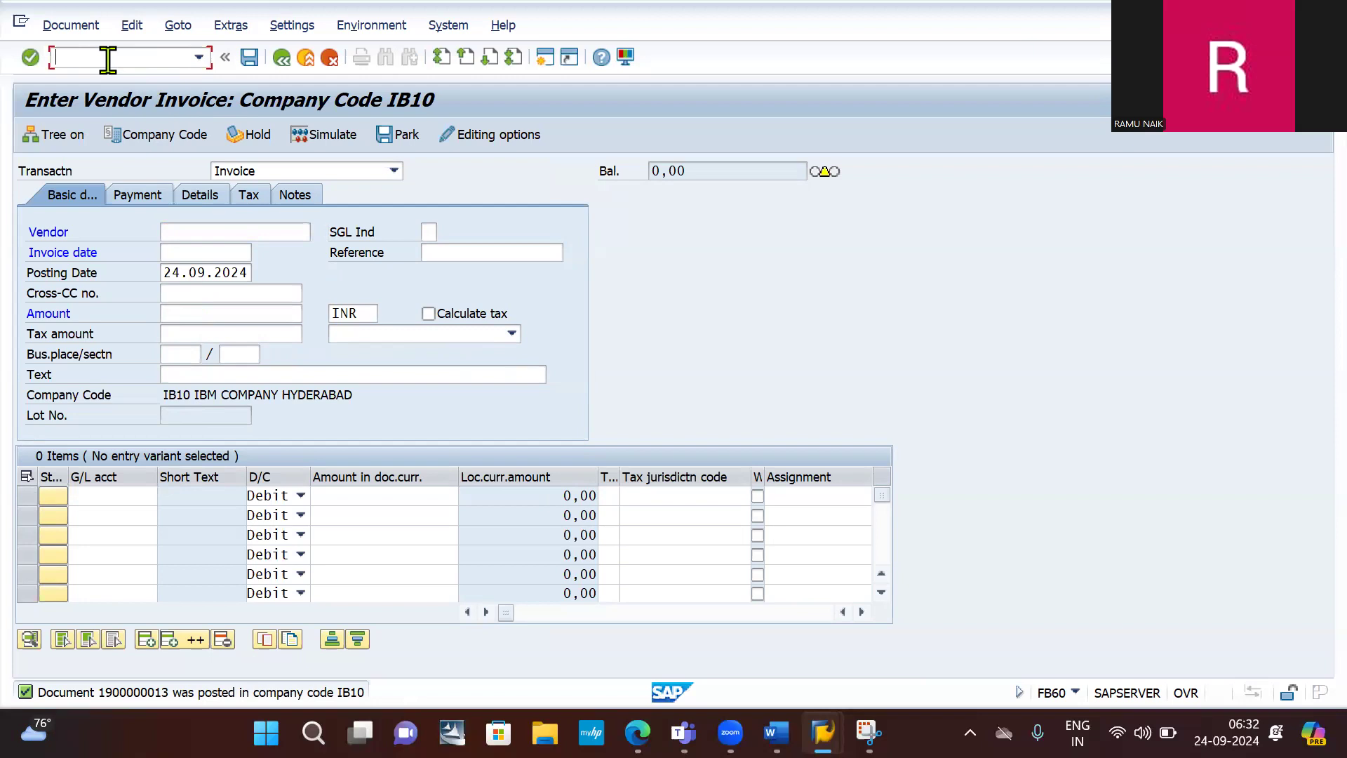
pyautogui.write('/n')
pyautogui.write('f-53')
pyautogui.press('Return')
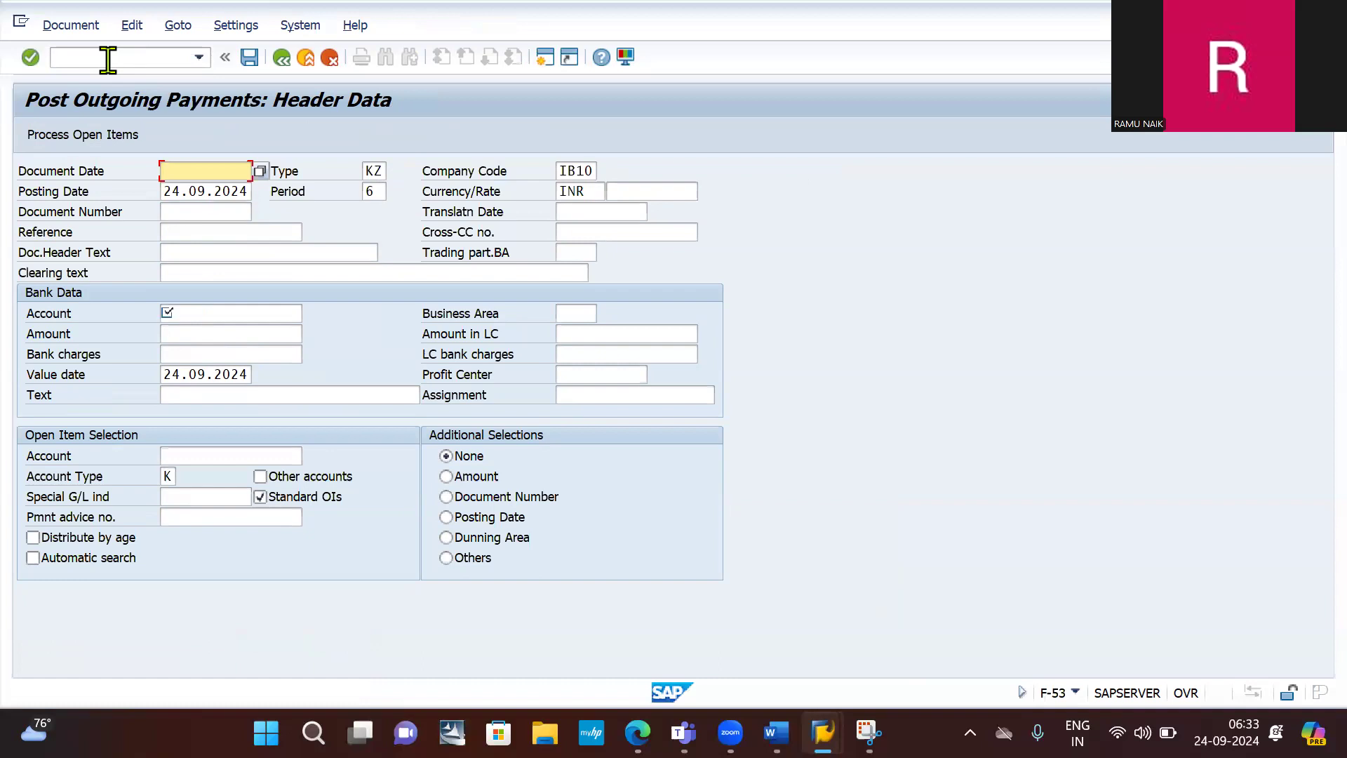
pyautogui.press('BackSpace')
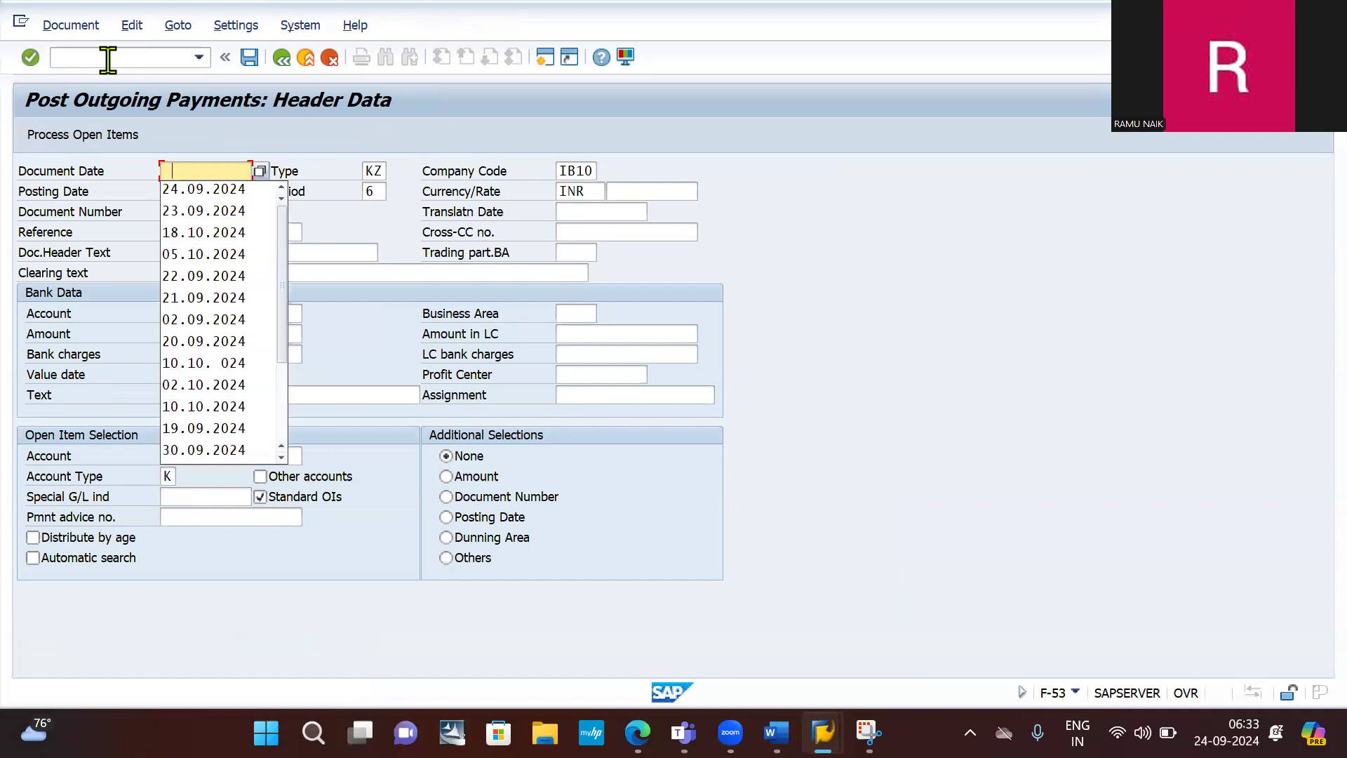
pyautogui.click(211, 189)
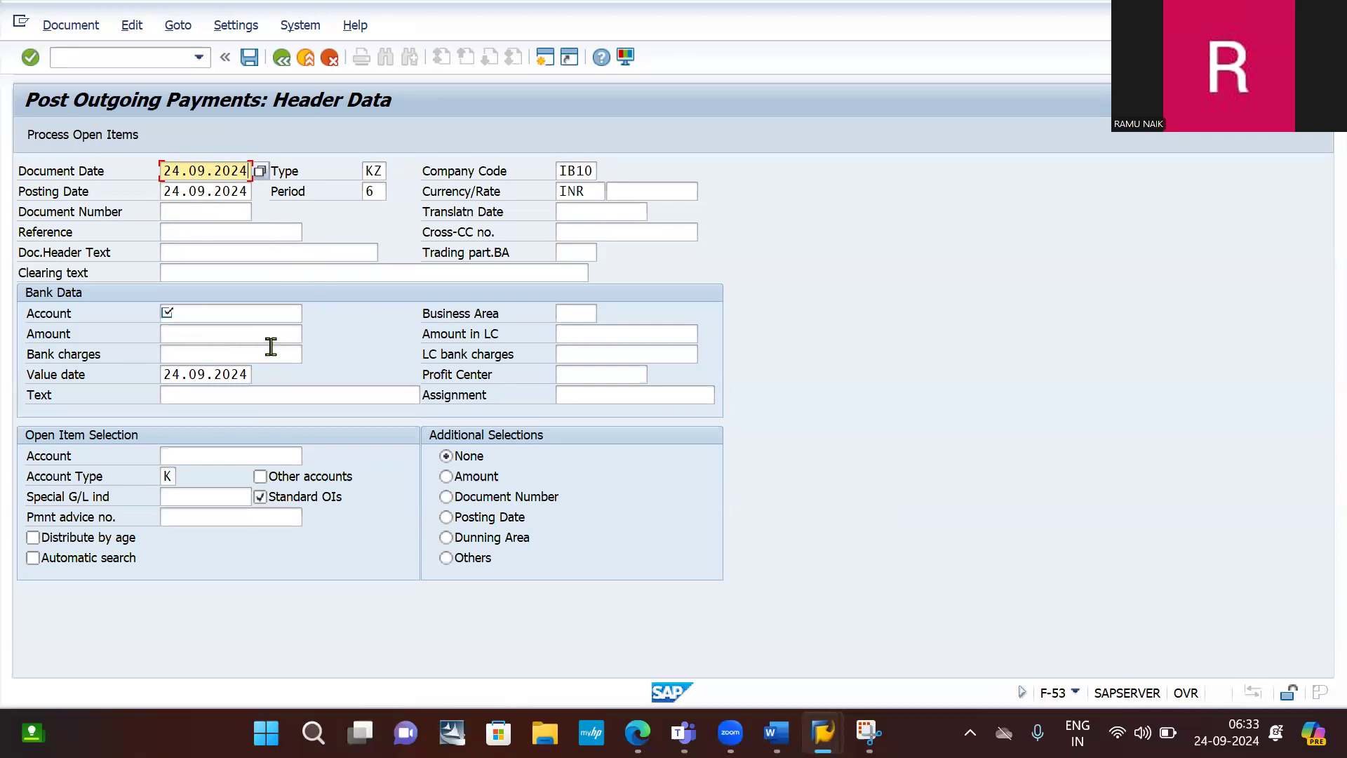
# - Fill the bank data with account 200000, bank charges 500 and amount 29600
pyautogui.click(240, 313)
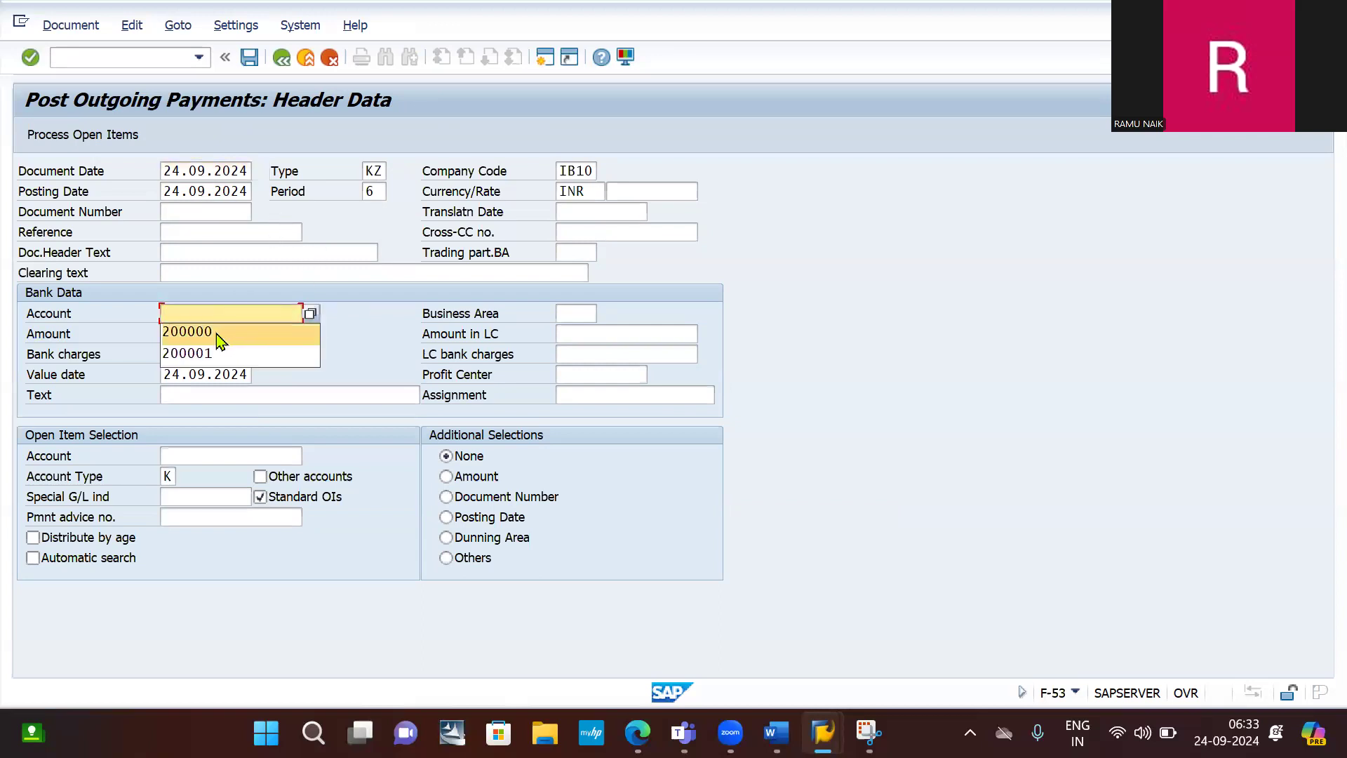
pyautogui.click(219, 334)
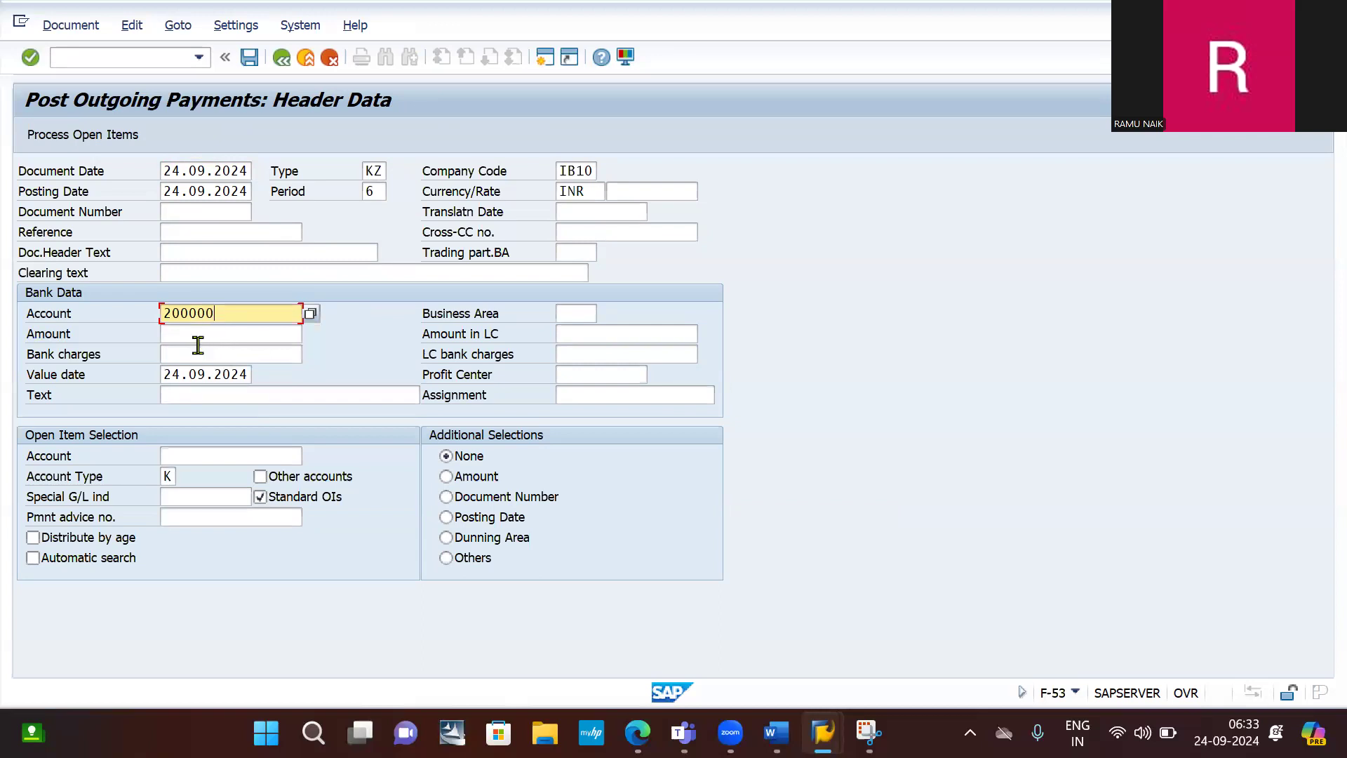
pyautogui.click(198, 348)
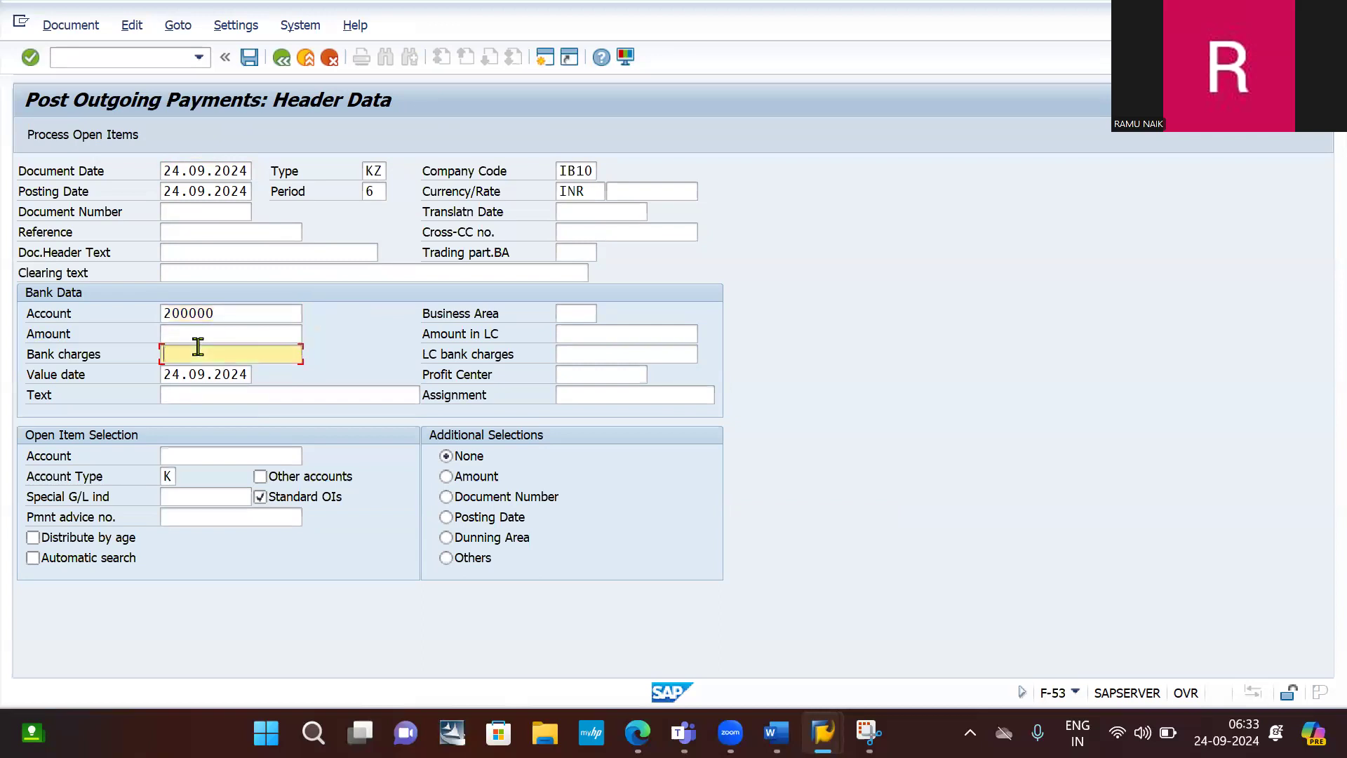
pyautogui.write('500')
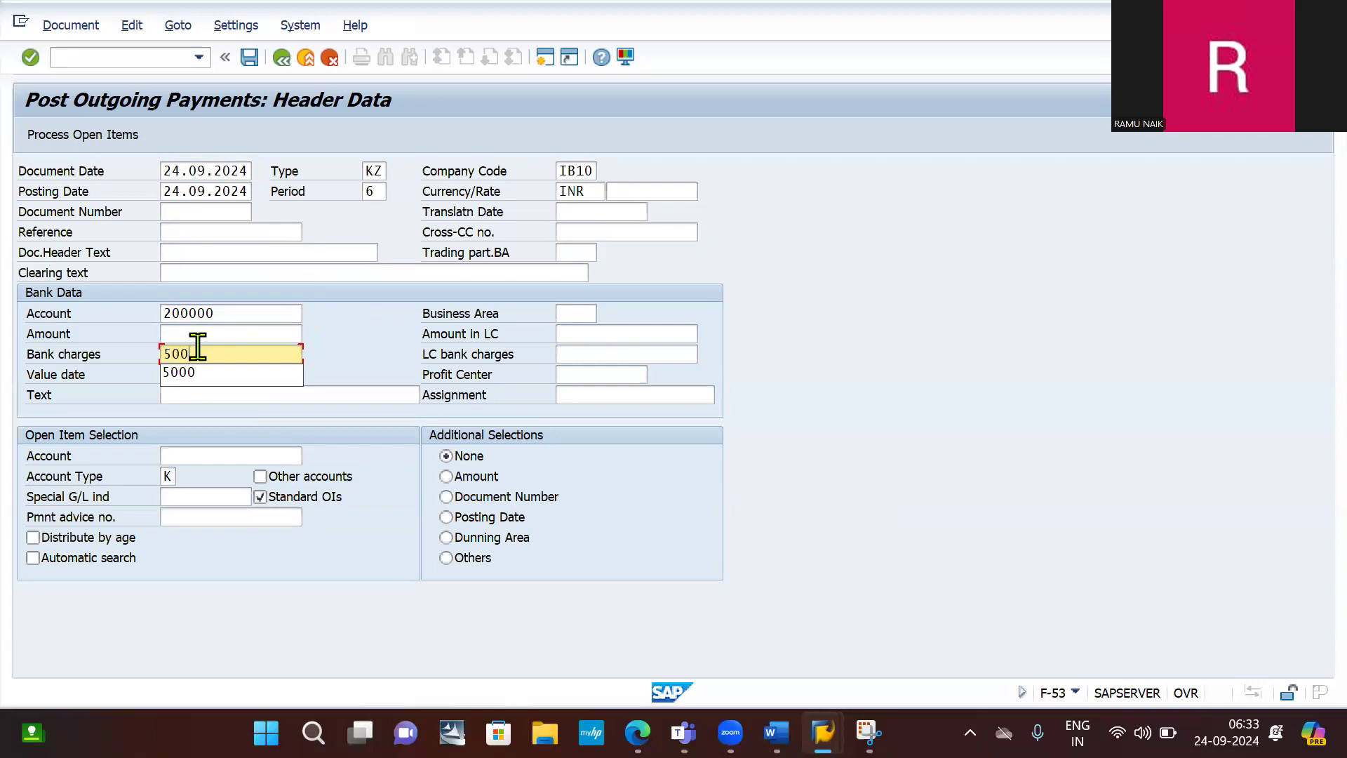
pyautogui.click(235, 333)
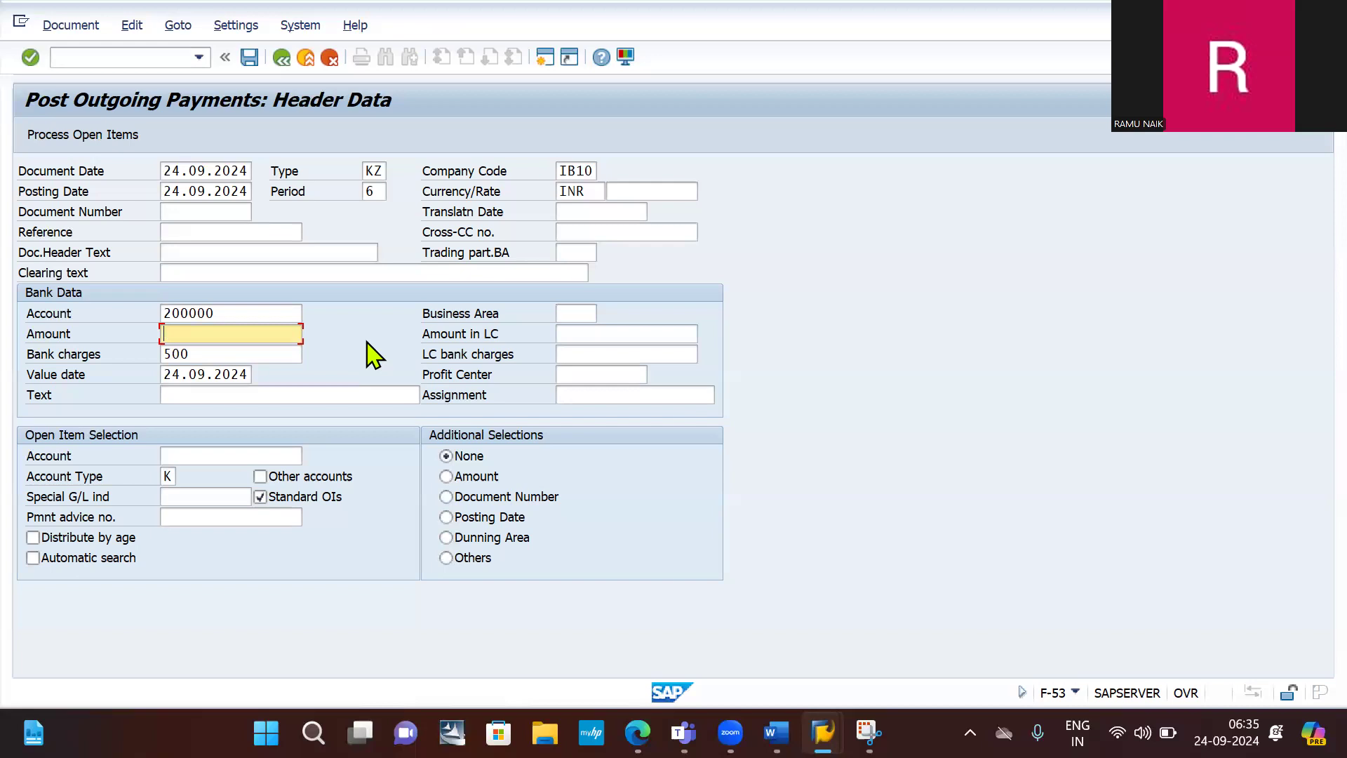
pyautogui.write('29600')
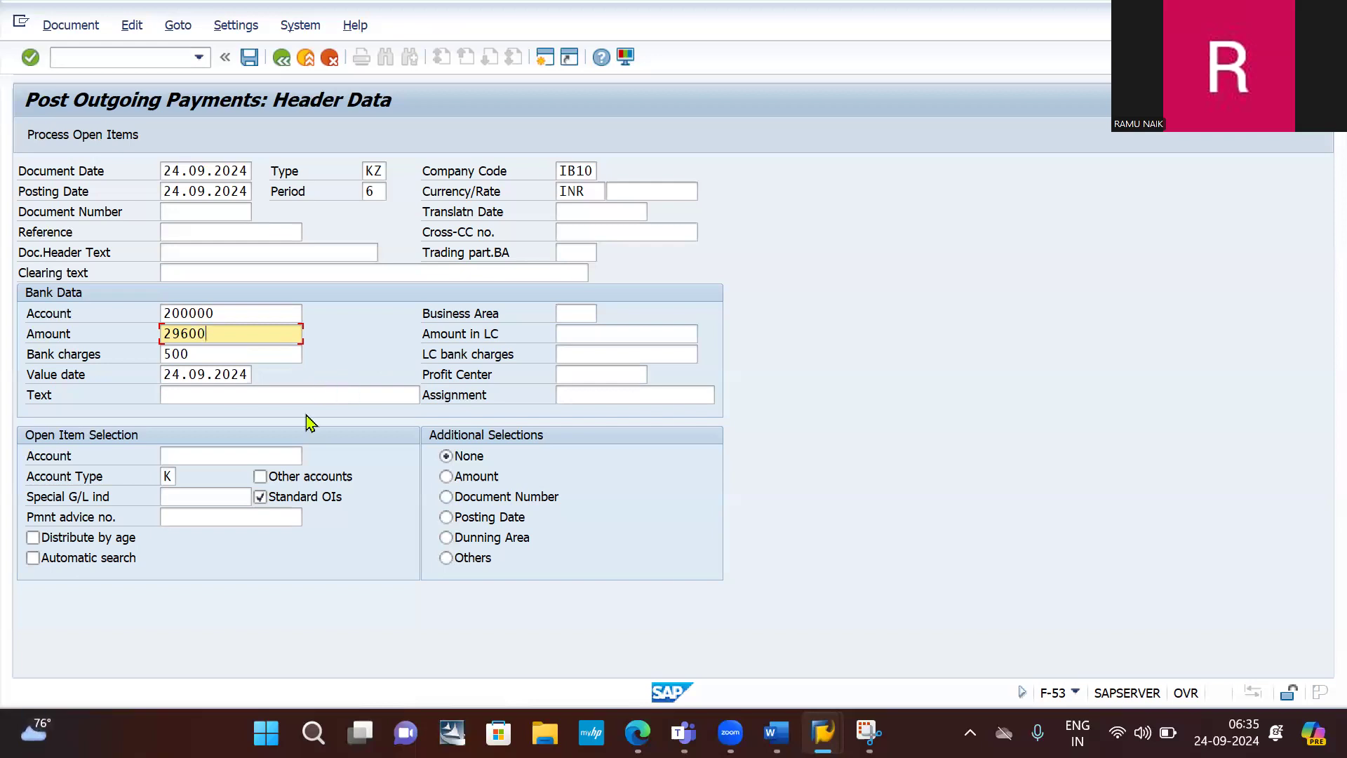
# - Select the vendor account of Metro Advertisers LTD 02 for the open items and process them
pyautogui.click(223, 458)
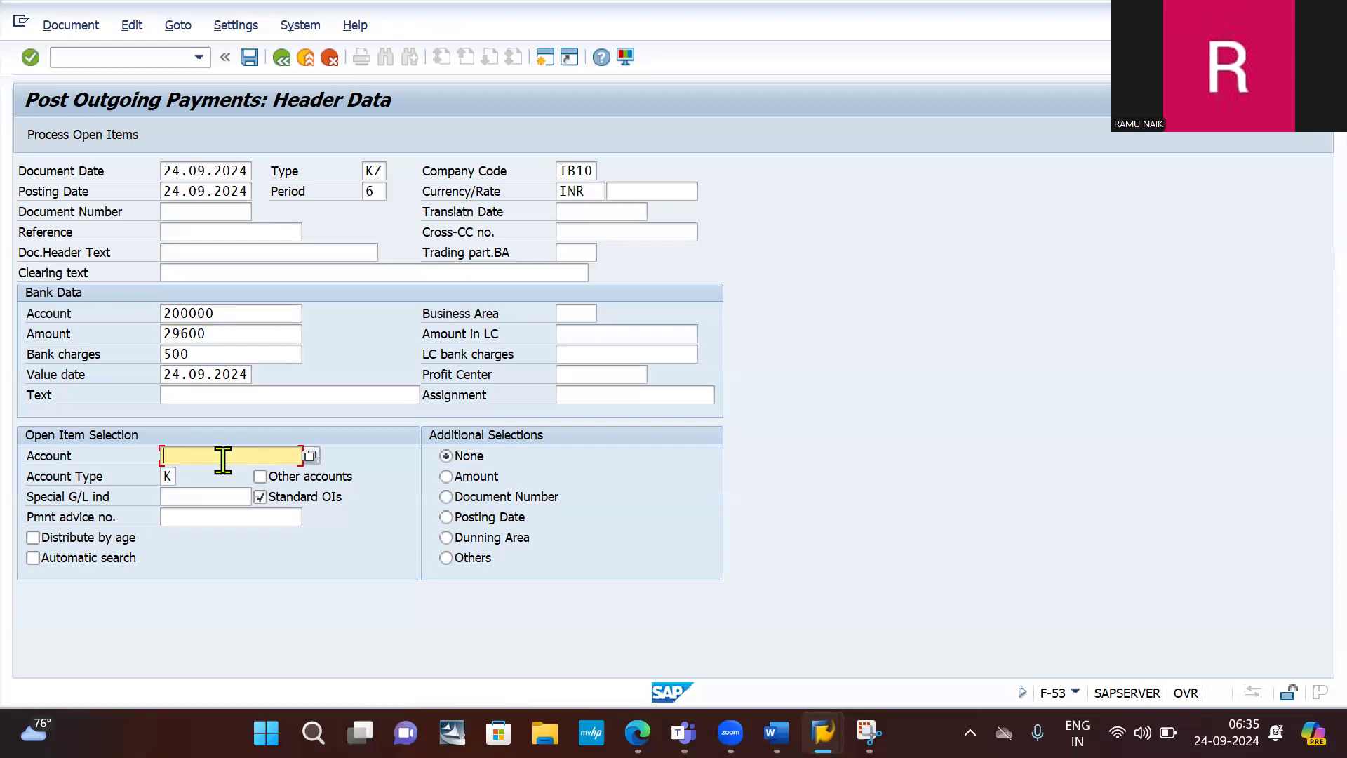
pyautogui.click(223, 457)
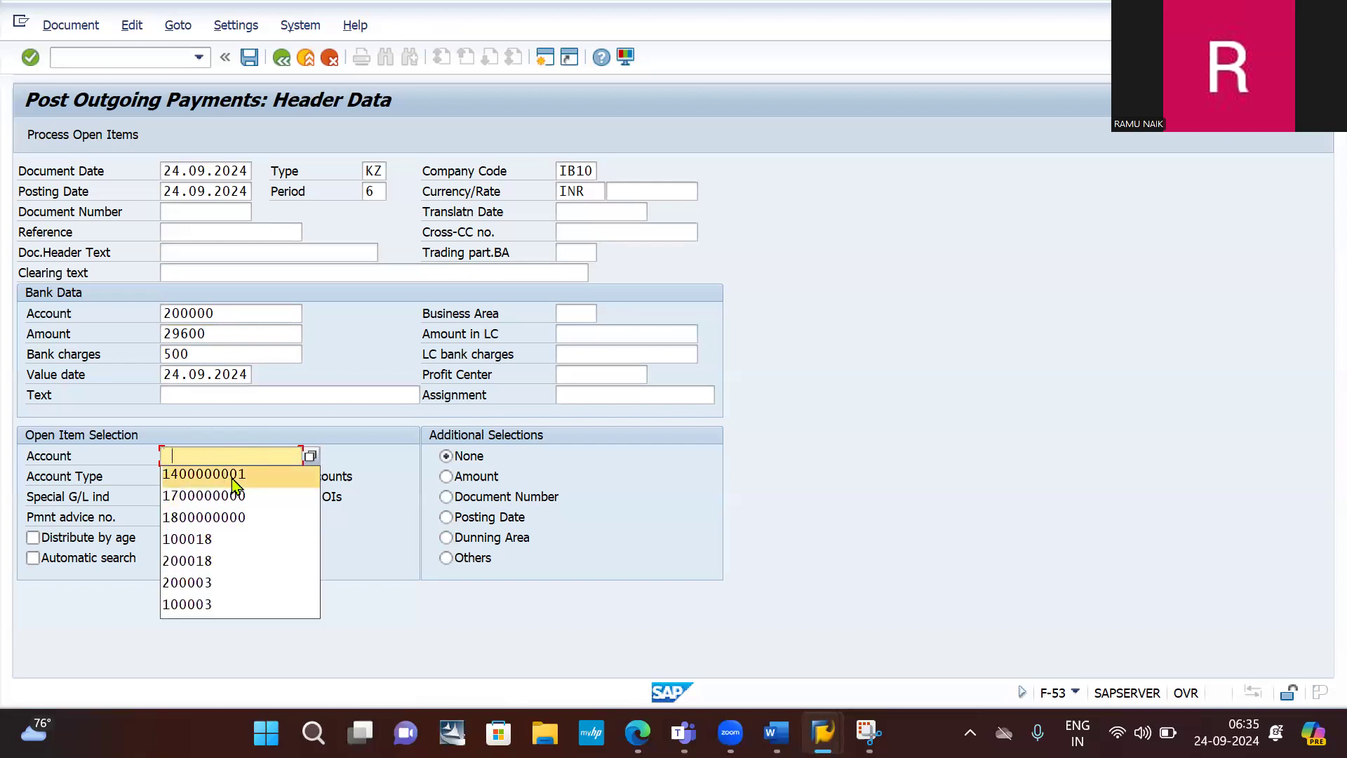
pyautogui.click(236, 476)
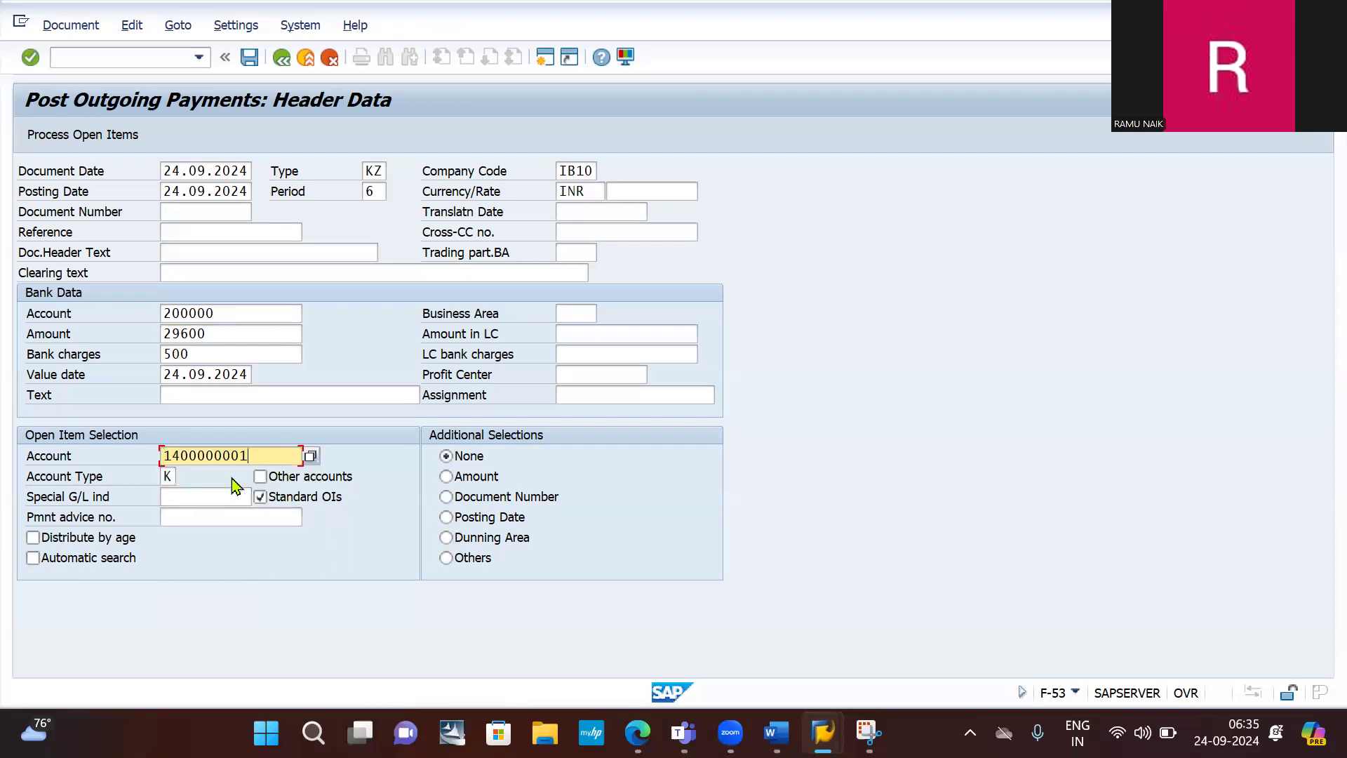
pyautogui.press('Return')
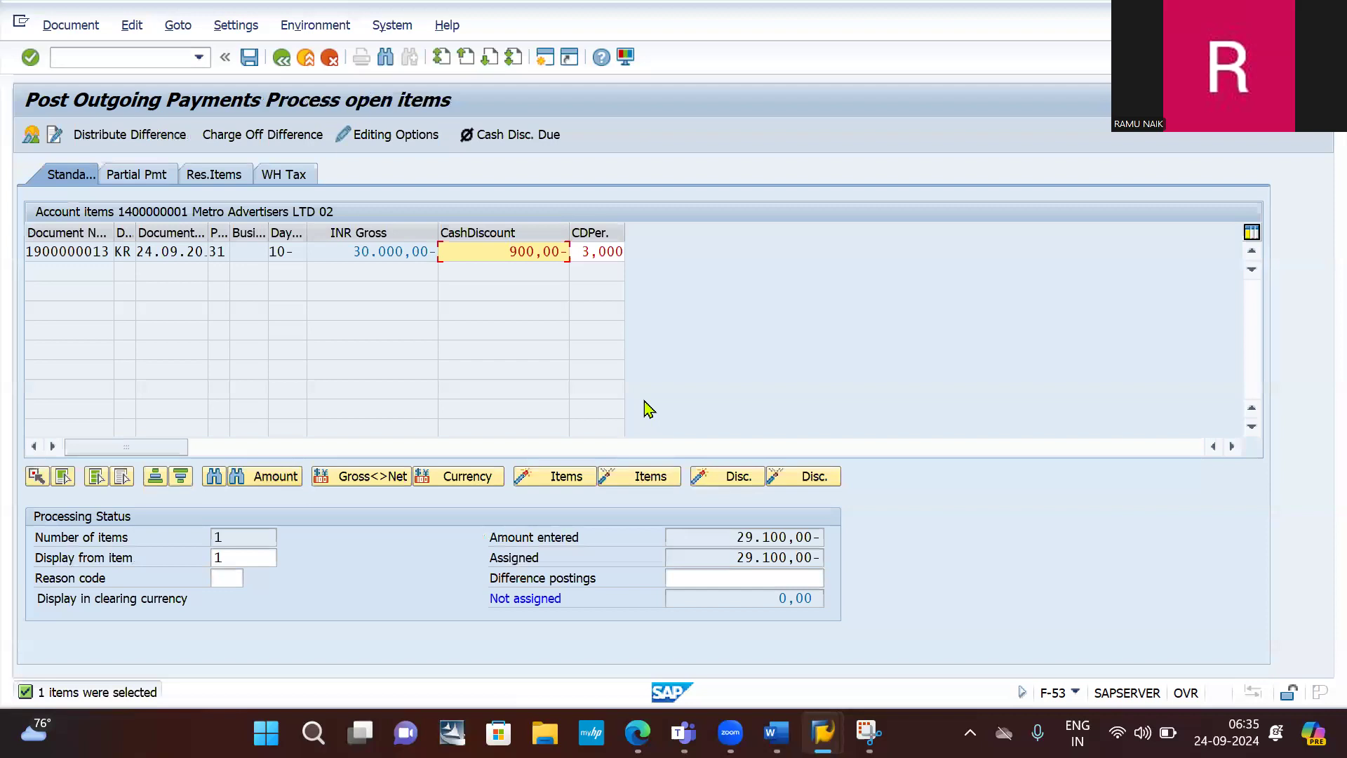
# - Simulate the outgoing payment, review the cash discount line and post the document
pyautogui.click(75, 26)
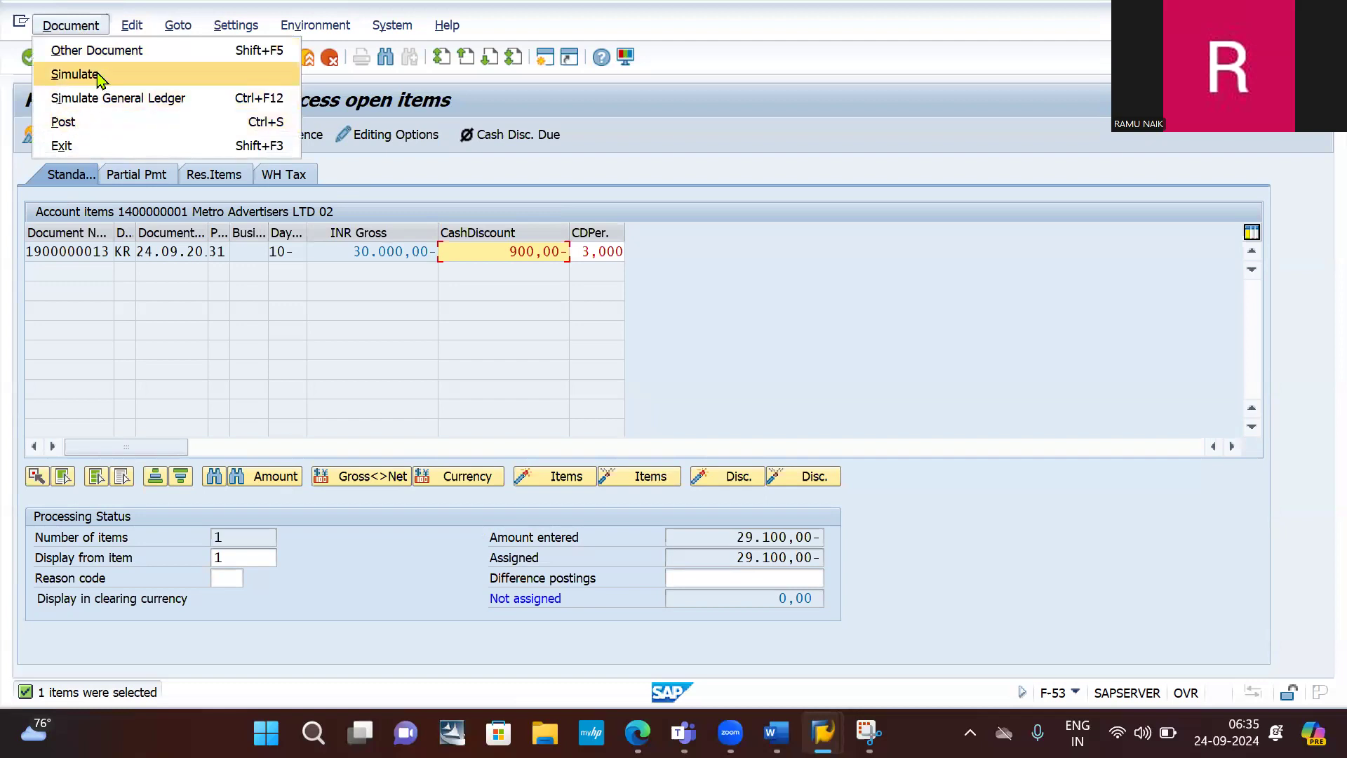
pyautogui.click(74, 74)
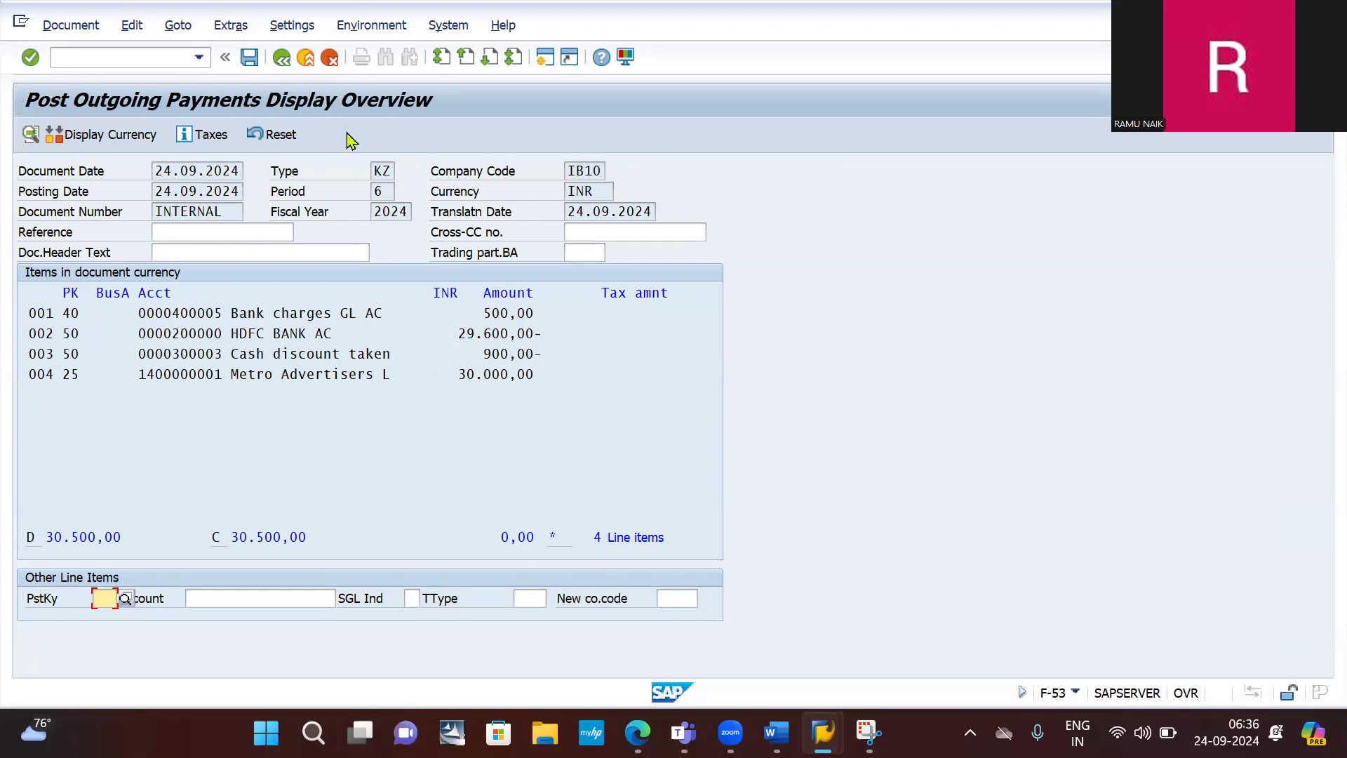
pyautogui.click(249, 57)
pyautogui.moveTo(542, 353); pyautogui.dragTo(129, 352)
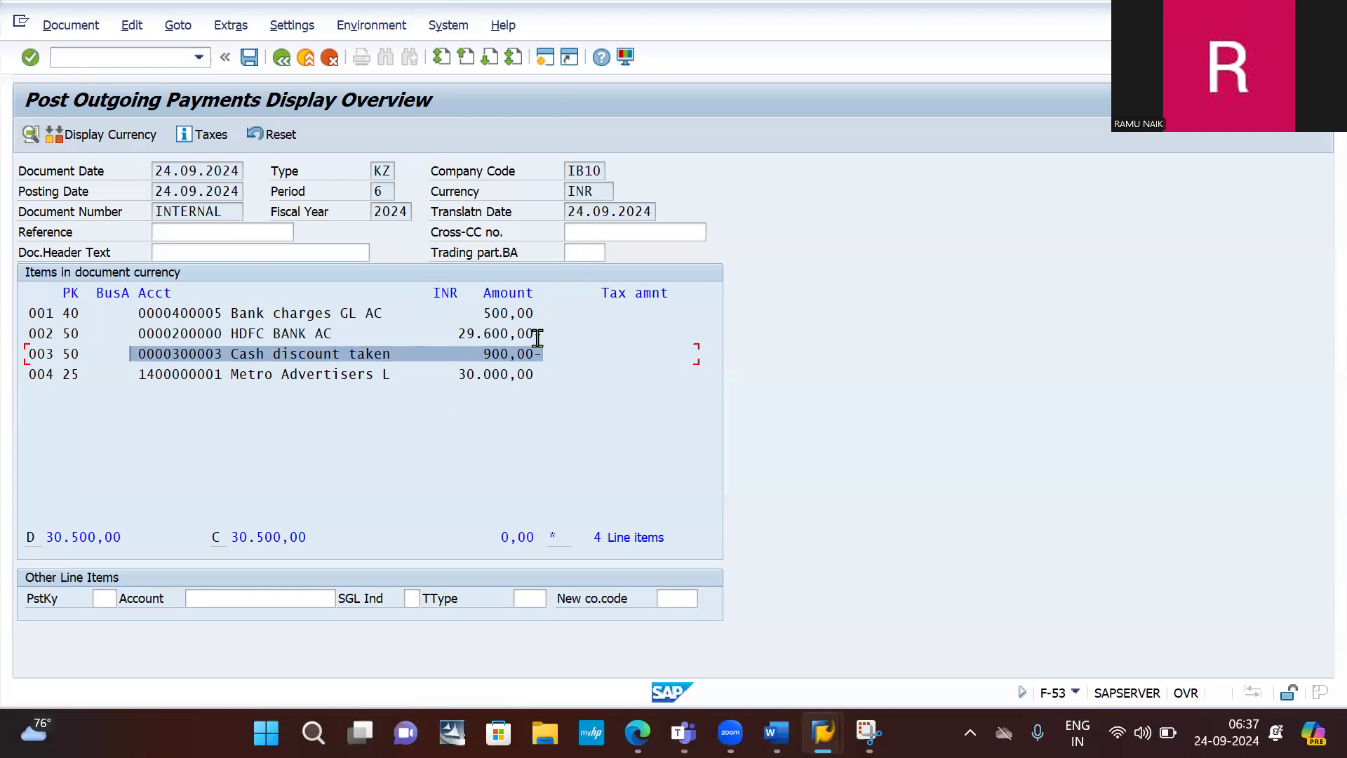
pyautogui.click(250, 59)
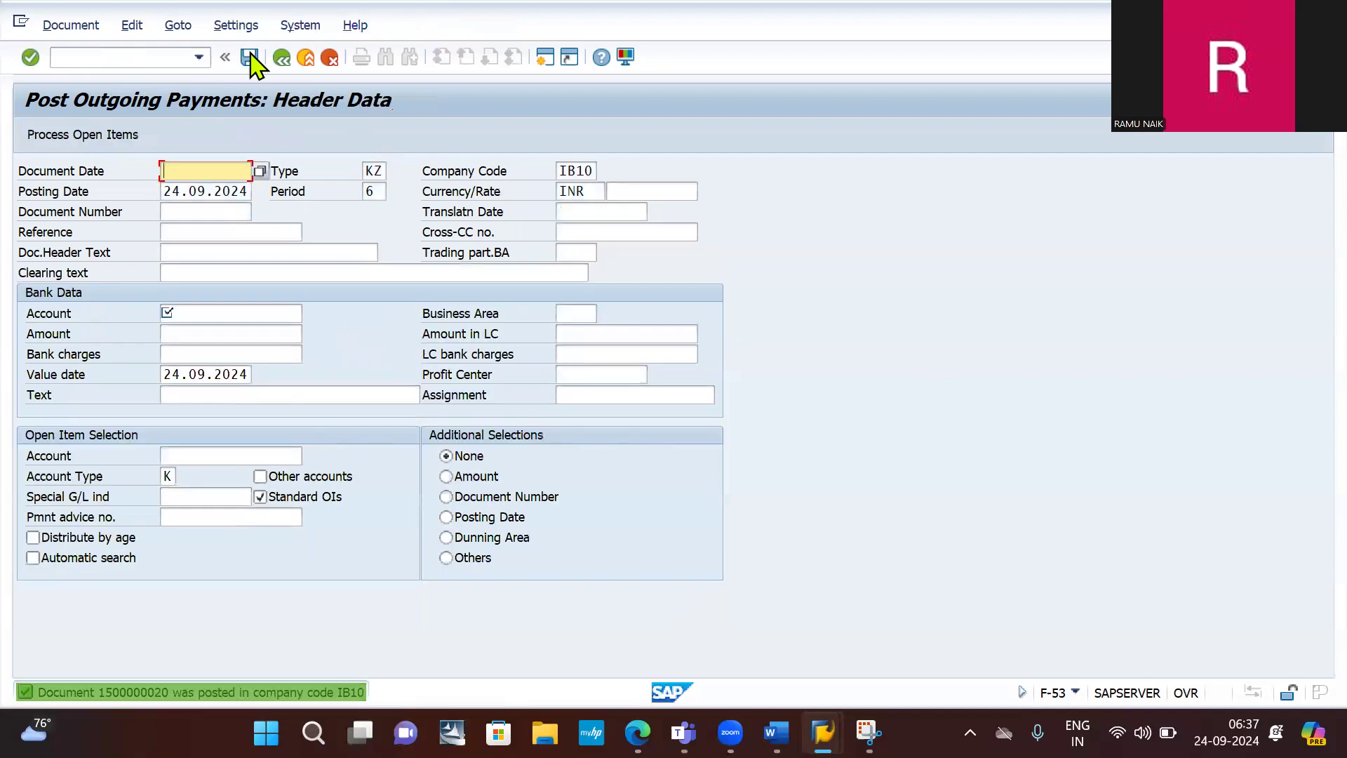
# - Start /nfb03, display the payment document just posted and examine its cash discount and bank charges lines
pyautogui.click(99, 62)
pyautogui.write('/nfb03')
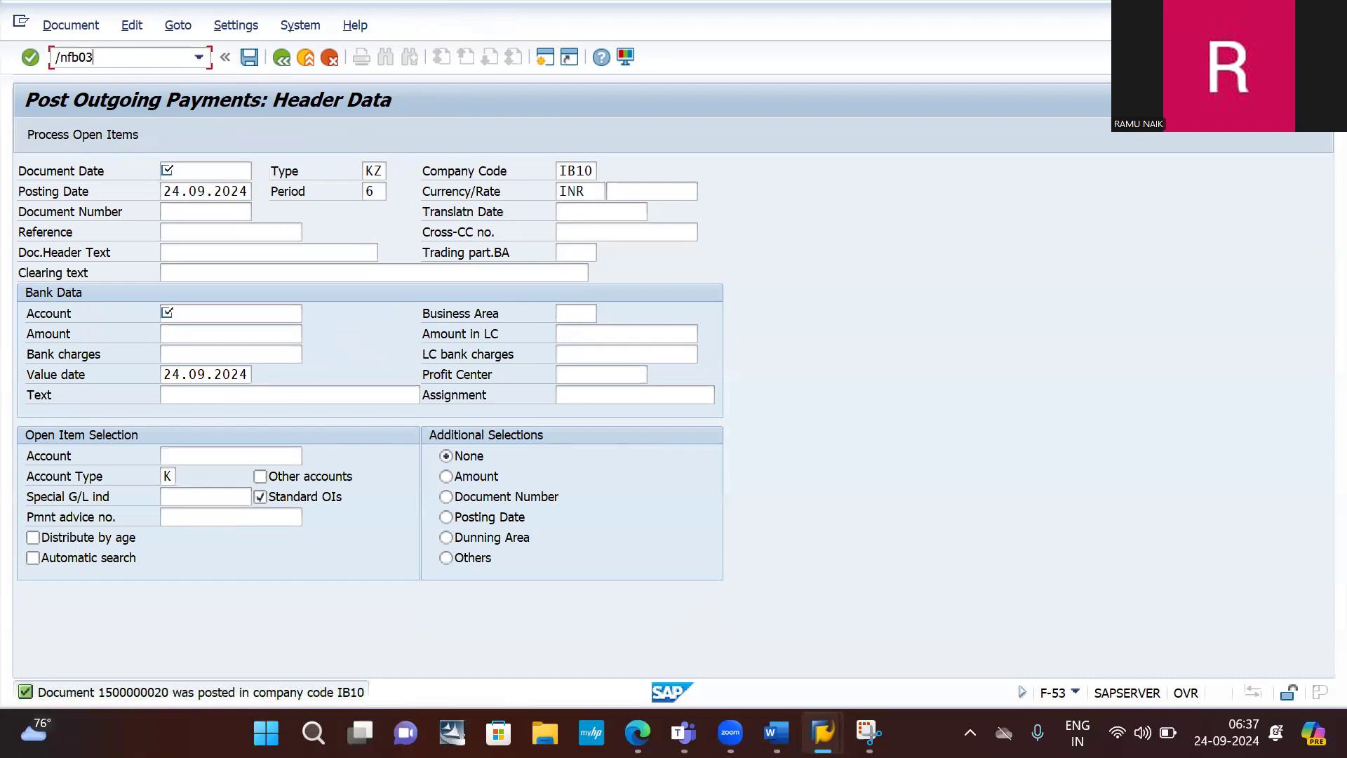
pyautogui.press('Return')
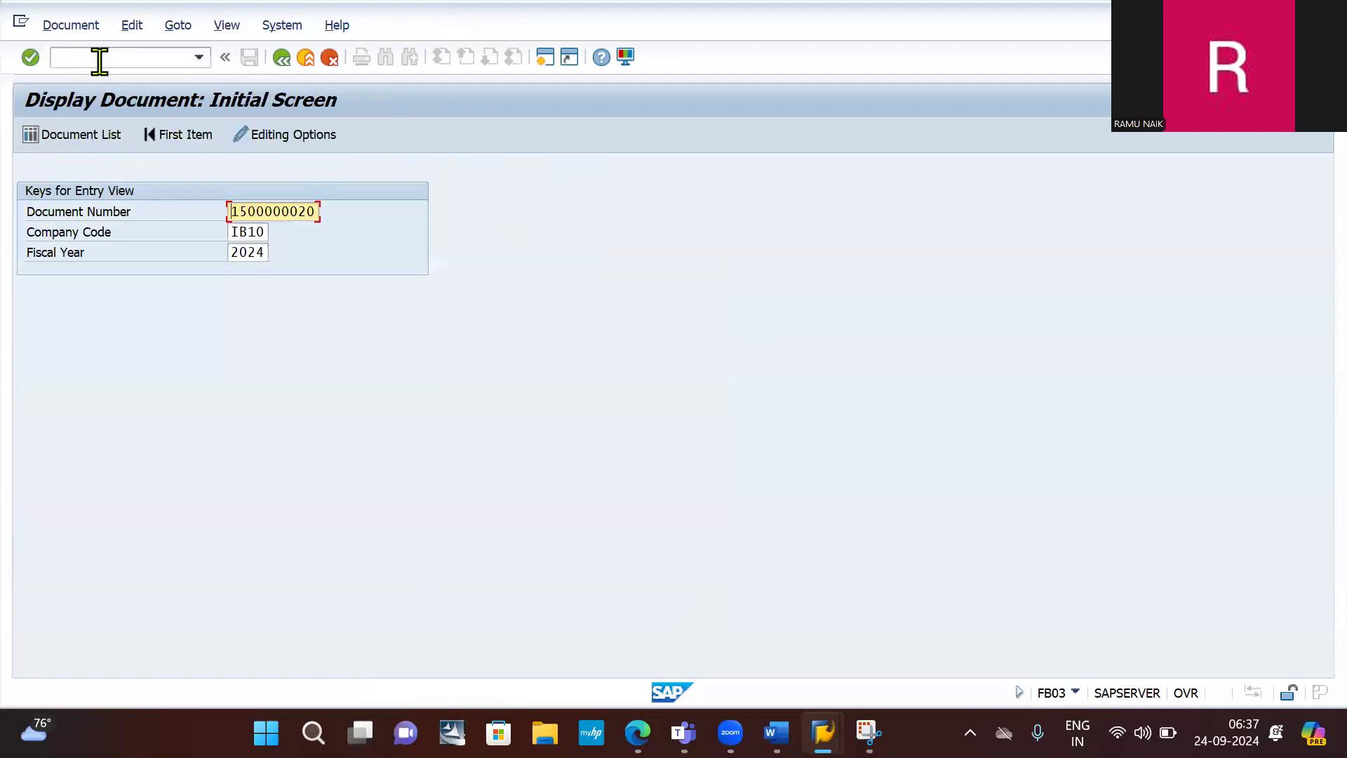
pyautogui.press('Return')
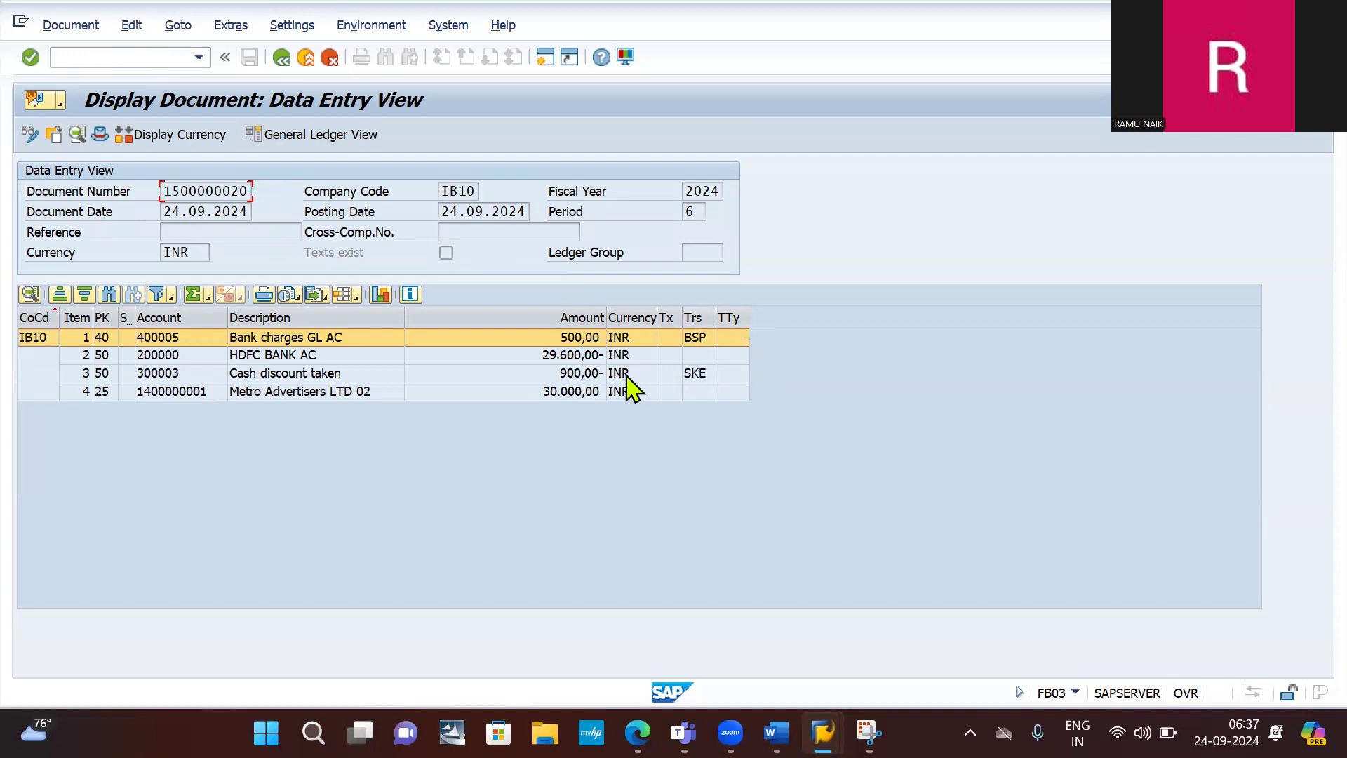
pyautogui.click(284, 375)
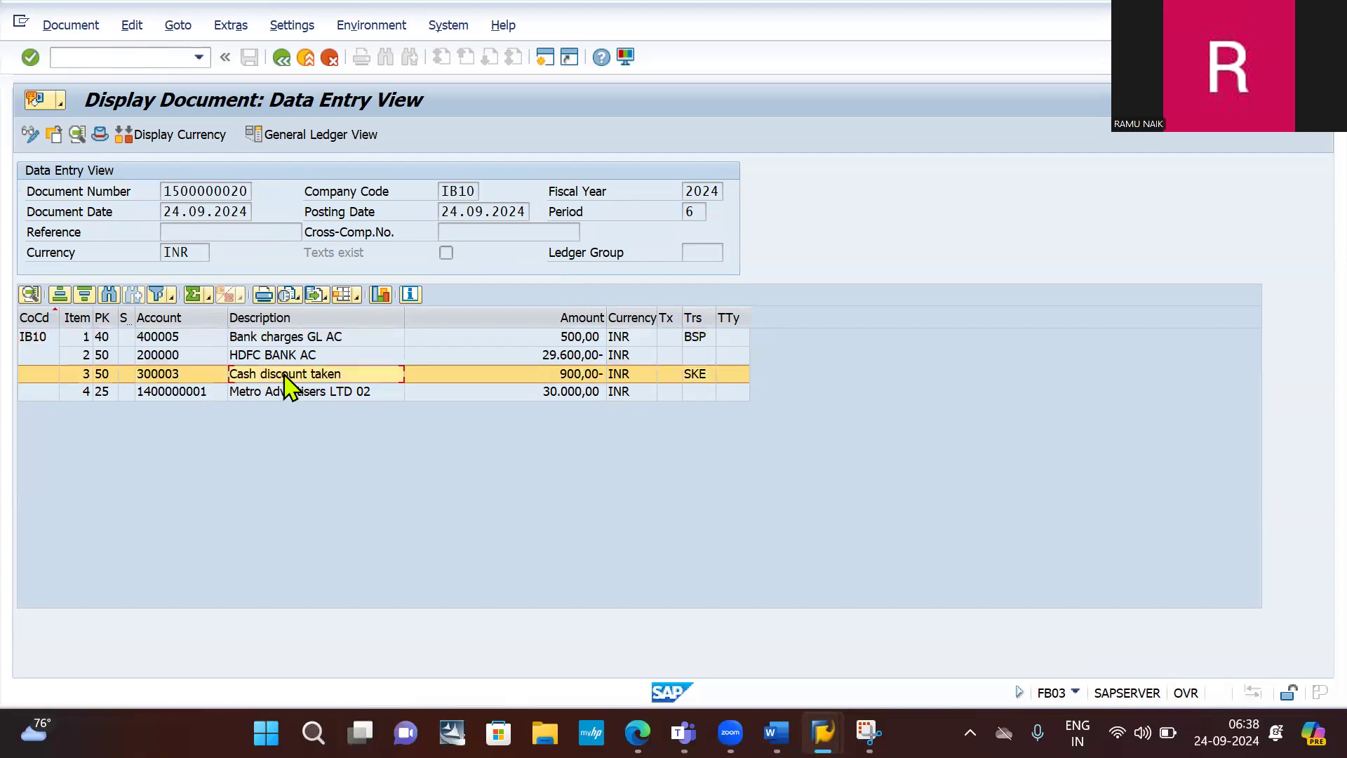
pyautogui.click(306, 337)
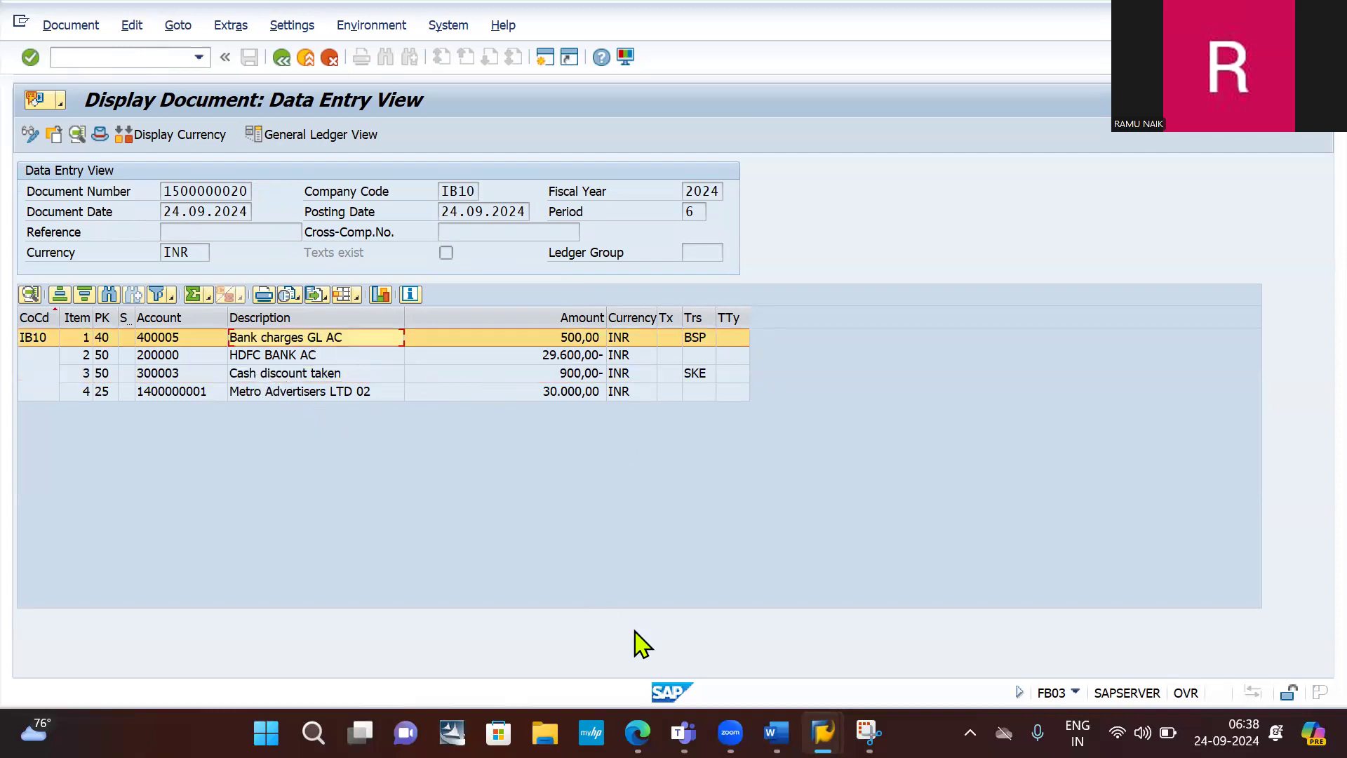
# - Capture the payment document's header and line items with Snipping Tool and paste the snip into the Account payables Word document
pyautogui.click(868, 732)
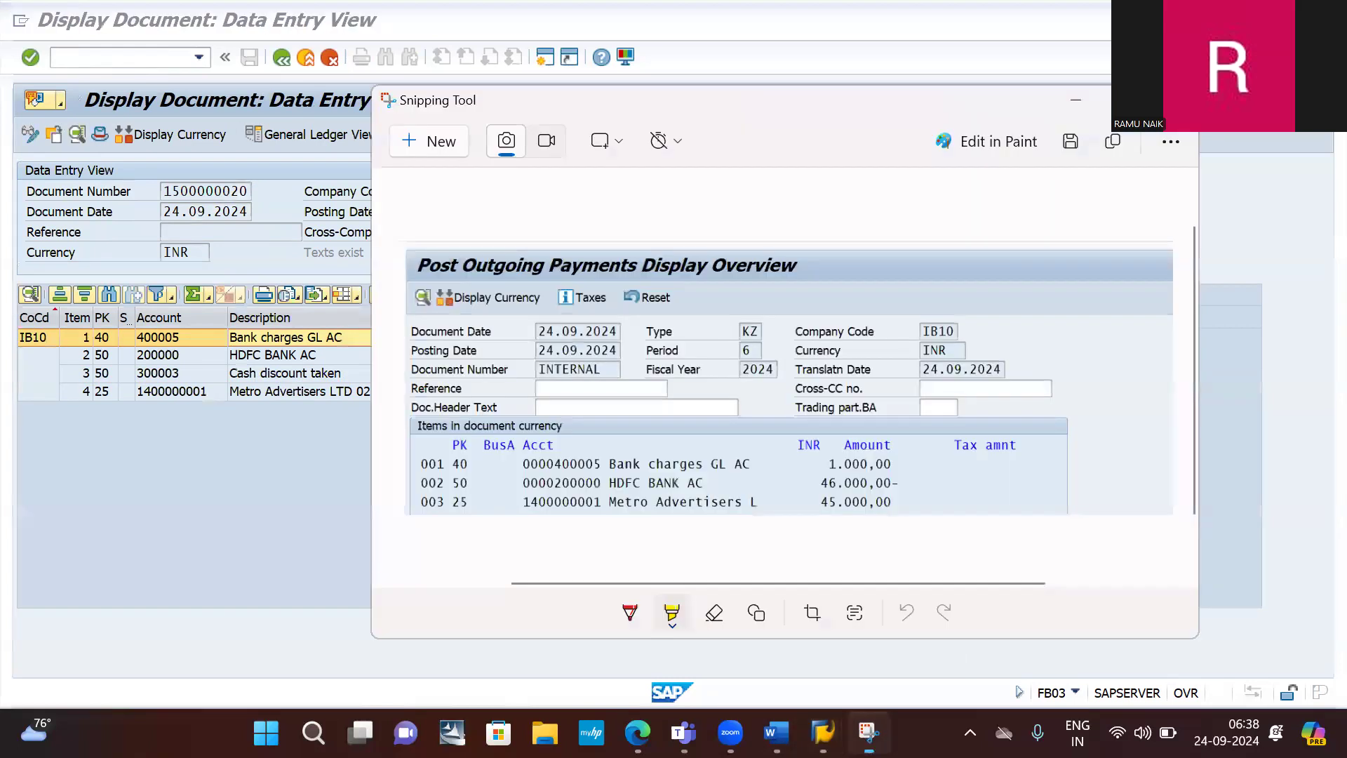
pyautogui.click(428, 144)
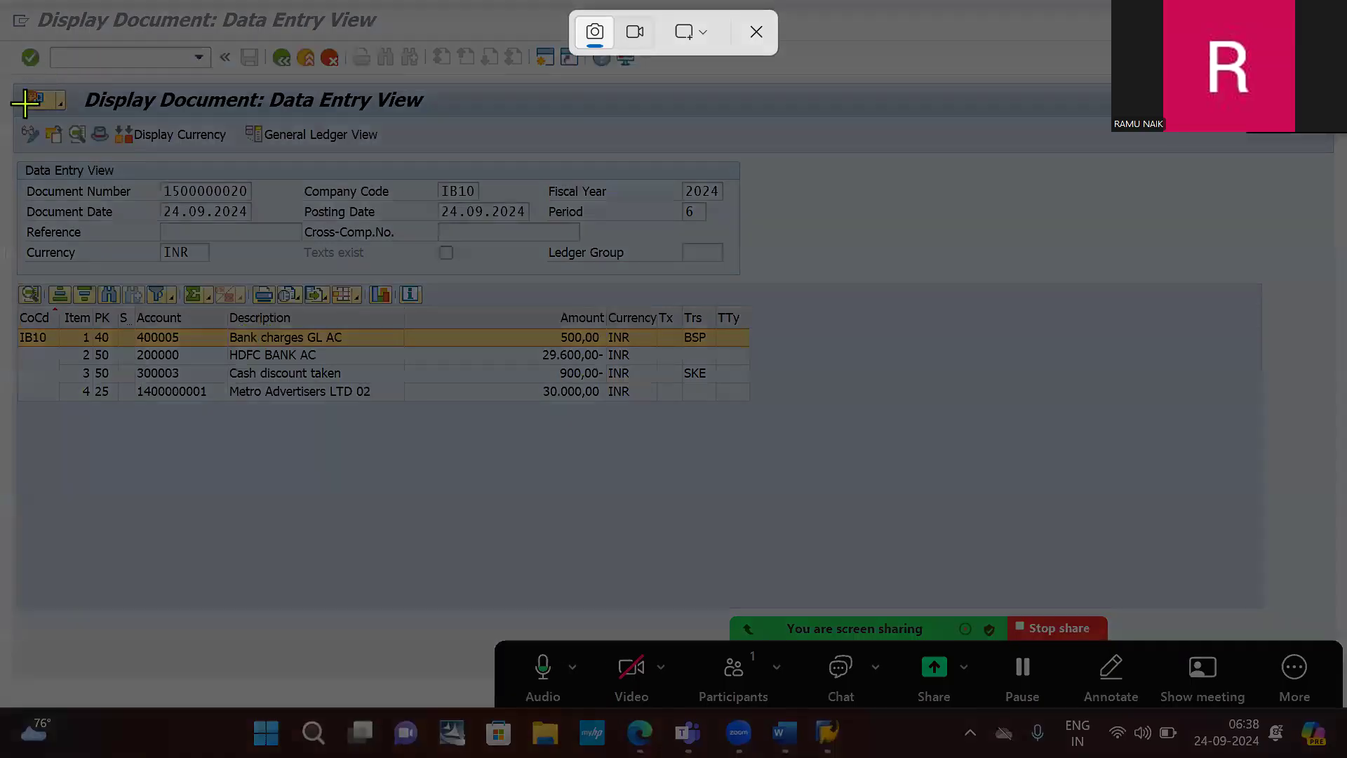
pyautogui.moveTo(2, 73); pyautogui.dragTo(760, 412)
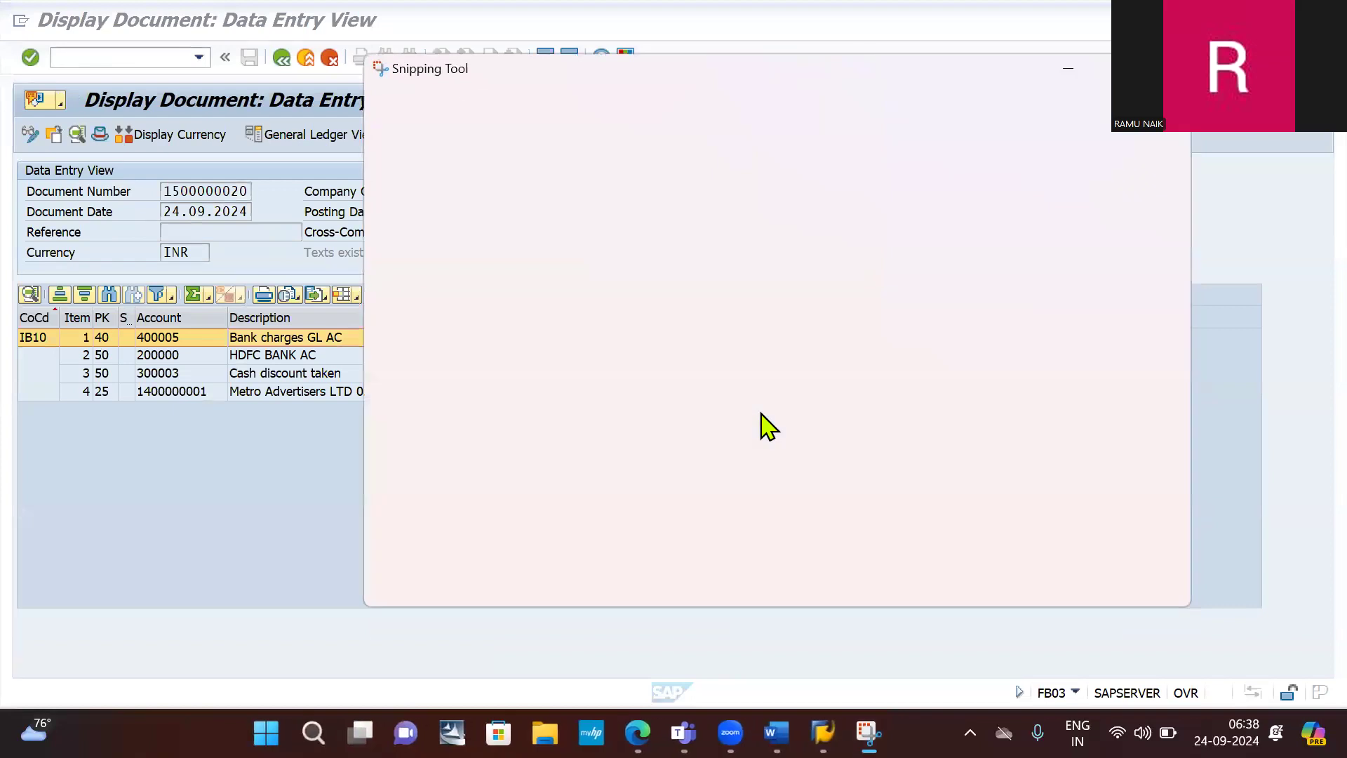
pyautogui.hotkey('alt', 'Tab')
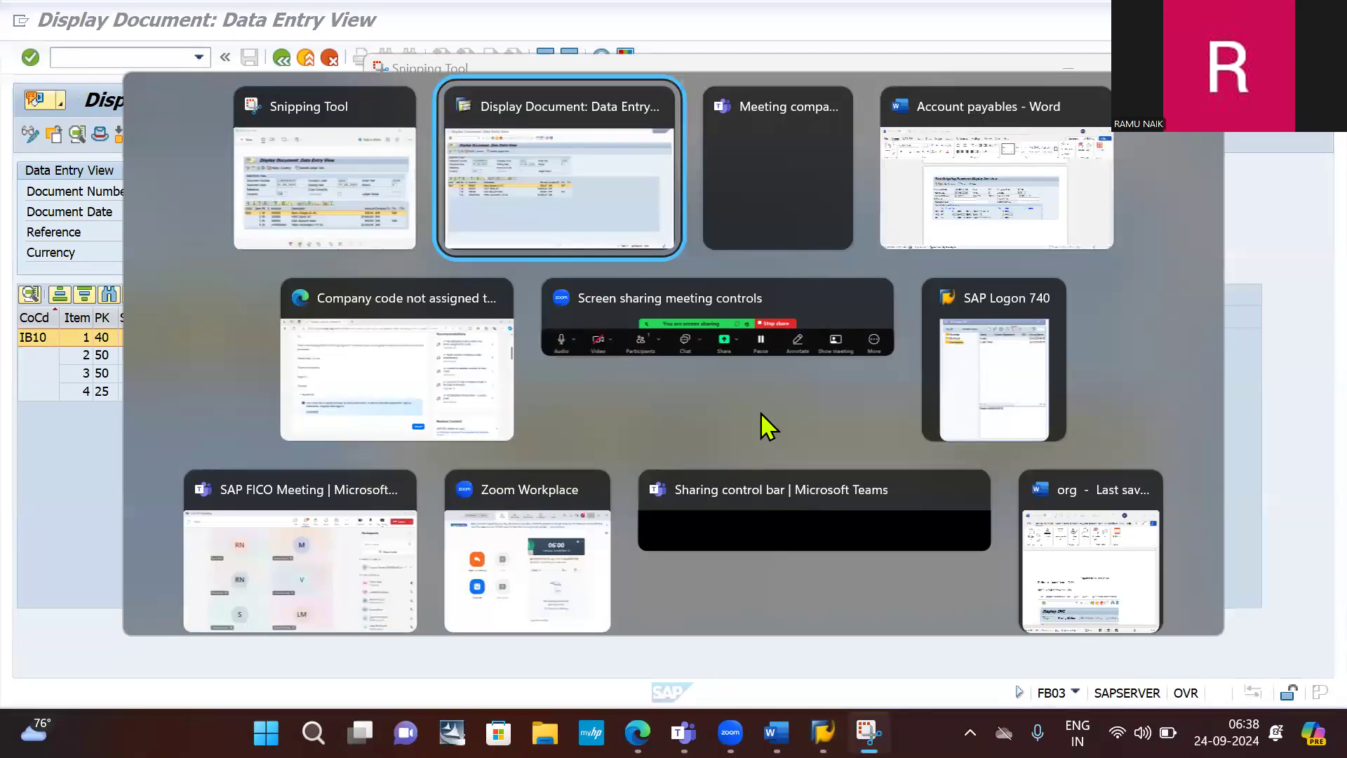
pyautogui.hotkey('alt', 'Tab')
pyautogui.hotkey('alt', 'Tab')
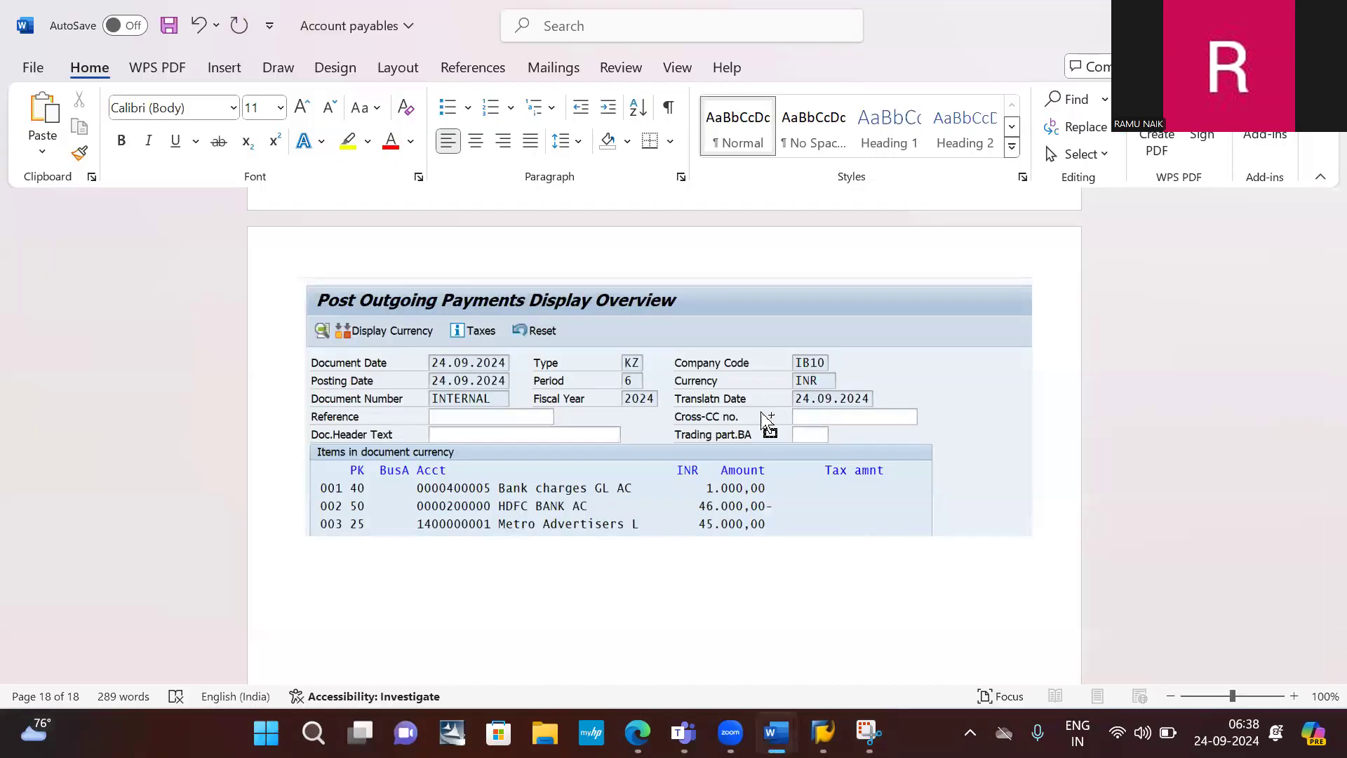
pyautogui.hotkey('ctrl', 'v')
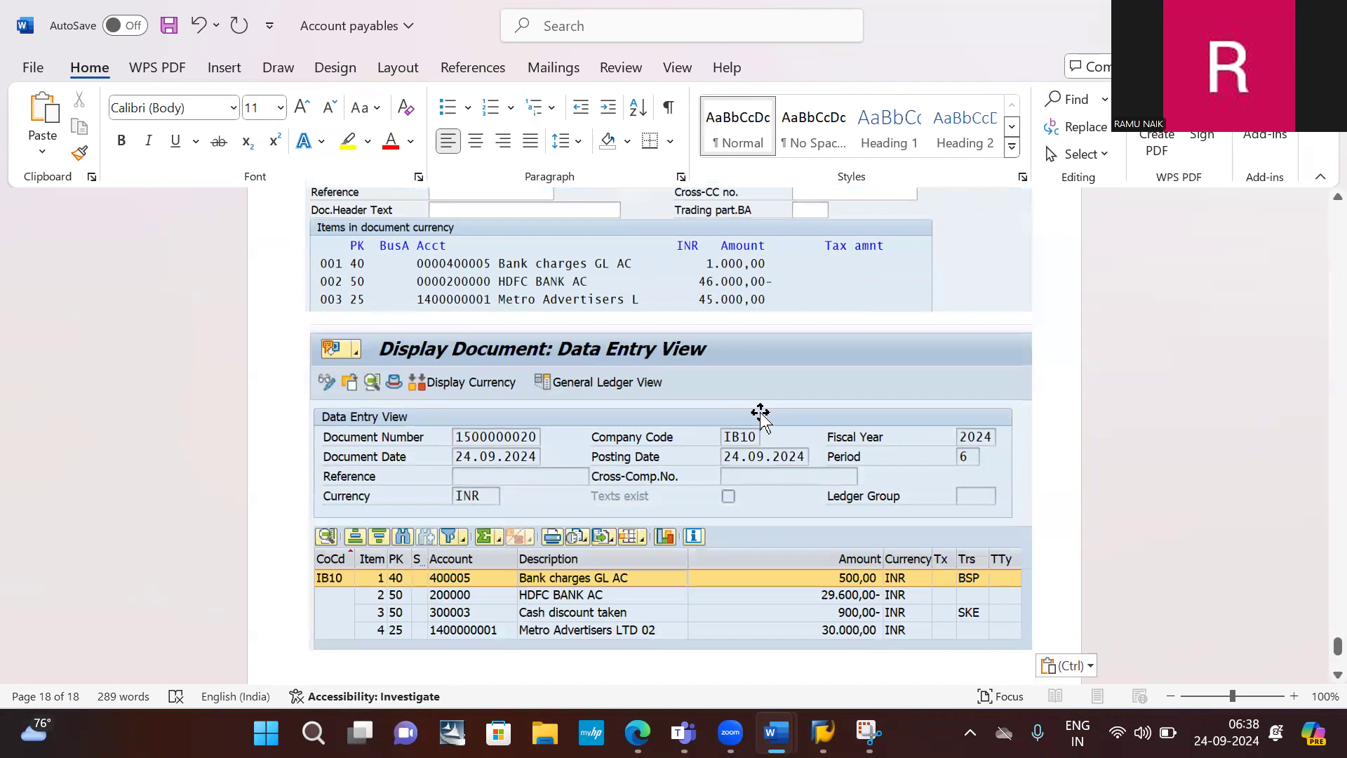
# - Switch back to the SAP payment document display and start transaction /nfb60 to enter a vendor invoice
pyautogui.hotkey('alt', 'Tab')
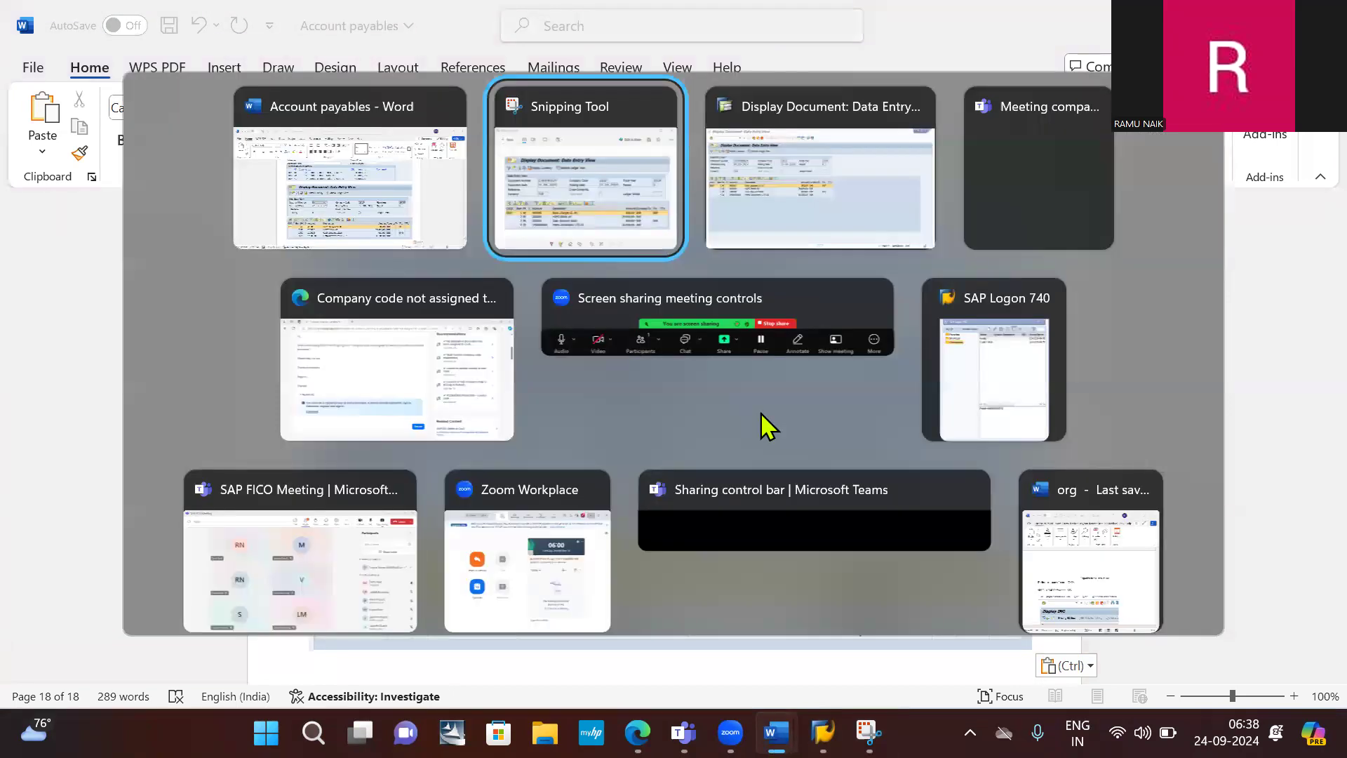
pyautogui.press('Tab')
pyautogui.hotkey('shift', 'Tab')
pyautogui.press('Tab')
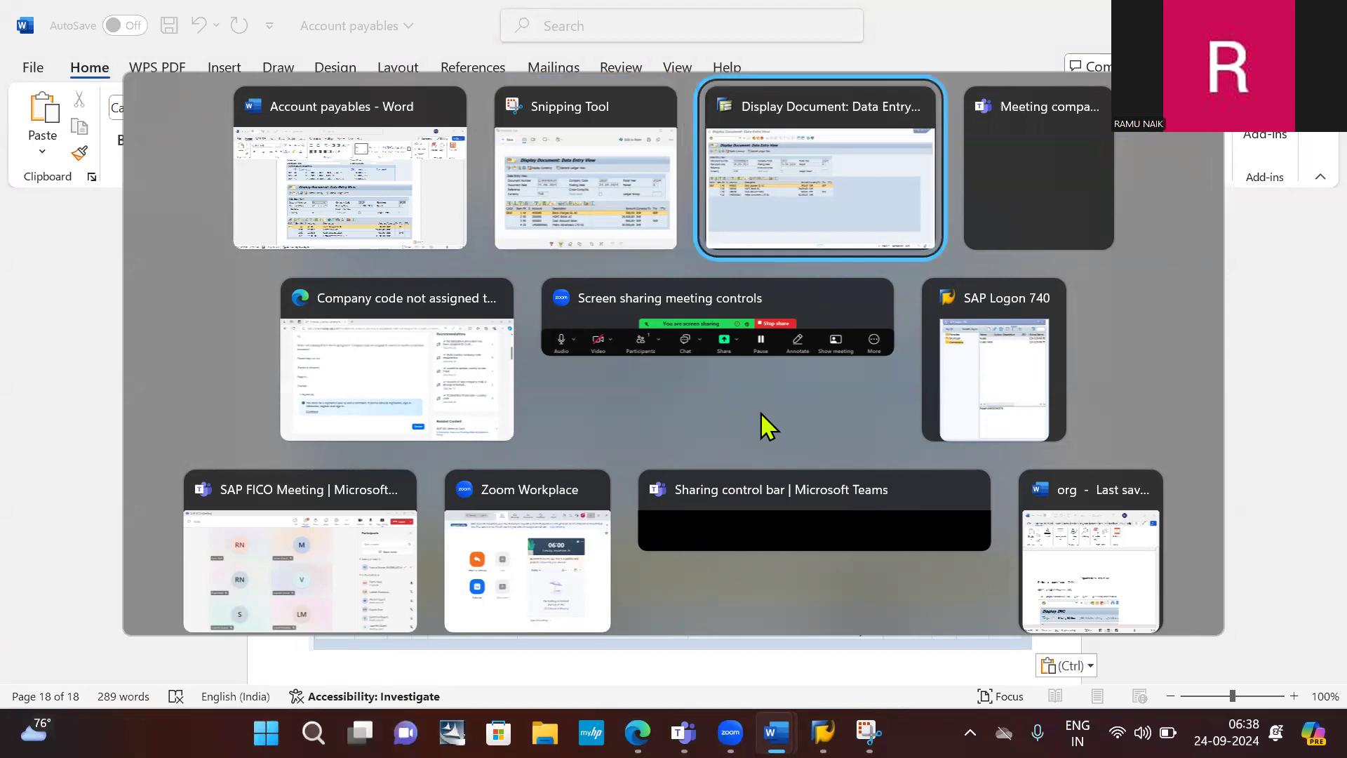
pyautogui.hotkey('shift', 'Tab')
pyautogui.hotkey('shift', 'Tab')
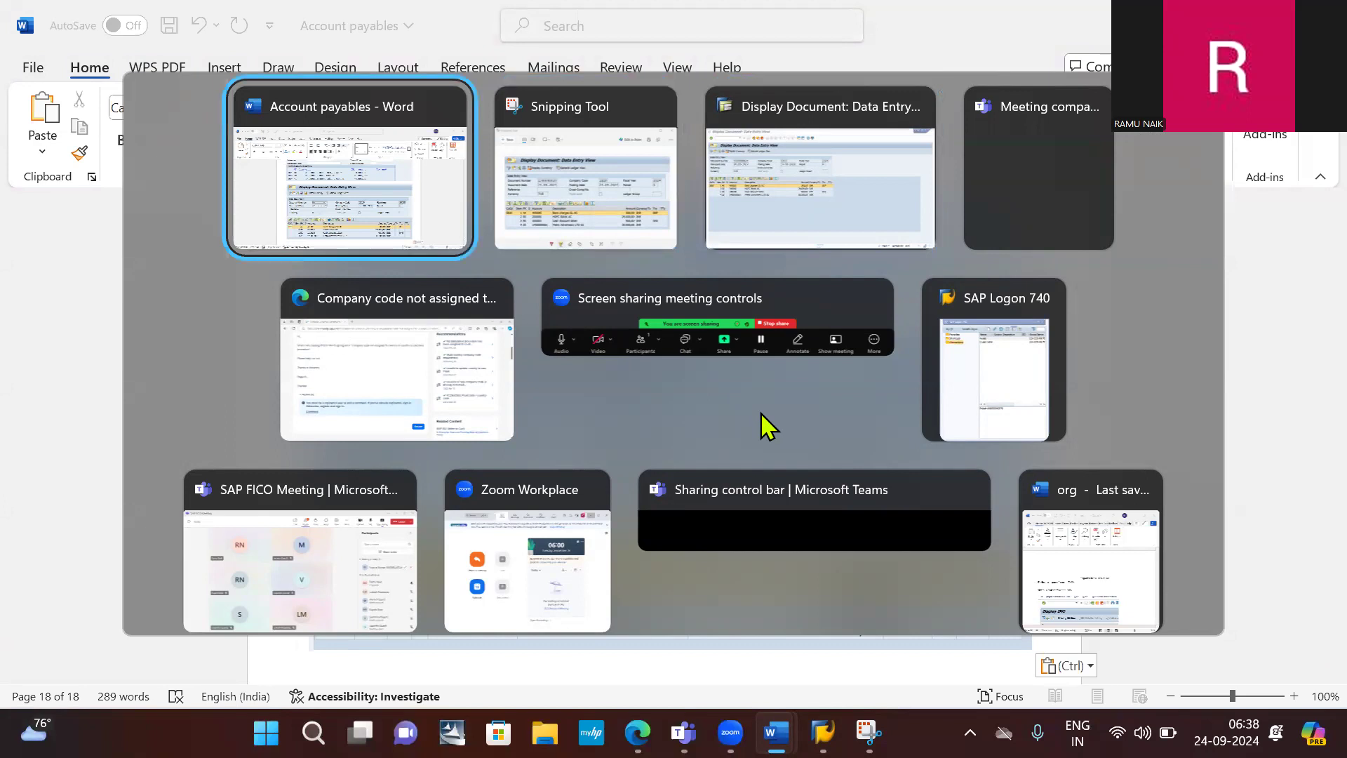
pyautogui.press('Tab')
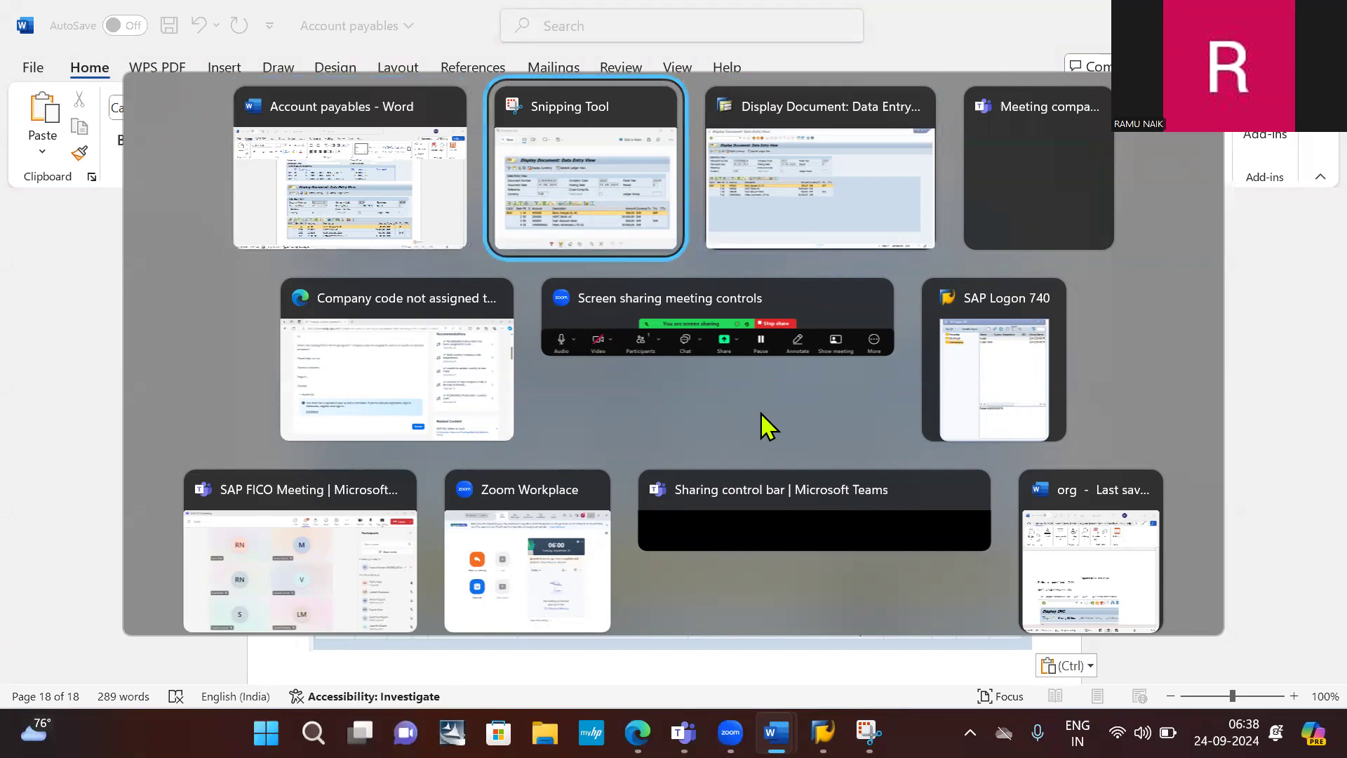
pyautogui.hotkey('shift', 'Tab')
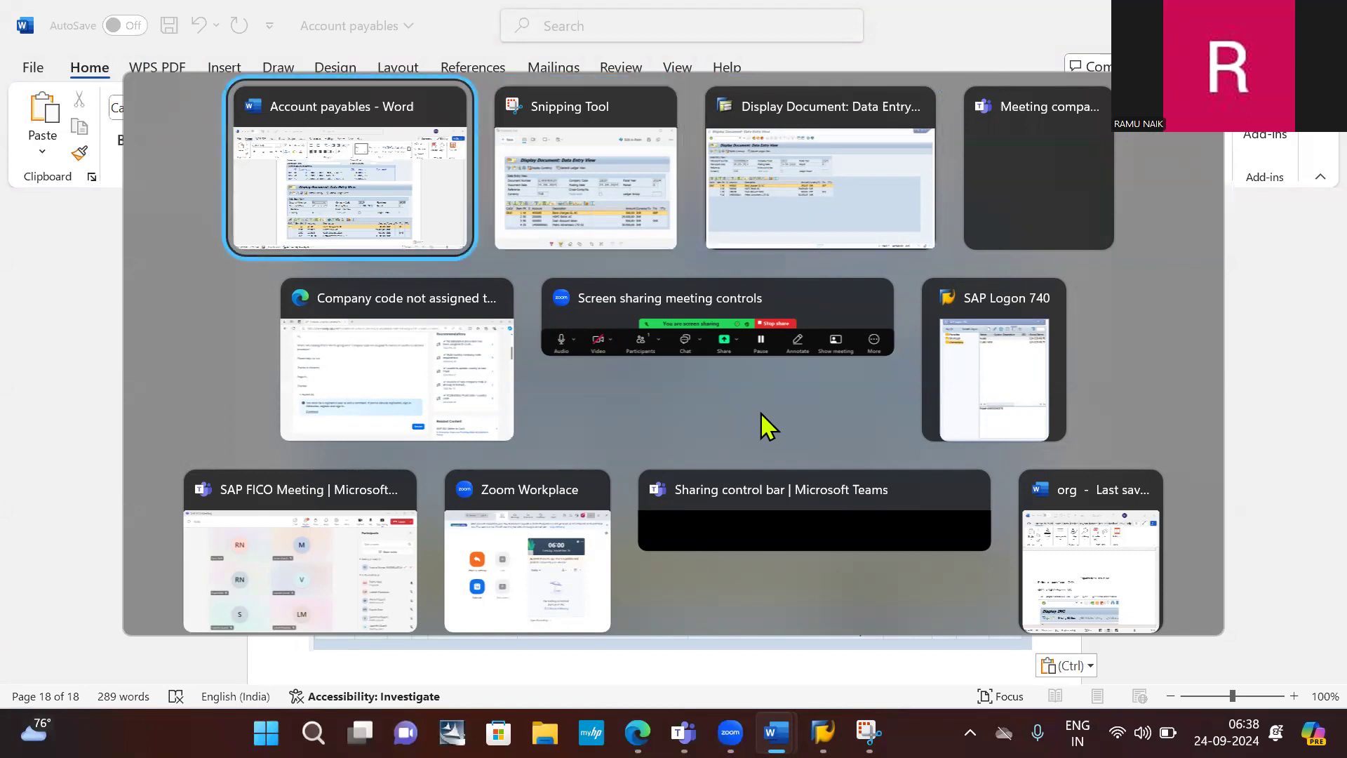
pyautogui.press('Tab')
pyautogui.press('Tab')
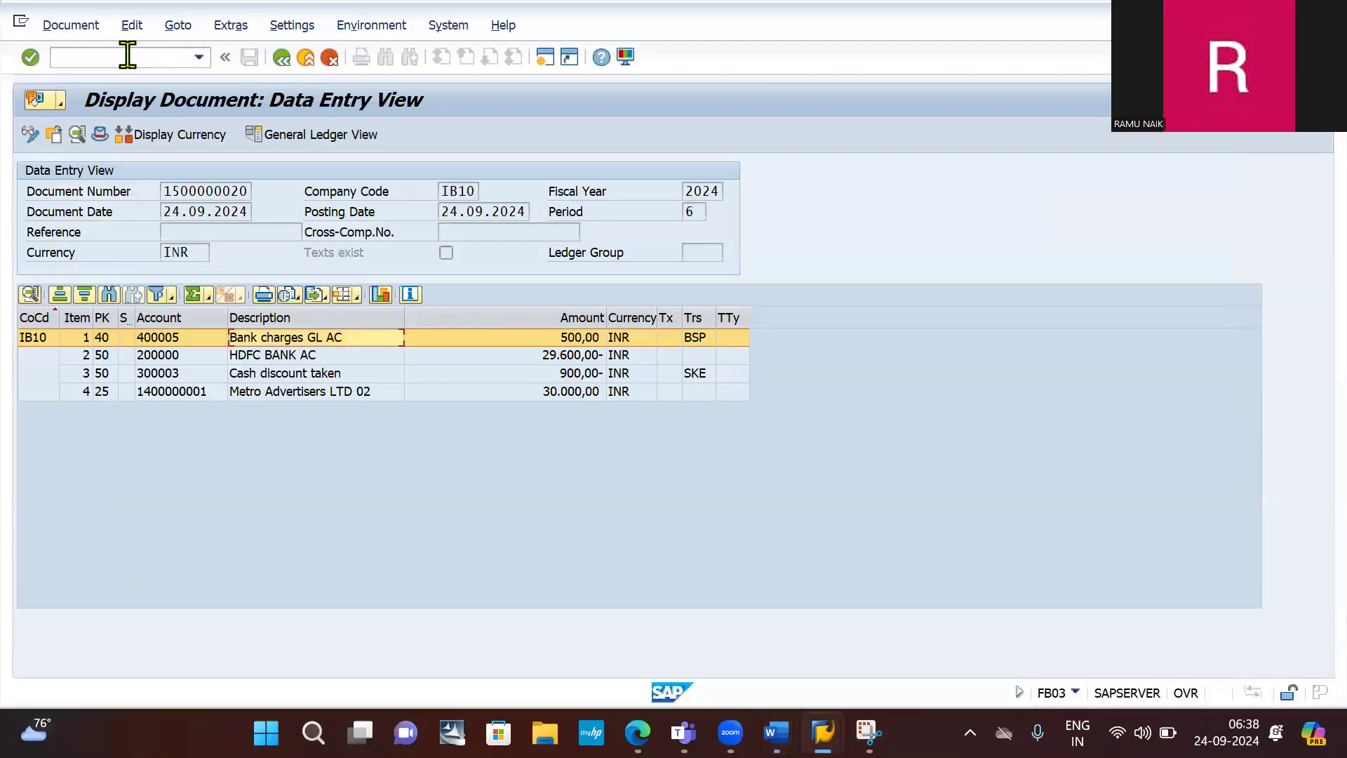
pyautogui.click(104, 59)
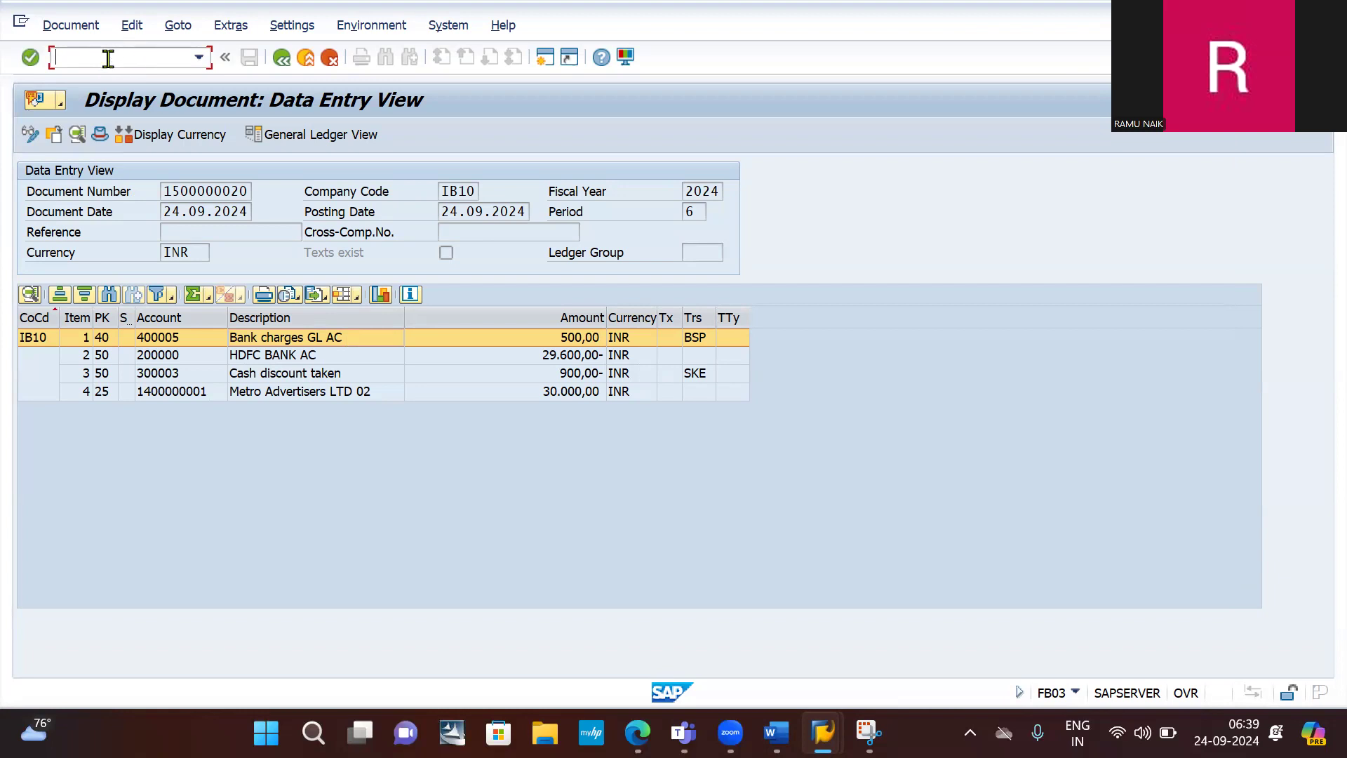
pyautogui.write('/nfb60')
pyautogui.press('Return')
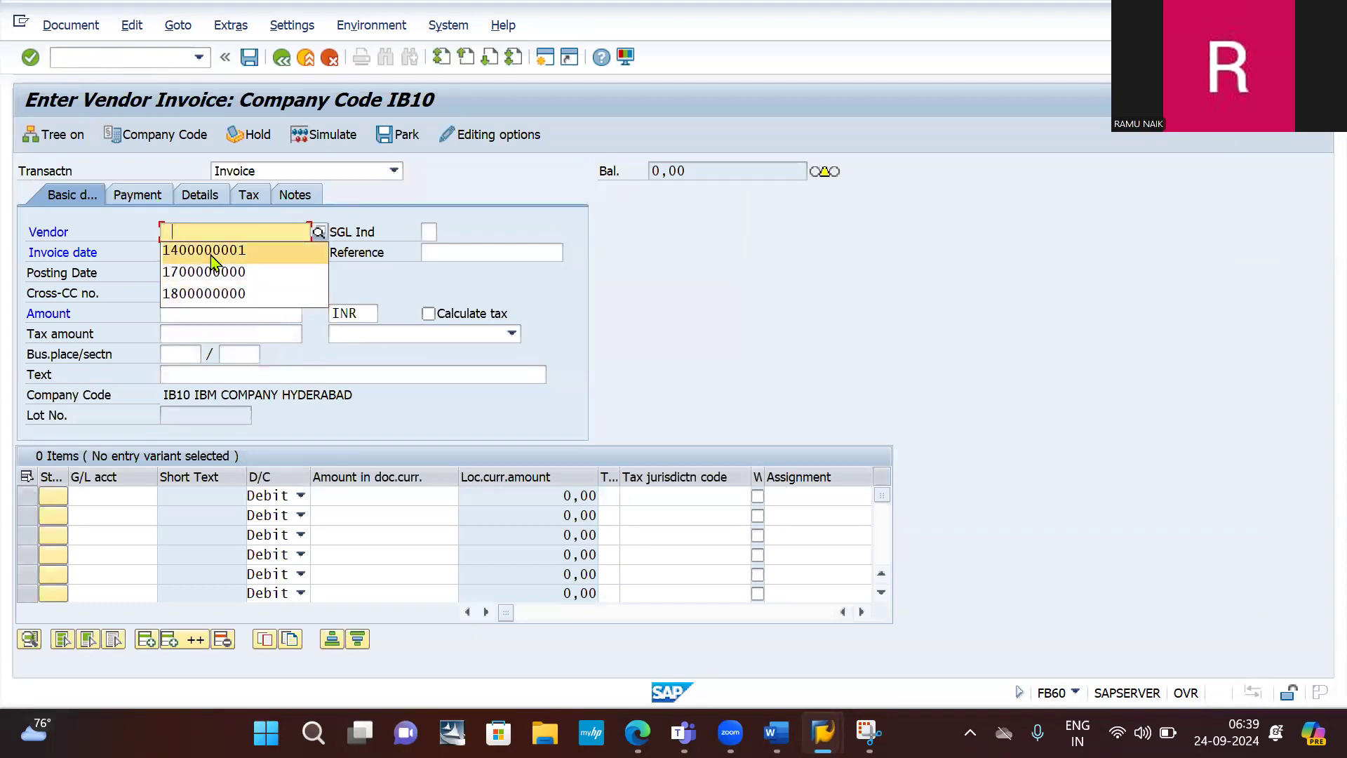
# - Enter the invoice basic data: vendor Metro Advertisers LTD 02, invoice date 24.09.2024 and amount 30000
pyautogui.click(214, 257)
pyautogui.click(210, 253)
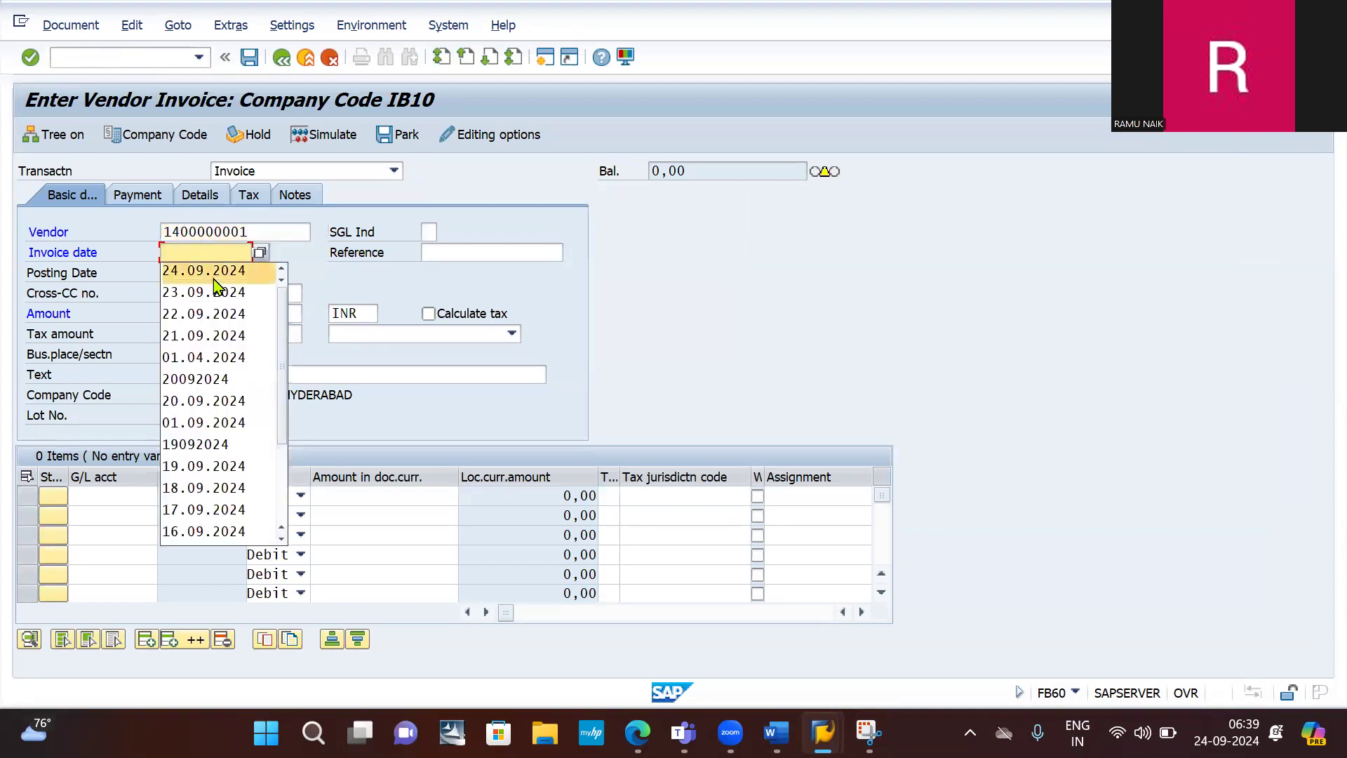
pyautogui.click(213, 275)
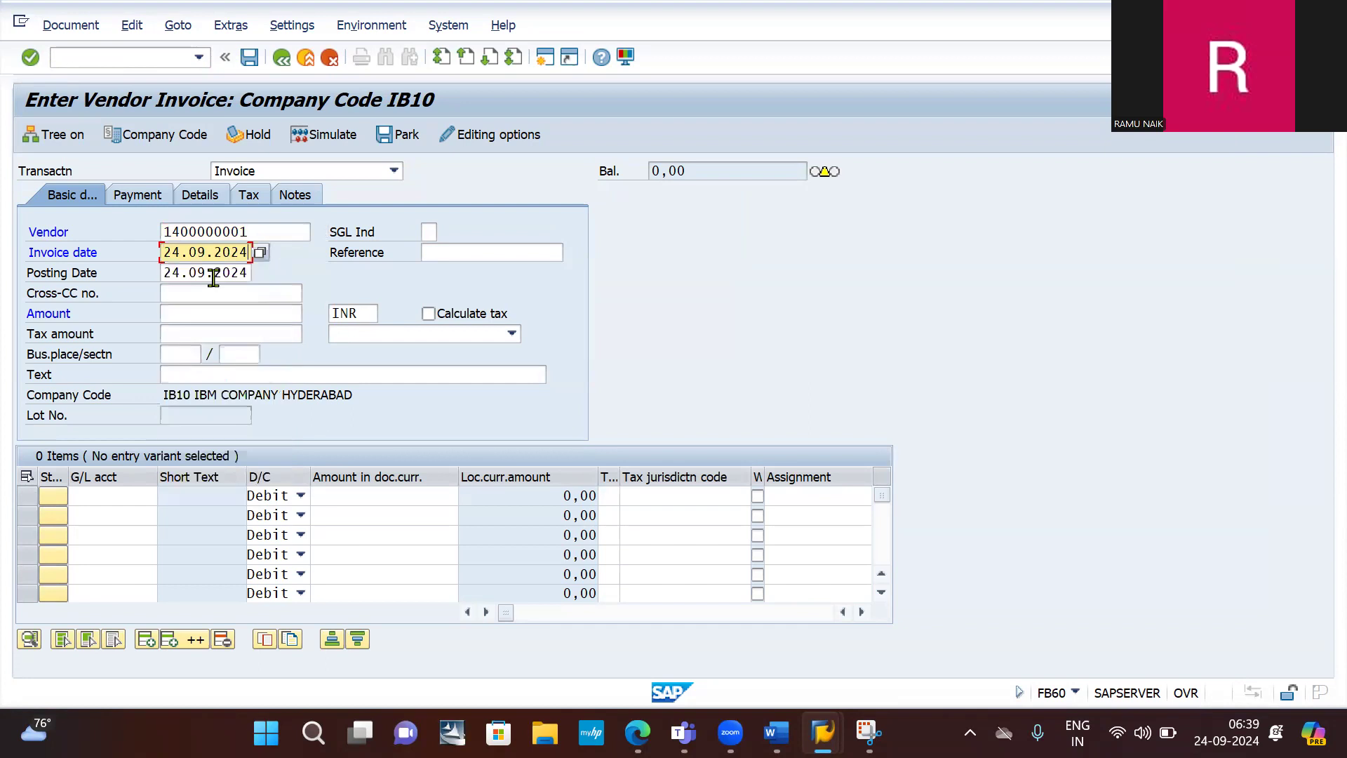
pyautogui.click(177, 321)
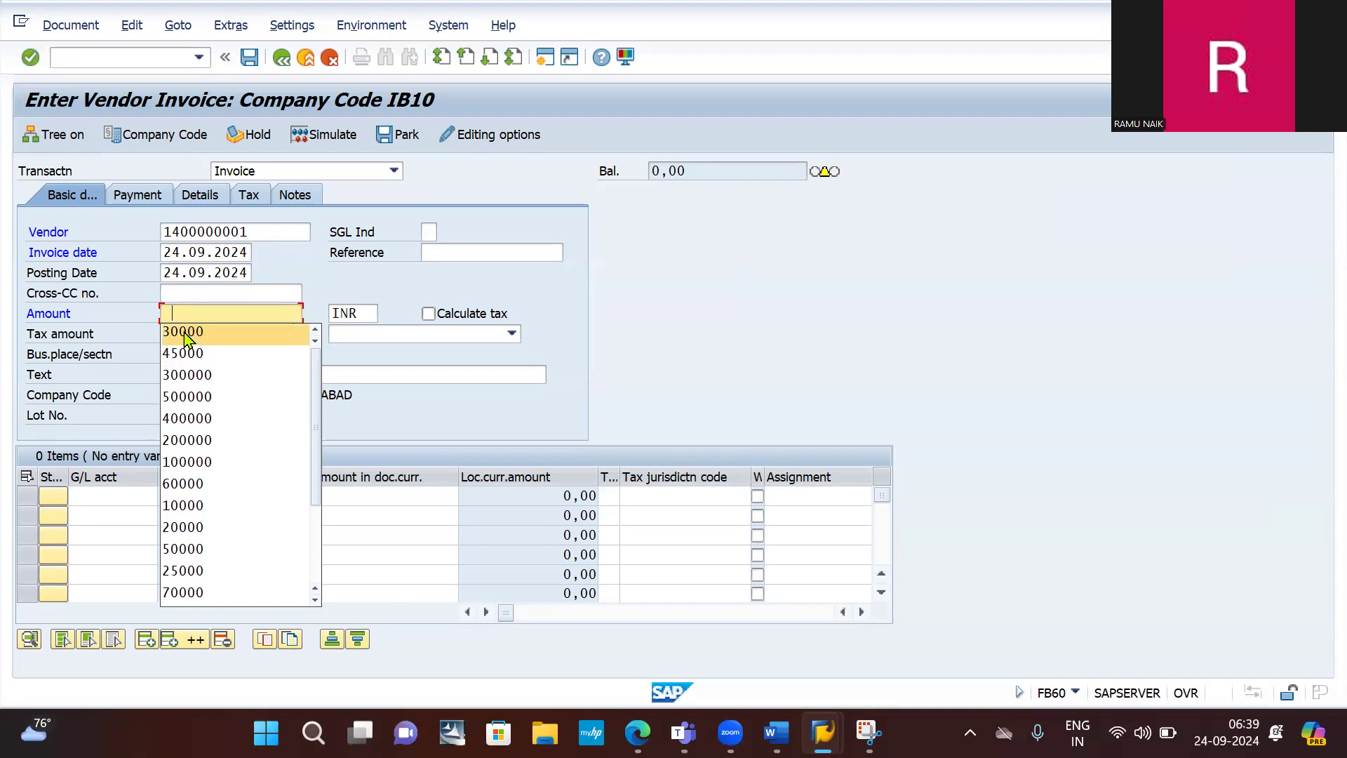
pyautogui.click(183, 330)
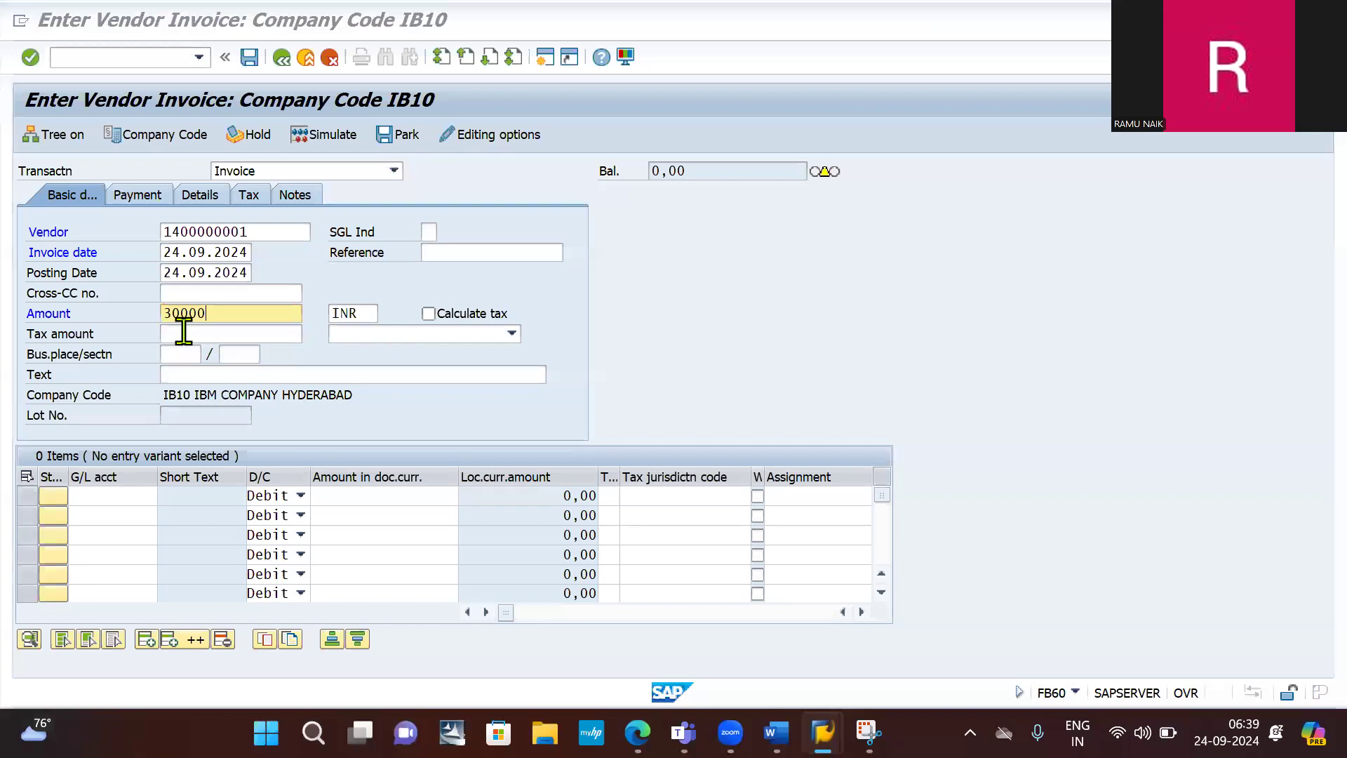
pyautogui.hotkey('alt', 'Tab')
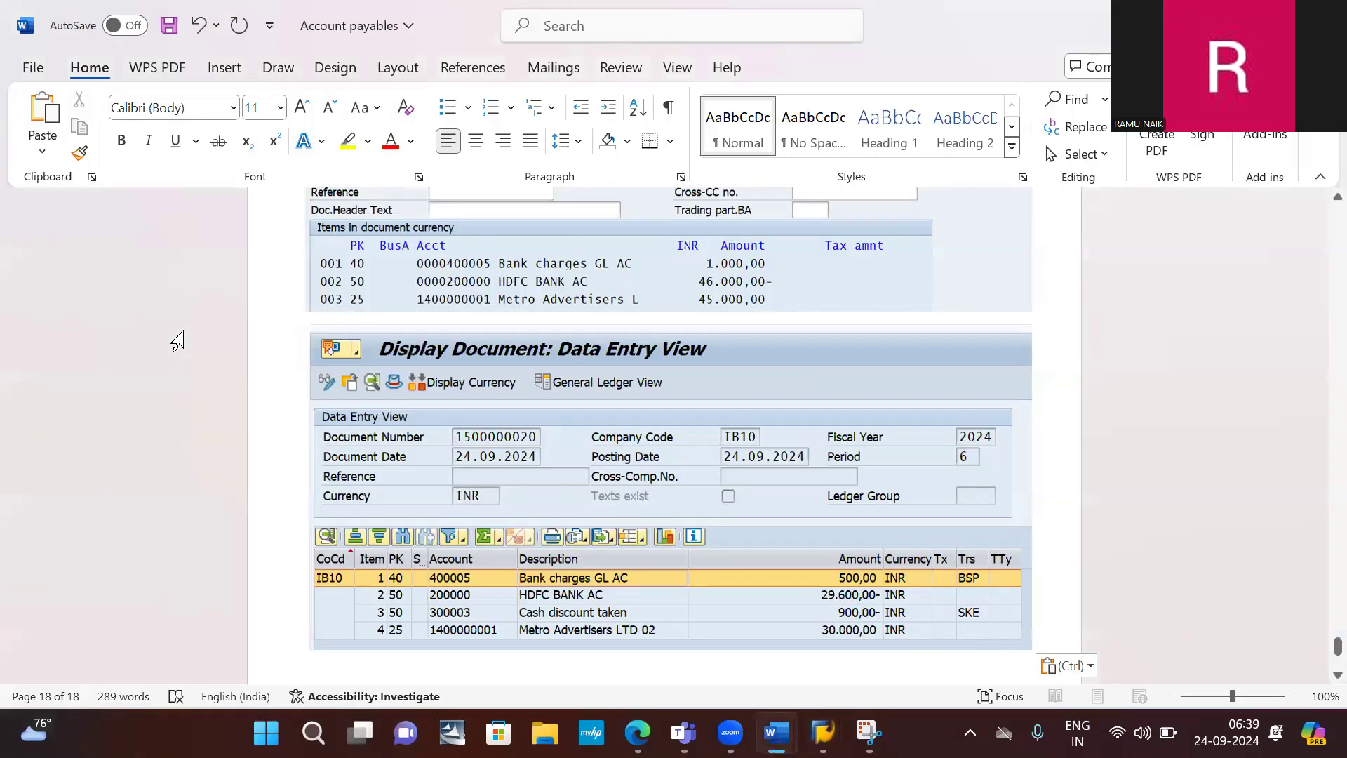
pyautogui.scroll(-2, 609, 487)
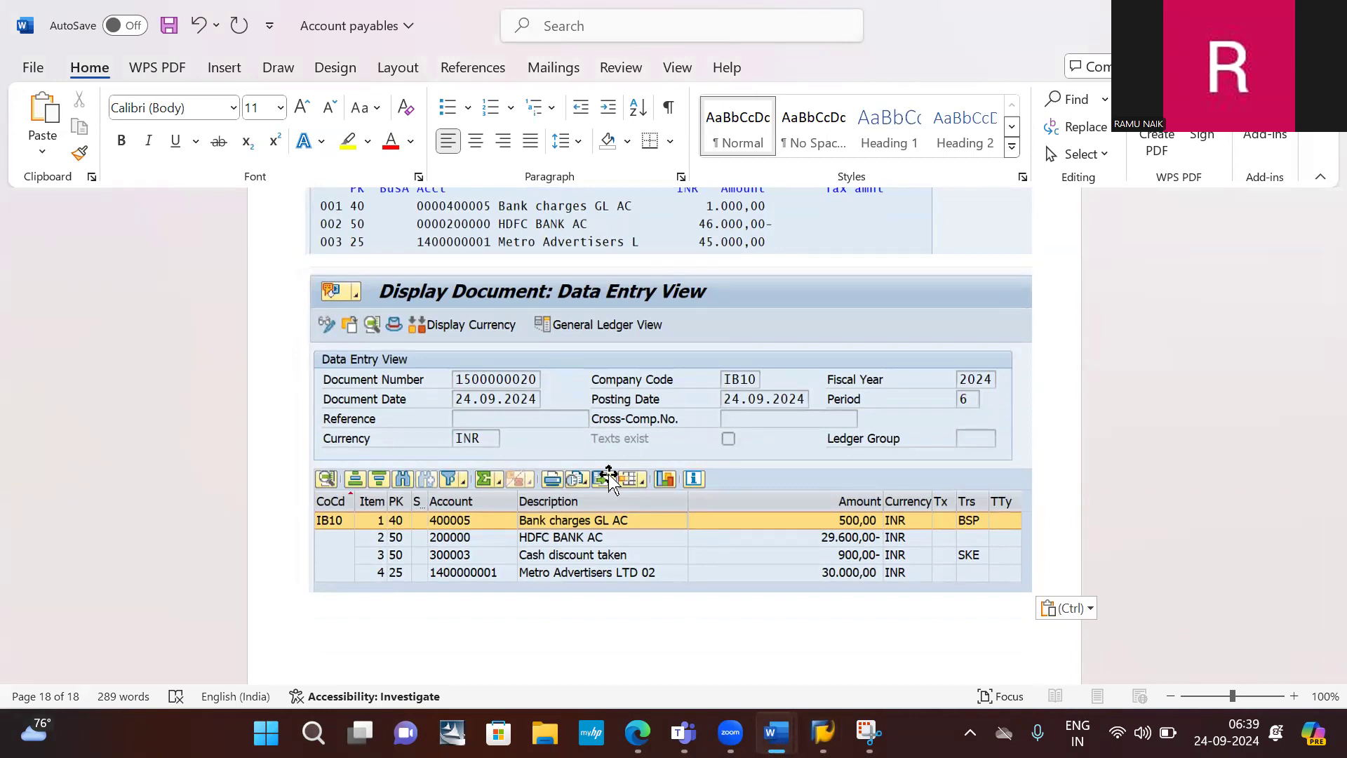
pyautogui.hotkey('alt', 'Tab')
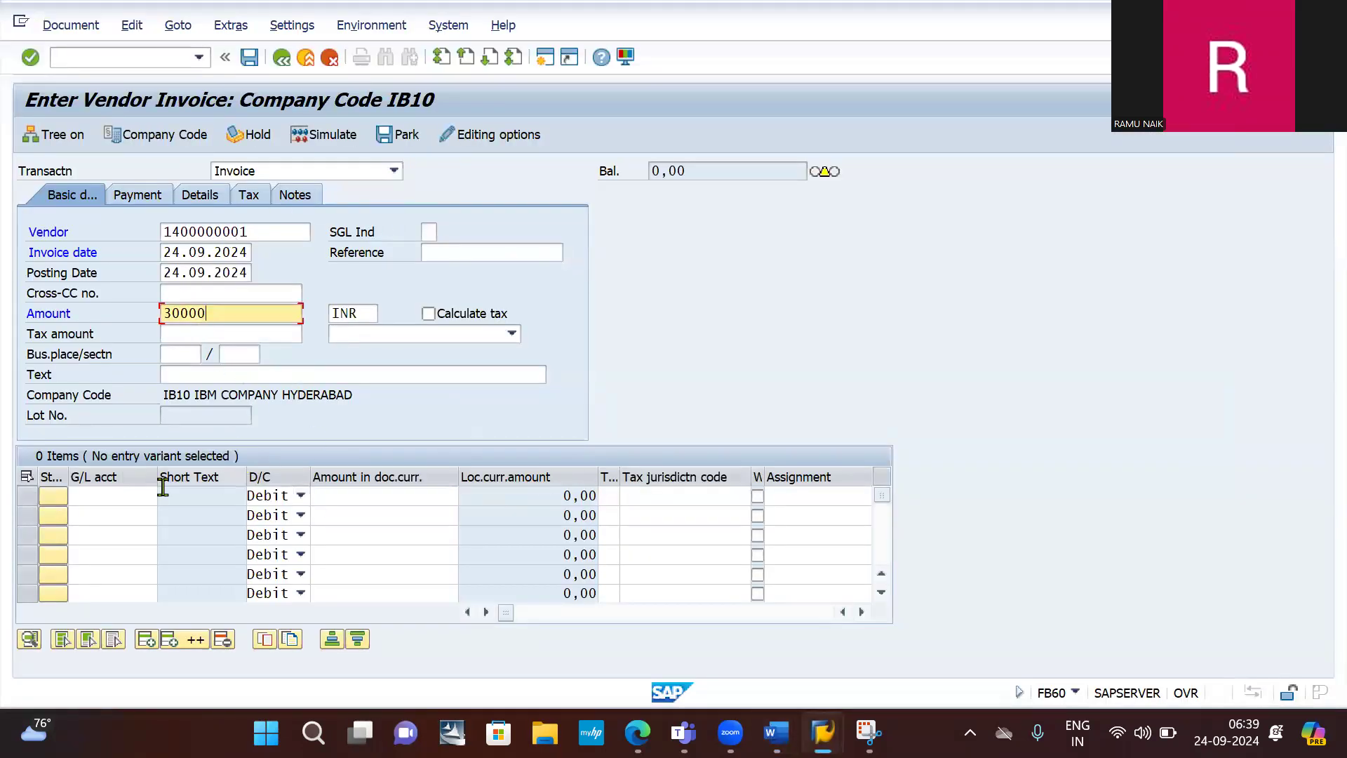
# - Add a debit line for the advertising expense G/L account with * as its amount
pyautogui.click(86, 498)
pyautogui.click(87, 498)
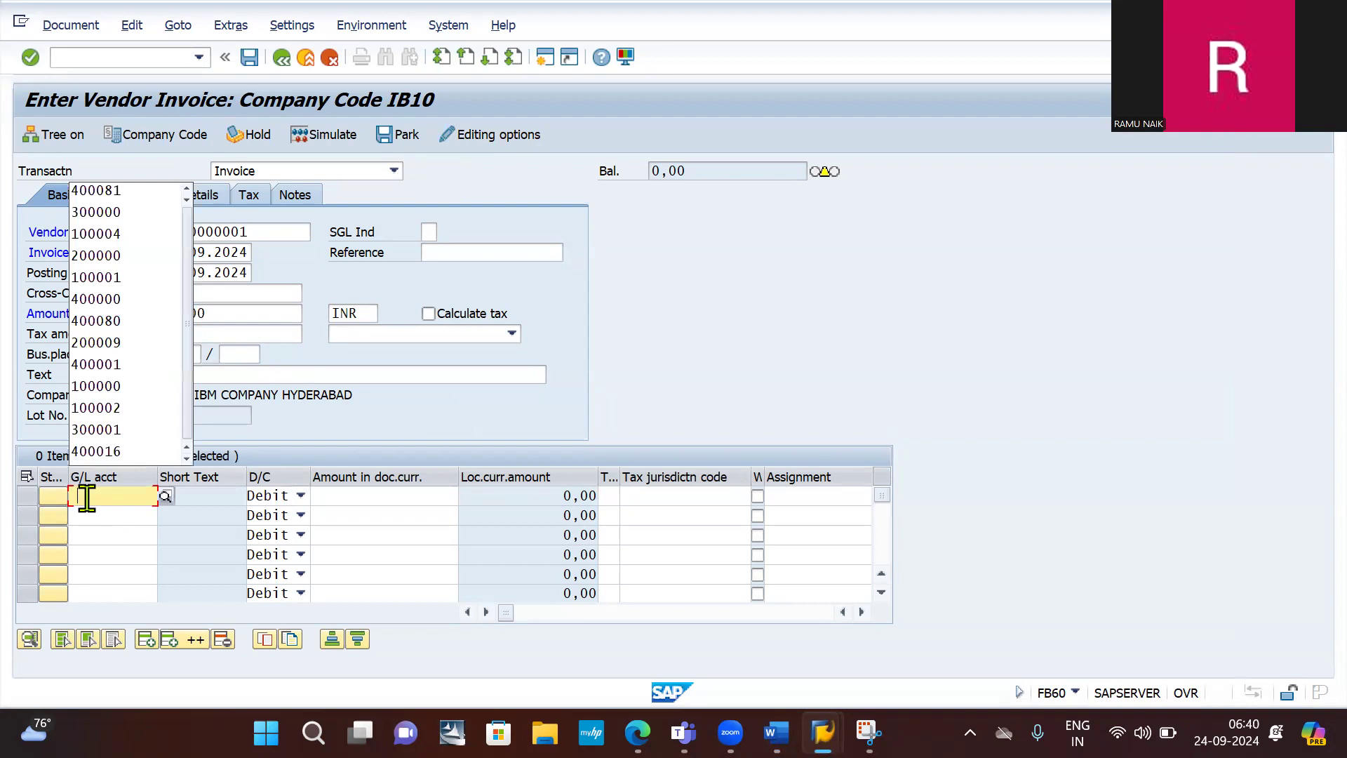
pyautogui.click(111, 195)
pyautogui.click(391, 495)
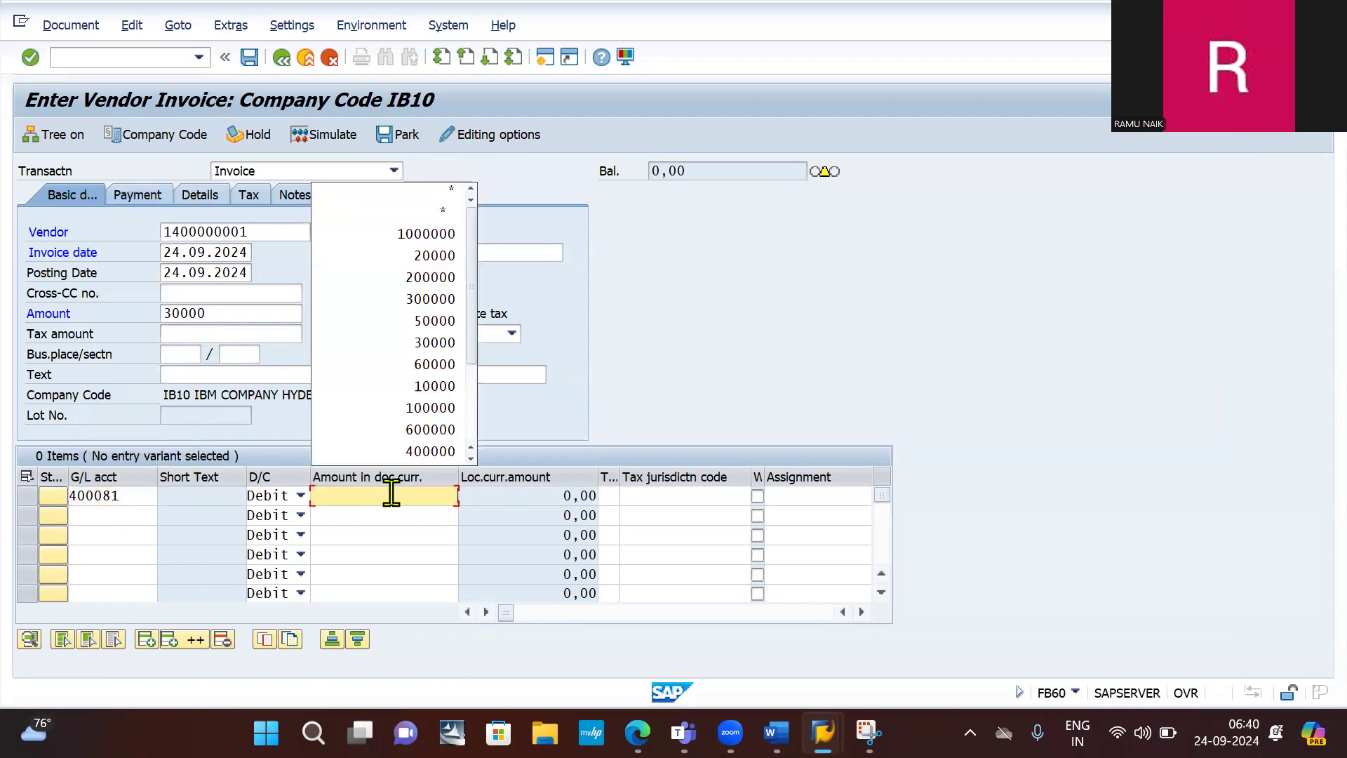
pyautogui.click(468, 195)
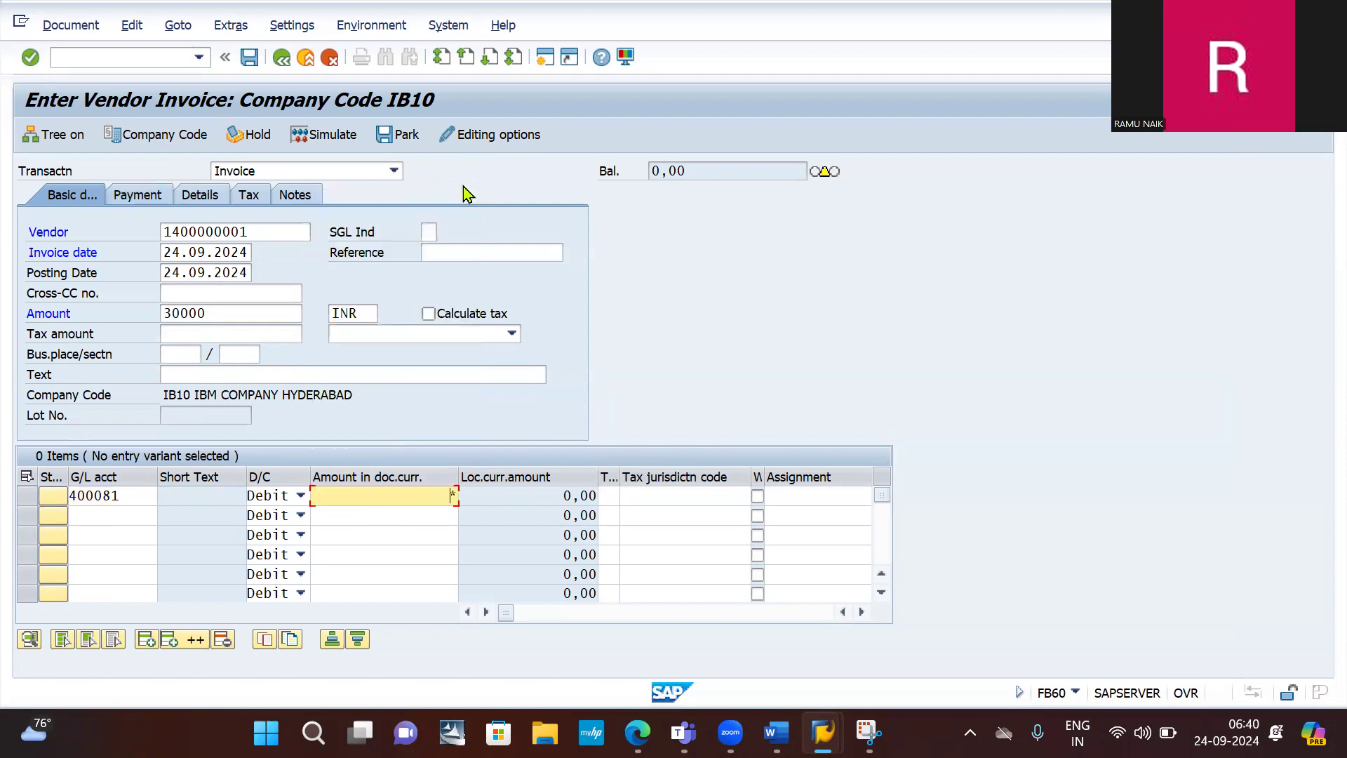
# - Set the invoice's payment terms to 0050 and post the vendor invoice
pyautogui.click(141, 194)
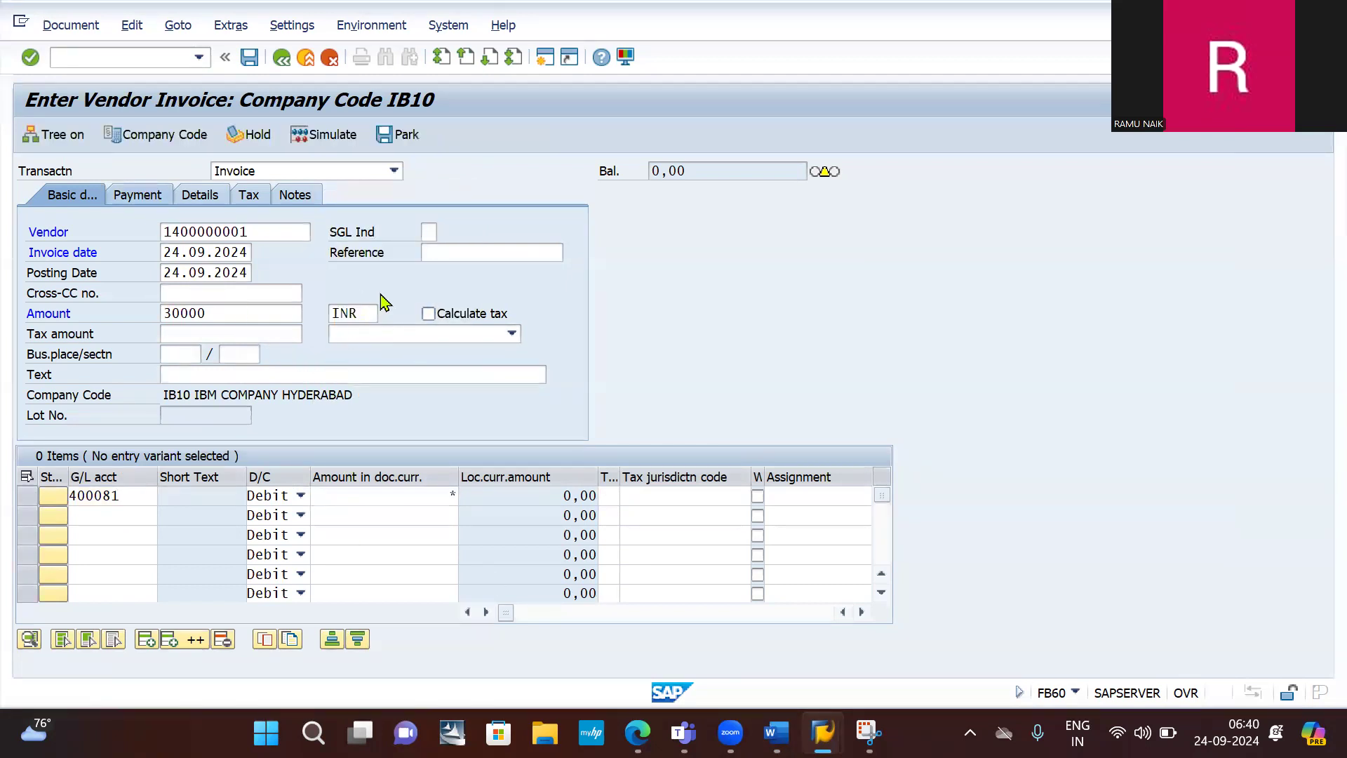
pyautogui.click(398, 232)
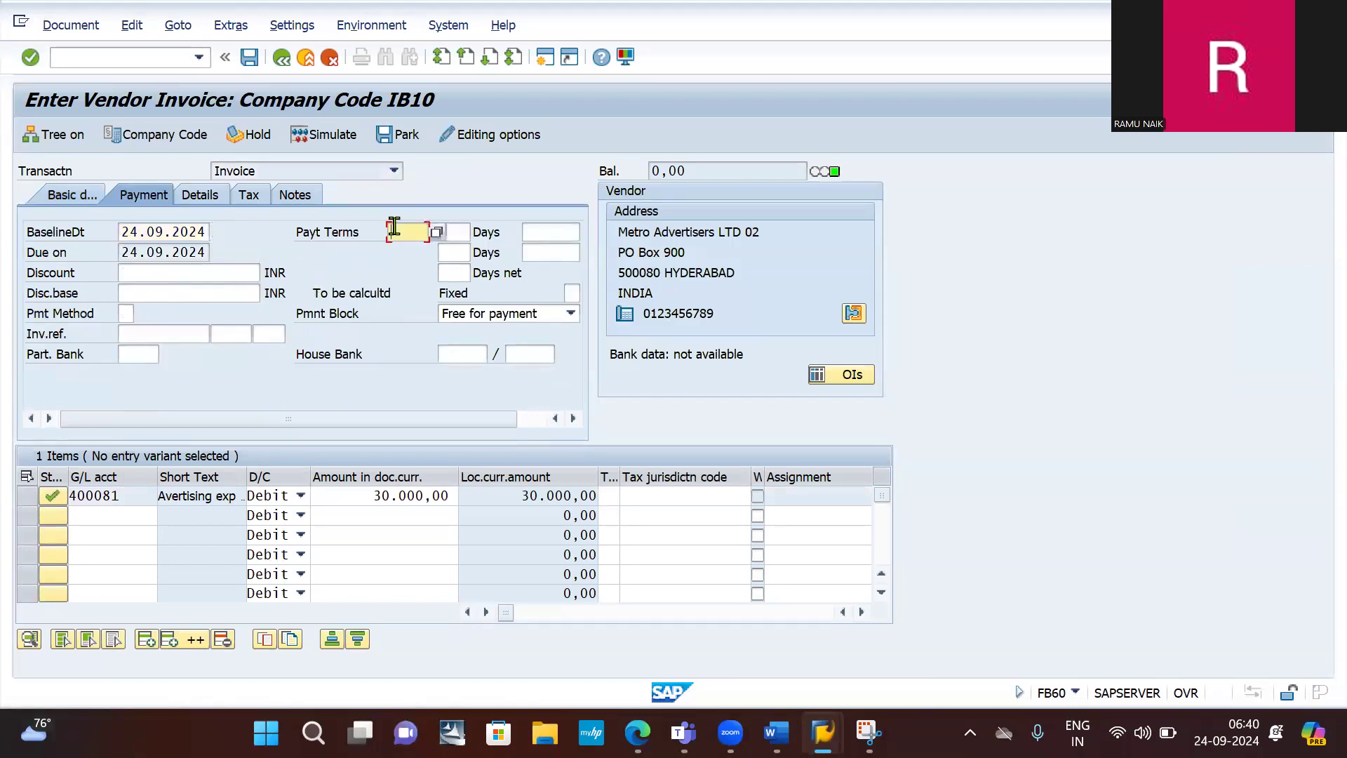
pyautogui.press('BackSpace')
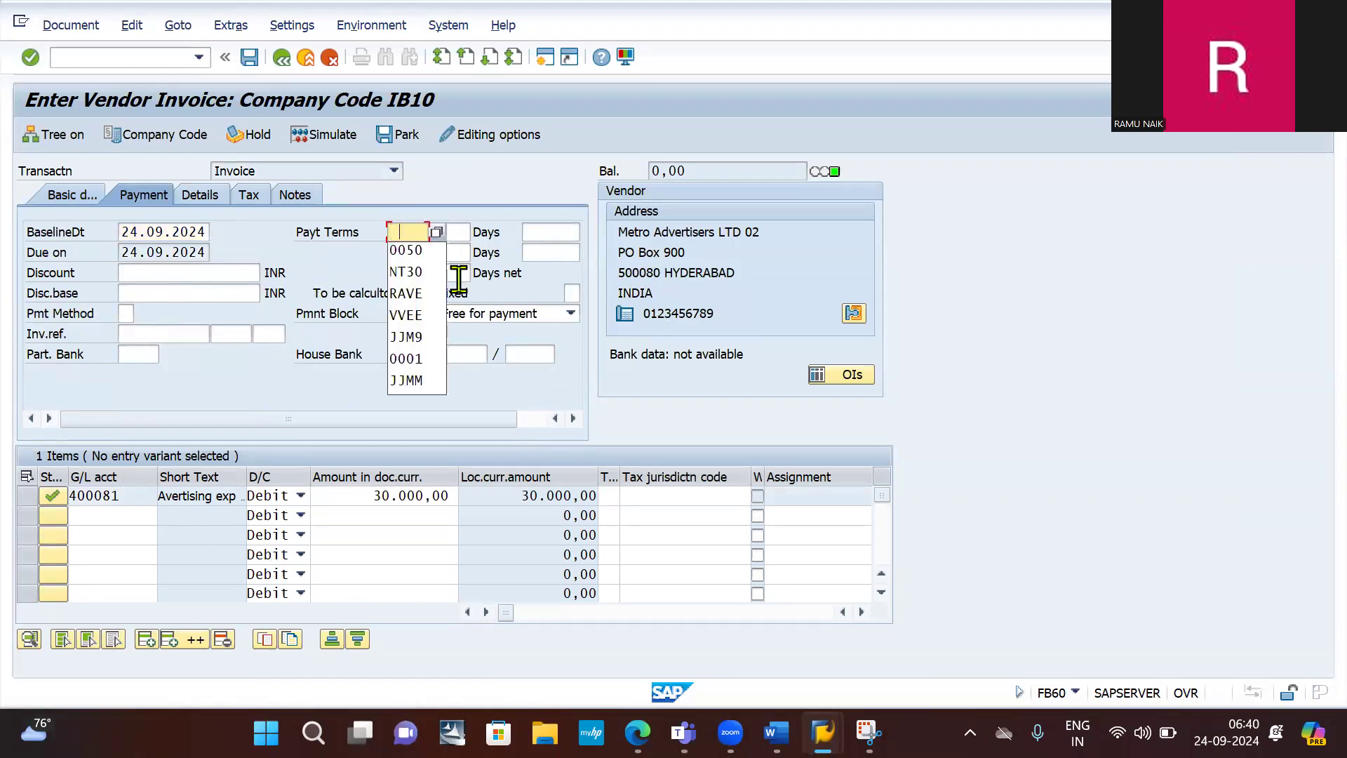
pyautogui.click(406, 257)
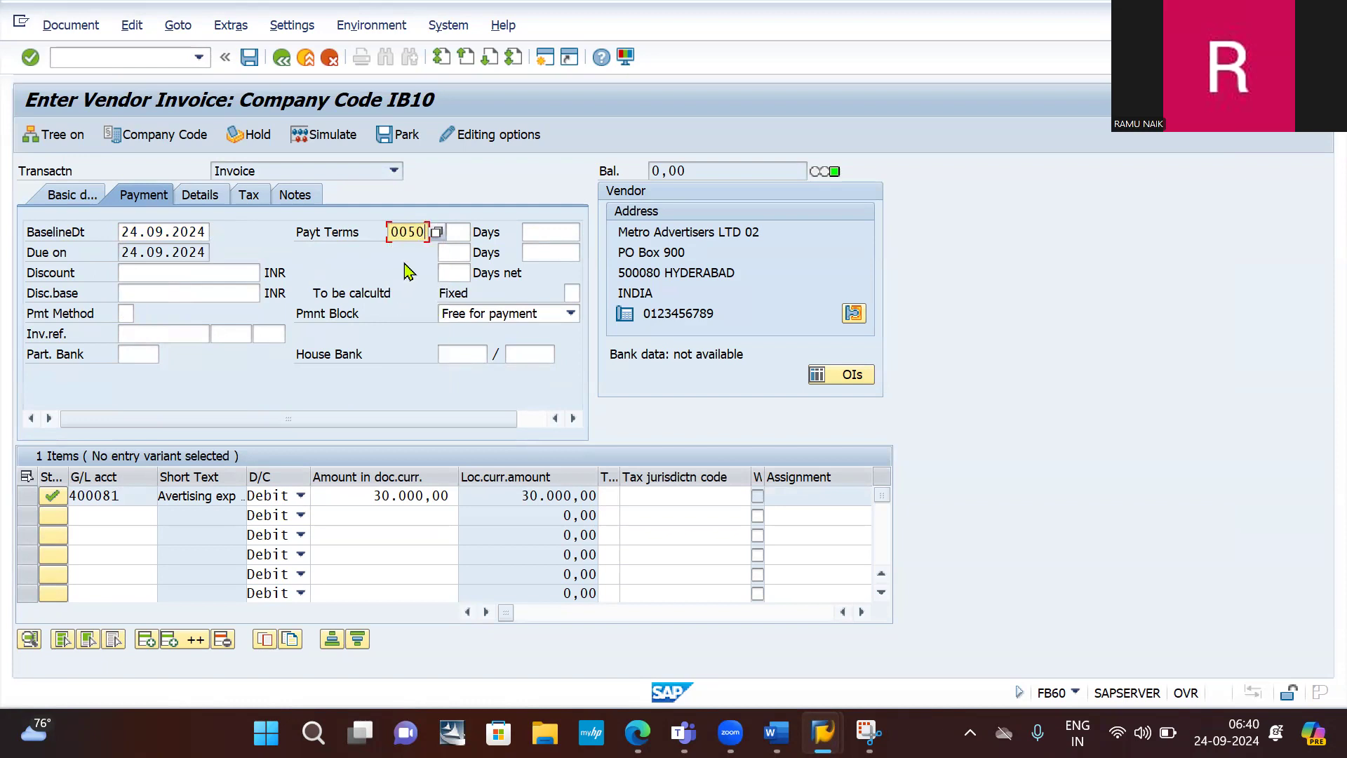
pyautogui.press('Return')
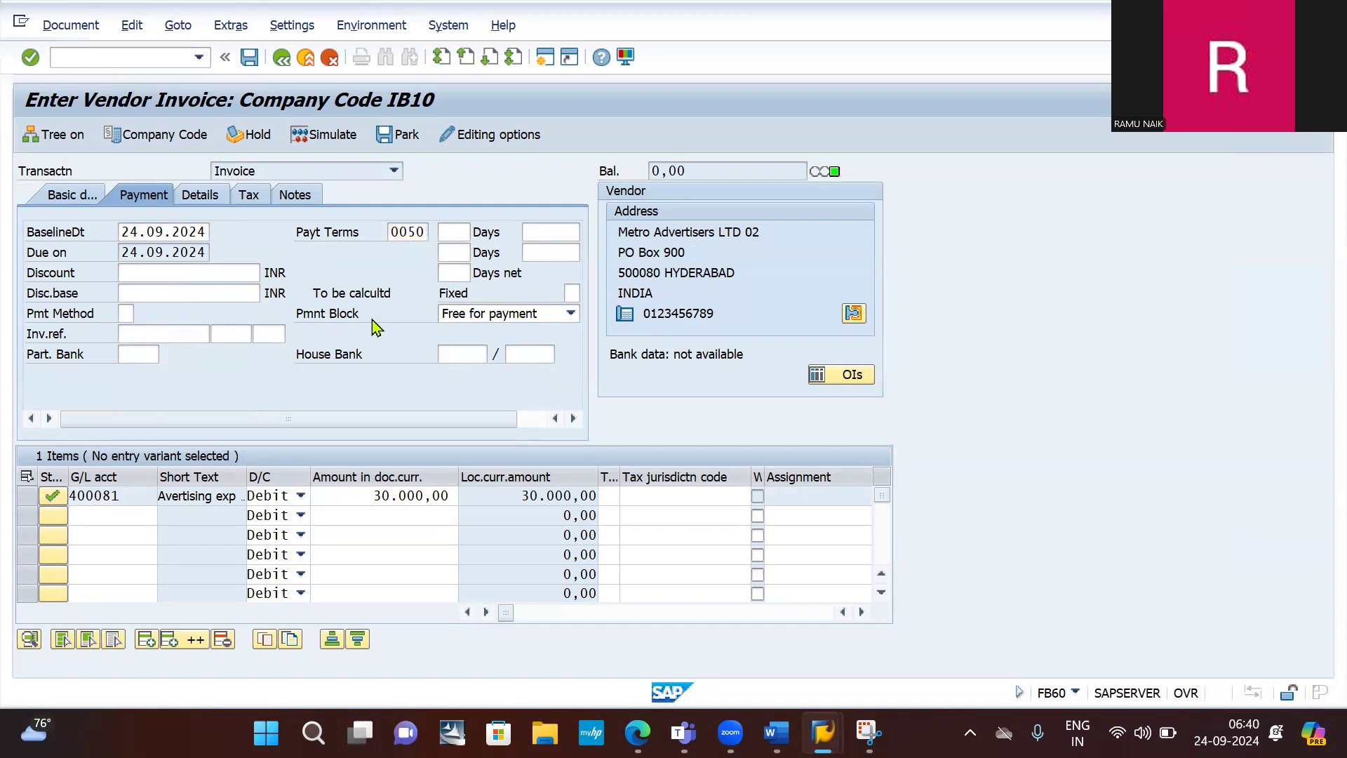
pyautogui.press('Return')
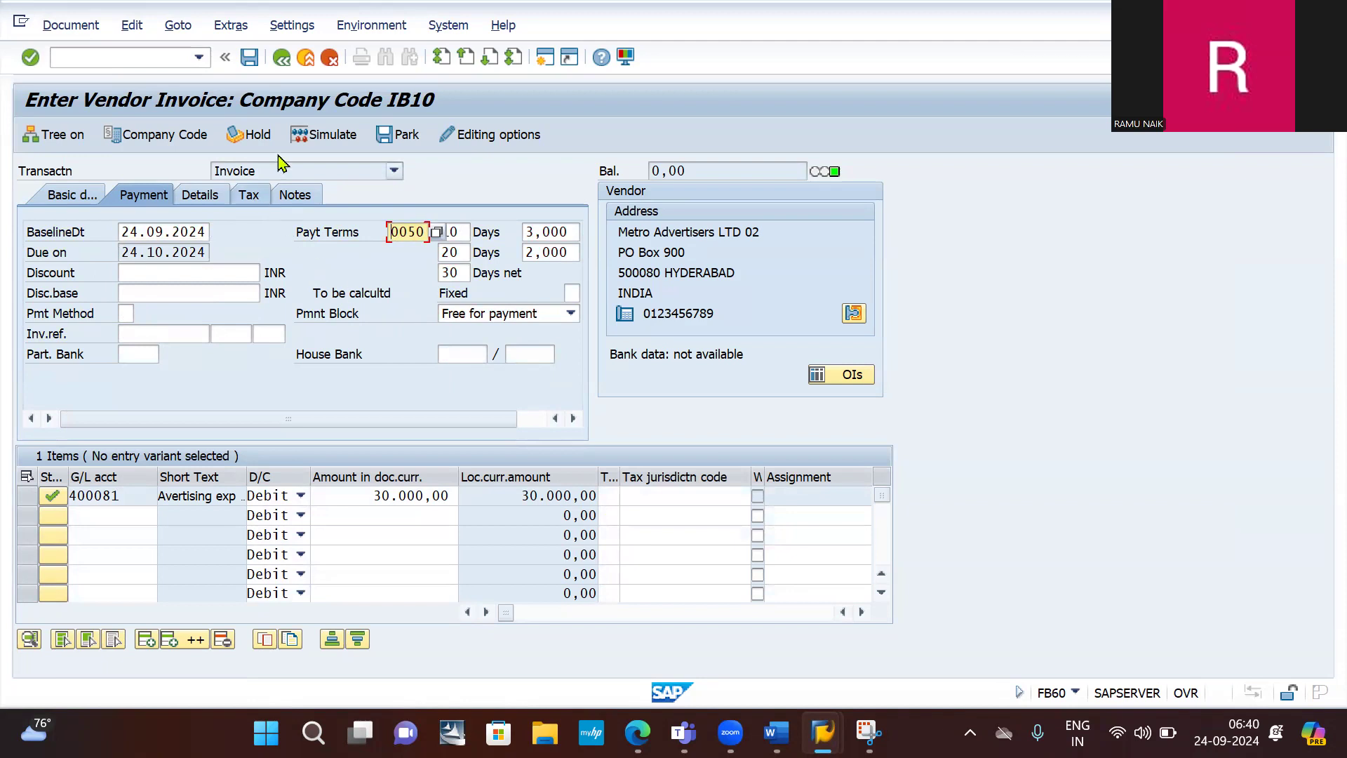
pyautogui.click(251, 59)
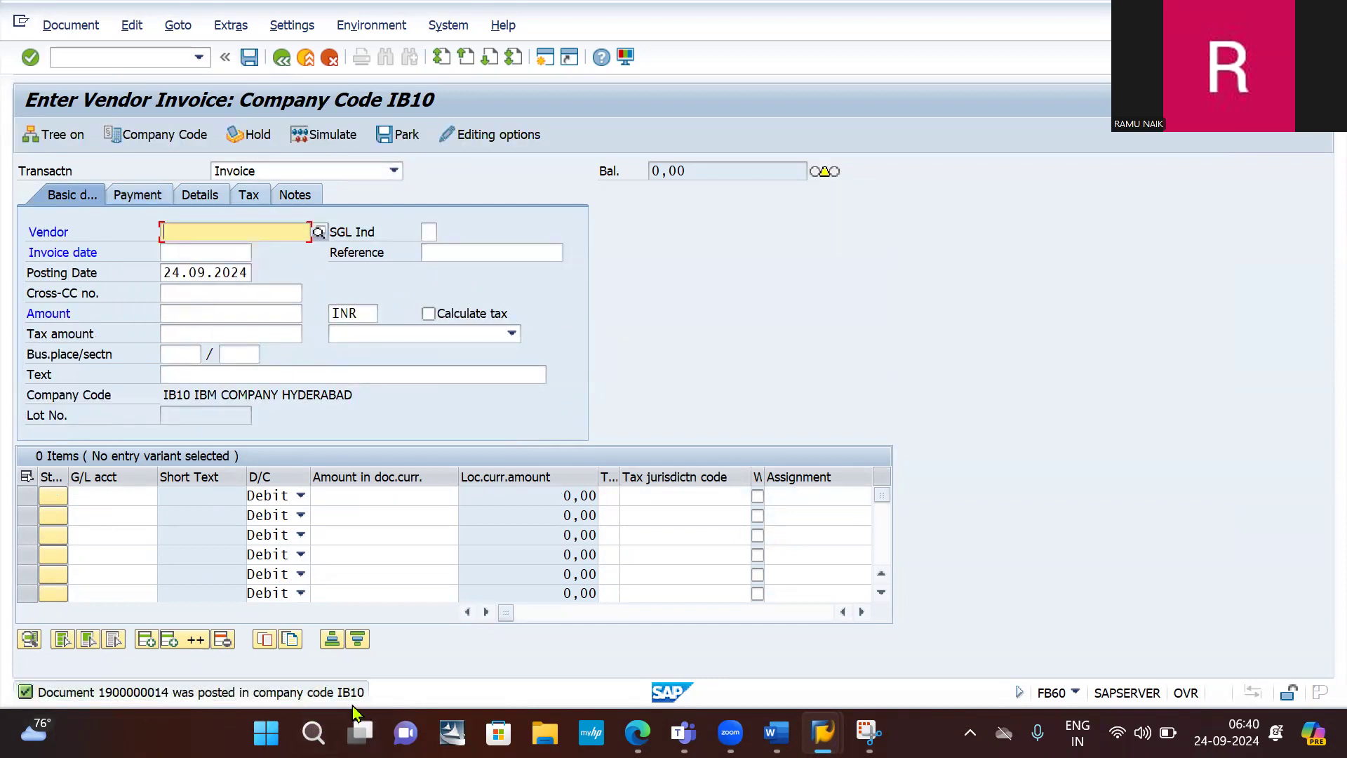
# - Start /nfb03 and display the Metro Advertisers invoice document just posted
pyautogui.click(136, 49)
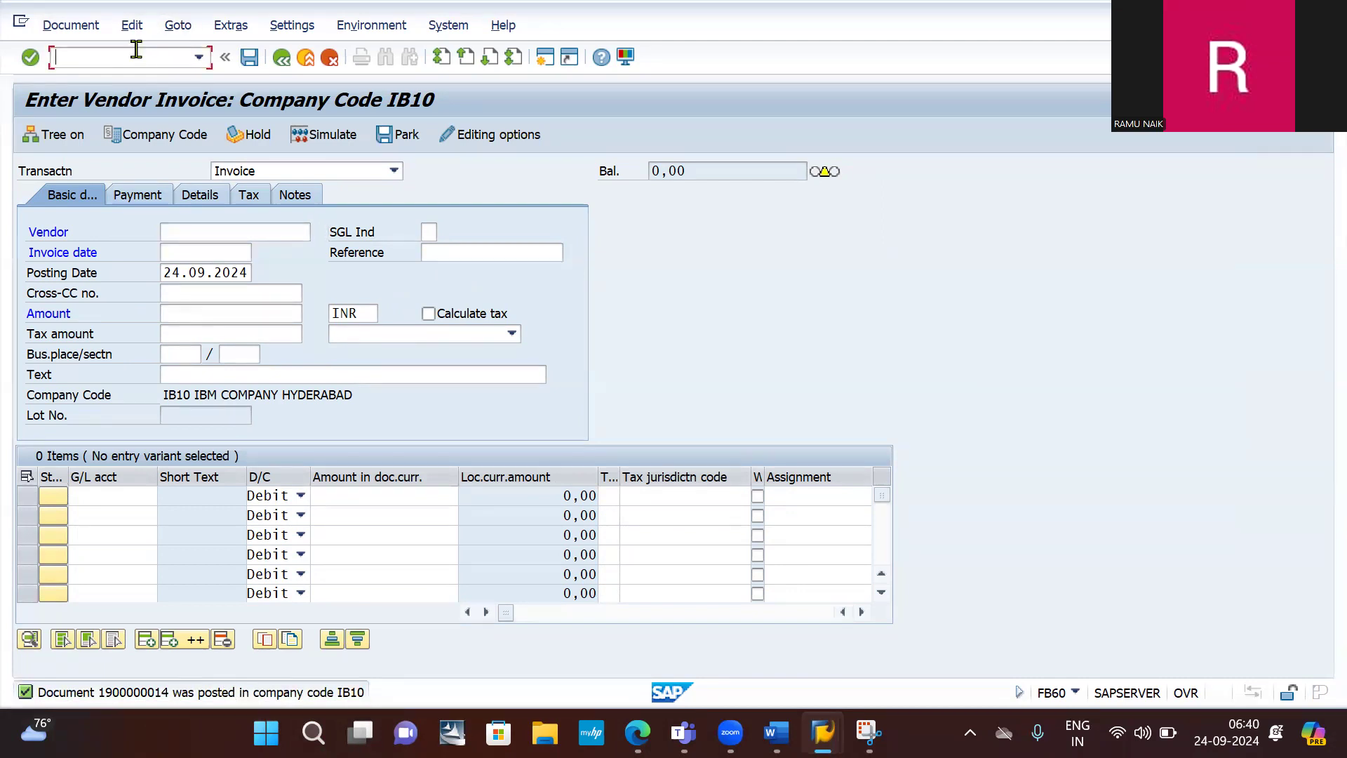
pyautogui.write('/nfb03')
pyautogui.press('Return')
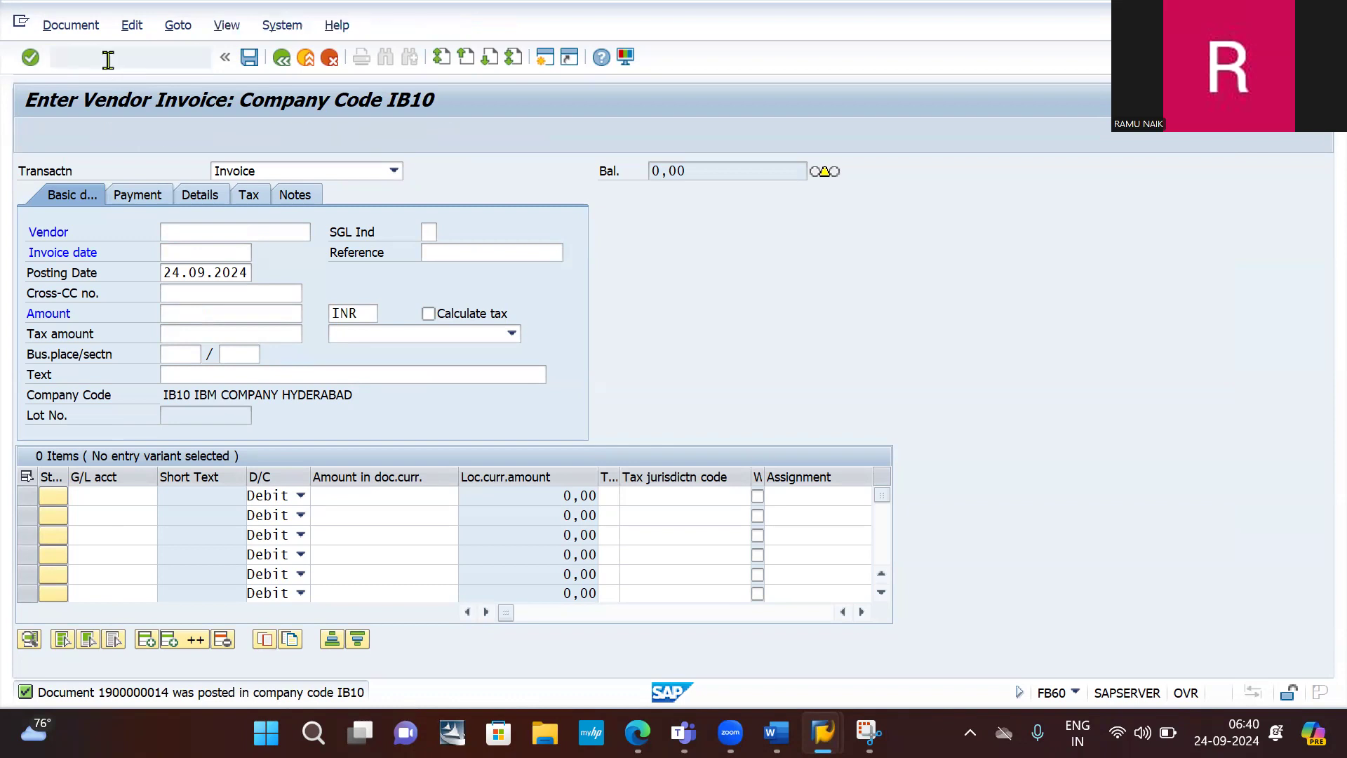
pyautogui.press('Return')
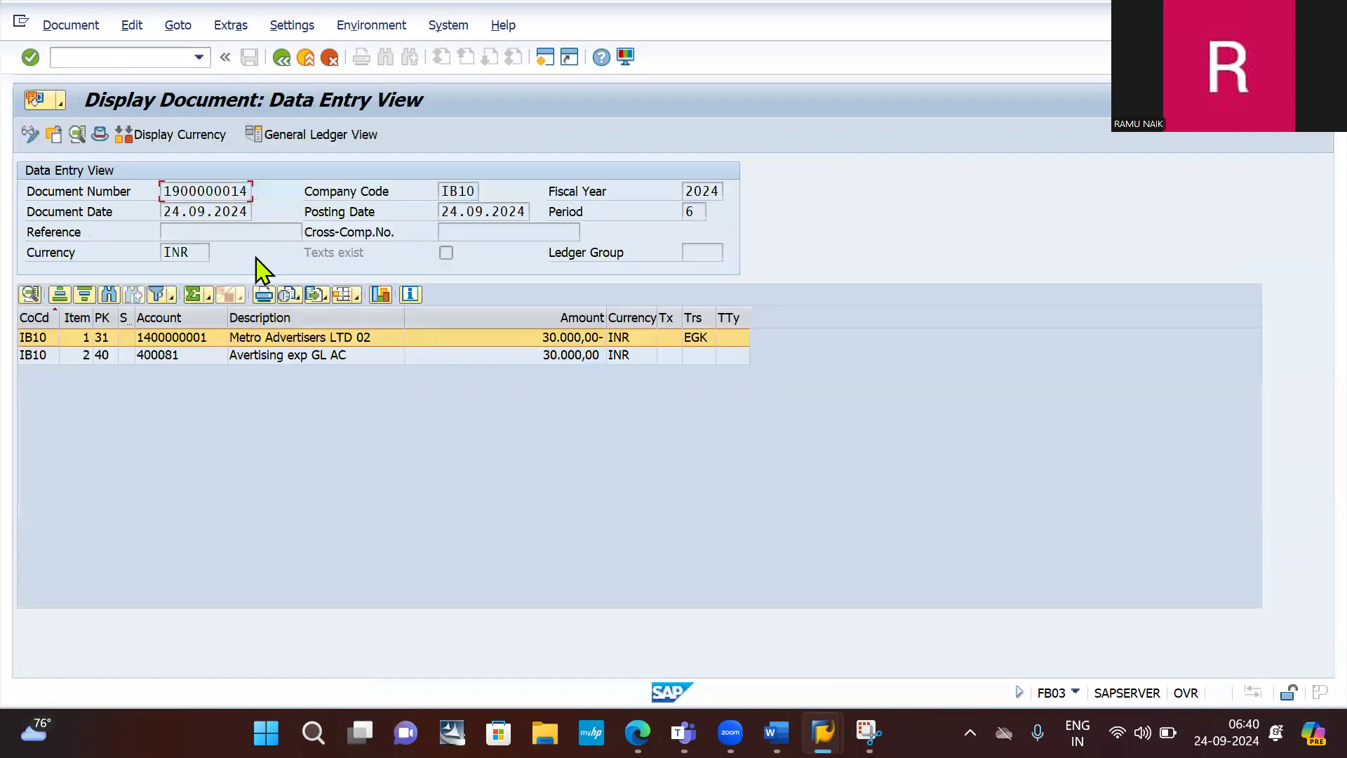
# - Start transaction /nf-53 and set the outgoing payment's document date to 24.09.2024
pyautogui.click(129, 58)
pyautogui.write('/')
pyautogui.write('nf-53')
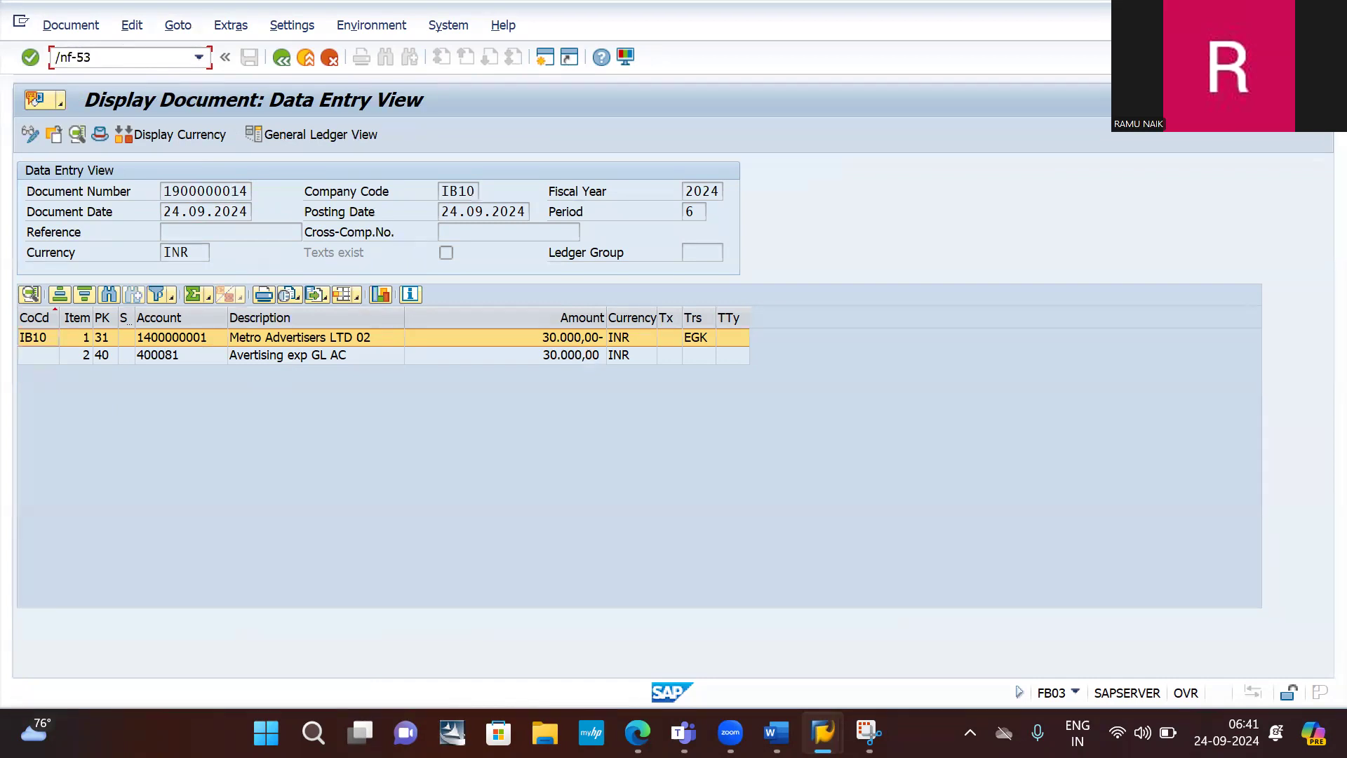
pyautogui.press('Return')
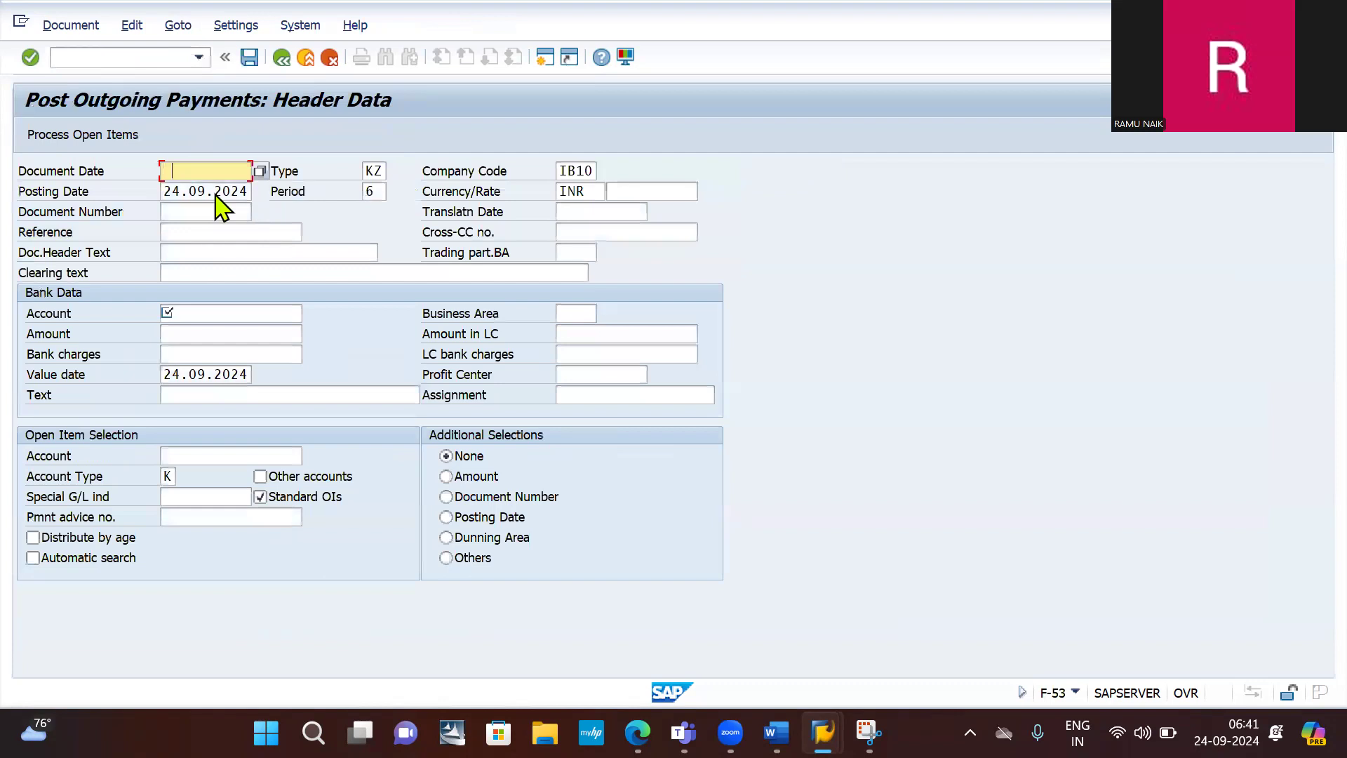
pyautogui.press('BackSpace')
pyautogui.click(200, 191)
# - Set the payment's bank account to the HDFC Bank G/L account and its amount to 1
pyautogui.click(204, 313)
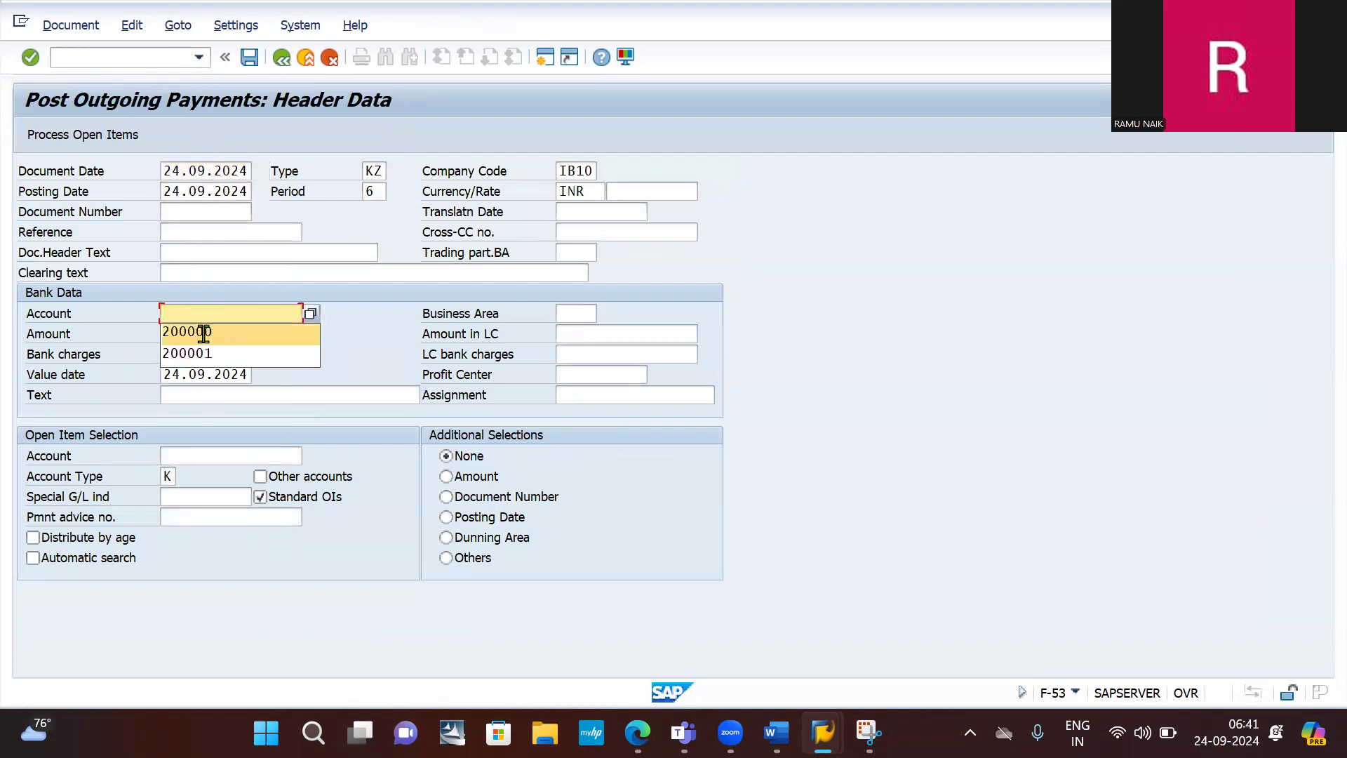
pyautogui.click(203, 334)
pyautogui.click(203, 334)
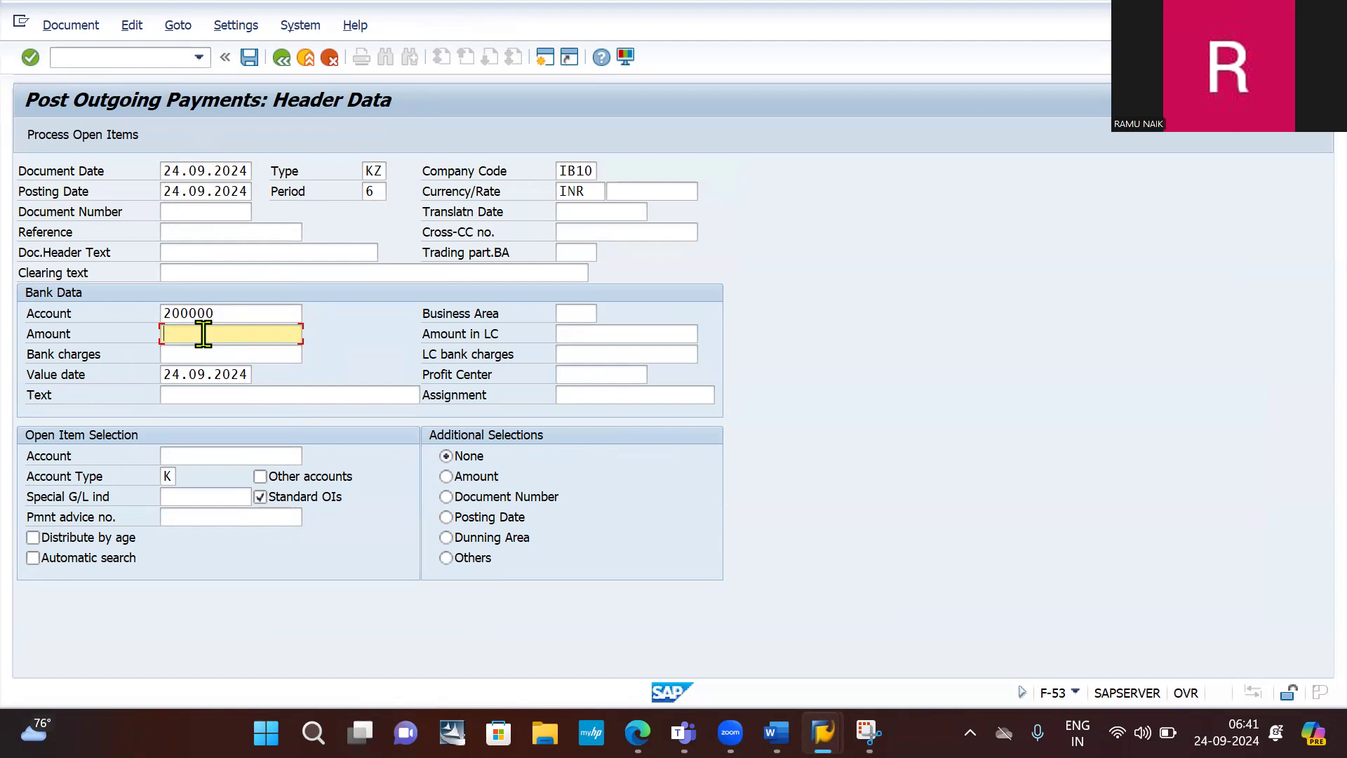
pyautogui.write('1')
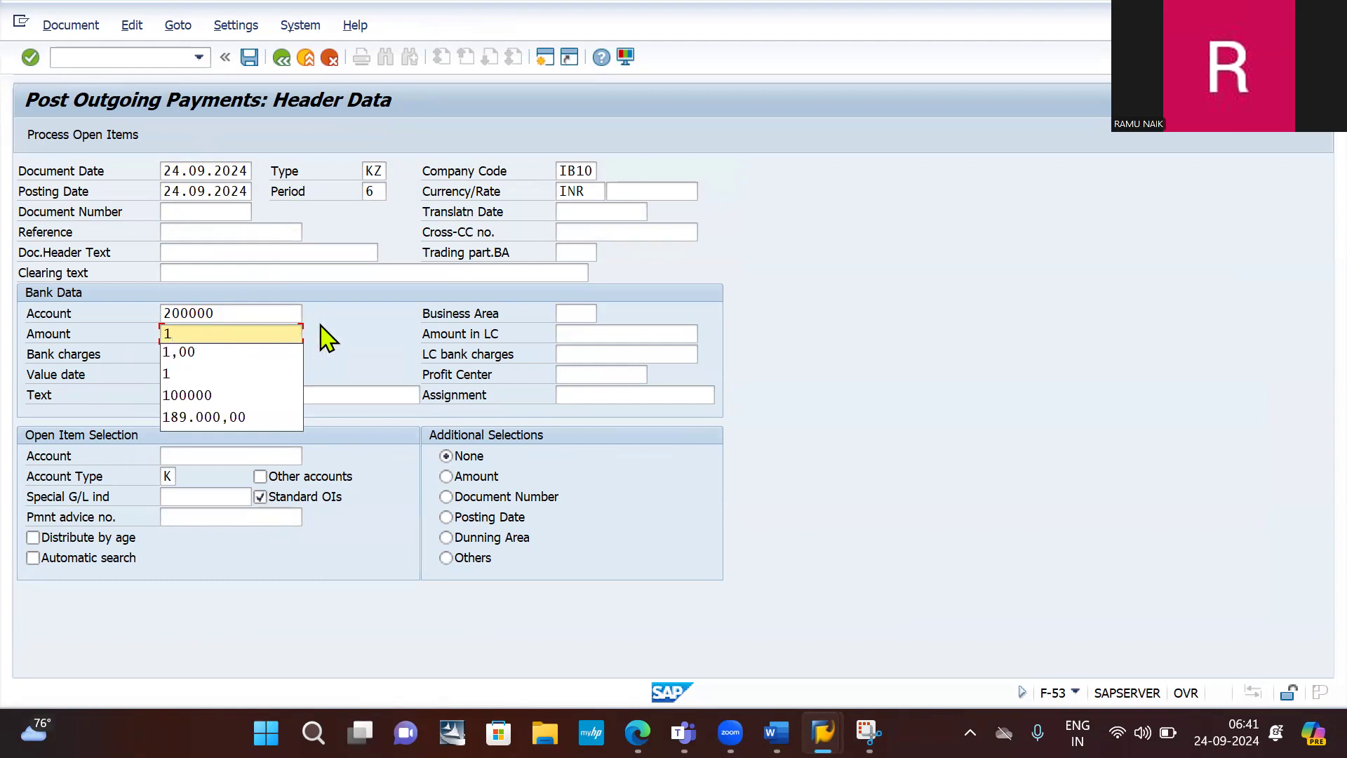
pyautogui.click(321, 337)
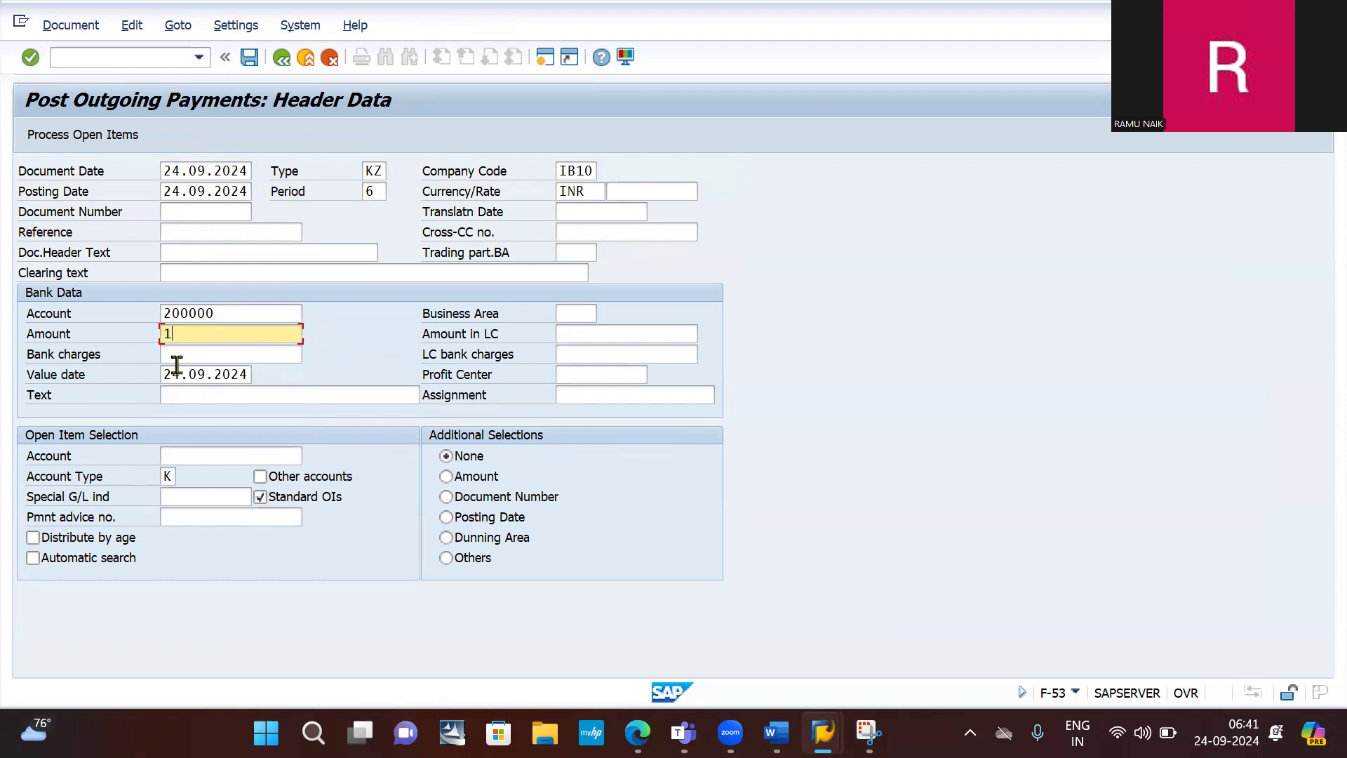
# - Select the Metro Advertisers vendor account for the payment and process its open items
pyautogui.click(218, 461)
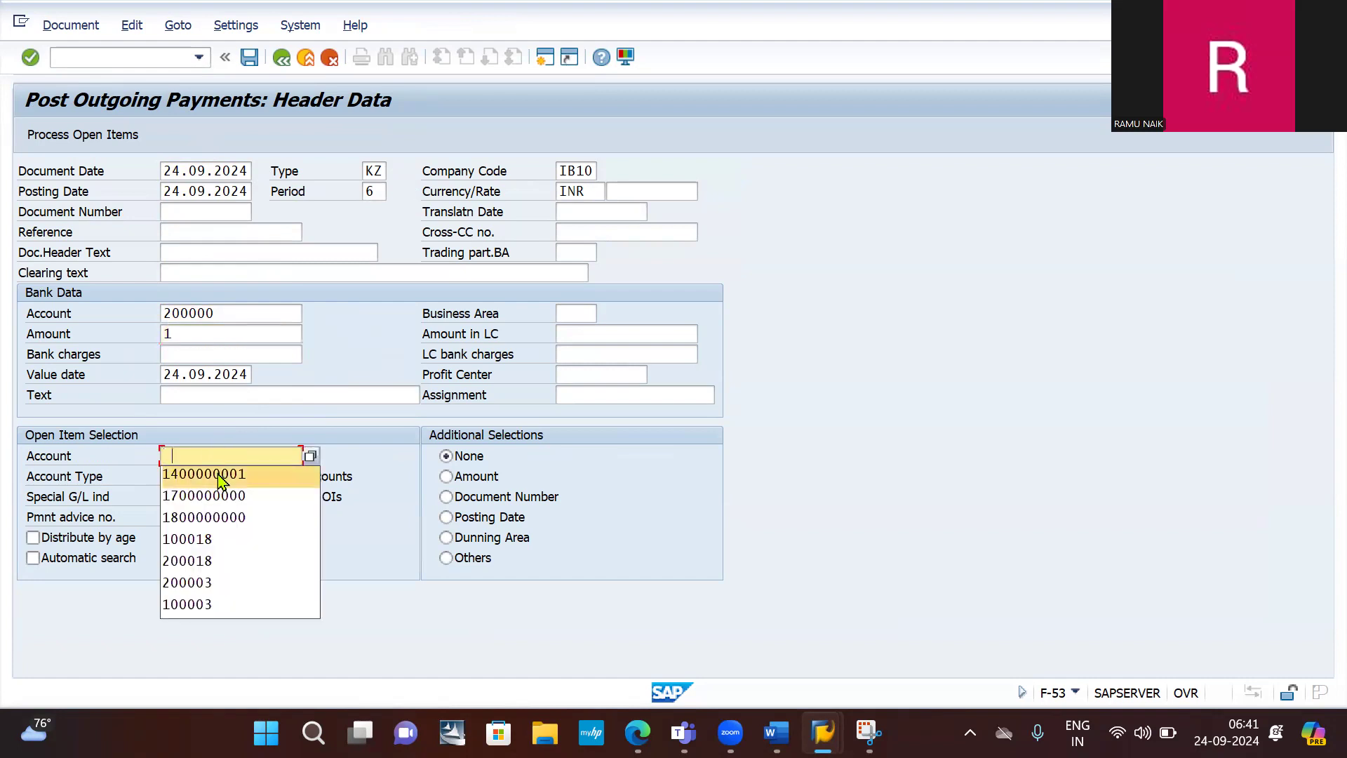
pyautogui.click(217, 471)
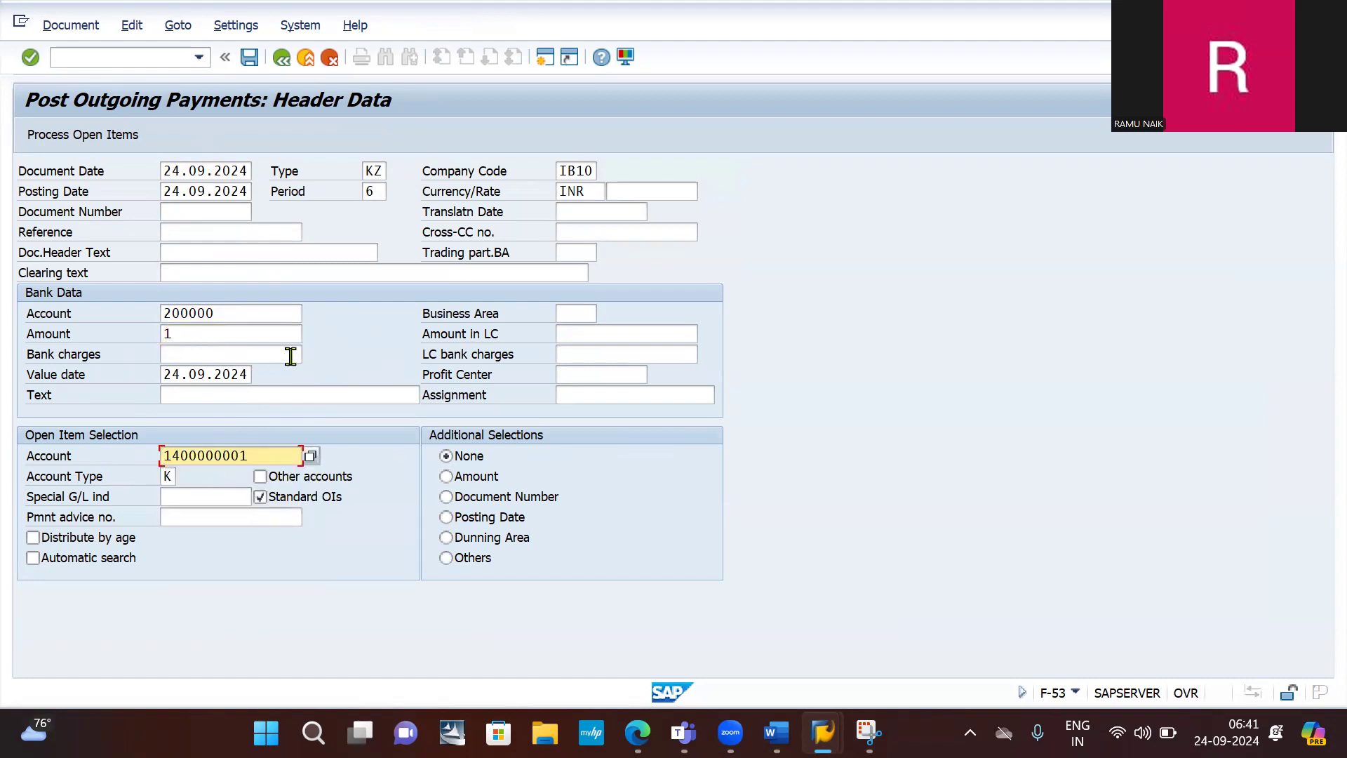
pyautogui.click(109, 138)
pyautogui.click(109, 136)
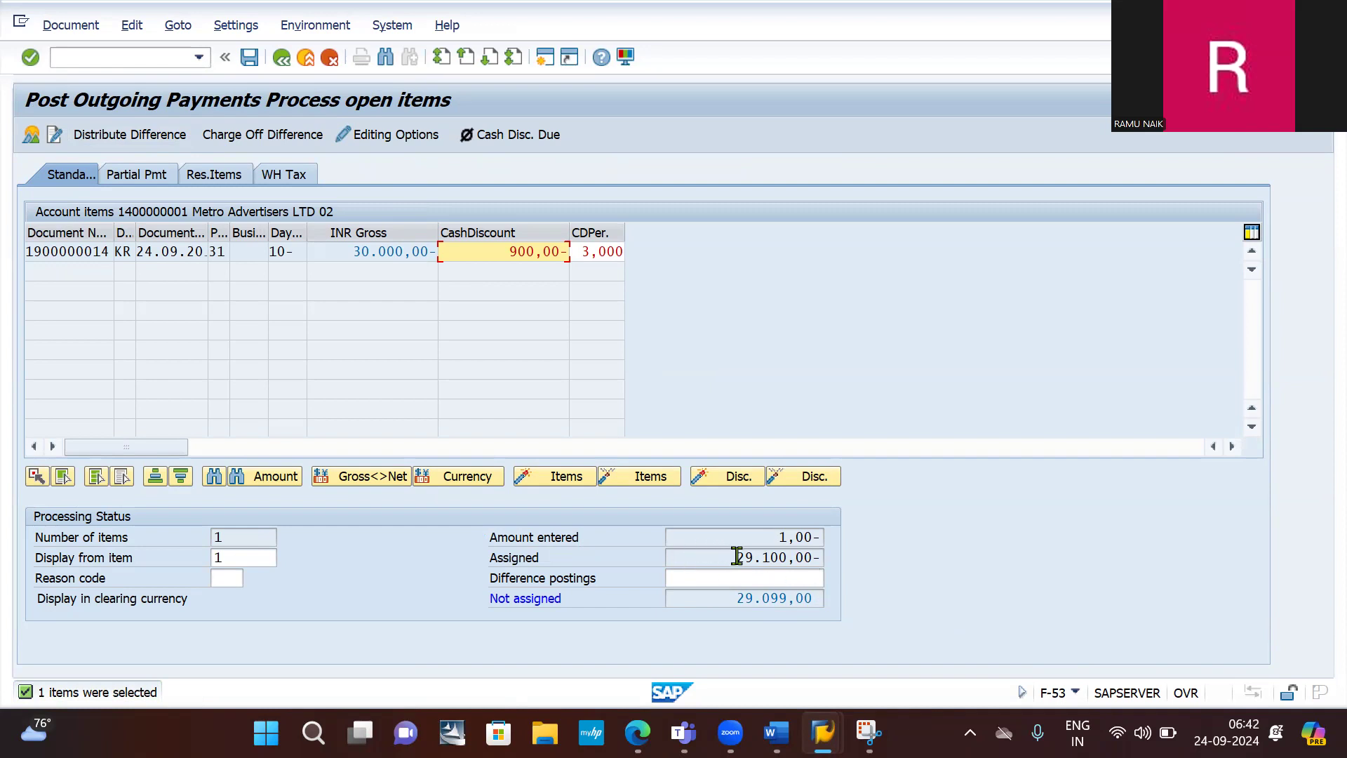
# - Correct the HDFC Bank line's amount to 29100 and return to processing the open items
pyautogui.moveTo(737, 557); pyautogui.dragTo(787, 557)
pyautogui.press('Left')
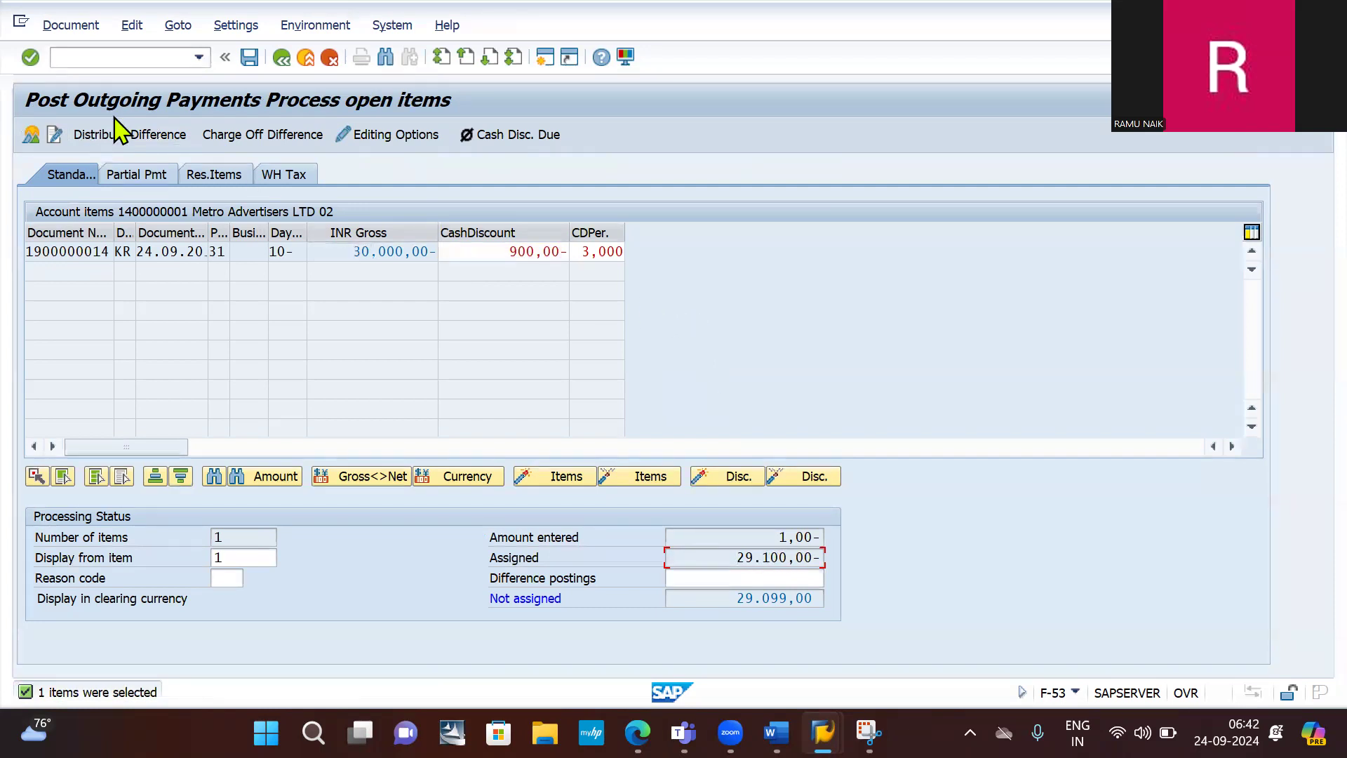
pyautogui.click(31, 137)
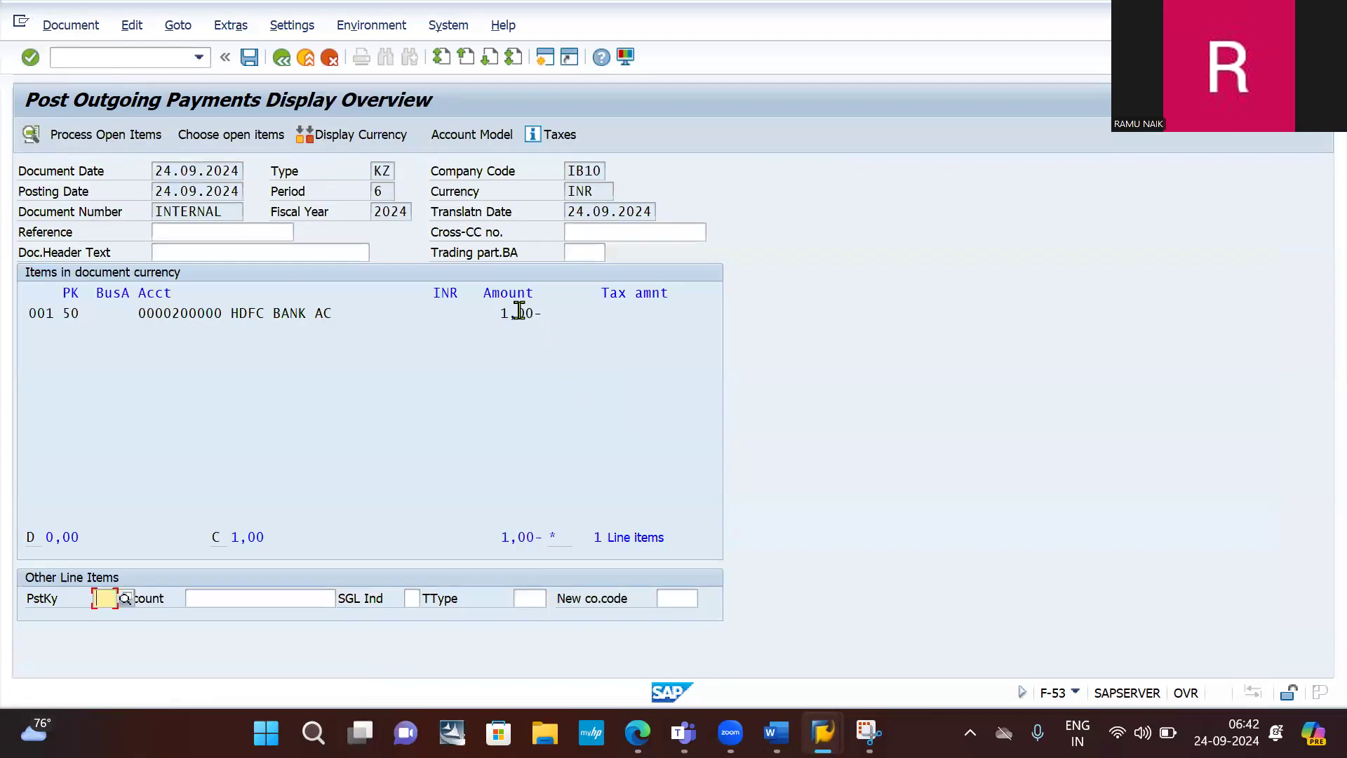
pyautogui.doubleClick(519, 313)
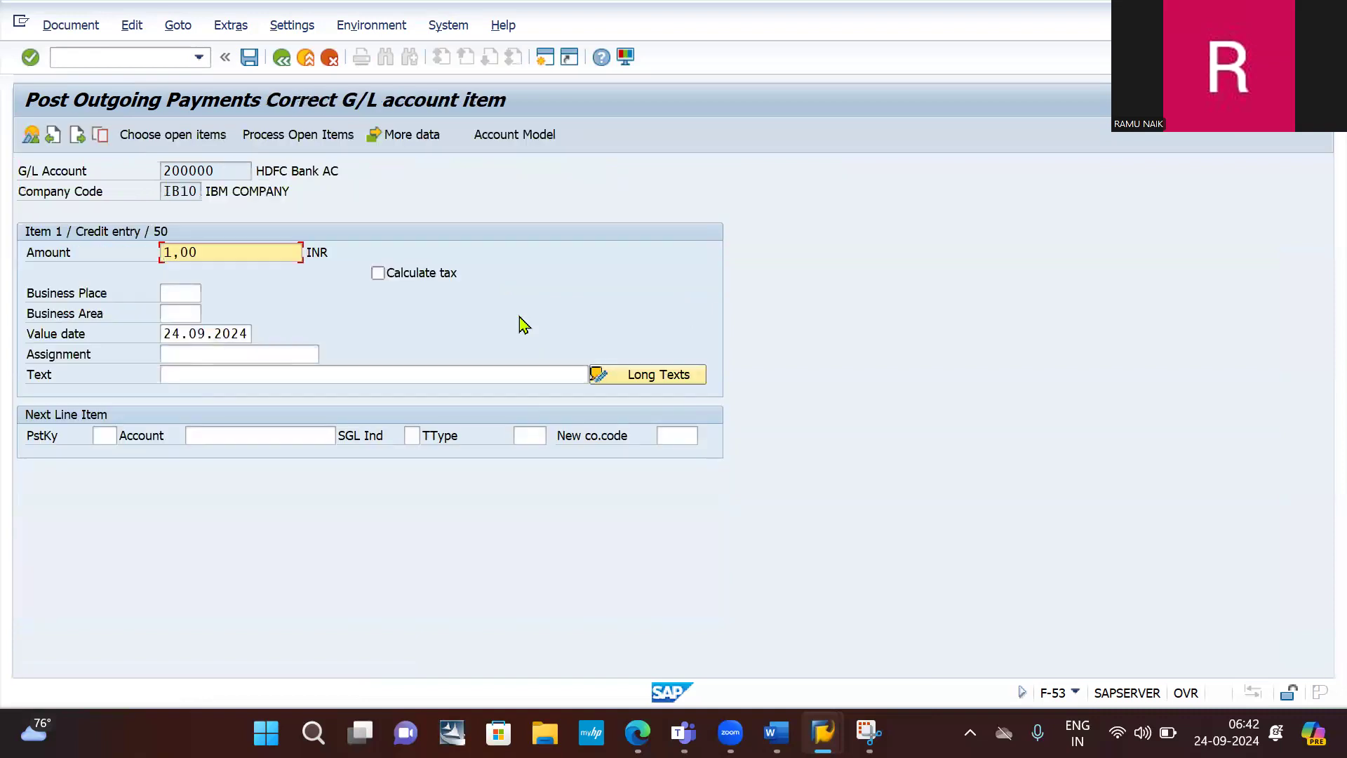
pyautogui.write('2')
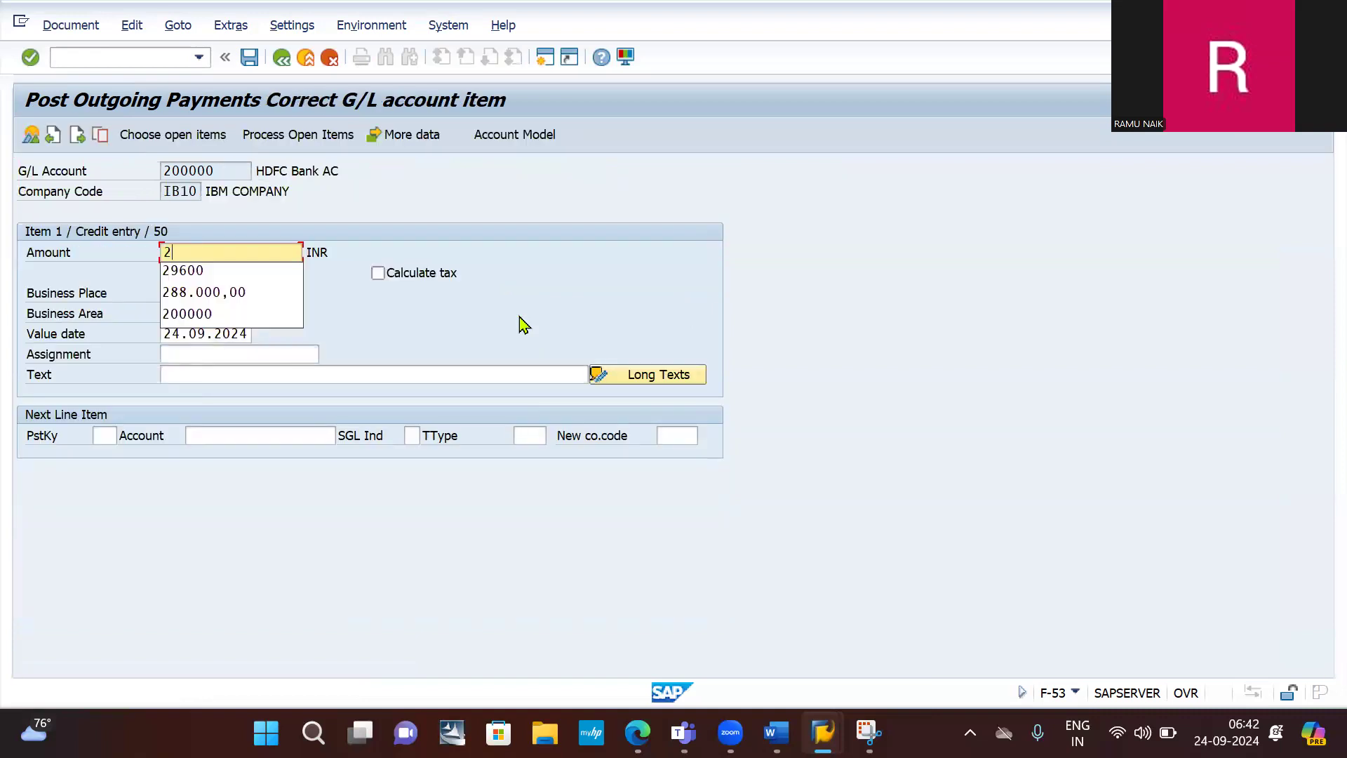
pyautogui.write('9100')
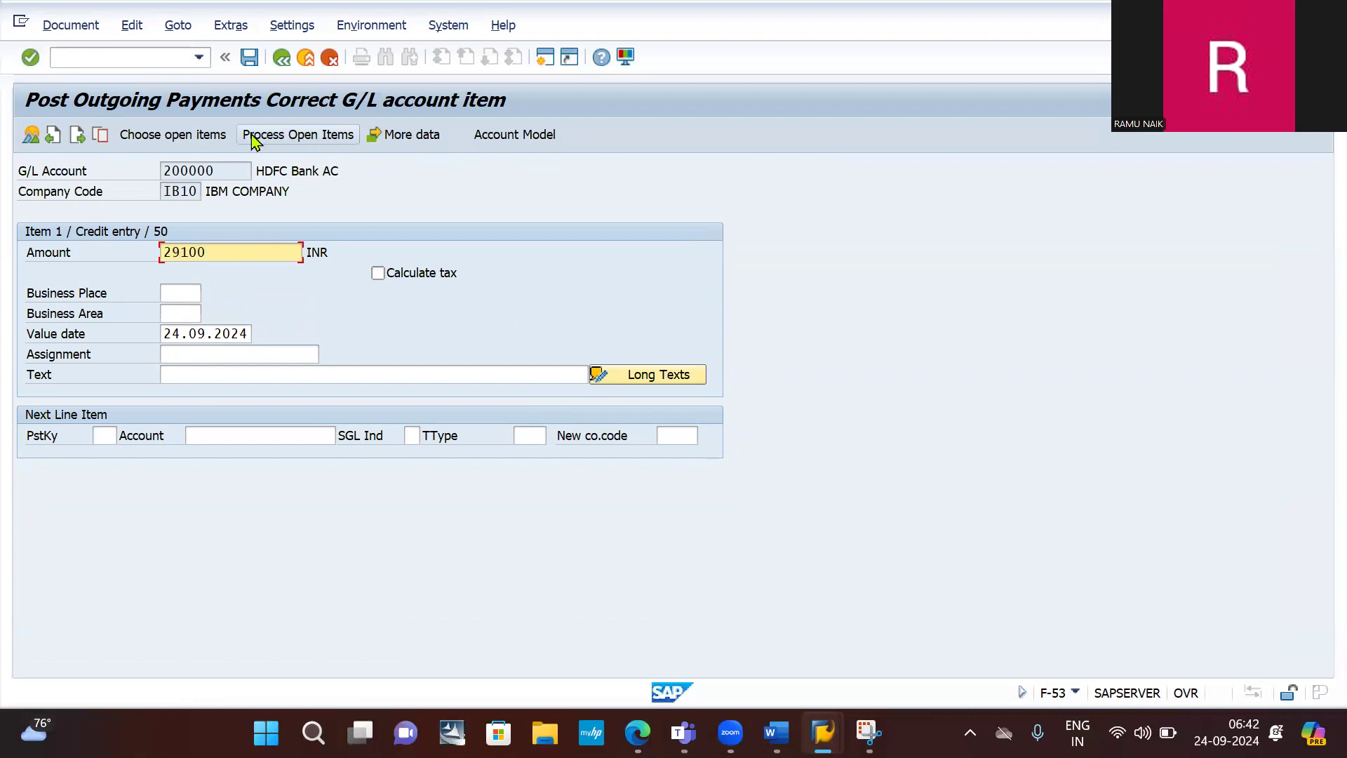
pyautogui.click(271, 138)
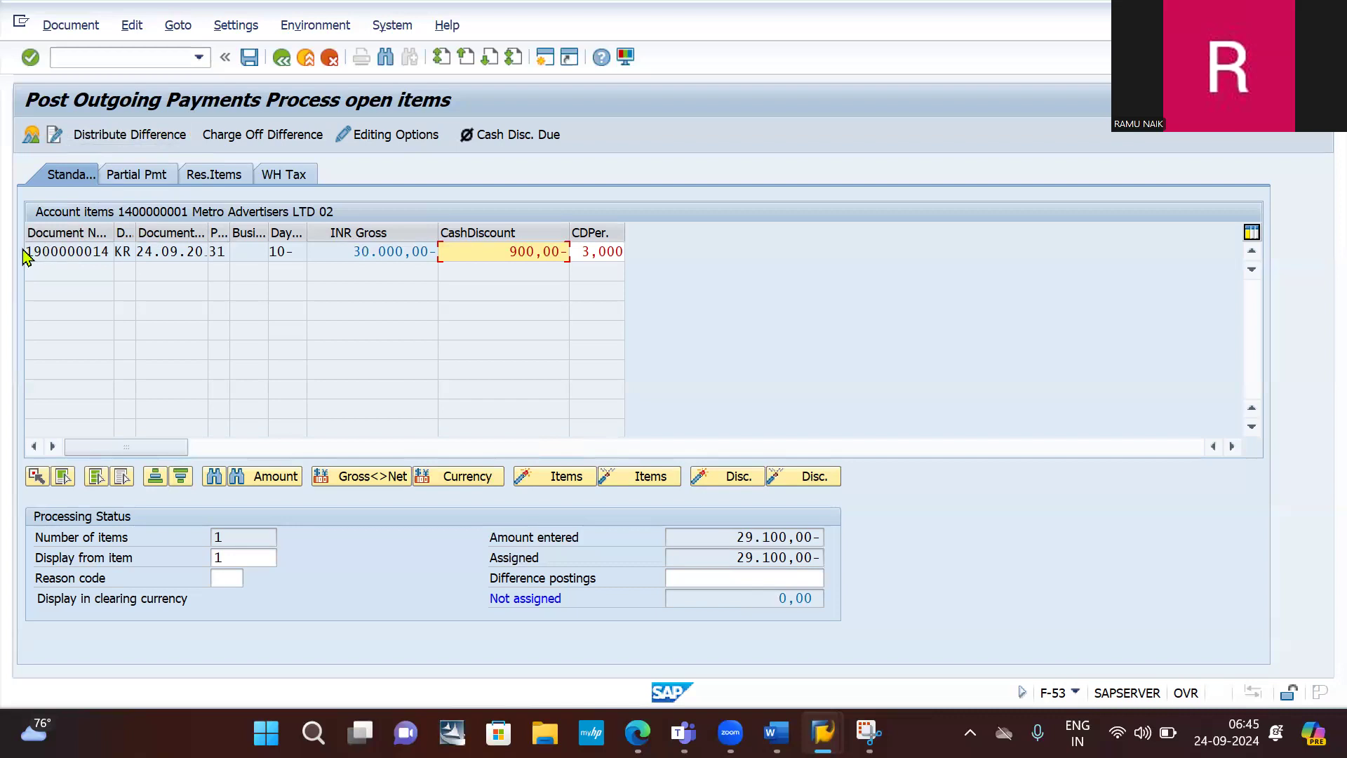
# - Copy the open invoice's document number and start transaction /nfbl1n
pyautogui.moveTo(27, 251); pyautogui.dragTo(130, 254)
pyautogui.hotkey('ctrl', 'c')
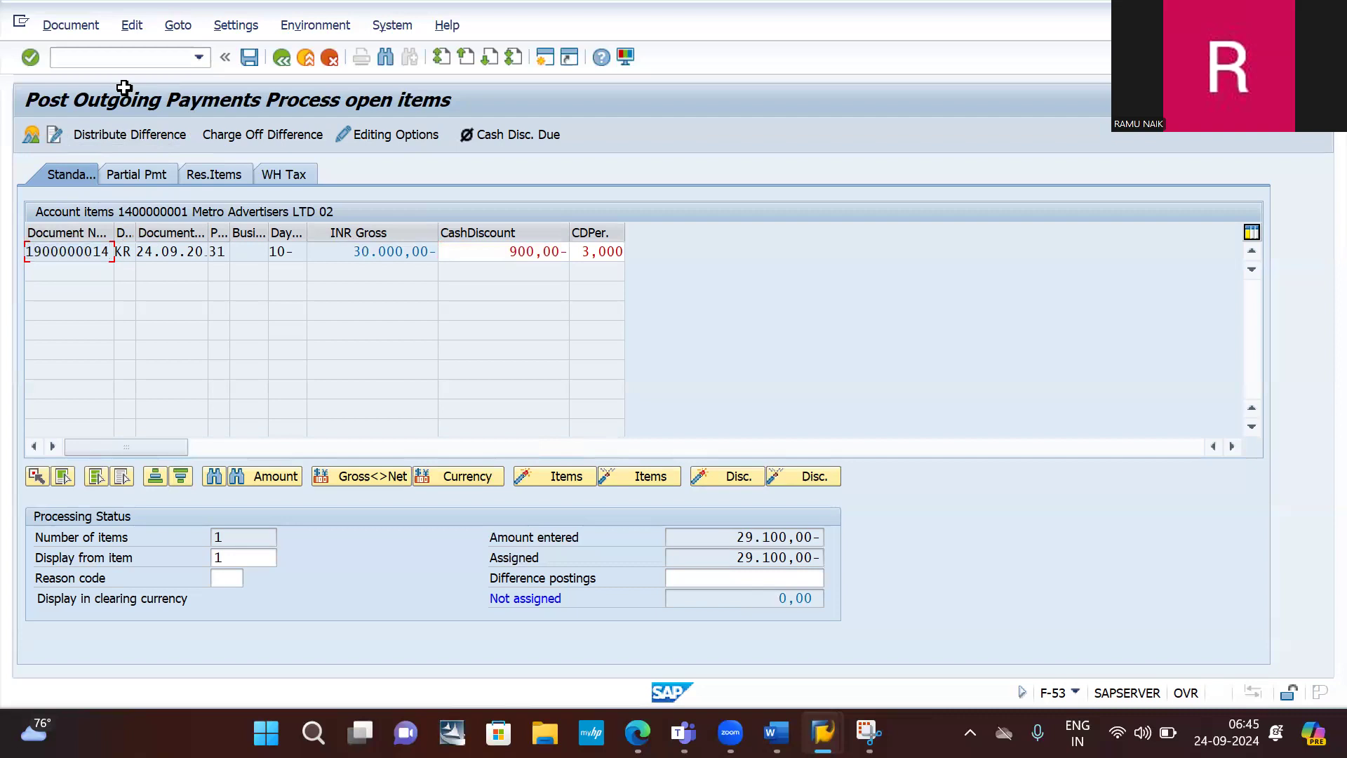
pyautogui.click(111, 58)
pyautogui.hotkey('ctrl', 'v')
pyautogui.hotkey('ctrl', 'a')
pyautogui.press('BackSpace')
pyautogui.write('/')
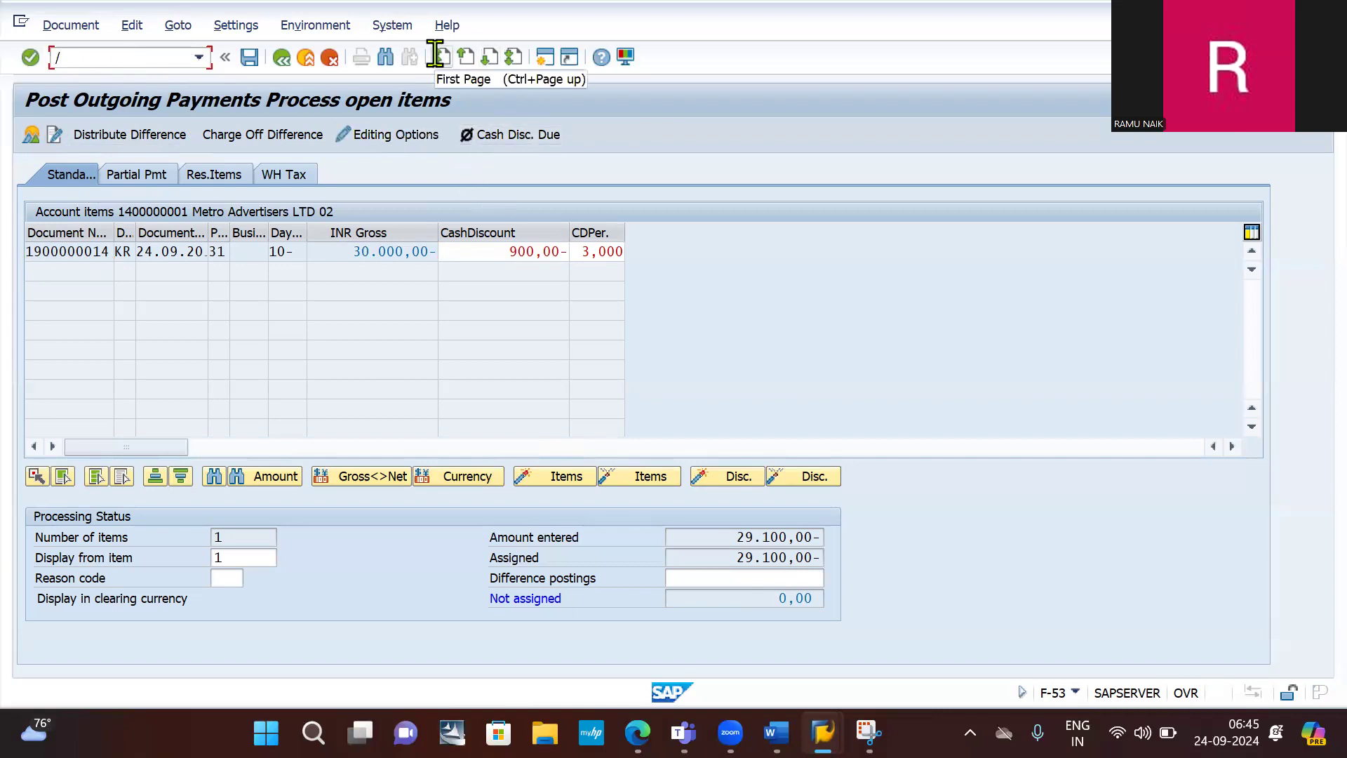
pyautogui.write('n')
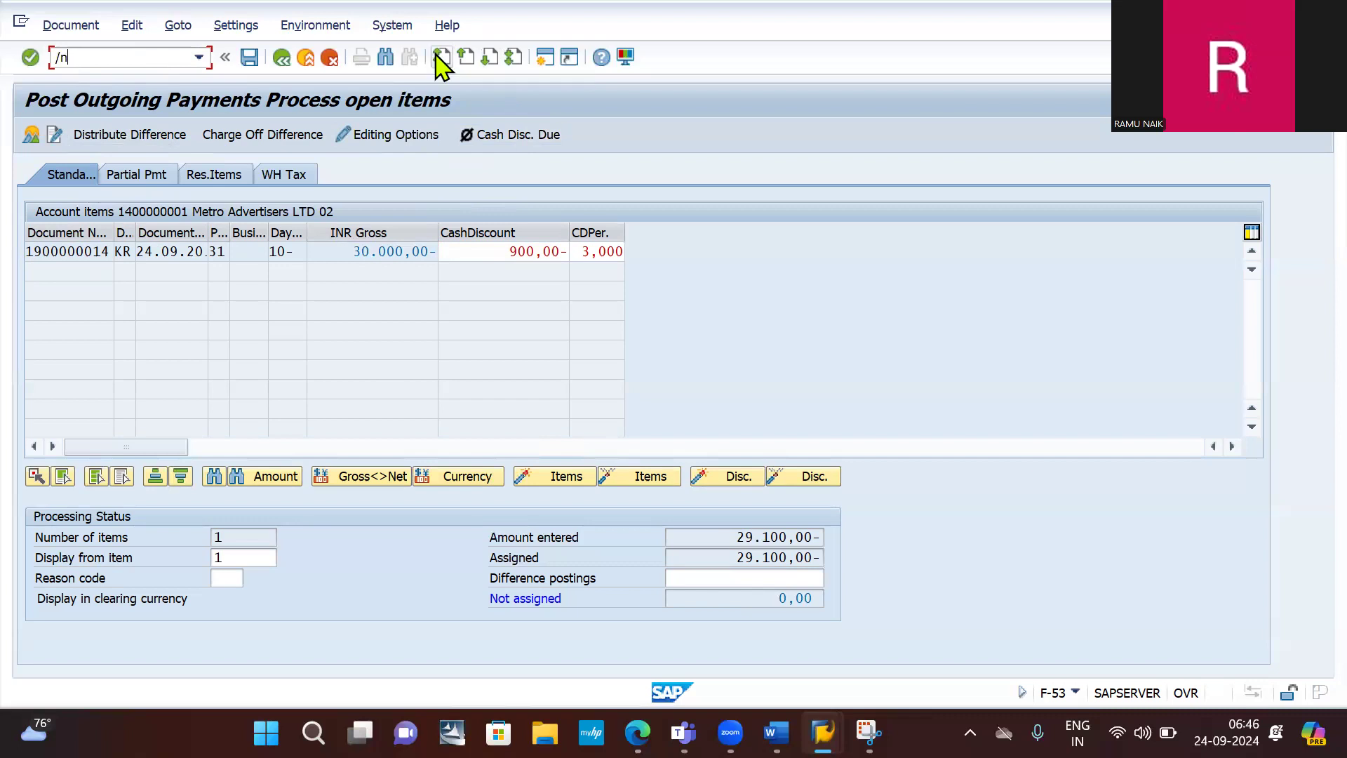
pyautogui.write('fbl1n')
pyautogui.press('Return')
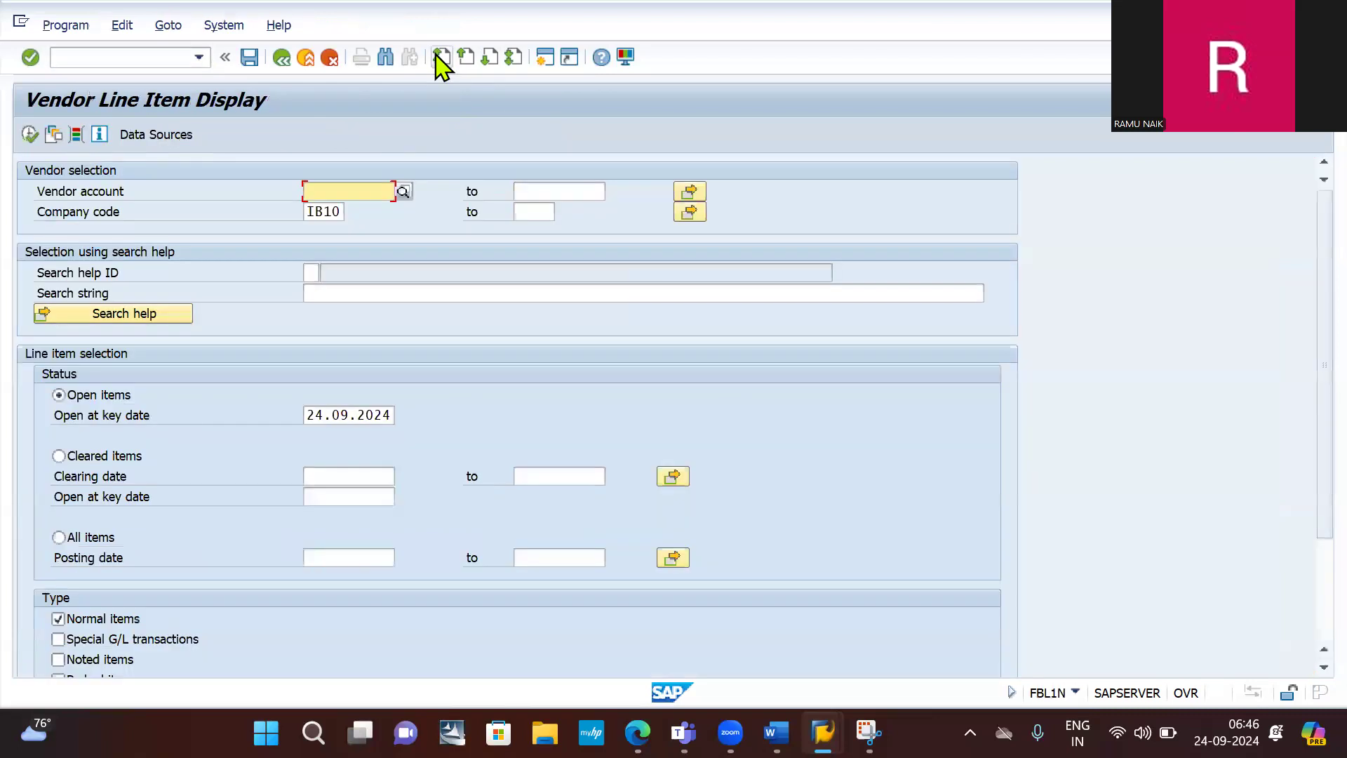
# - List the open line items of the Metro Advertisers vendor account in company code IB10
pyautogui.click(366, 191)
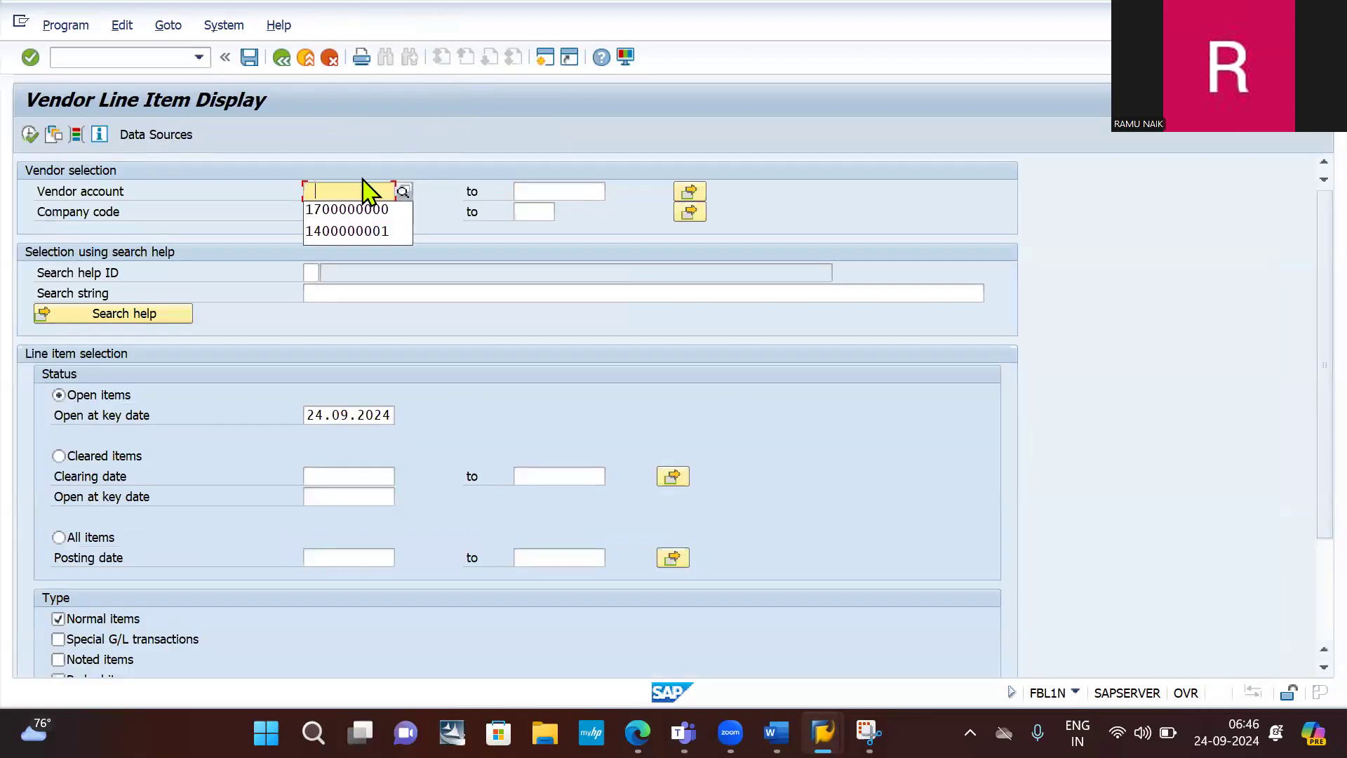
pyautogui.press('Down')
pyautogui.press('Down')
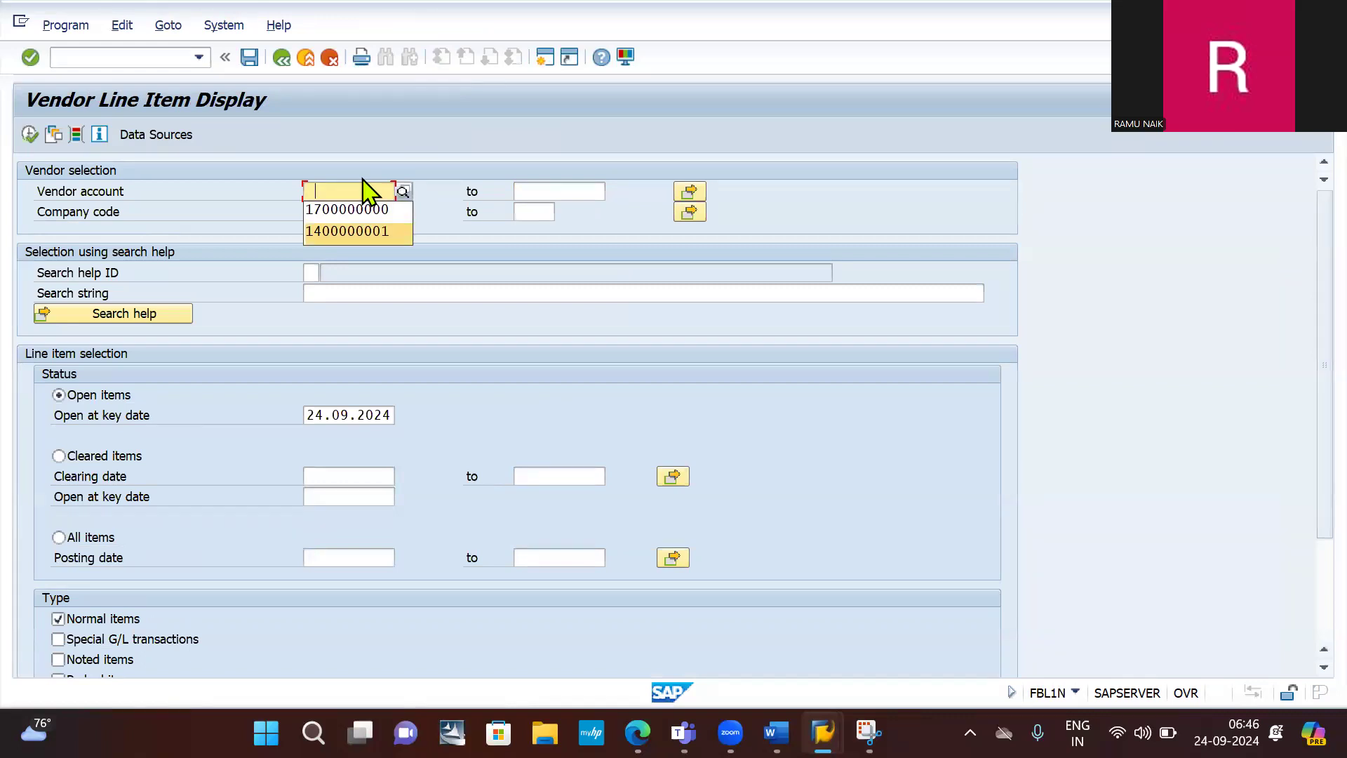
pyautogui.press('Return')
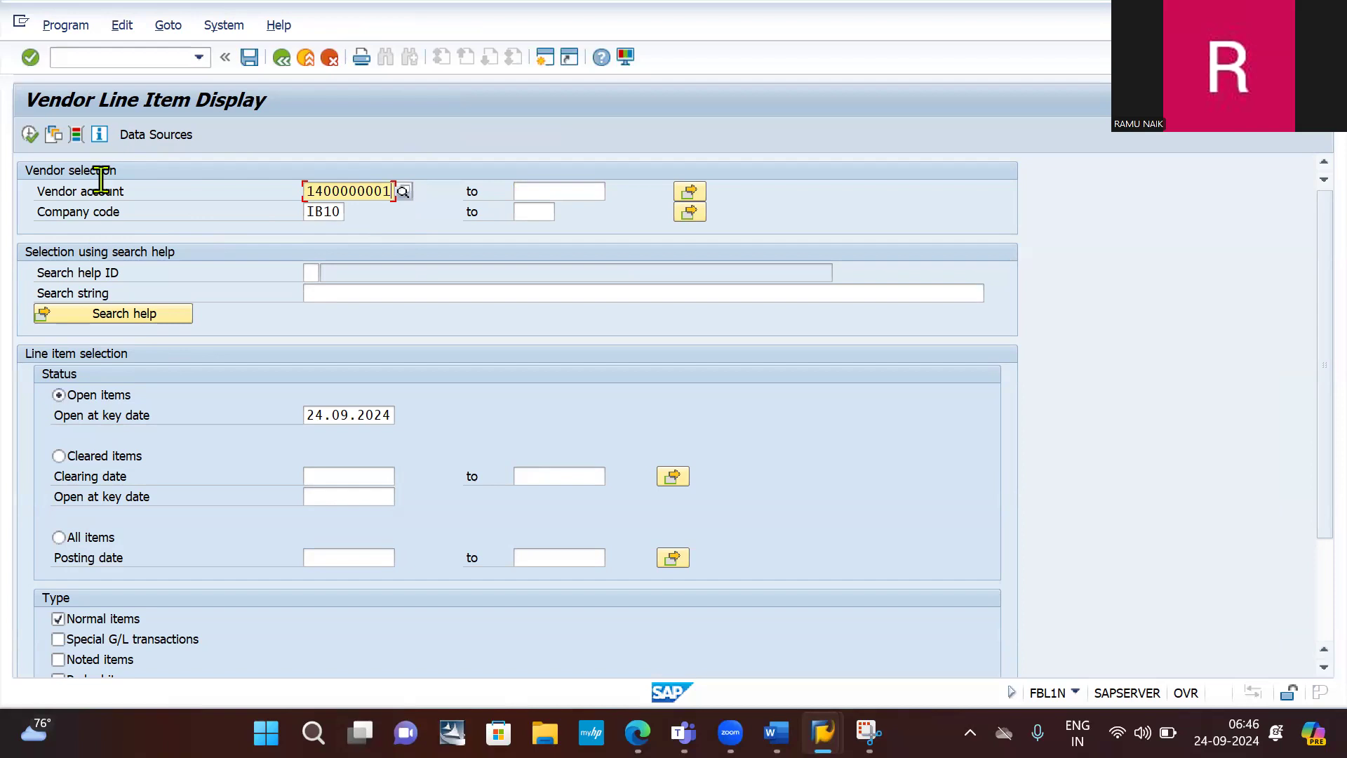
pyautogui.click(28, 135)
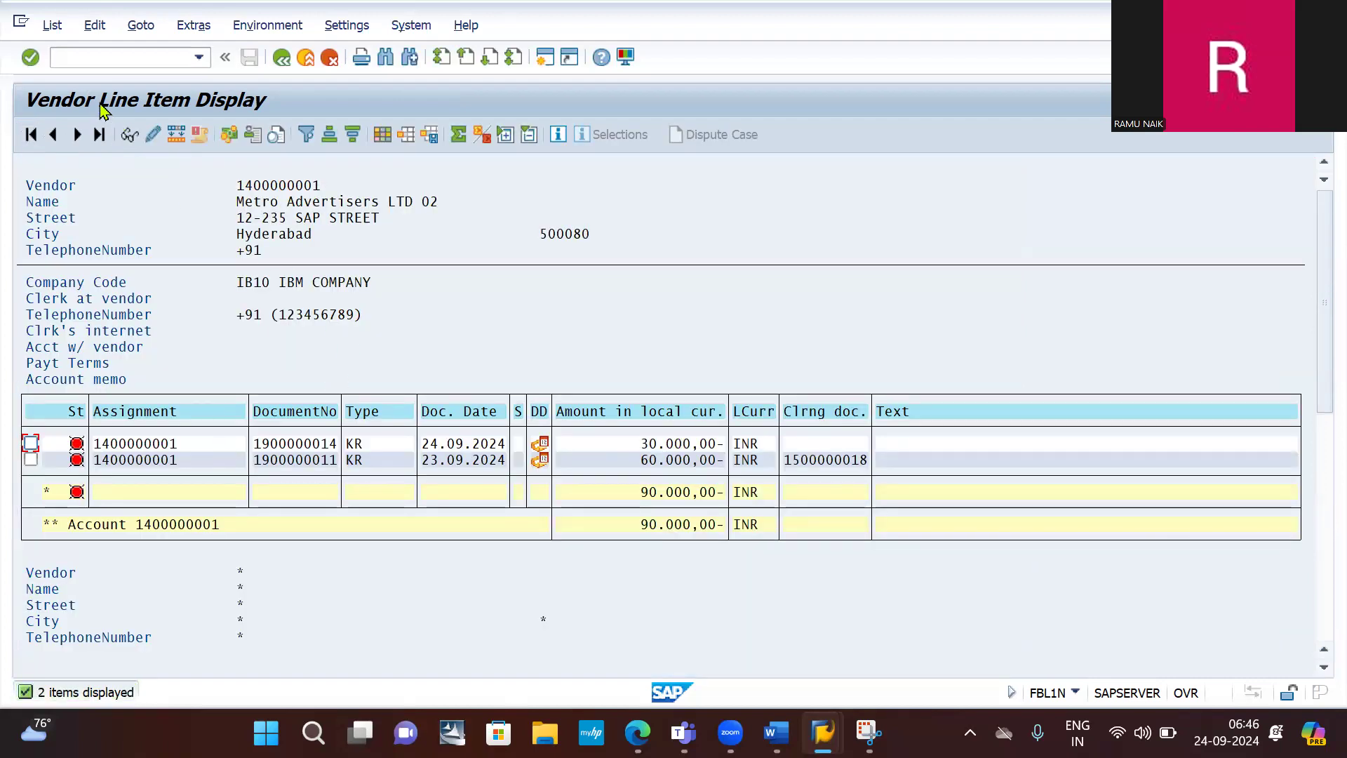
# - Compare the copied document number with the invoice dated 24.09.2024 in the vendor line item list
pyautogui.click(86, 56)
pyautogui.hotkey('ctrl', 'v')
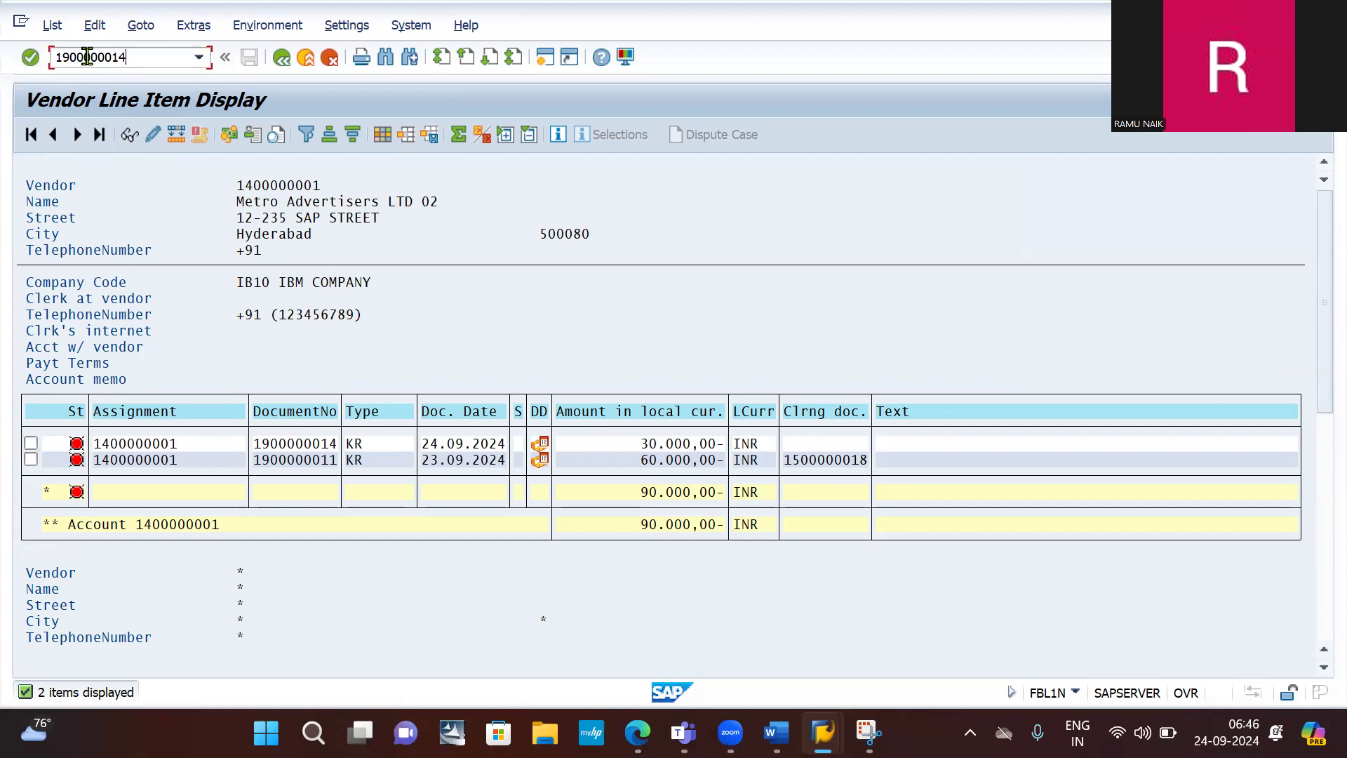
pyautogui.click(306, 444)
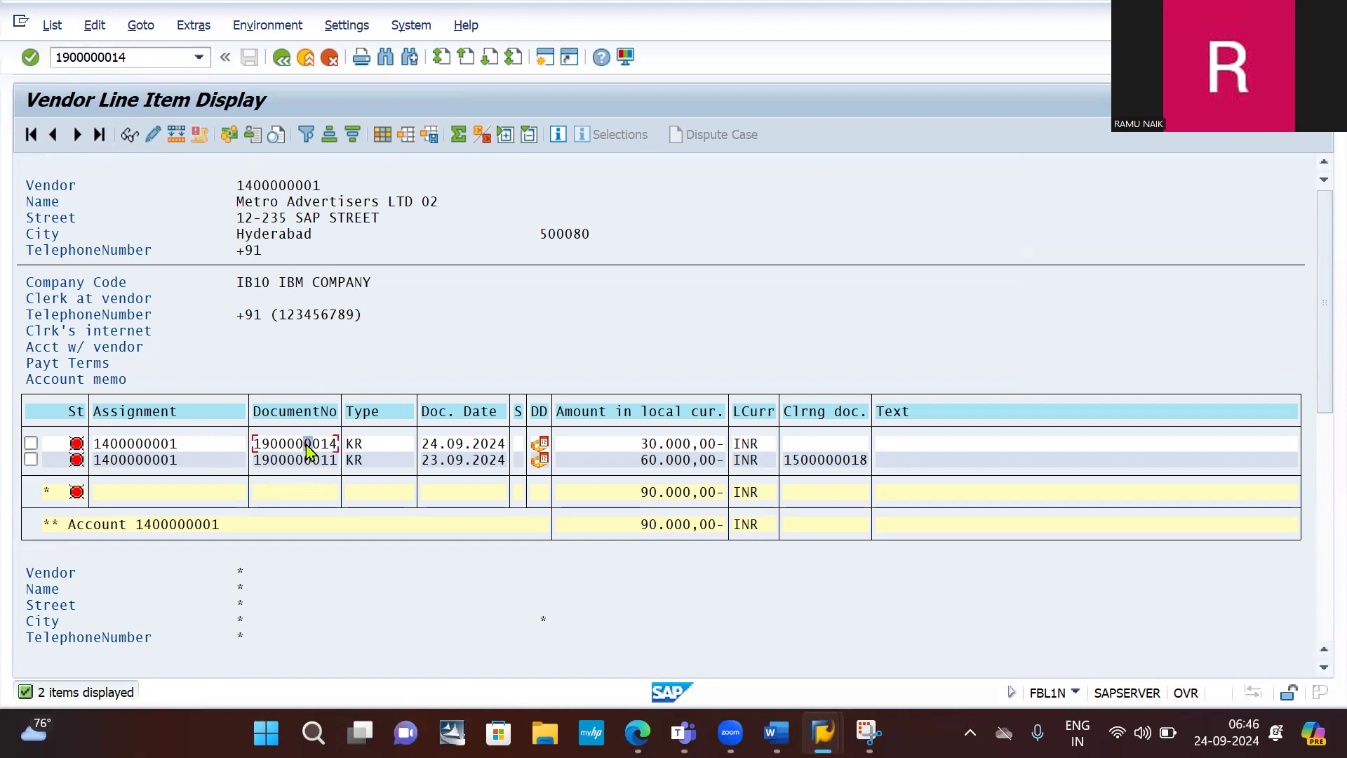
pyautogui.click(149, 57)
pyautogui.press('Delete')
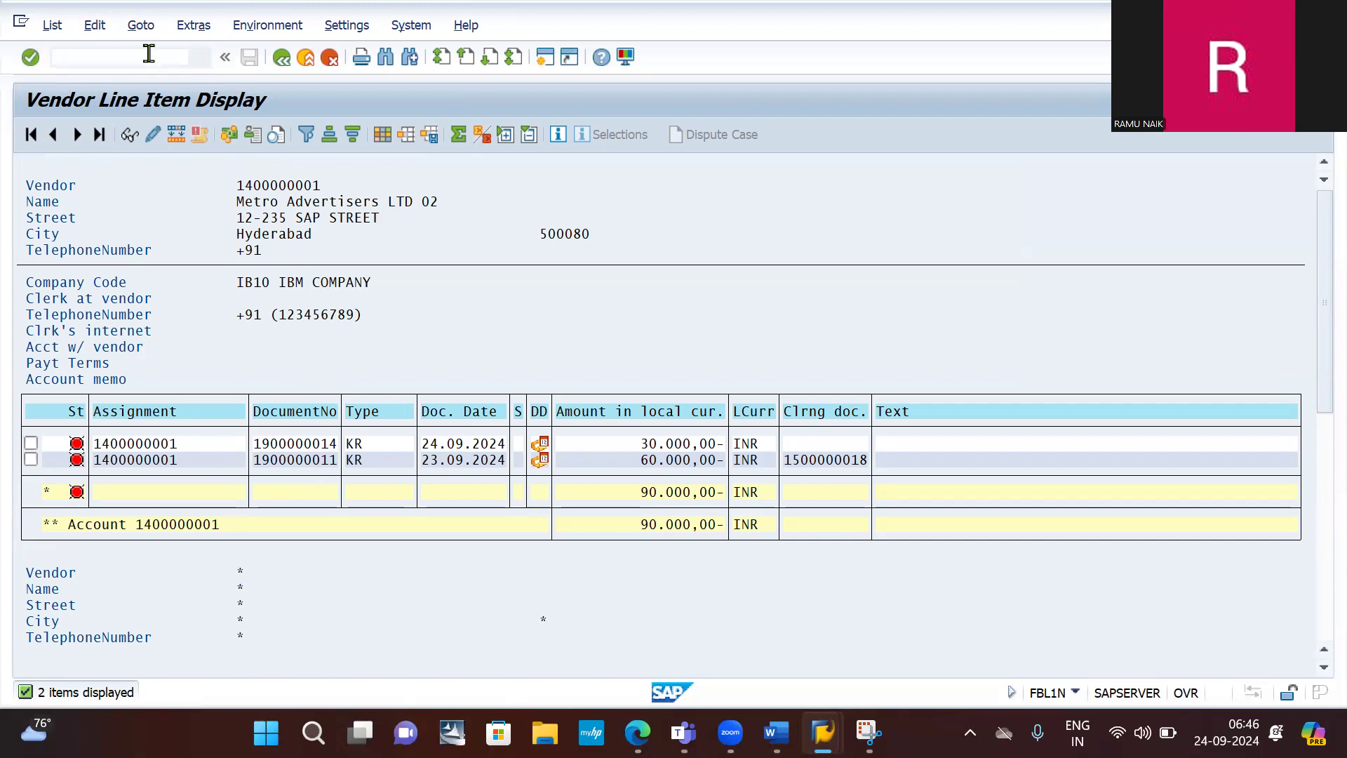
pyautogui.press('Return')
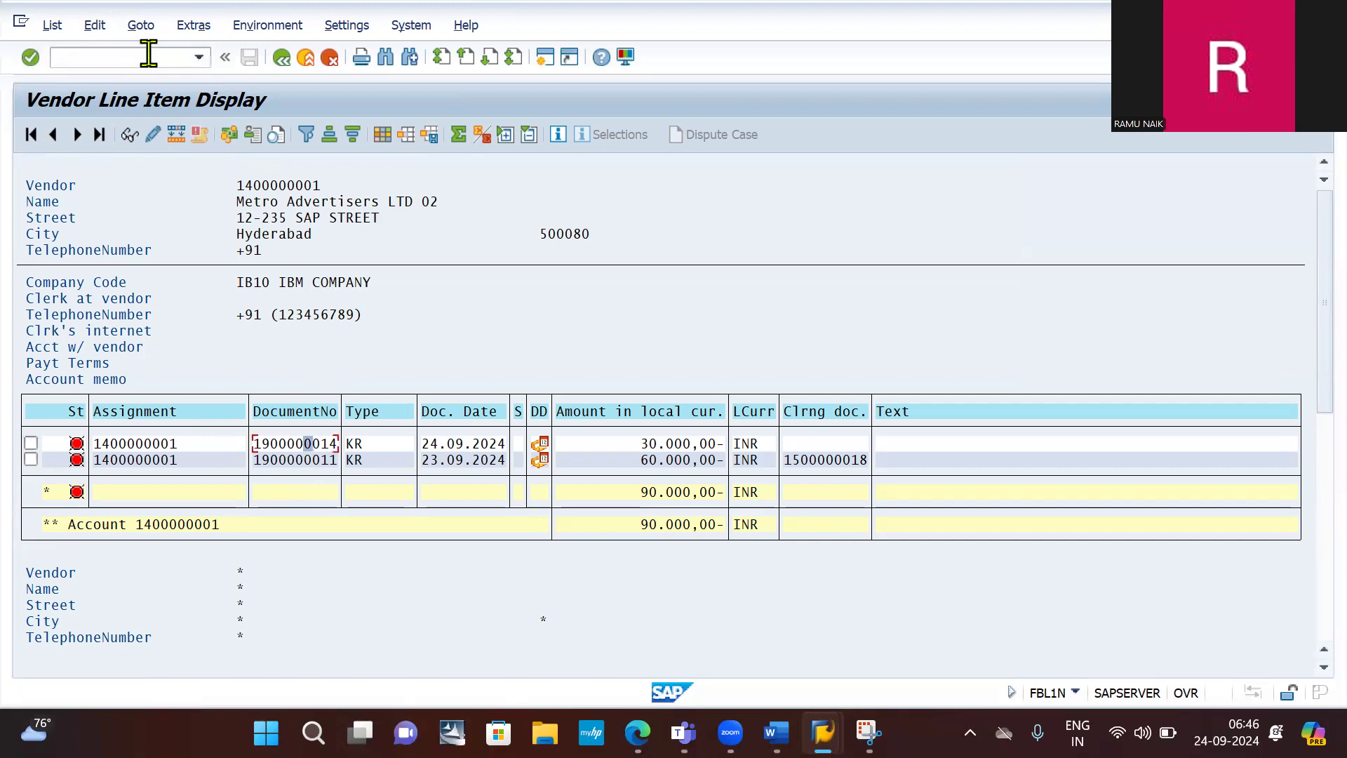
# - Remove the payment terms from the Metro Advertisers invoice dated 24.09.2024 in change mode and save the document
pyautogui.doubleClick(299, 447)
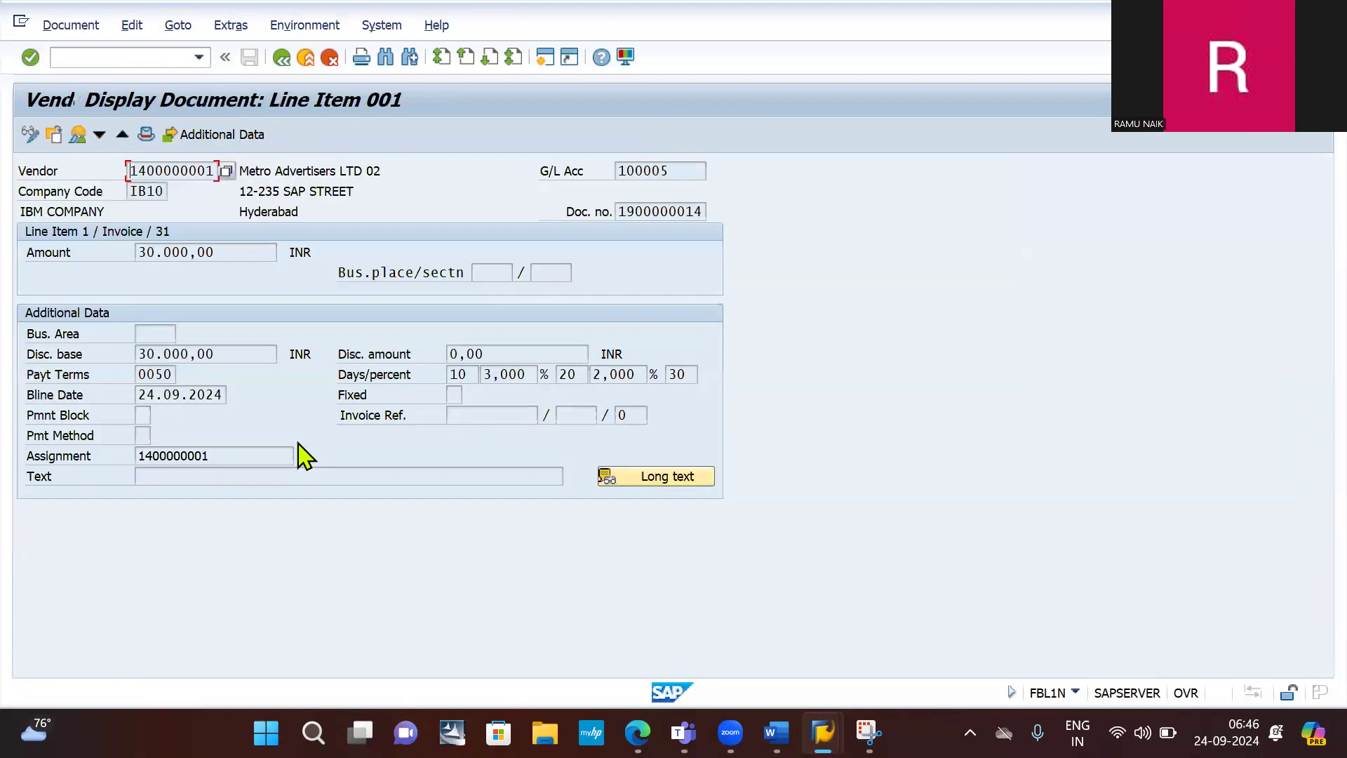
pyautogui.click(29, 136)
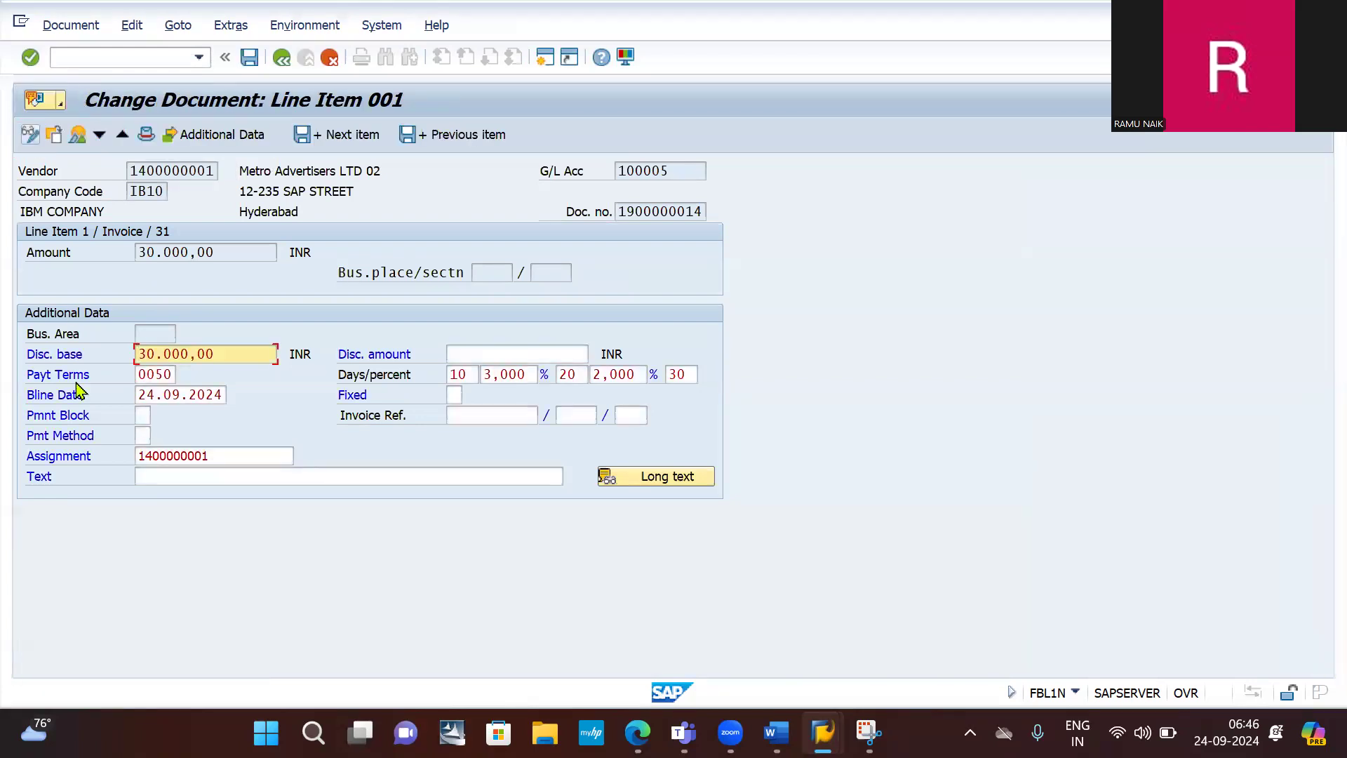
pyautogui.doubleClick(174, 374)
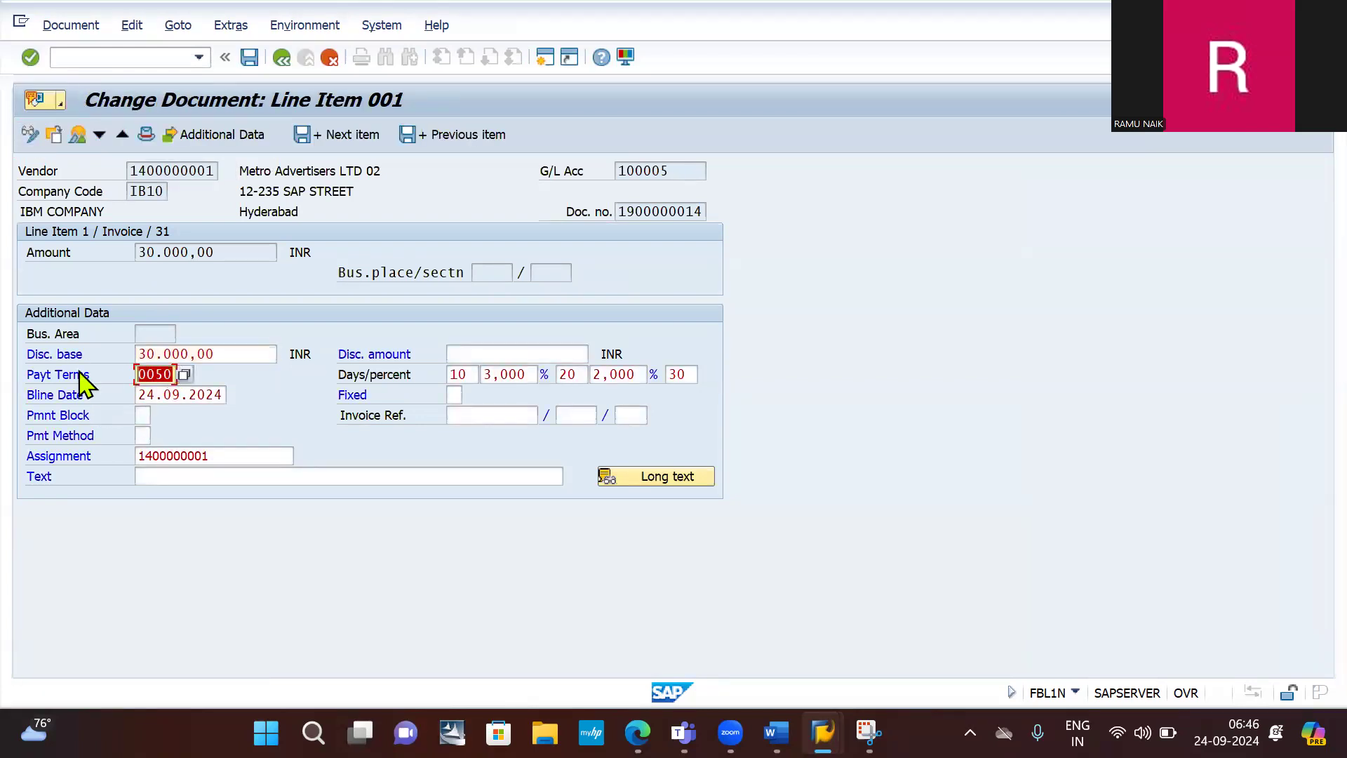
pyautogui.press('BackSpace')
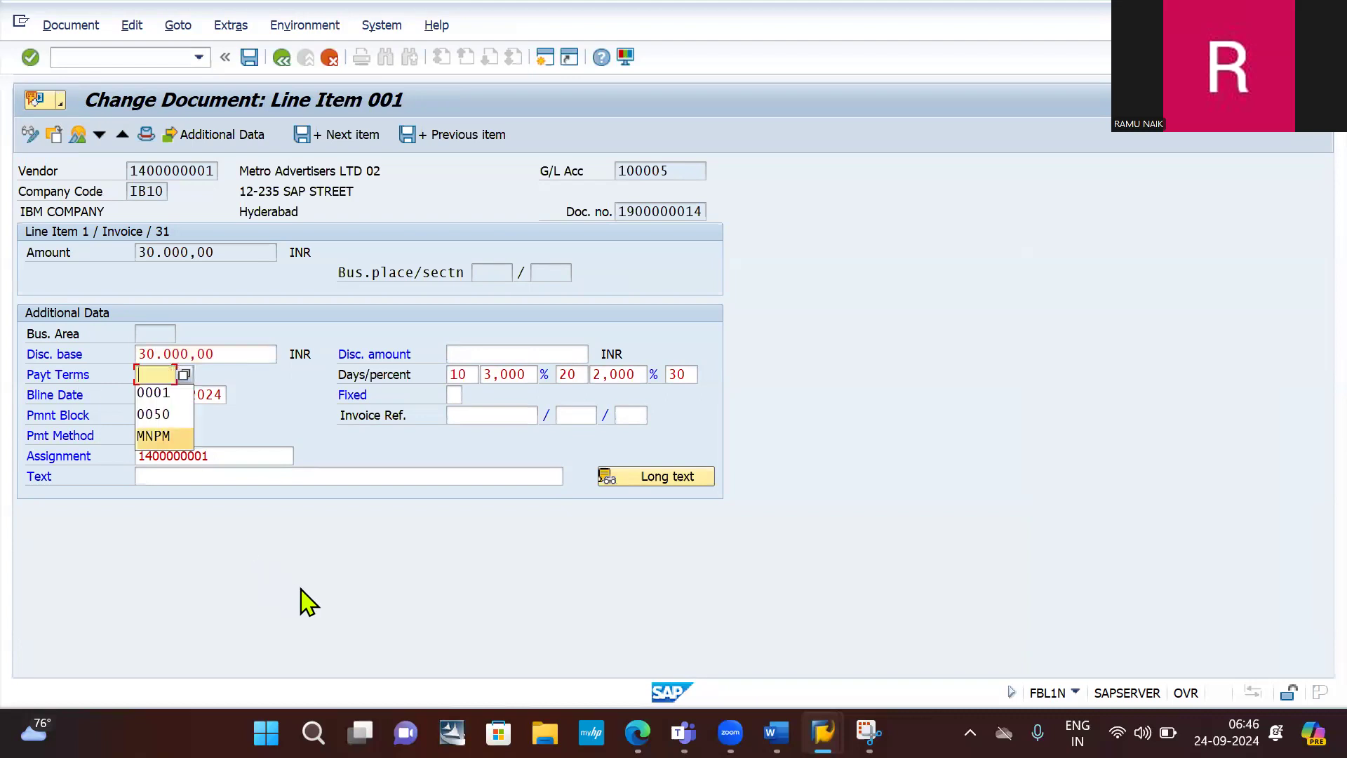
pyautogui.click(300, 590)
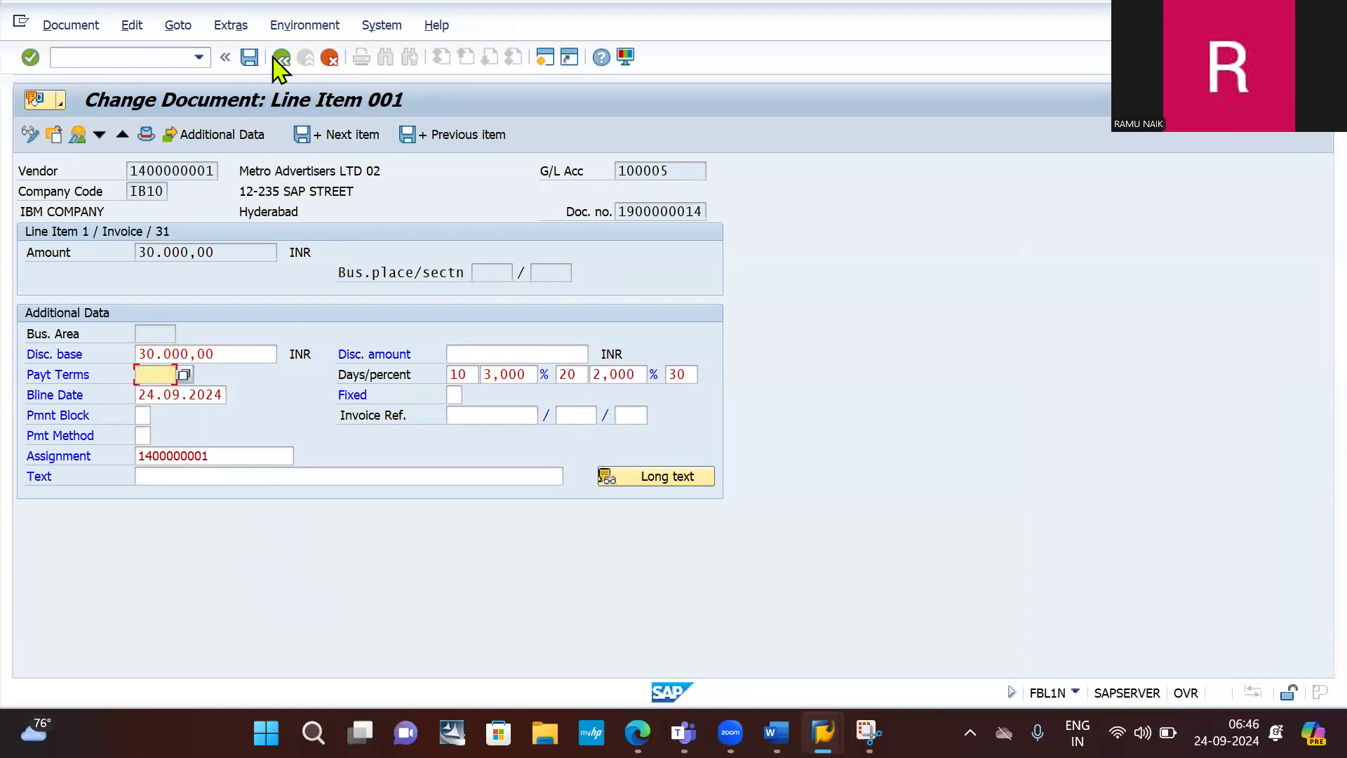
pyautogui.click(249, 57)
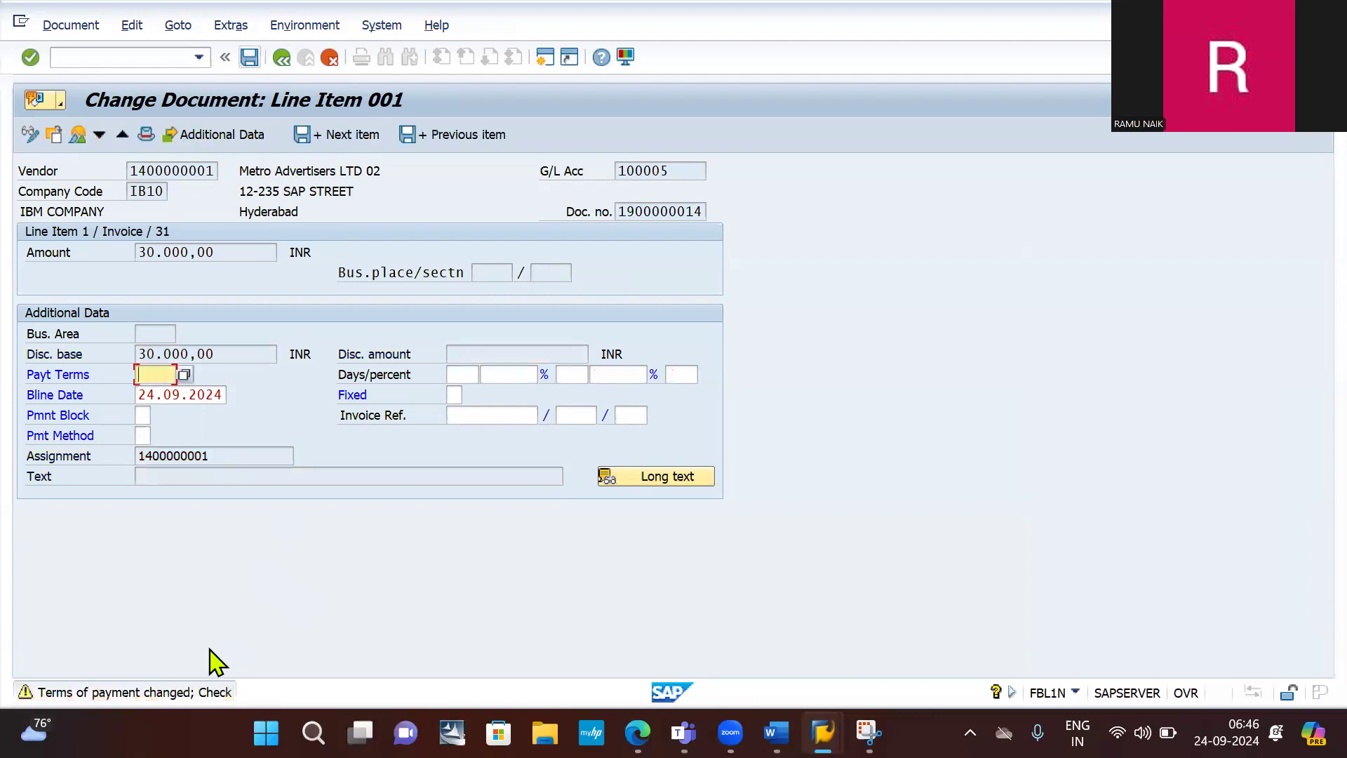
pyautogui.press('Return')
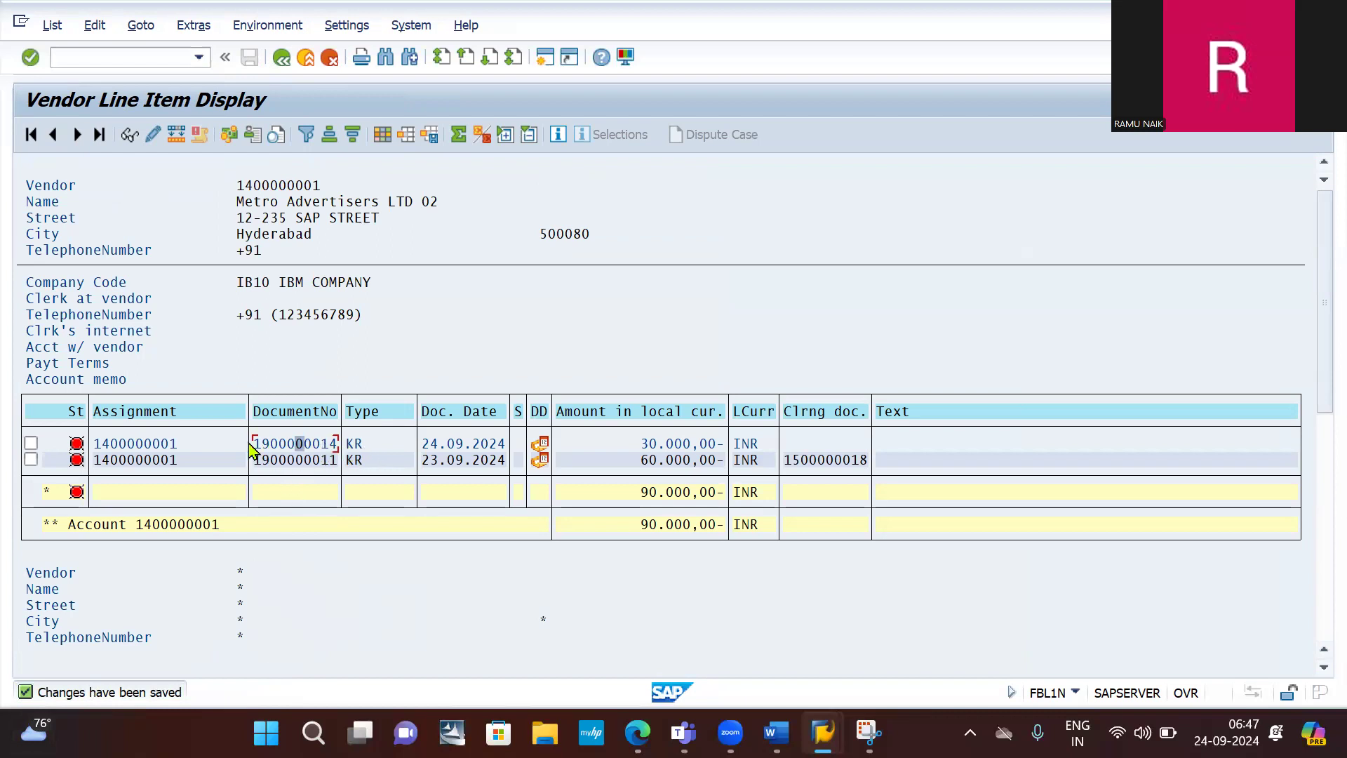
# - Start transaction F-53 for outgoing payments and set the document date to 24.09.2024
pyautogui.click(103, 57)
pyautogui.write('/nfb')
pyautogui.press('BackSpace')
pyautogui.write('b02')
pyautogui.press('Return')
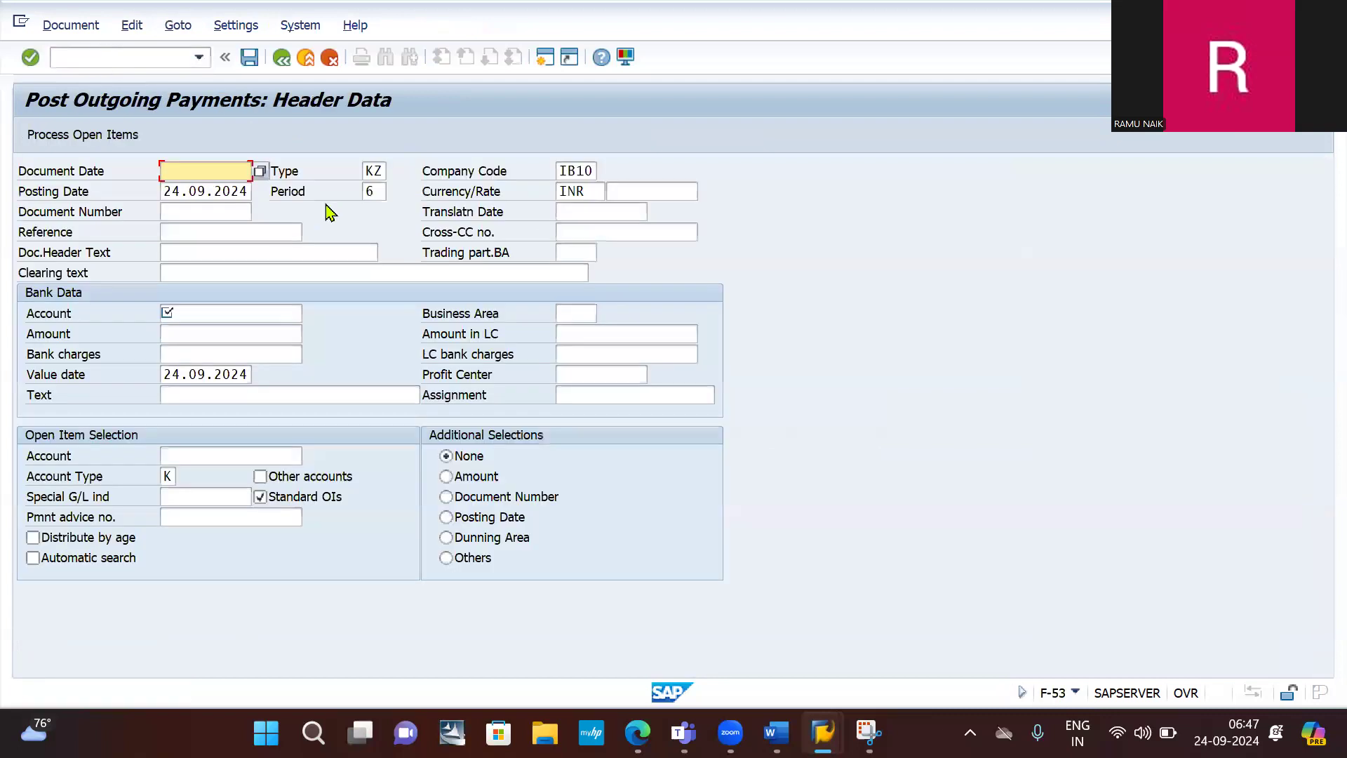
pyautogui.click(224, 172)
pyautogui.click(223, 191)
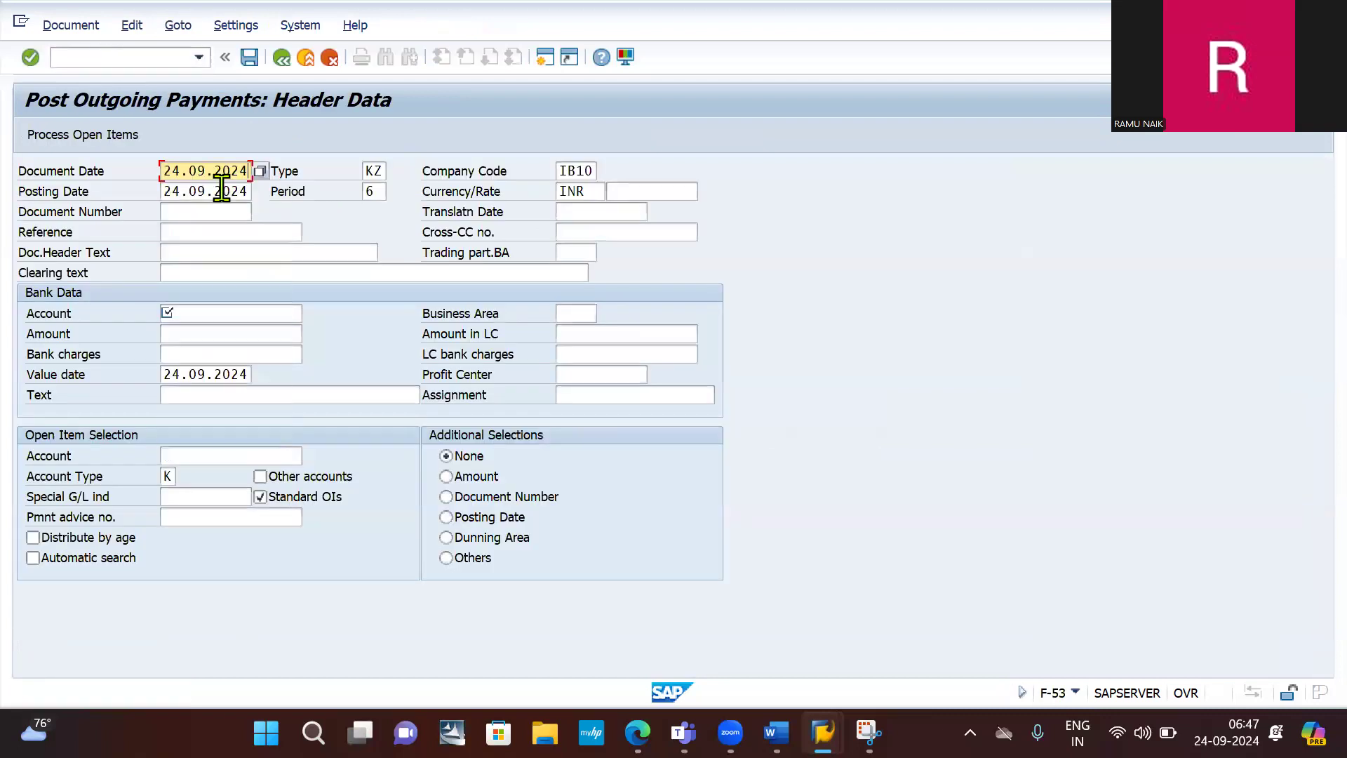
# - Enter bank G/L account 200000, a provisional amount of 1 and the Metro Advertisers vendor account, and process its open items
pyautogui.click(204, 312)
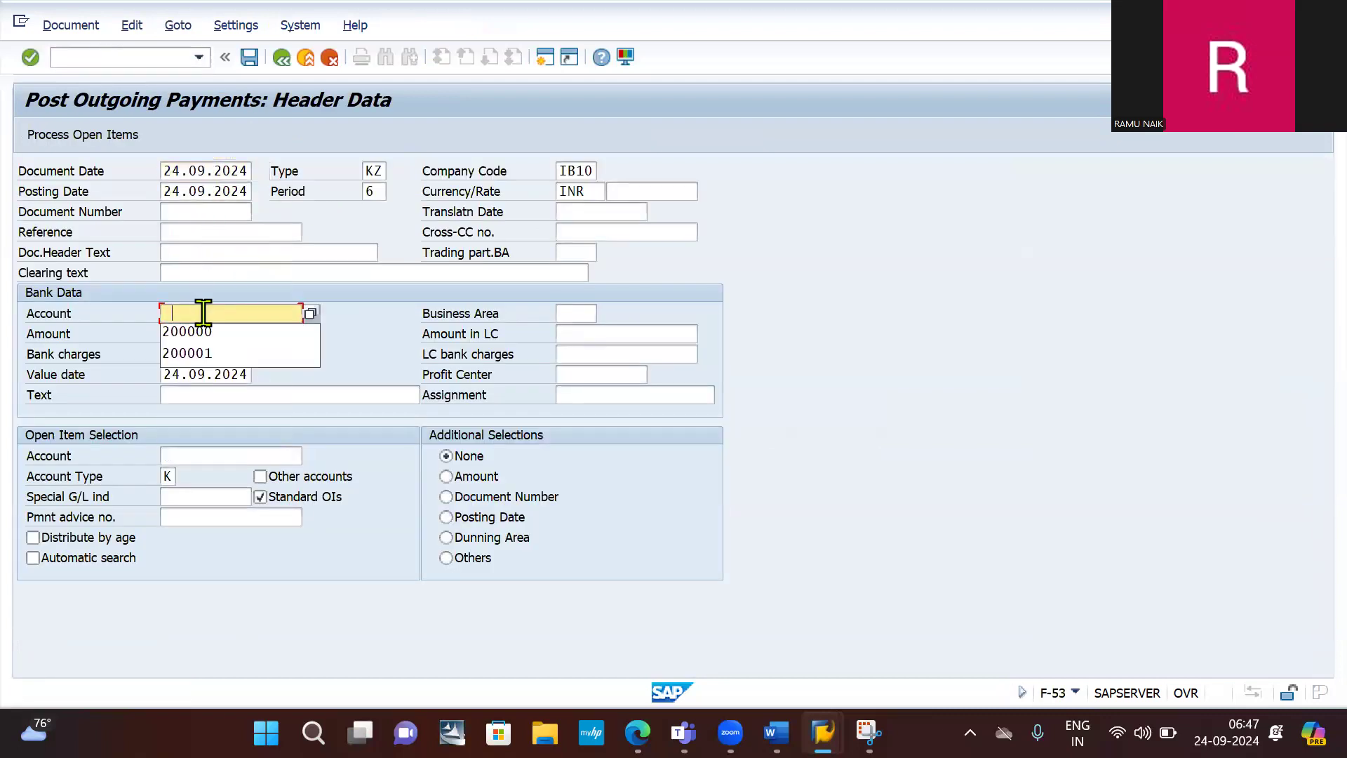
pyautogui.click(201, 333)
pyautogui.click(200, 336)
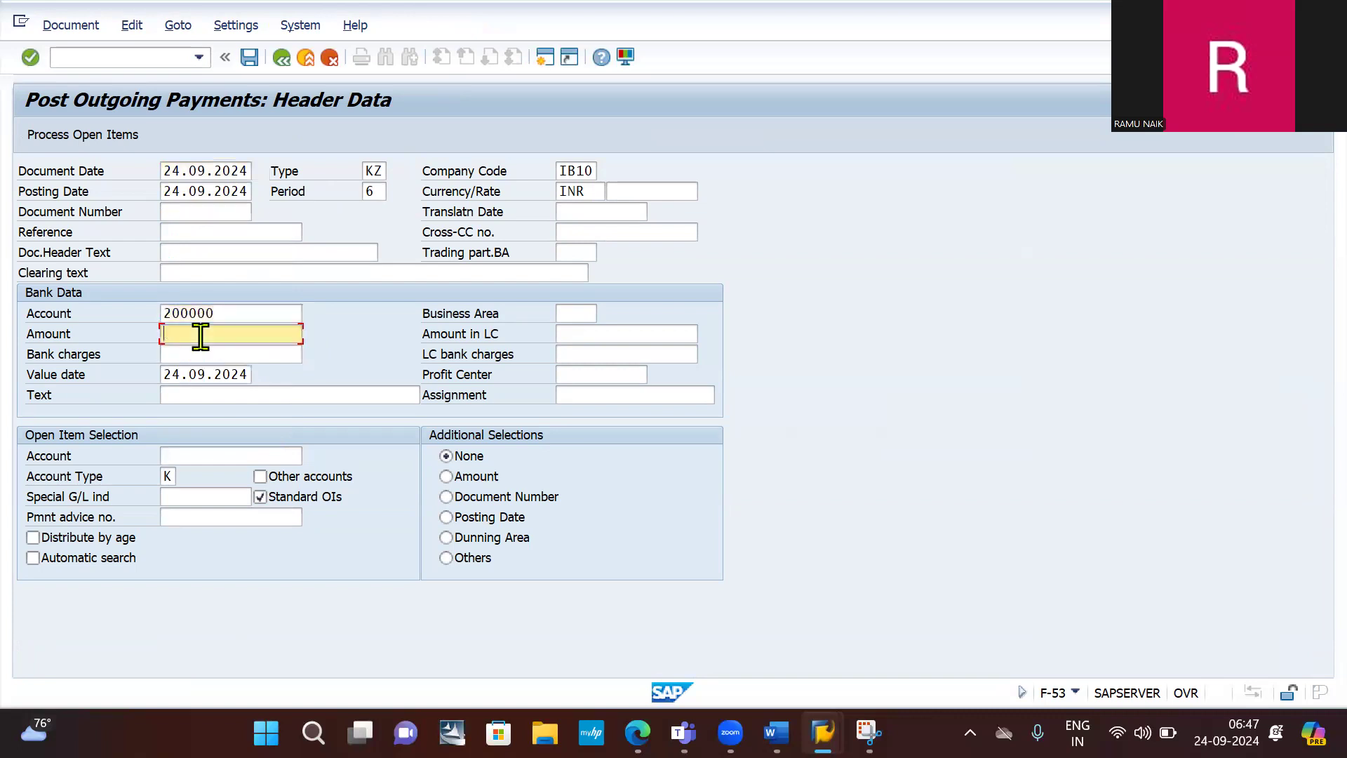
pyautogui.write('1')
pyautogui.click(233, 456)
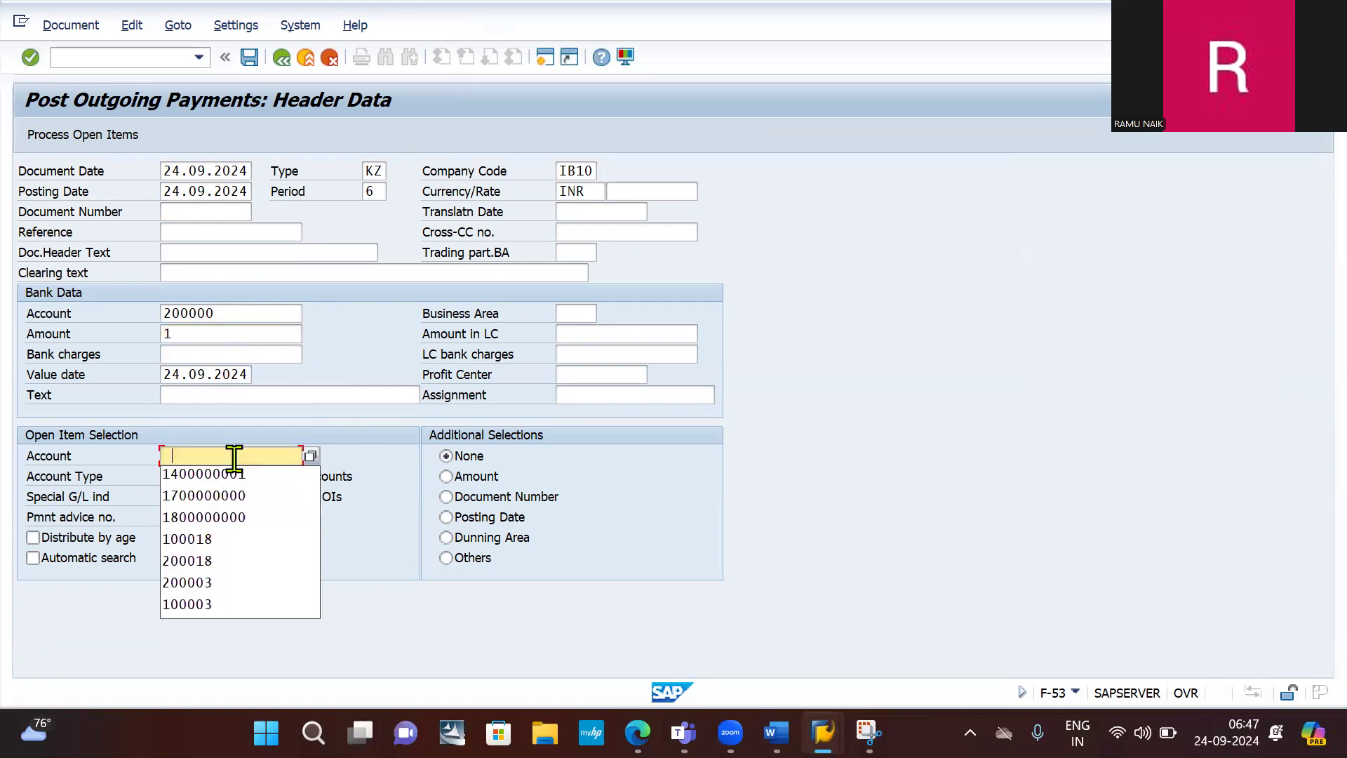
pyautogui.click(210, 475)
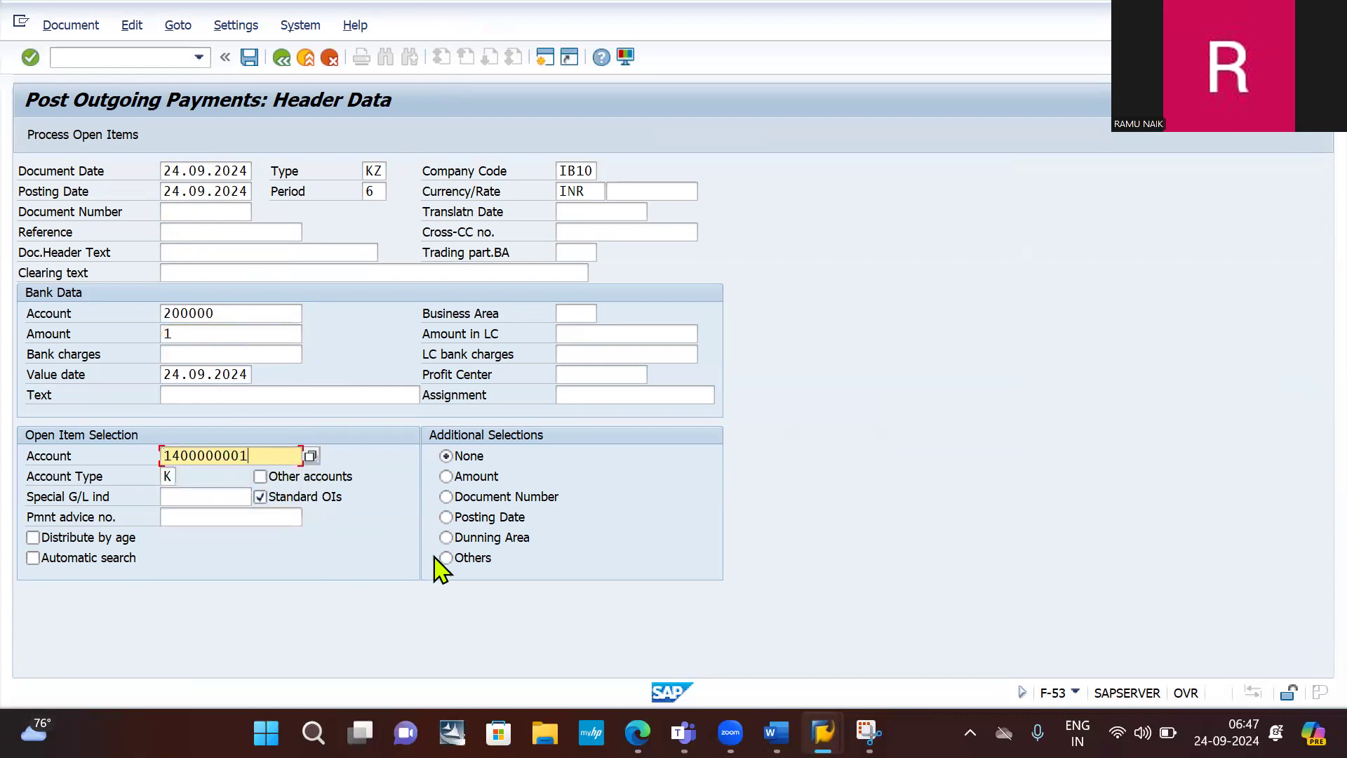
pyautogui.press('Return')
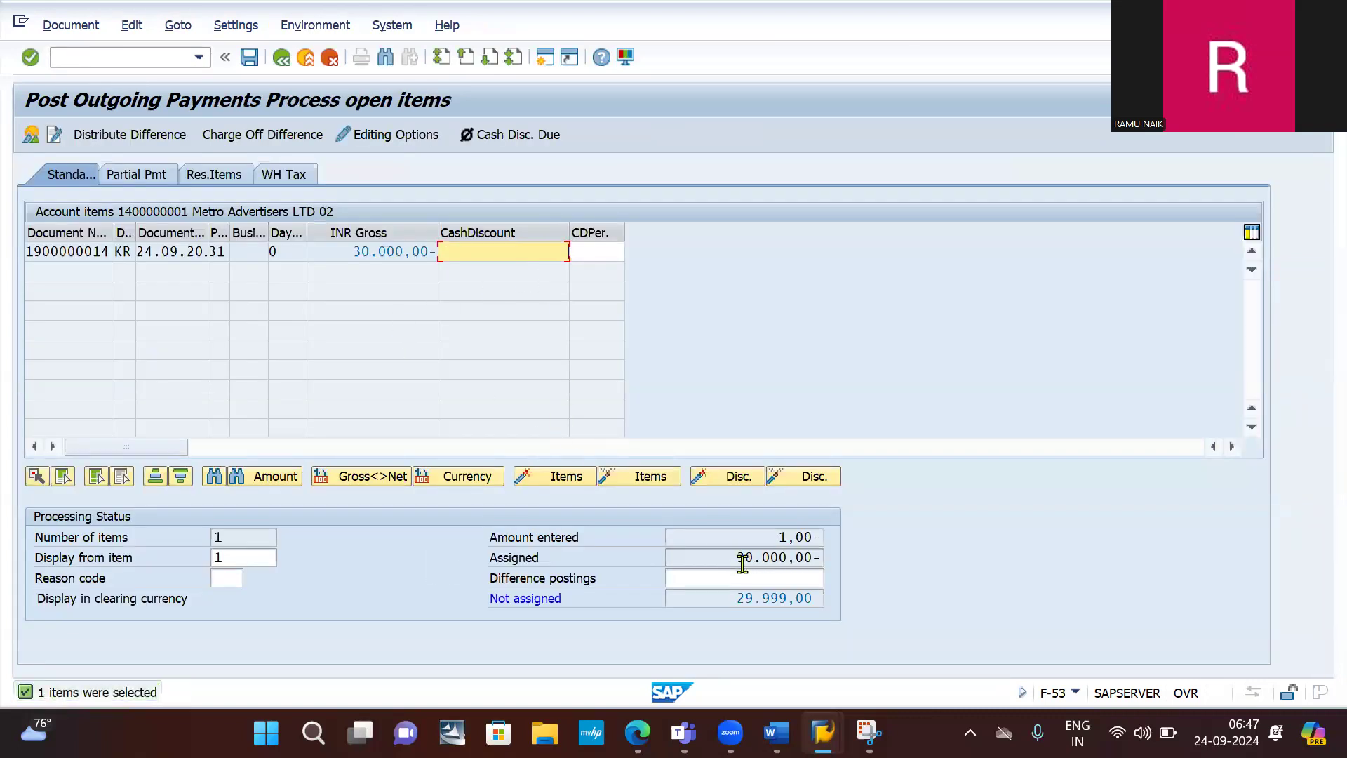
# - Correct the HDFC bank line item's amount to 30000 INR in the overview, return to the open items and post the payment
pyautogui.click(30, 137)
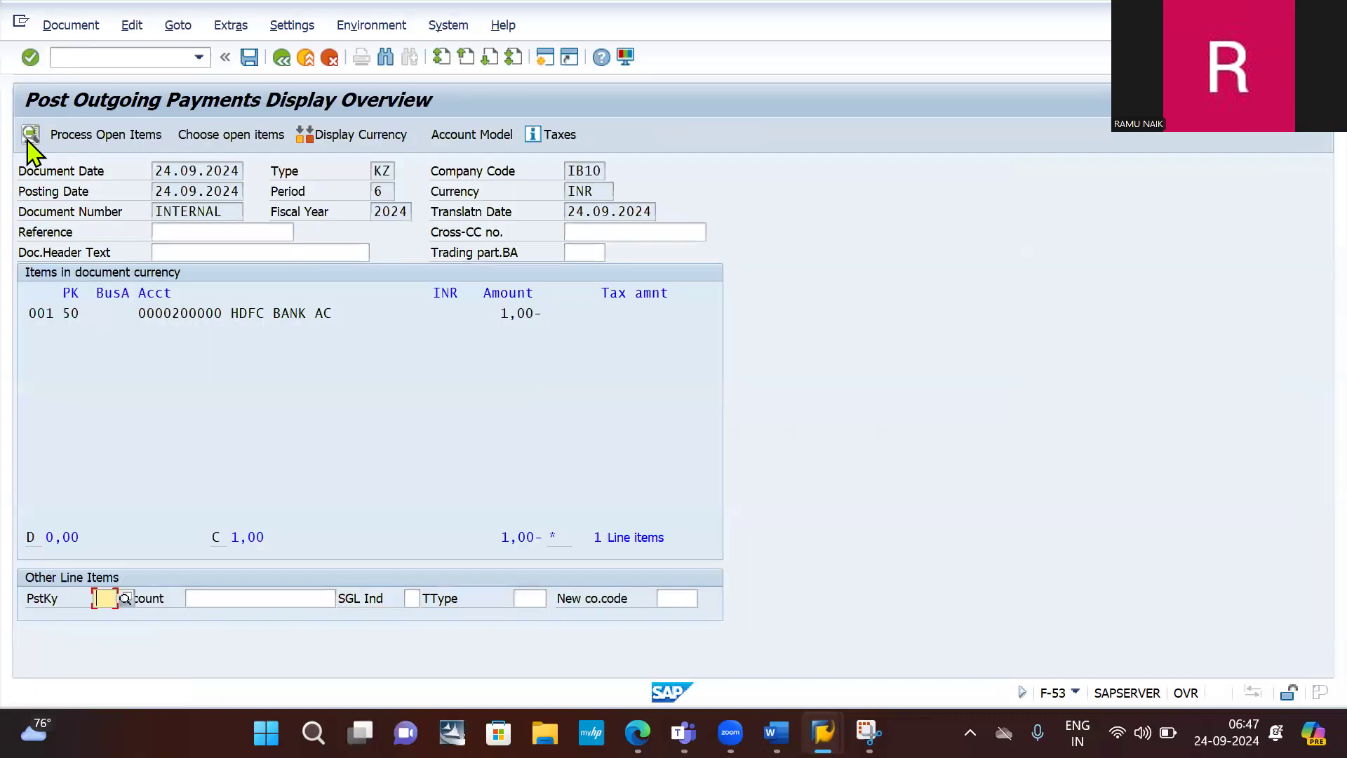
pyautogui.doubleClick(522, 319)
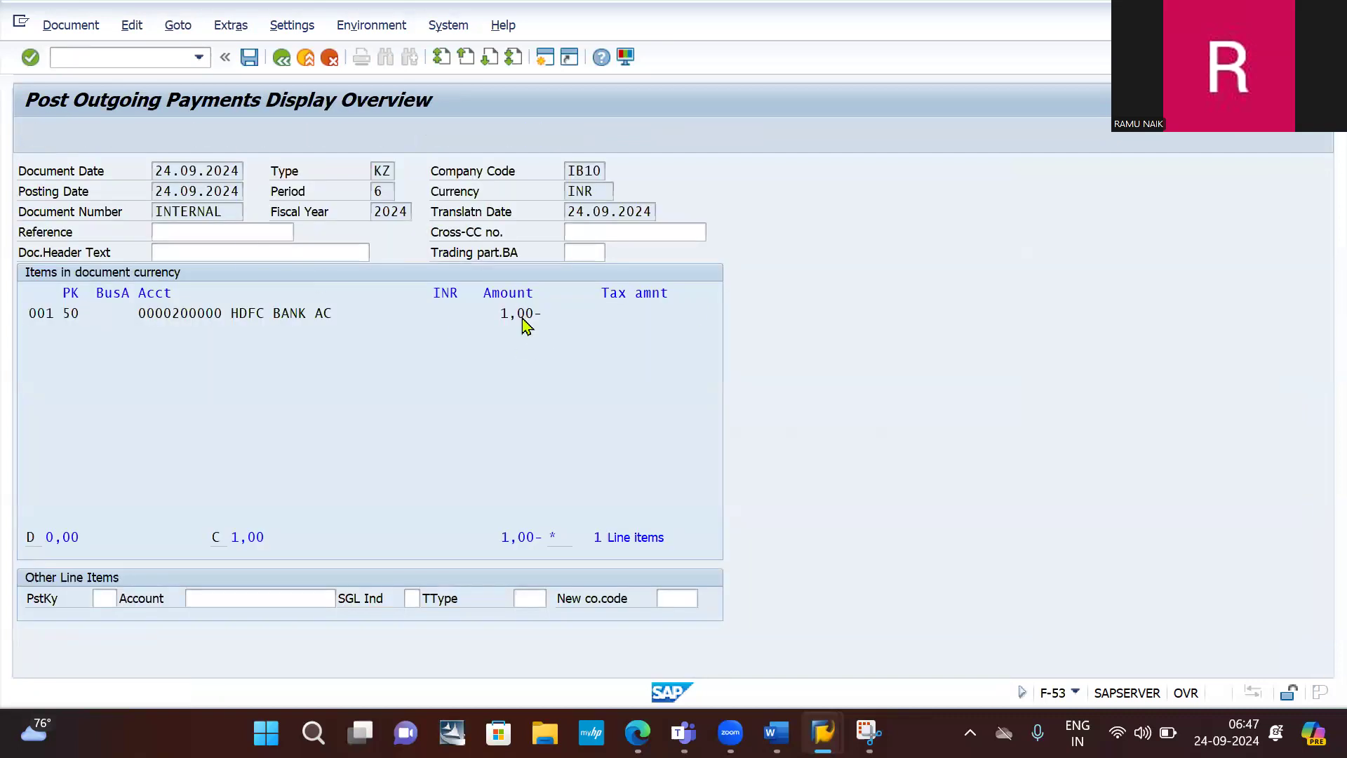
pyautogui.hotkey('shift', 'End')
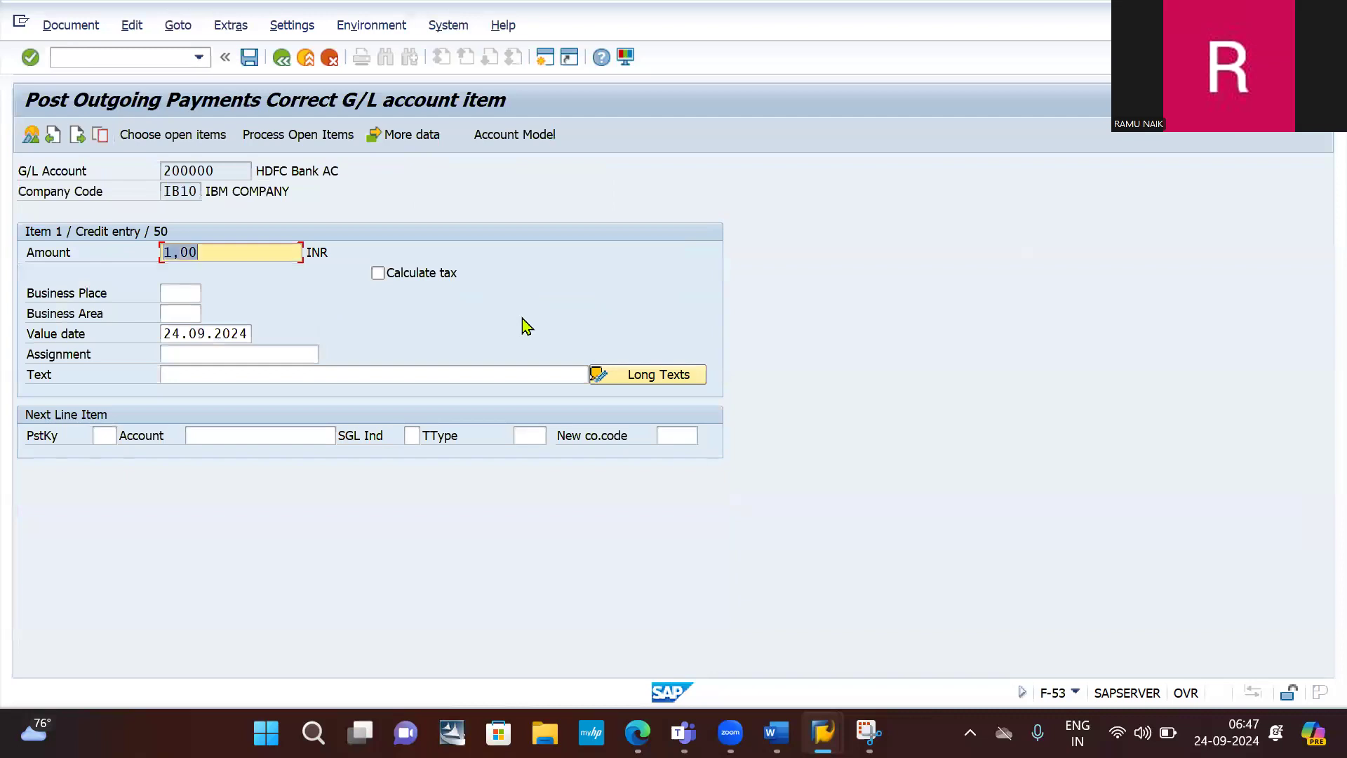
pyautogui.write('30000')
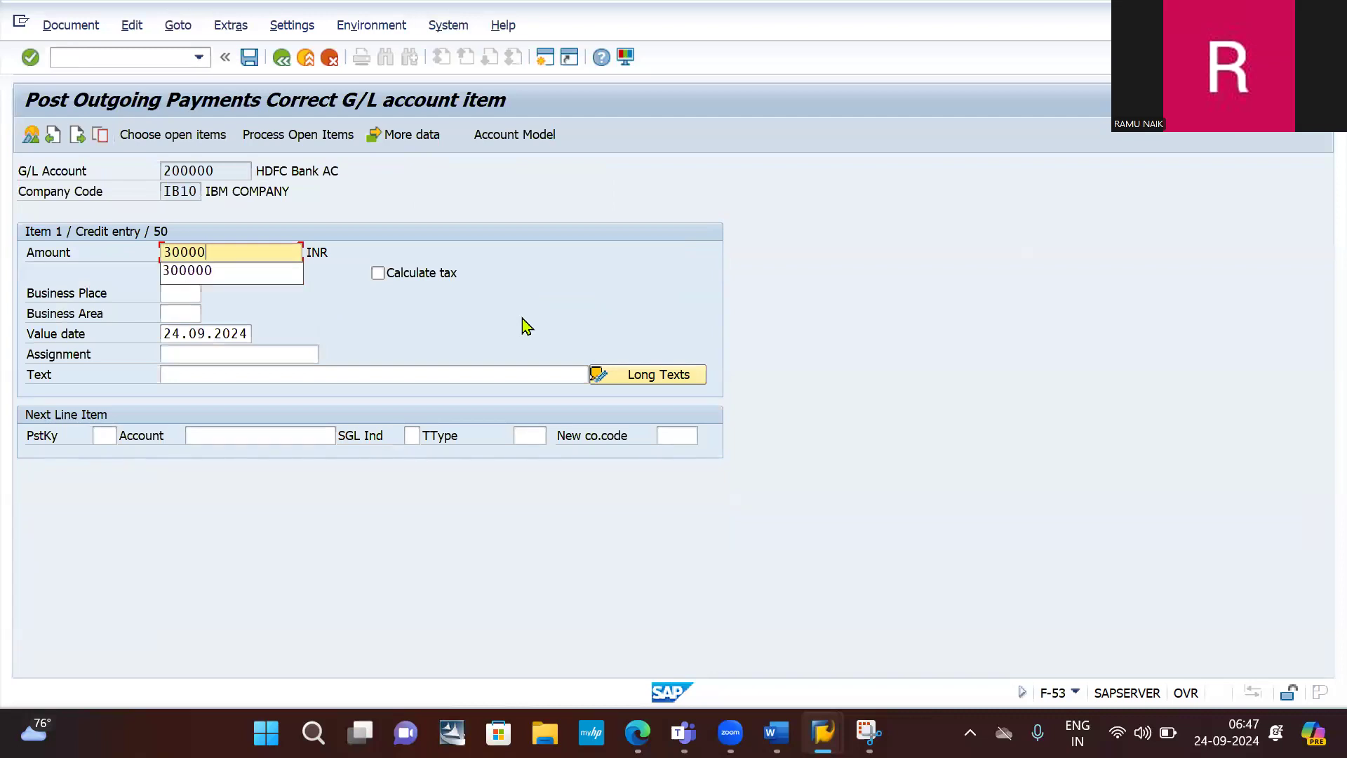
pyautogui.click(294, 134)
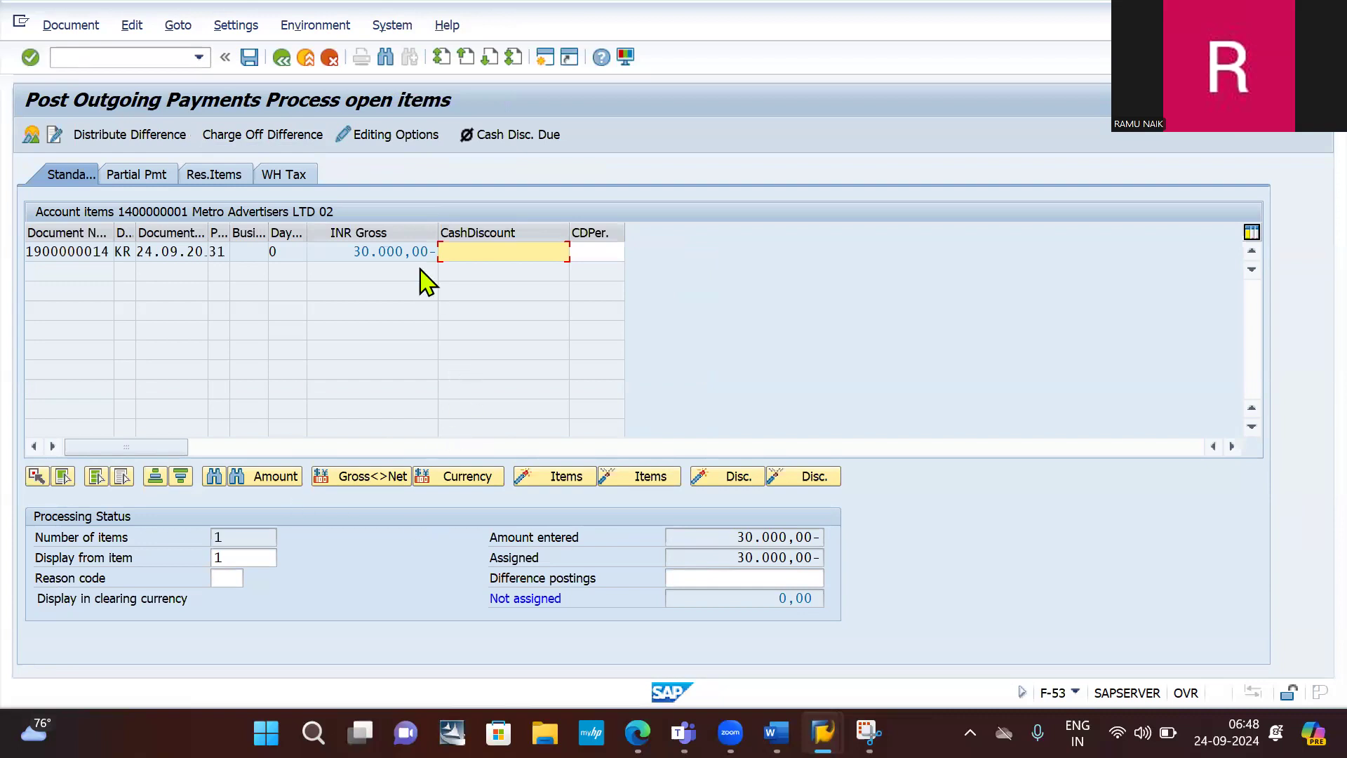
pyautogui.click(259, 62)
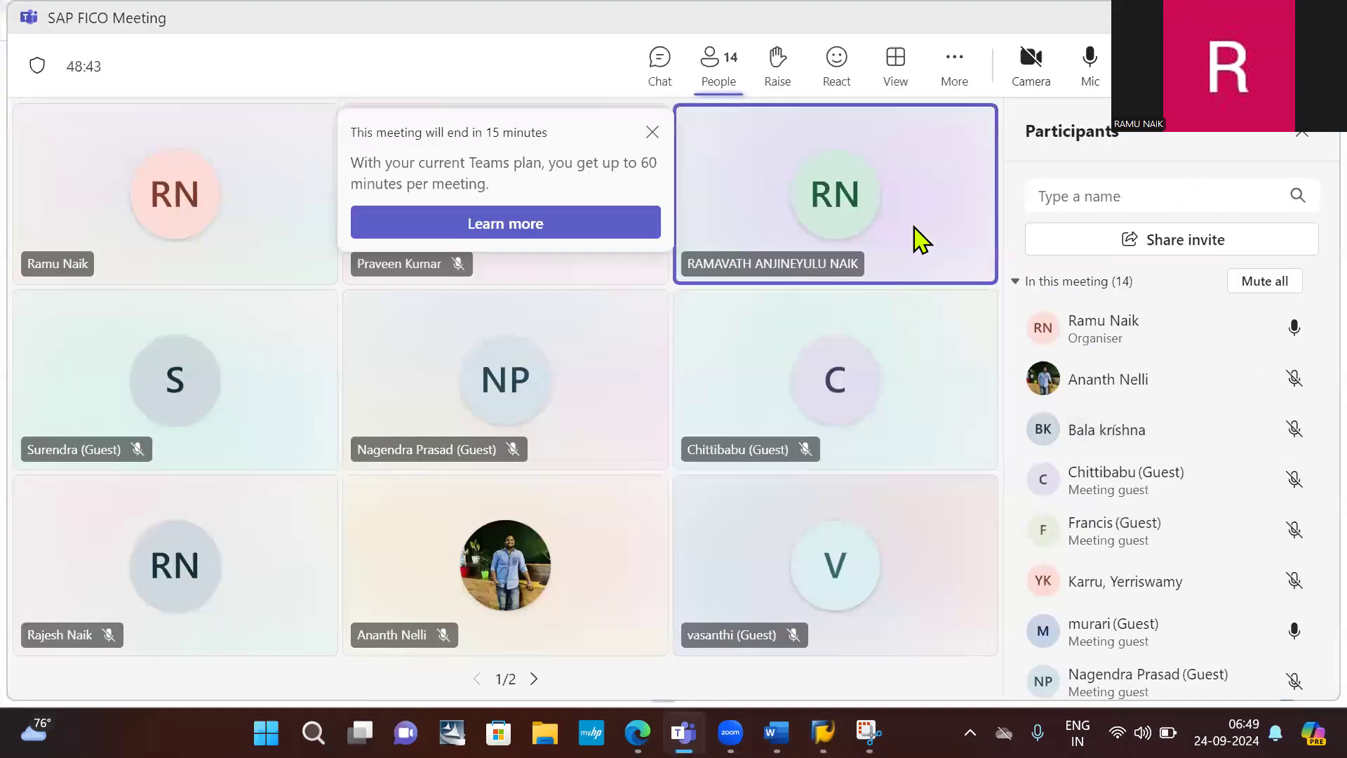
# - Dismiss the time-limit notice in the Teams meeting and leave the call after checking the participant list
pyautogui.click(660, 140)
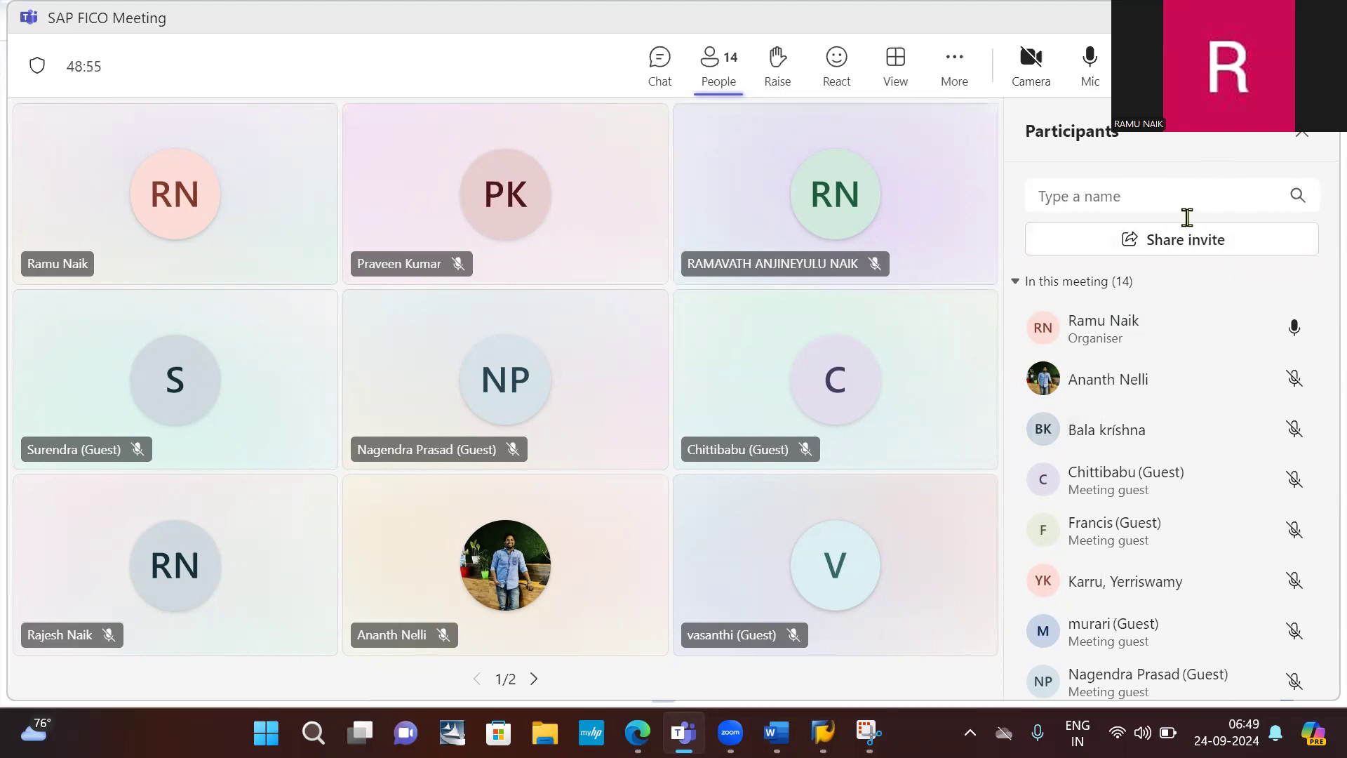
pyautogui.scroll(-2, 1177, 407)
pyautogui.scroll(-3, 1184, 414)
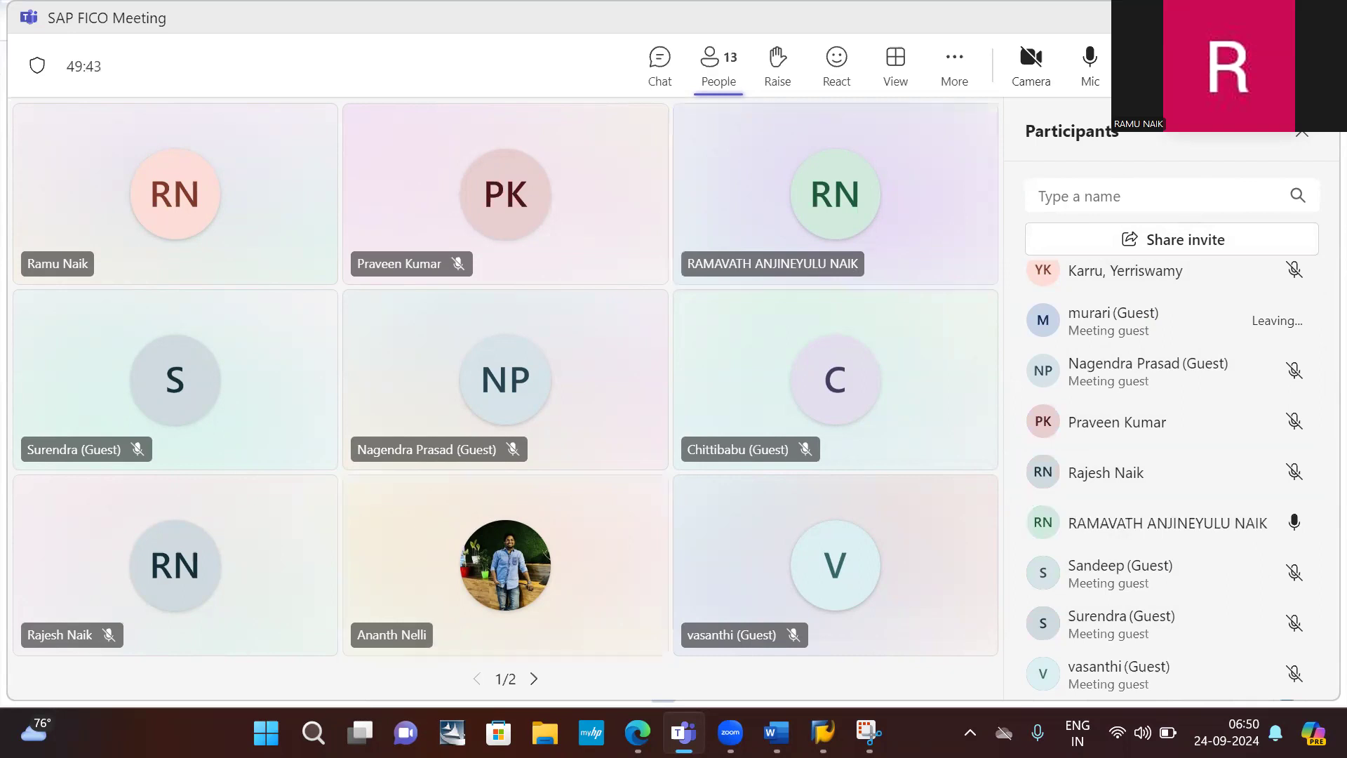
pyautogui.hotkey('ctrl', 'shift', 'h')
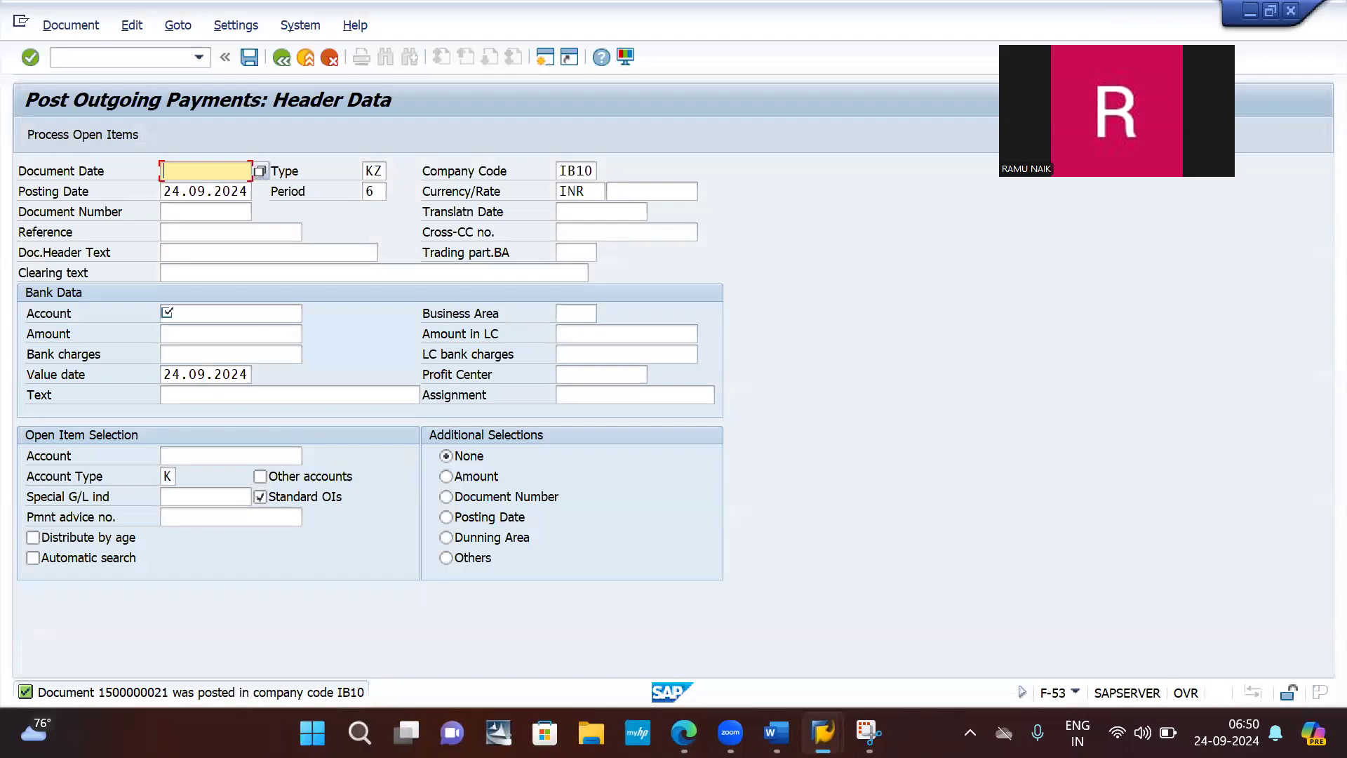
pyautogui.click(1043, 112)
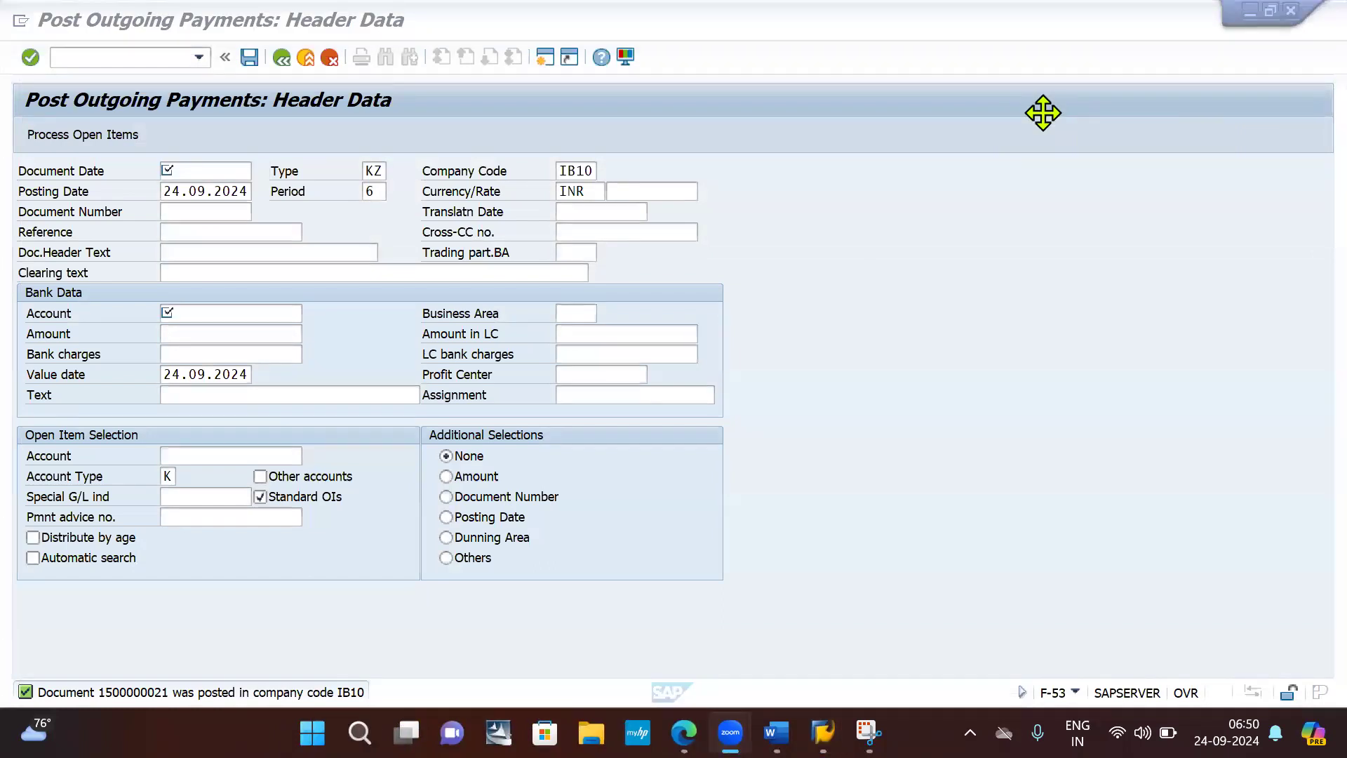